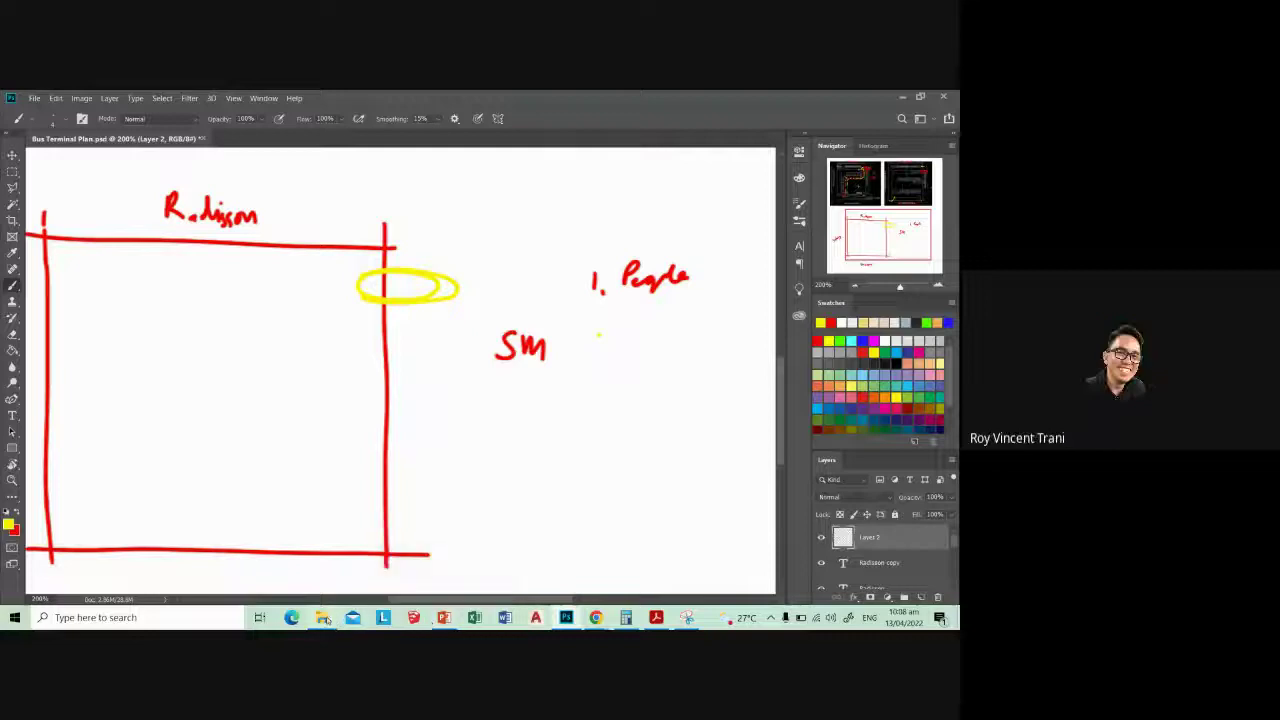
- Place SM City Cebu 1 from Downloads and shrink it into the lower-right beside the sketch
left_click(322, 617)
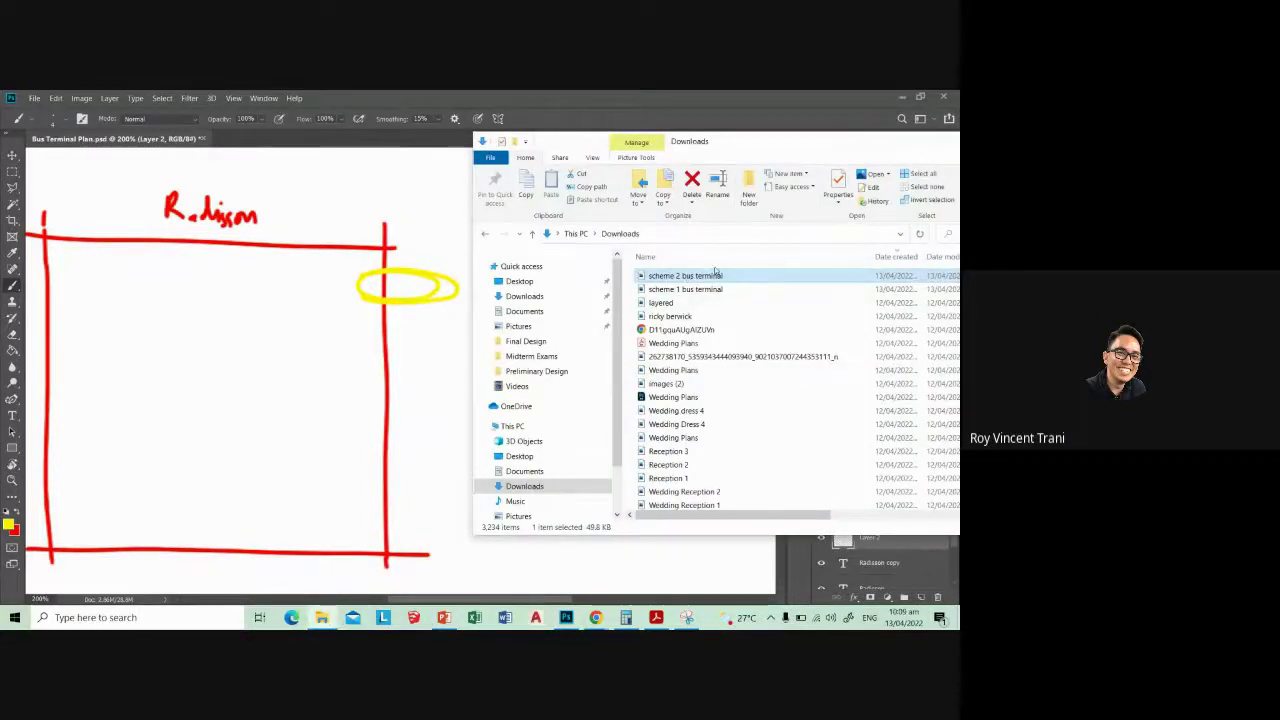
left_click(789, 241)
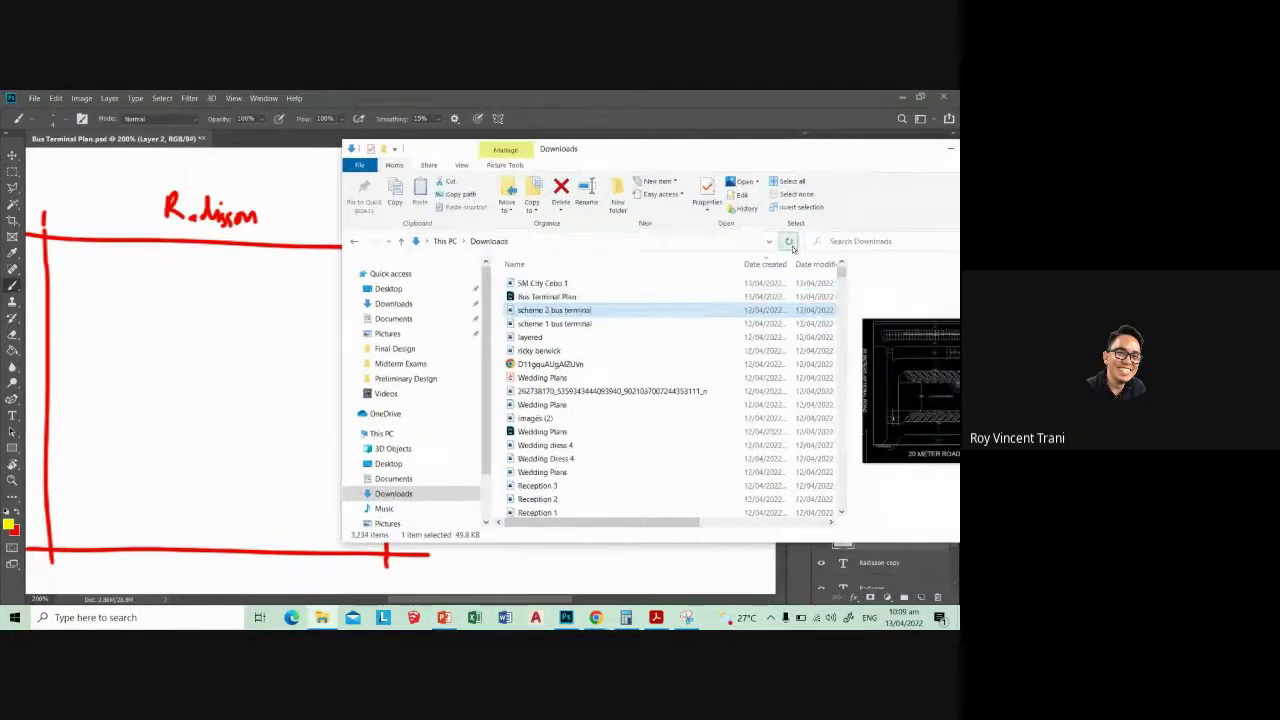
left_click(542, 283)
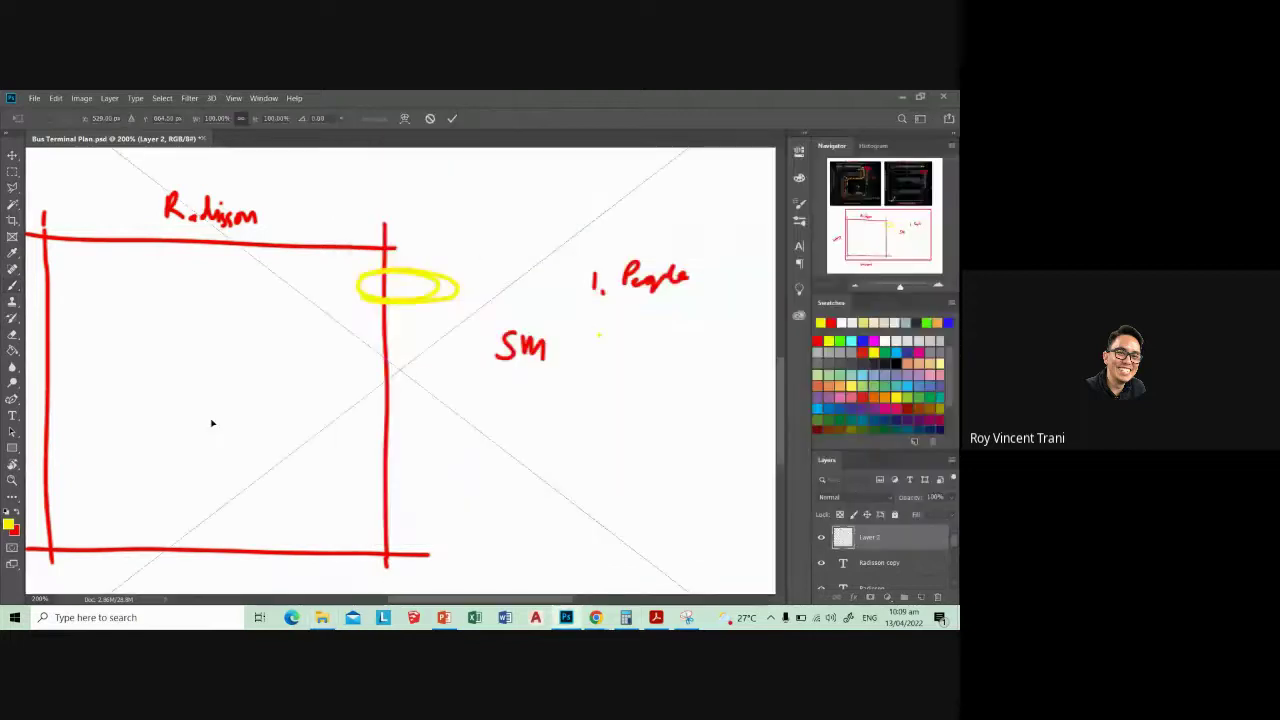
key("ctrl+minus")
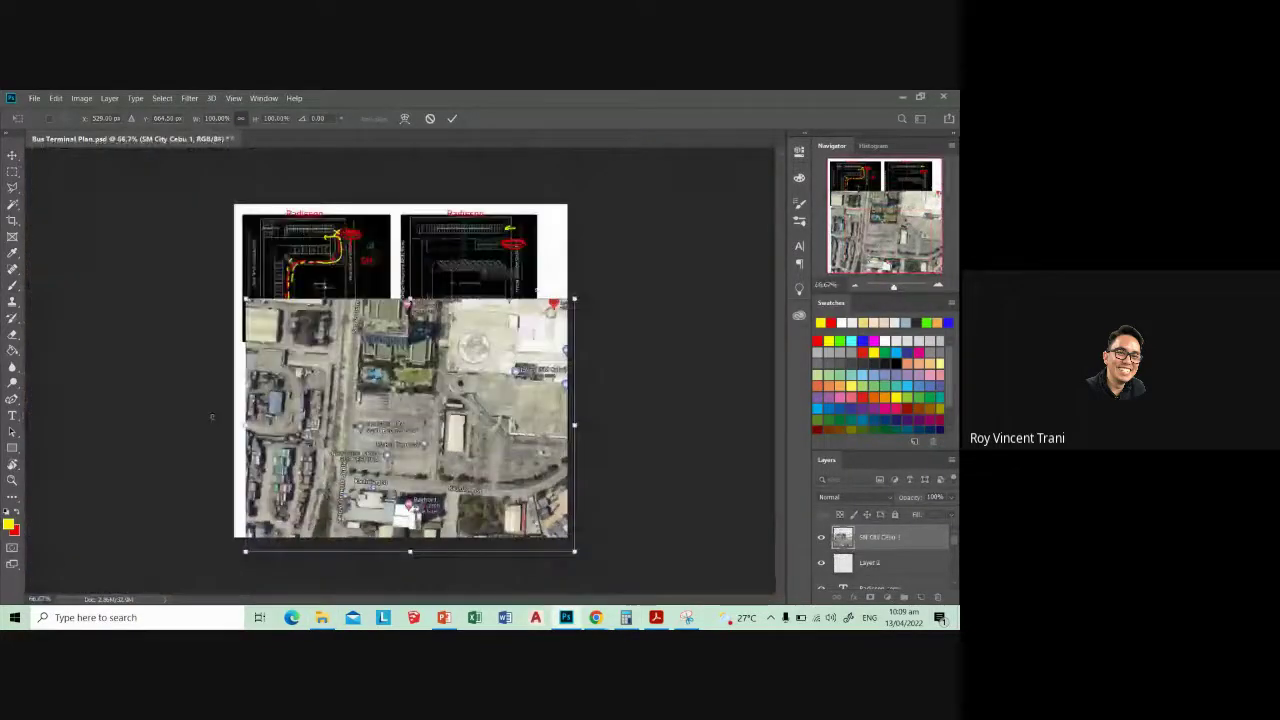
left_click_drag(245, 298, 452, 425)
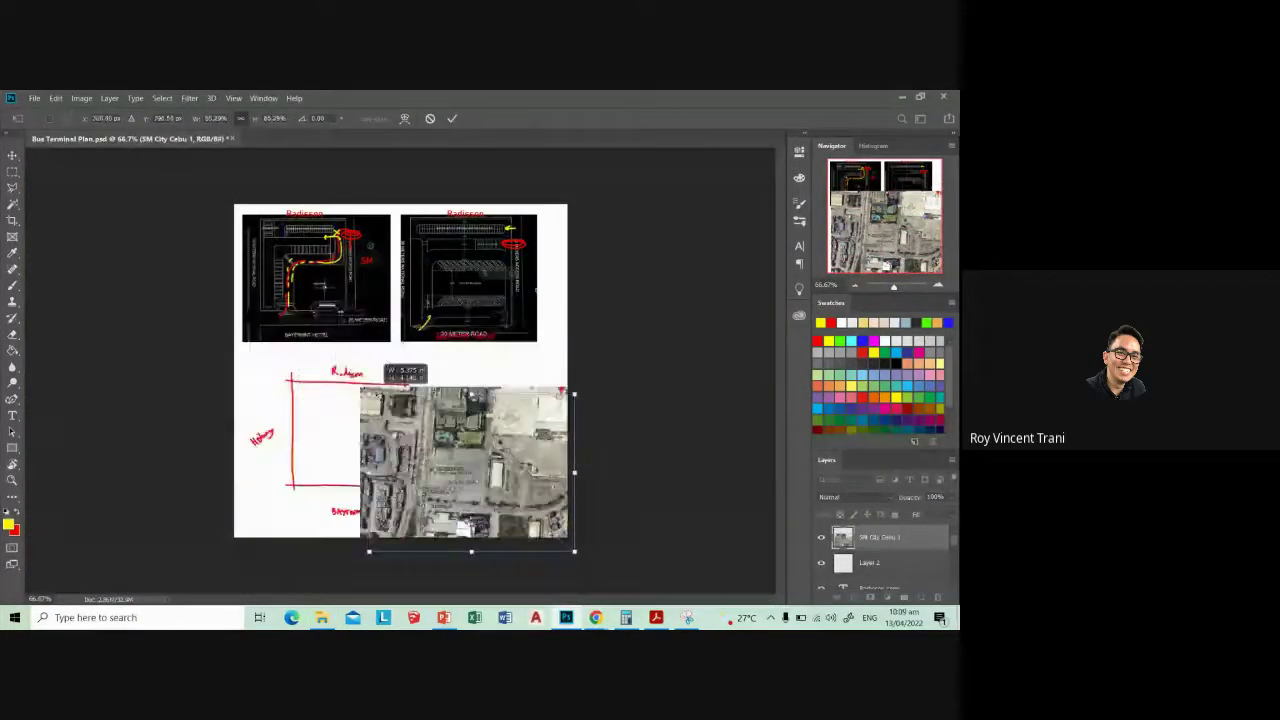
key("Return")
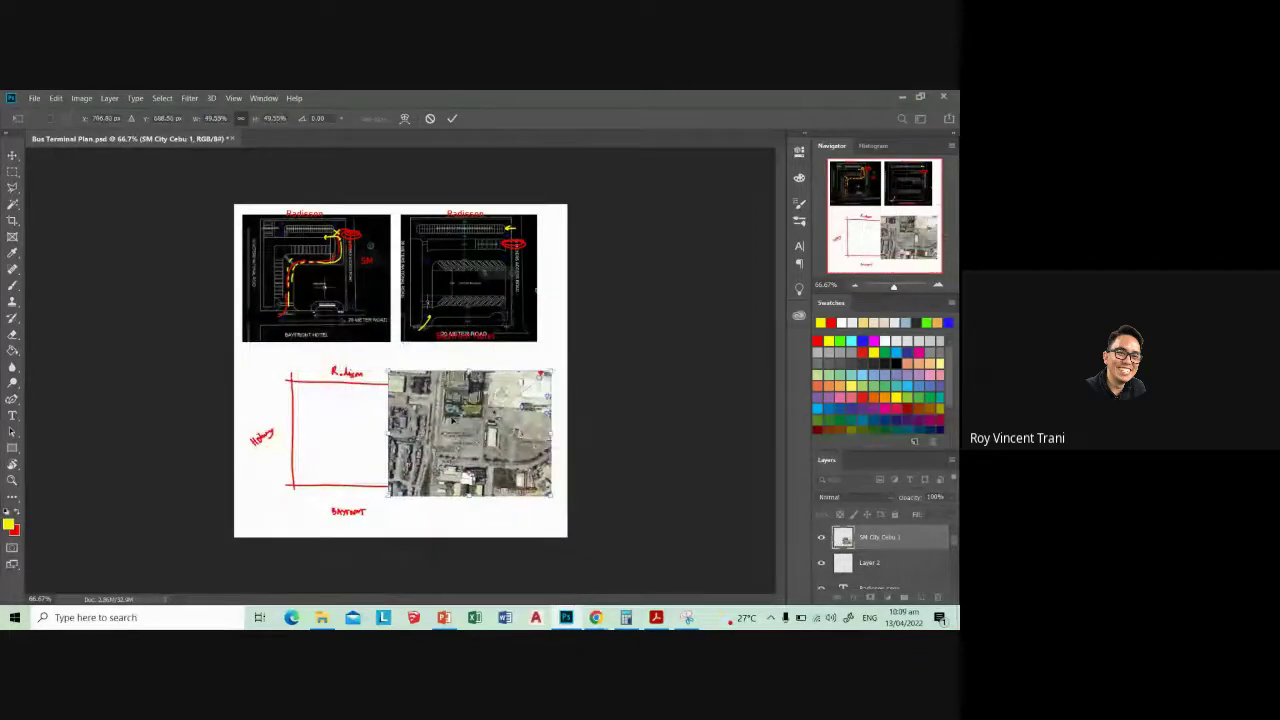
- Add a new empty layer, Layer 3, above the aerial map
key("ctrl+plus")
key("ctrl+plus")
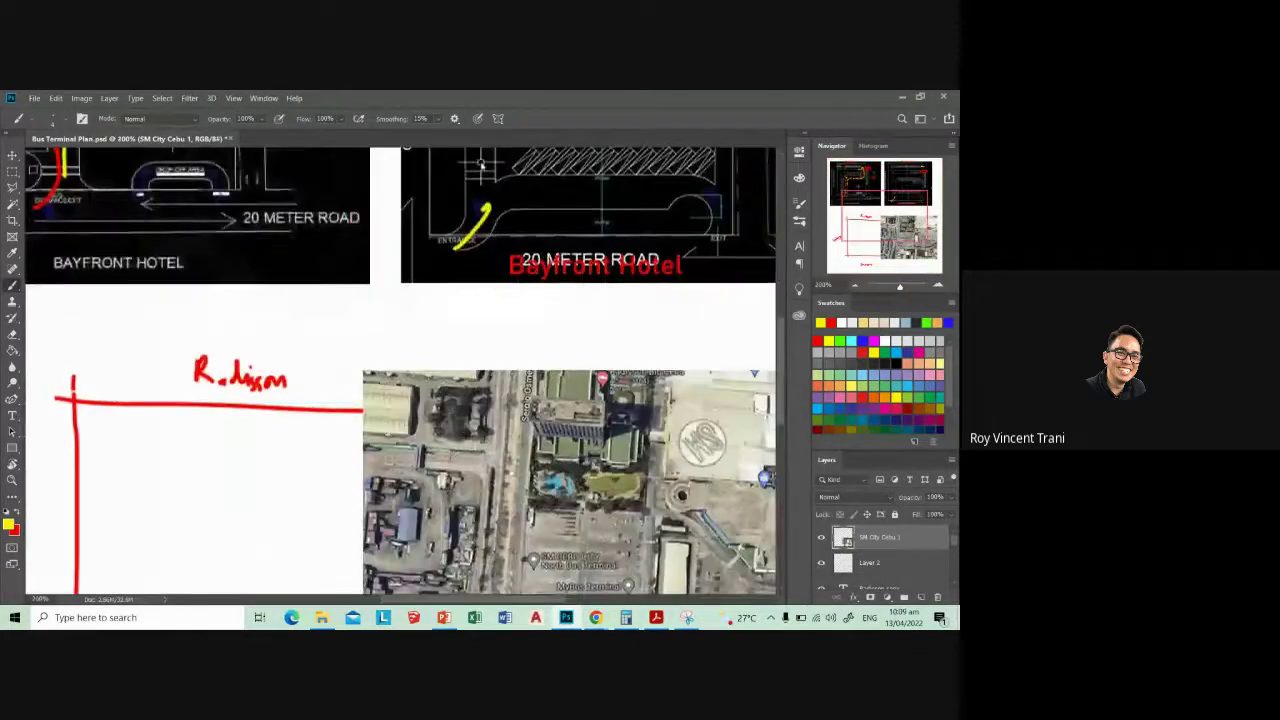
scroll(743, 442, "down", 3)
scroll(743, 442, "right", 2)
key("ctrl+shift+alt+n")
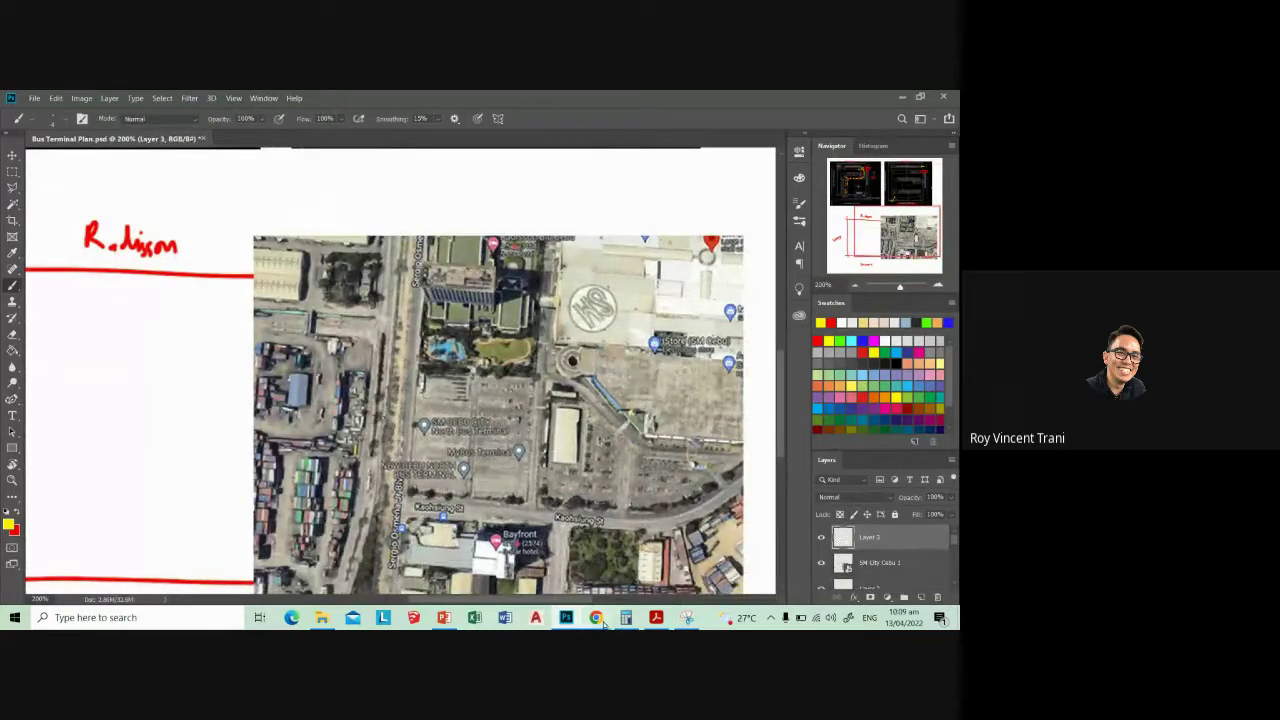
mouse_move(595, 617)
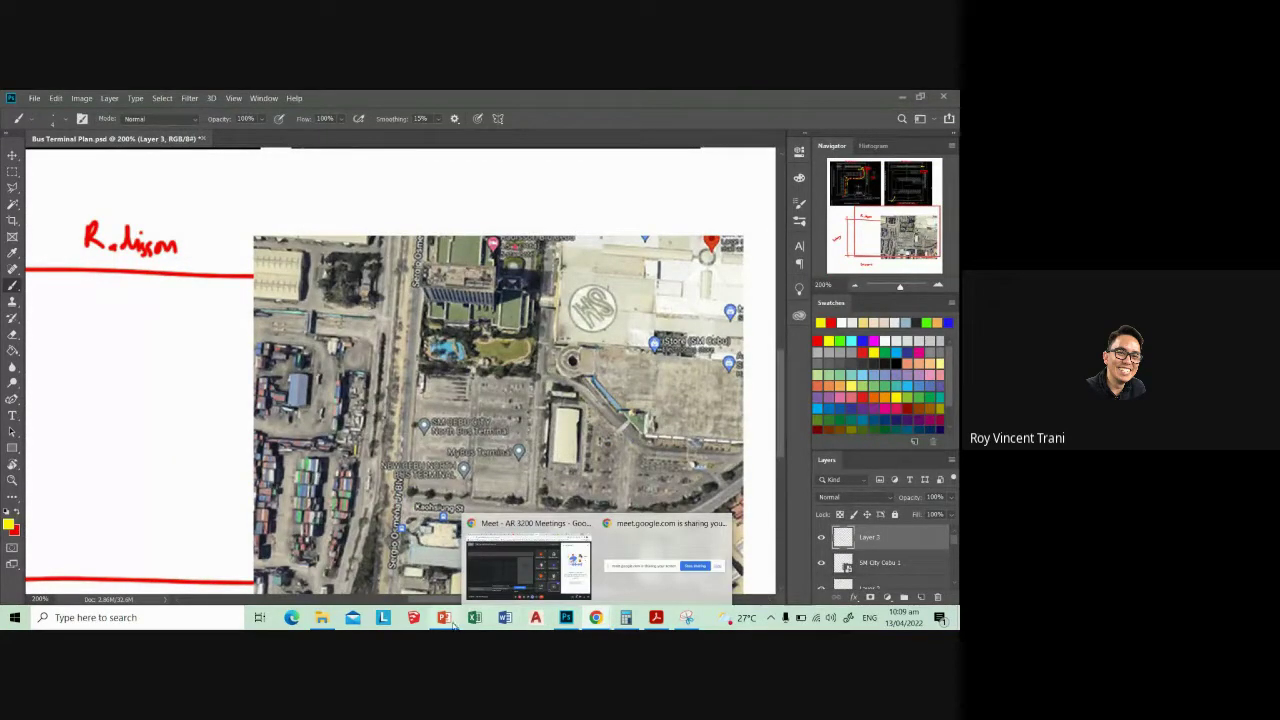
left_click(447, 619)
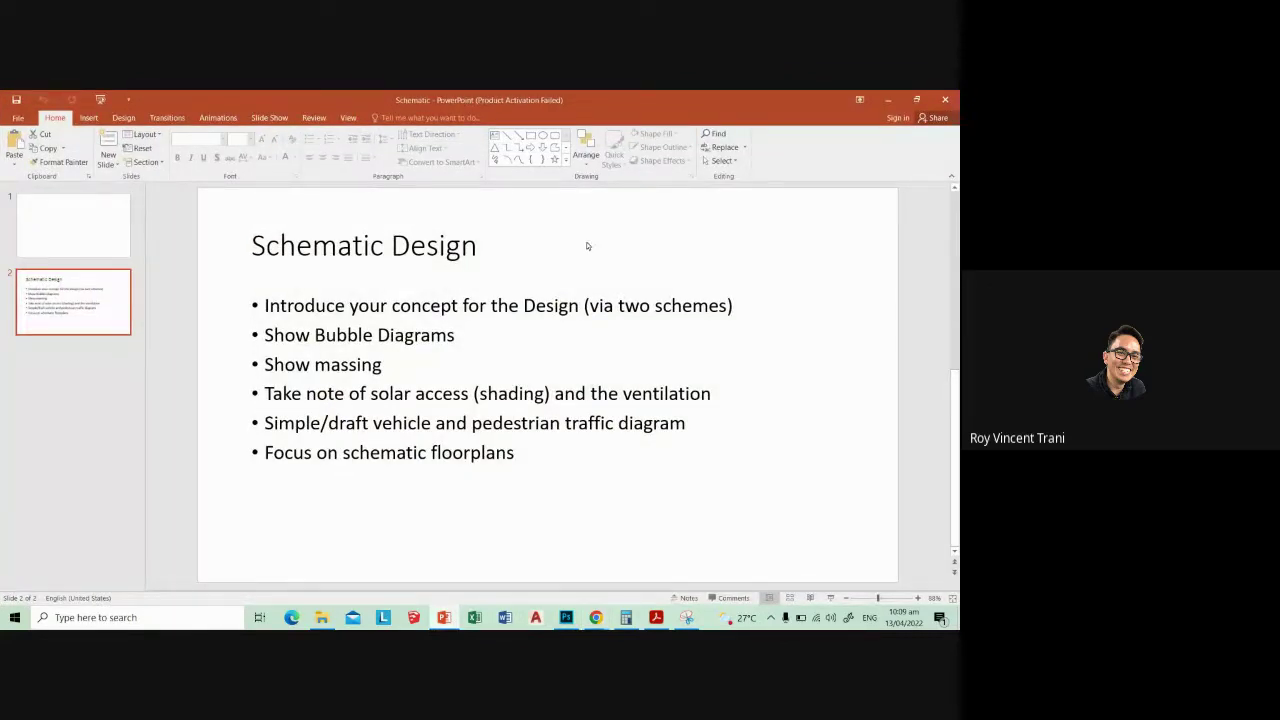
left_click(887, 100)
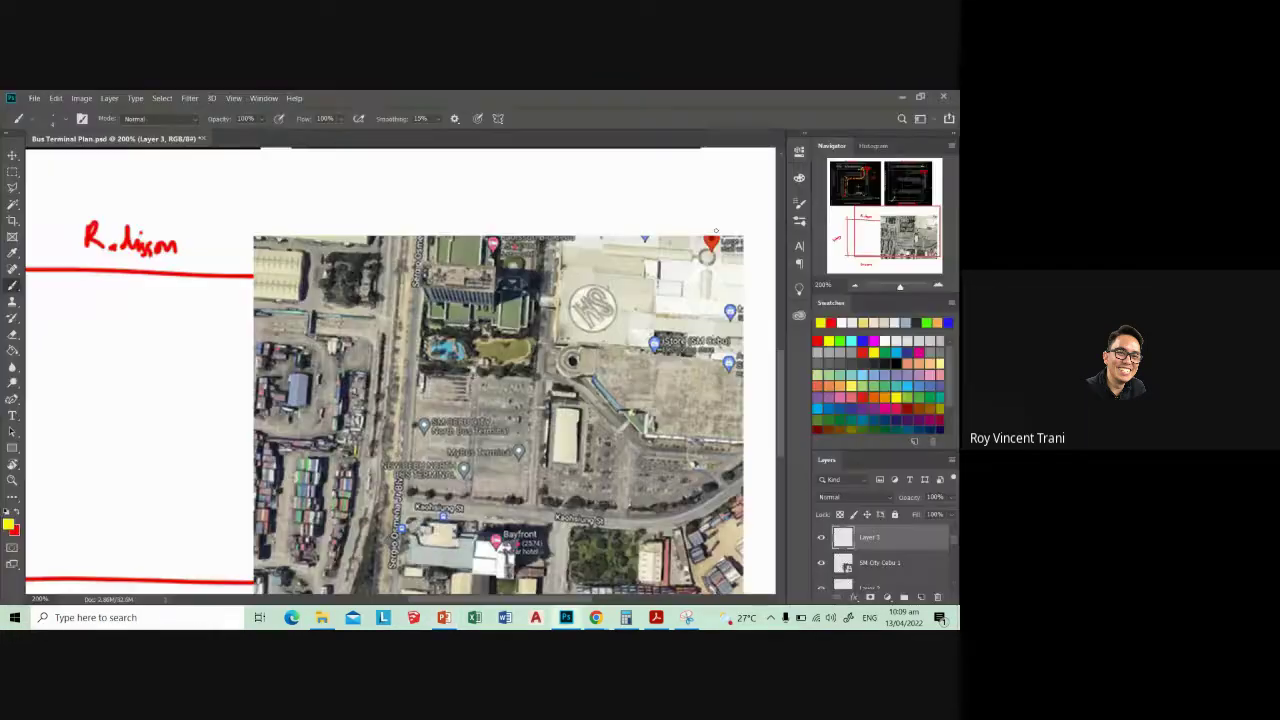
left_click(656, 617)
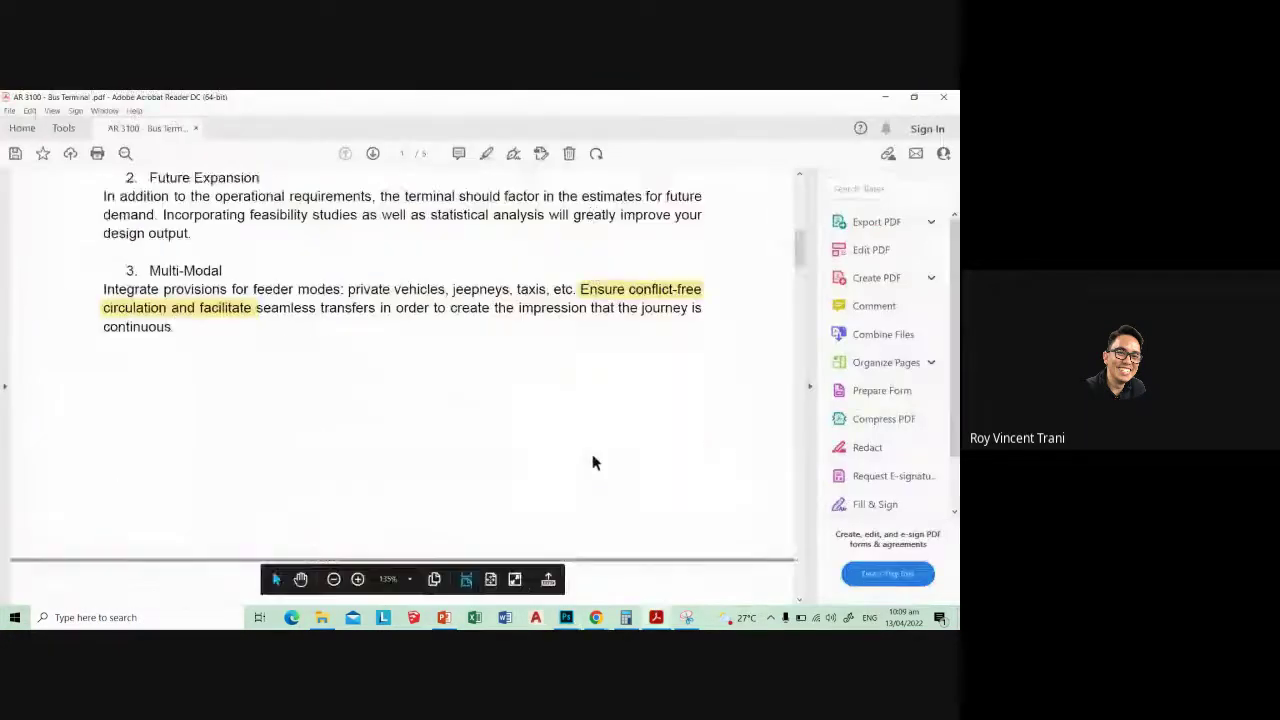
scroll(593, 463, "down", 3)
scroll(597, 462, "down", 6)
scroll(598, 465, "down", 7)
scroll(601, 472, "down", 3)
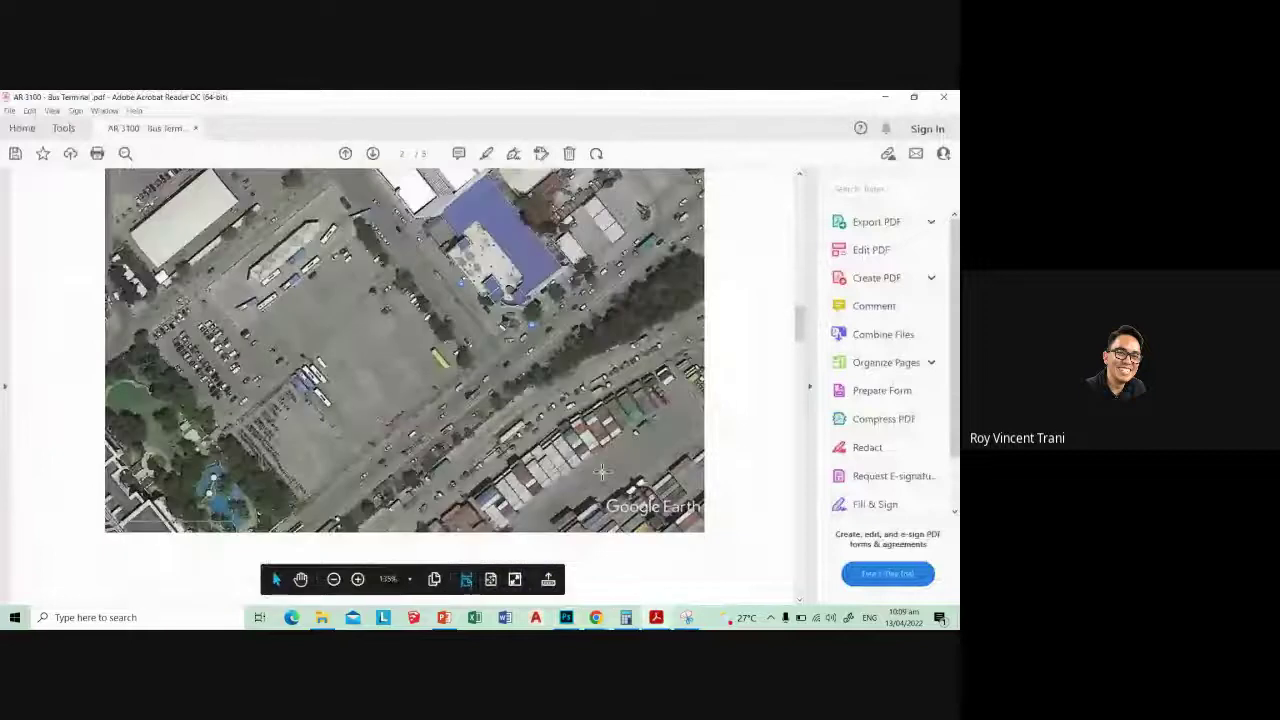
scroll(551, 494, "down", 4)
scroll(530, 480, "down", 3)
scroll(517, 460, "down", 3)
scroll(517, 460, "down", 2)
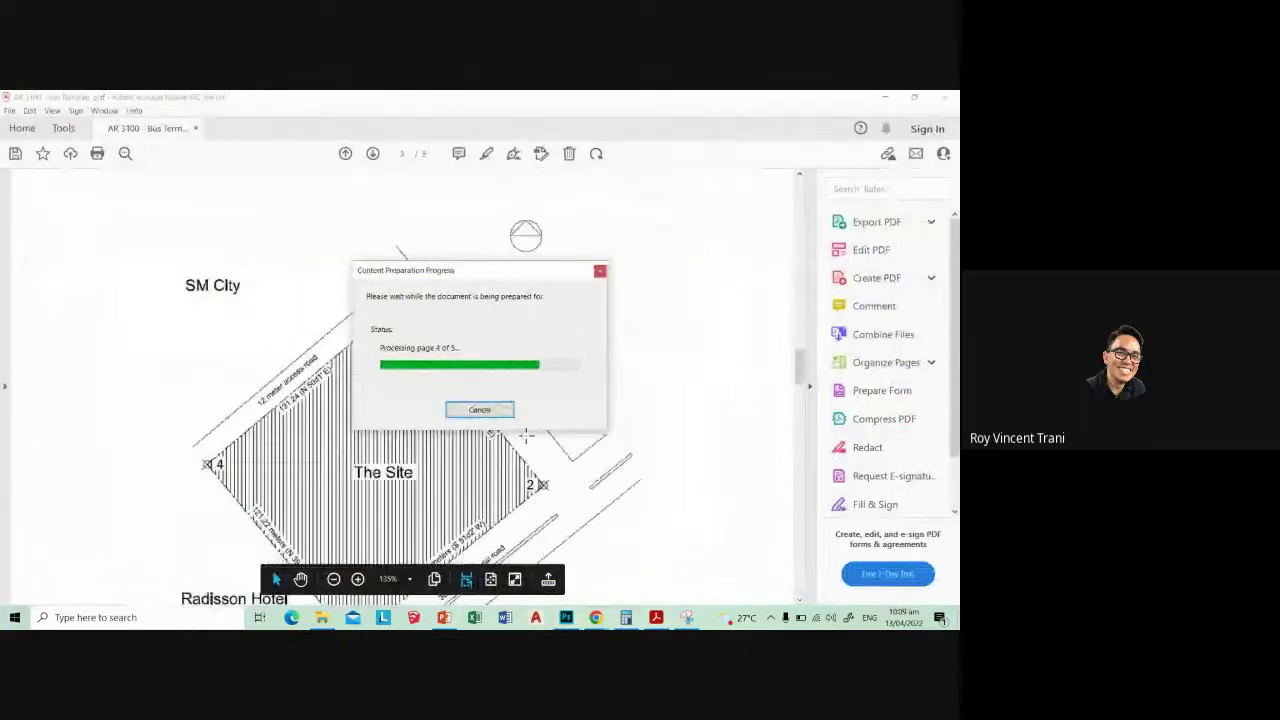
left_click_drag(553, 270, 660, 233)
left_click(620, 246)
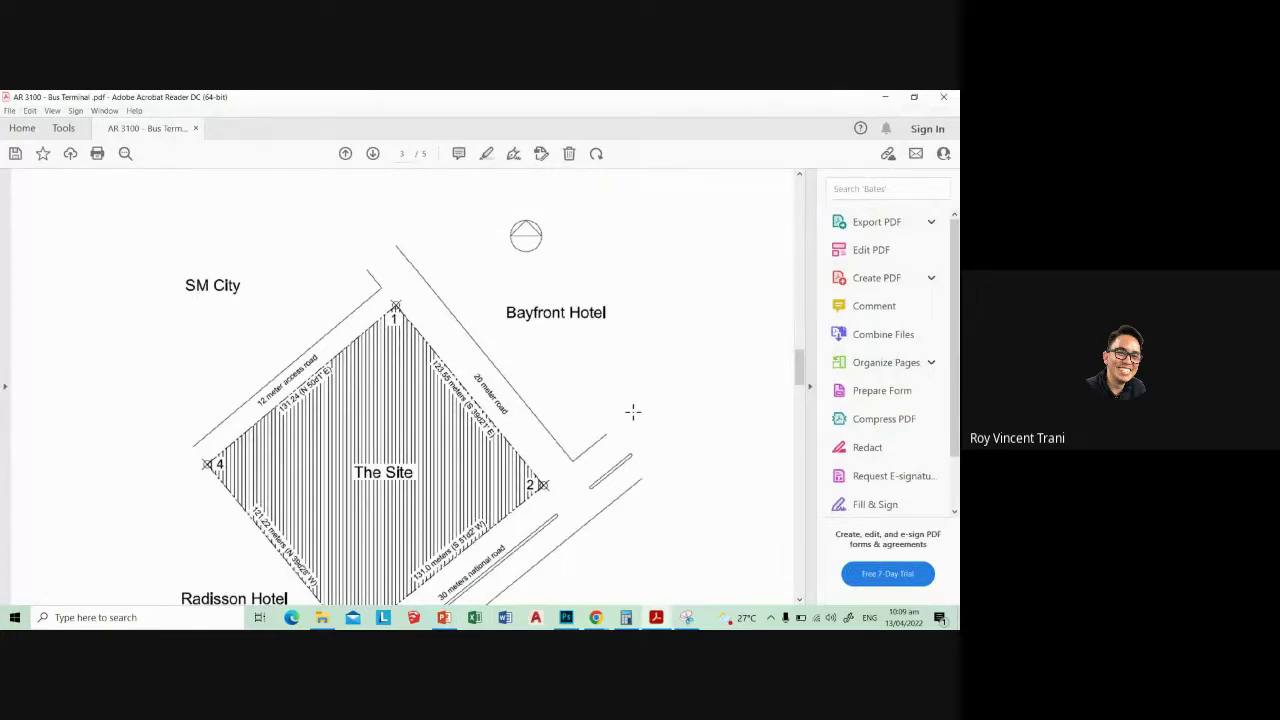
scroll(632, 414, "down", 2)
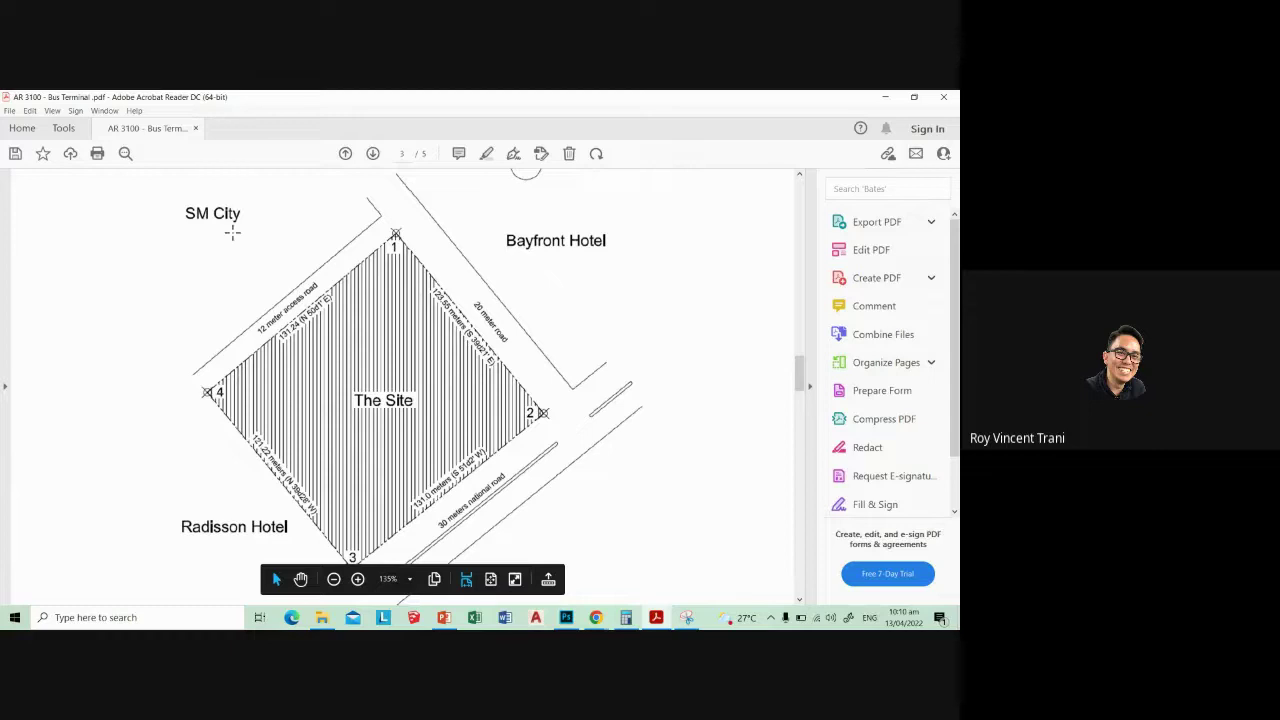
scroll(416, 384, "down", 1)
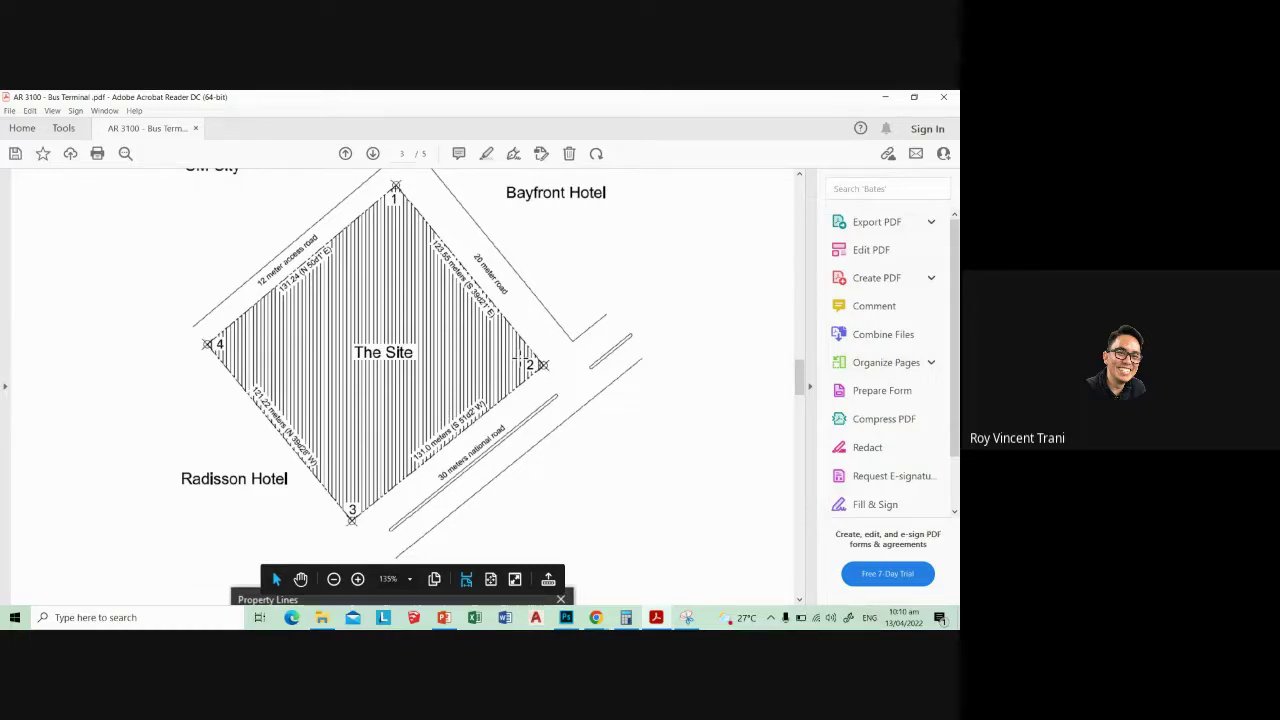
left_click(655, 617)
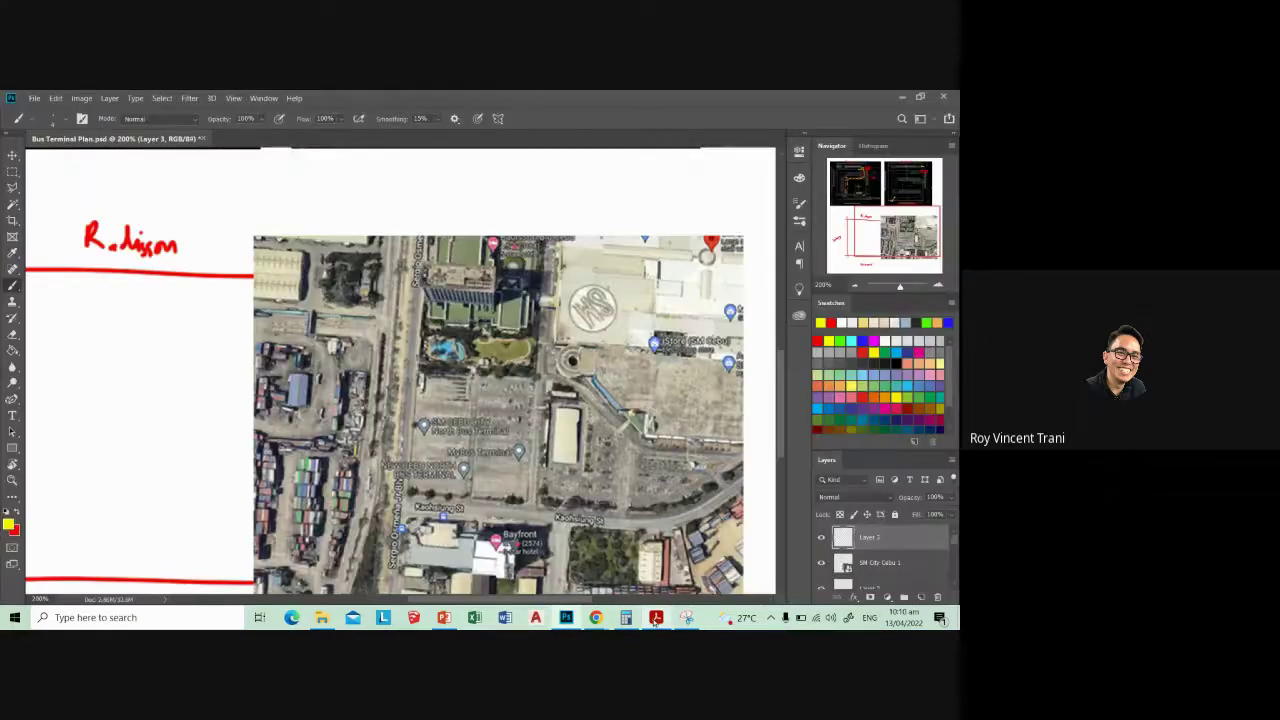
left_click(655, 617)
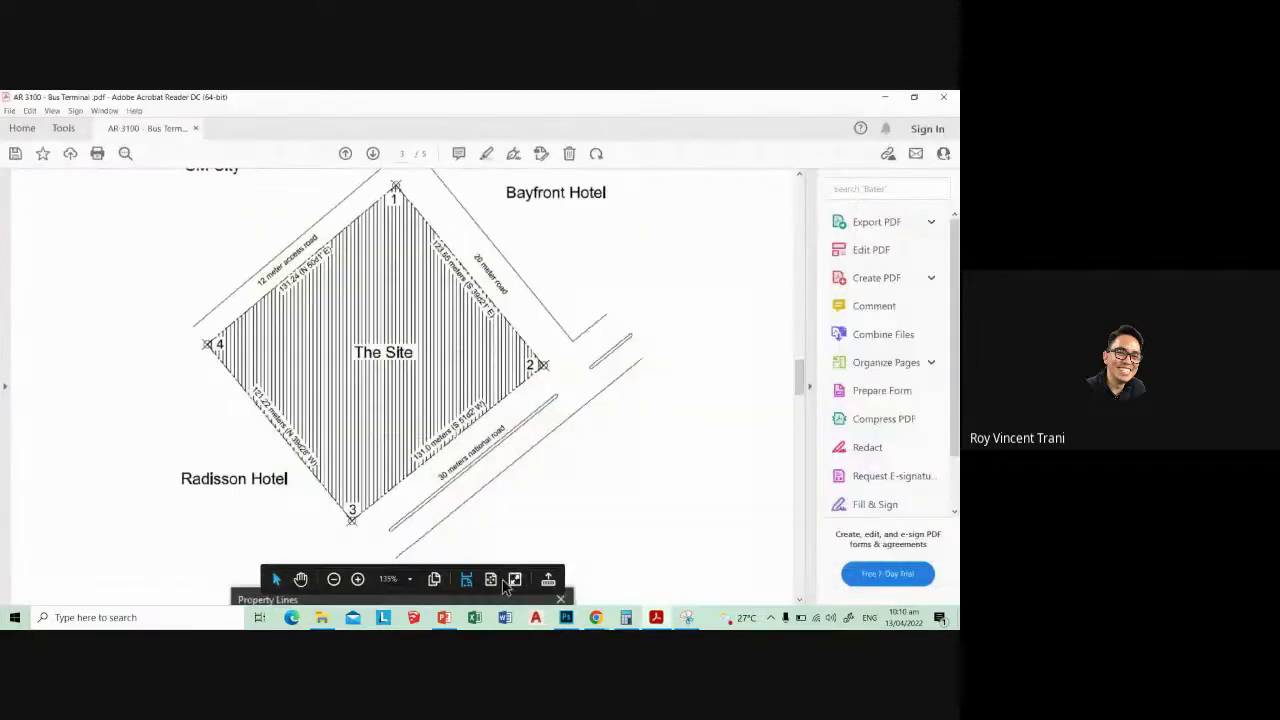
left_click(500, 581)
scroll(557, 418, "up", 5)
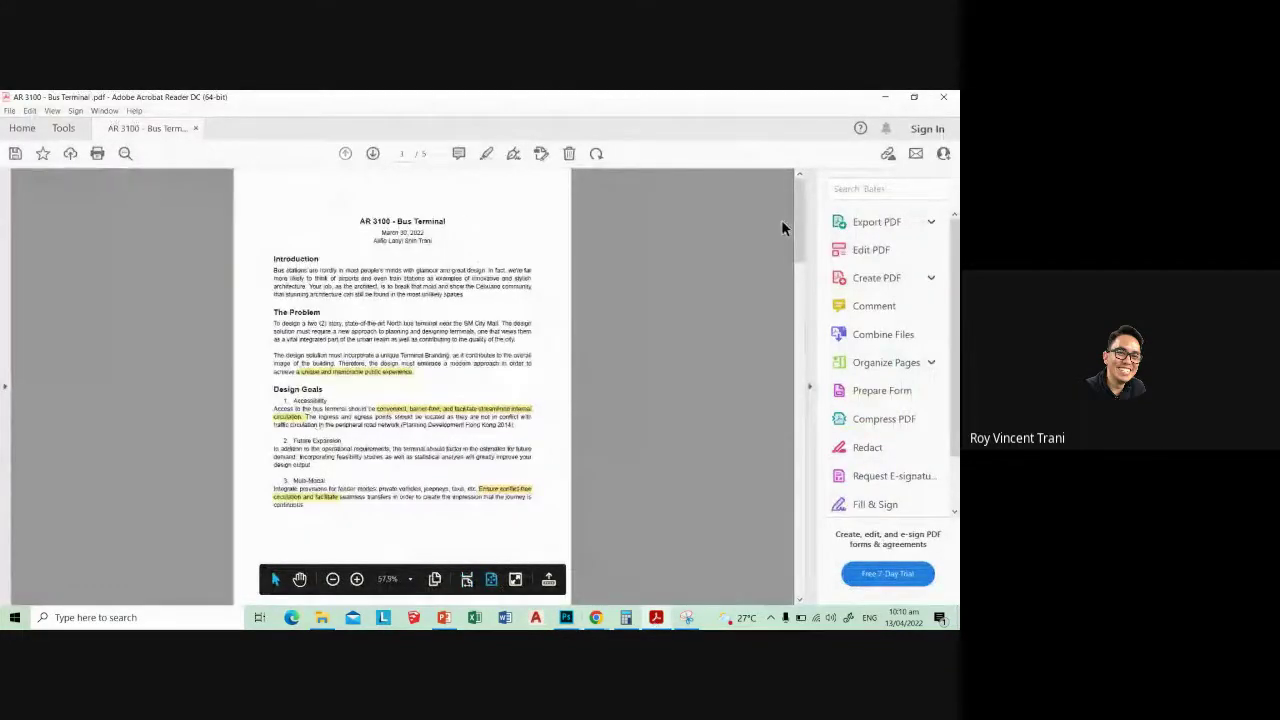
key("alt+Tab")
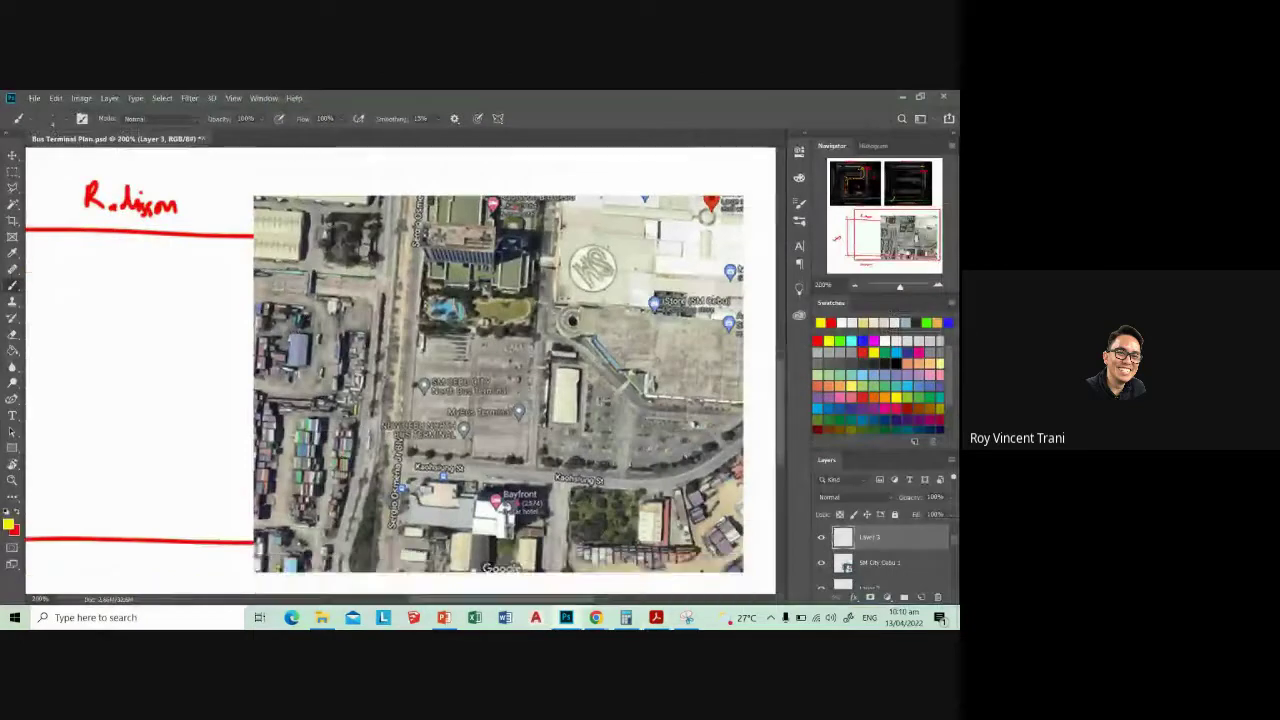
- Rescale the SM City Cebu 1 map and align it against the sketch's red boundary line
scroll(400, 370, "up", 2)
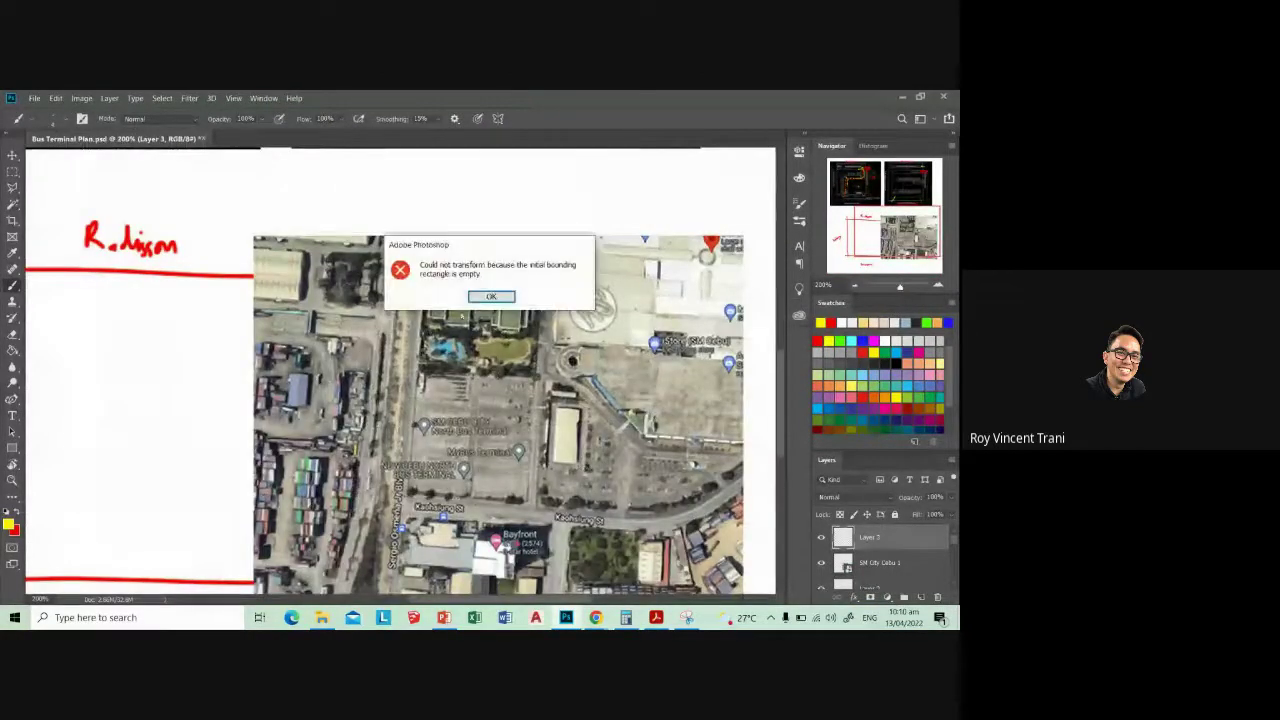
key("Return")
left_click(880, 562)
key("ctrl+t")
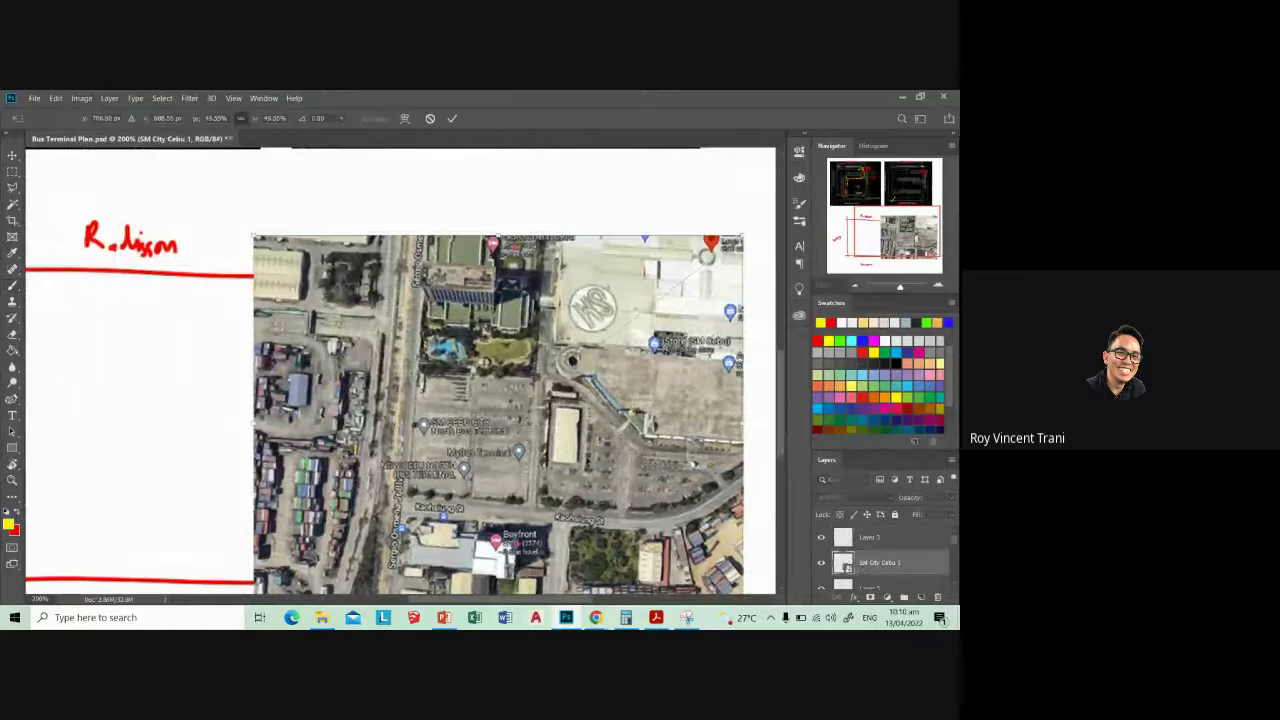
left_click_drag(253, 237, 351, 314)
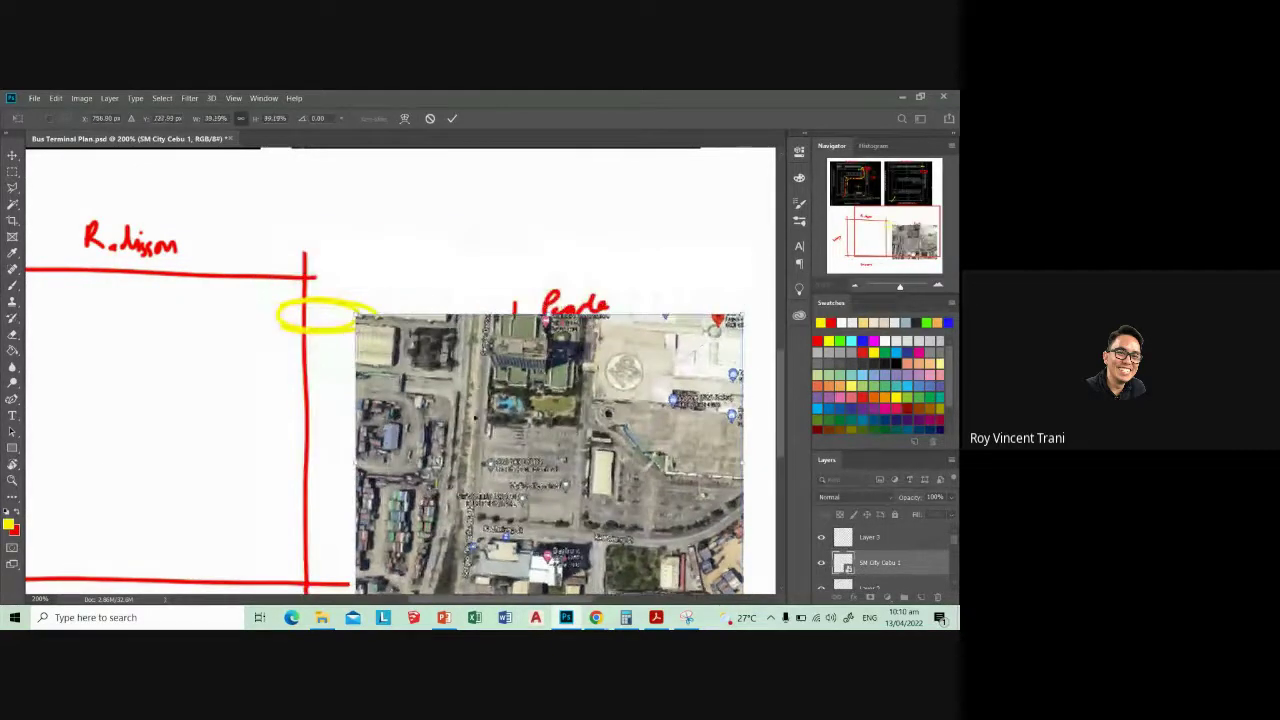
mouse_move(470, 412)
left_mouse_down()
mouse_move(472, 352)
mouse_move(472, 364)
left_mouse_up()
scroll(400, 450, "down", 2)
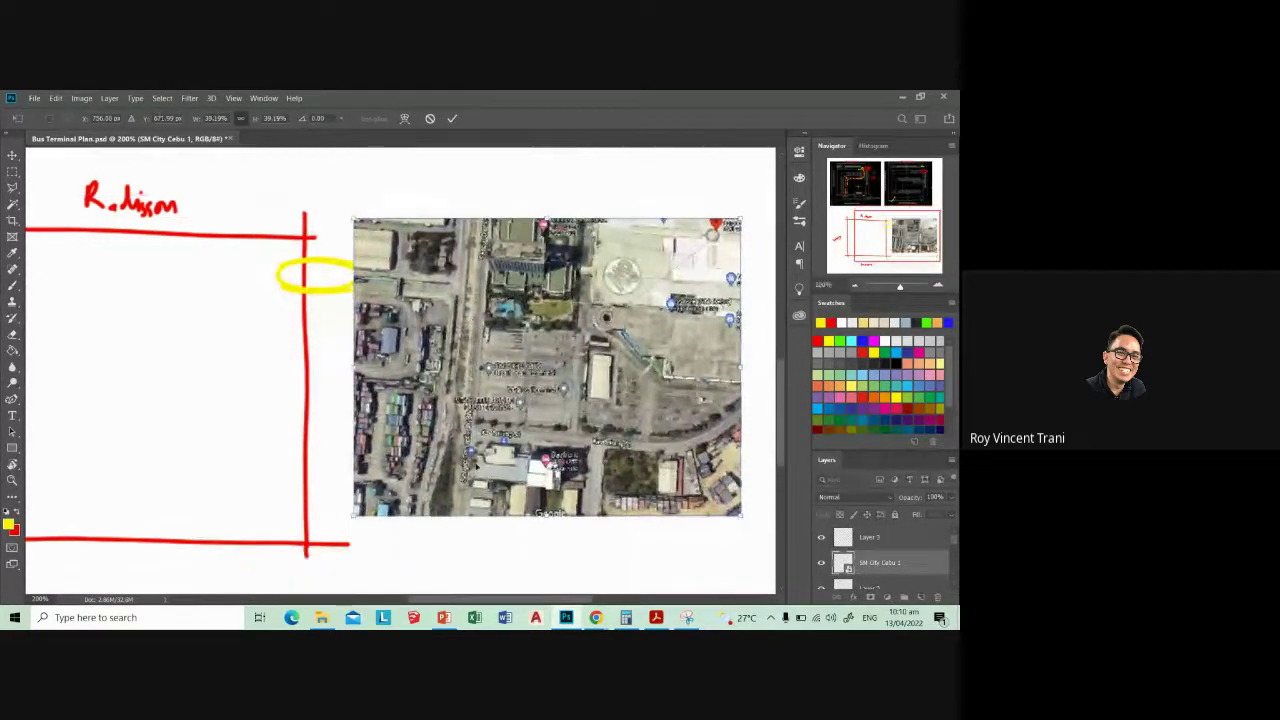
left_click_drag(355, 516, 314, 545)
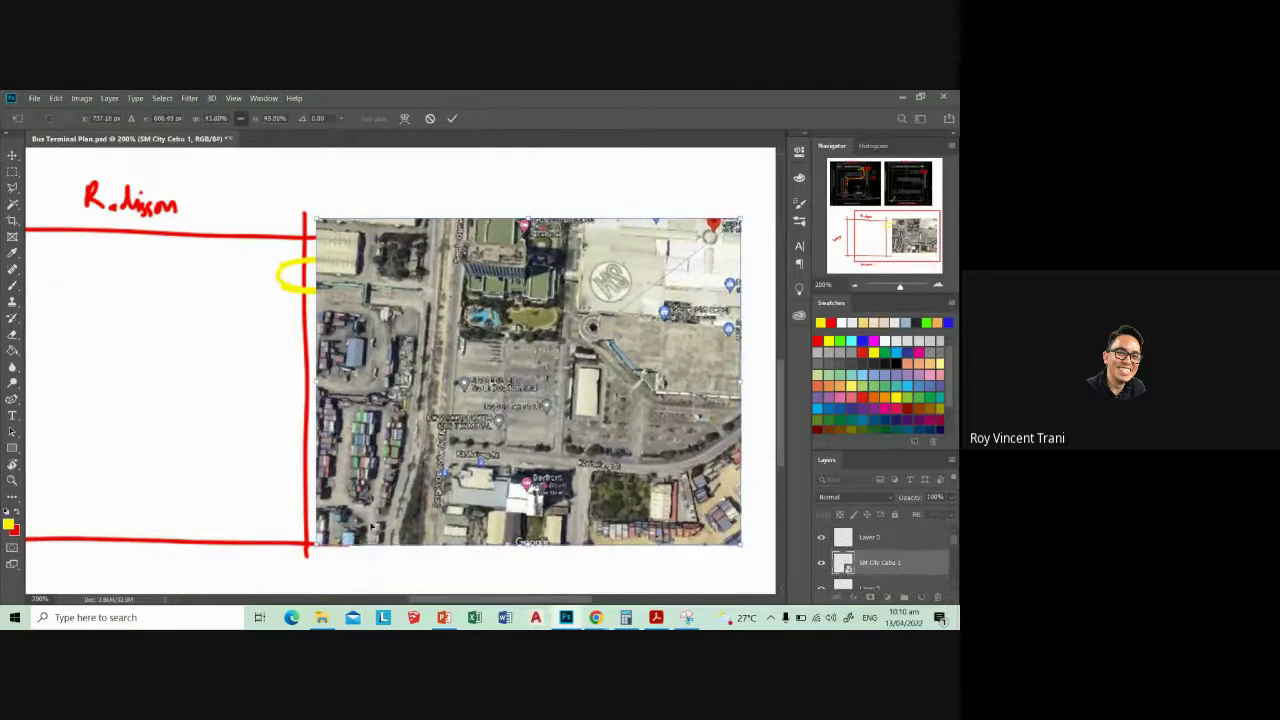
left_click_drag(464, 402, 492, 402)
key("Return")
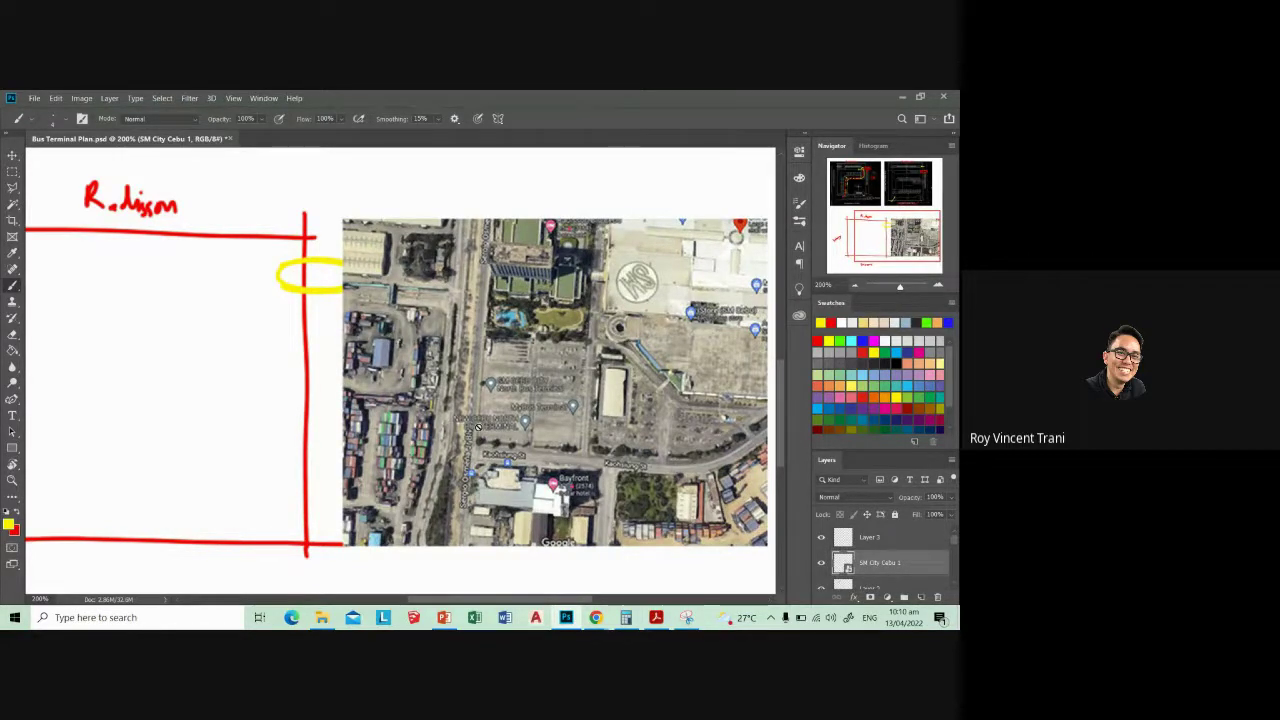
- On Layer 3, write a red Acme label near the WS logo and circle the terminal spot
key("ctrl+plus")
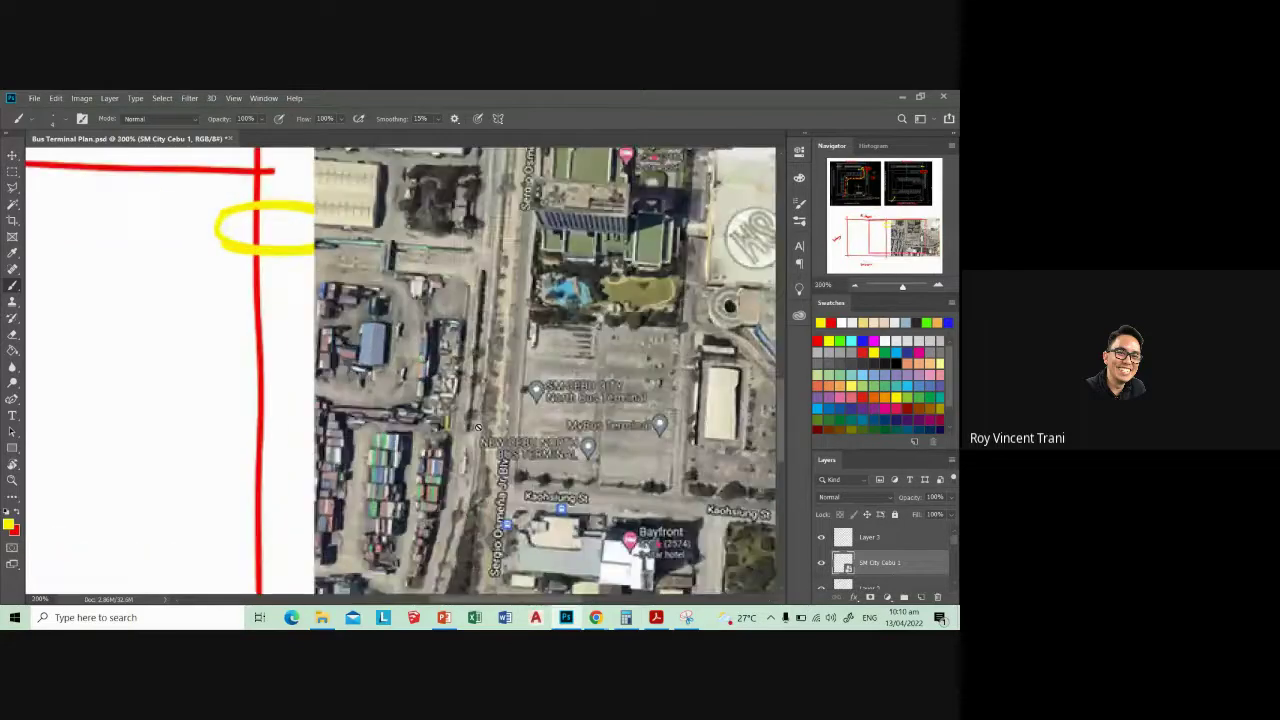
scroll(478, 427, "right", 2)
scroll(470, 445, "right", 2)
scroll(462, 465, "right", 1)
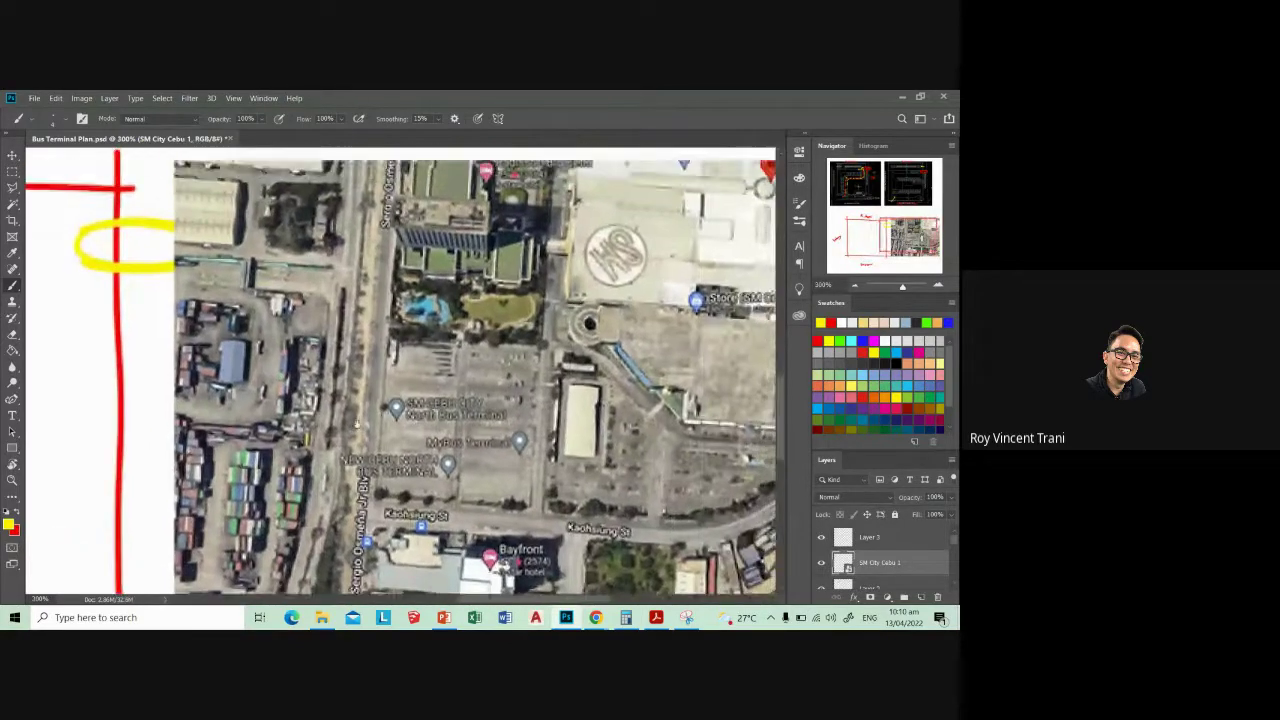
left_click_drag(456, 472, 416, 462)
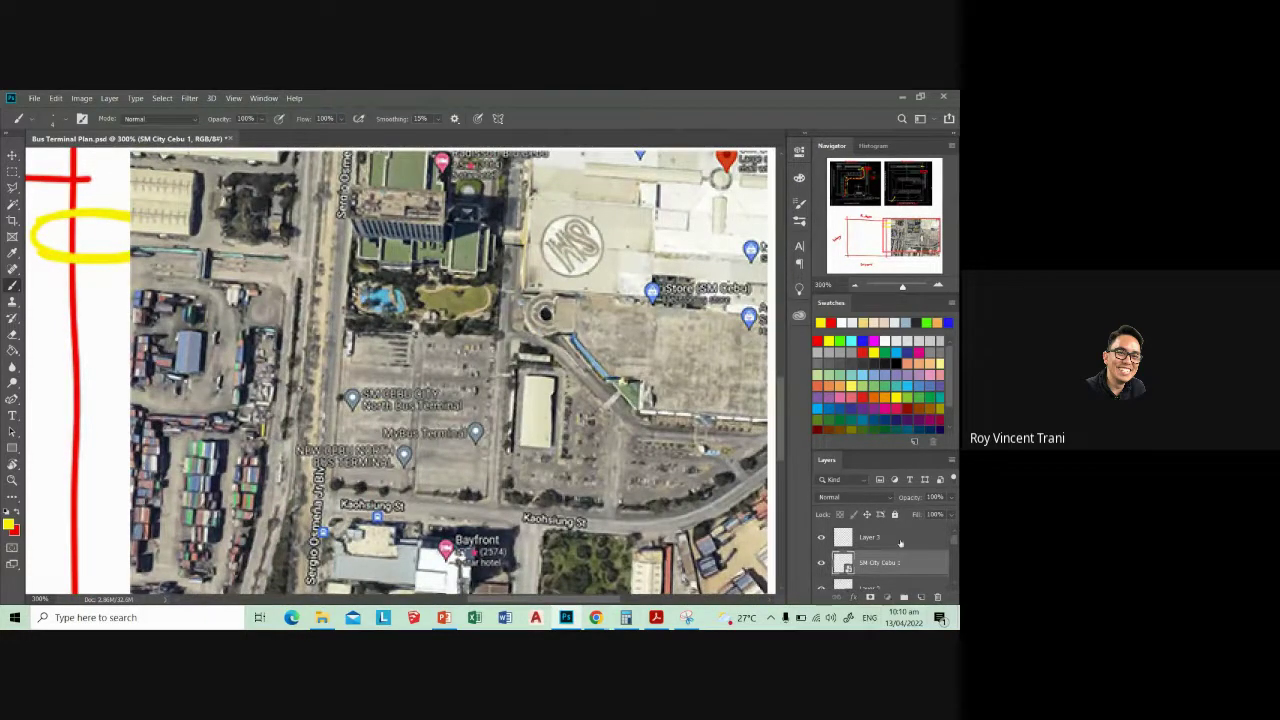
left_click(900, 540)
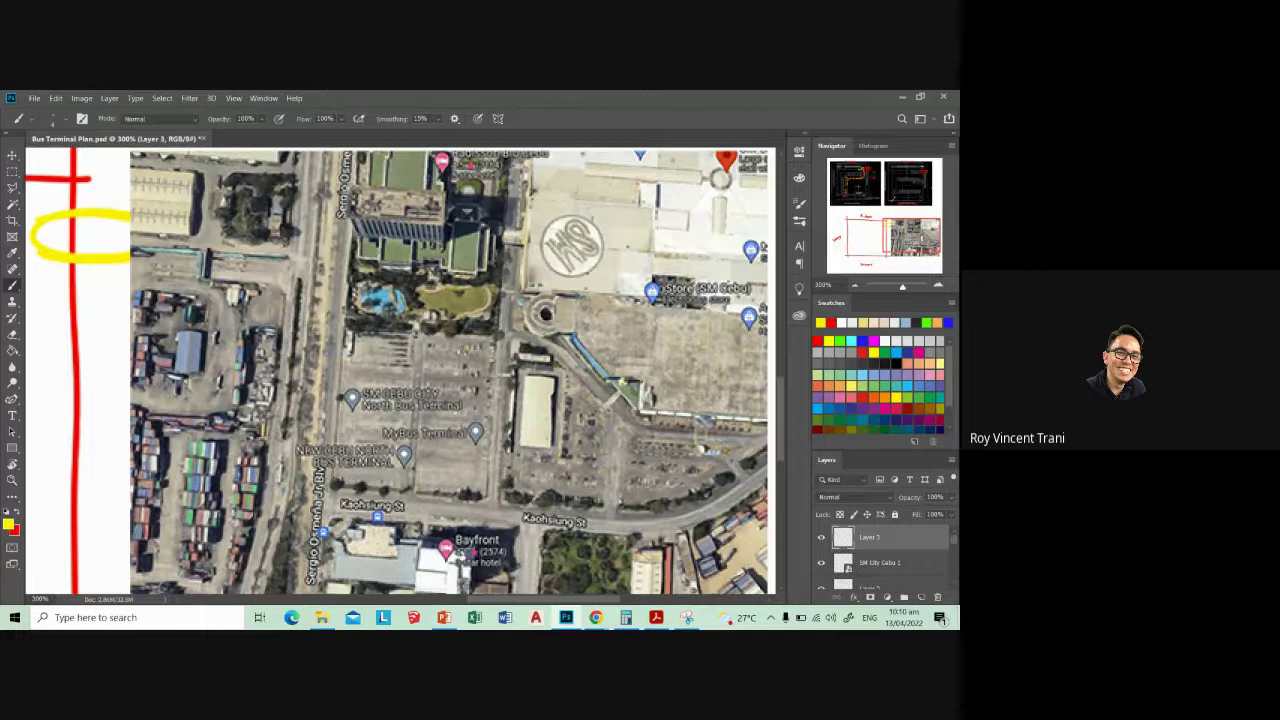
left_click(830, 322)
left_click_drag(606, 297, 670, 293)
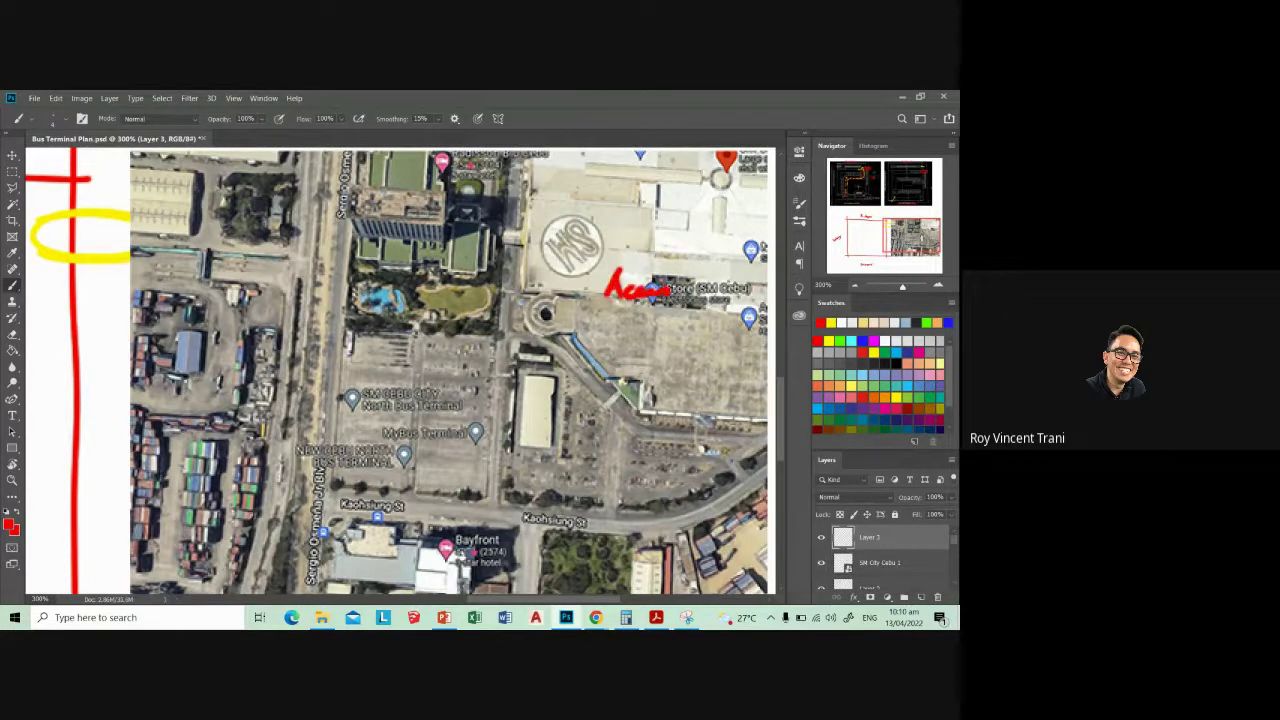
mouse_move(524, 362)
left_mouse_down()
mouse_move(482, 364)
mouse_move(522, 360)
left_mouse_up()
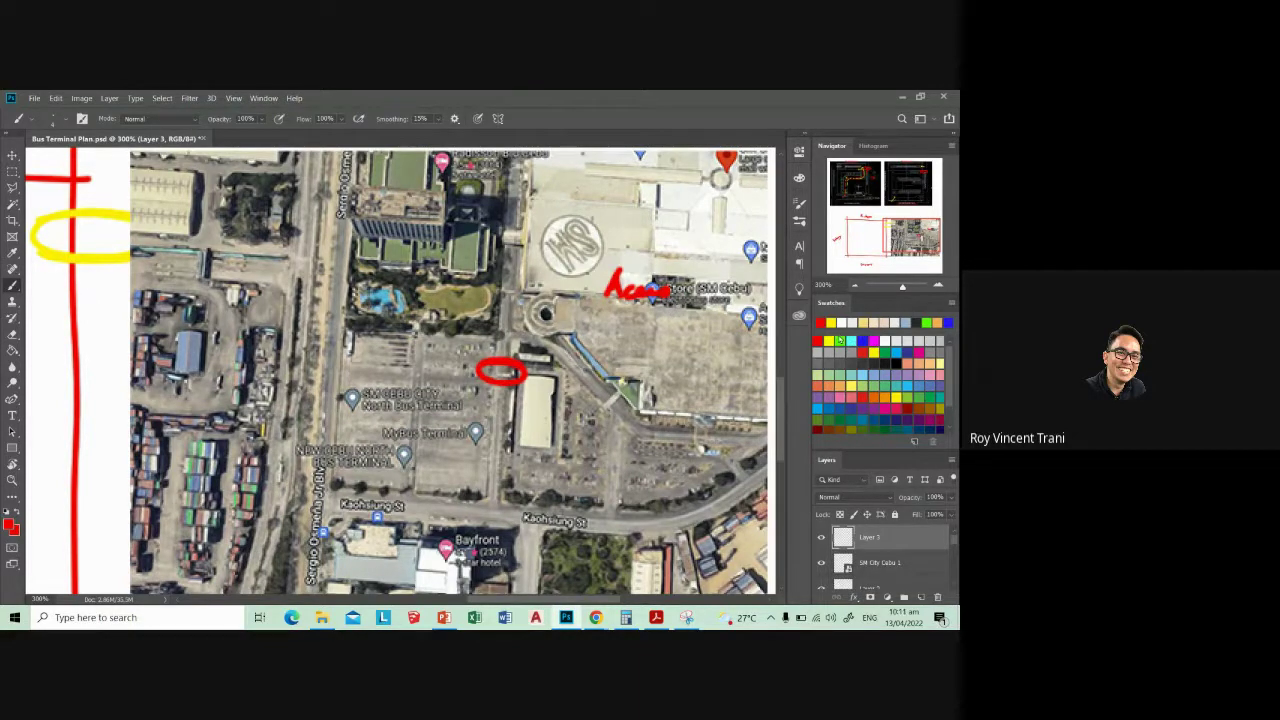
- Add yellow circles, a dotted path to the red oval, and a dotted loop near Kaohsiung St
left_click(840, 337)
left_click_drag(521, 236, 522, 240)
mouse_move(617, 381)
left_mouse_down()
mouse_move(627, 393)
mouse_move(618, 382)
left_mouse_up()
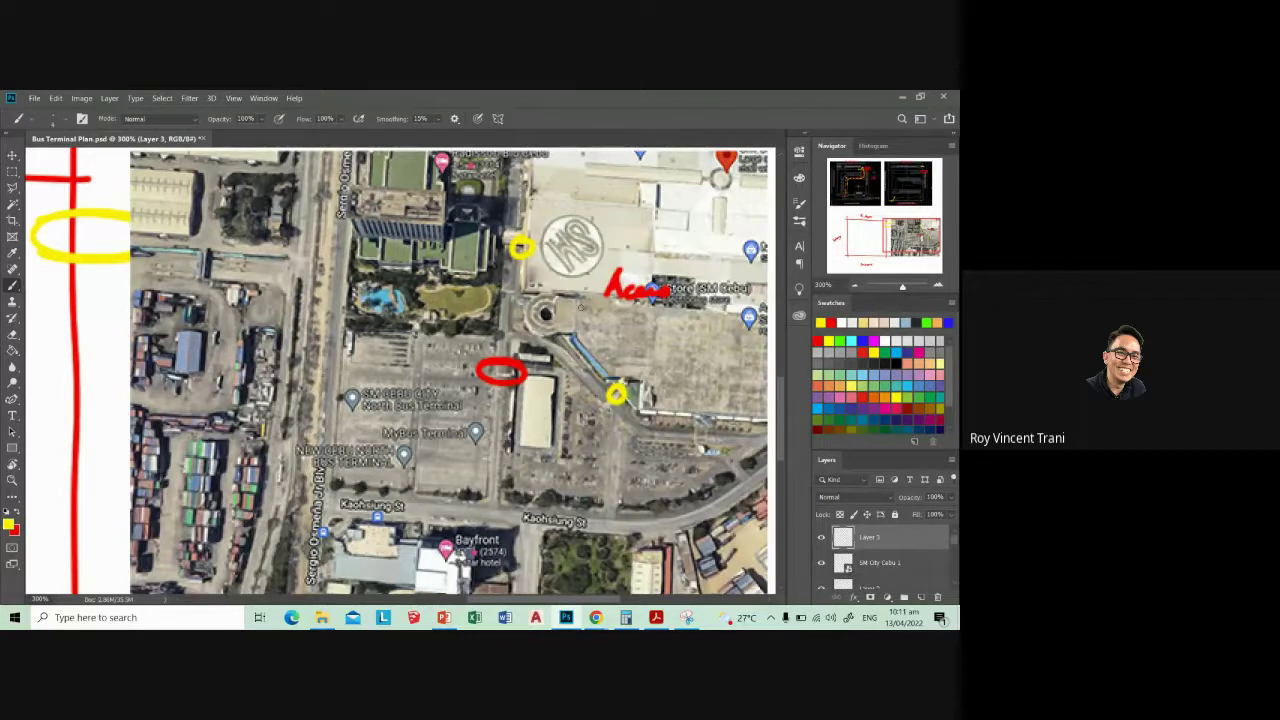
mouse_move(518, 262)
left_mouse_down()
mouse_move(502, 368)
mouse_move(606, 386)
left_mouse_up()
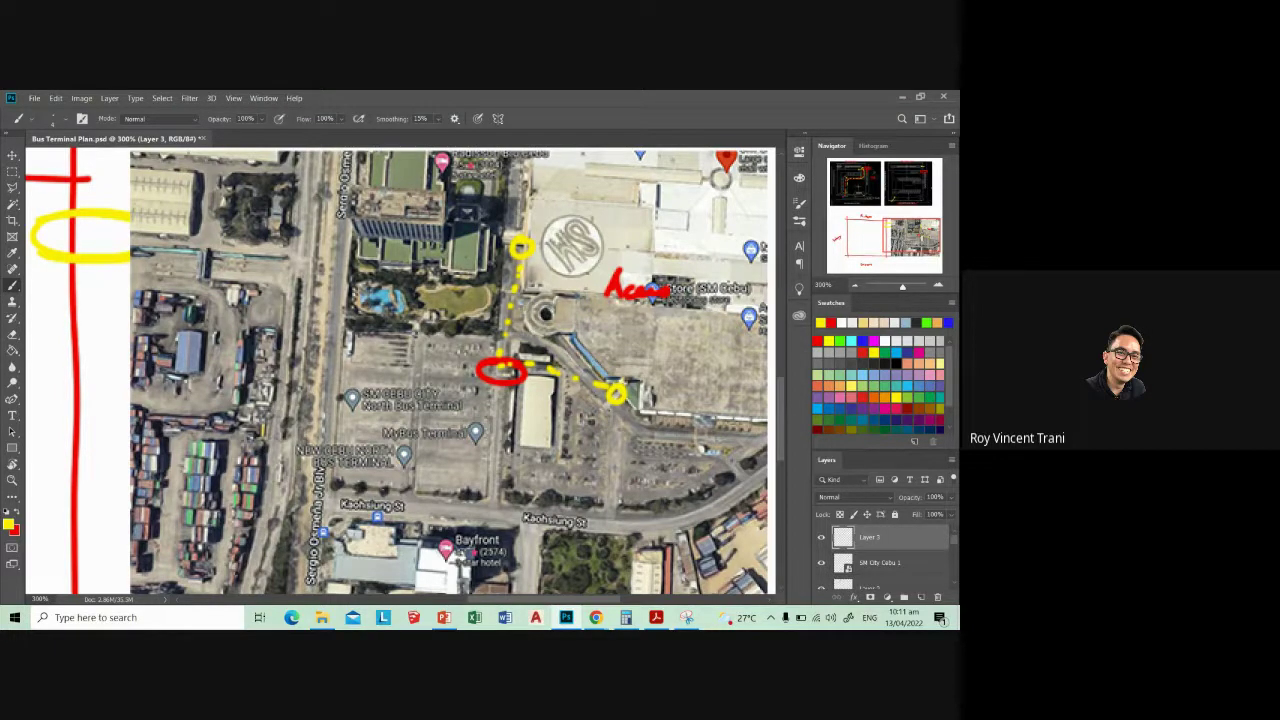
left_click_drag(390, 518, 392, 538)
left_click_drag(393, 484, 394, 514)
- Draw a straight yellow line above the terminal parking and a short red stroke below the oval
left_click_drag(352, 318, 490, 334)
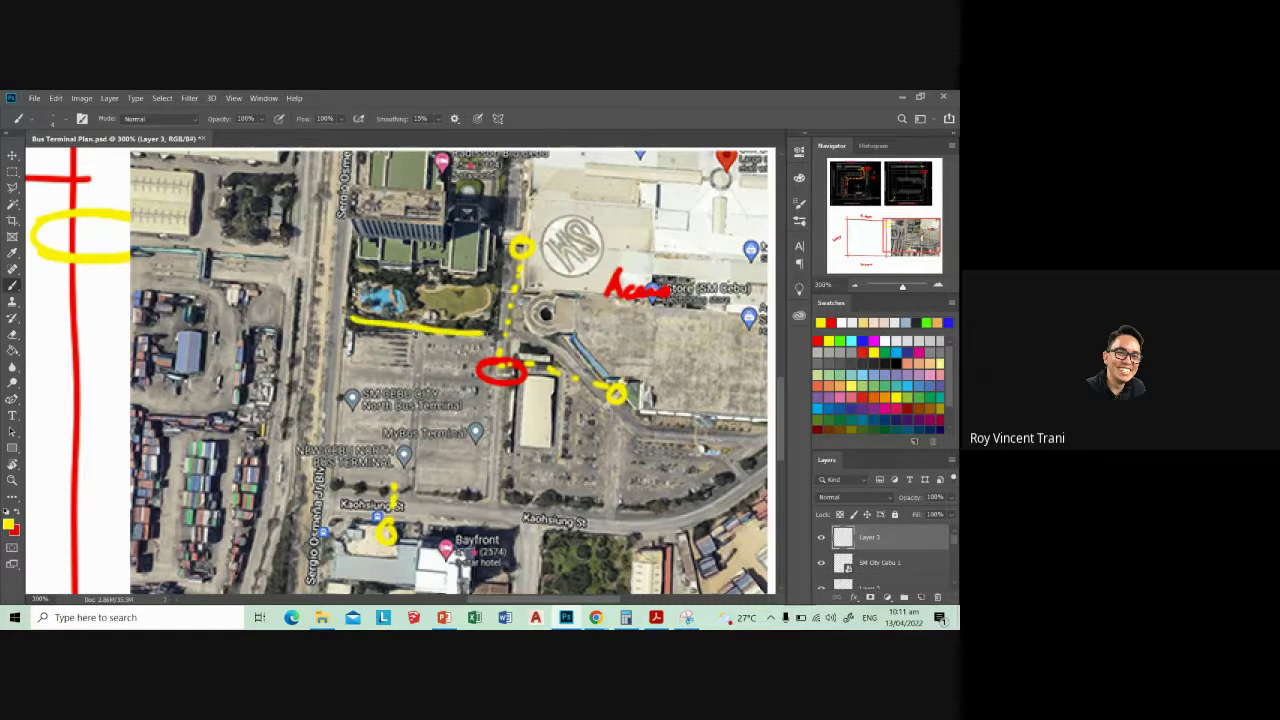
key("ctrl+z")
left_click_drag(348, 319, 490, 331)
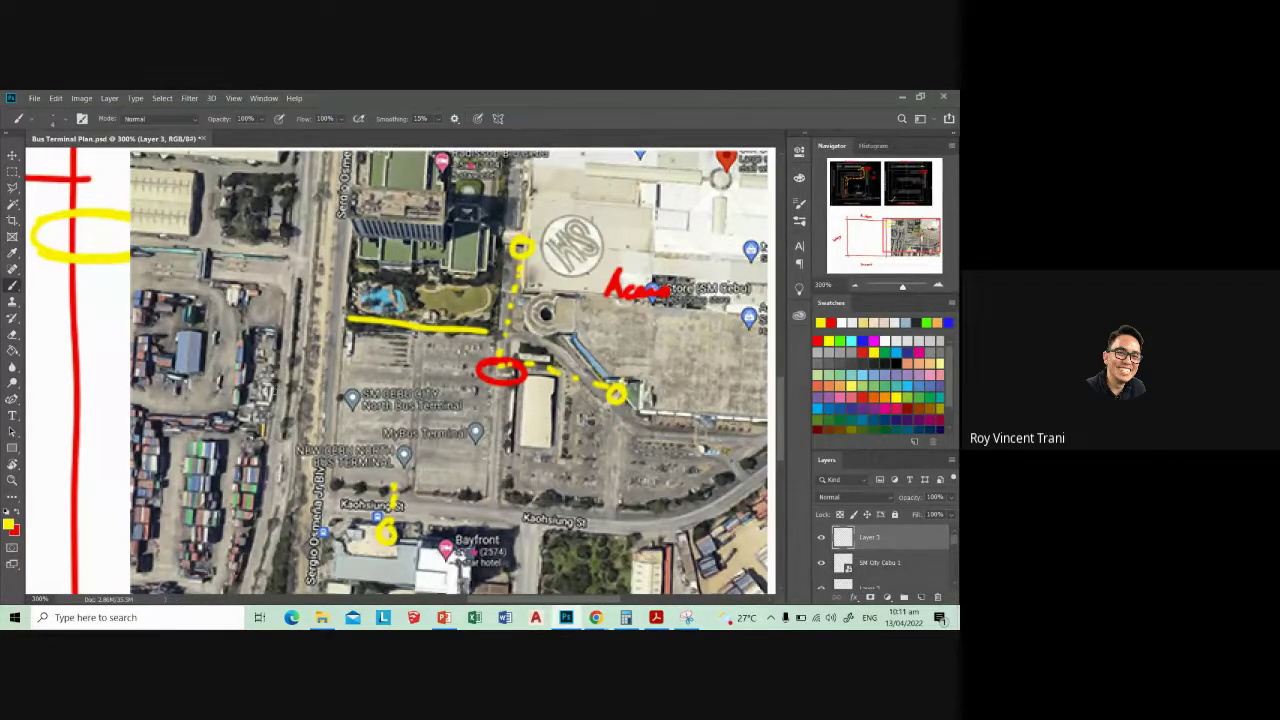
left_click(819, 322)
mouse_move(519, 388)
left_mouse_down()
mouse_move(521, 400)
mouse_move(447, 323)
left_mouse_up()
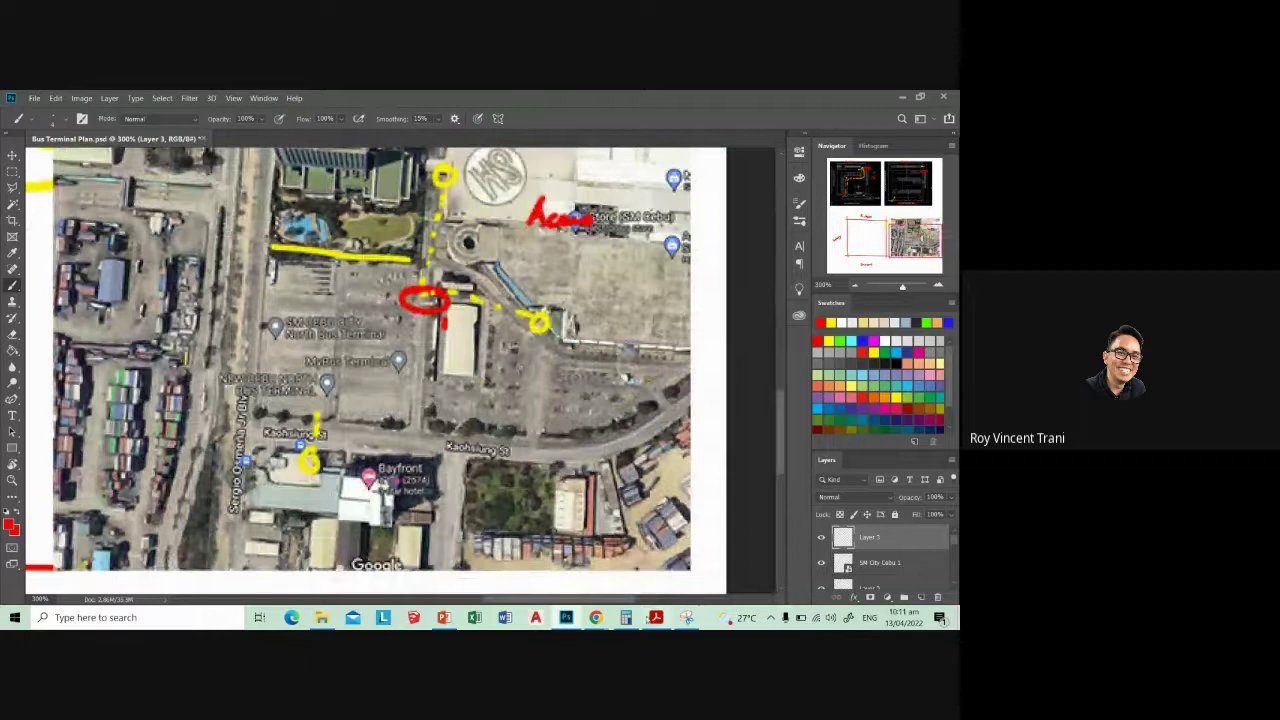
mouse_move(595, 617)
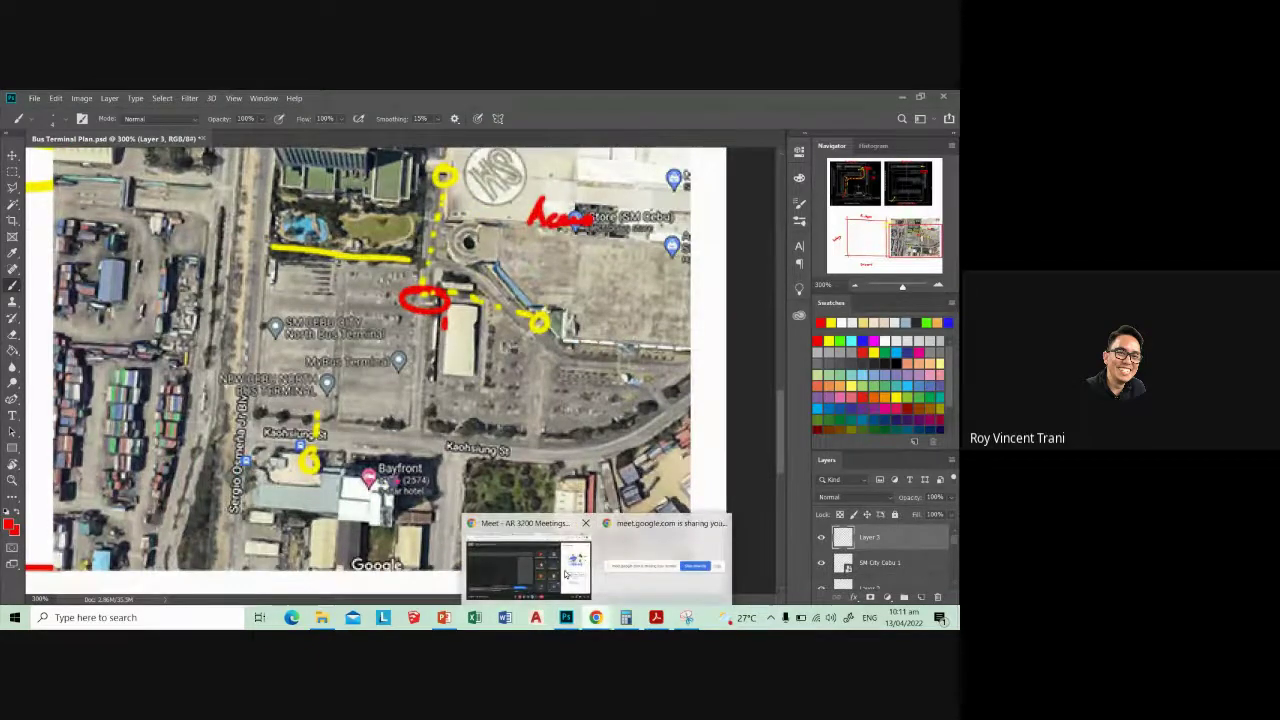
left_click(568, 570)
left_click(787, 102)
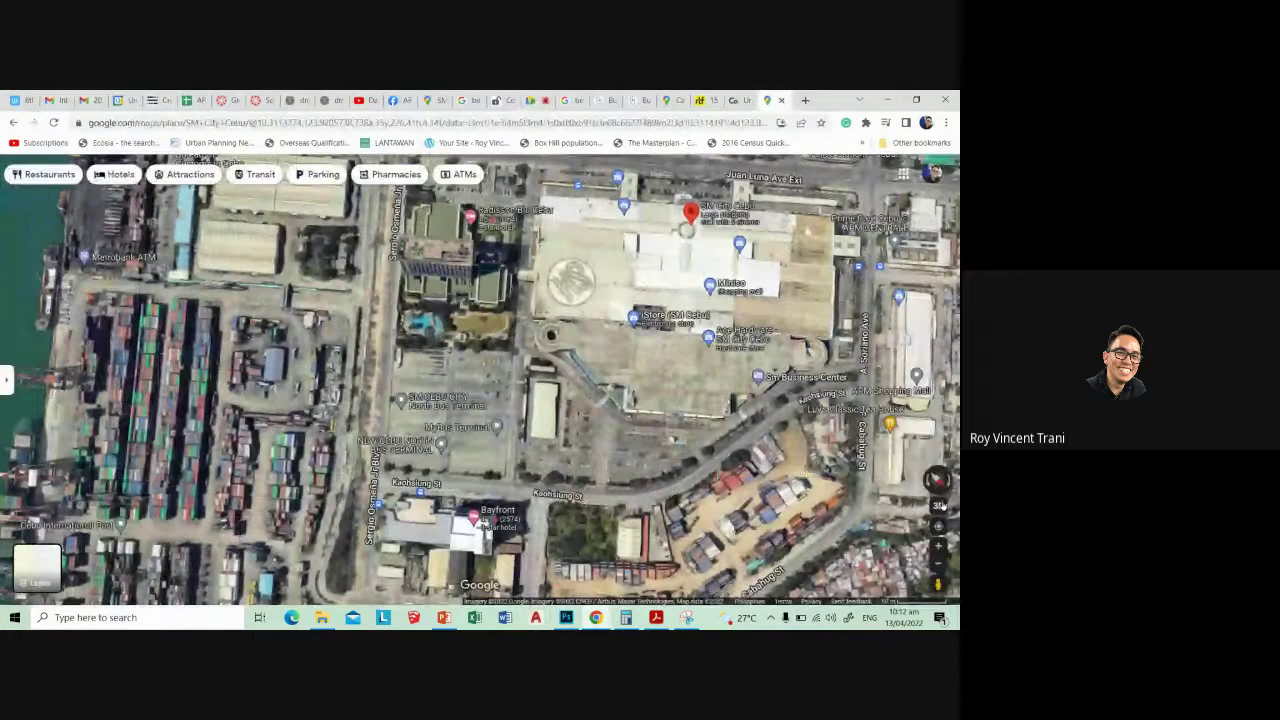
left_click(887, 100)
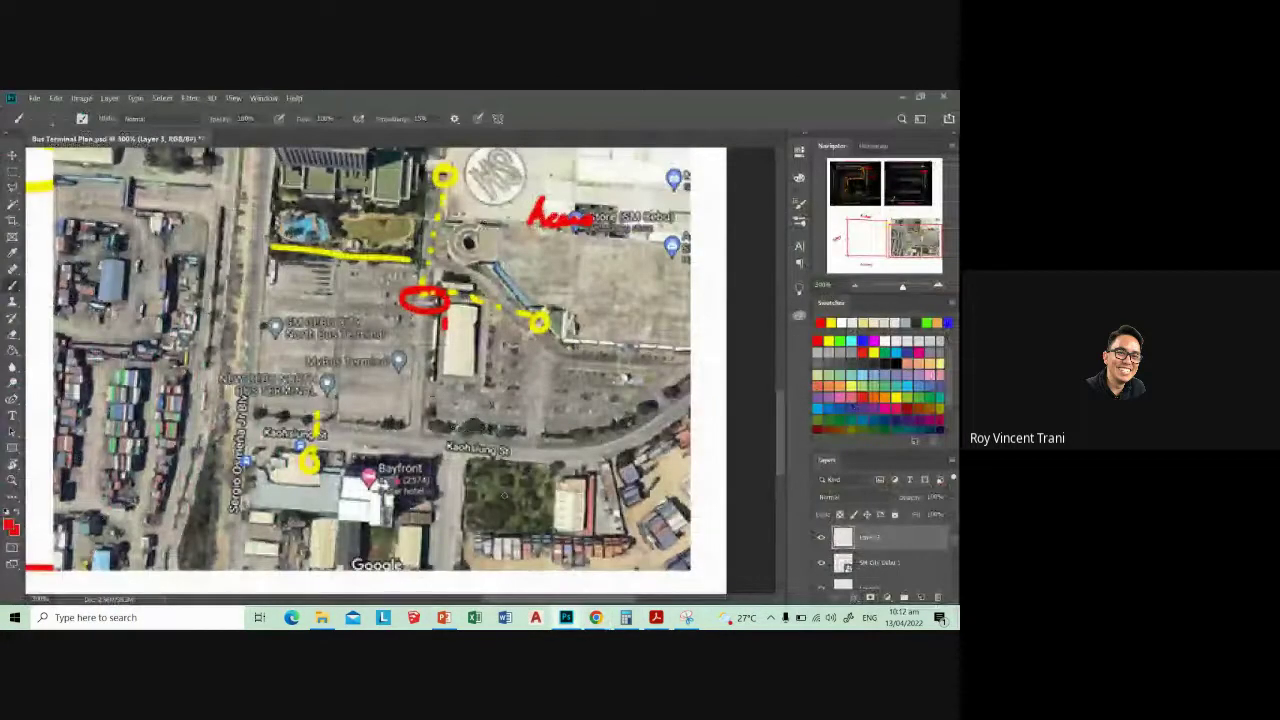
- Draw a red arrow toward the lot below Kaohsiung St and a red circle numbered 2
mouse_move(502, 492)
left_mouse_down()
mouse_move(537, 515)
mouse_move(521, 516)
left_mouse_up()
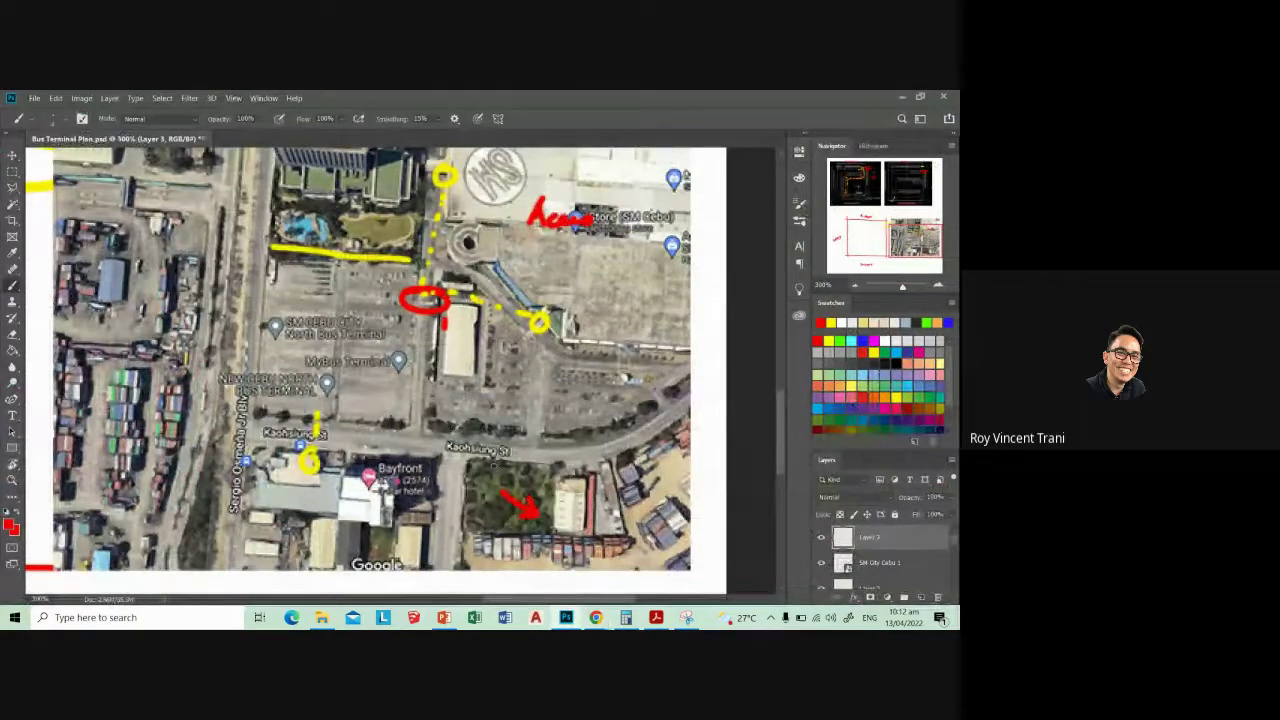
scroll(490, 441, "left", 1)
scroll(510, 425, "left", 2)
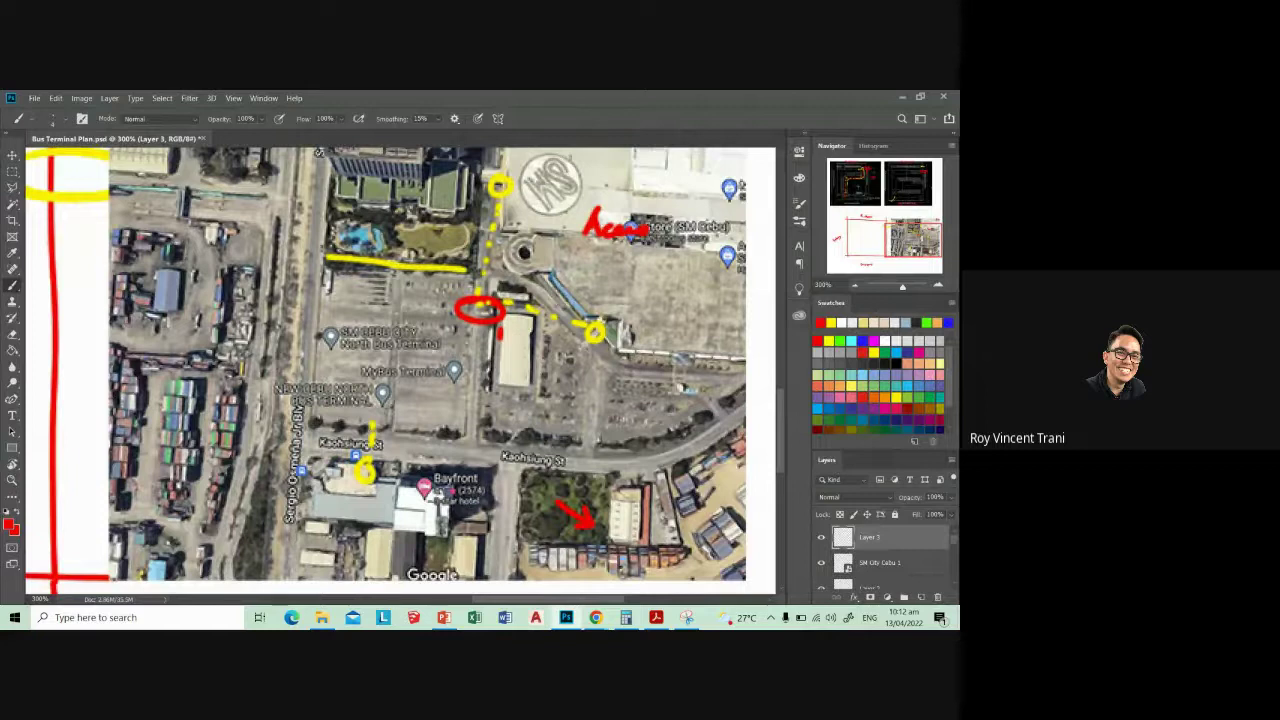
left_click_drag(368, 412, 398, 442)
- Hide the earlier annotations and mark red circles by the terminal building and Kaohsiung St
left_click(825, 541)
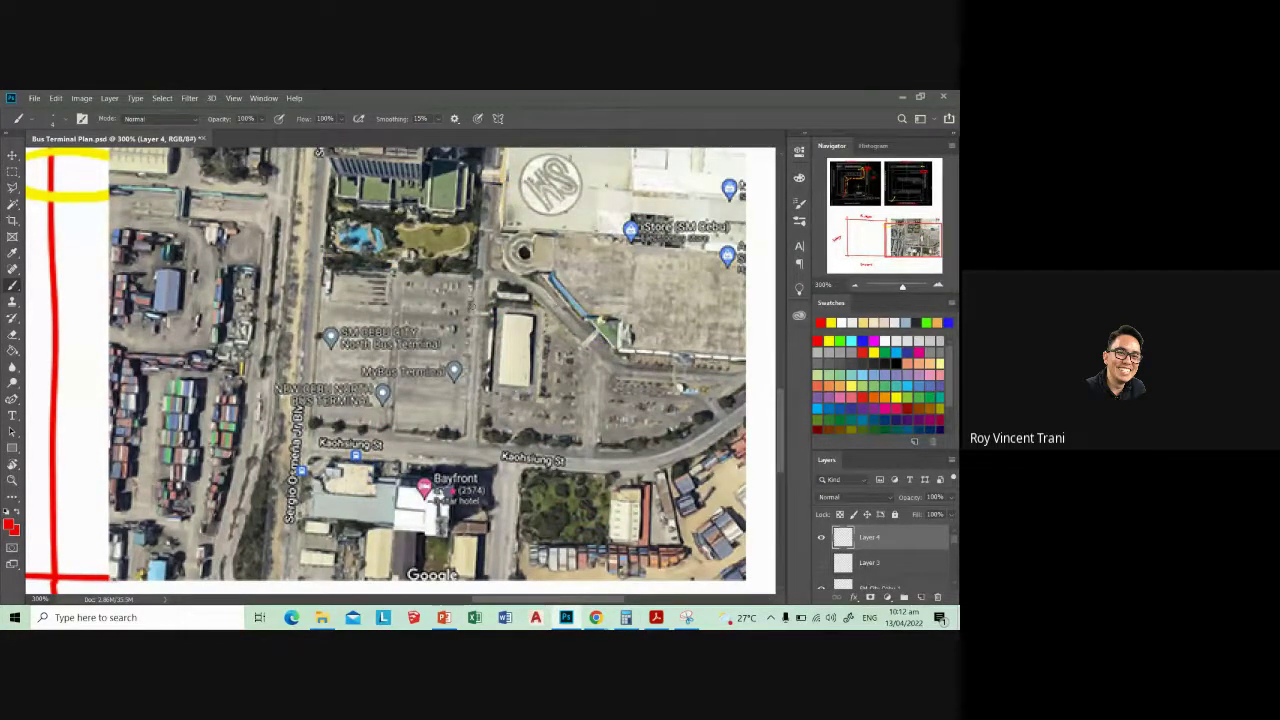
left_click_drag(466, 306, 468, 305)
left_click_drag(366, 424, 368, 423)
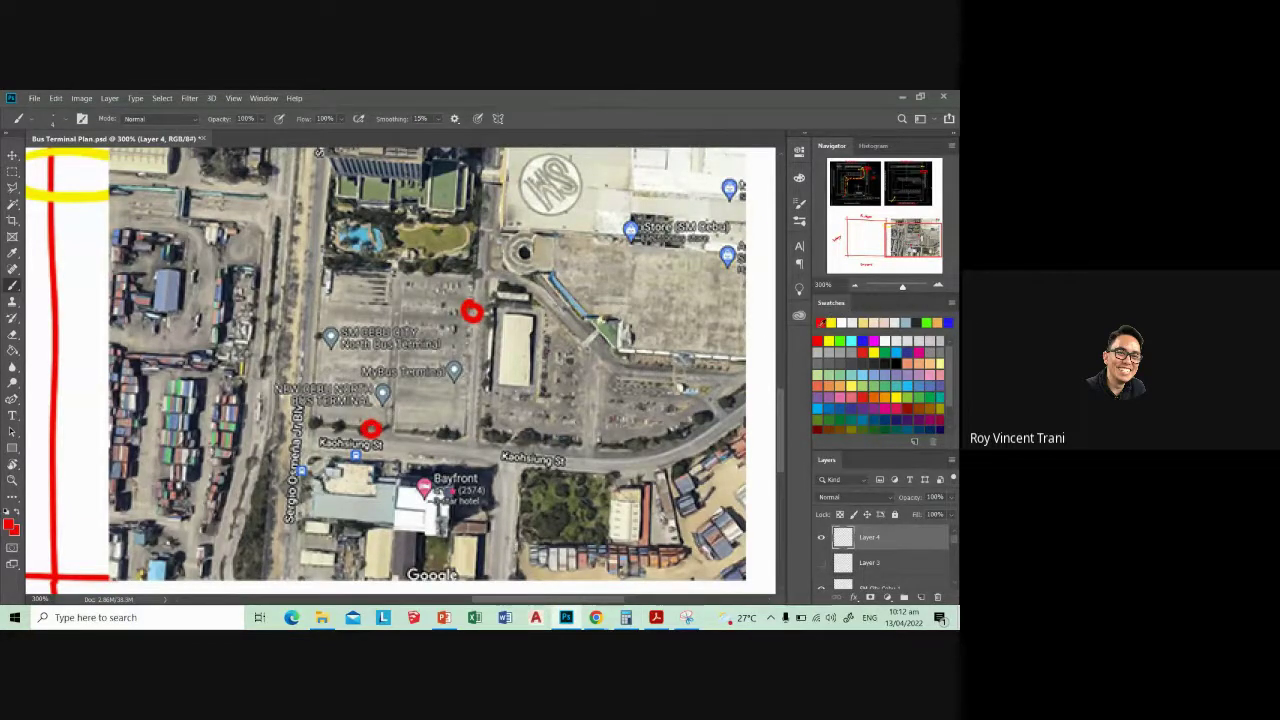
key("ctrl+shift+n")
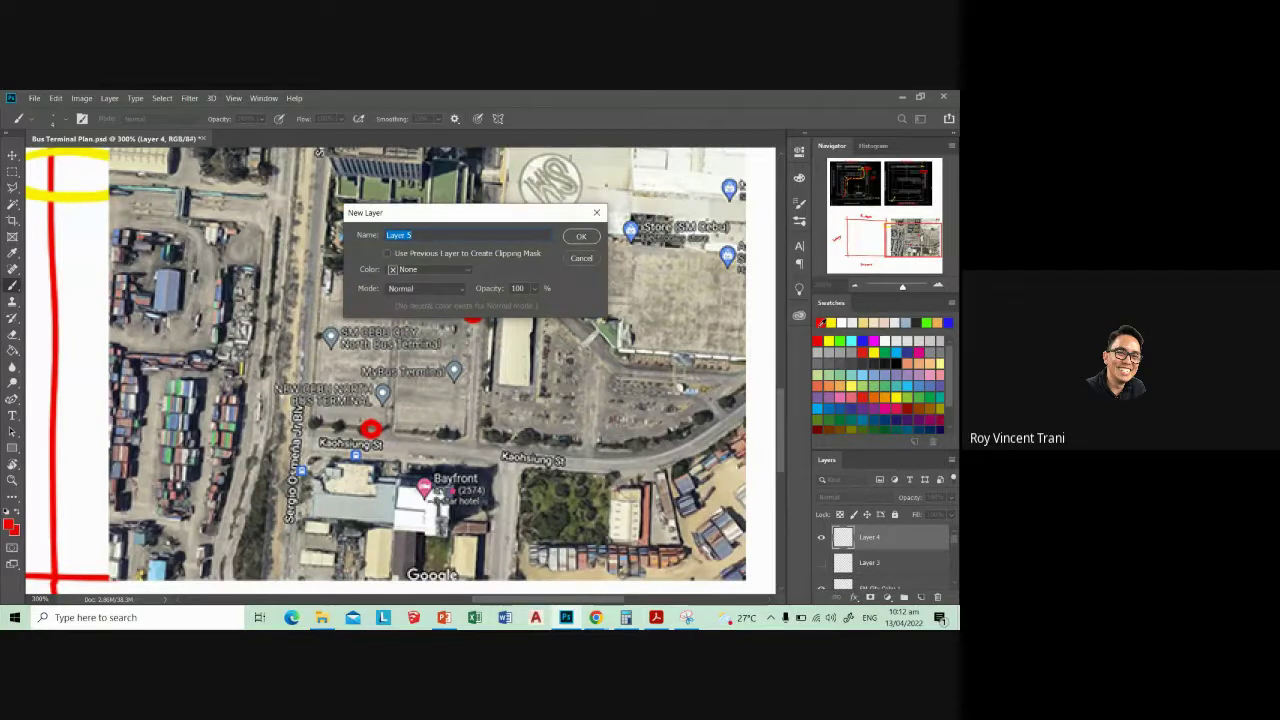
key("Escape")
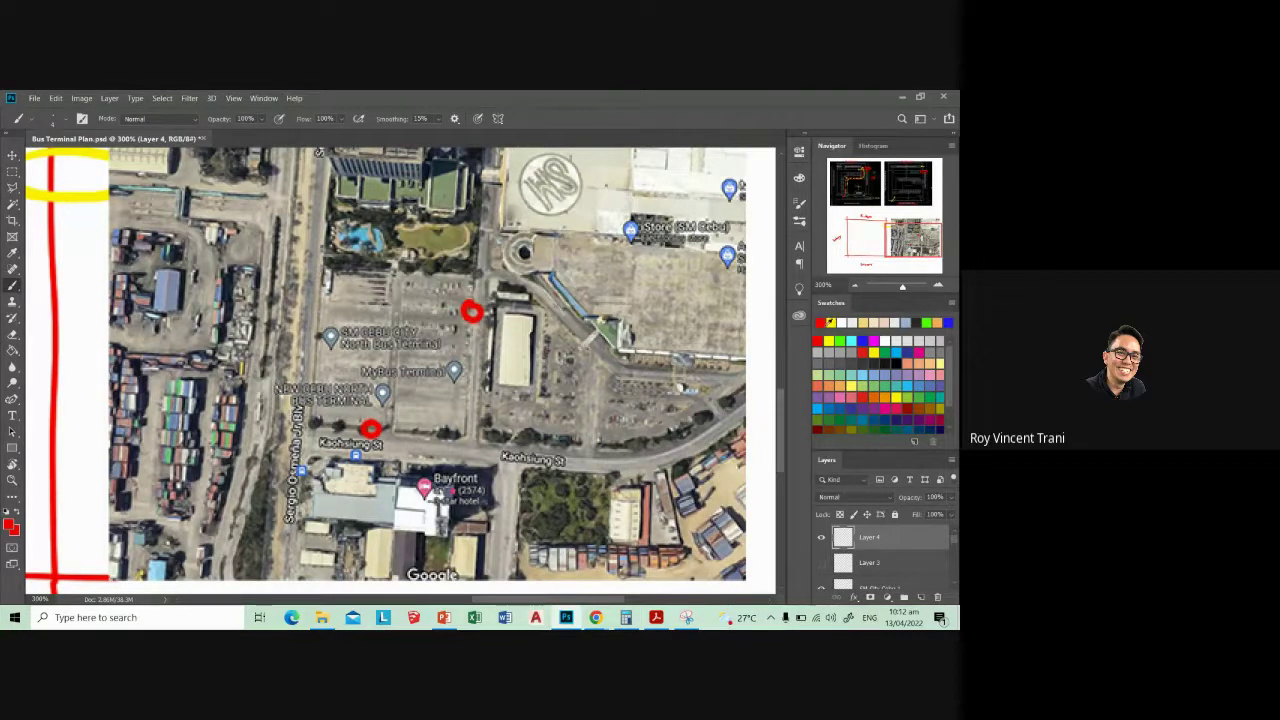
- Add yellow hook marks beside both red circles, removing an extra short stroke
left_click(830, 322)
left_click_drag(326, 433, 341, 409)
left_click_drag(458, 332, 476, 346)
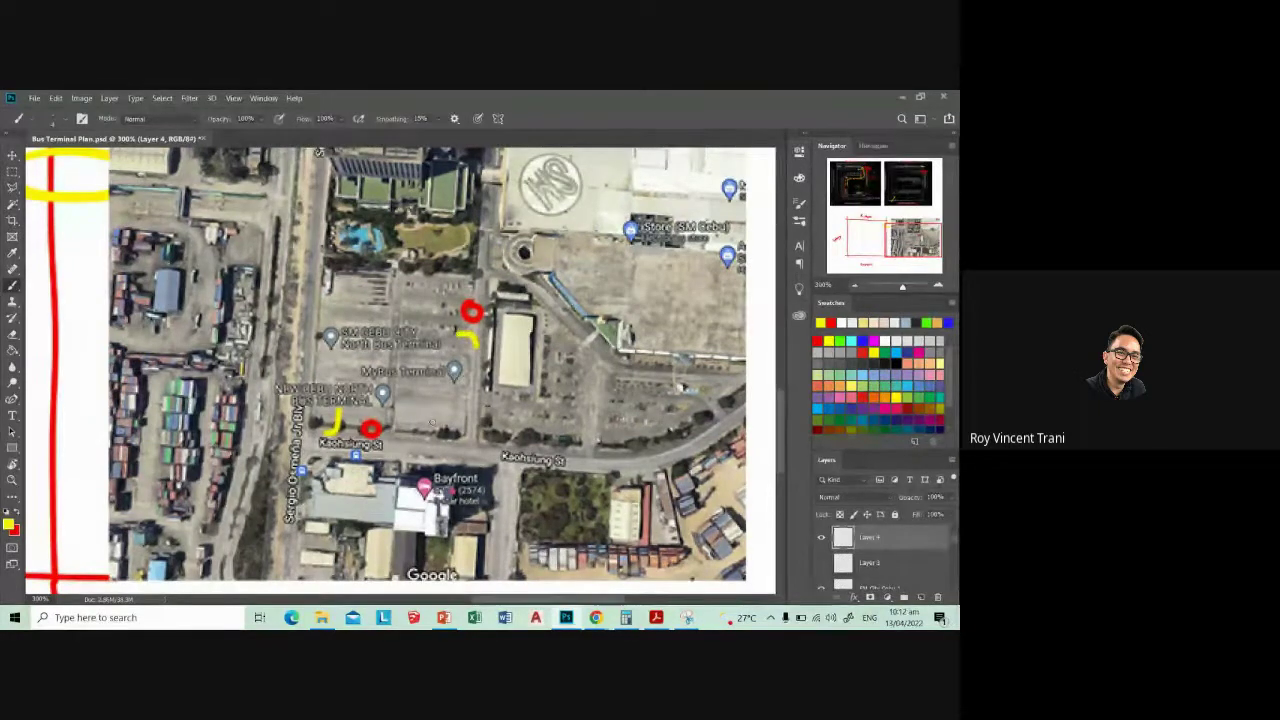
left_click_drag(435, 417, 433, 445)
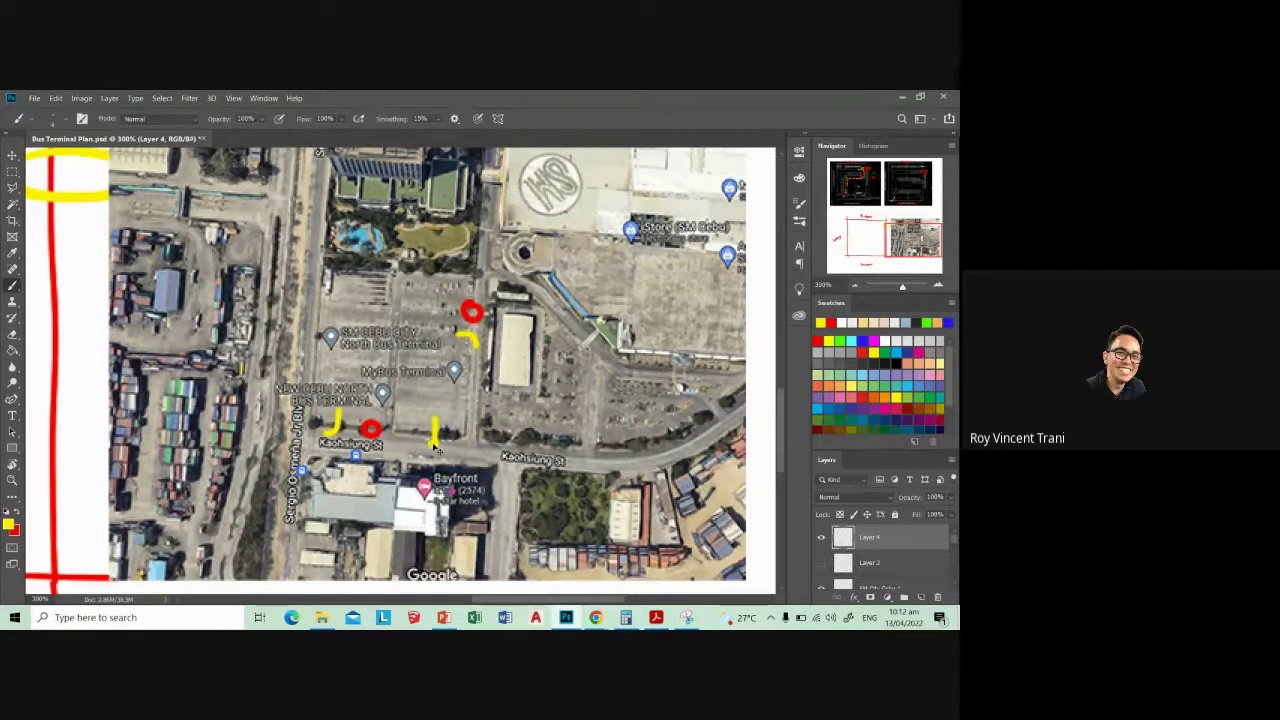
key("ctrl+z")
key("ctrl+minus")
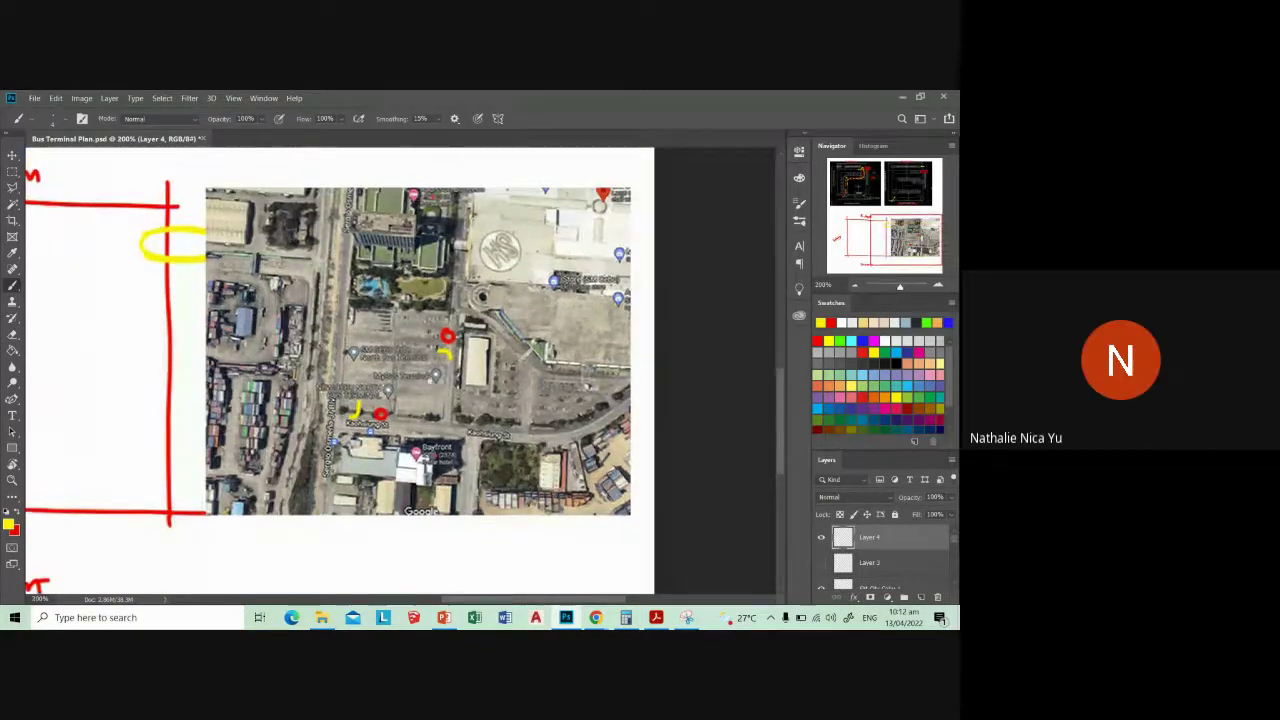
- Brush yellow arrows at the top and lower end of the left sketch plan's route
scroll(513, 410, "up", 10)
left_click_drag(513, 410, 465, 430)
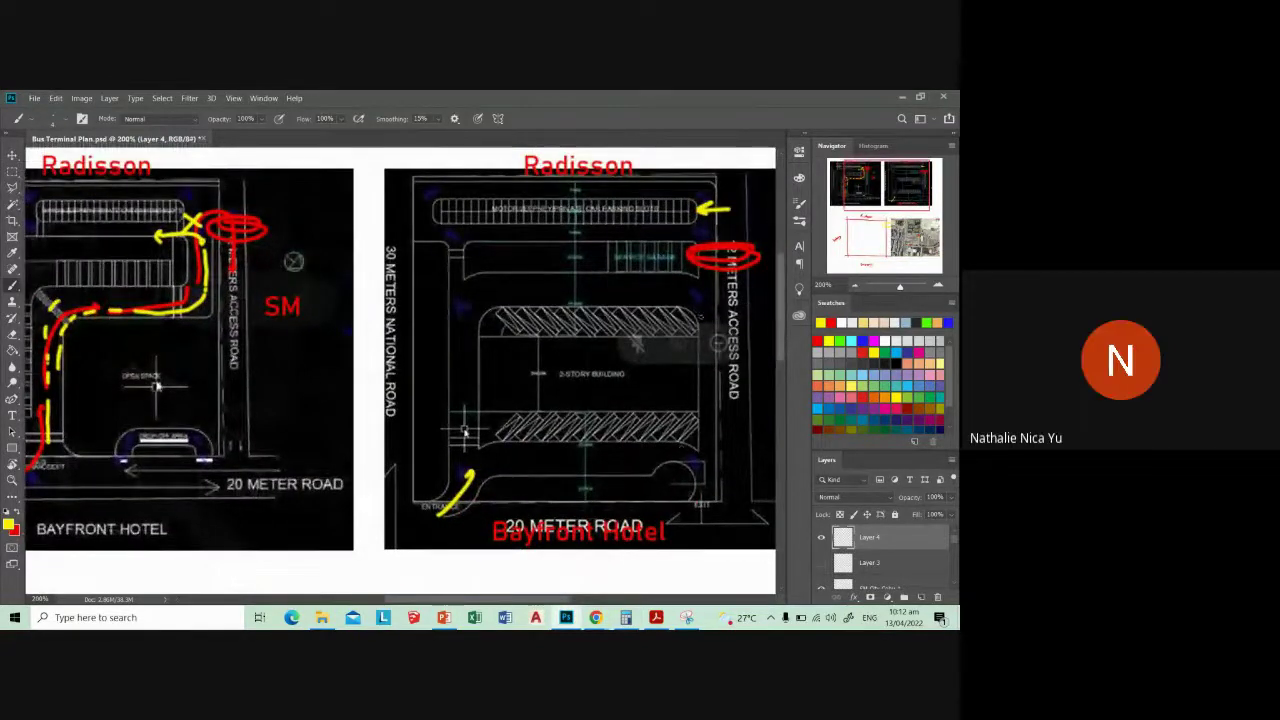
mouse_move(703, 478)
left_mouse_down()
mouse_move(703, 522)
mouse_move(721, 510)
left_mouse_up()
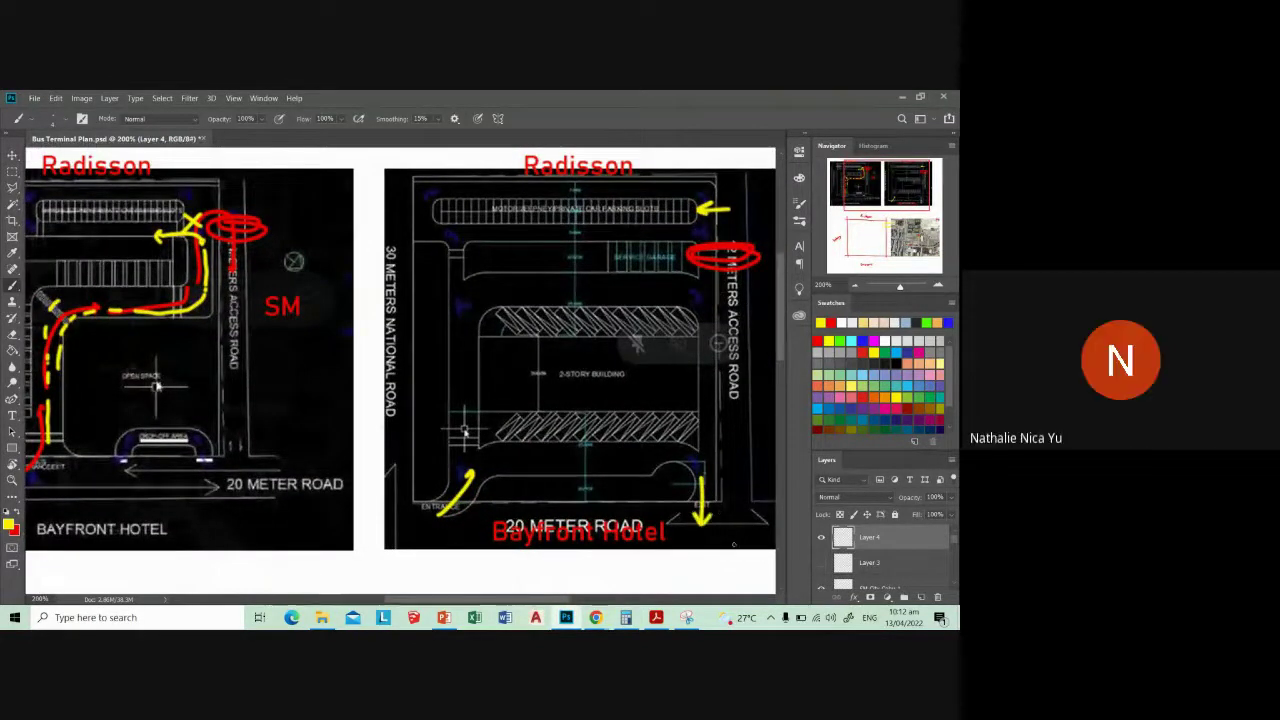
key("ctrl+z")
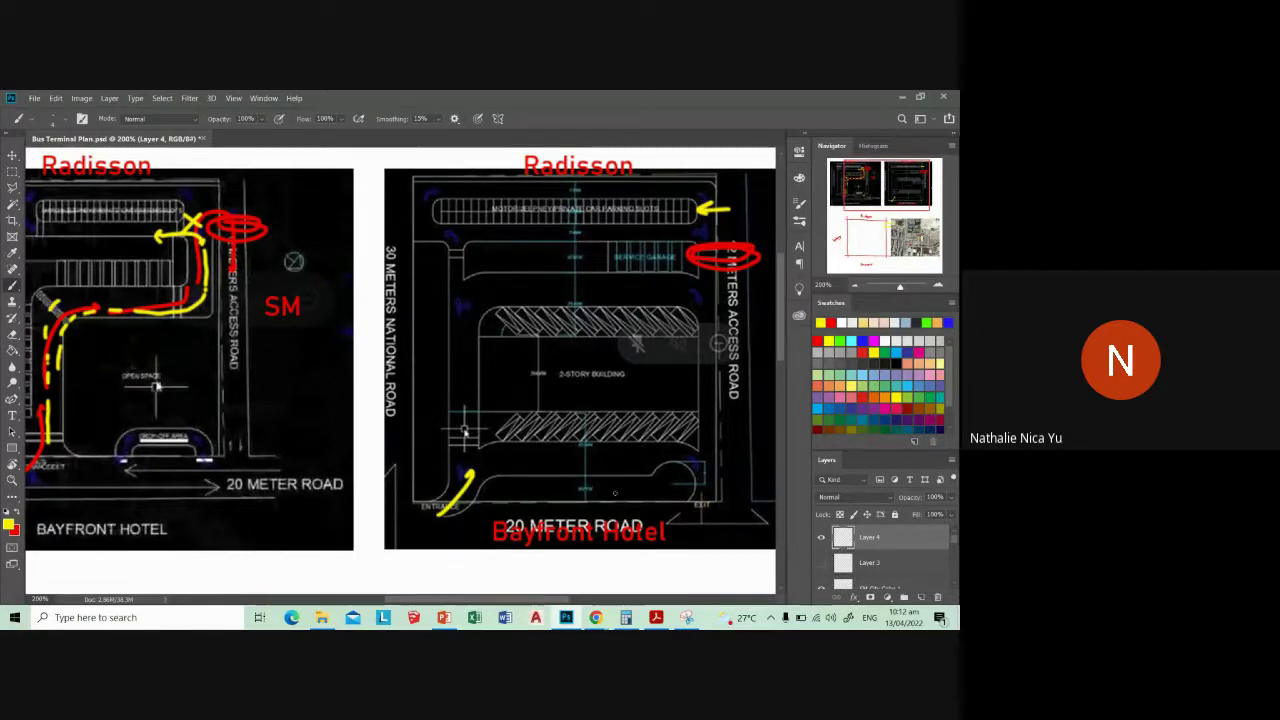
left_click_drag(300, 455, 349, 456)
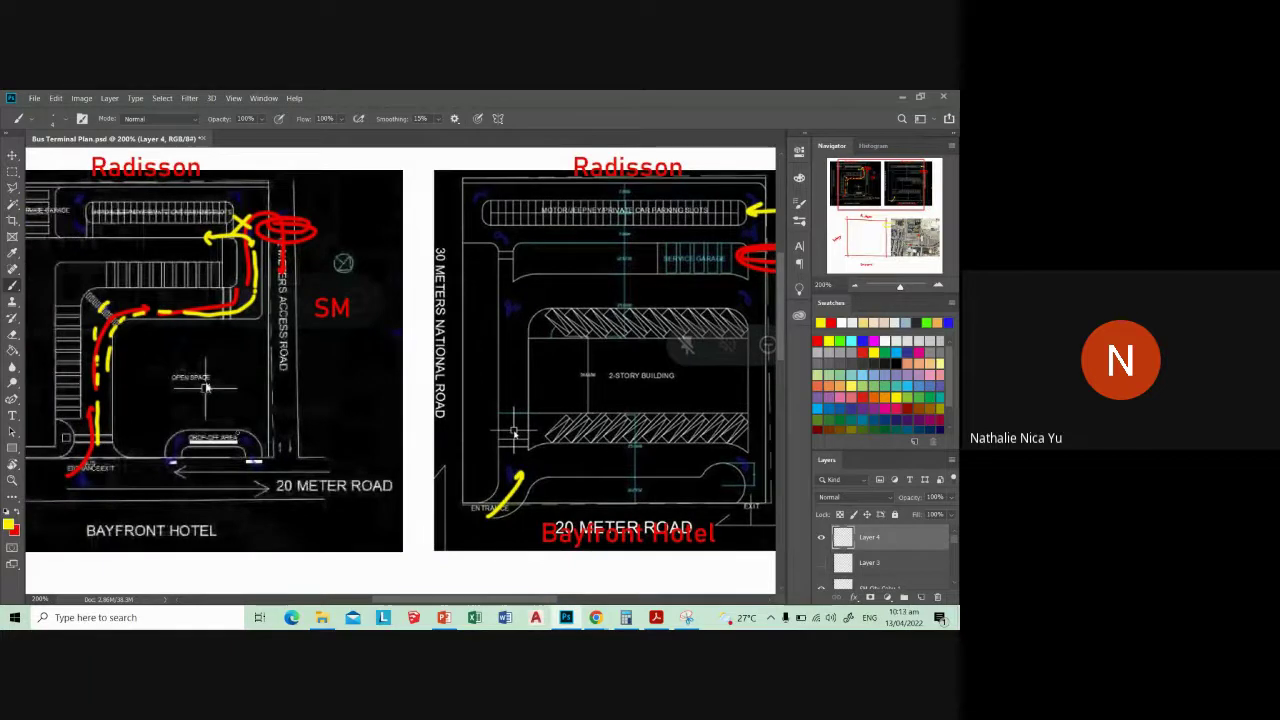
mouse_move(256, 206)
left_mouse_down()
mouse_move(296, 200)
mouse_move(284, 208)
left_mouse_up()
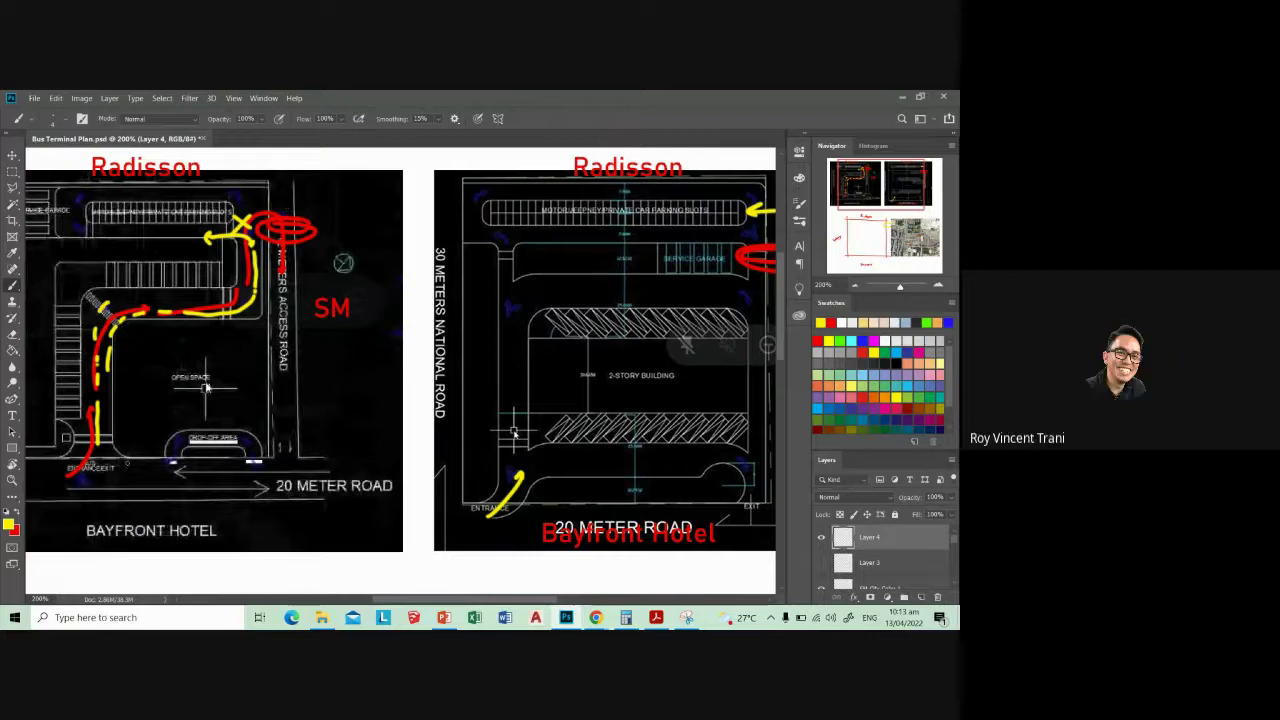
left_click_drag(108, 428, 113, 487)
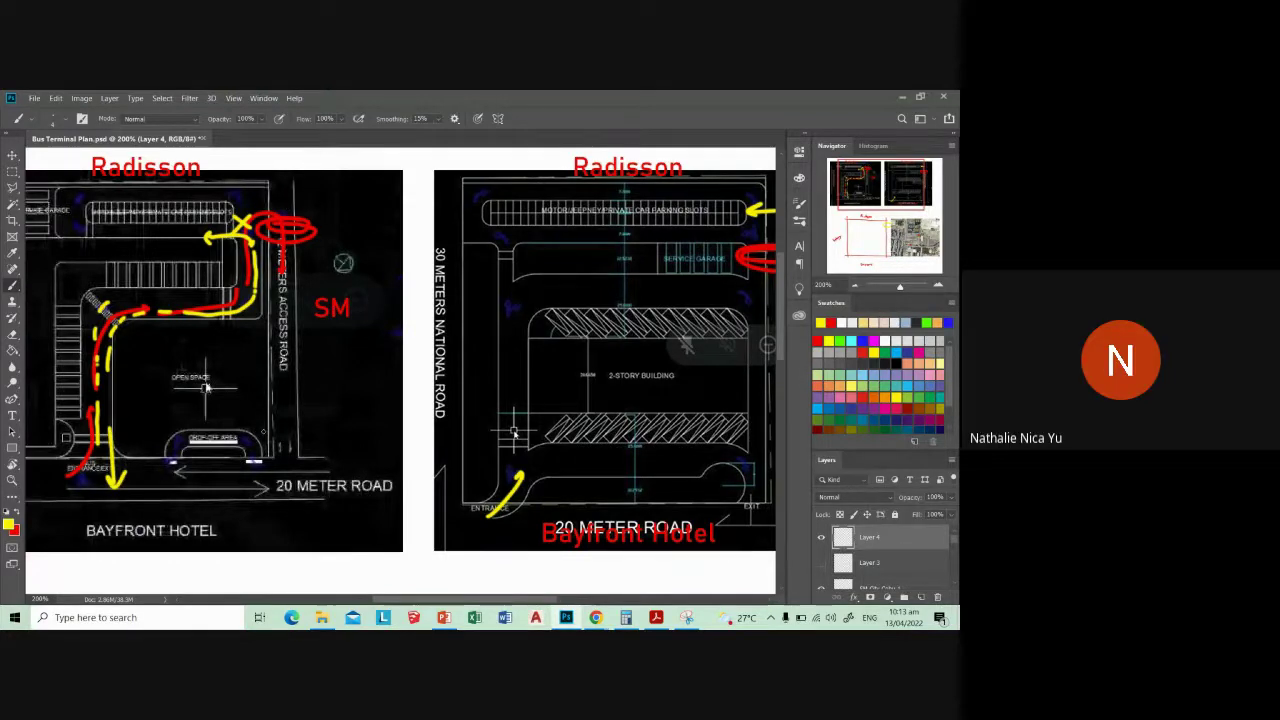
mouse_move(425, 417)
left_mouse_down()
mouse_move(411, 341)
mouse_move(205, 150)
left_mouse_up()
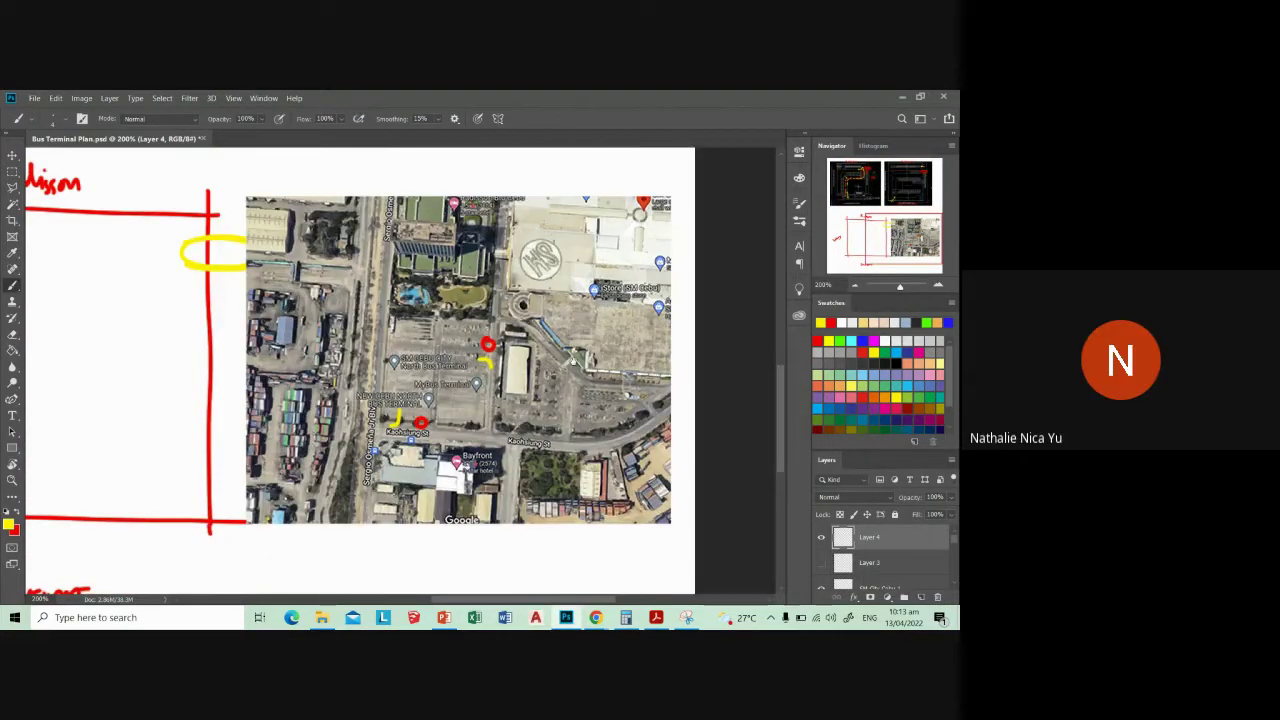
key("ctrl+plus")
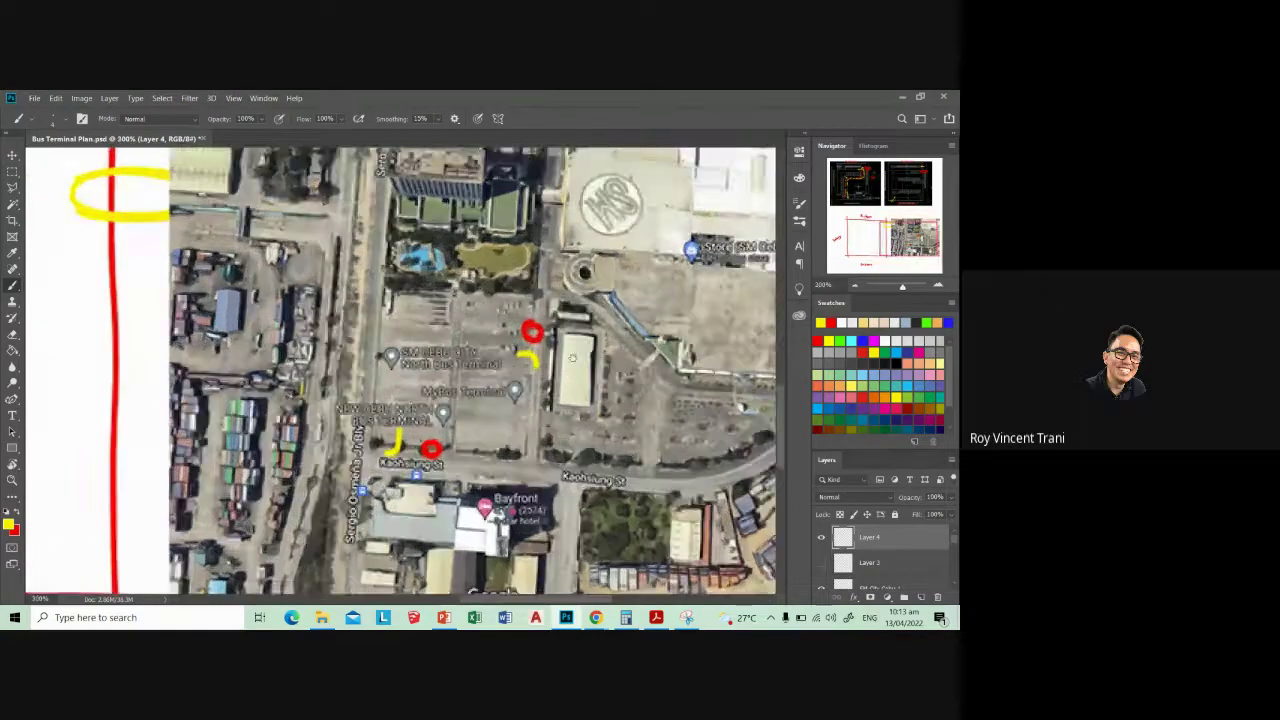
- Try yellow strokes and a circle near the Kaohsiung St marker, then undo them
left_click_drag(415, 425, 413, 462)
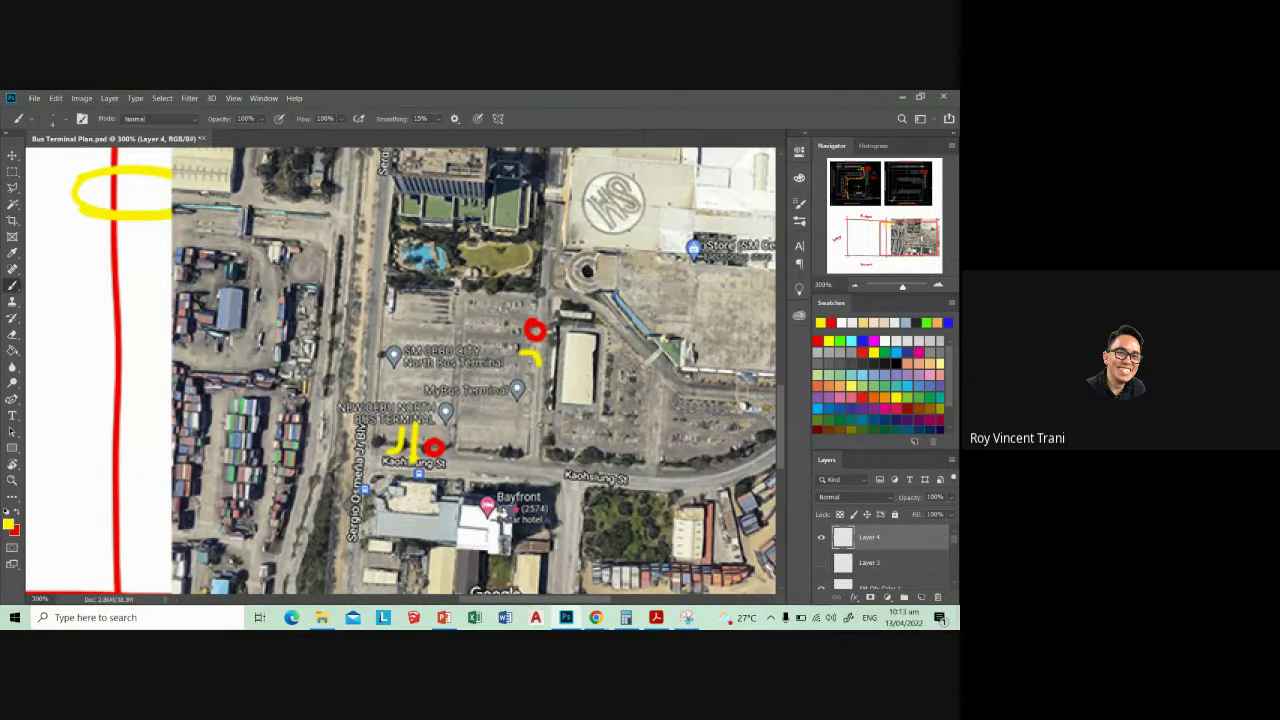
left_click_drag(388, 430, 370, 452)
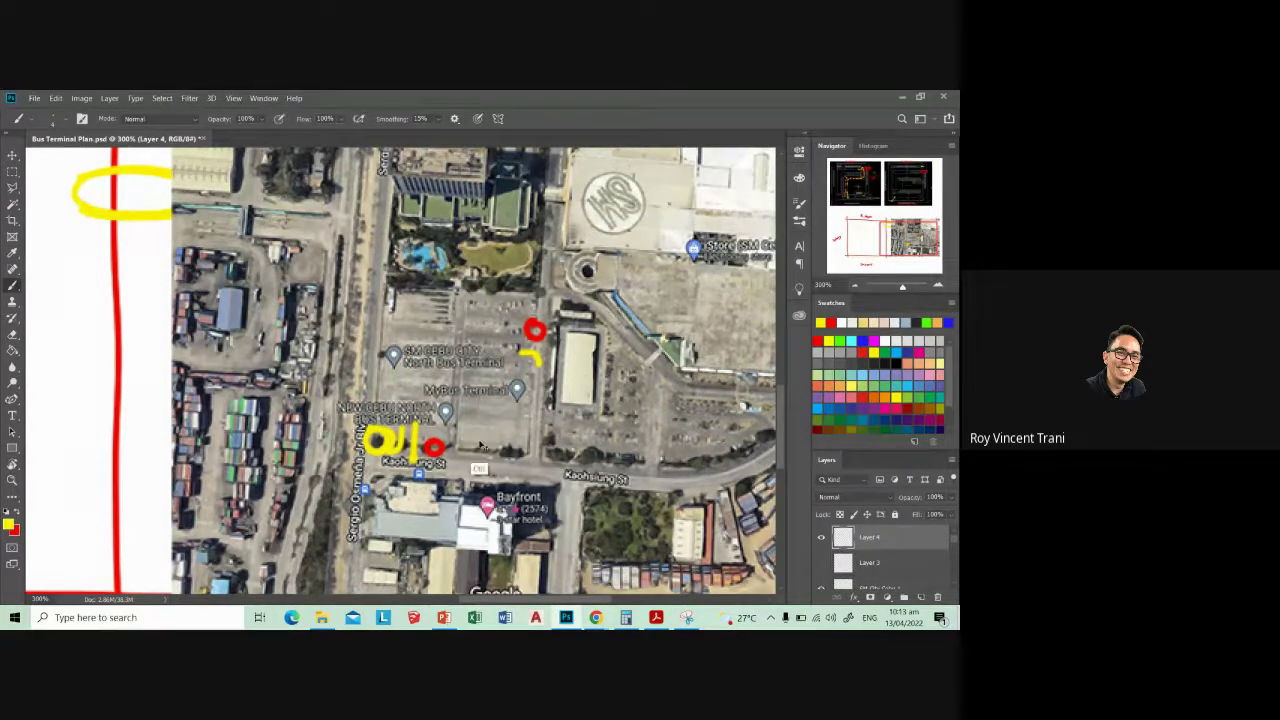
key("ctrl+z")
key("ctrl+z")
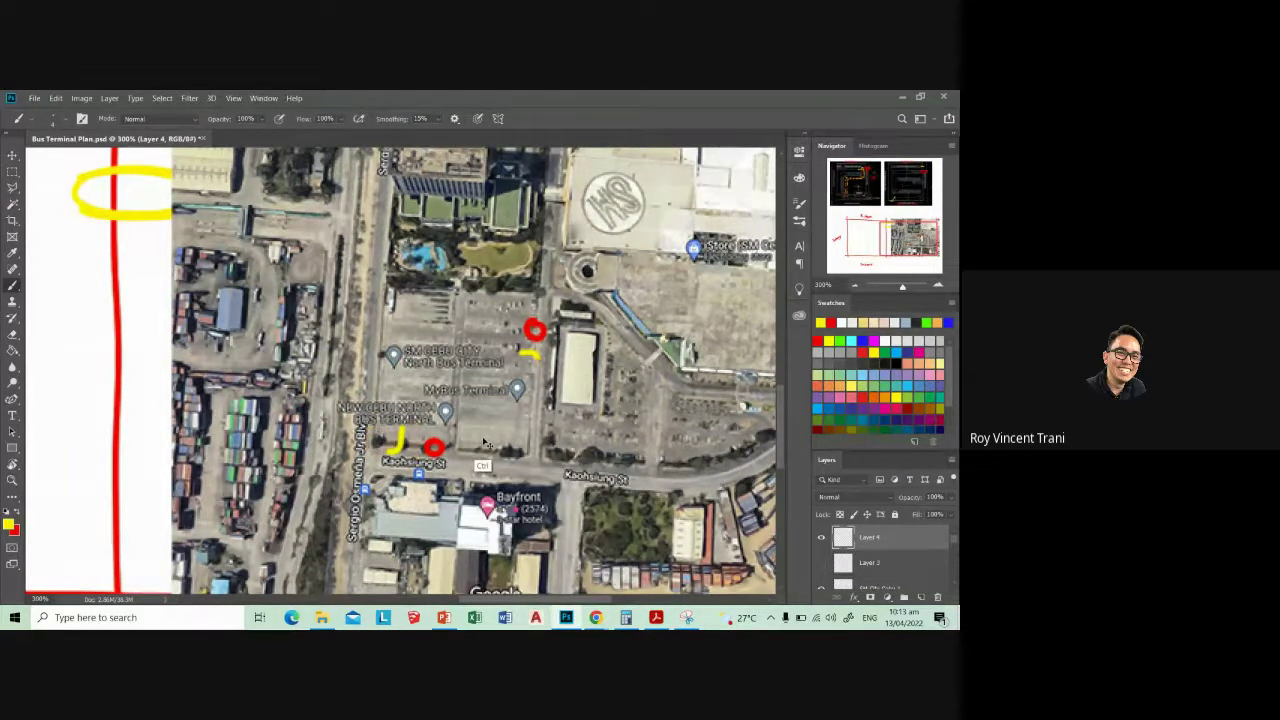
key("ctrl+z")
key("ctrl+z")
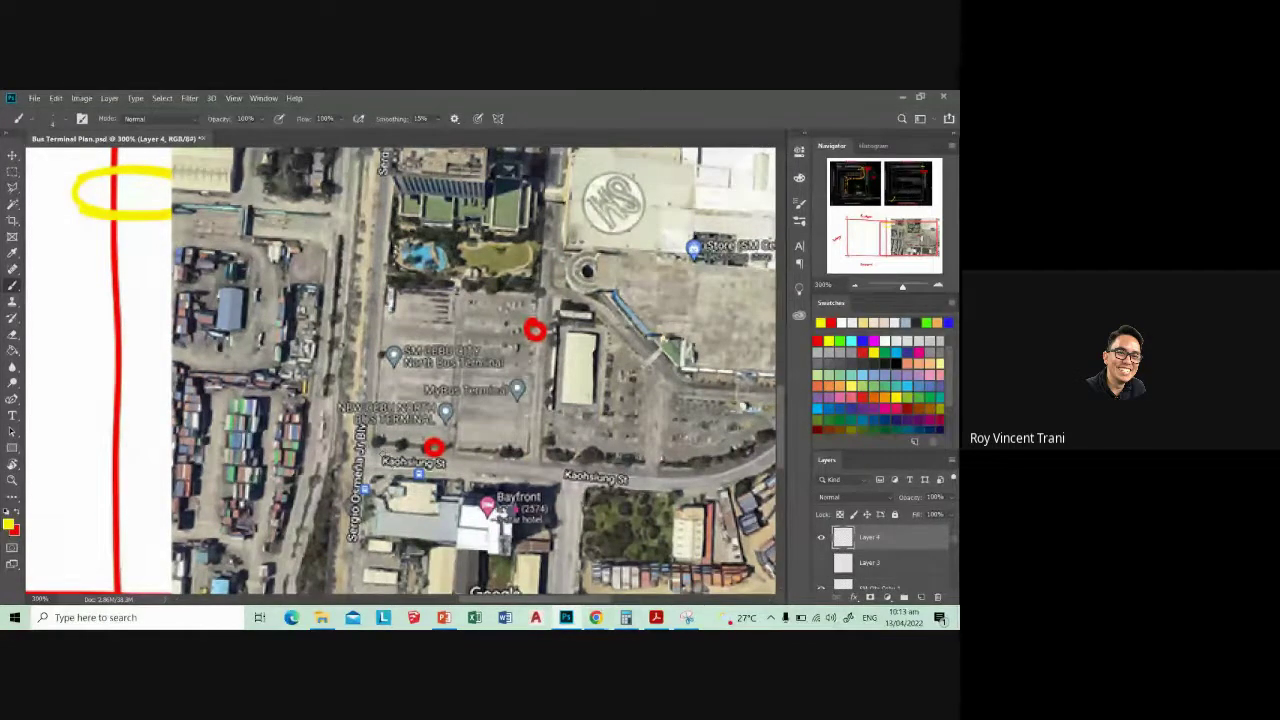
mouse_move(390, 452)
left_mouse_down()
mouse_move(362, 430)
mouse_move(355, 480)
left_mouse_up()
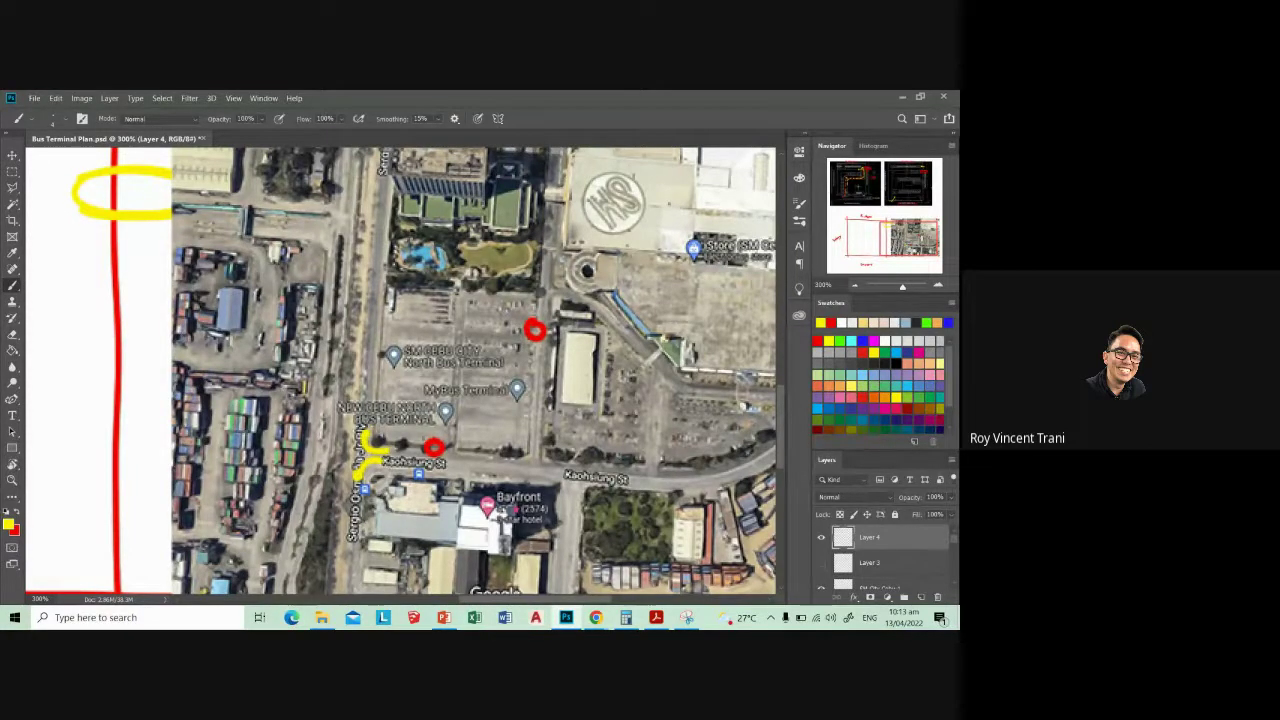
key("ctrl+z")
- Try a yellow arrow and circles around the lower red marker, undoing all so only red circles remain
mouse_move(357, 478)
left_mouse_down()
mouse_move(360, 430)
mouse_move(388, 458)
left_mouse_up()
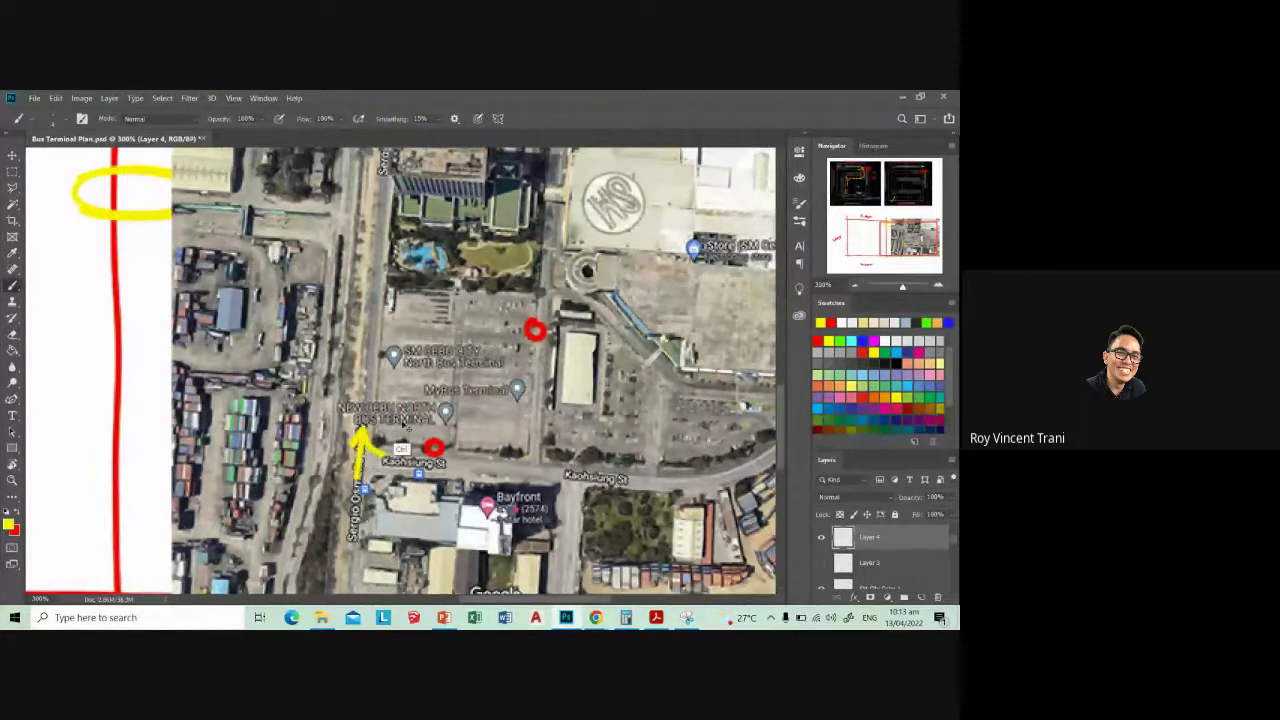
key("ctrl+z")
key("ctrl+z")
left_click_drag(384, 436, 378, 440)
left_click_drag(520, 440, 527, 452)
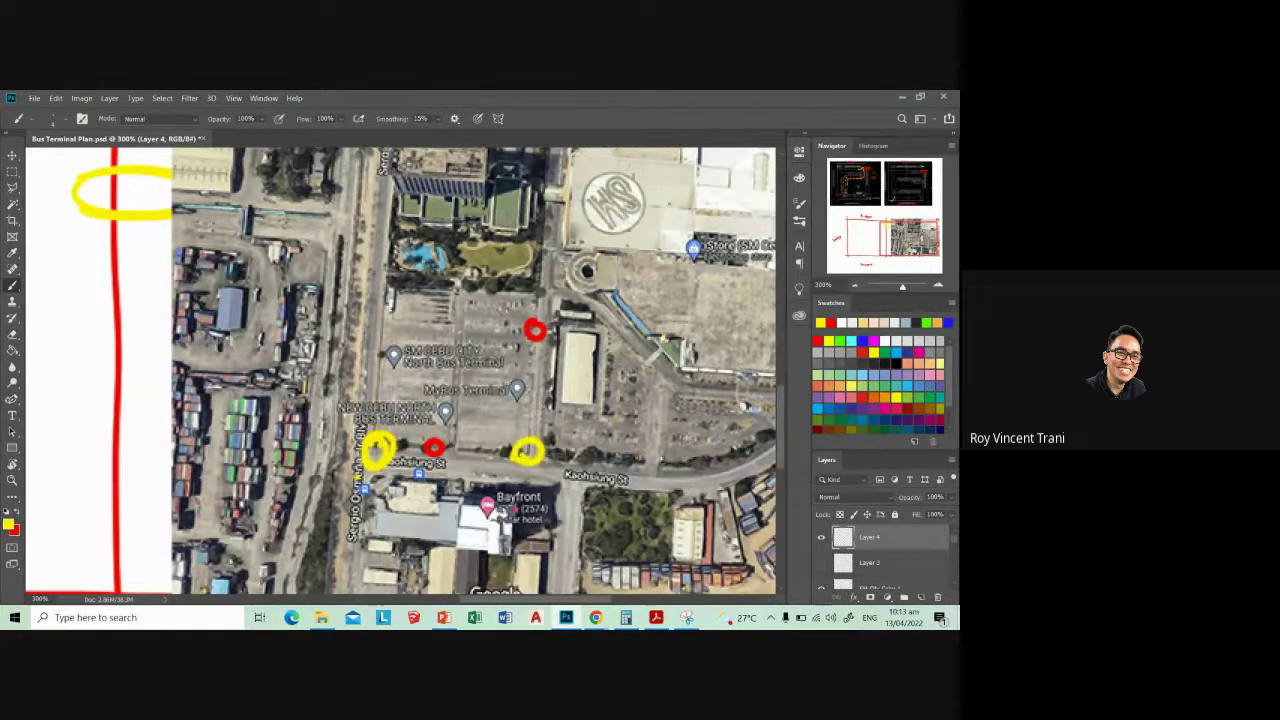
key("ctrl+z")
key("ctrl+z")
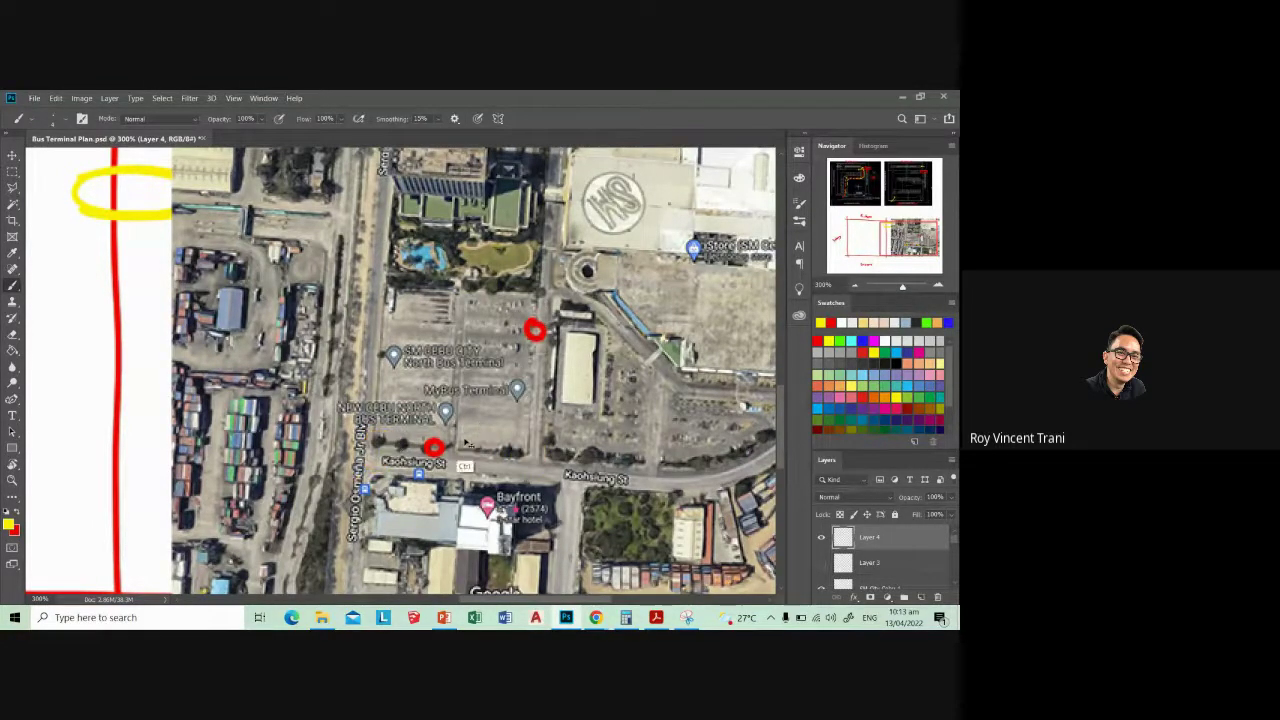
left_click_drag(395, 453, 404, 434)
key("ctrl+z")
mouse_move(596, 617)
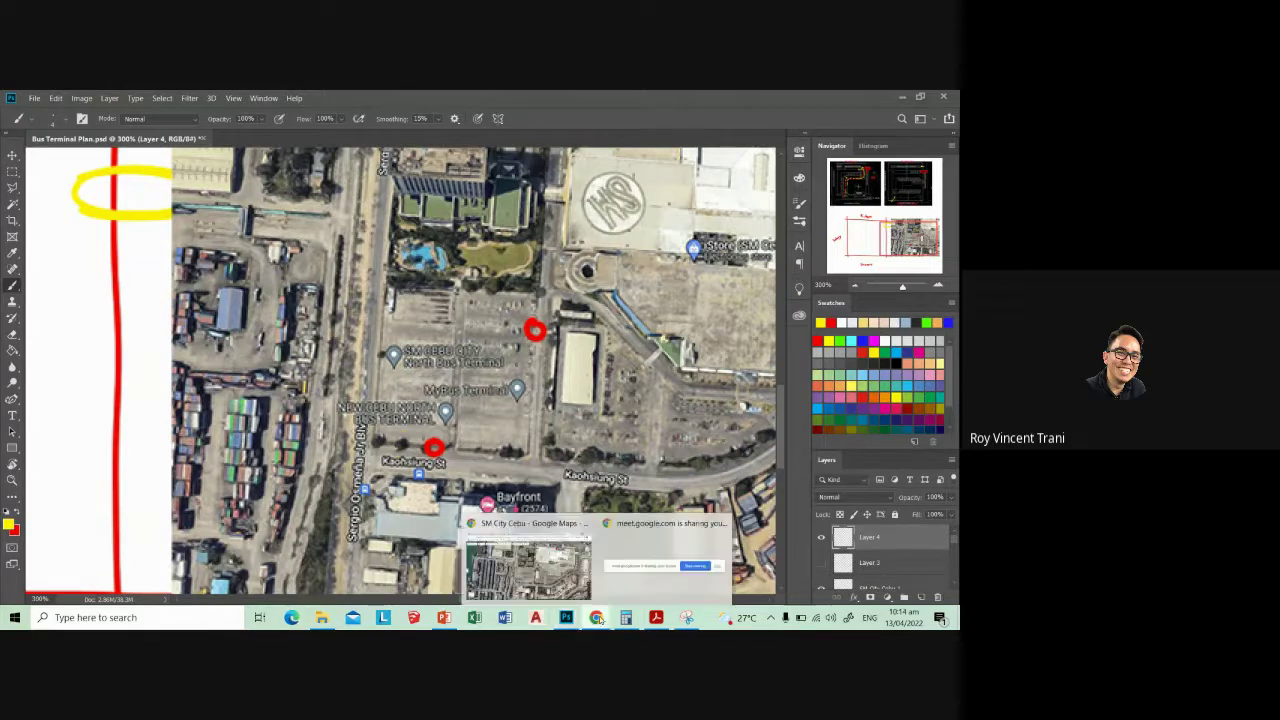
- Measure 65.97 m along Sergio Osmeña Jr Blvd beside the terminal lot in Google Maps
left_click(528, 548)
scroll(371, 488, "up", 2)
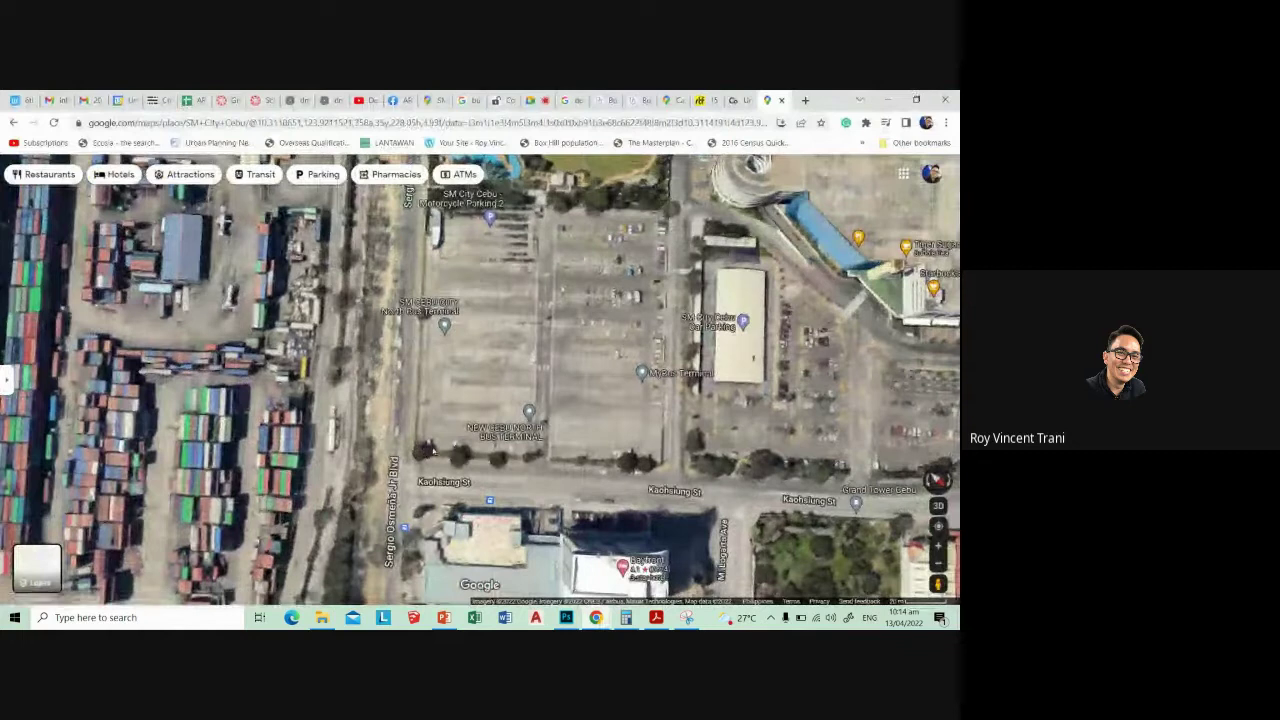
right_click(425, 450)
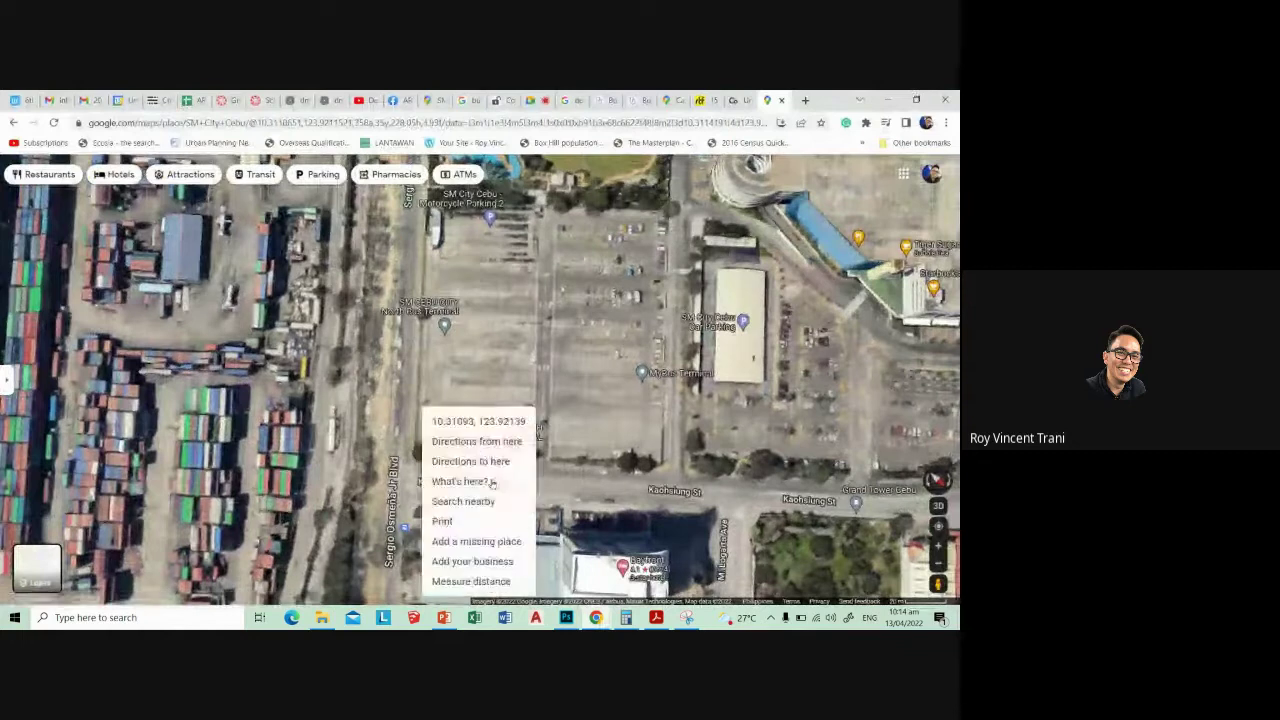
left_click(476, 582)
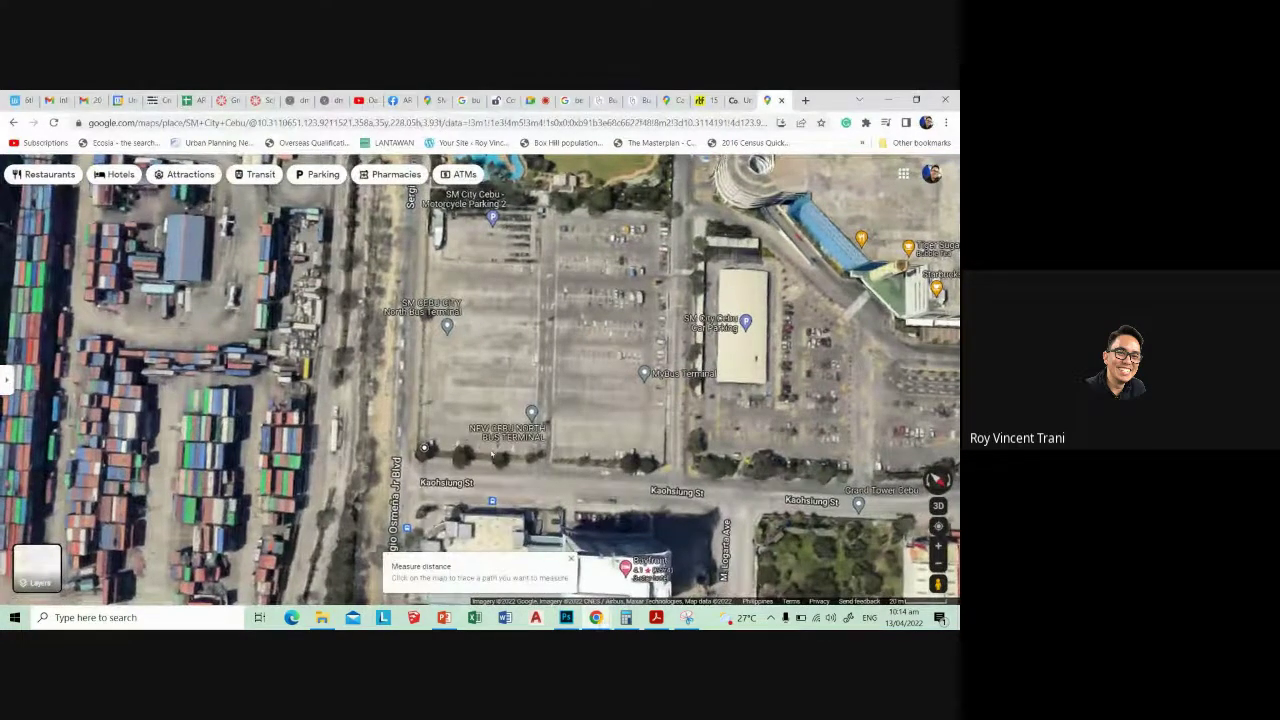
left_click(484, 453)
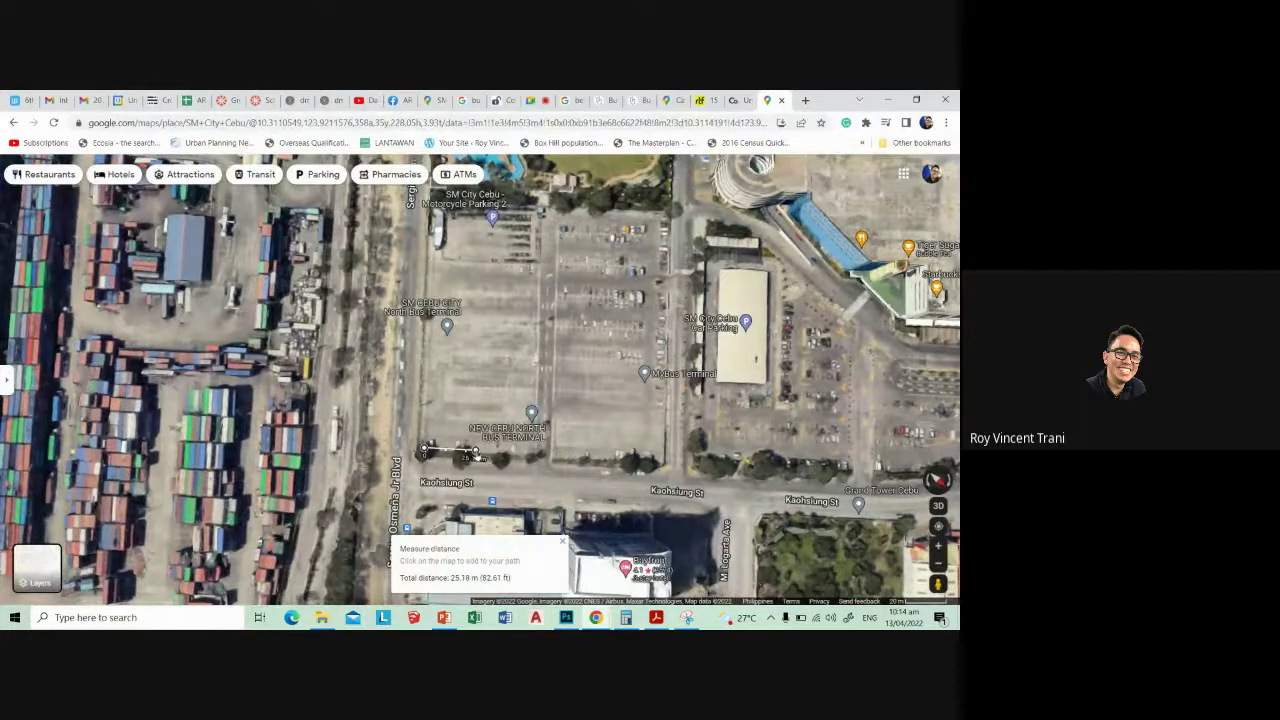
mouse_move(484, 455)
left_mouse_down()
mouse_move(668, 469)
mouse_move(536, 461)
left_mouse_up()
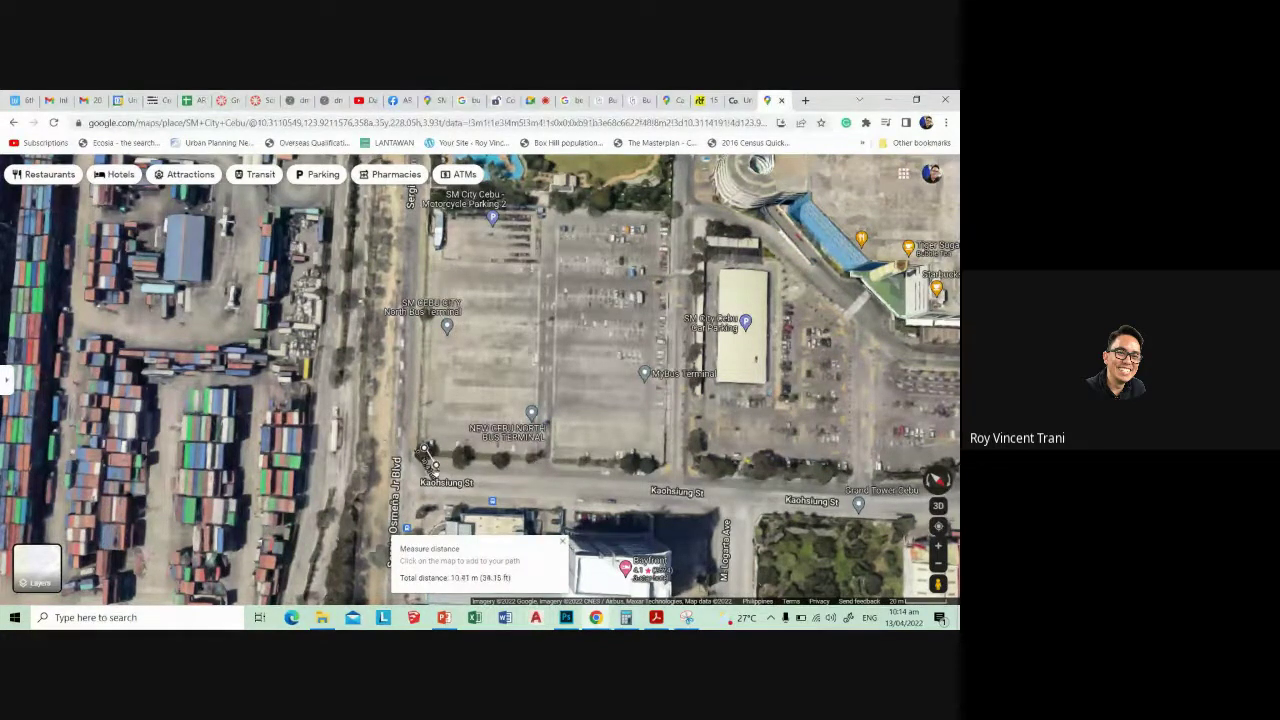
mouse_move(538, 462)
left_mouse_down()
mouse_move(386, 418)
mouse_move(468, 455)
mouse_move(423, 446)
mouse_move(430, 305)
mouse_move(403, 316)
mouse_move(416, 319)
left_mouse_up()
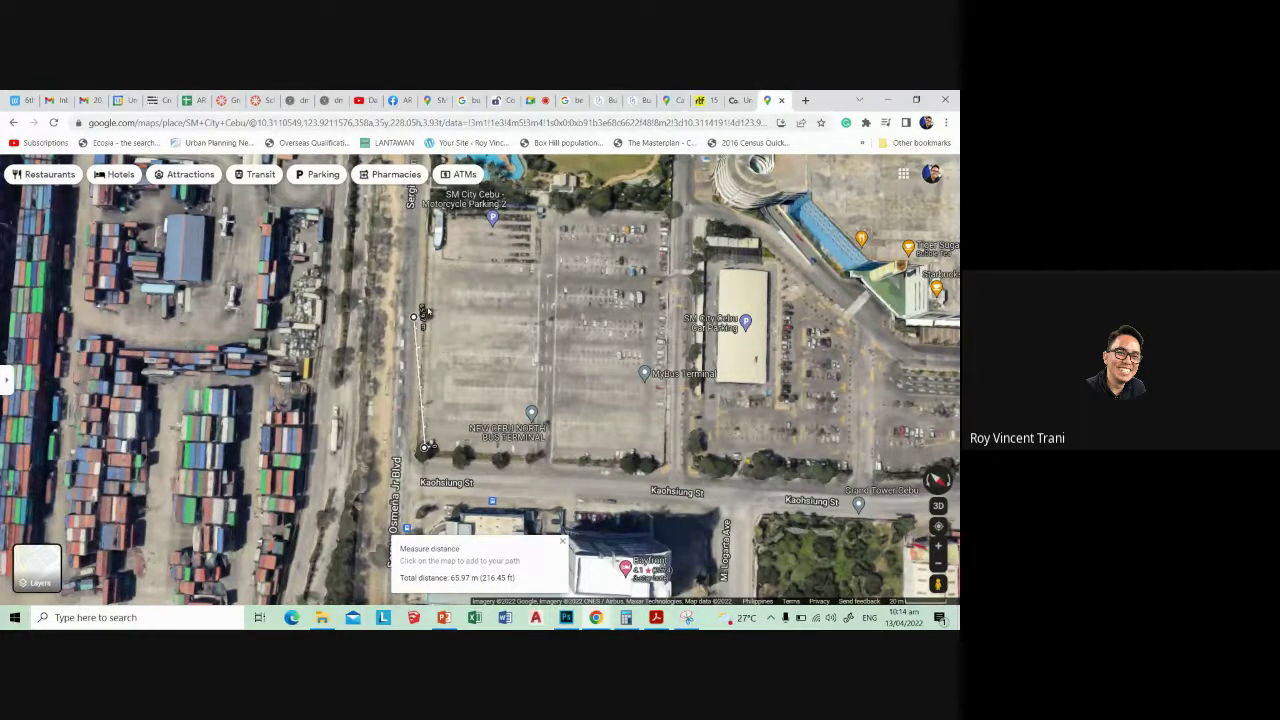
- Pan the map north, then minimize Chrome back to the Photoshop plan
left_click_drag(418, 257, 418, 330)
scroll(420, 331, "down", 1)
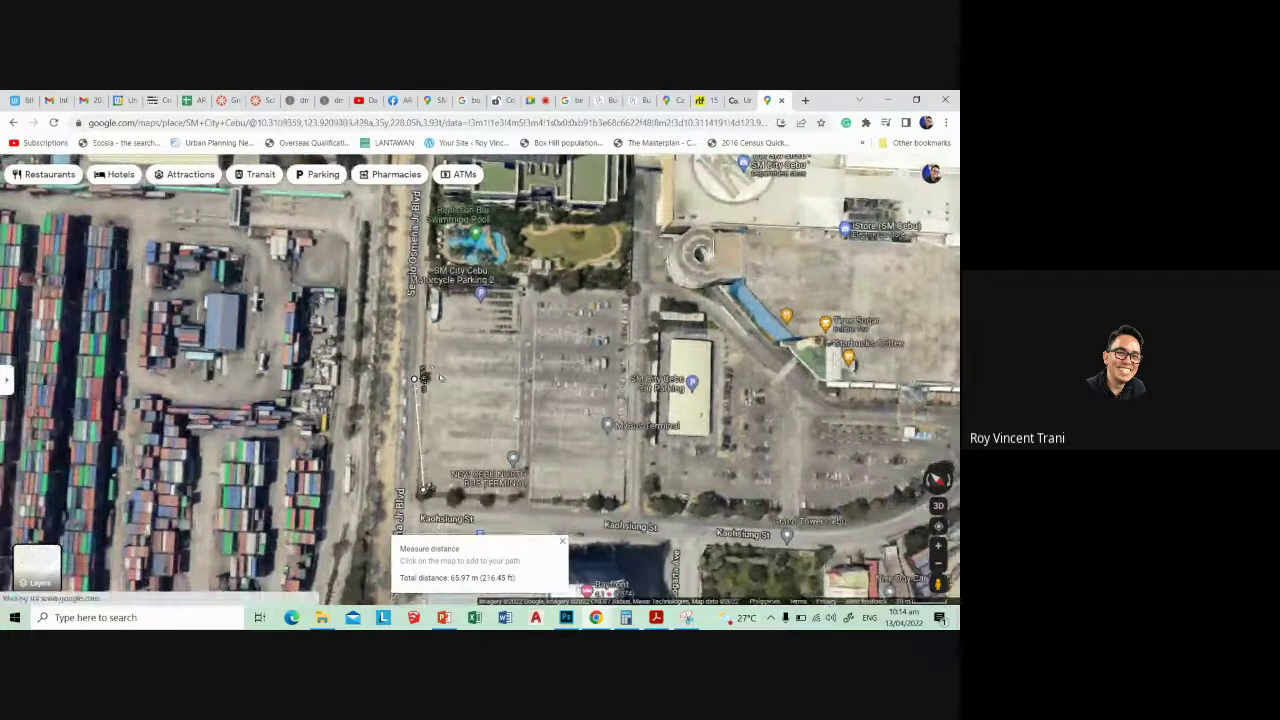
scroll(430, 350, "down", 1)
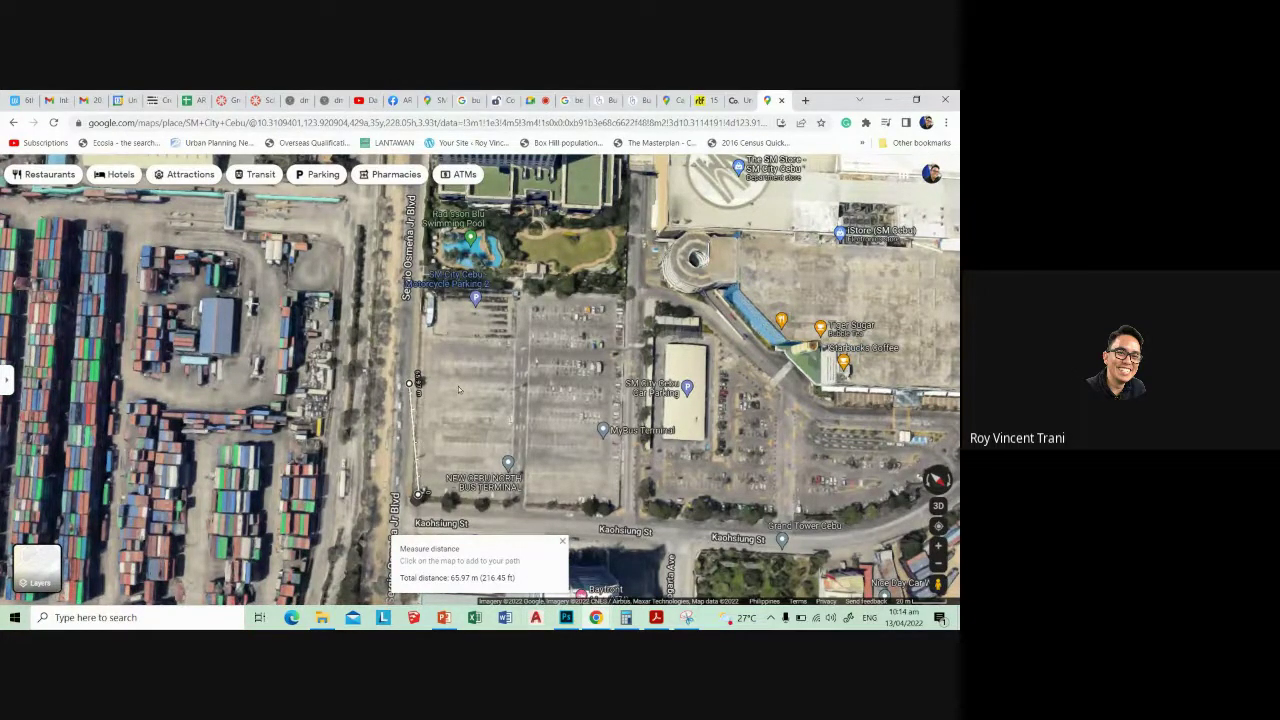
left_click(887, 100)
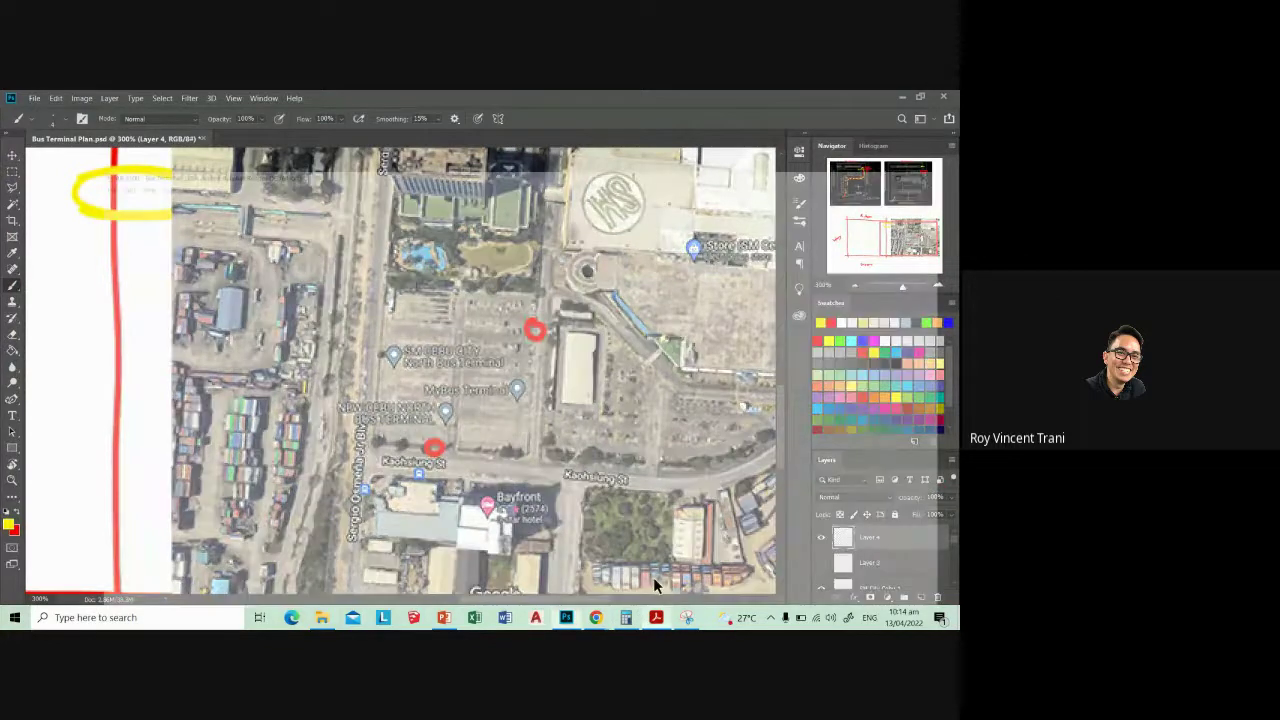
left_click(656, 617)
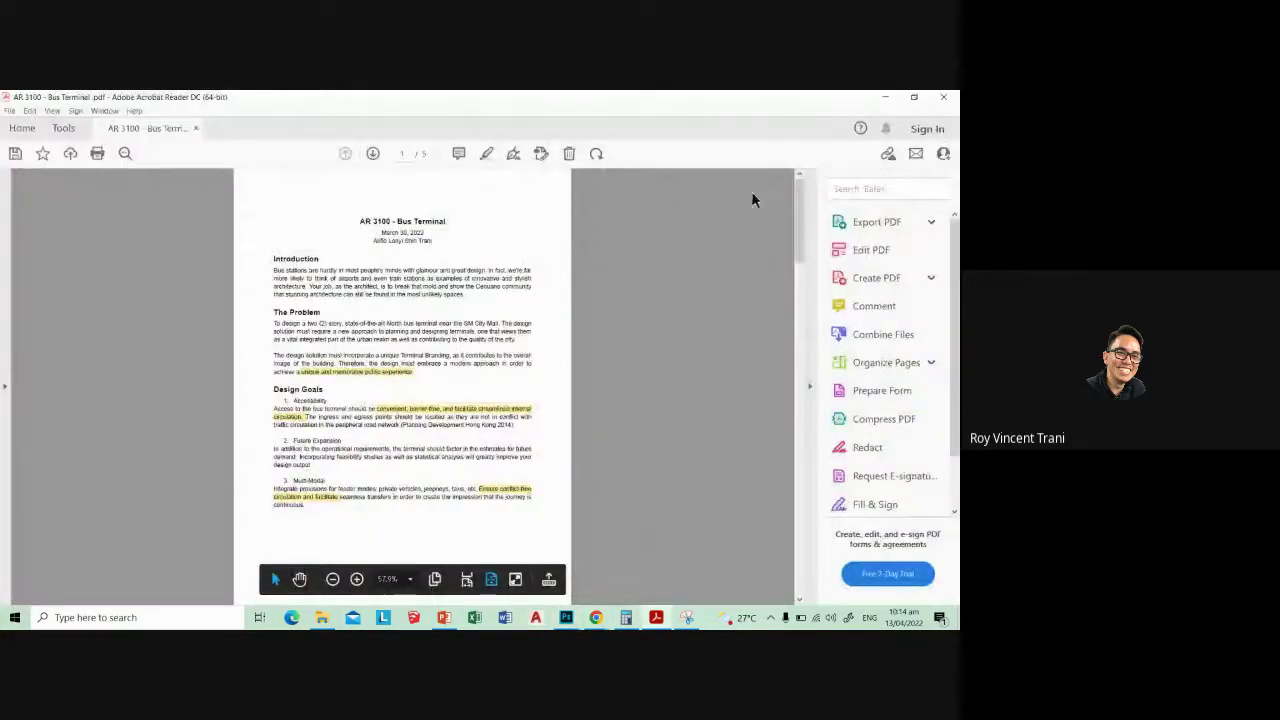
left_click(884, 96)
mouse_move(595, 617)
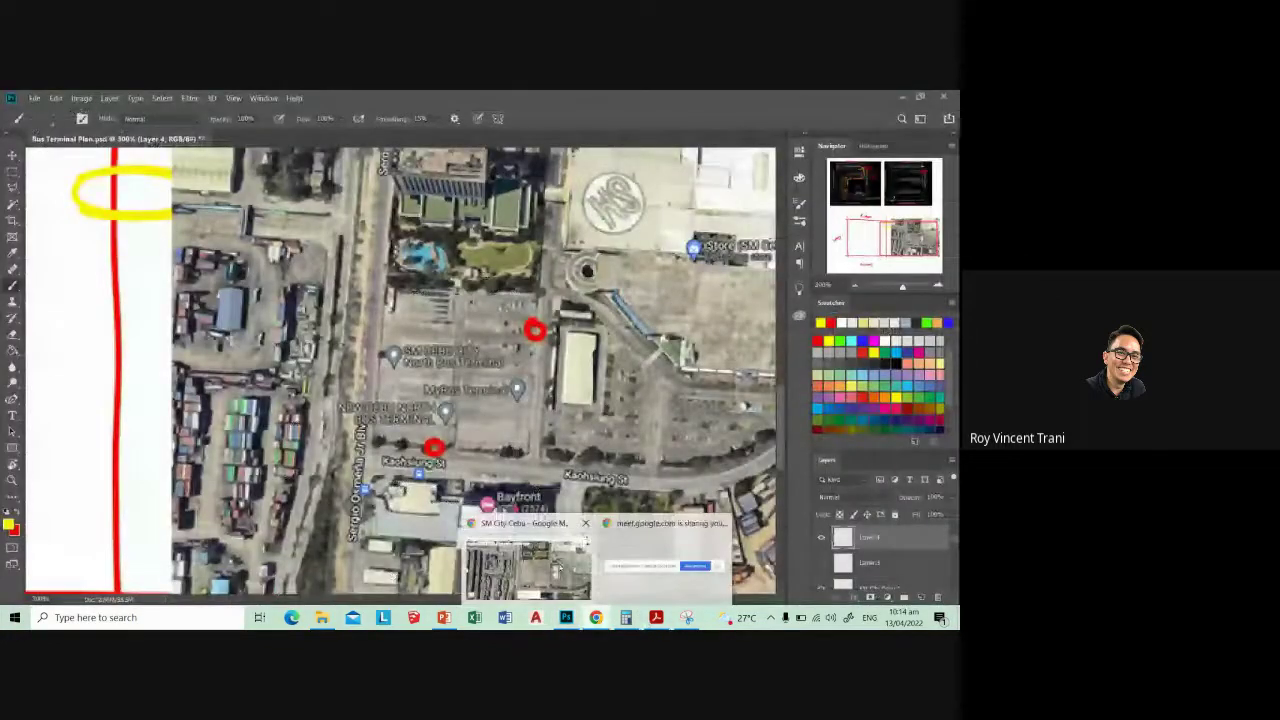
left_click(530, 560)
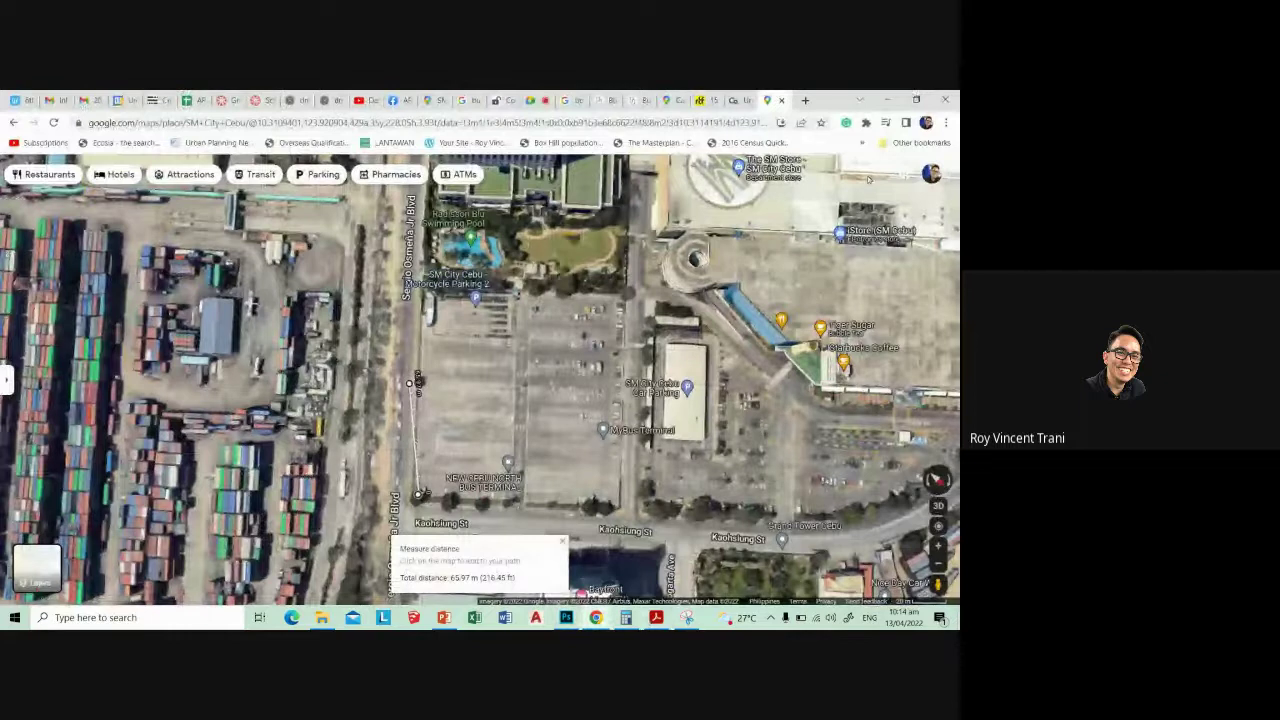
left_click_drag(496, 499, 463, 427)
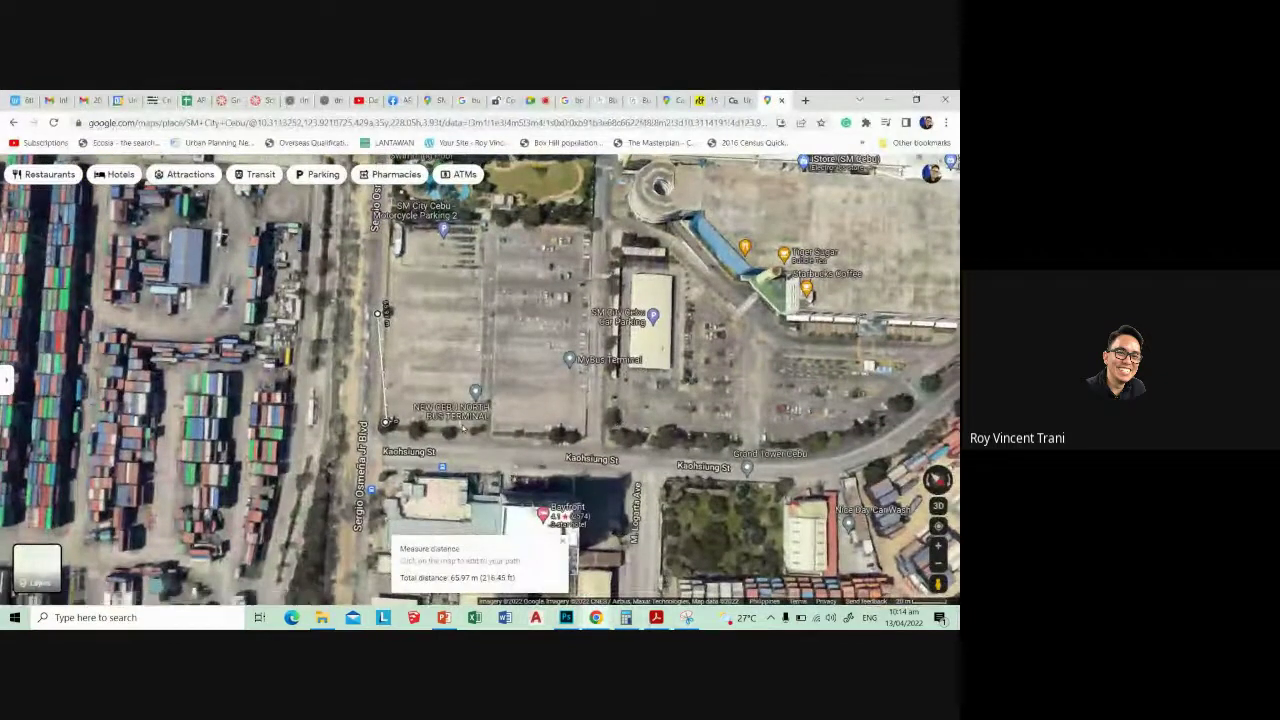
left_click(885, 100)
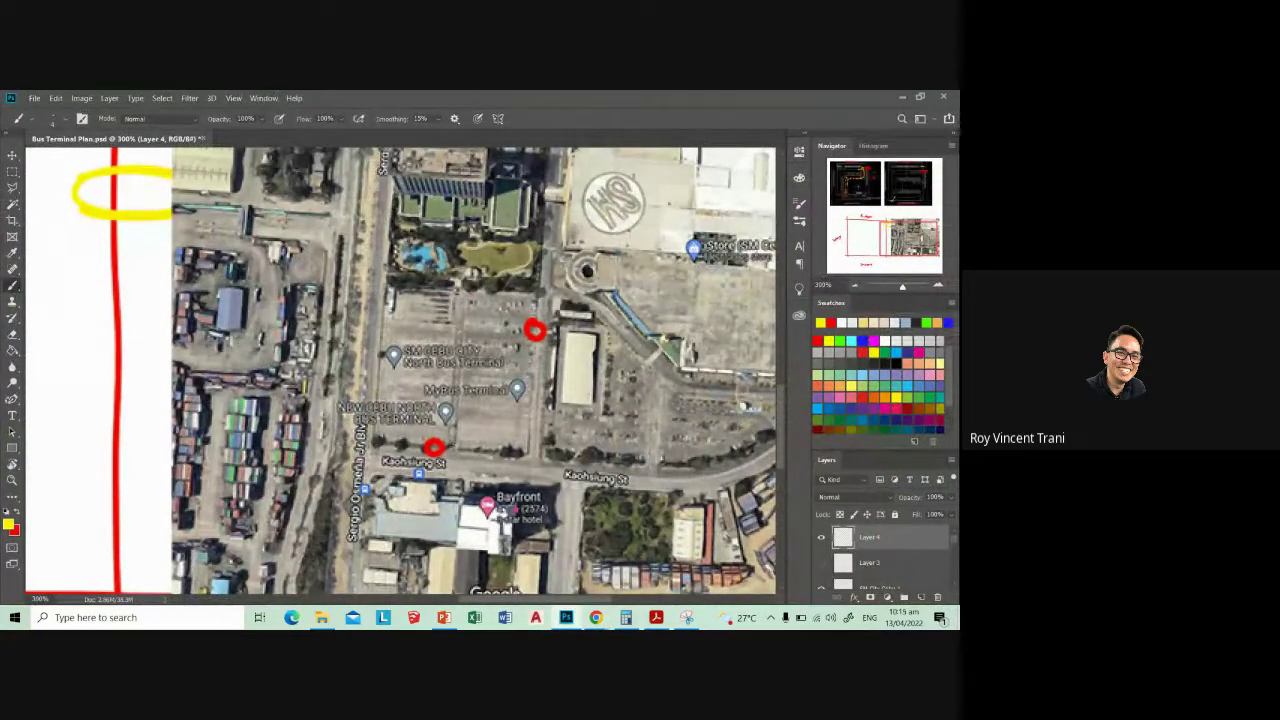
- Paint yellow circles beside the lower and upper red markers
mouse_move(452, 438)
left_mouse_down()
mouse_move(451, 455)
mouse_move(470, 442)
left_mouse_up()
key("ctrl+z")
left_click_drag(532, 349, 544, 358)
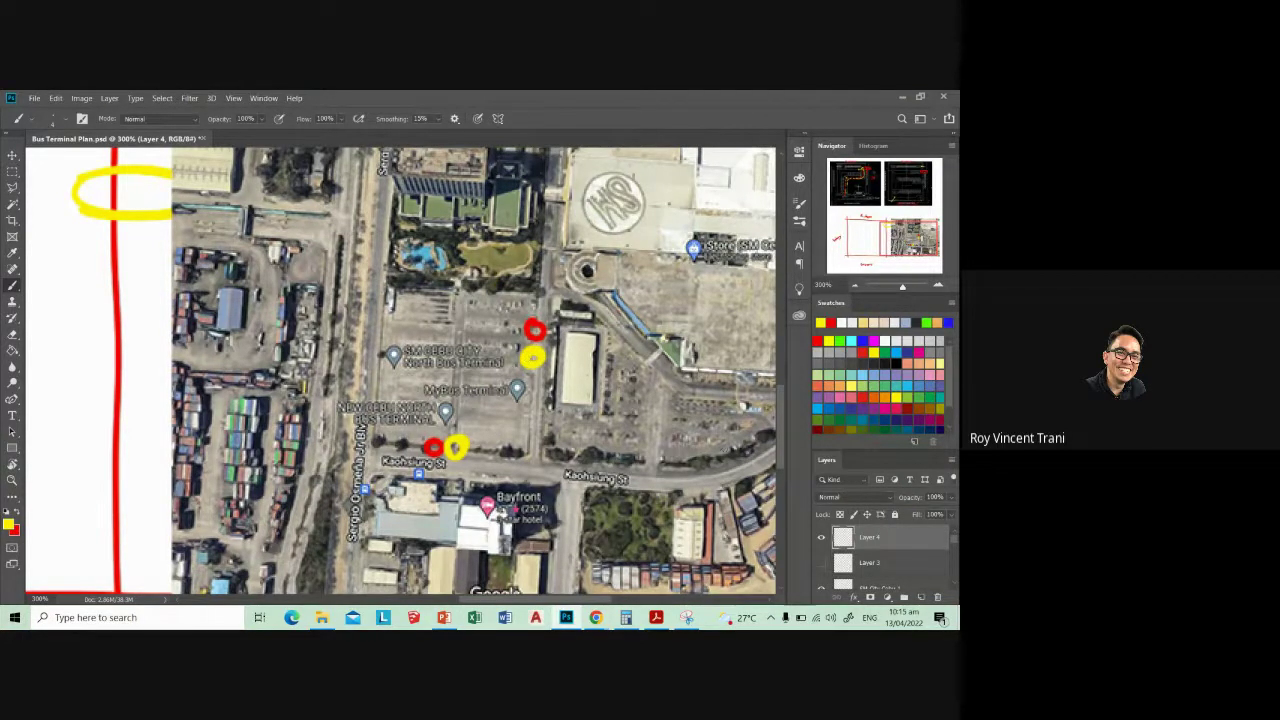
- Switch to red and write a mark by the lower circle and a 2 by the upper one
key("x")
key("x")
key("x")
key("i")
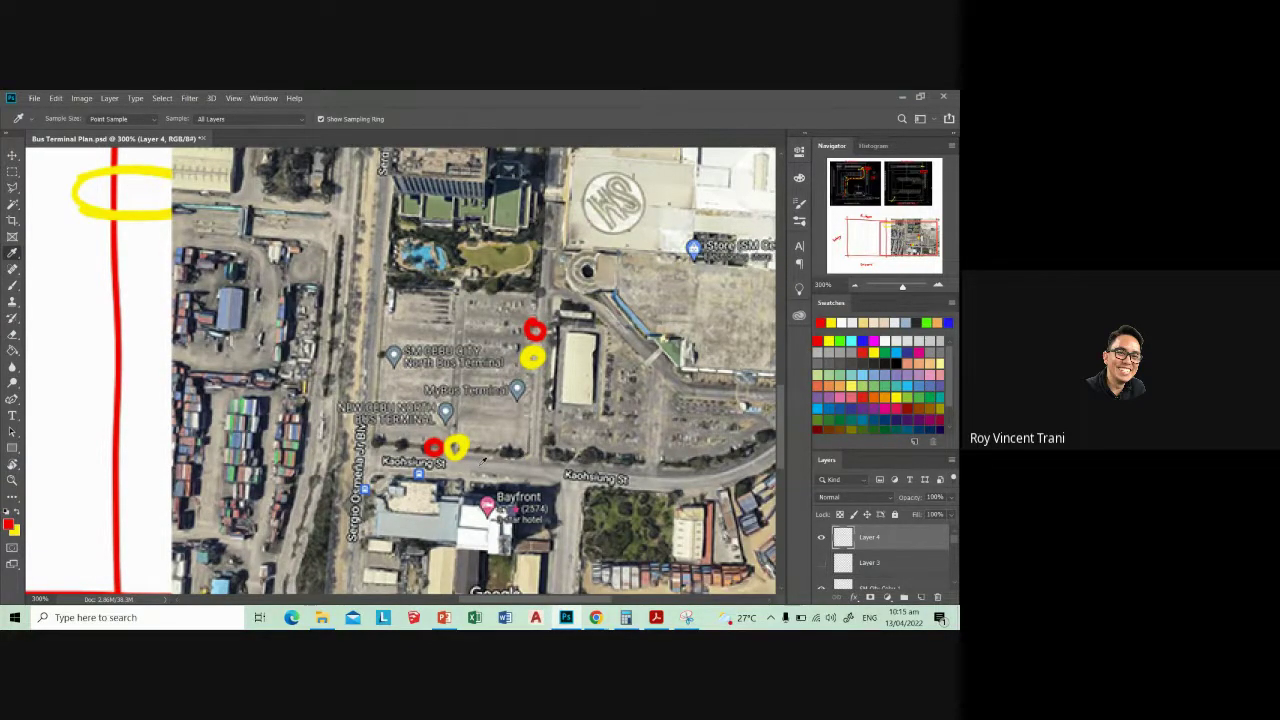
key("b")
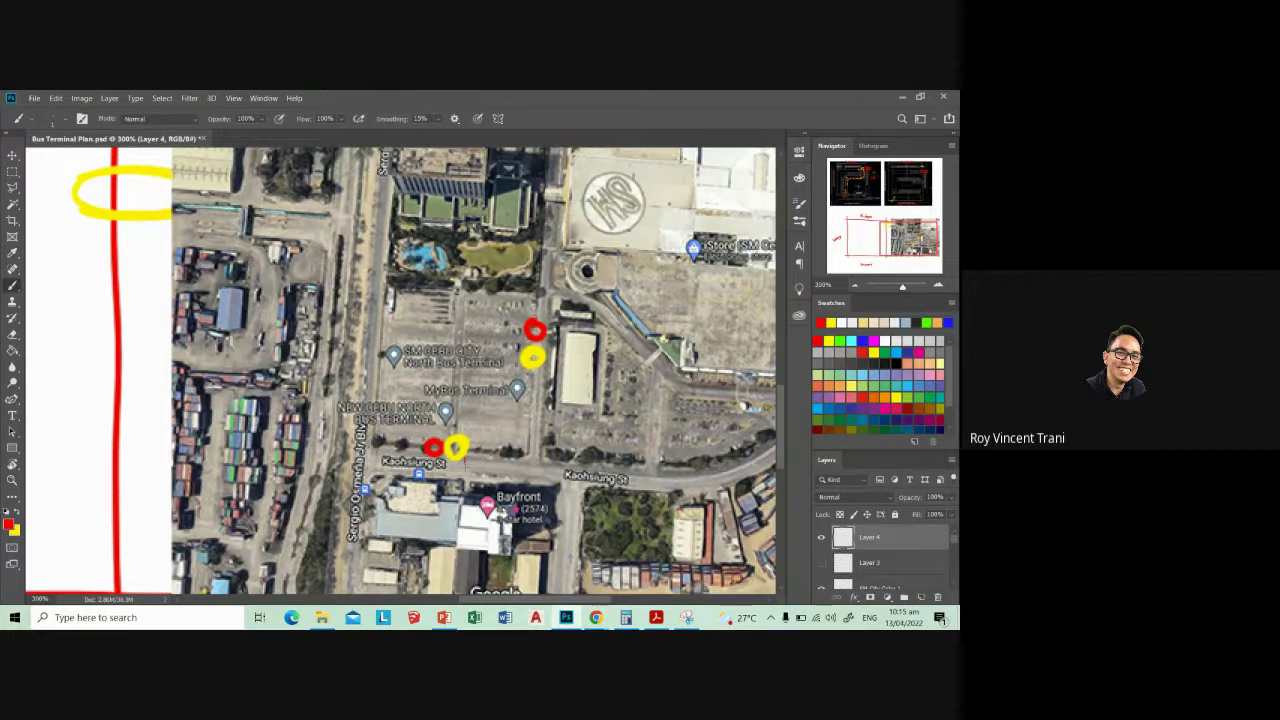
left_click_drag(465, 461, 465, 470)
left_click_drag(535, 366, 542, 376)
mouse_move(595, 617)
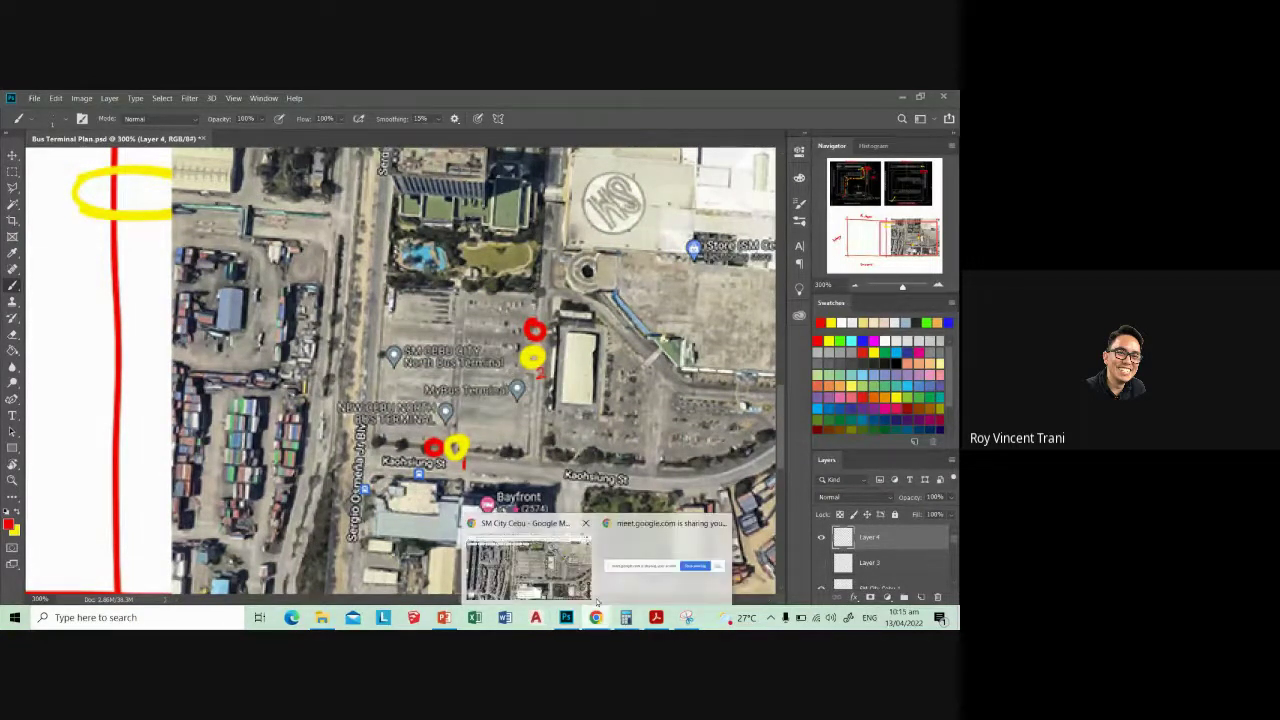
- Check the Google Maps window and return to the Photoshop plan
left_click(537, 558)
scroll(654, 461, "up", 3)
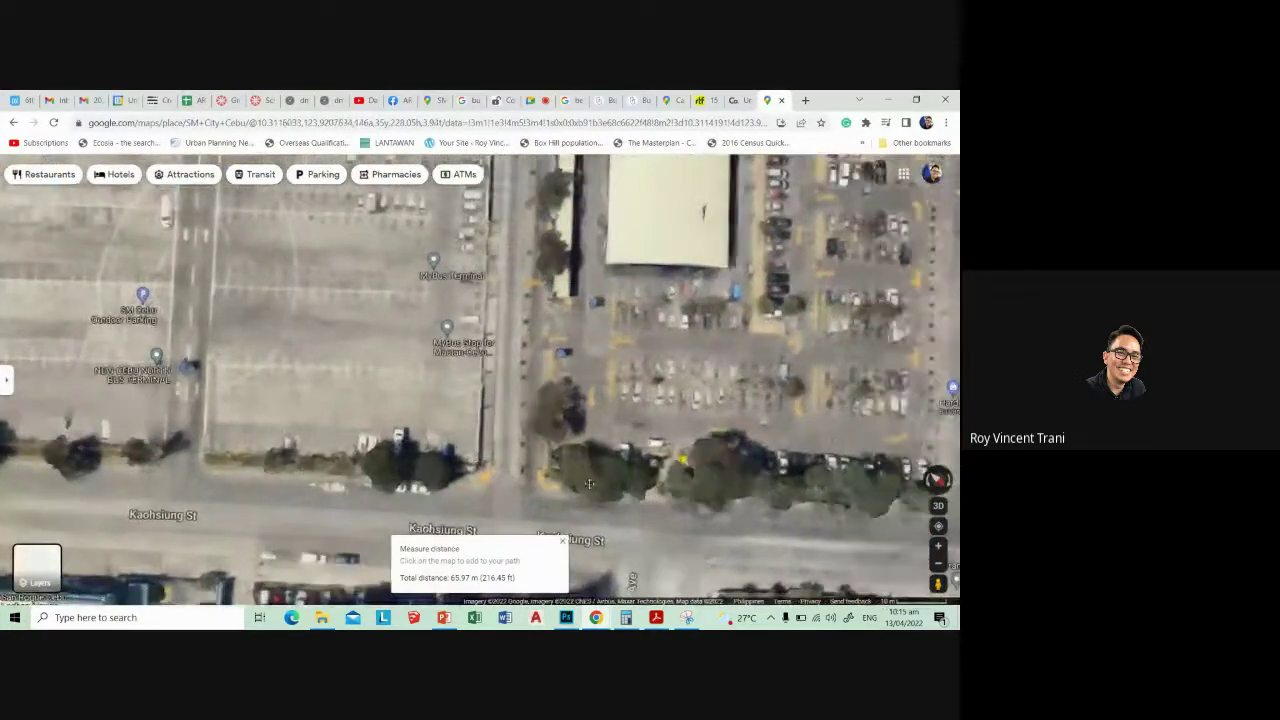
key("alt+Tab")
- Try red strokes around the markers: a handwritten 1, an arrow and a squiggle
scroll(571, 442, "up", 1)
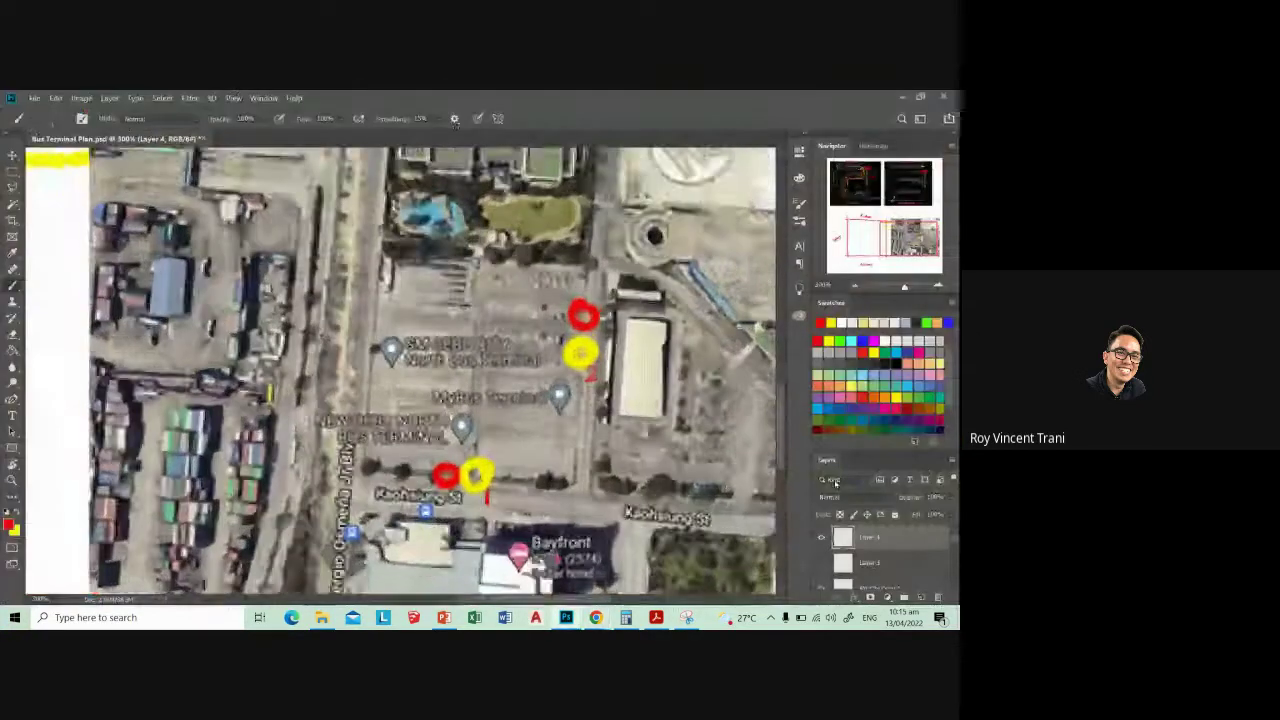
scroll(571, 442, "up", 1)
scroll(571, 442, "up", 1)
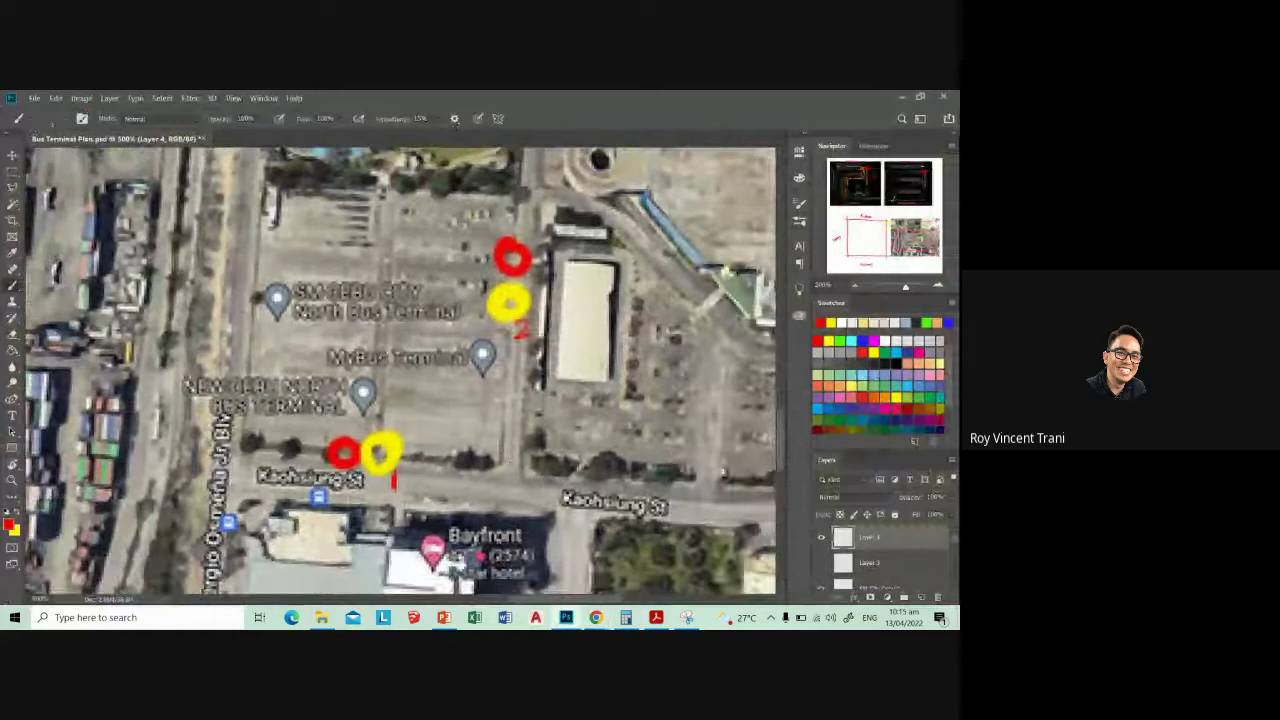
mouse_move(516, 454)
left_mouse_down()
mouse_move(520, 476)
mouse_move(503, 481)
left_mouse_up()
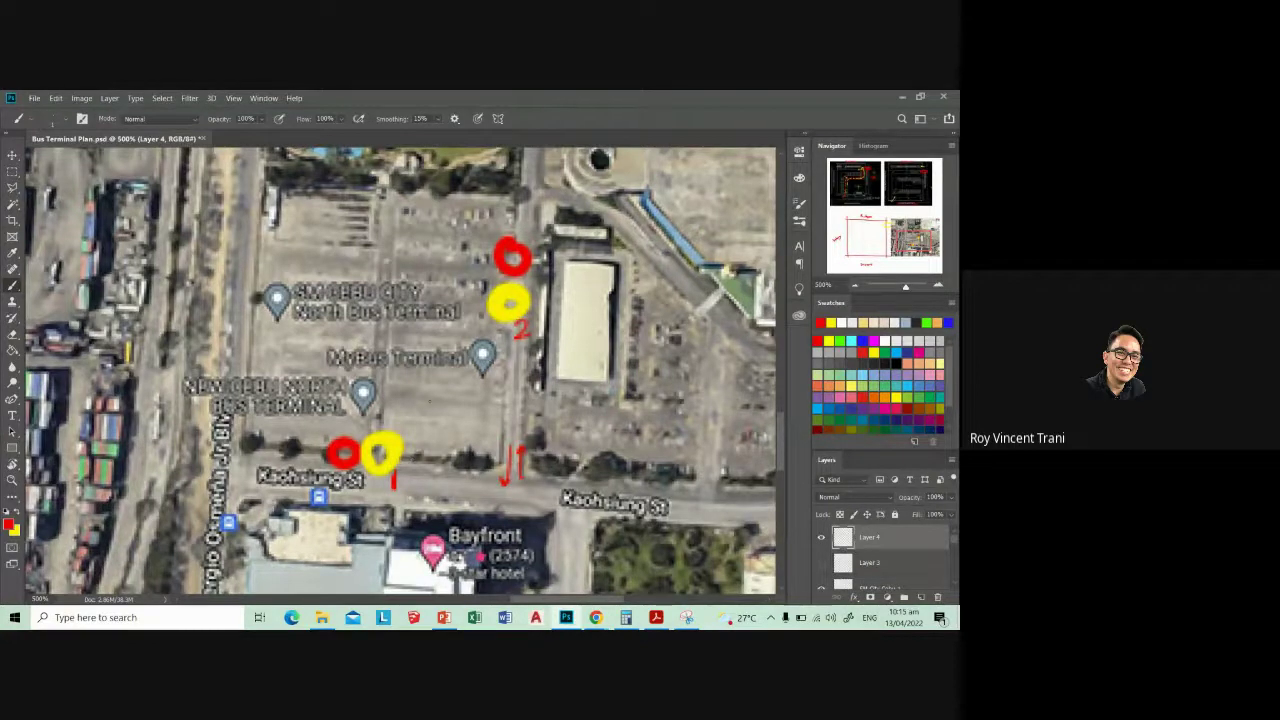
left_click_drag(397, 368, 396, 380)
left_click_drag(511, 335, 511, 401)
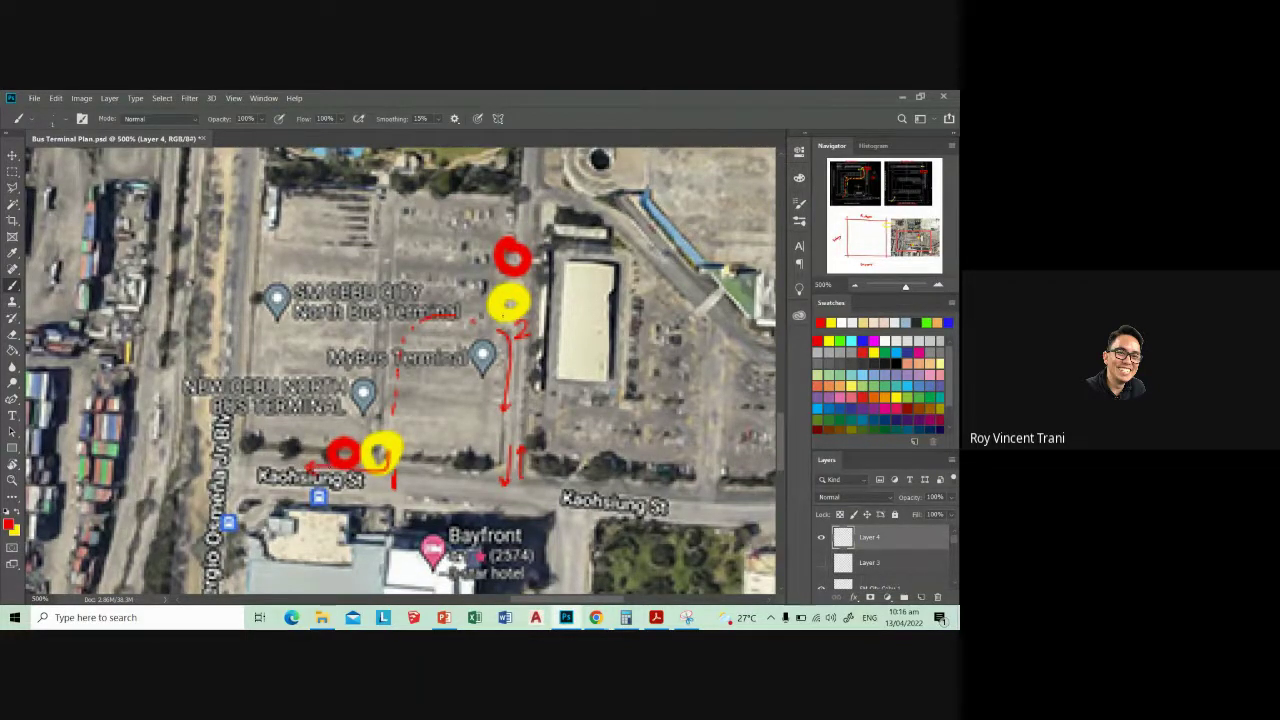
mouse_move(450, 311)
left_mouse_down()
mouse_move(468, 315)
mouse_move(388, 350)
left_mouse_up()
- Undo all the trial red strokes and marks, then zoom out to 400%
key("ctrl+z")
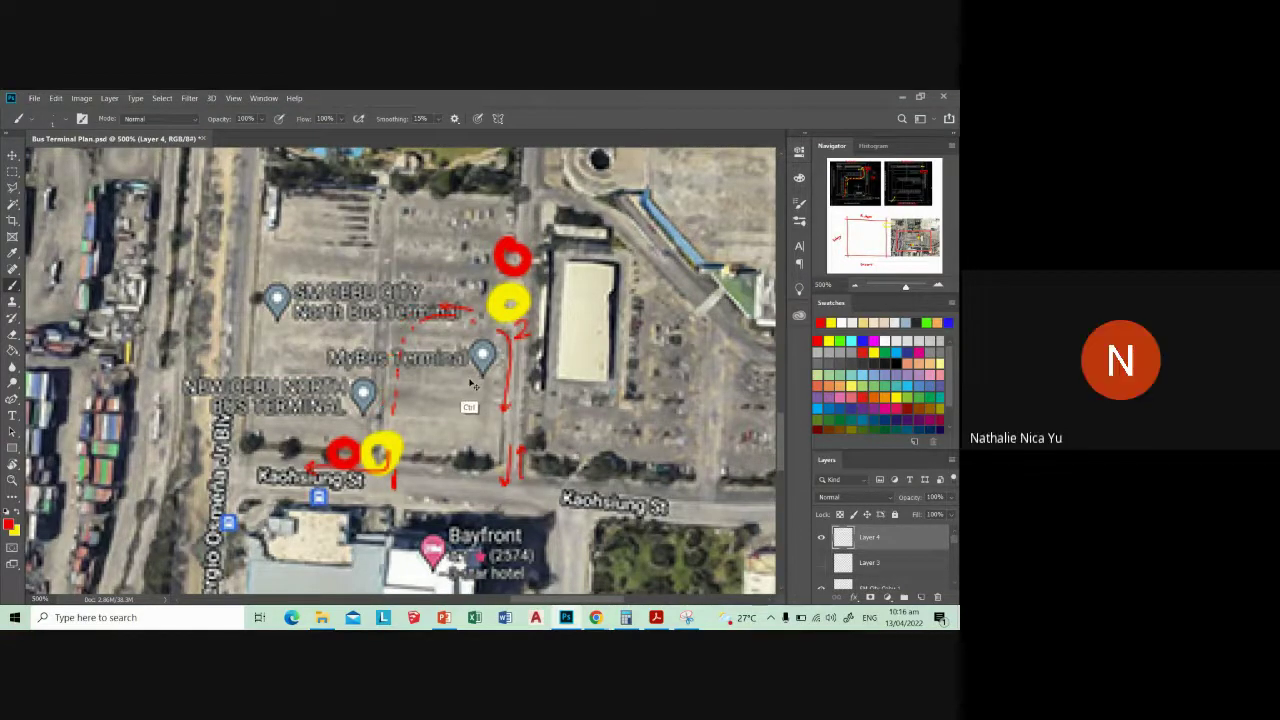
key("ctrl+z")
key("ctrl+z")
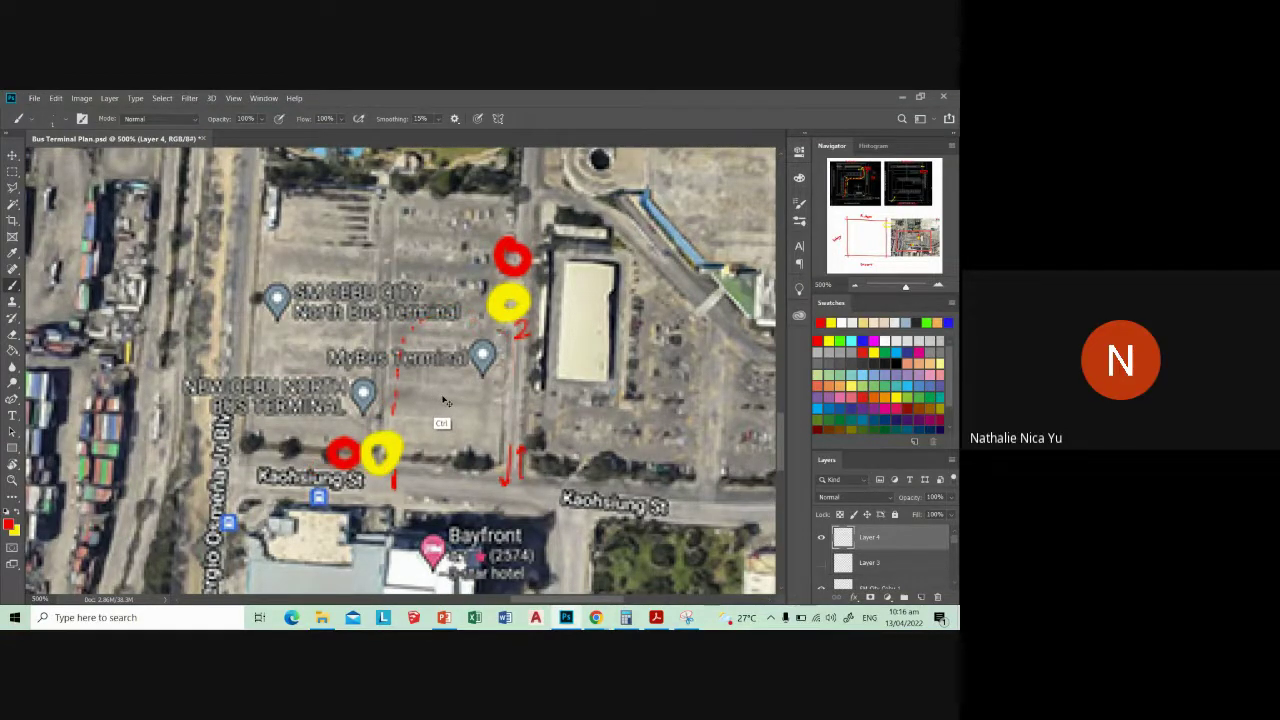
key("ctrl+z")
key("ctrl+z")
key("ctrl+z")
key("ctrl+z")
key("ctrl+z")
key("ctrl+z")
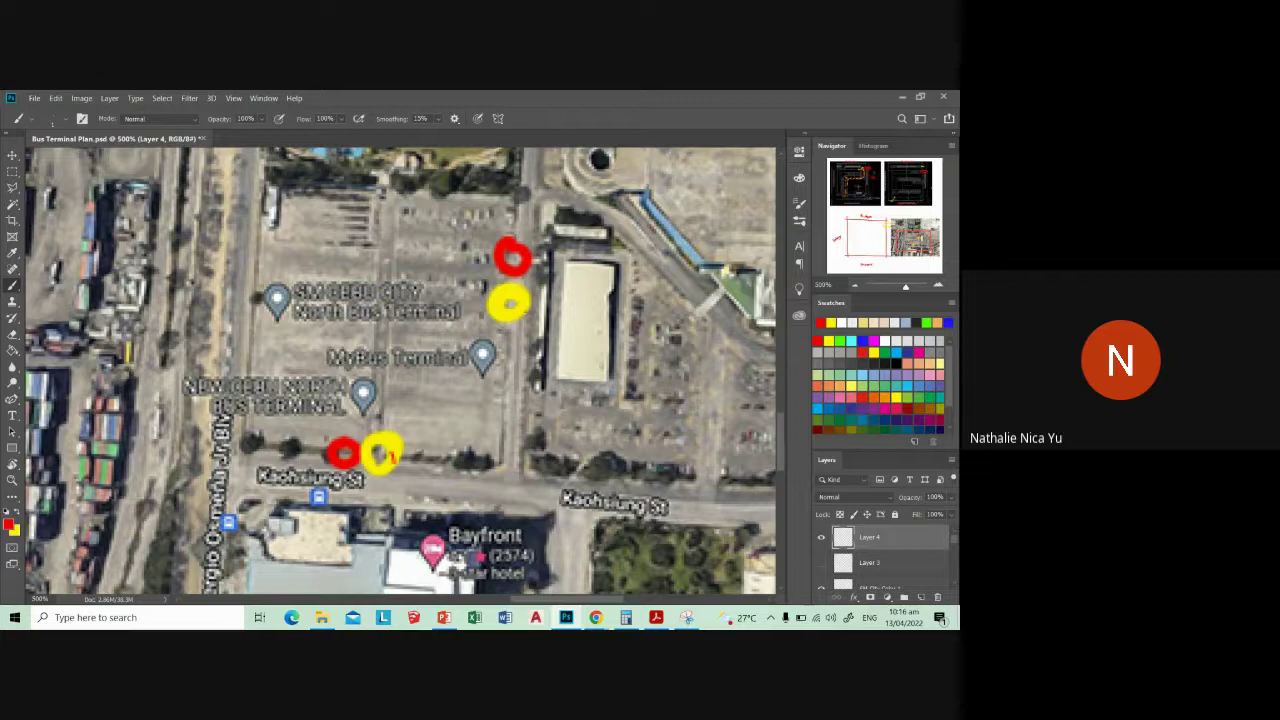
key("ctrl+z")
key("ctrl+minus")
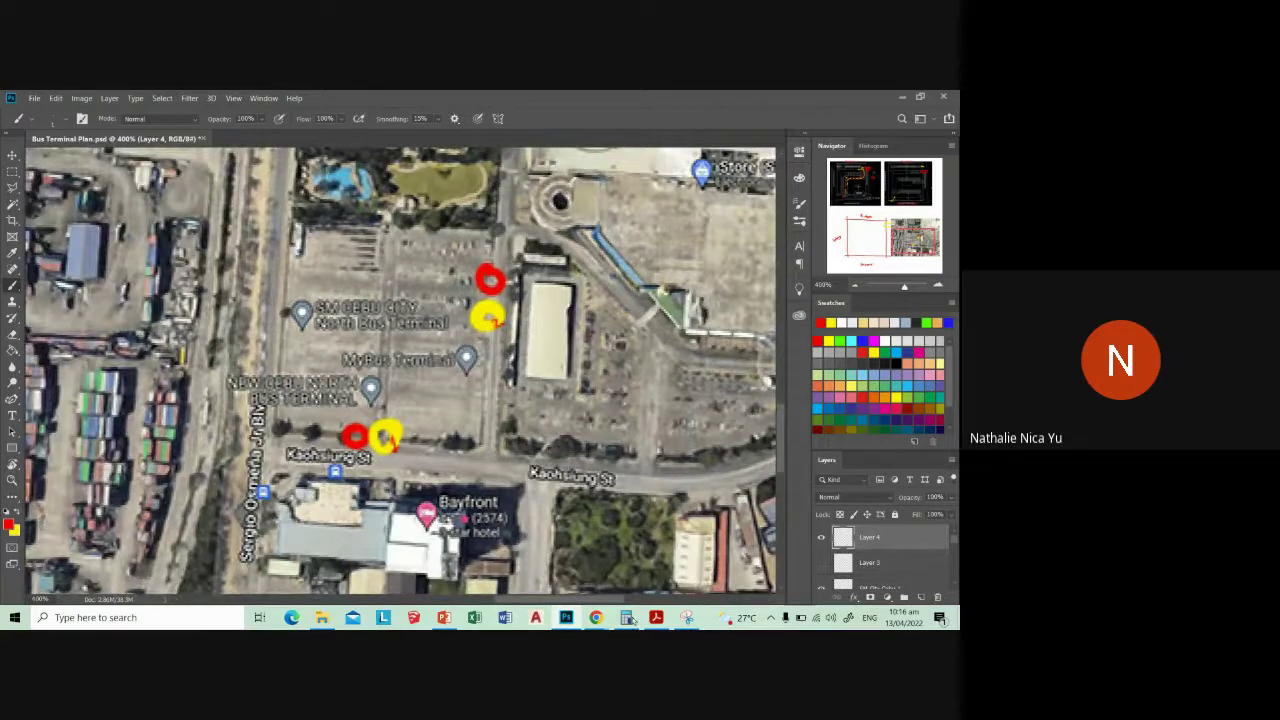
mouse_move(595, 617)
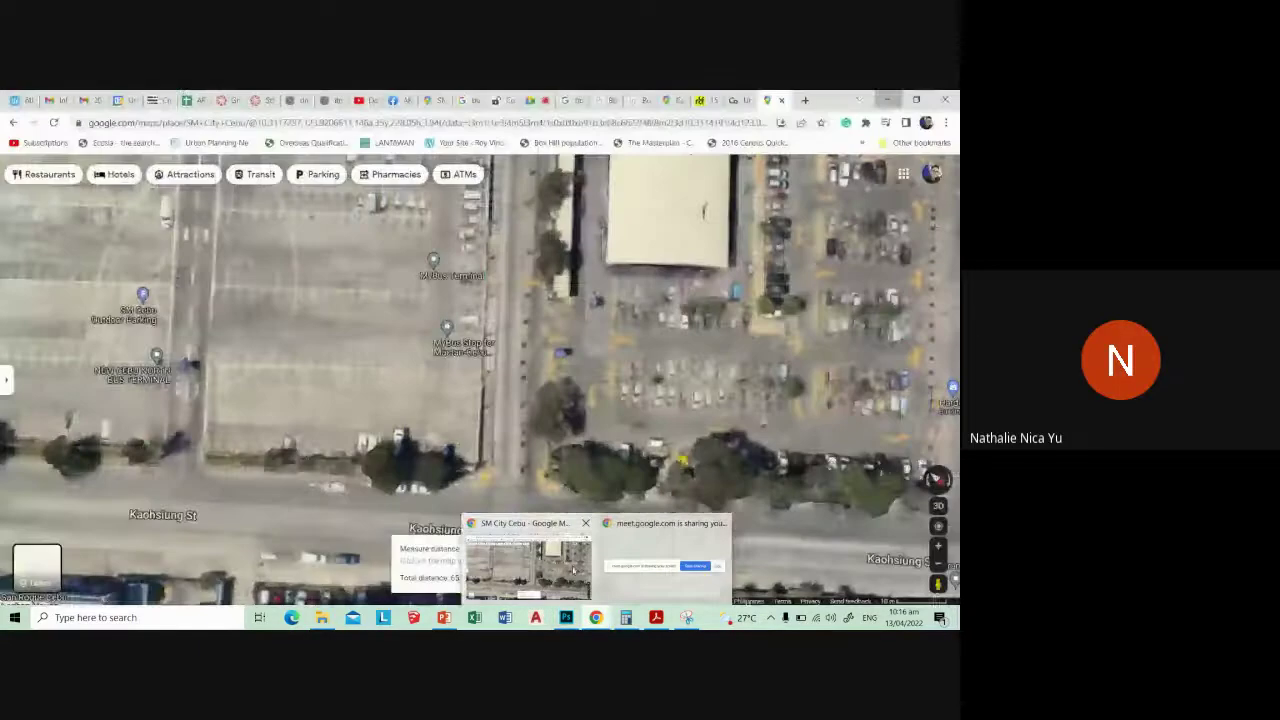
- Open Street View on Kaohsiung St in Google Maps
left_click(528, 560)
left_click(938, 583)
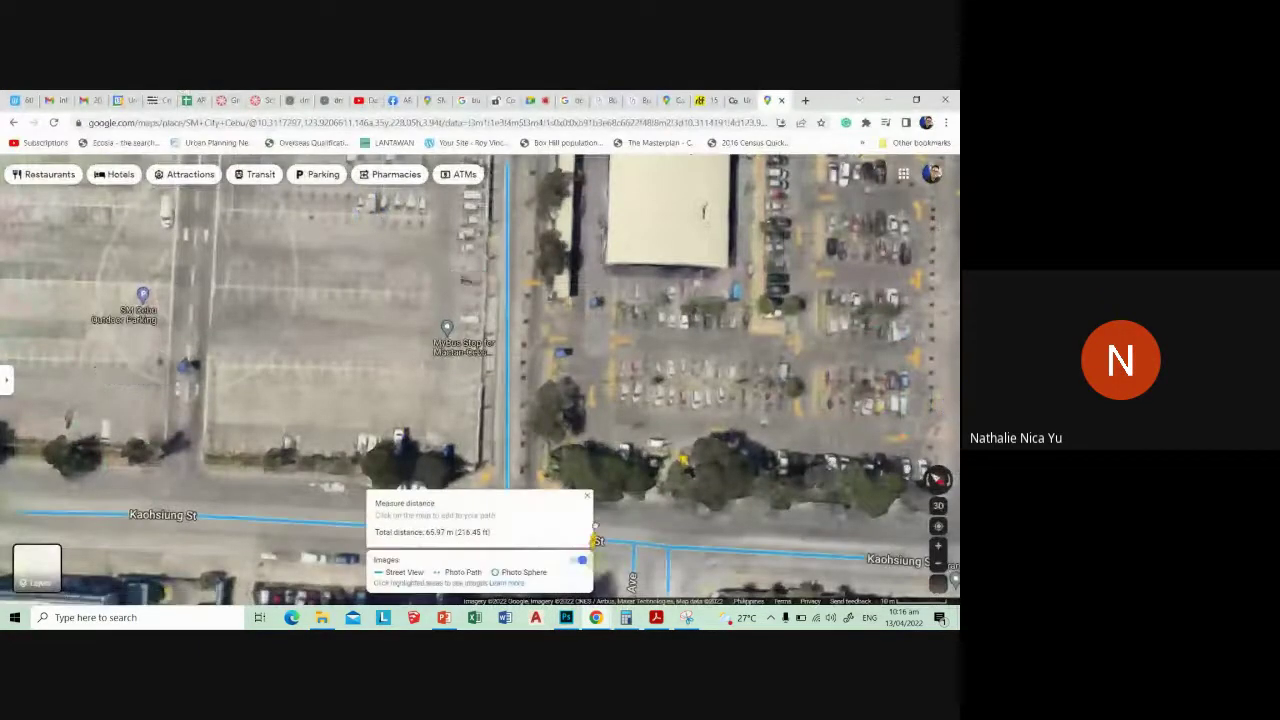
left_click(857, 574)
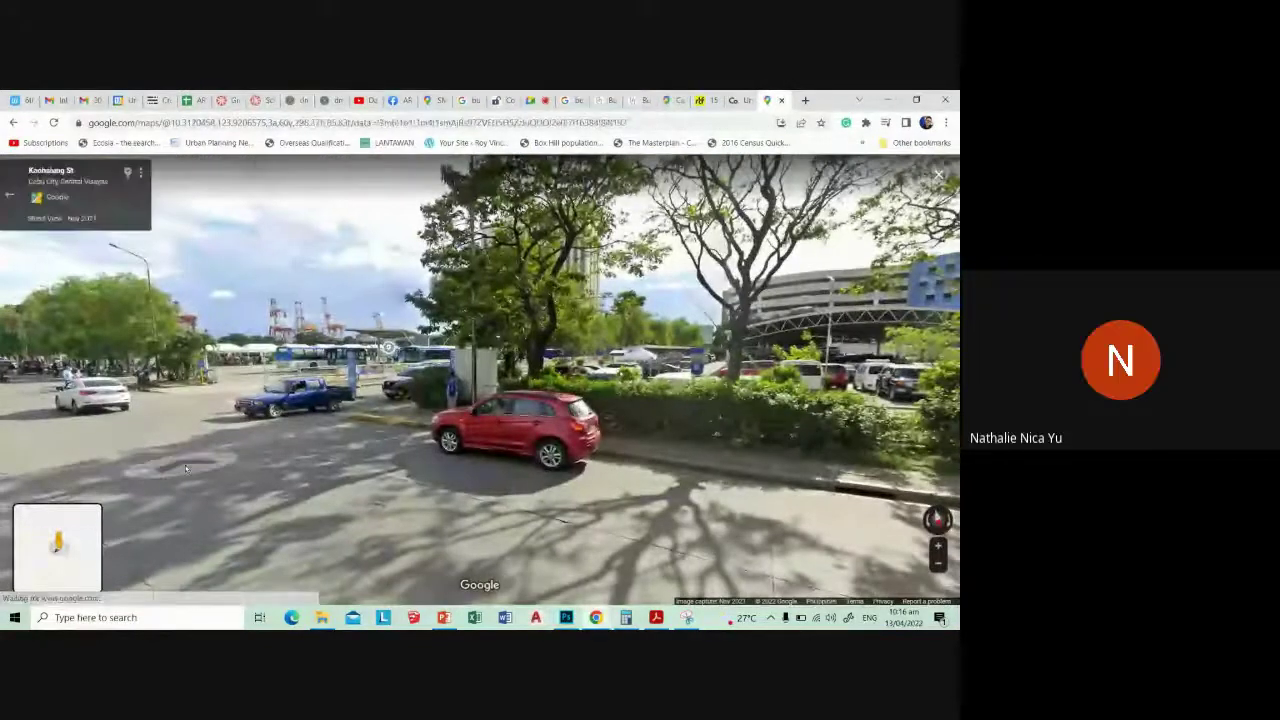
- Advance through Street View panoramas along Kaohsiung St up to the terminal entrance sign
left_click(450, 452)
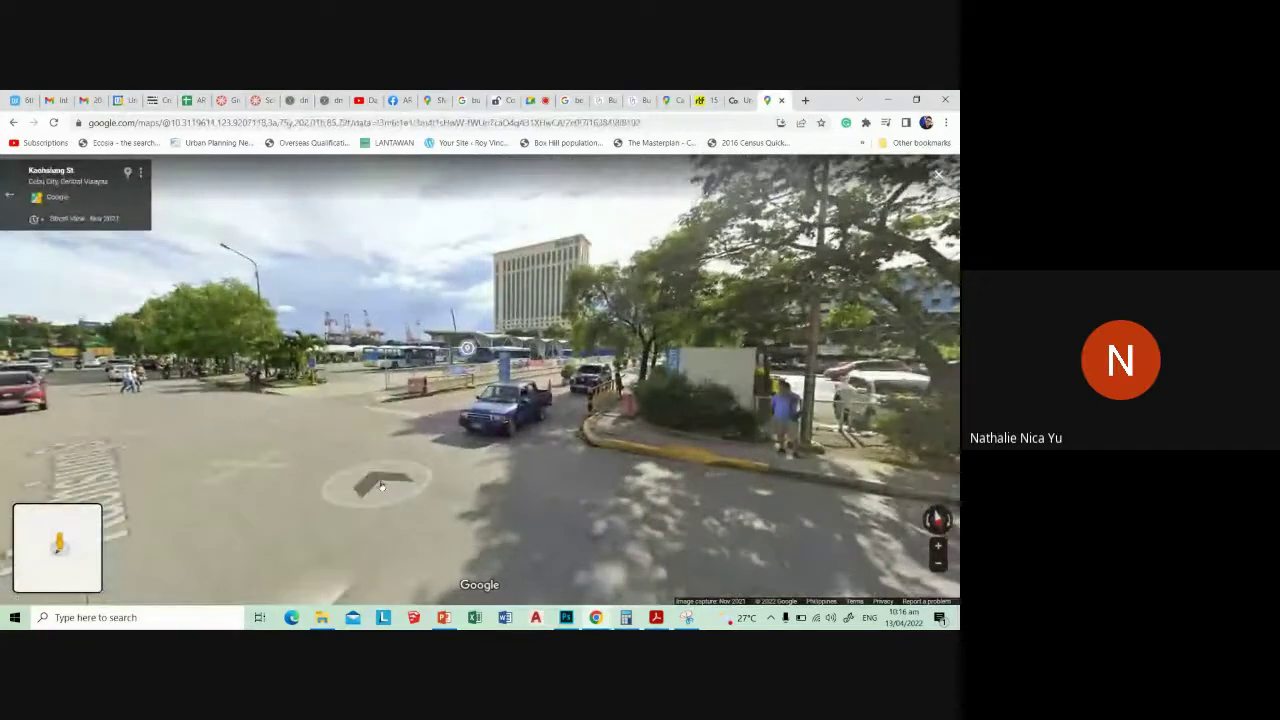
left_click(381, 486)
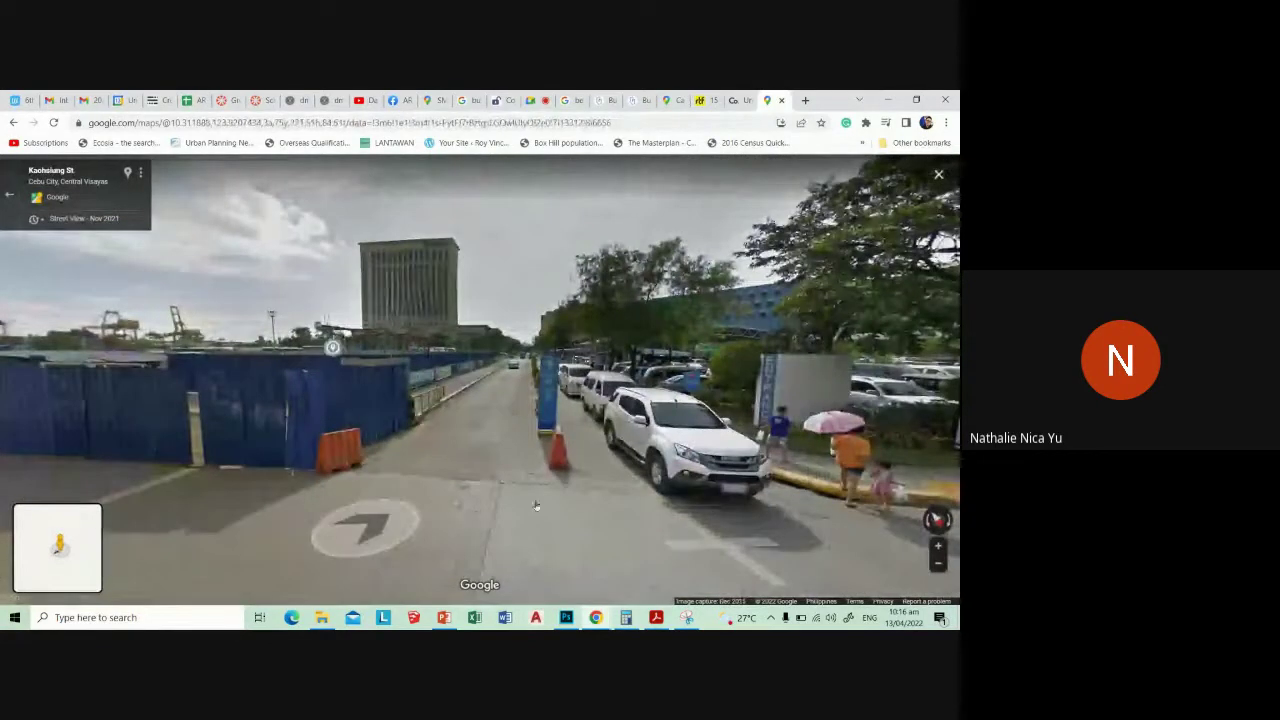
left_click(536, 506)
left_click(550, 372)
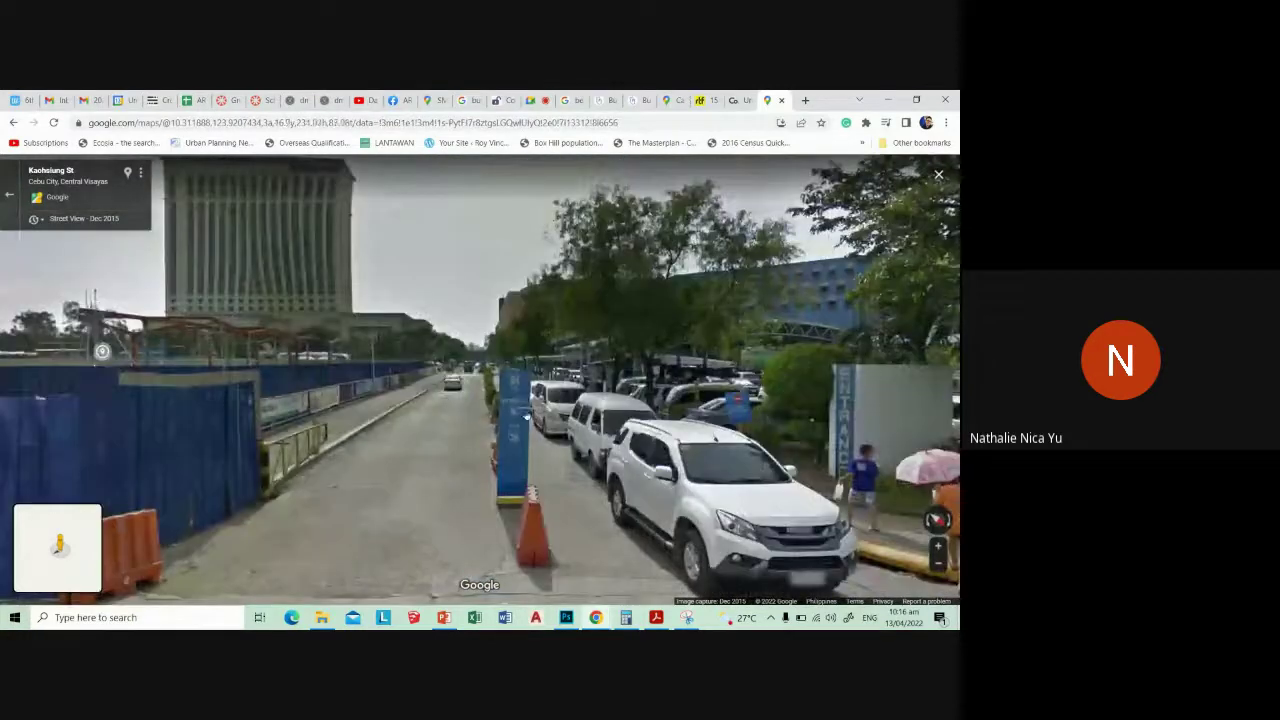
left_click(526, 414)
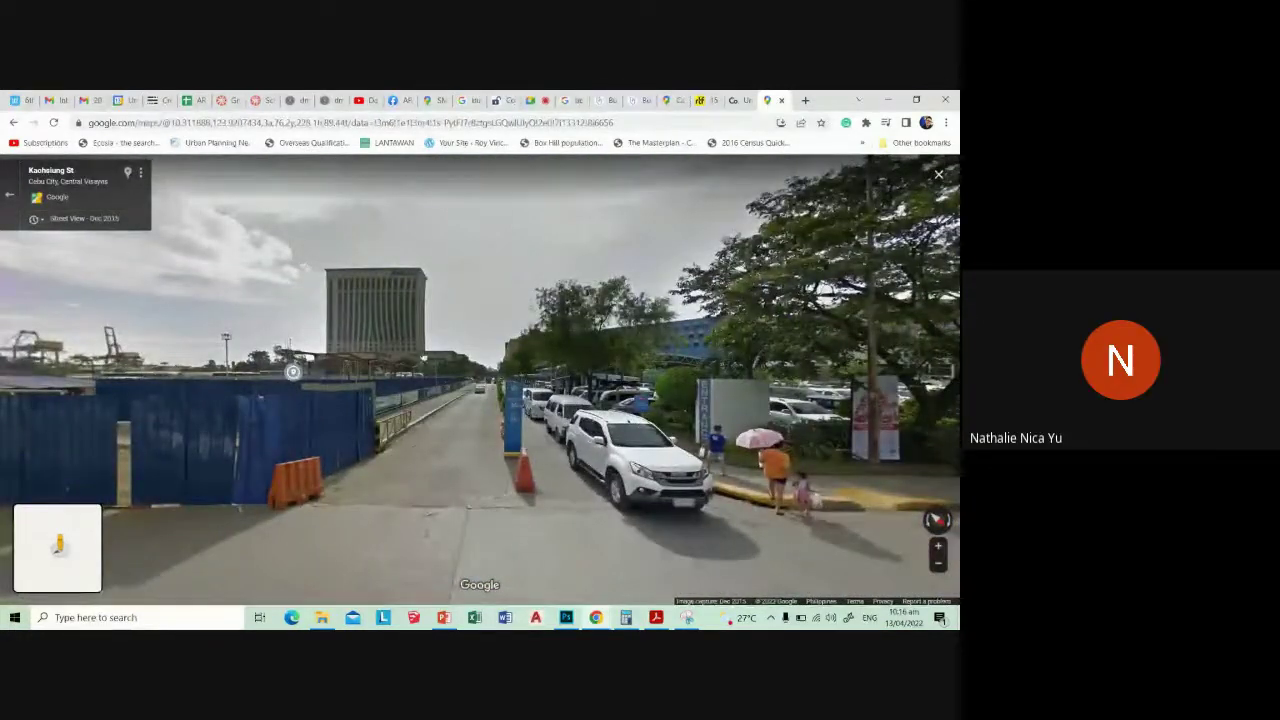
left_click(293, 372)
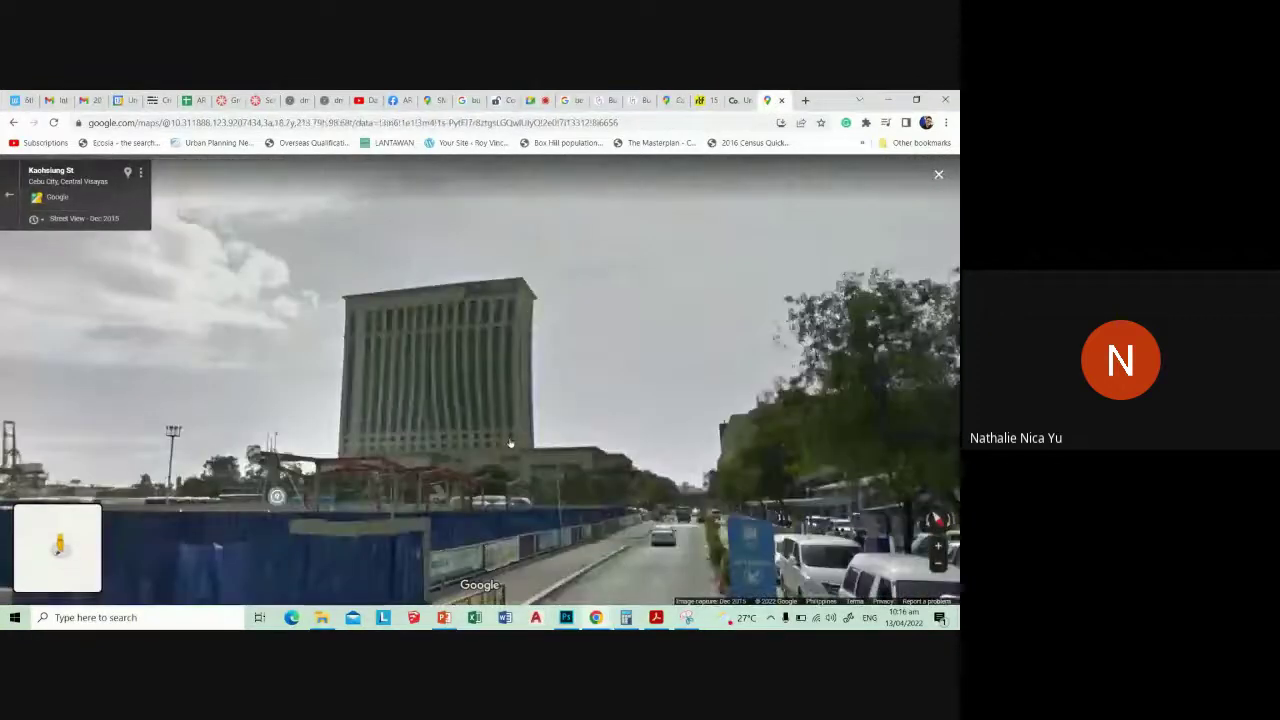
left_click(510, 443)
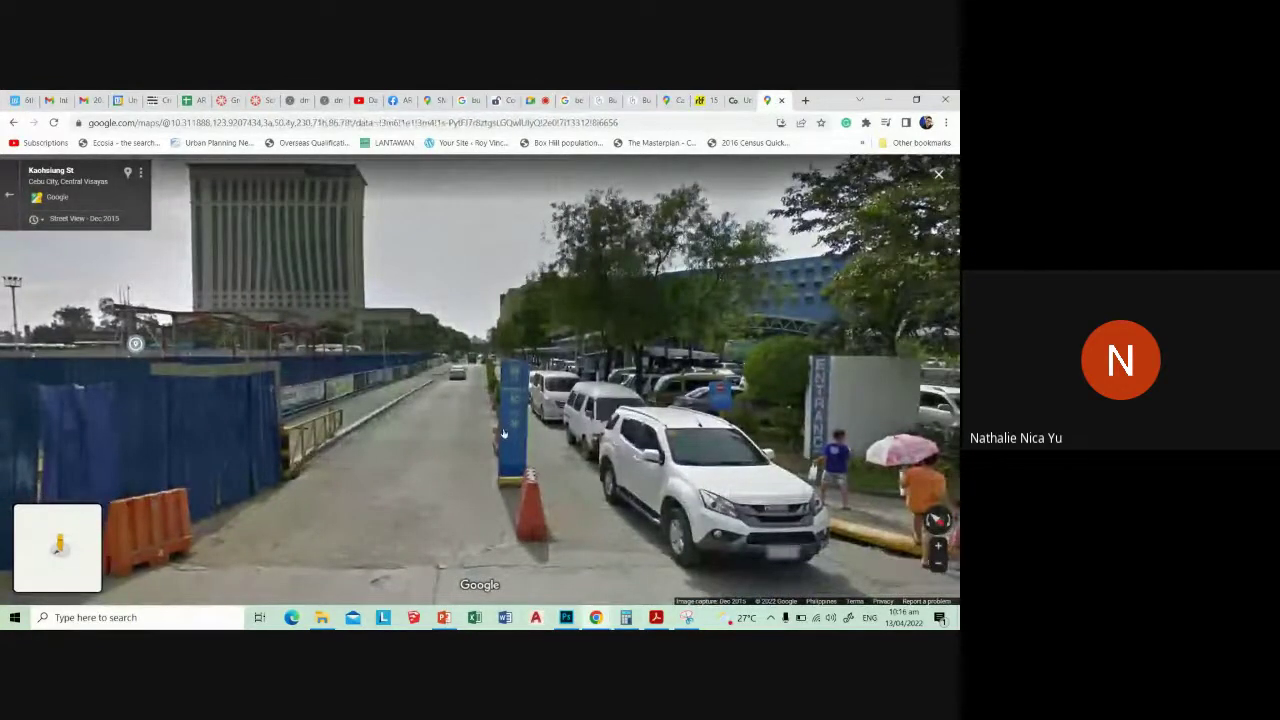
scroll(541, 484, "down", 2)
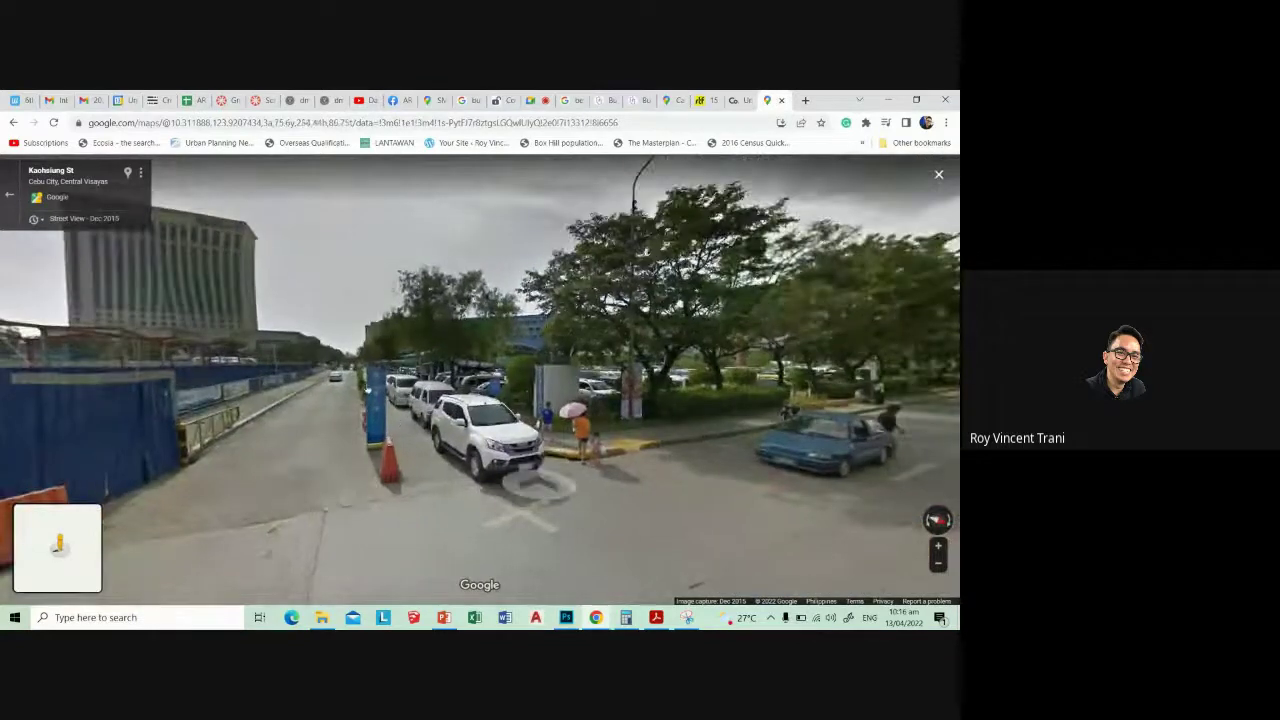
left_click(541, 484)
scroll(424, 425, "down", 2)
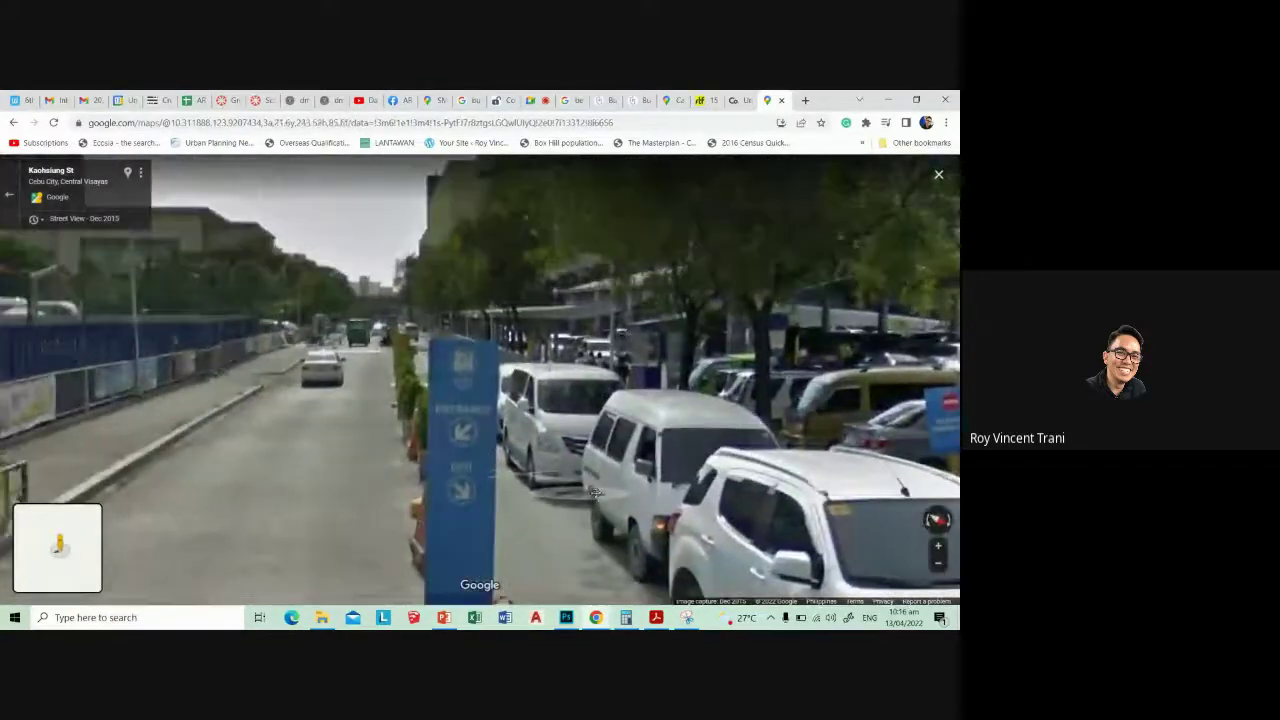
left_click(577, 414)
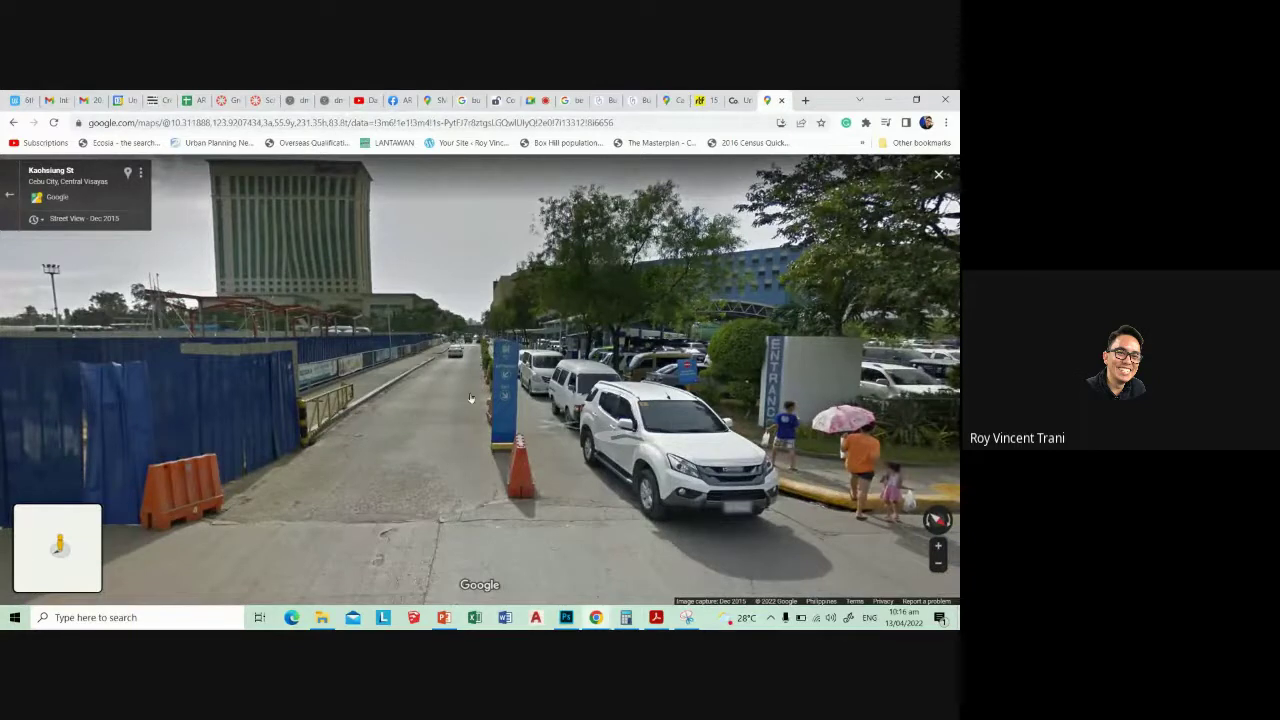
left_click(471, 398)
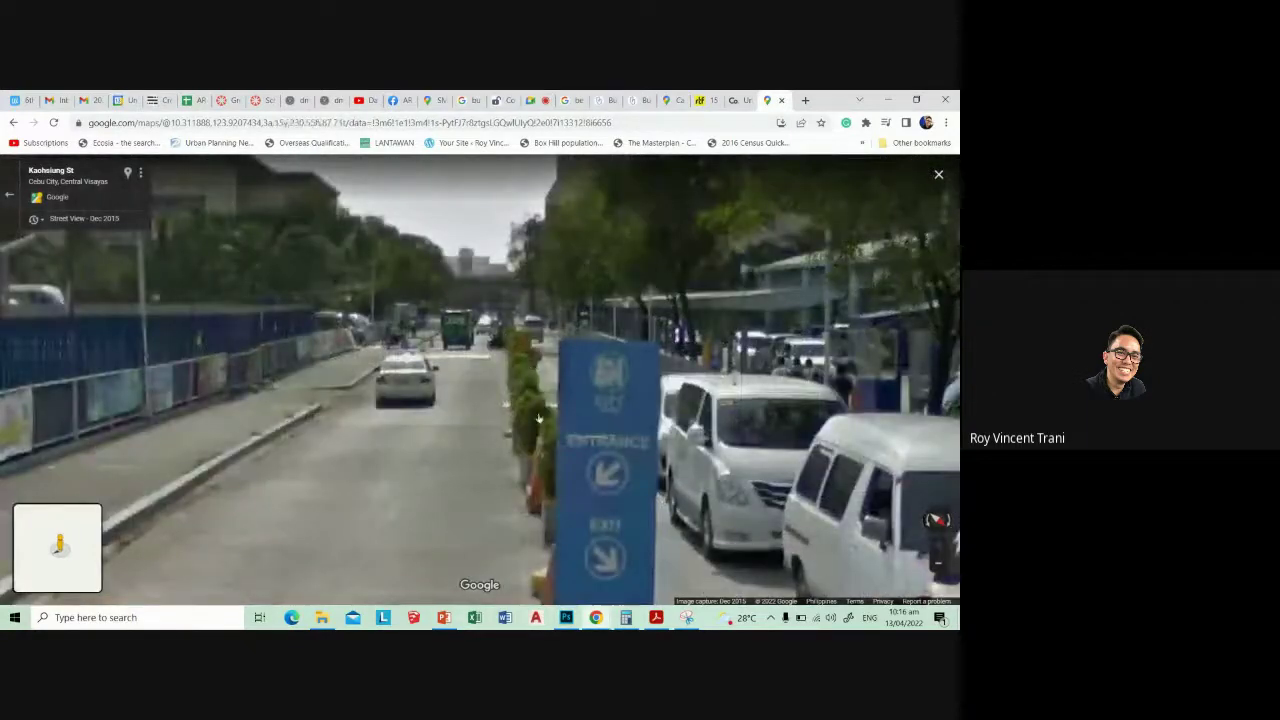
left_click(539, 418)
- Look around toward the plaza, tall building and parked cars, then return to Photoshop
mouse_move(880, 420)
left_mouse_down()
mouse_move(688, 422)
mouse_move(576, 444)
left_mouse_up()
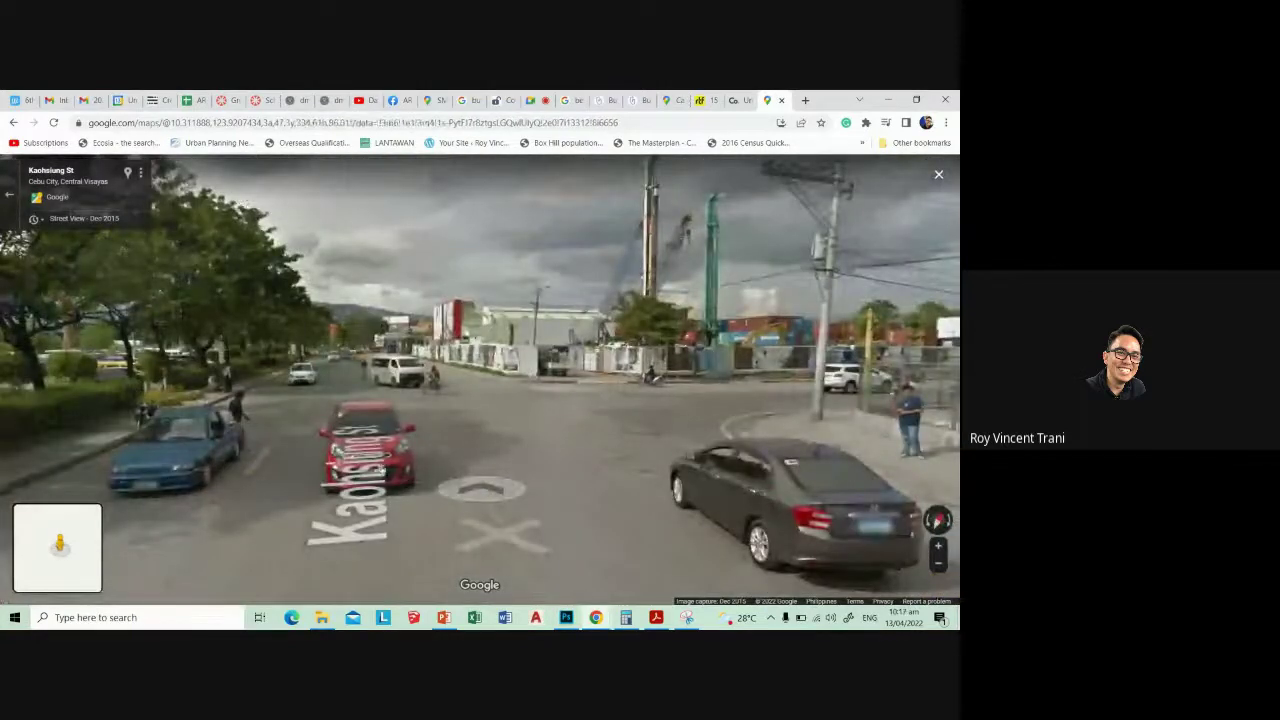
left_click_drag(381, 469, 507, 448)
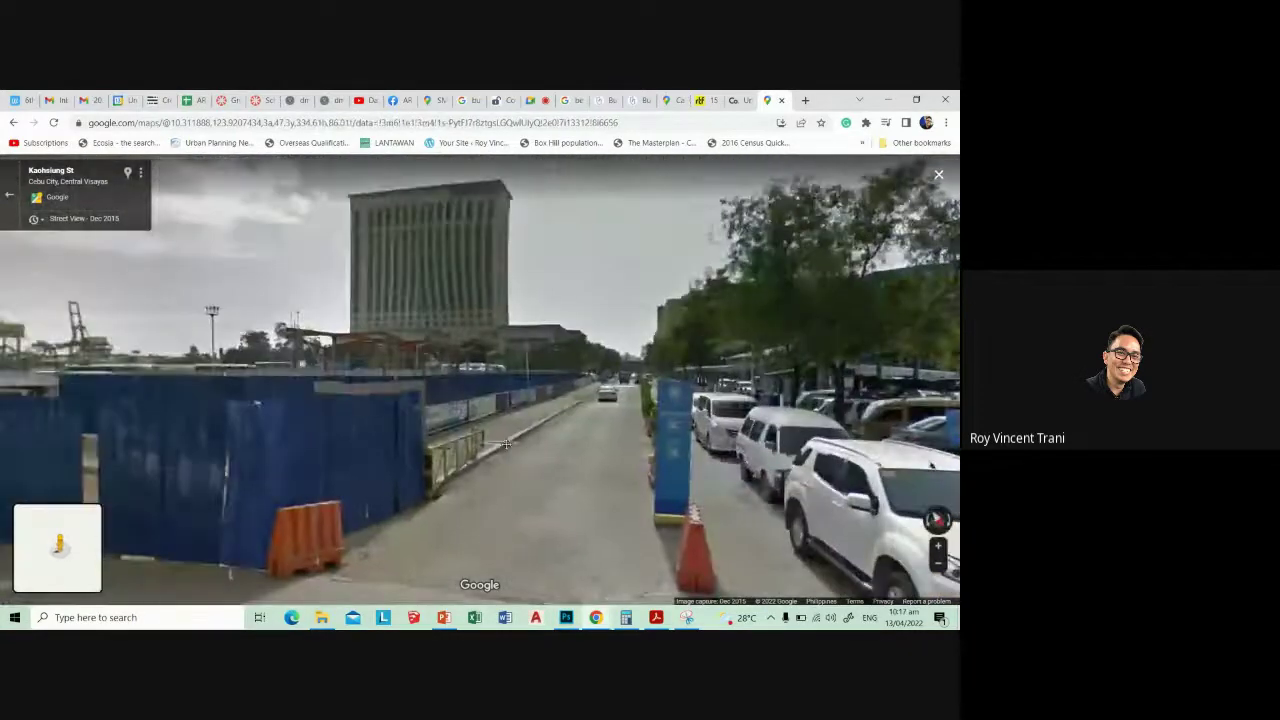
scroll(304, 334, "up", 3)
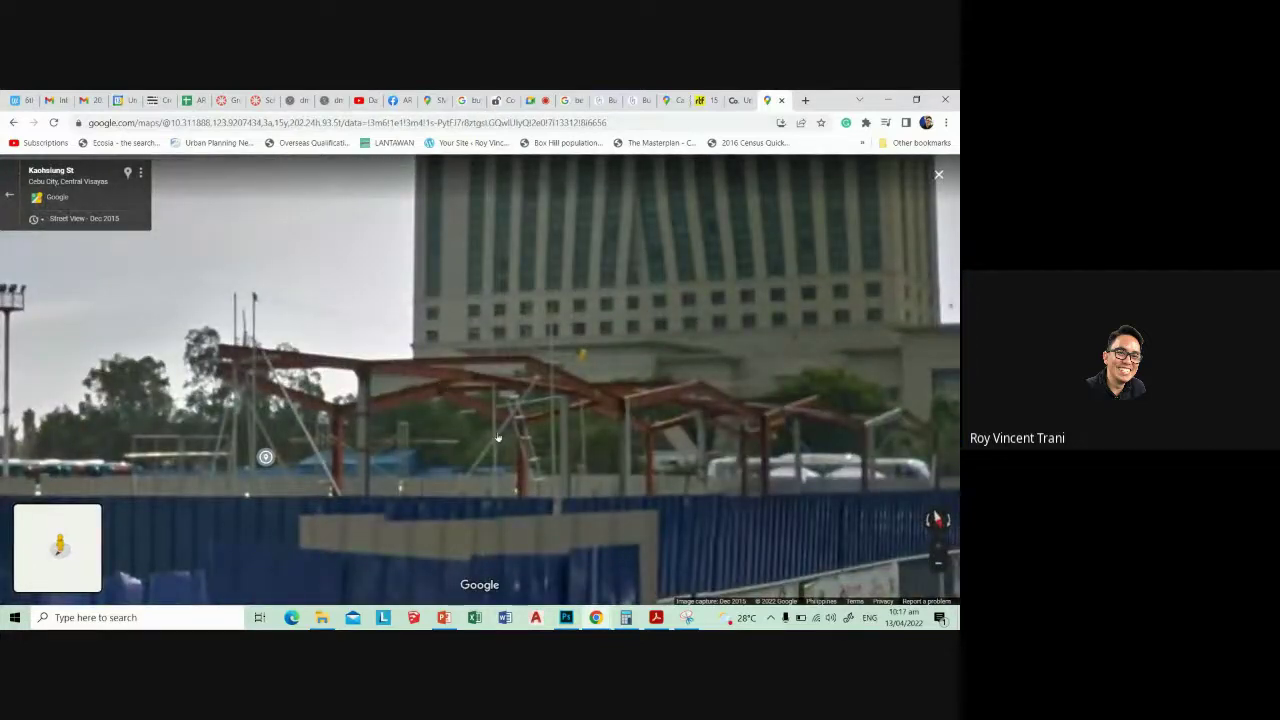
scroll(472, 409, "down", 3)
left_click_drag(472, 409, 150, 420)
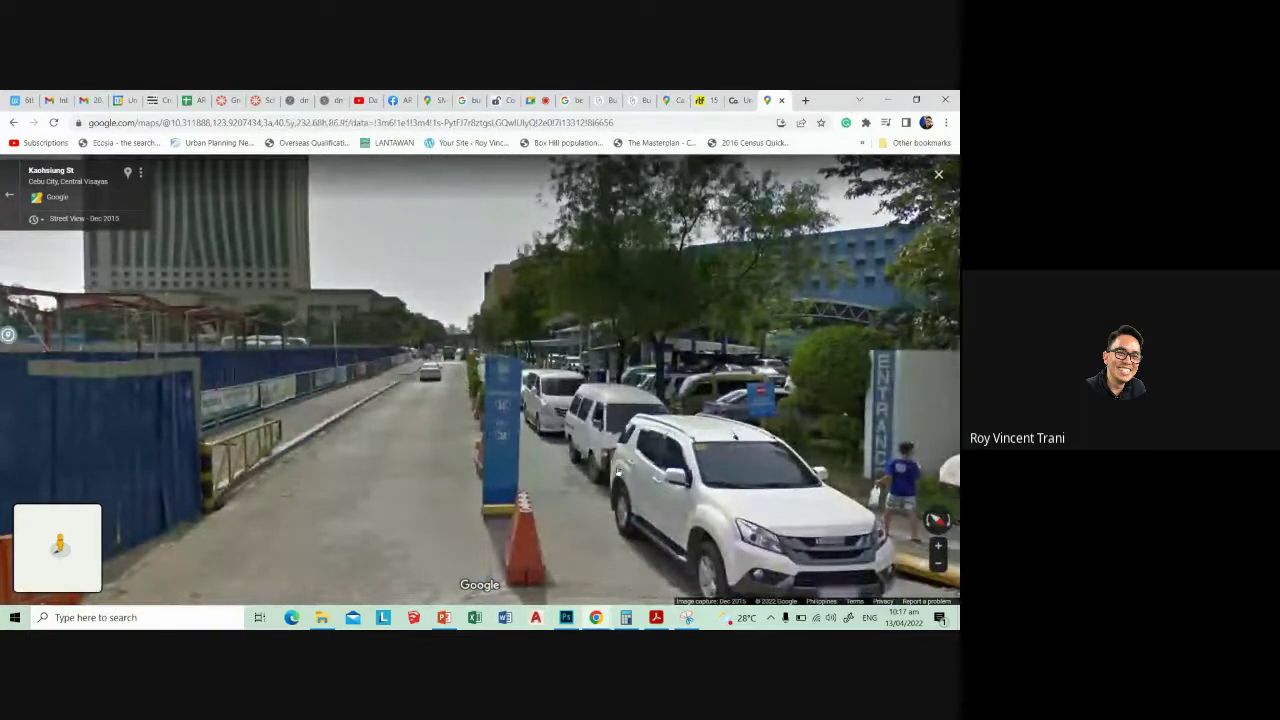
scroll(538, 460, "up", 3)
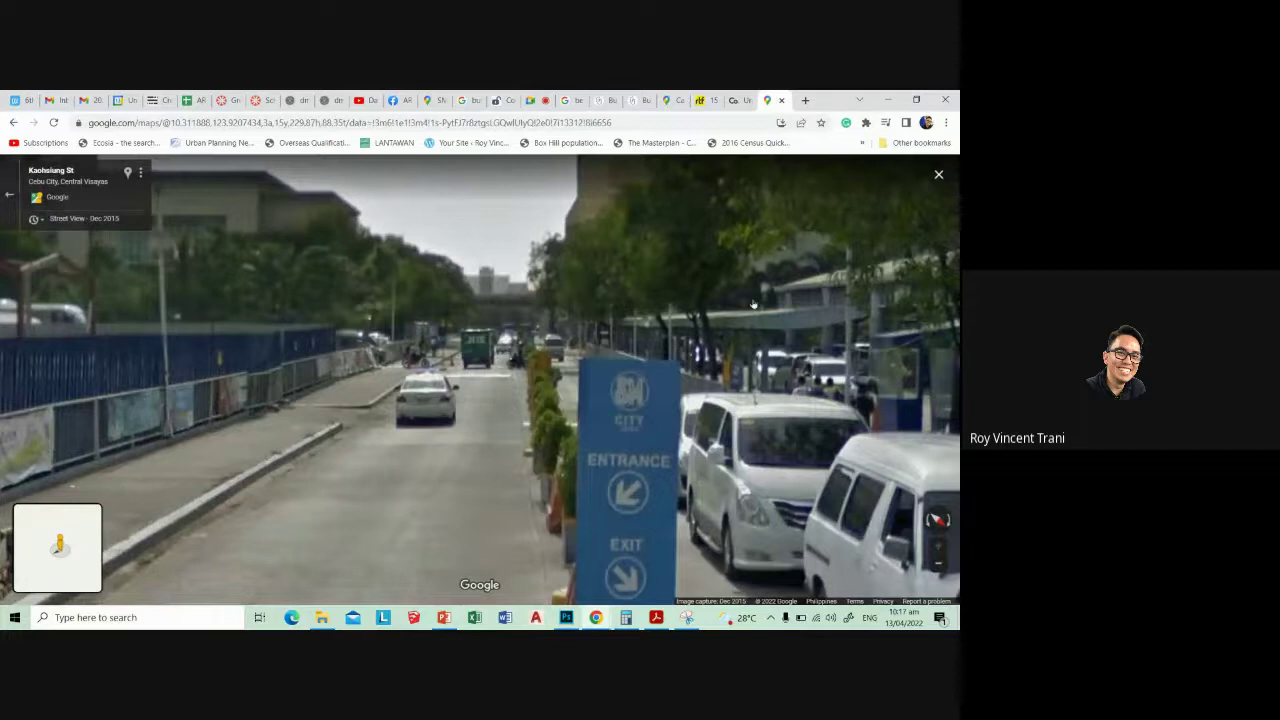
left_click(888, 100)
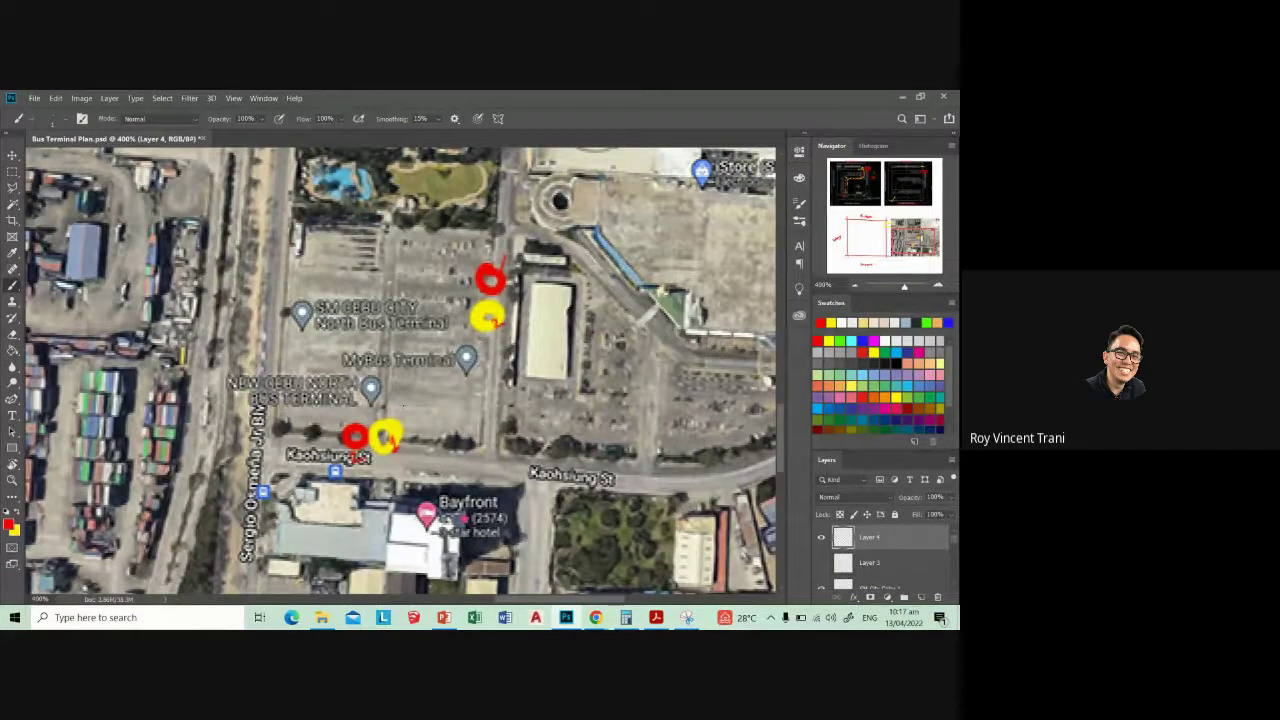
- Scroll the canvas up to the Bayfront Hotel sketch with its entrance curve and 20 METER ROAD
scroll(467, 392, "down", 2)
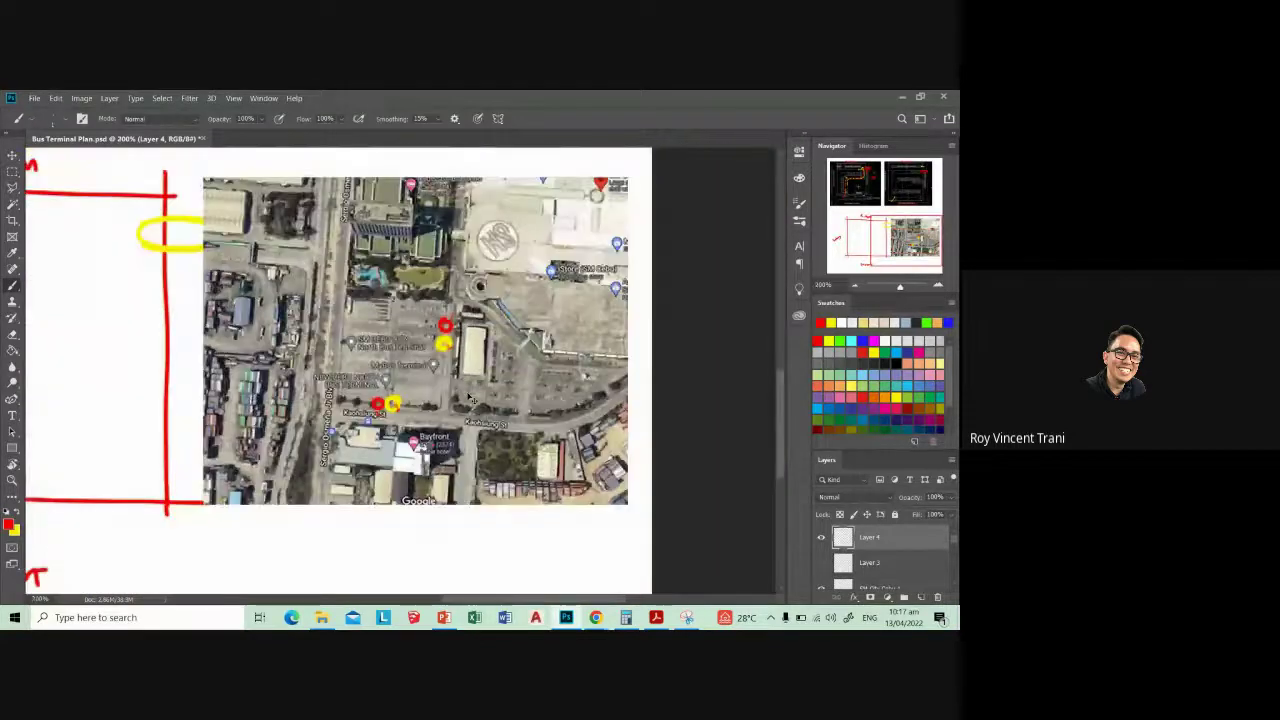
scroll(470, 398, "up", 4)
scroll(470, 398, "left", 2)
scroll(430, 360, "up", 4)
scroll(430, 360, "left", 2)
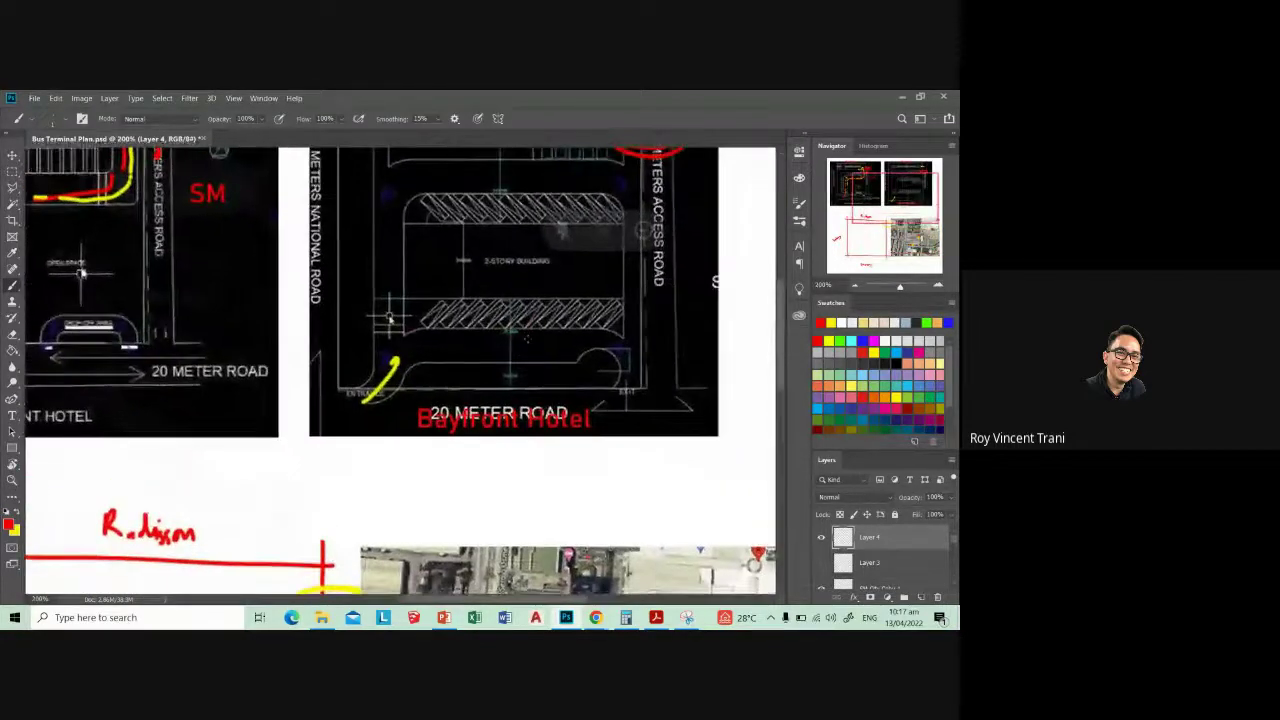
scroll(400, 370, "up", 2)
scroll(400, 370, "right", 1)
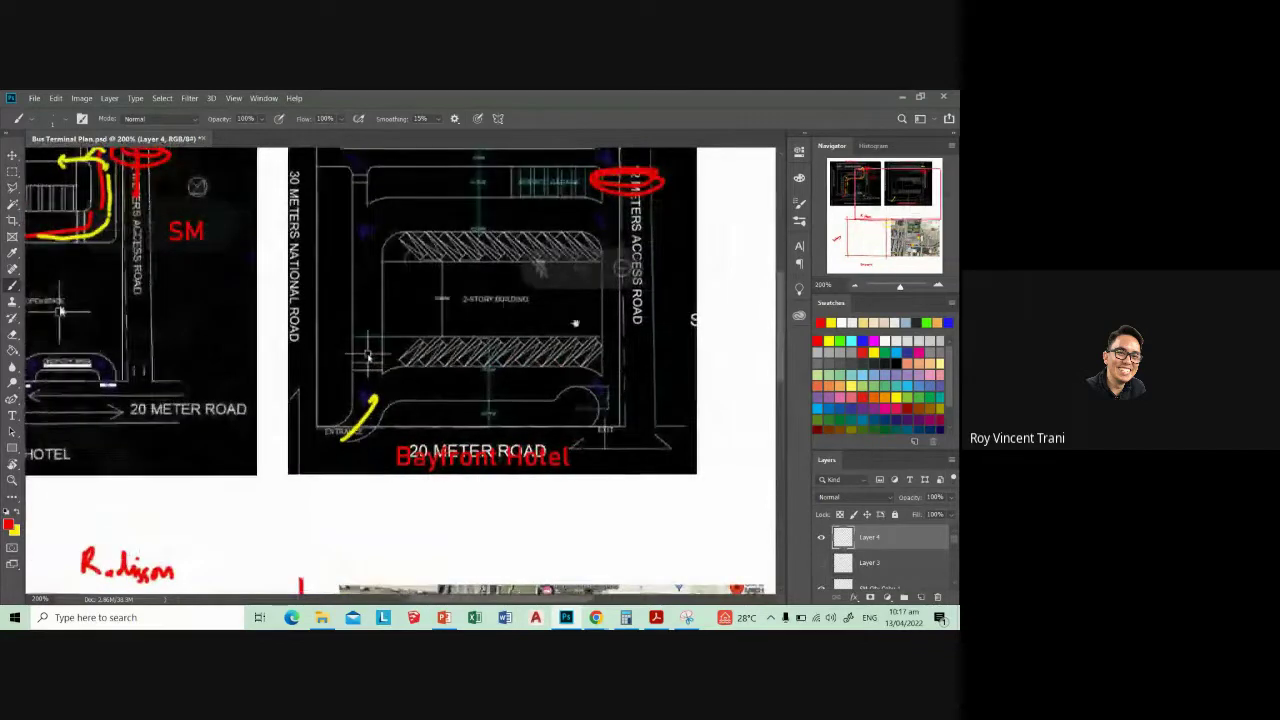
scroll(378, 343, "up", 1)
scroll(378, 343, "right", 1)
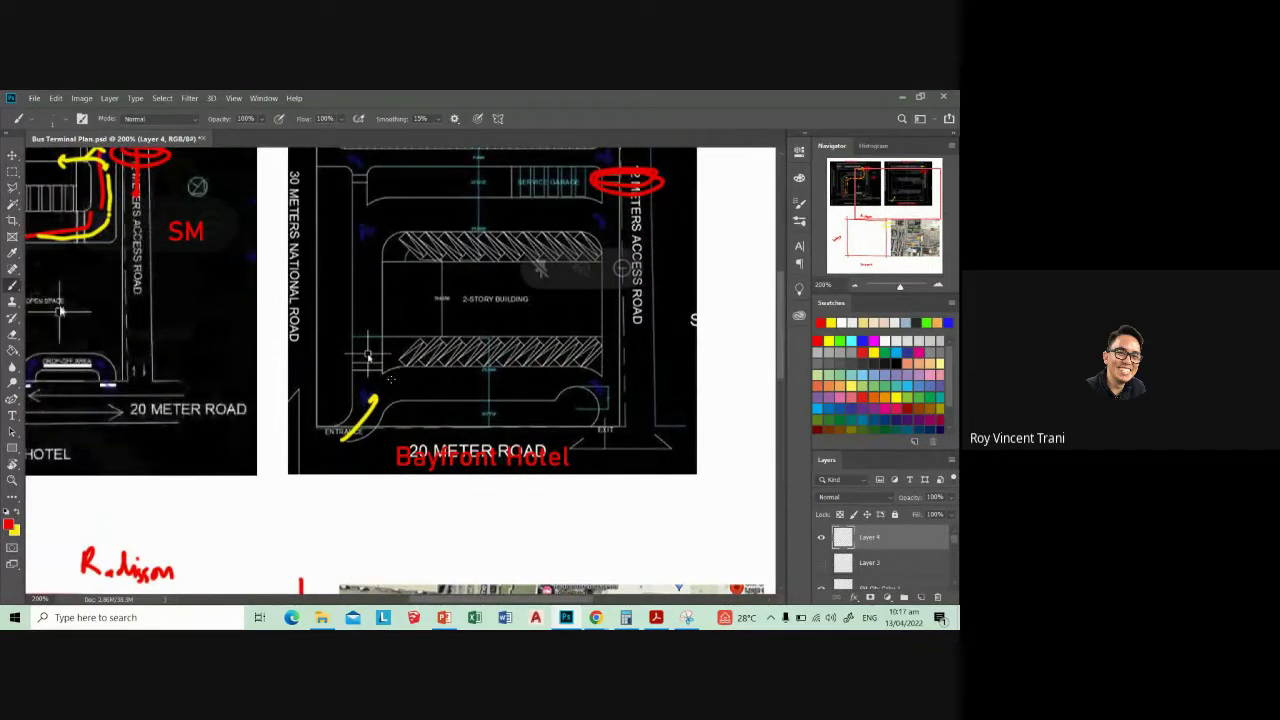
scroll(367, 355, "up", 1)
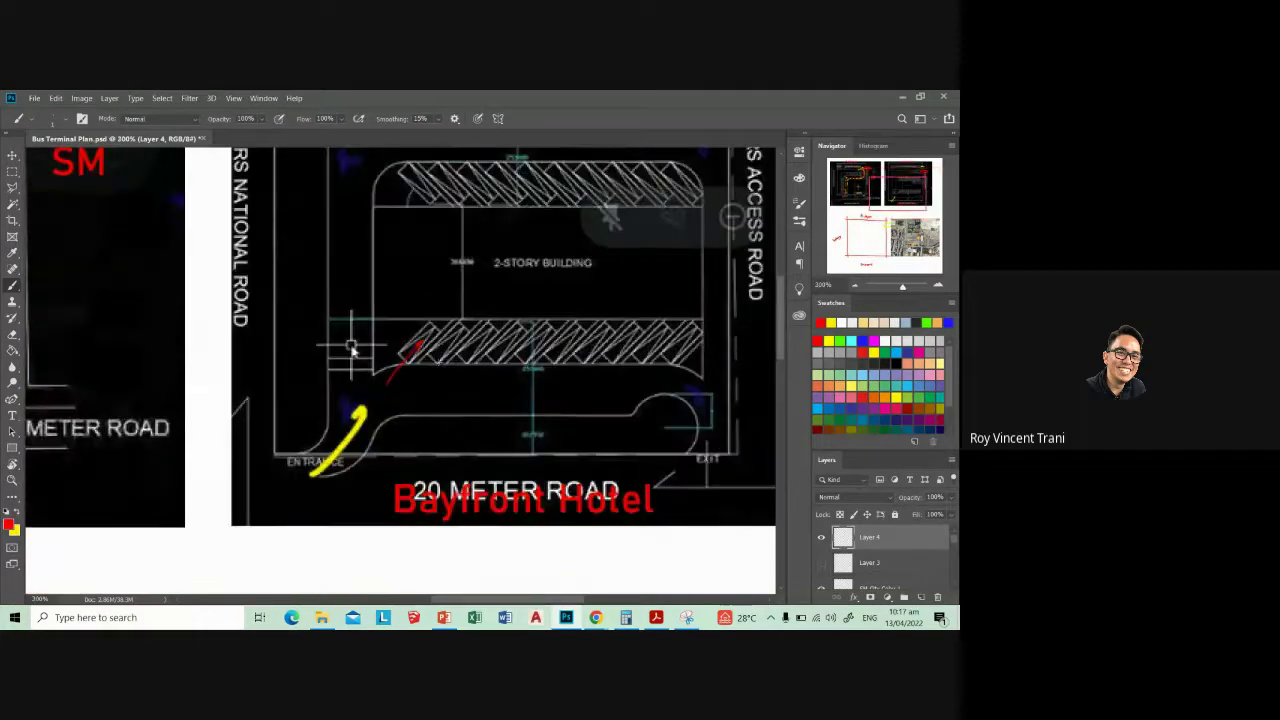
scroll(294, 391, "up", 1)
- Switch to yellow and paint arrows curving in from the entrance and down toward the EXIT
key("x")
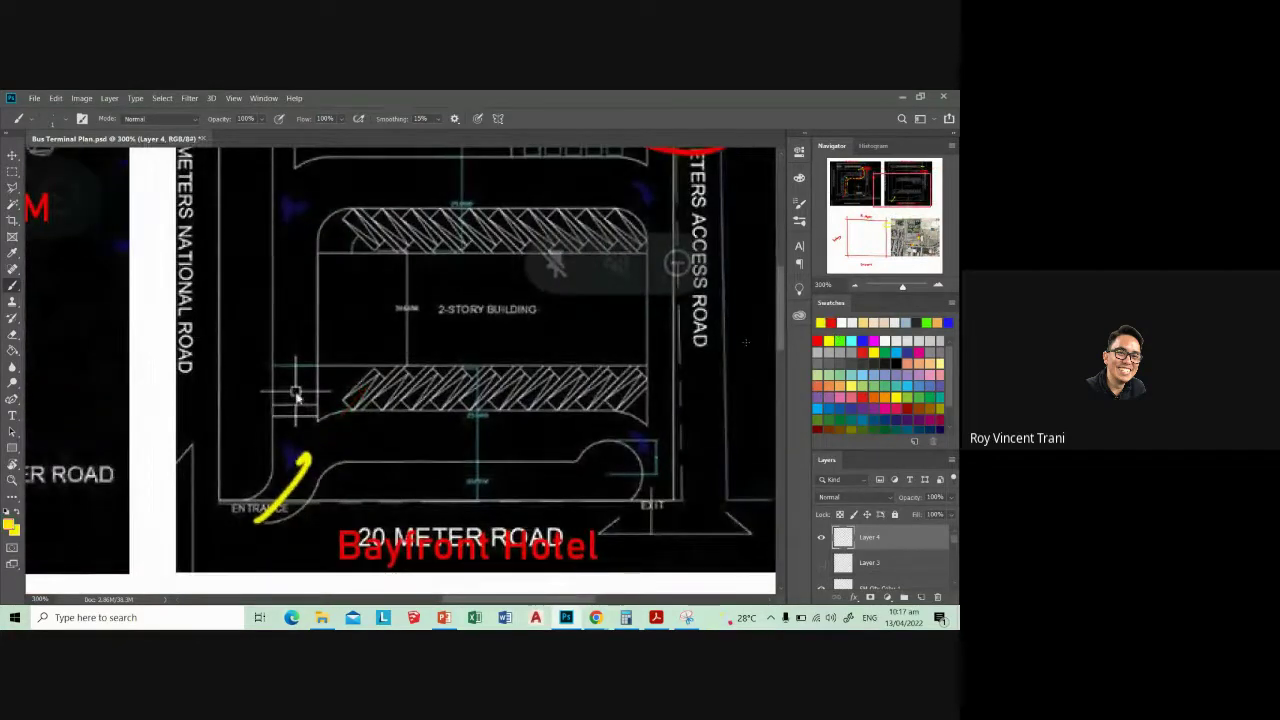
mouse_move(338, 432)
left_mouse_down()
mouse_move(362, 388)
mouse_move(330, 450)
mouse_move(440, 420)
mouse_move(626, 421)
mouse_move(608, 433)
mouse_move(670, 464)
mouse_move(641, 515)
left_mouse_up()
left_click_drag(635, 506, 648, 503)
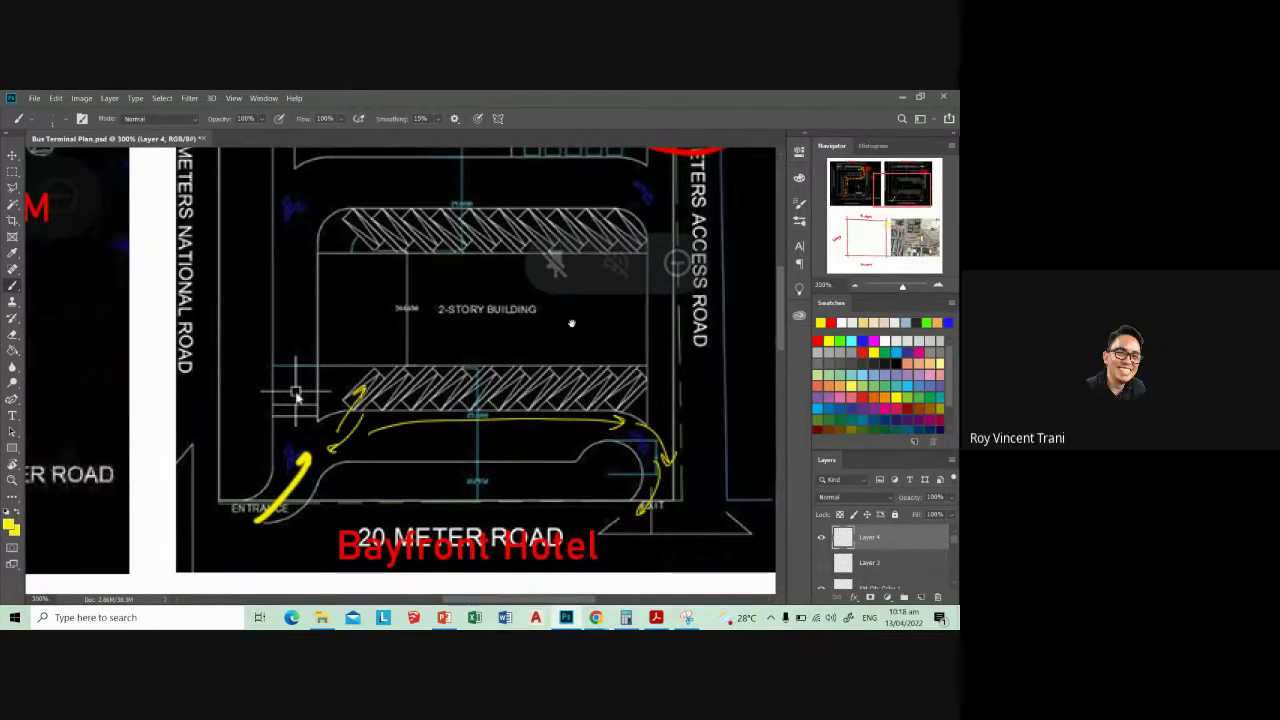
scroll(590, 400, "up", 3)
scroll(420, 375, "up", 1)
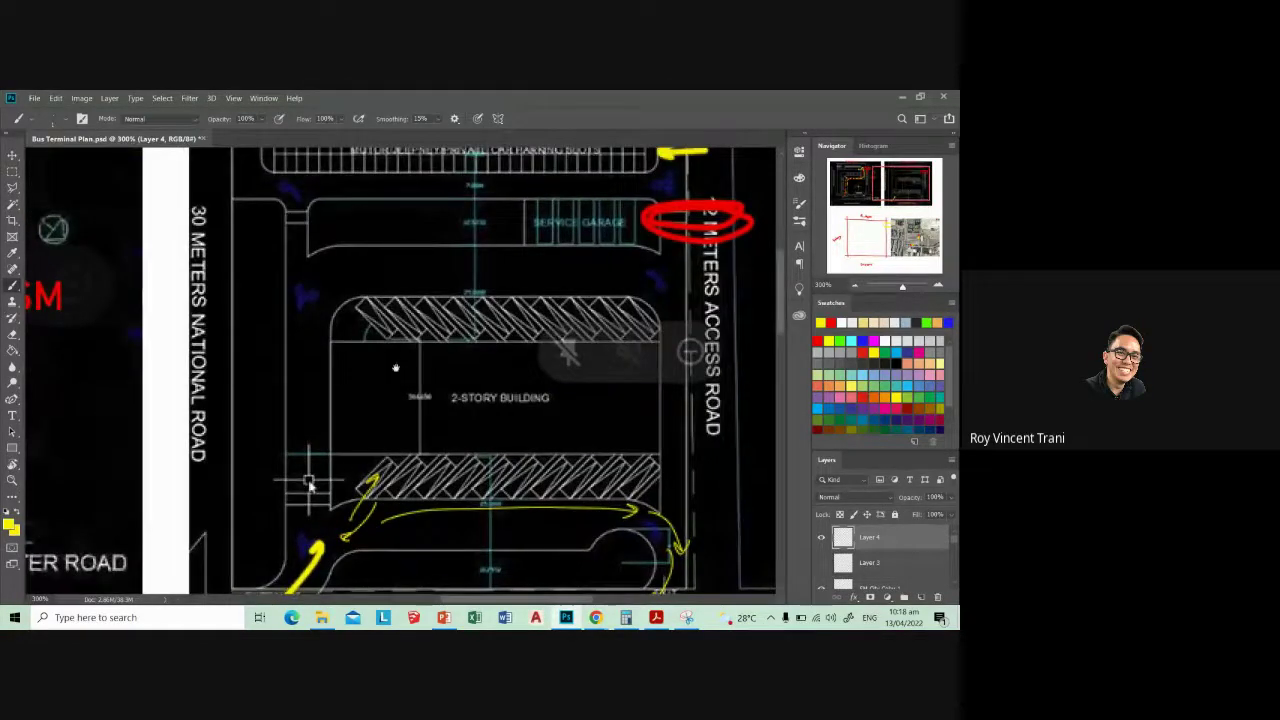
- Paint a curved yellow arrow to the building corner, panning across the parking slots and left plan
left_click_drag(395, 368, 397, 387)
mouse_move(310, 346)
left_mouse_down()
mouse_move(316, 314)
mouse_move(346, 300)
mouse_move(362, 312)
mouse_move(362, 292)
mouse_move(600, 292)
mouse_move(670, 342)
left_mouse_up()
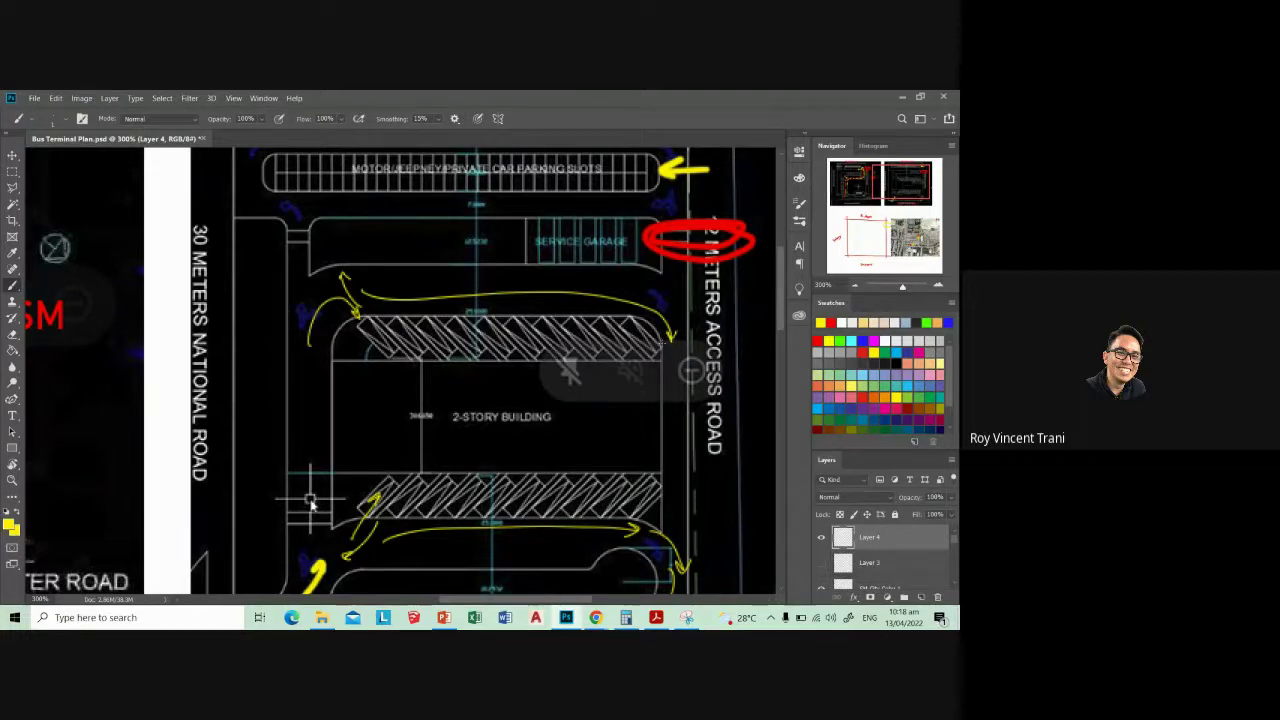
left_click_drag(311, 505, 183, 467)
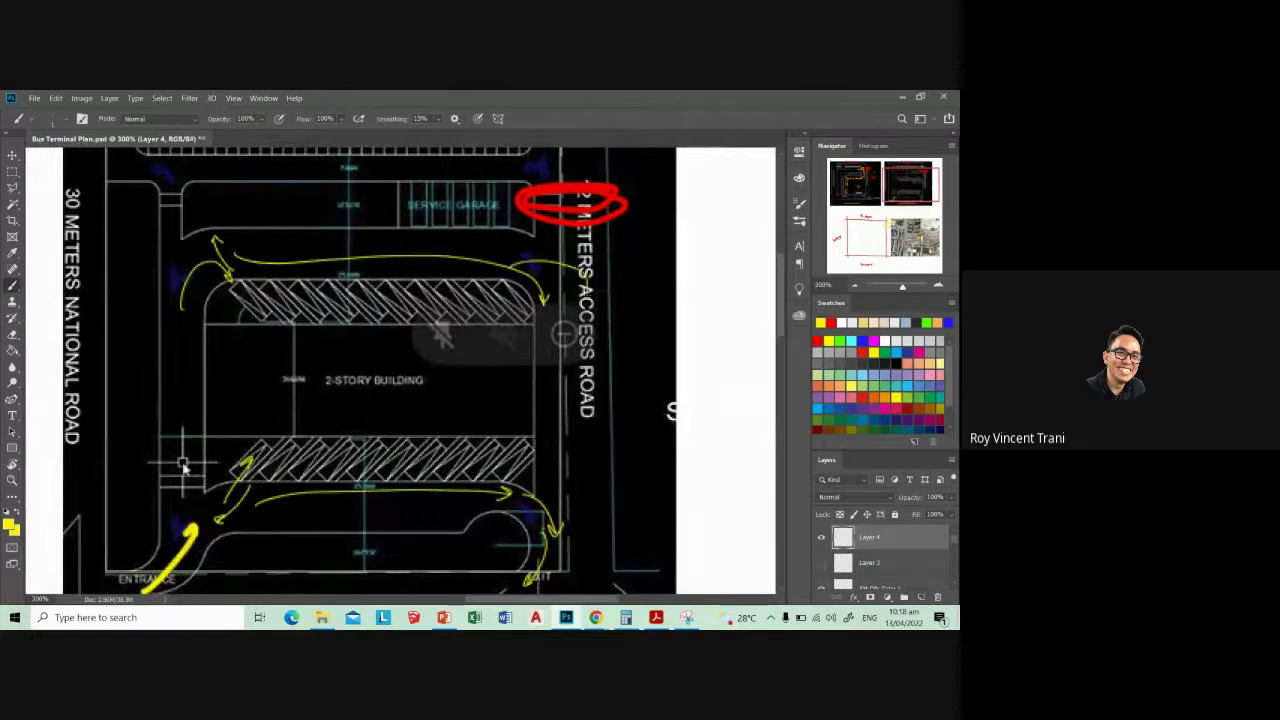
scroll(370, 370, "down", 3)
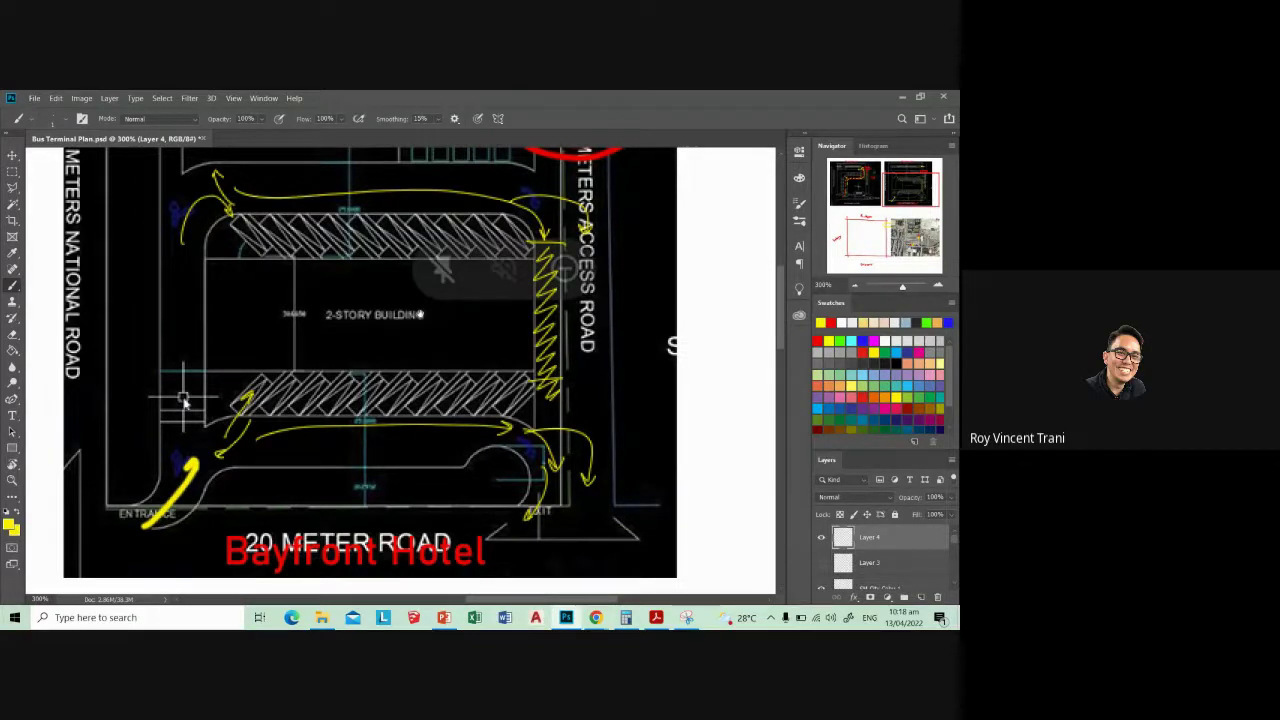
mouse_move(183, 400)
left_mouse_down()
mouse_move(181, 517)
mouse_move(206, 505)
mouse_move(208, 465)
left_mouse_up()
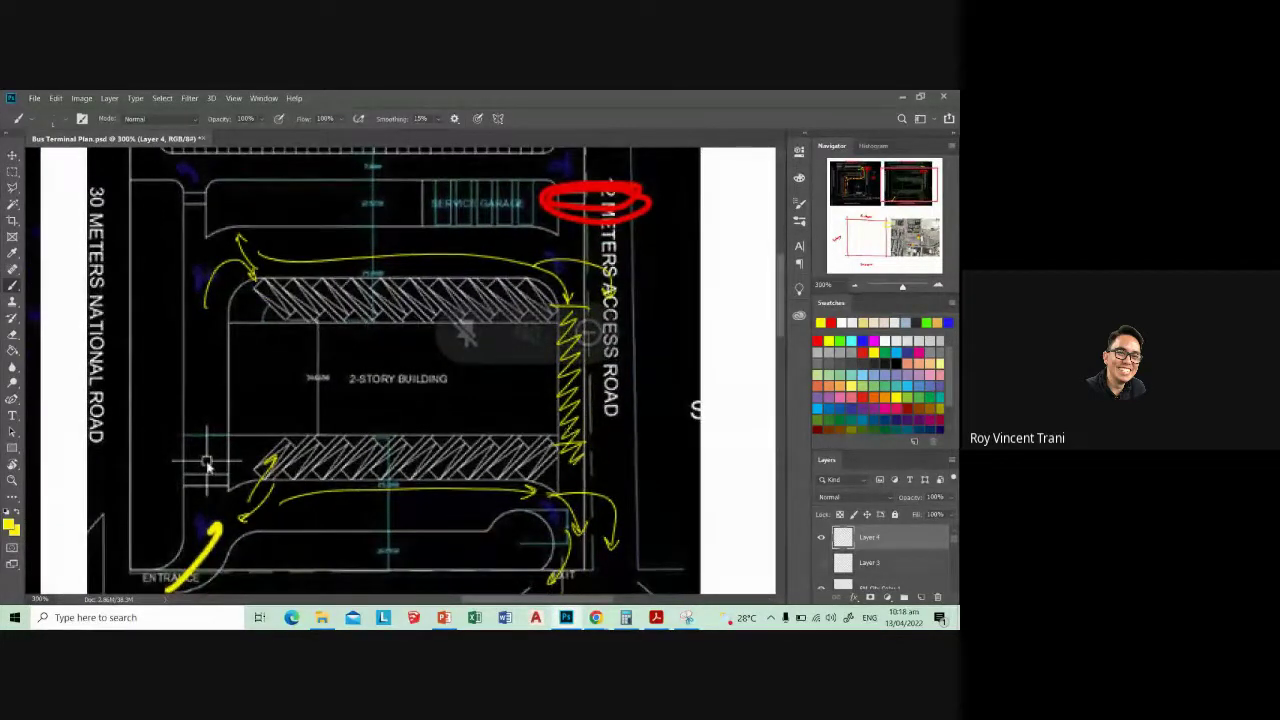
scroll(207, 465, "down", 2)
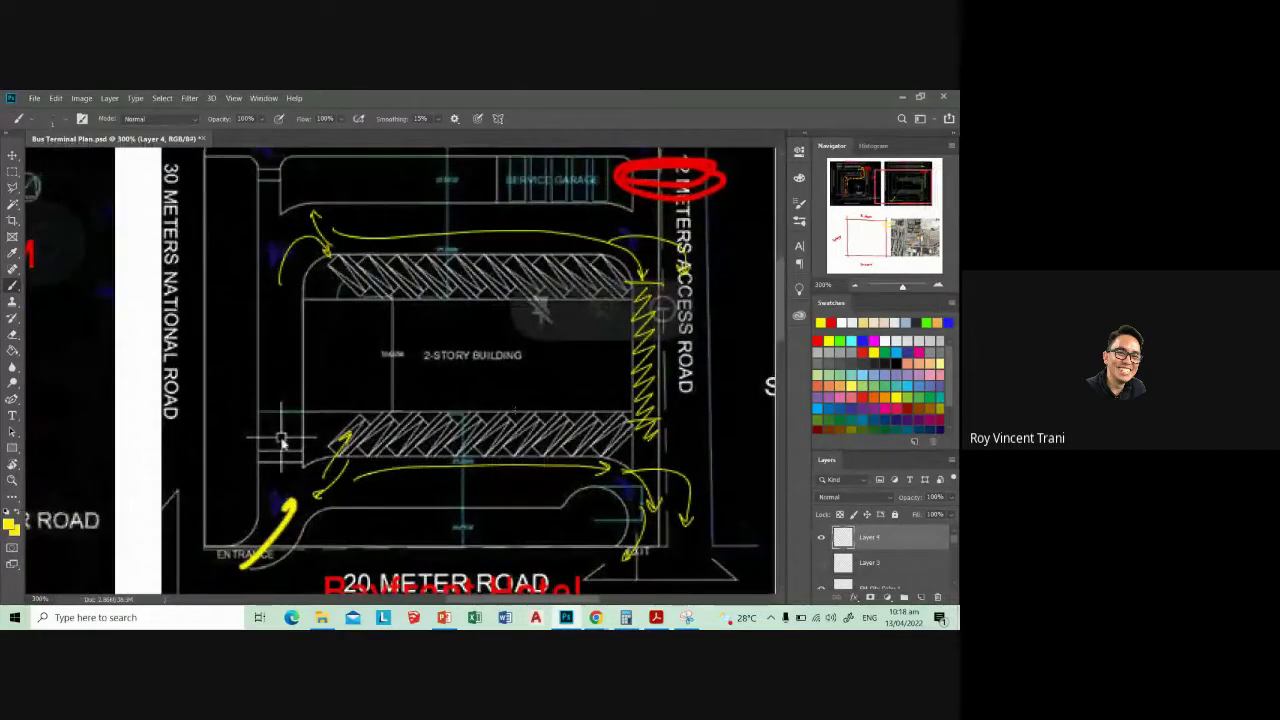
left_click_drag(322, 418, 652, 432)
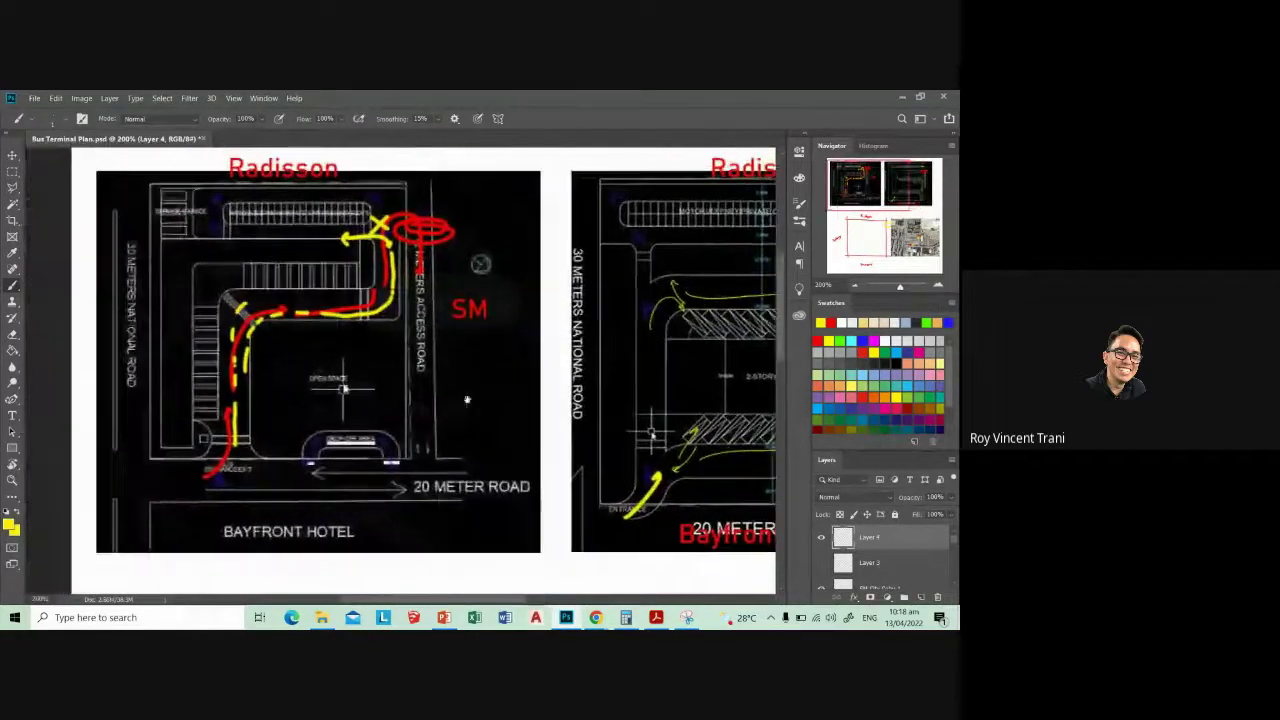
- Circle the yellow X at the top of the route on the left plan
left_click_drag(343, 388, 330, 427)
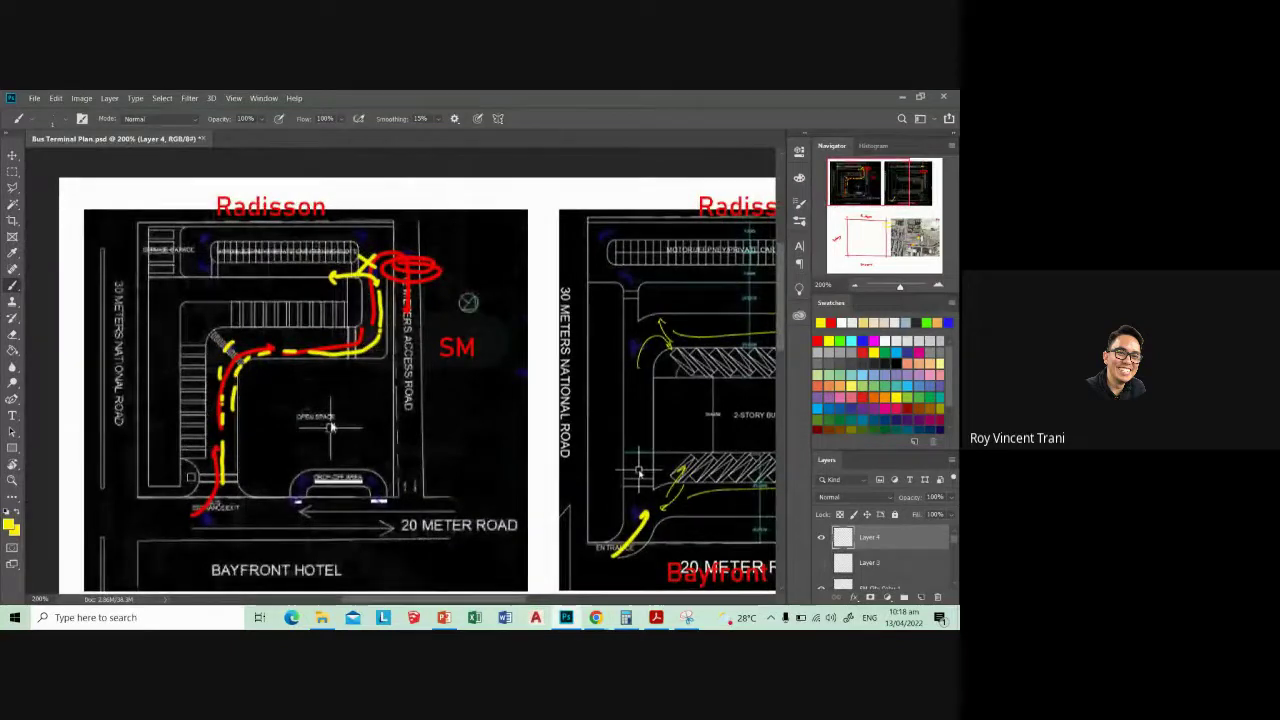
left_click_drag(344, 238, 362, 238)
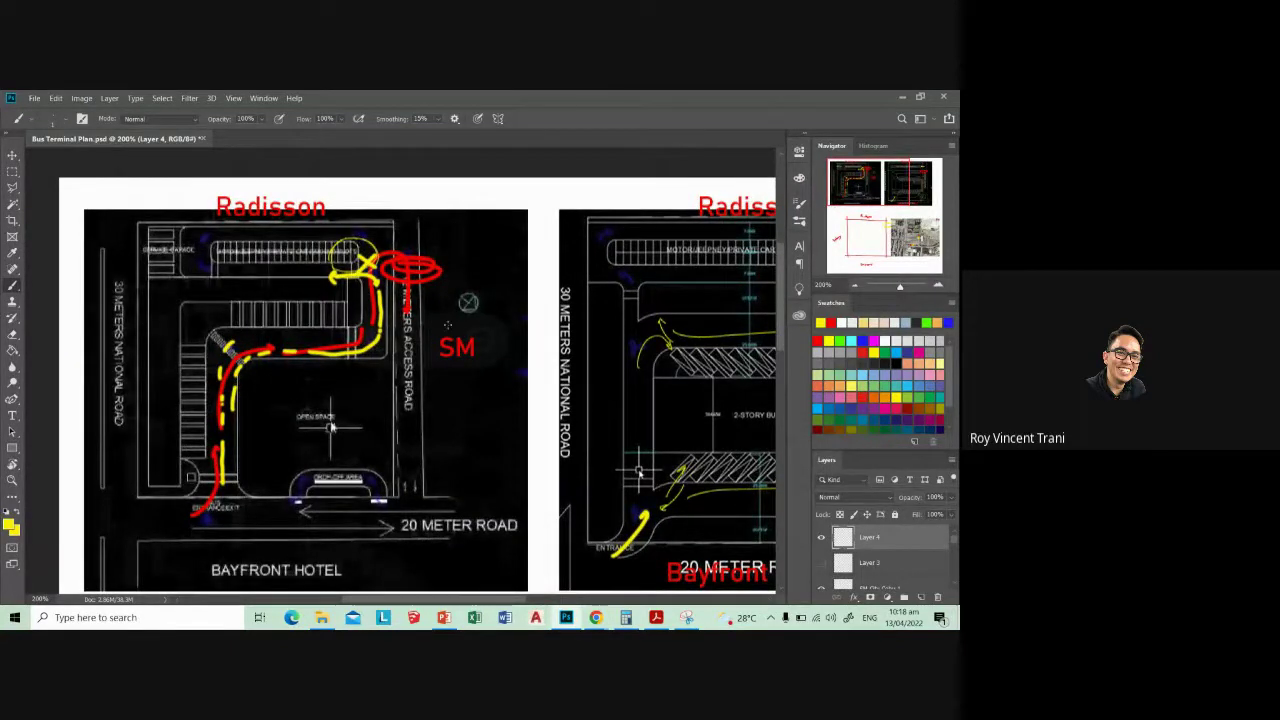
left_click_drag(331, 427, 150, 467)
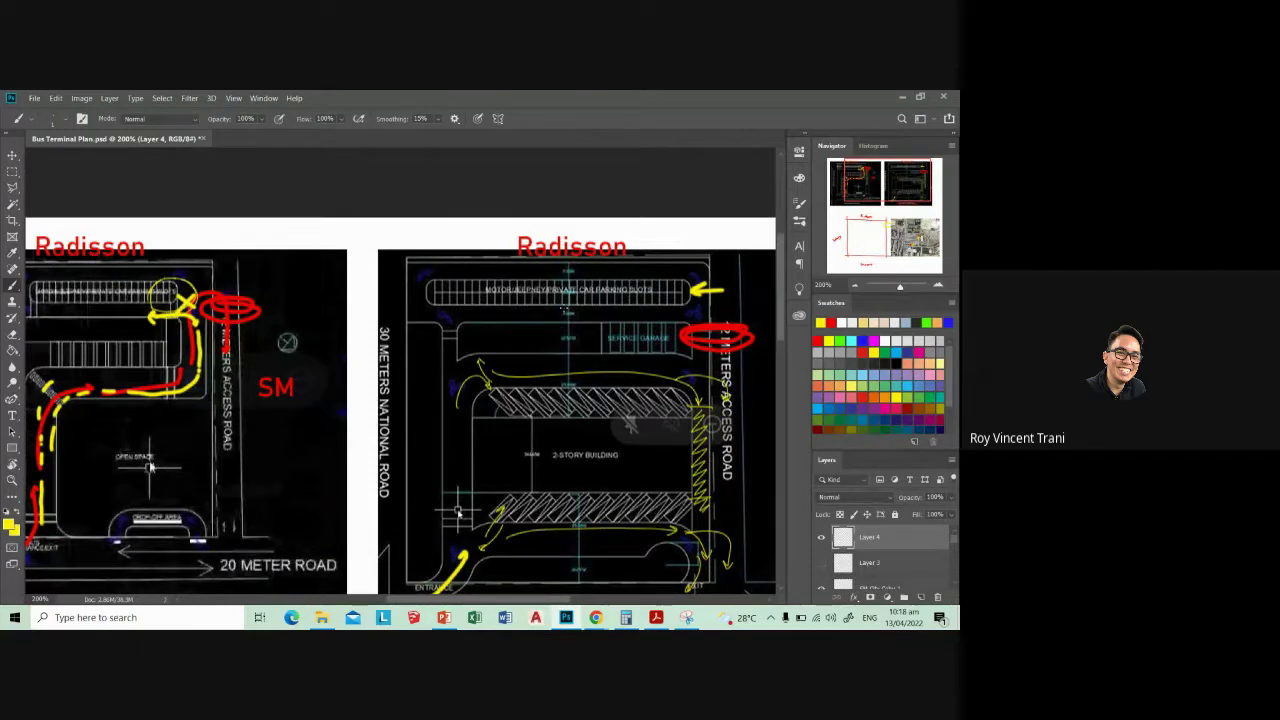
- Scroll down to the satellite map and bring up the bus terminal brief PDF in Acrobat Reader
scroll(563, 308, "down", 5)
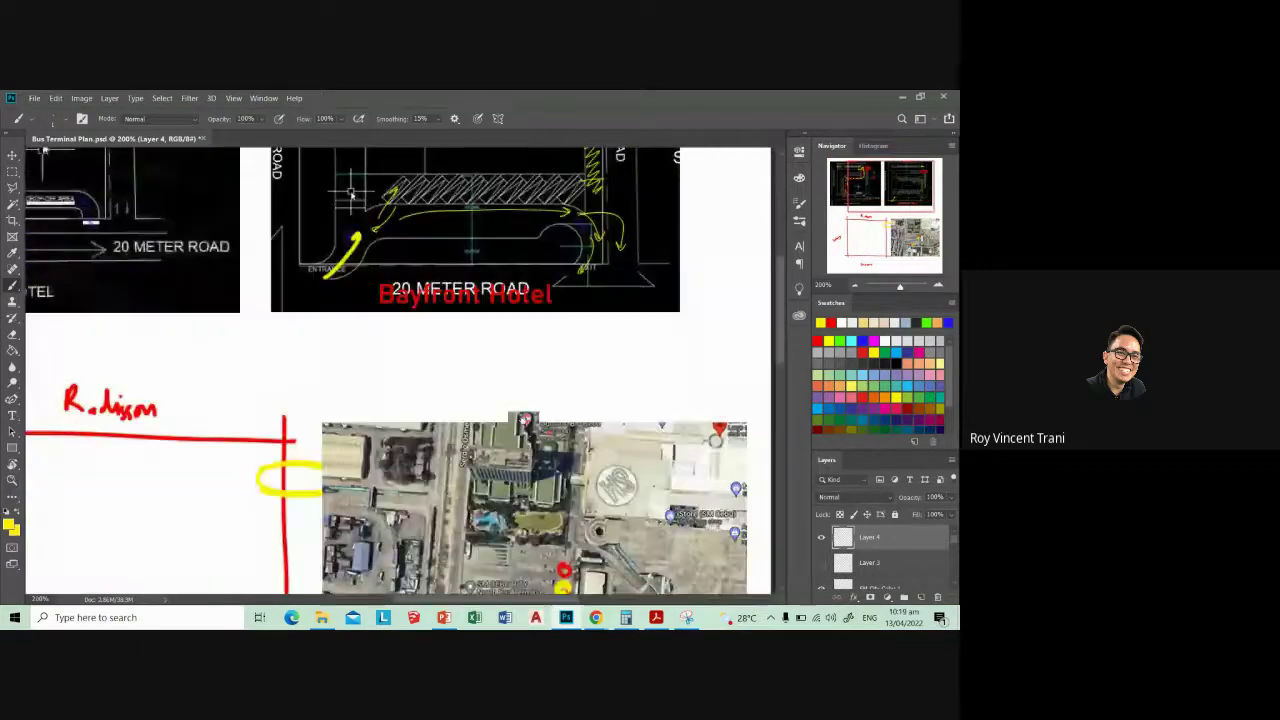
scroll(563, 308, "down", 3)
scroll(505, 378, "up", 2)
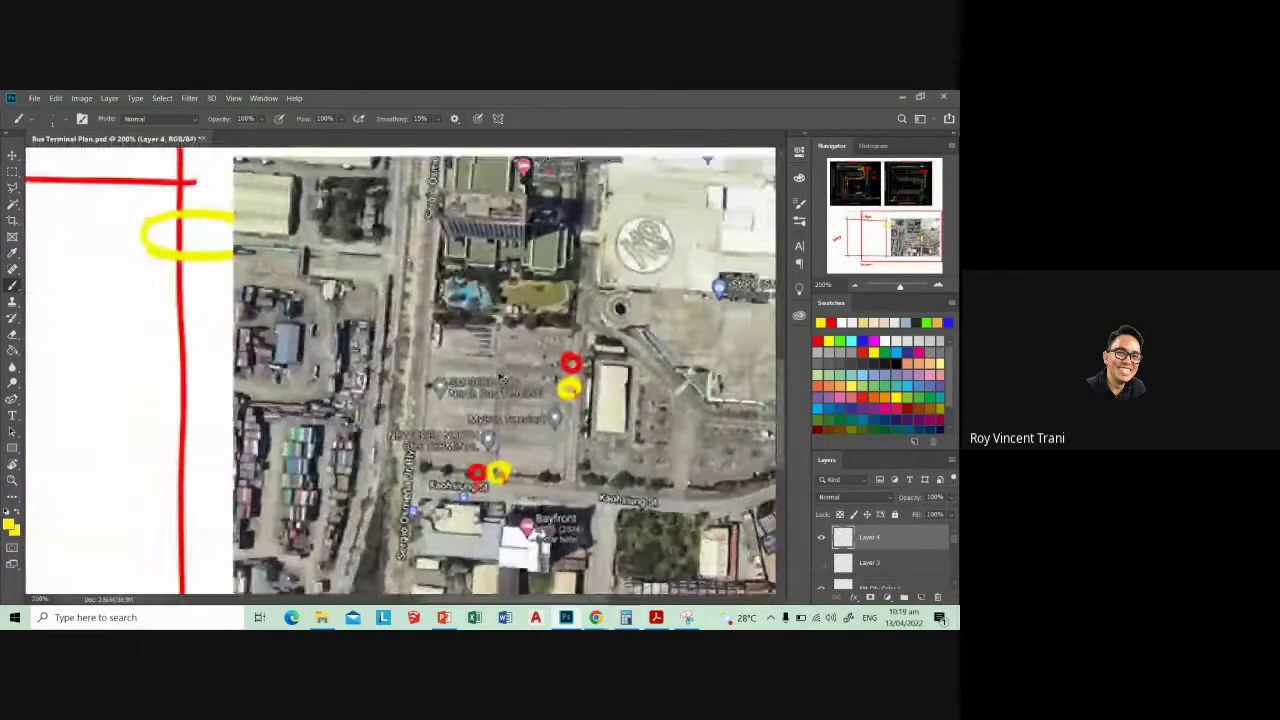
left_click(656, 617)
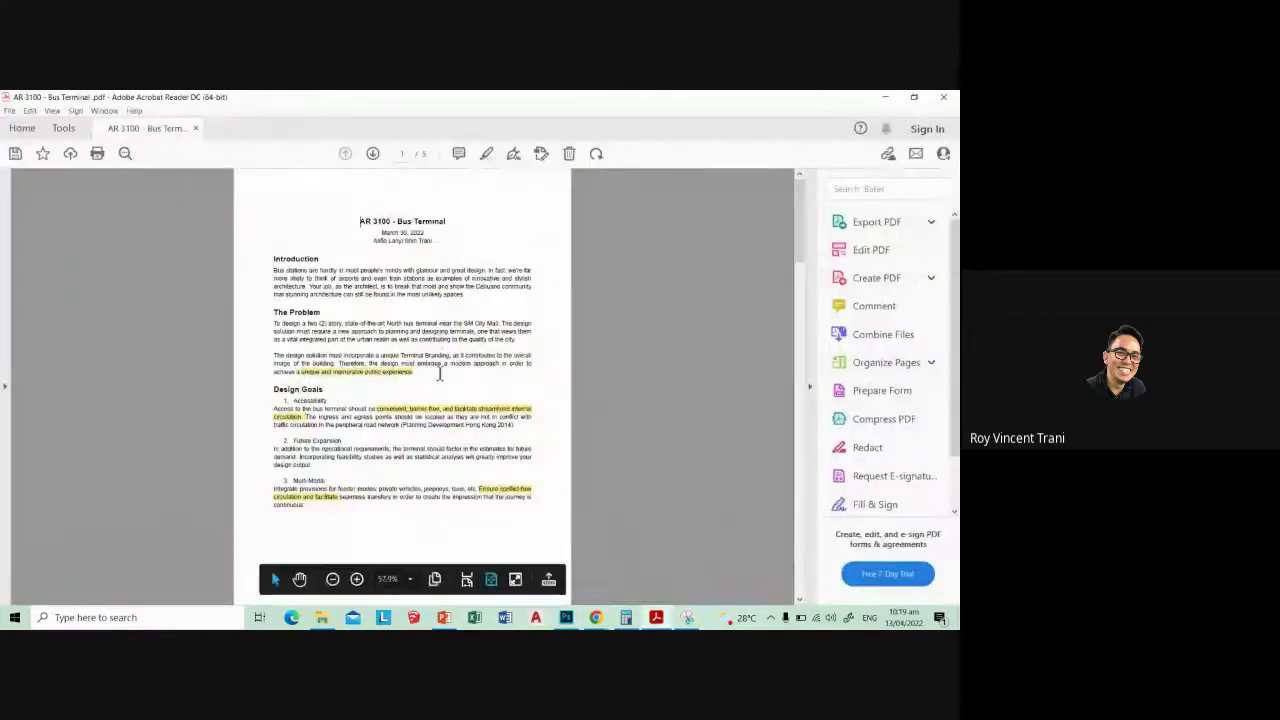
- Scroll the brief down through Design Goals to Multi-Modal, then minimize Acrobat Reader
scroll(452, 453, "up", 1)
scroll(452, 455, "up", 2)
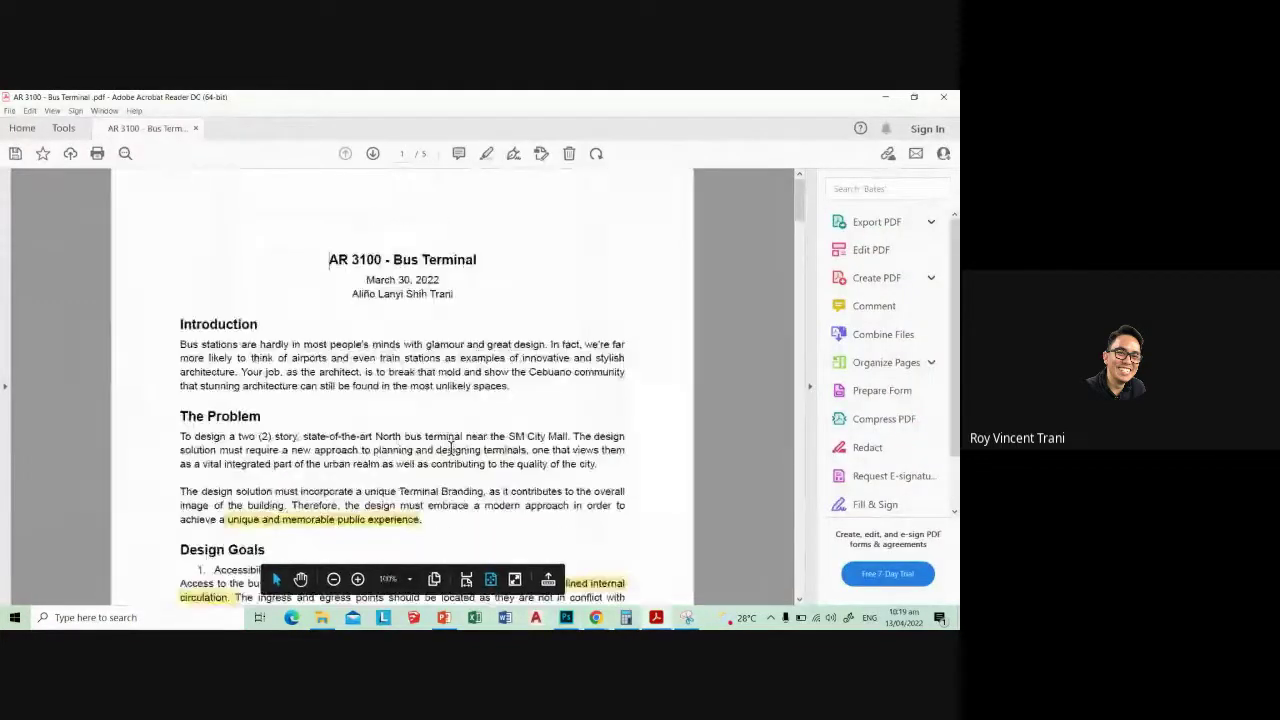
scroll(452, 455, "up", 1)
scroll(451, 459, "down", 1)
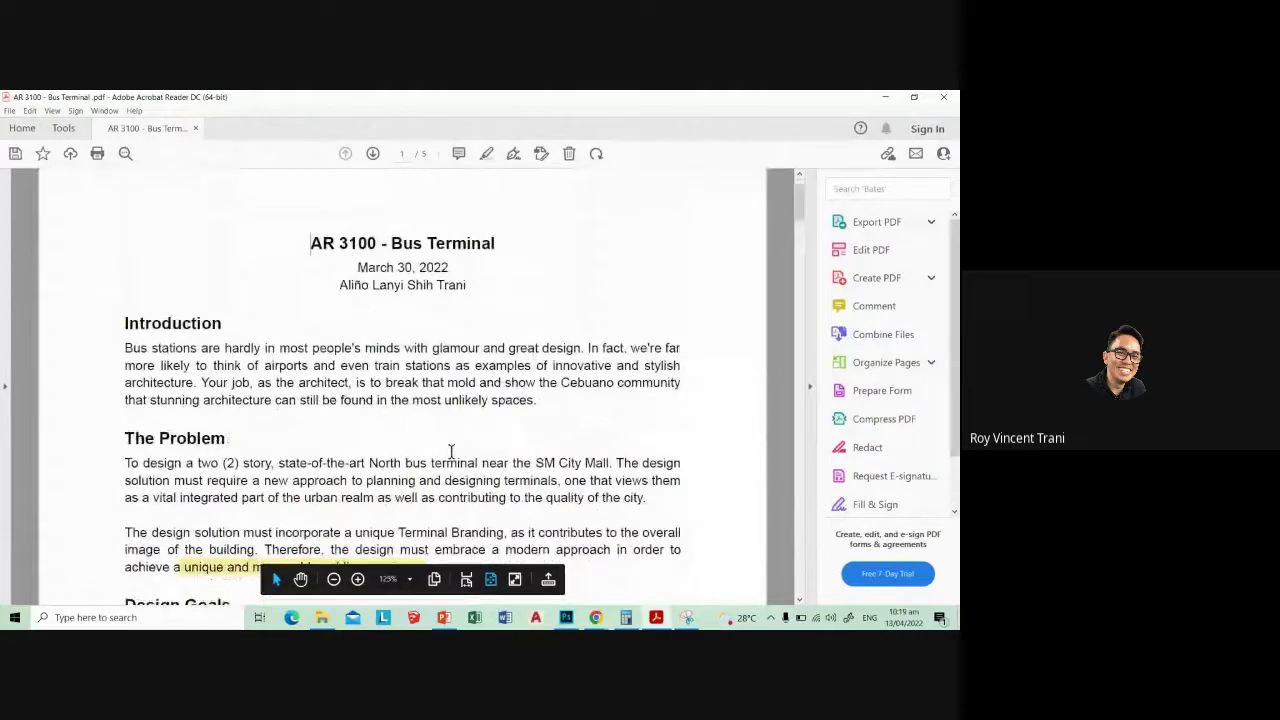
scroll(451, 459, "down", 1)
scroll(451, 459, "down", 1)
scroll(451, 459, "down", 1)
scroll(451, 459, "down", 1)
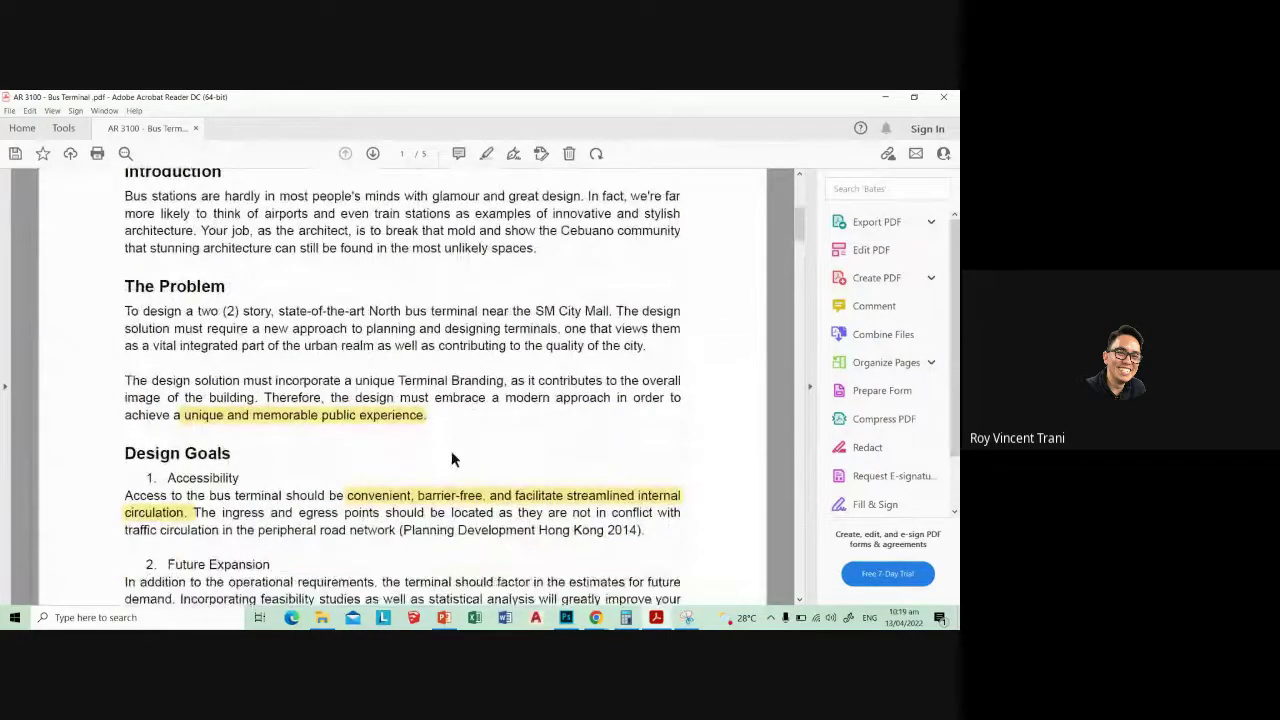
scroll(451, 459, "down", 2)
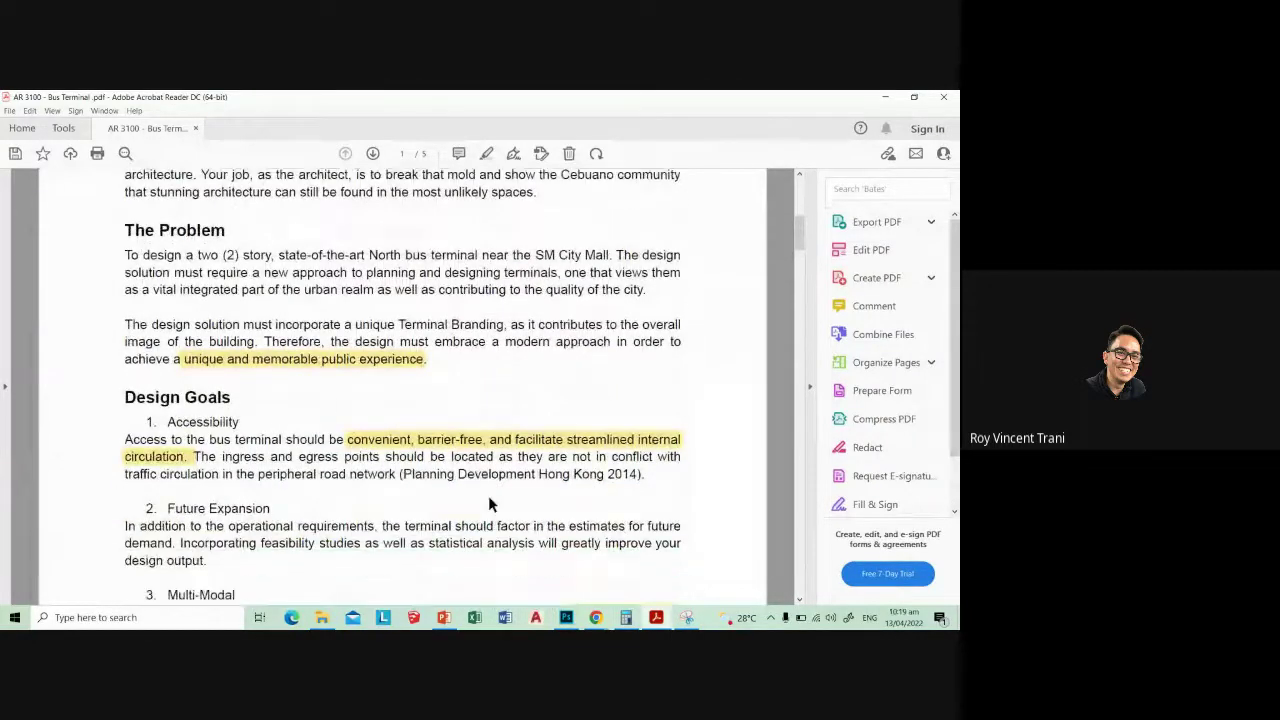
scroll(495, 495, "down", 1)
scroll(502, 480, "down", 1)
scroll(502, 460, "down", 1)
scroll(502, 460, "down", 1)
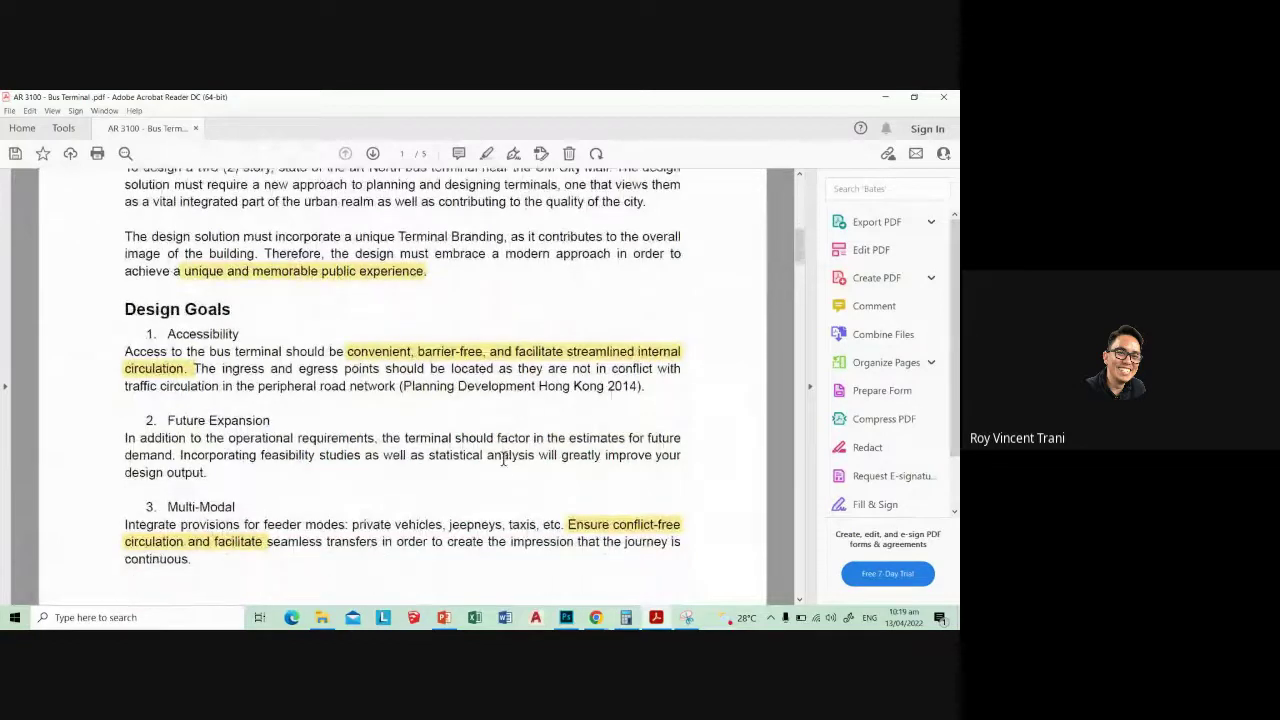
scroll(505, 466, "down", 1)
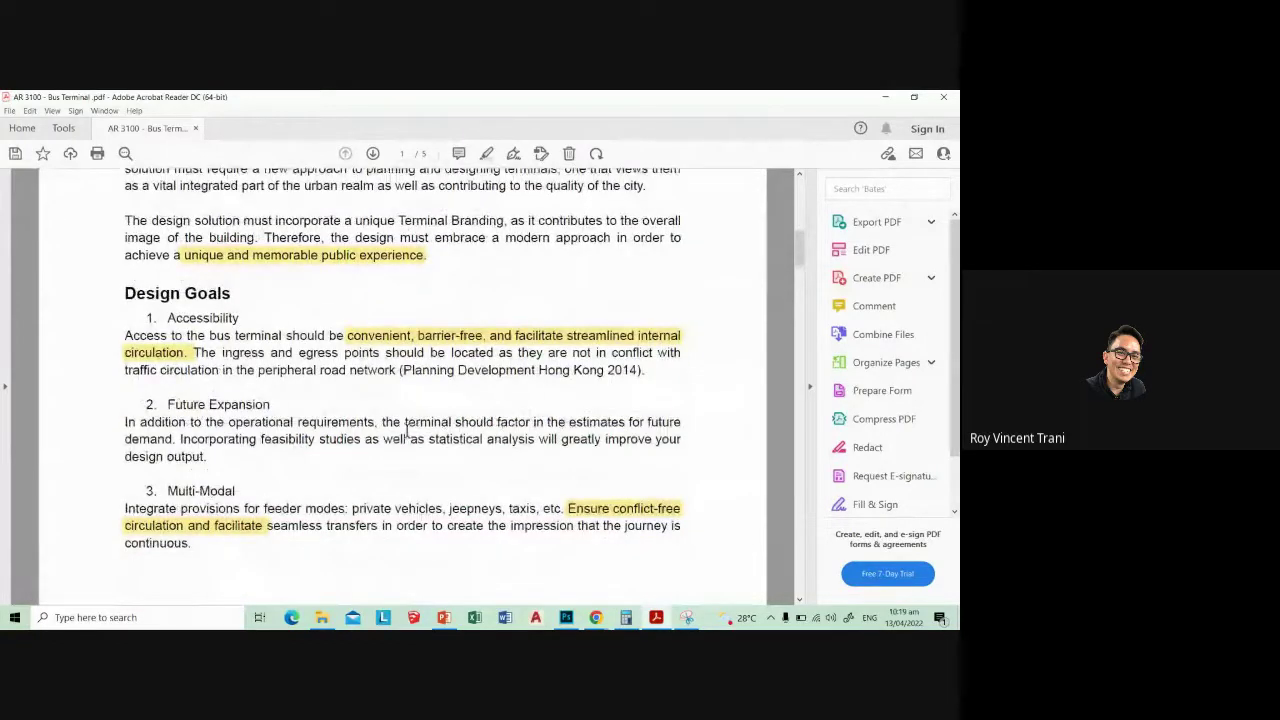
left_click(885, 97)
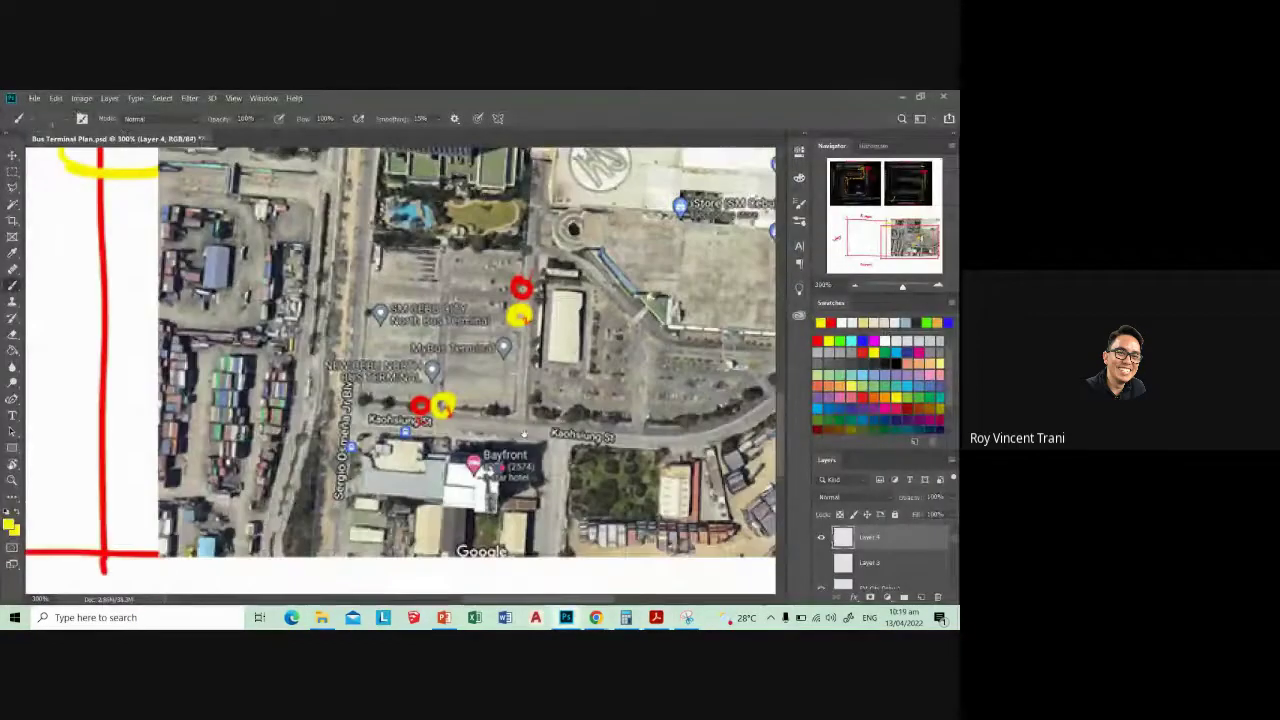
- Paint a yellow path linking the two yellow markers and start a red path from the upper red marker
scroll(400, 370, "up", 2)
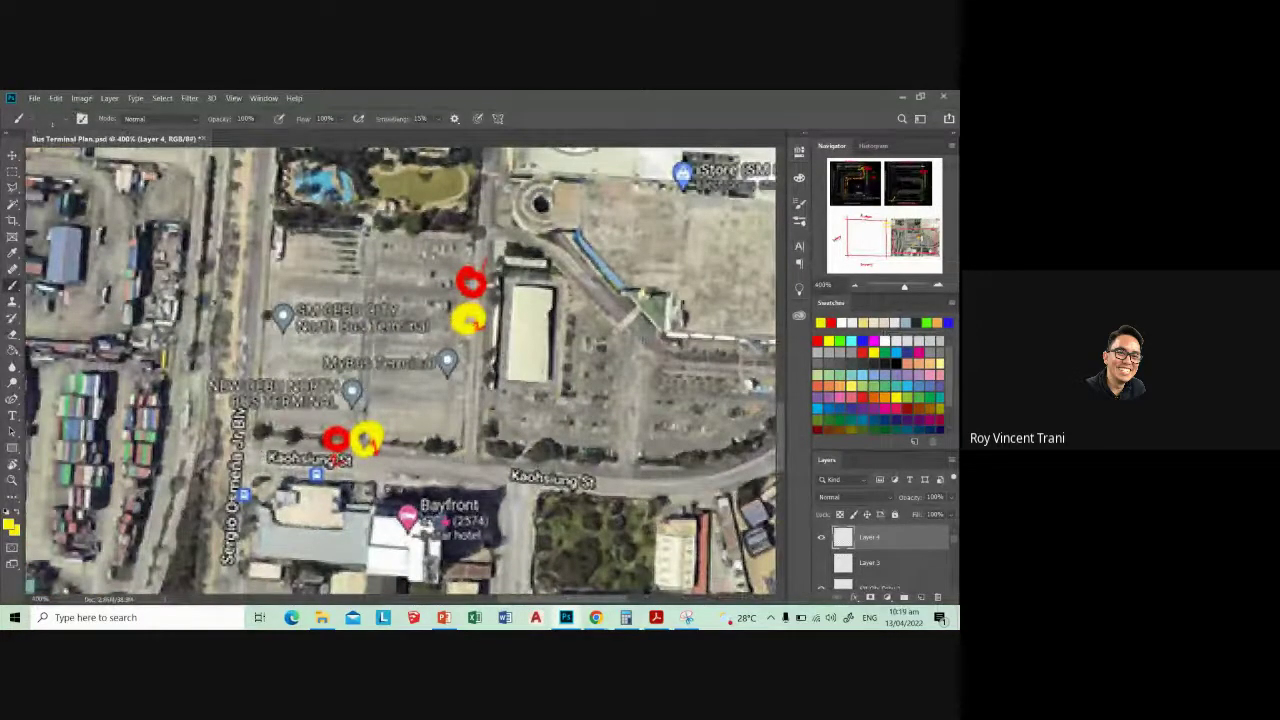
left_click(826, 340)
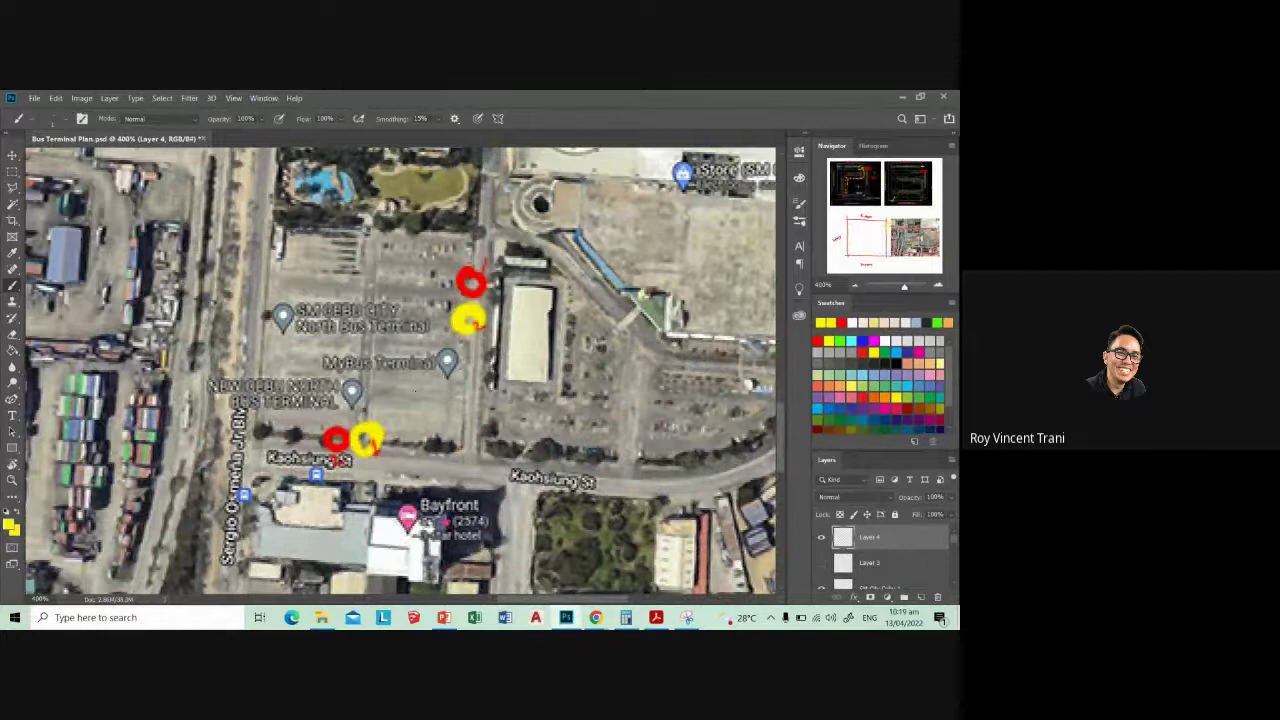
left_click_drag(364, 424, 456, 316)
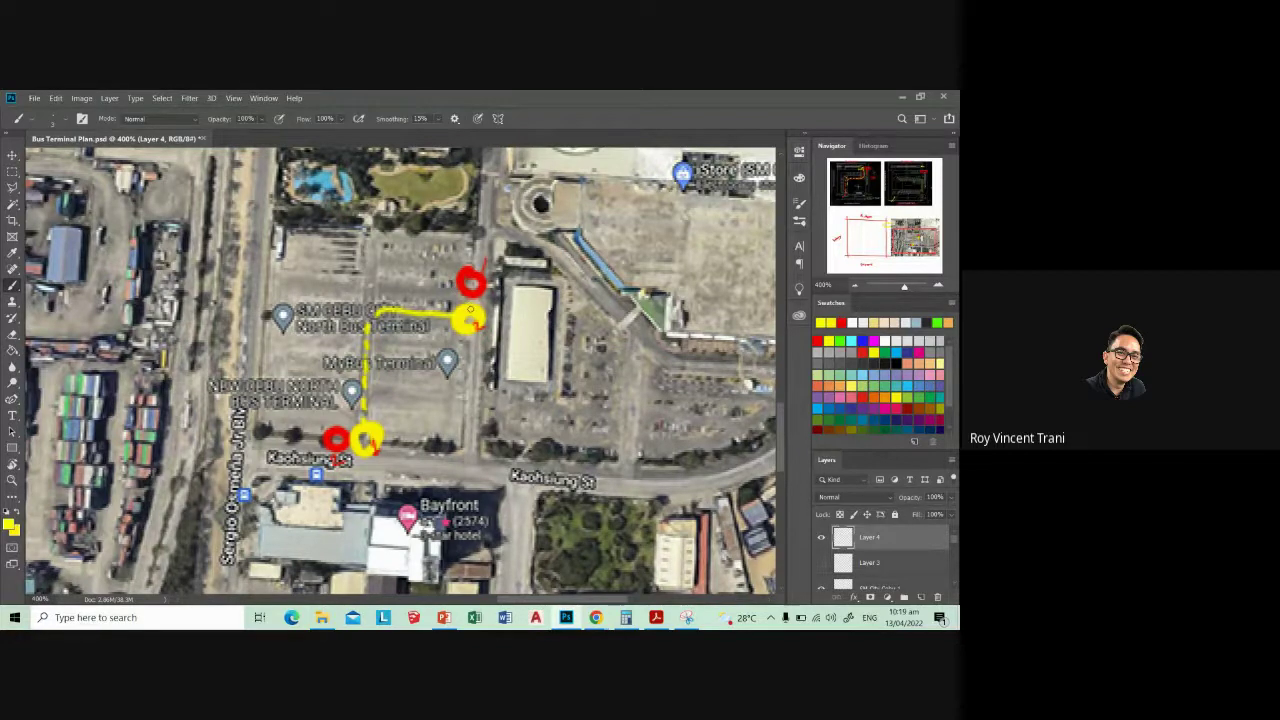
left_click(840, 321)
mouse_move(437, 285)
left_mouse_down()
mouse_move(451, 283)
mouse_move(356, 302)
mouse_move(348, 410)
left_mouse_up()
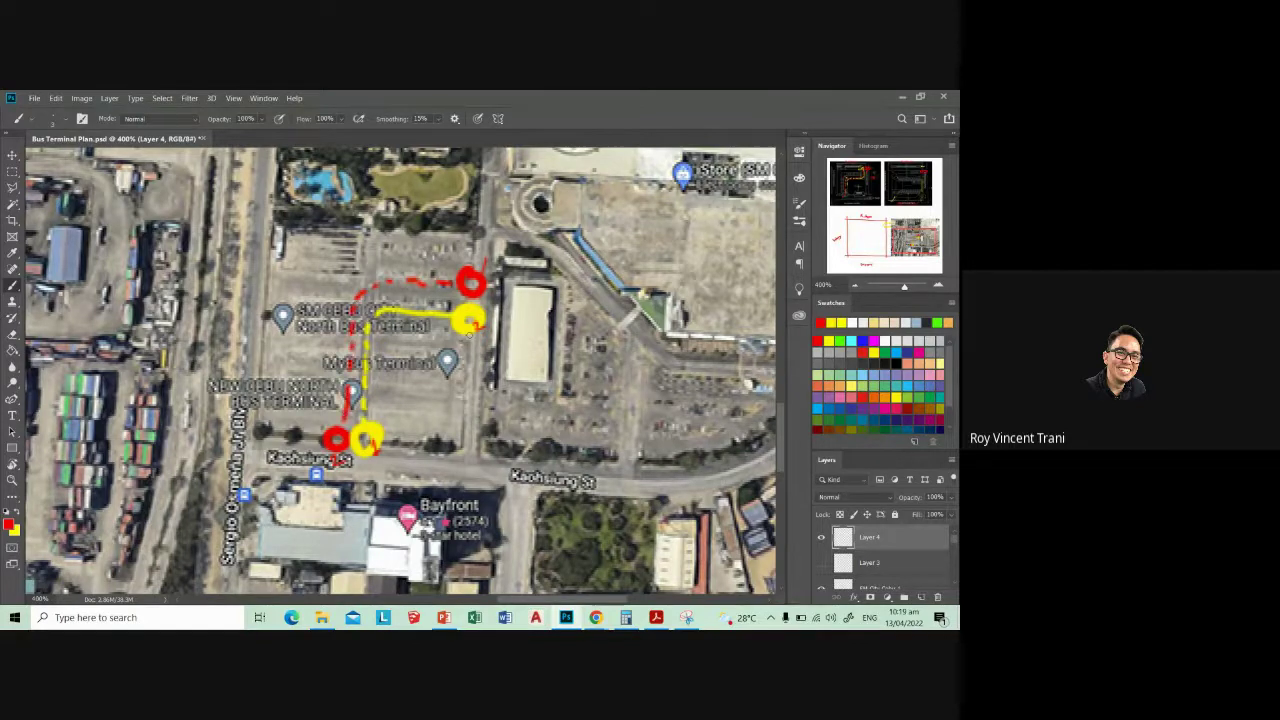
- Undo the red and yellow path strokes, then redraw red route strokes out from both red markers
key("ctrl+z")
key("ctrl+z")
key("ctrl+z")
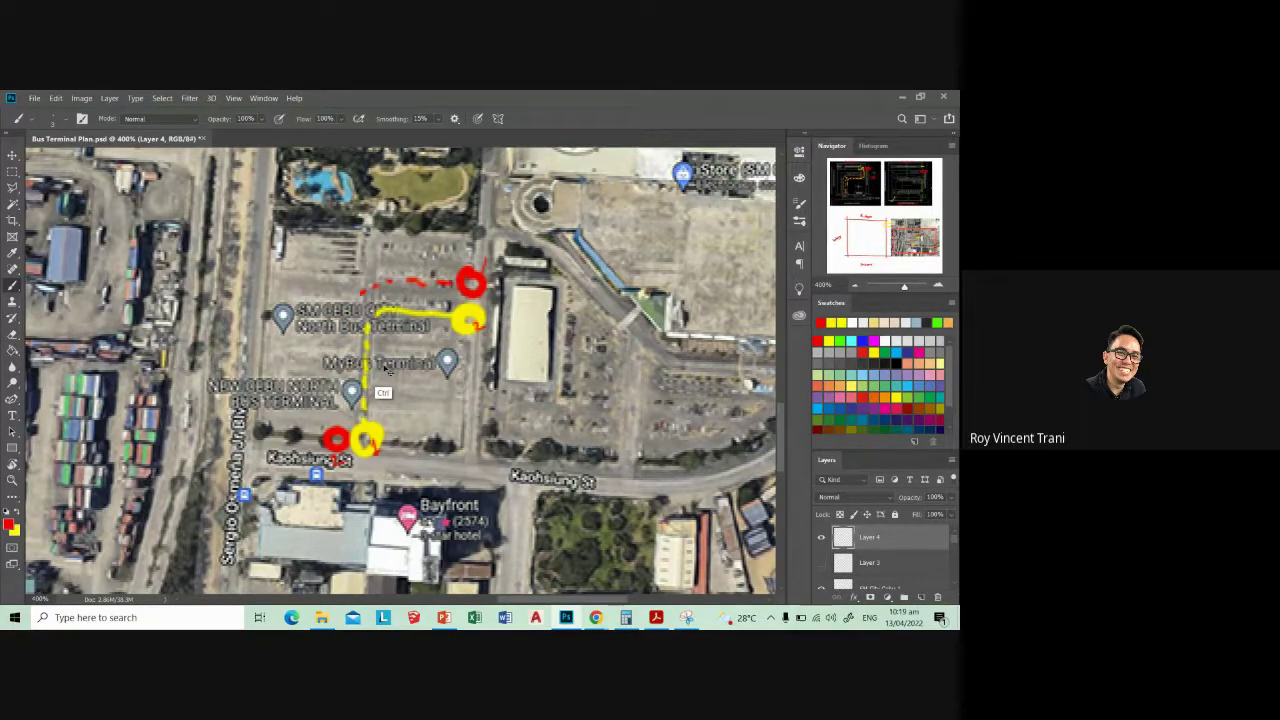
key("ctrl+z")
key("ctrl+z")
key("ctrl+z")
key("ctrl+z")
key("ctrl+z")
key("ctrl+z")
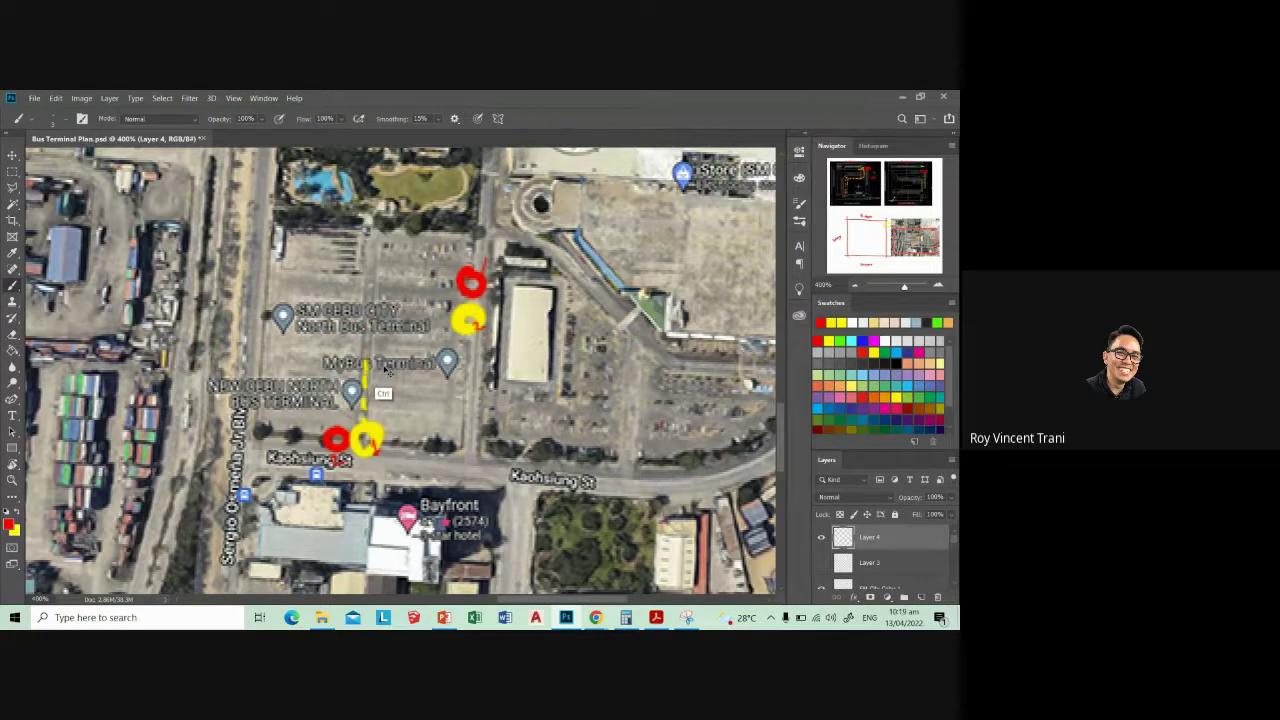
key("ctrl+z")
key("ctrl+z")
key("ctrl+z")
mouse_move(460, 284)
left_mouse_down()
mouse_move(411, 280)
mouse_move(428, 328)
left_mouse_up()
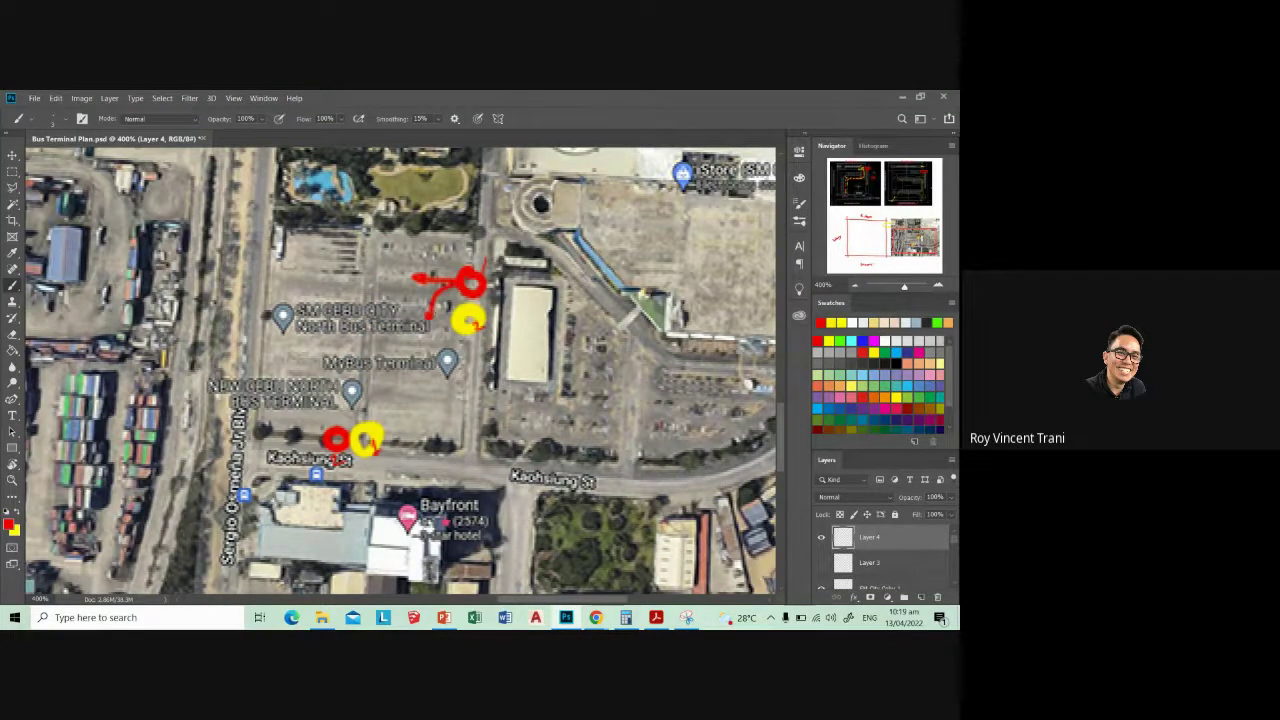
mouse_move(342, 424)
left_mouse_down()
mouse_move(373, 402)
mouse_move(342, 354)
left_mouse_up()
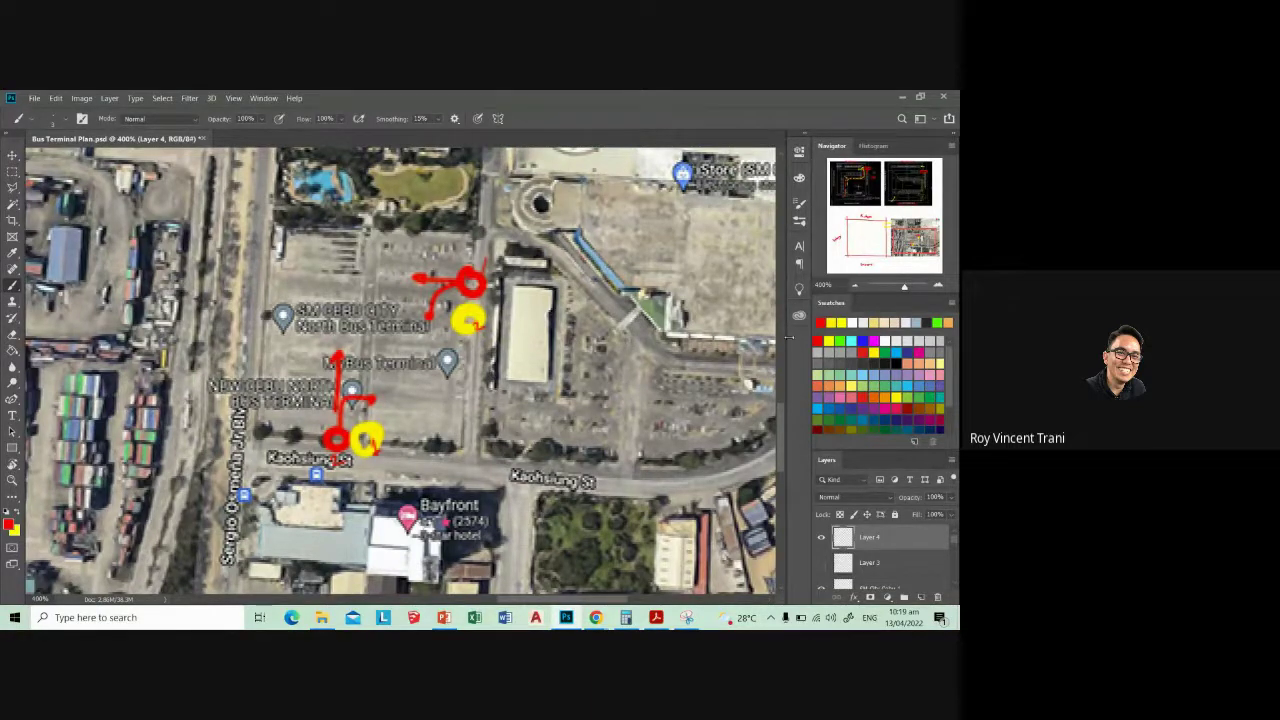
- Paint red loops around the terminal lot, undo them, and redraw the red route along the top and west side
left_click_drag(430, 362, 425, 365)
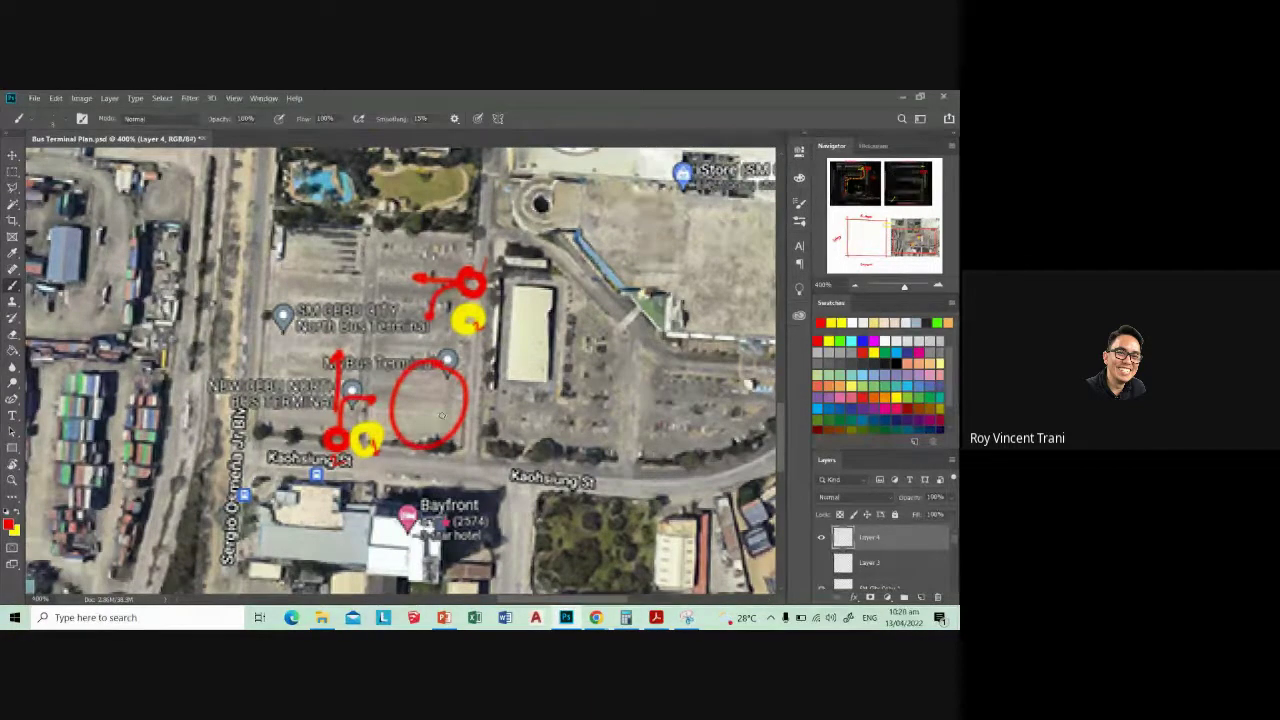
mouse_move(300, 258)
left_mouse_down()
mouse_move(308, 410)
mouse_move(380, 270)
left_mouse_up()
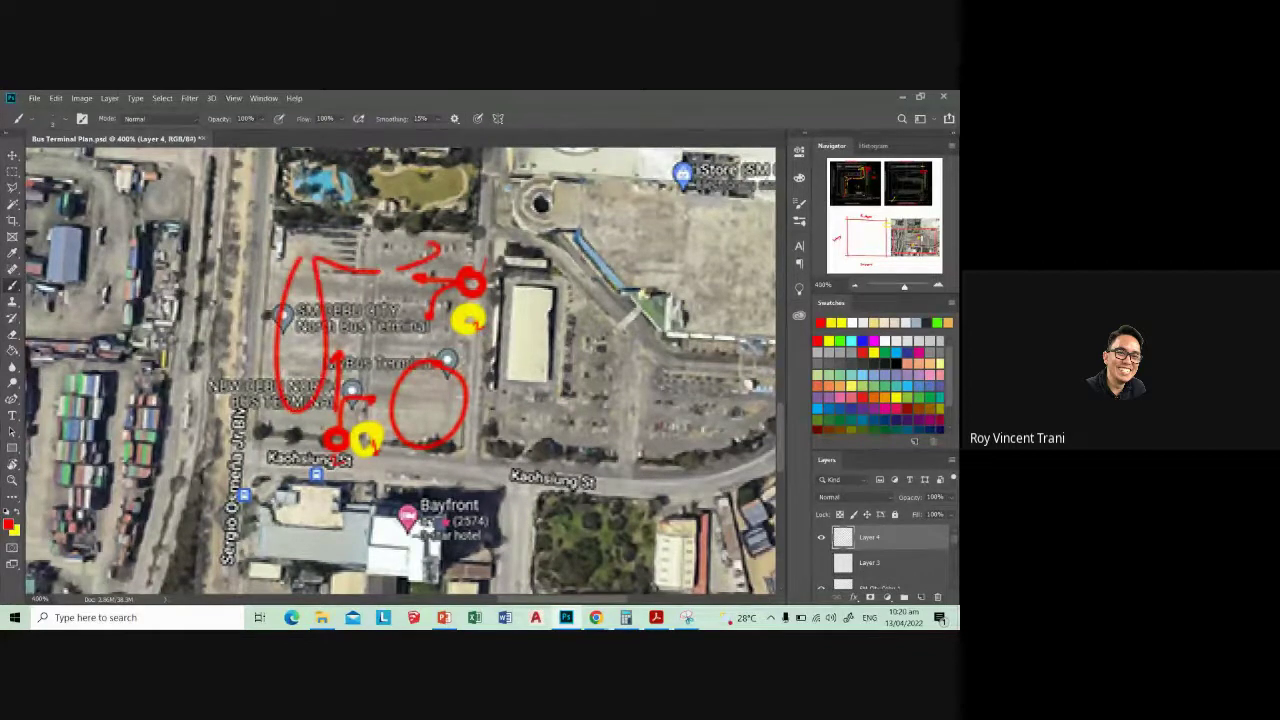
key("ctrl+z")
key("ctrl+z")
key("ctrl+z")
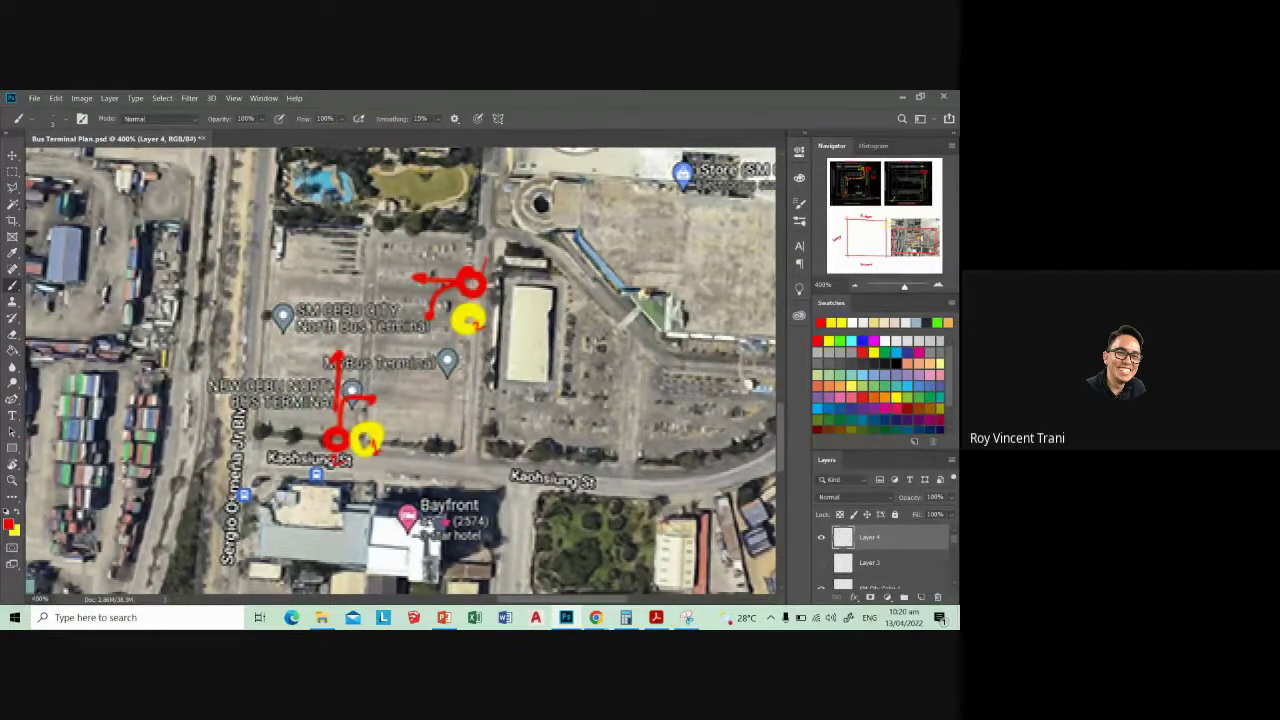
mouse_move(410, 344)
left_mouse_down()
mouse_move(390, 354)
mouse_move(425, 440)
mouse_move(460, 360)
mouse_move(398, 348)
left_mouse_up()
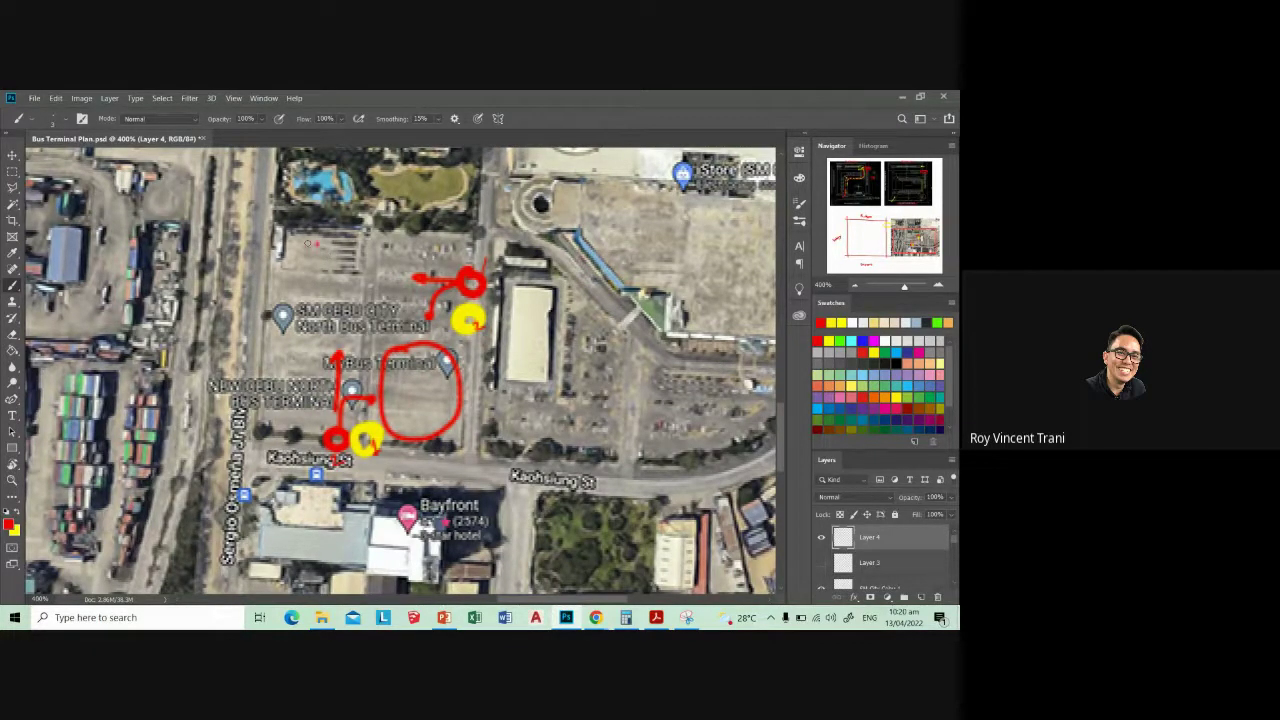
mouse_move(316, 242)
left_mouse_down()
mouse_move(285, 425)
mouse_move(370, 270)
mouse_move(445, 272)
mouse_move(400, 240)
mouse_move(292, 238)
left_mouse_up()
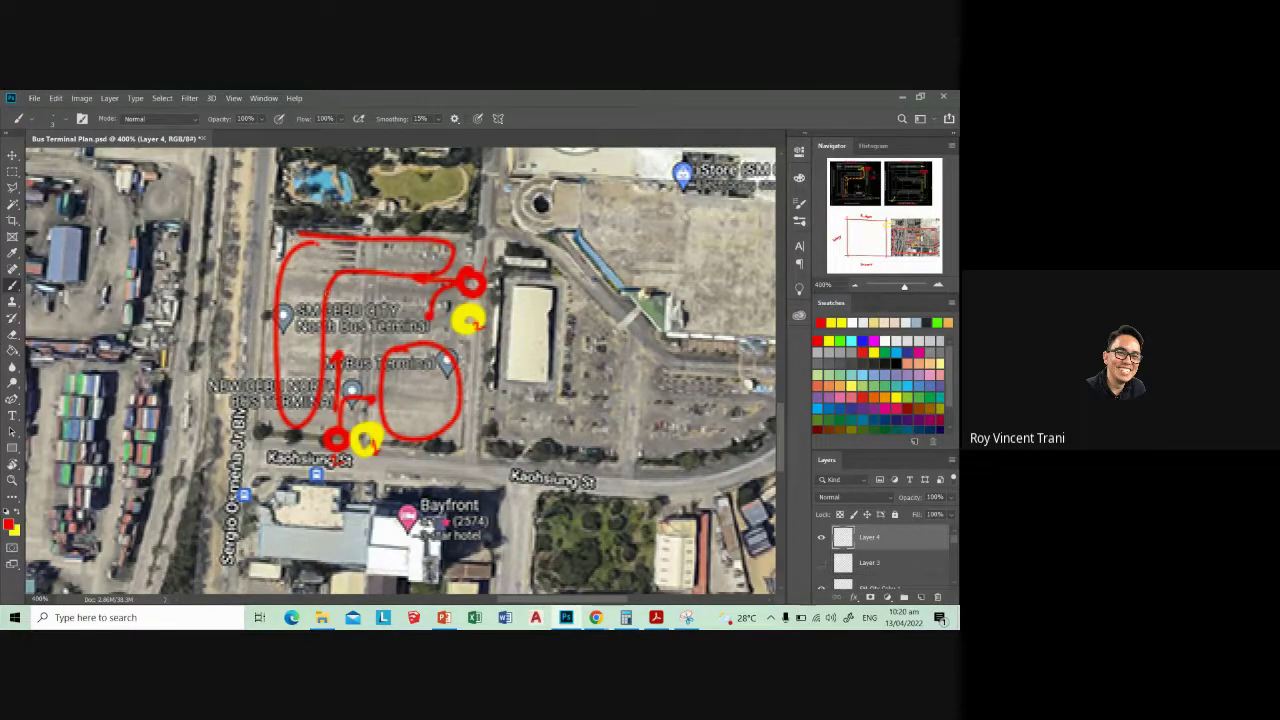
key("ctrl+z")
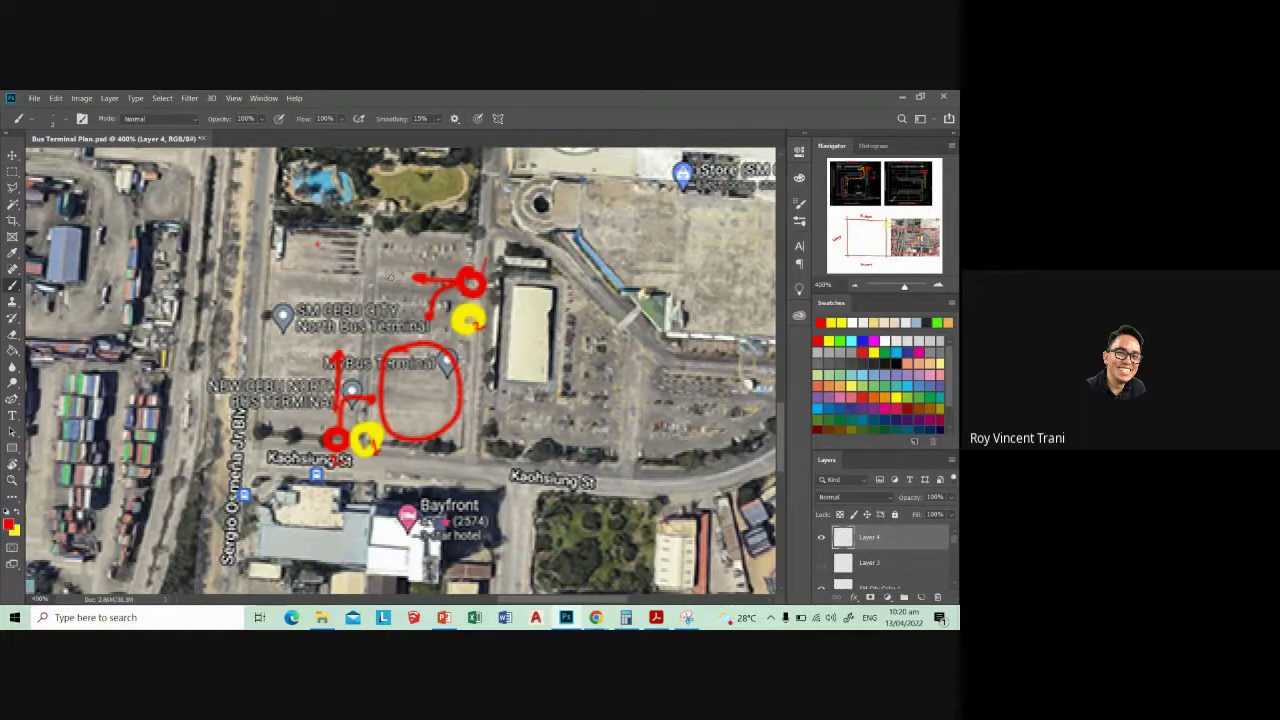
mouse_move(318, 243)
left_mouse_down()
mouse_move(280, 296)
mouse_move(278, 408)
mouse_move(318, 392)
mouse_move(328, 272)
mouse_move(450, 252)
mouse_move(395, 272)
mouse_move(336, 266)
mouse_move(338, 316)
left_mouse_up()
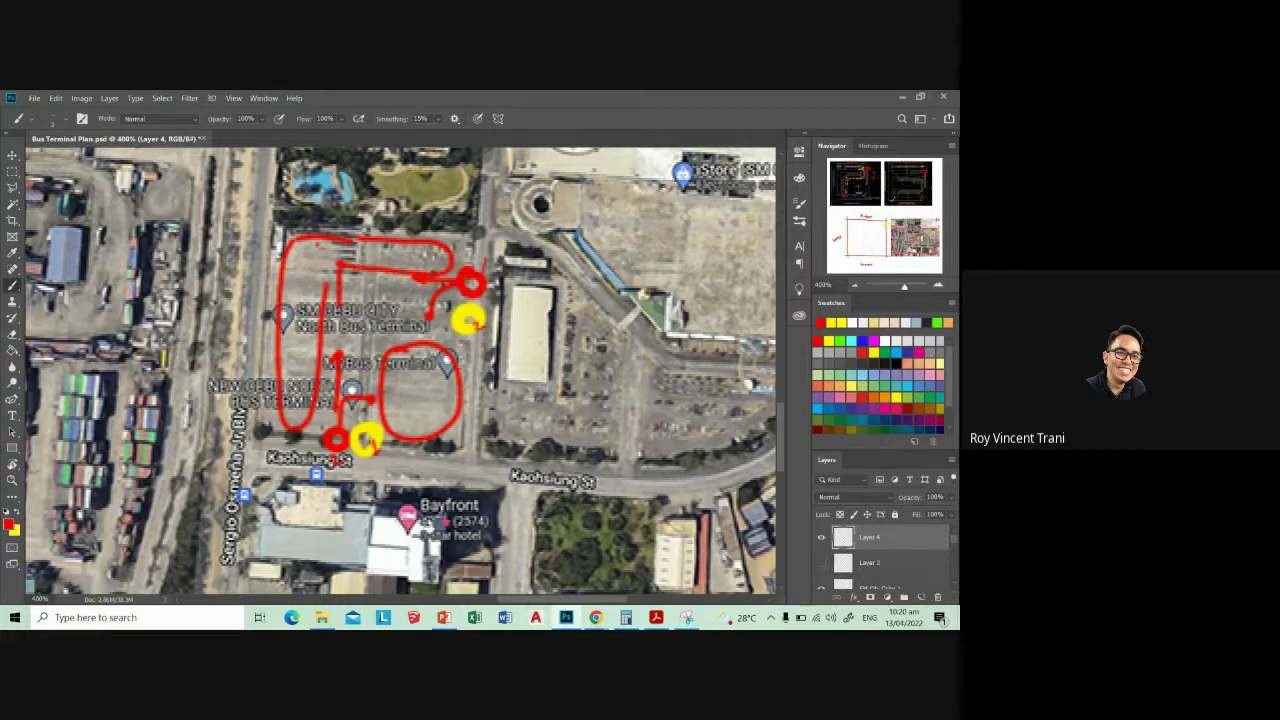
- Erase the stray inner red stroke, extend the route down from the top-right loop, and erase the old end marker
key("e")
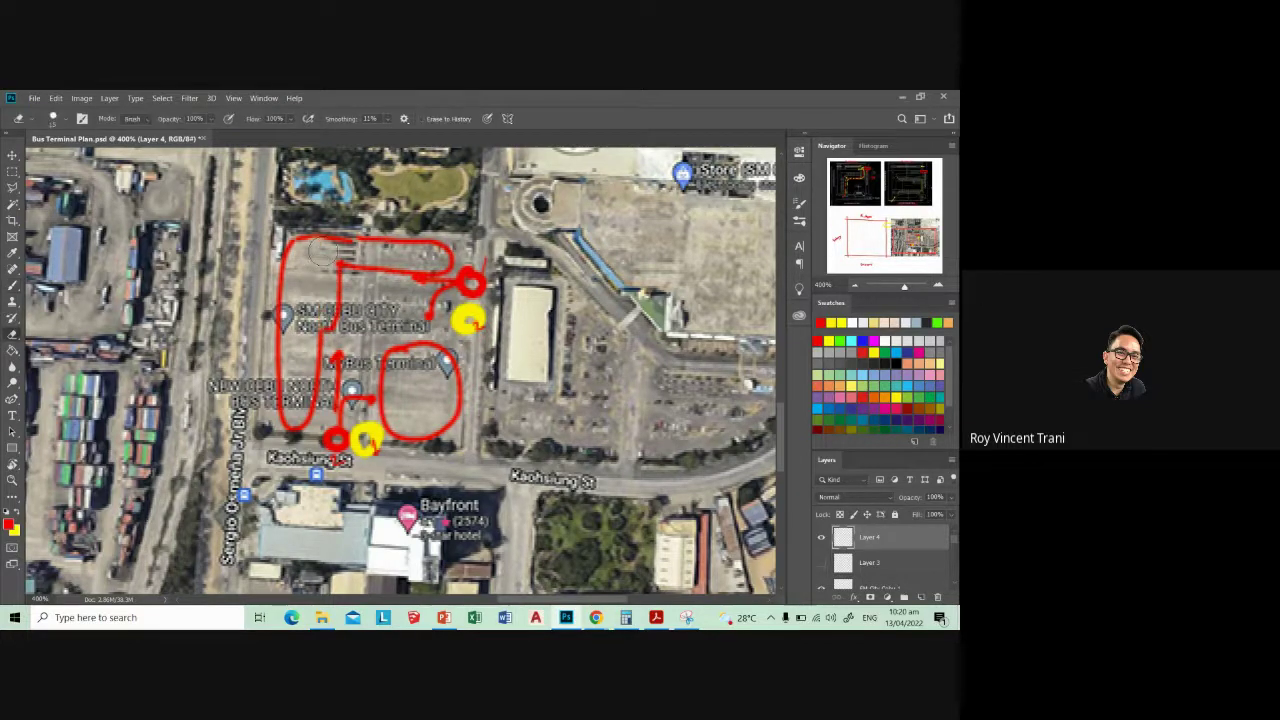
mouse_move(323, 250)
left_mouse_down()
mouse_move(425, 262)
mouse_move(440, 285)
mouse_move(330, 275)
mouse_move(383, 263)
left_mouse_up()
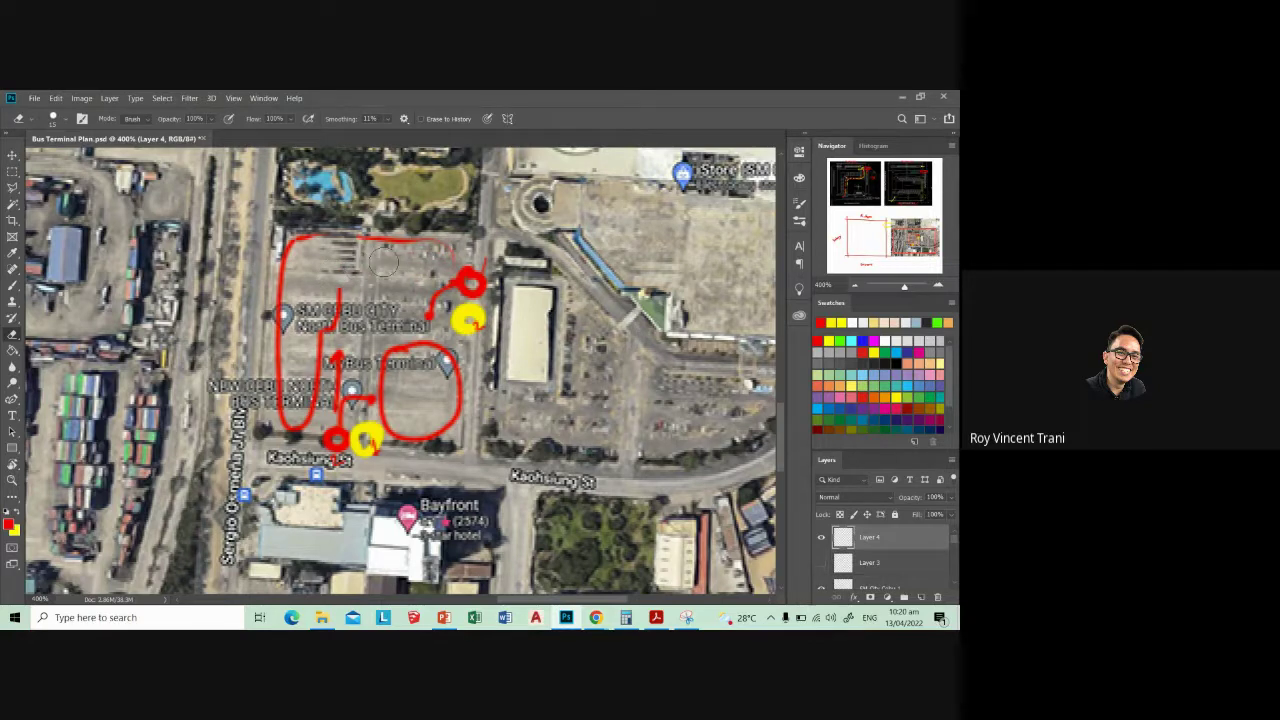
key("b")
mouse_move(455, 240)
left_mouse_down()
mouse_move(390, 285)
mouse_move(336, 285)
left_mouse_up()
key("e")
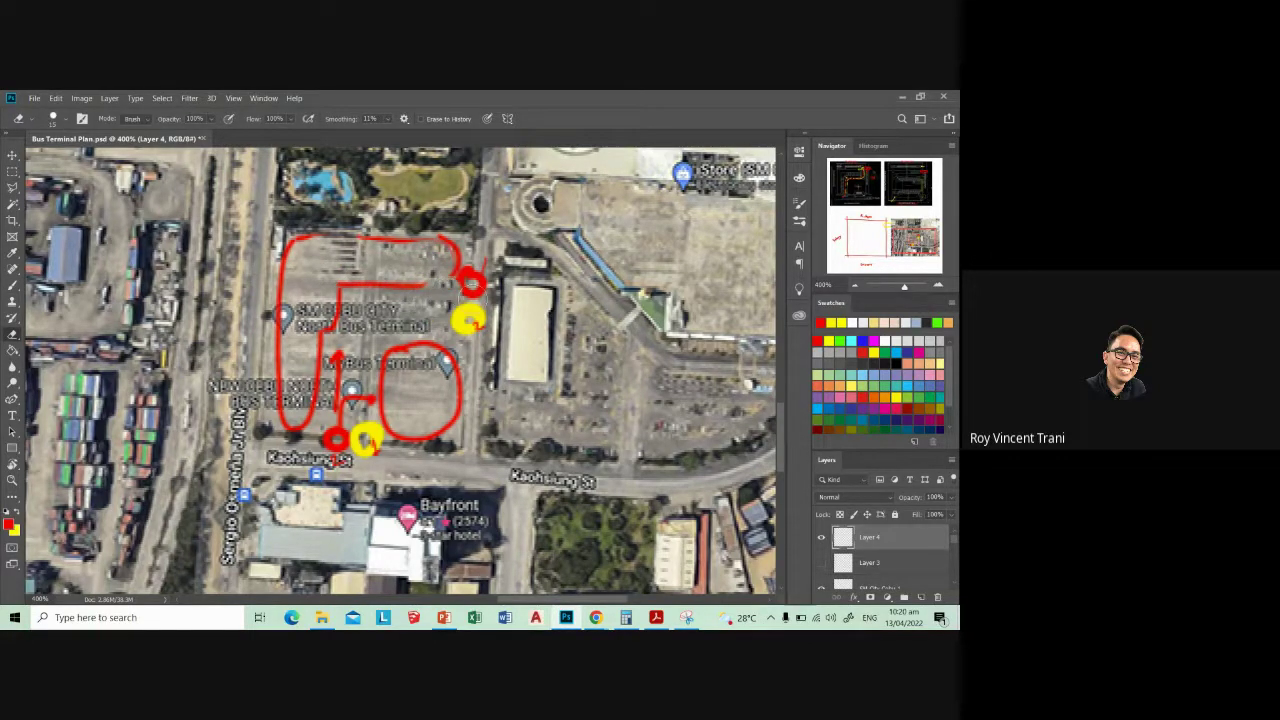
key("b")
key("e")
mouse_move(458, 256)
left_mouse_down()
mouse_move(472, 286)
mouse_move(415, 284)
left_mouse_up()
key("b")
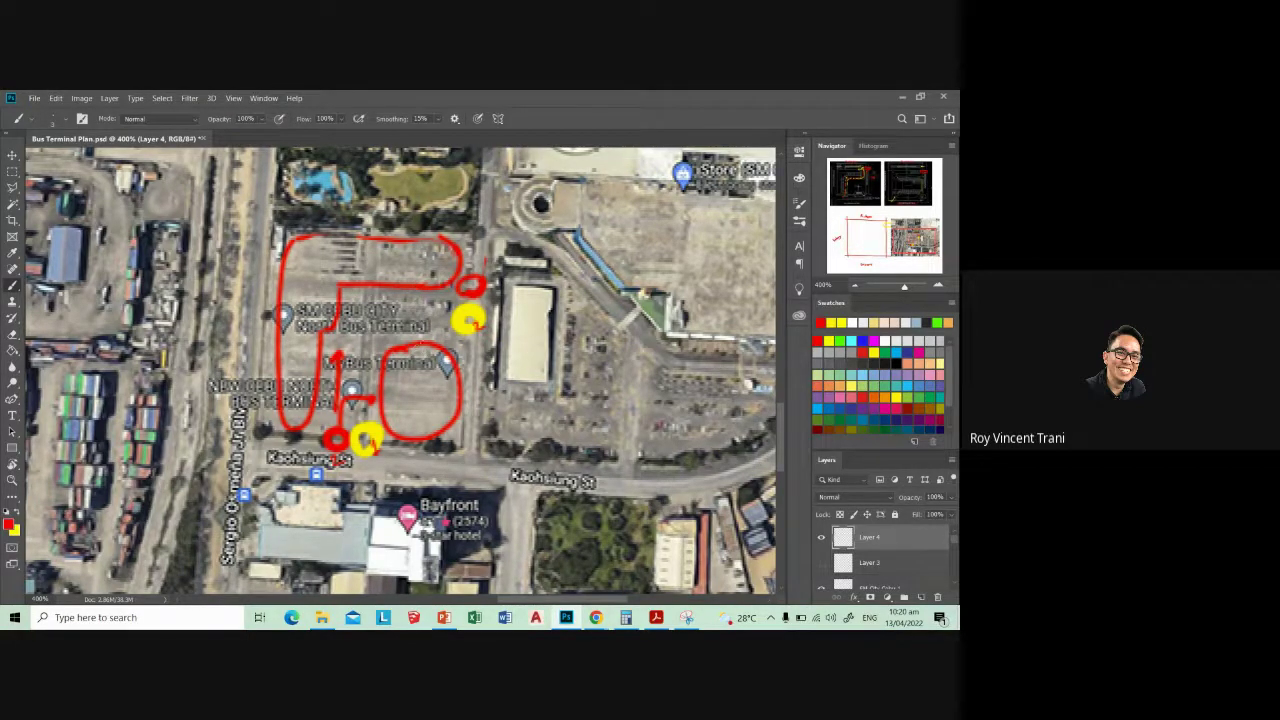
- Erase the inner red line, close the left red route into an oval, and erase the red loop around the lot
key("e")
left_click_drag(345, 285, 335, 345)
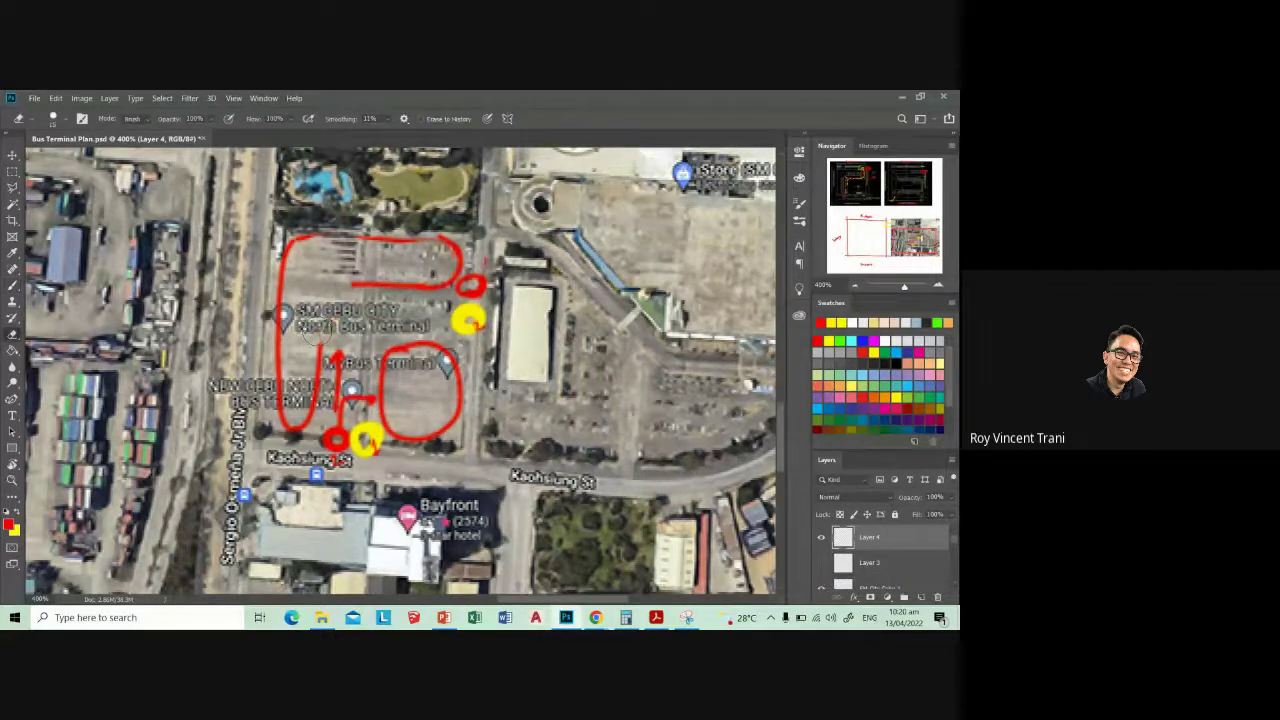
key("b")
left_click_drag(320, 236, 316, 386)
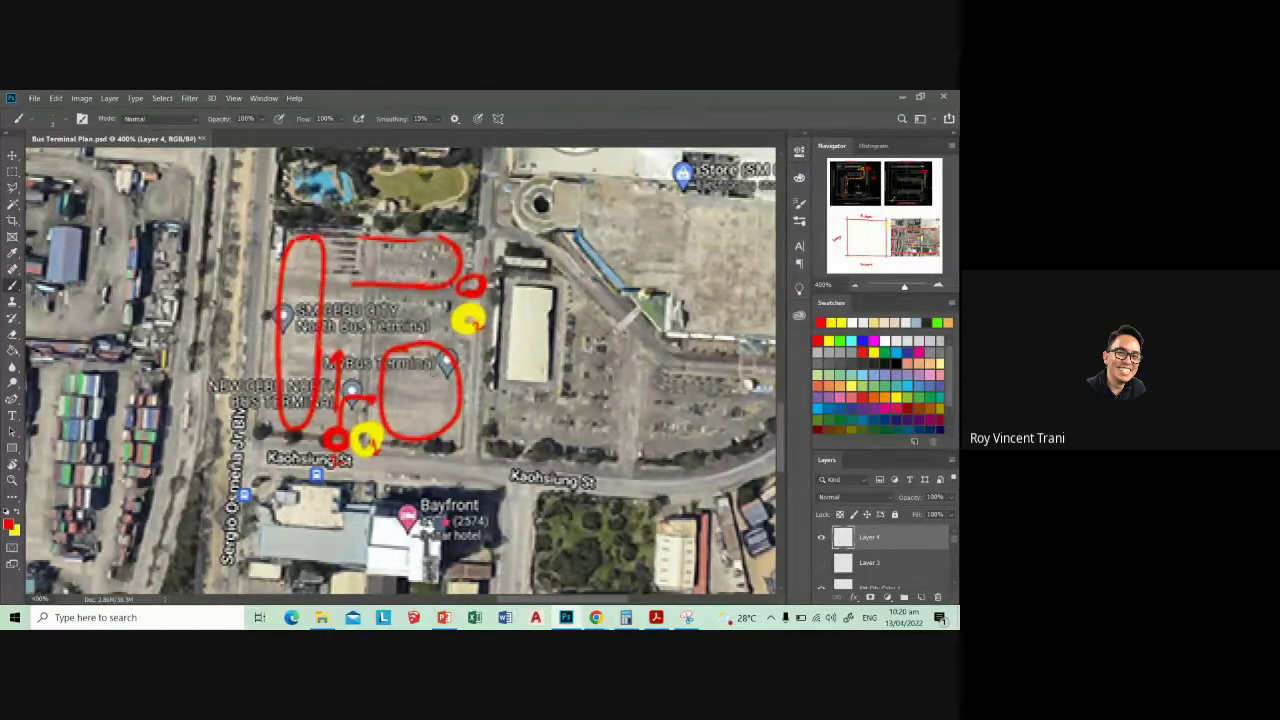
key("e")
mouse_move(460, 345)
left_mouse_down()
mouse_move(385, 365)
mouse_move(460, 440)
left_mouse_up()
mouse_move(375, 400)
left_mouse_down()
mouse_move(440, 383)
mouse_move(440, 428)
left_mouse_up()
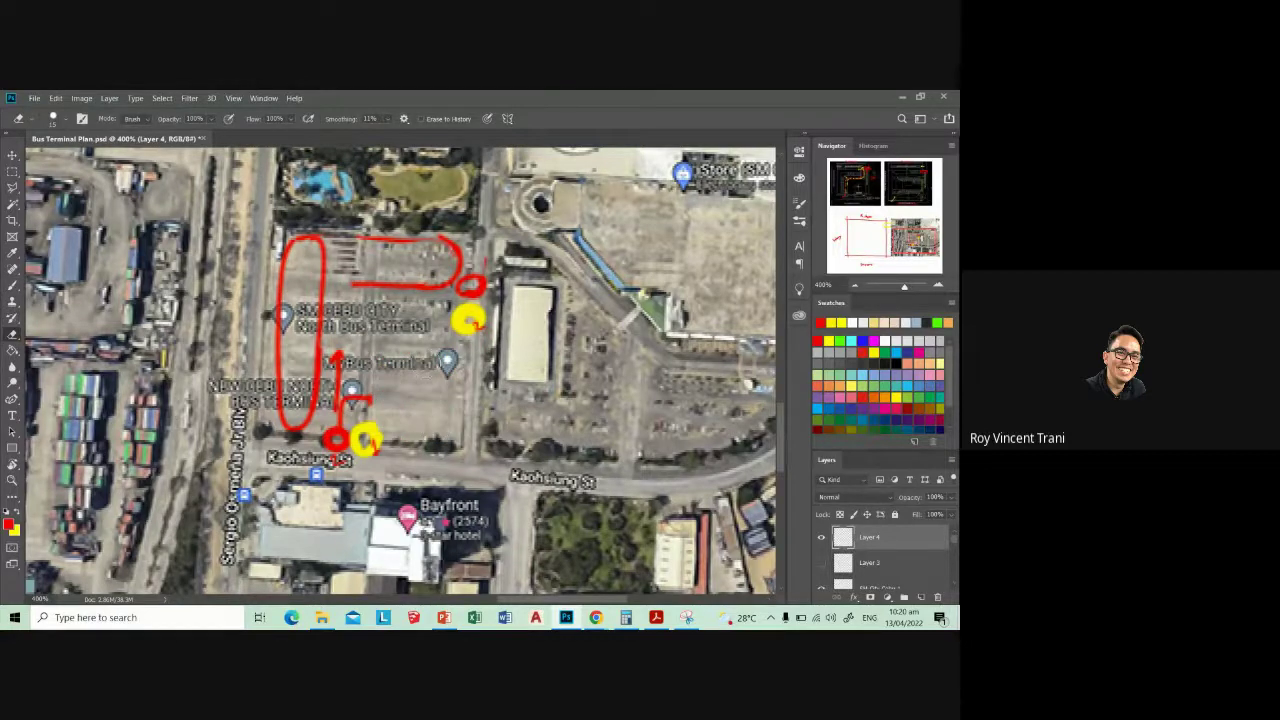
key("b")
left_click(830, 322)
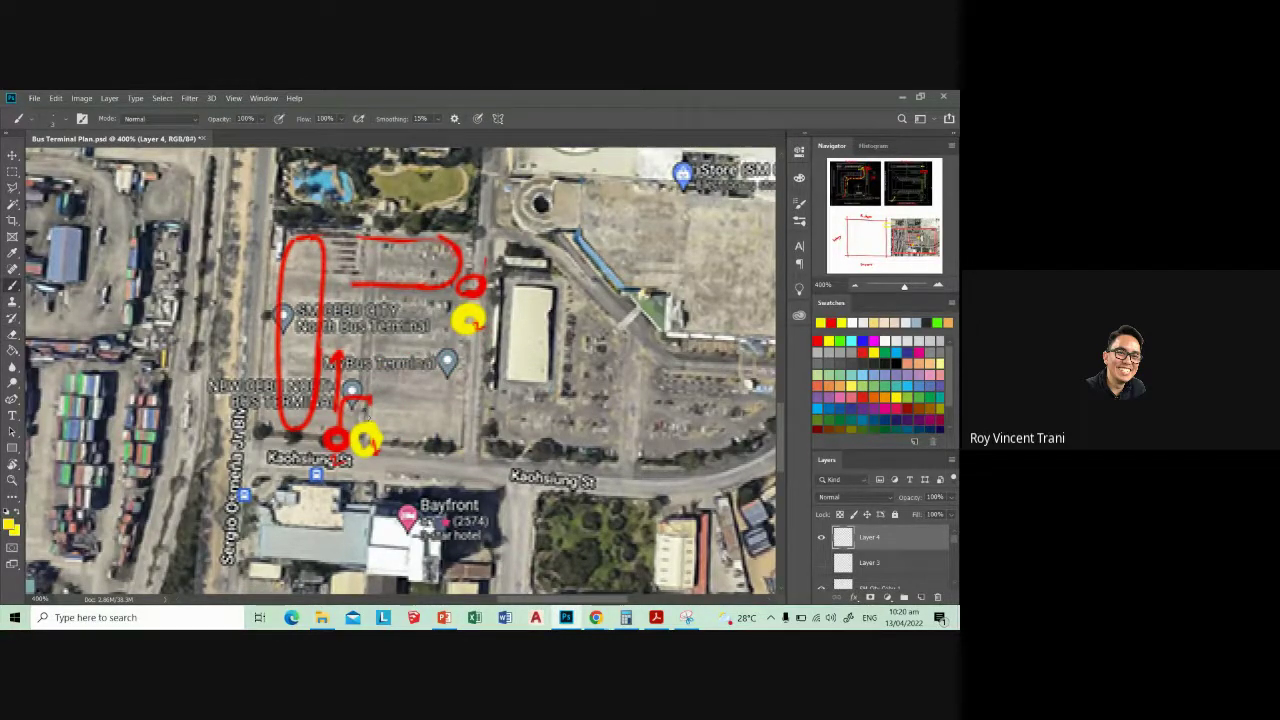
- Paint a yellow route linking the two yellow markers and ring the Bus Terminal lot in blue
mouse_move(372, 428)
left_mouse_down()
mouse_move(372, 336)
mouse_move(455, 324)
left_mouse_up()
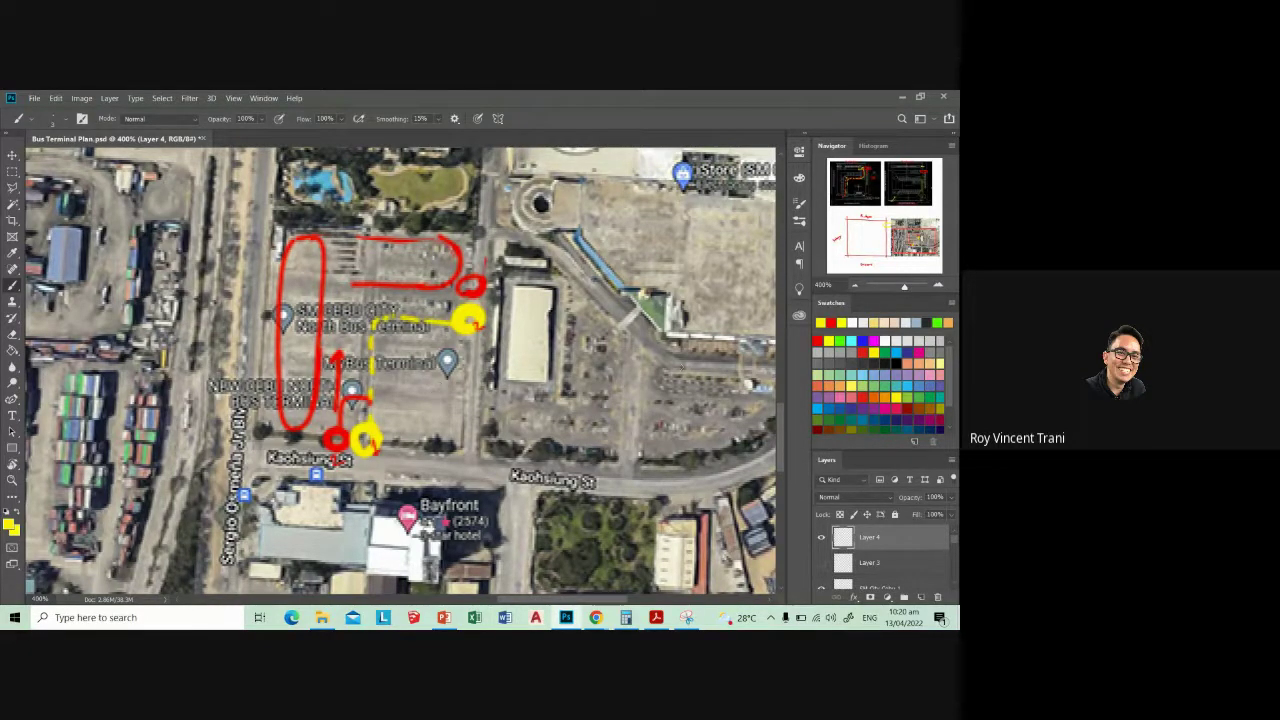
left_click(830, 322)
left_click(840, 408)
mouse_move(424, 338)
left_mouse_down()
mouse_move(396, 430)
mouse_move(453, 346)
mouse_move(406, 340)
left_mouse_up()
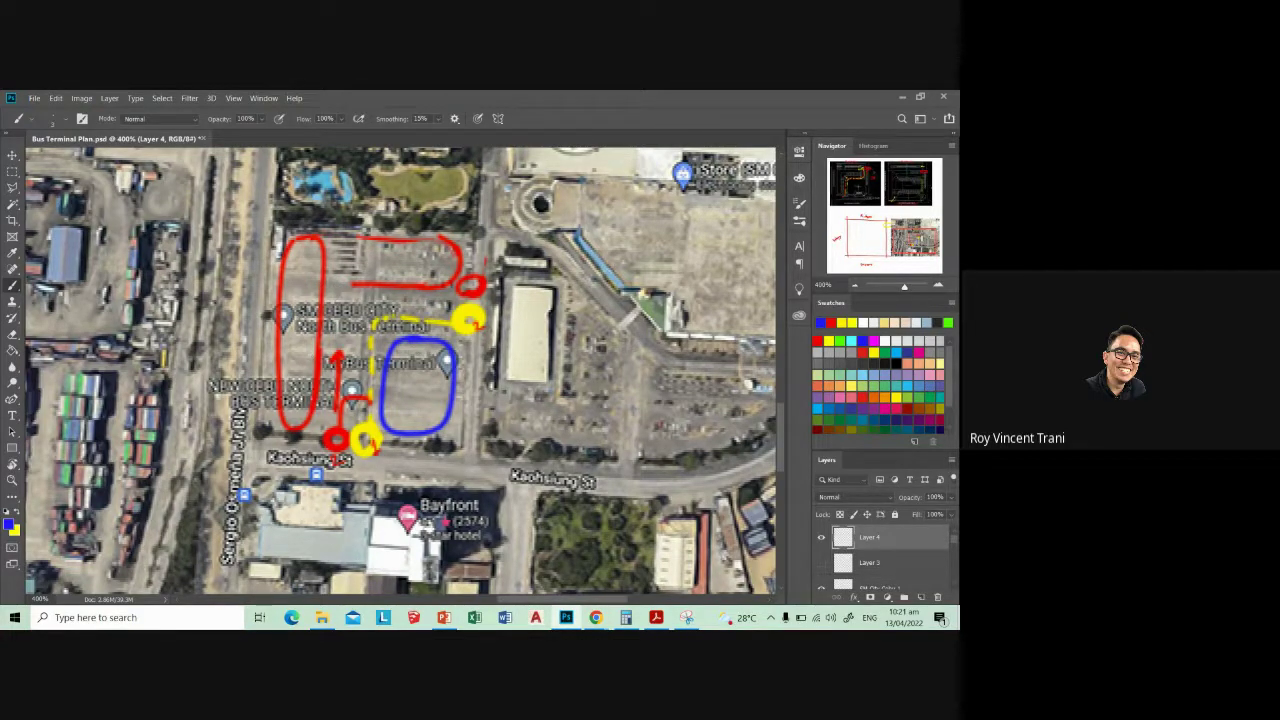
- Erase the red loop strokes and repaint the loop down the west side and a dashed top route in magenta
key("e")
mouse_move(355, 240)
left_mouse_down()
mouse_move(455, 290)
mouse_move(320, 240)
mouse_move(325, 350)
left_mouse_up()
mouse_move(300, 425)
left_mouse_down()
mouse_move(281, 260)
mouse_move(281, 390)
left_mouse_up()
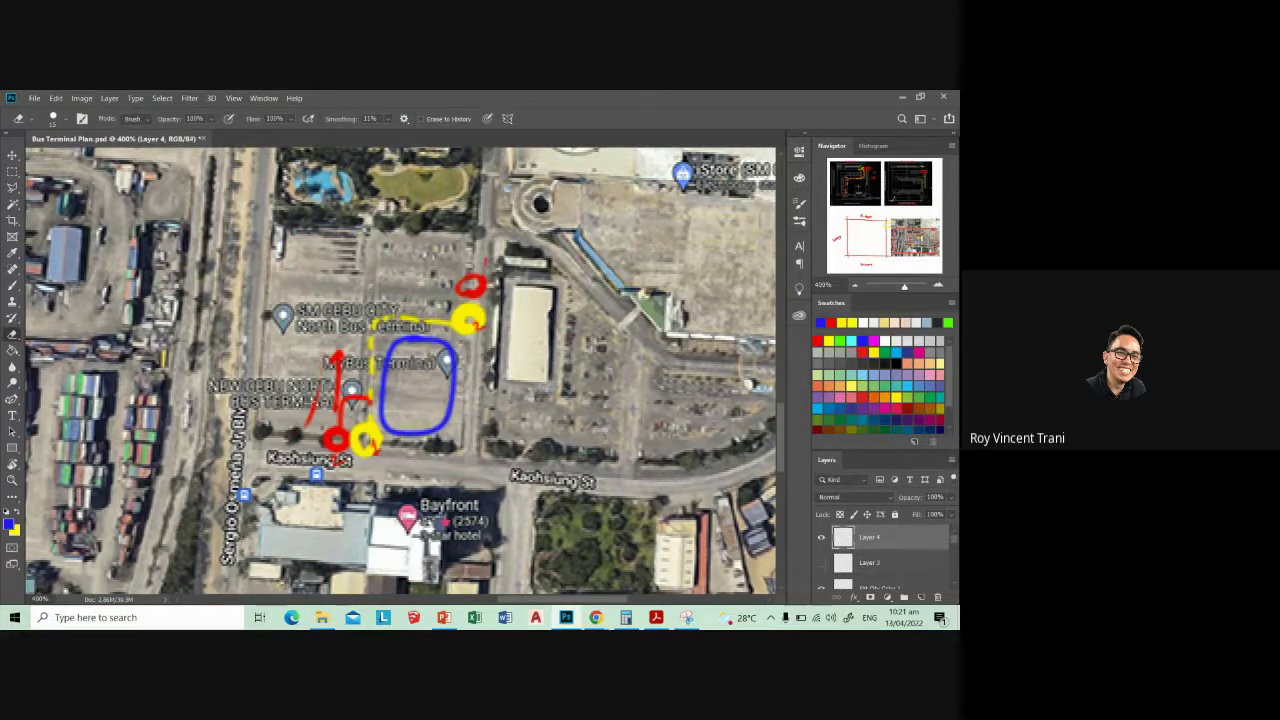
left_click_drag(312, 345, 292, 432)
left_click(873, 351)
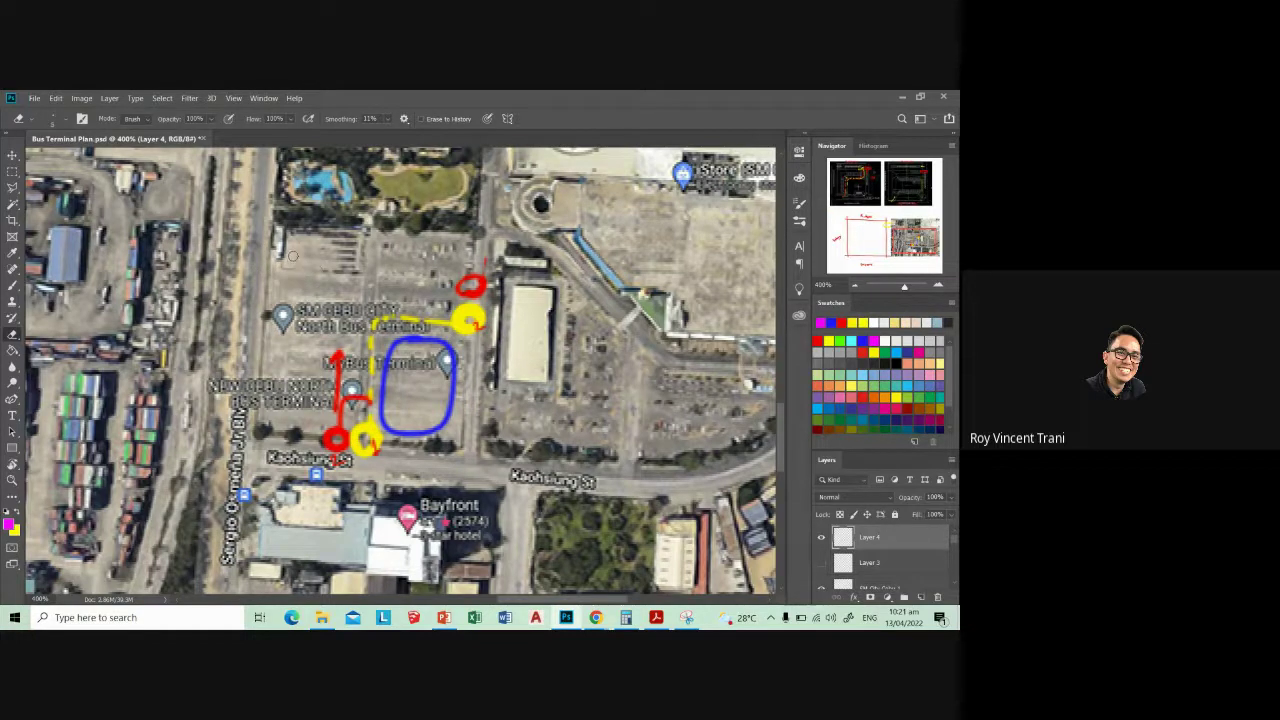
key("b")
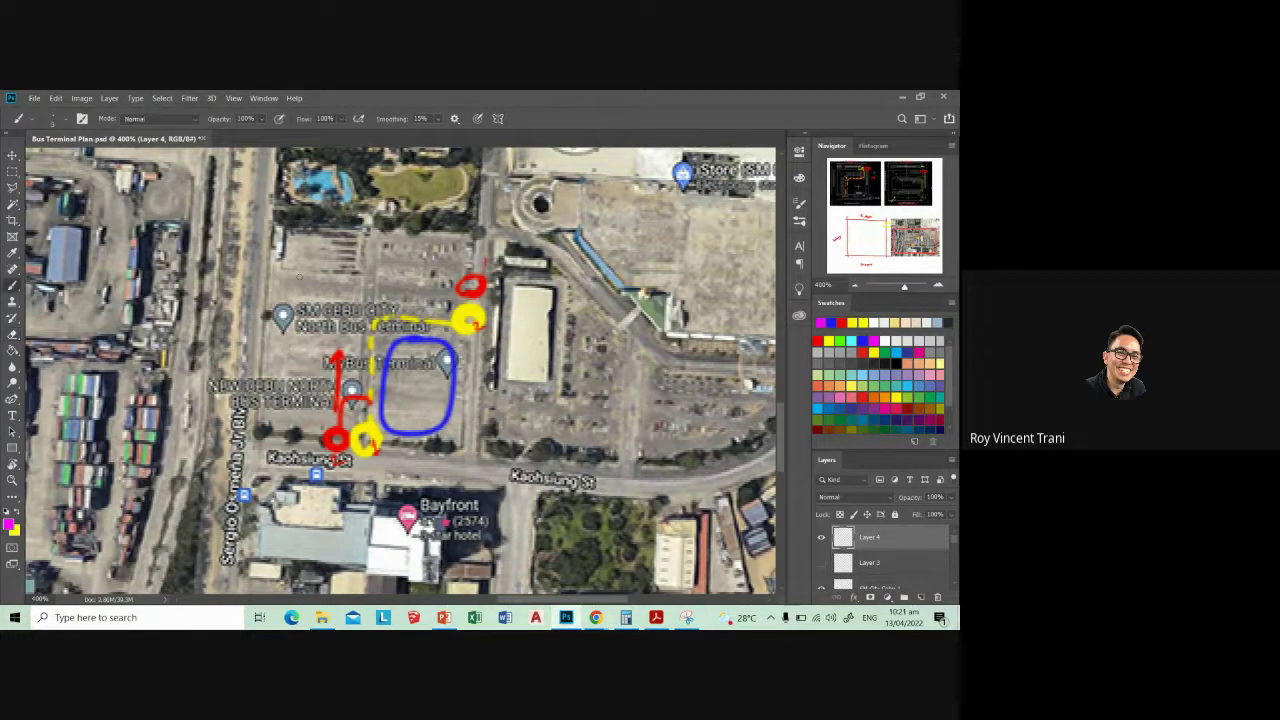
left_click_drag(296, 237, 452, 248)
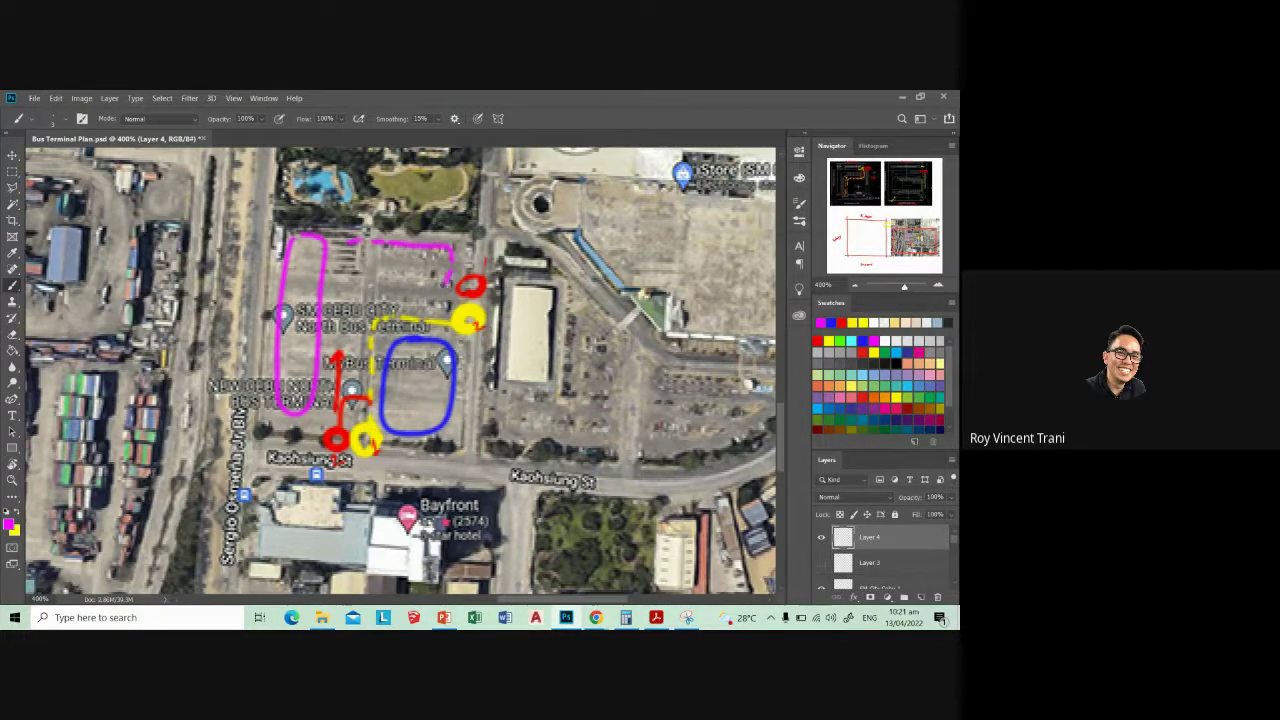
left_click_drag(336, 244, 336, 256)
- Scroll the Bus Terminal brief to its Design Goals, then Alt+Tab back to the Photoshop sketch plans
left_click(656, 617)
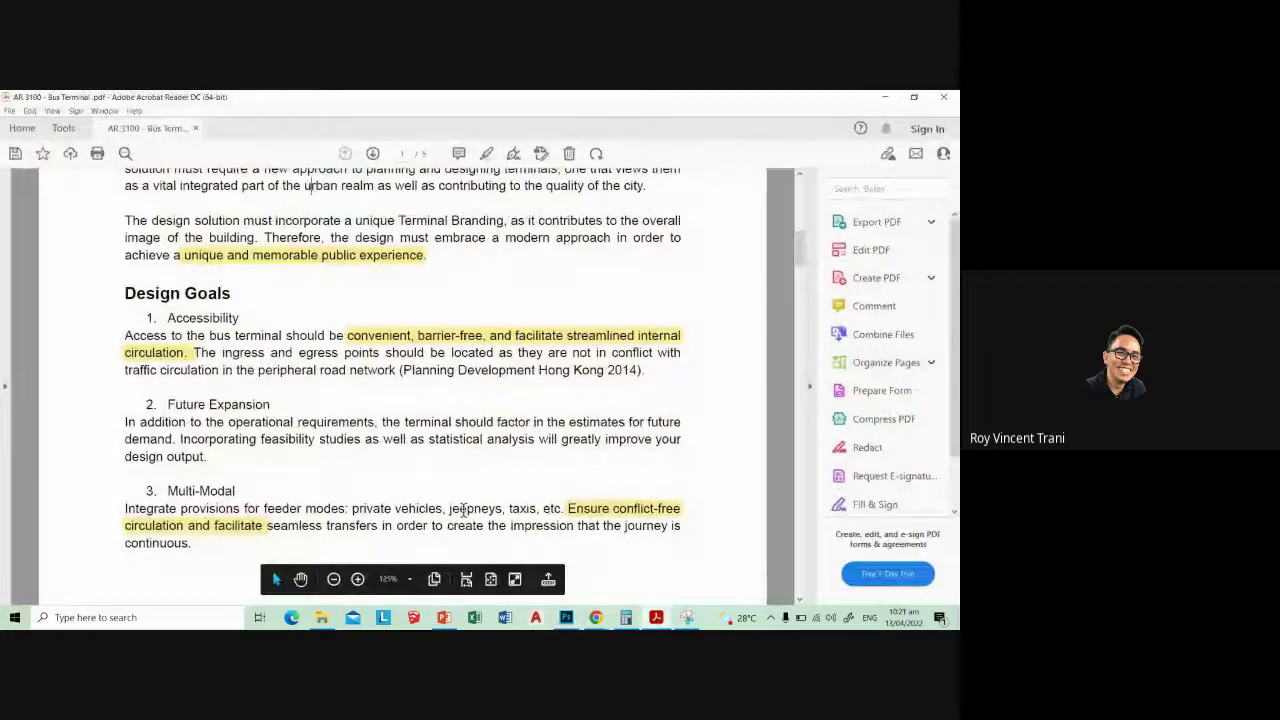
scroll(463, 510, "down", 2)
scroll(465, 507, "down", 1)
scroll(465, 507, "down", 1)
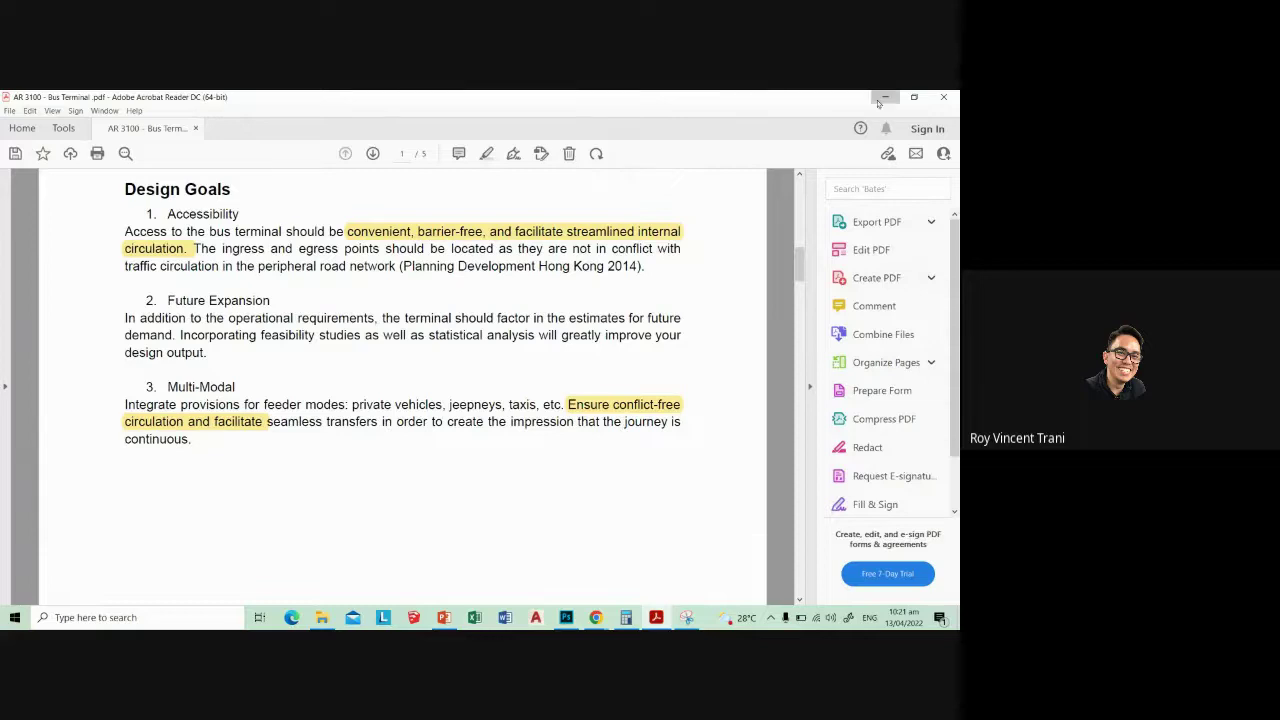
key("alt+Tab")
scroll(436, 275, "up", 5)
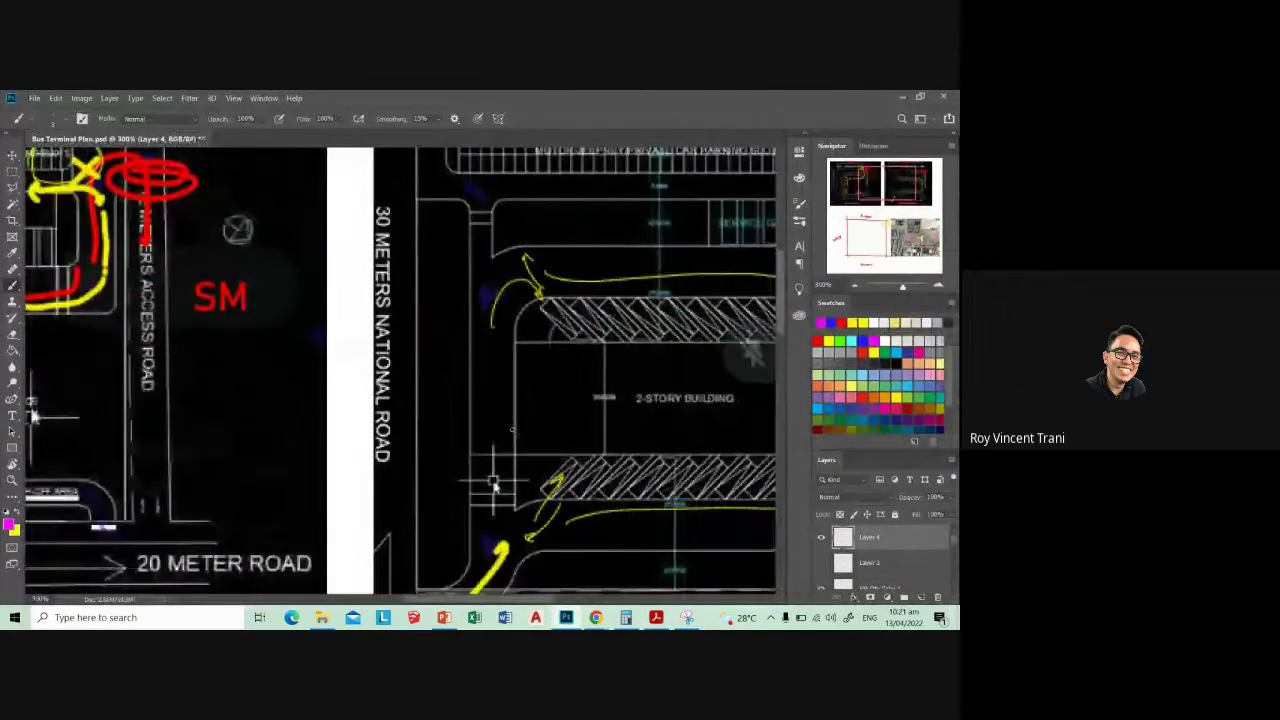
- Circle the yellow marker on the left plan and loop the parking-slot strip in magenta
key("ctrl+minus")
left_click_drag(400, 380, 520, 422)
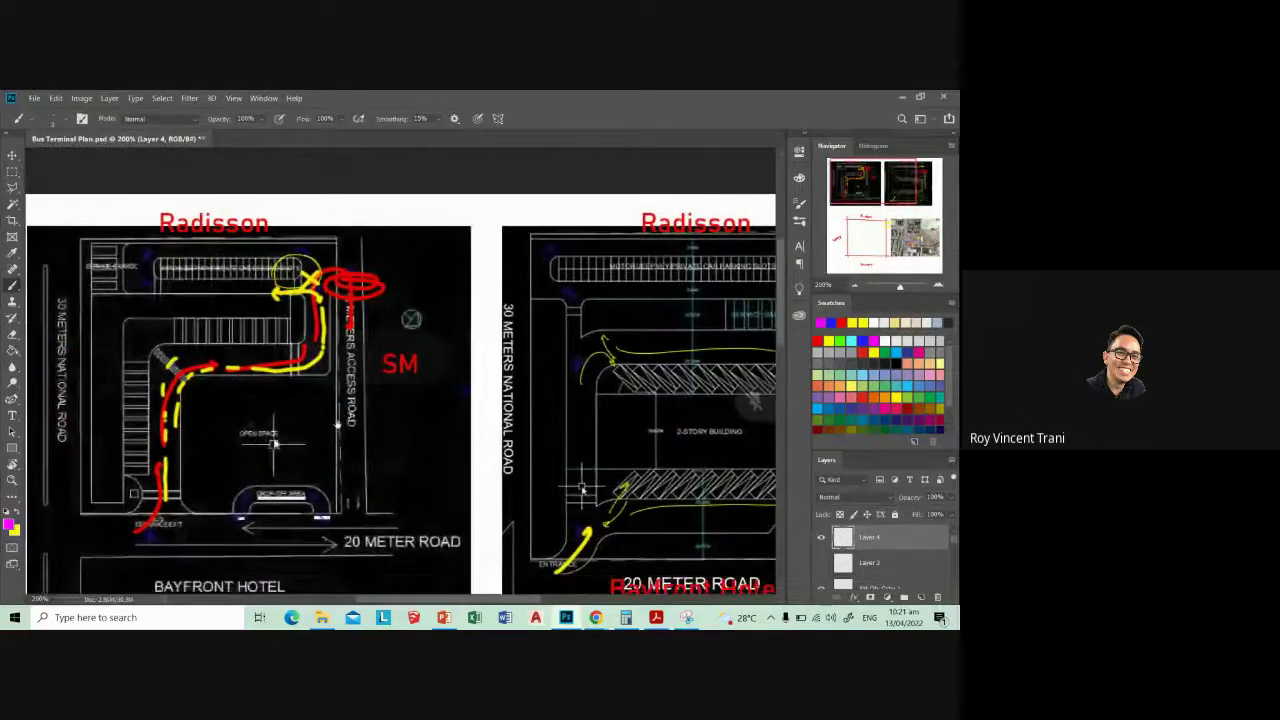
mouse_move(300, 254)
left_mouse_down()
mouse_move(280, 288)
mouse_move(316, 258)
left_mouse_up()
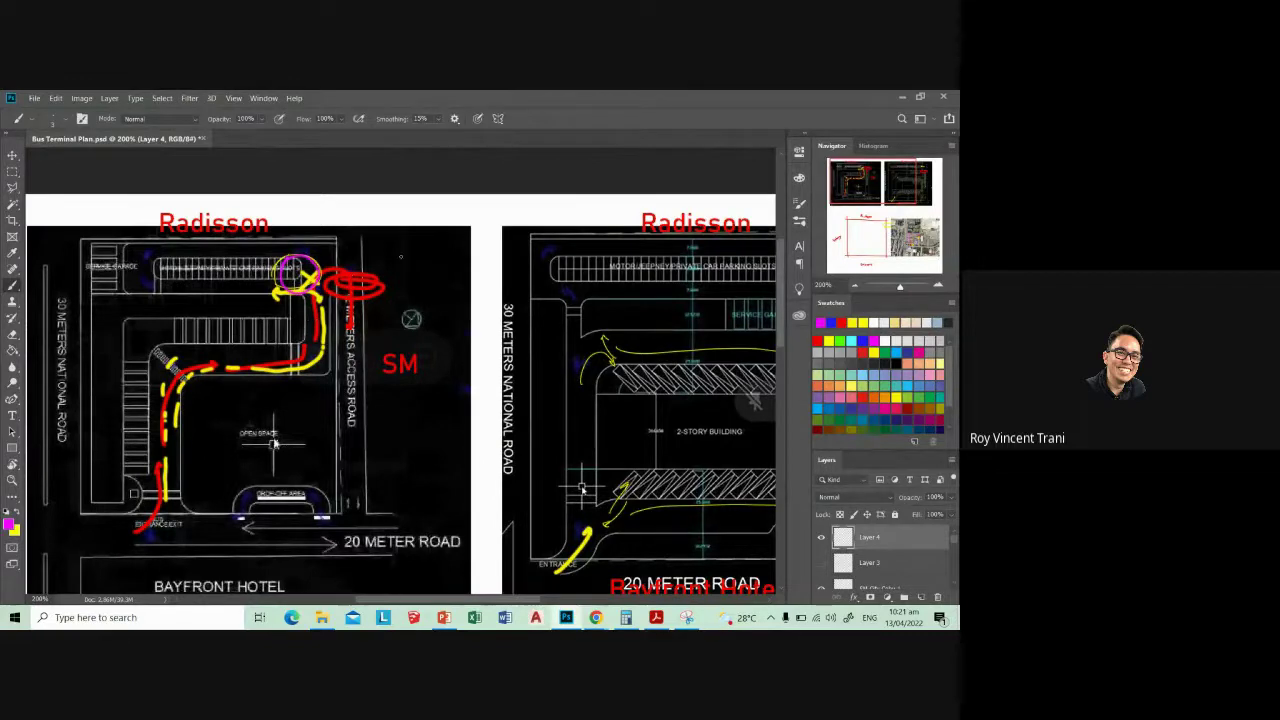
left_click_drag(400, 256, 143, 241)
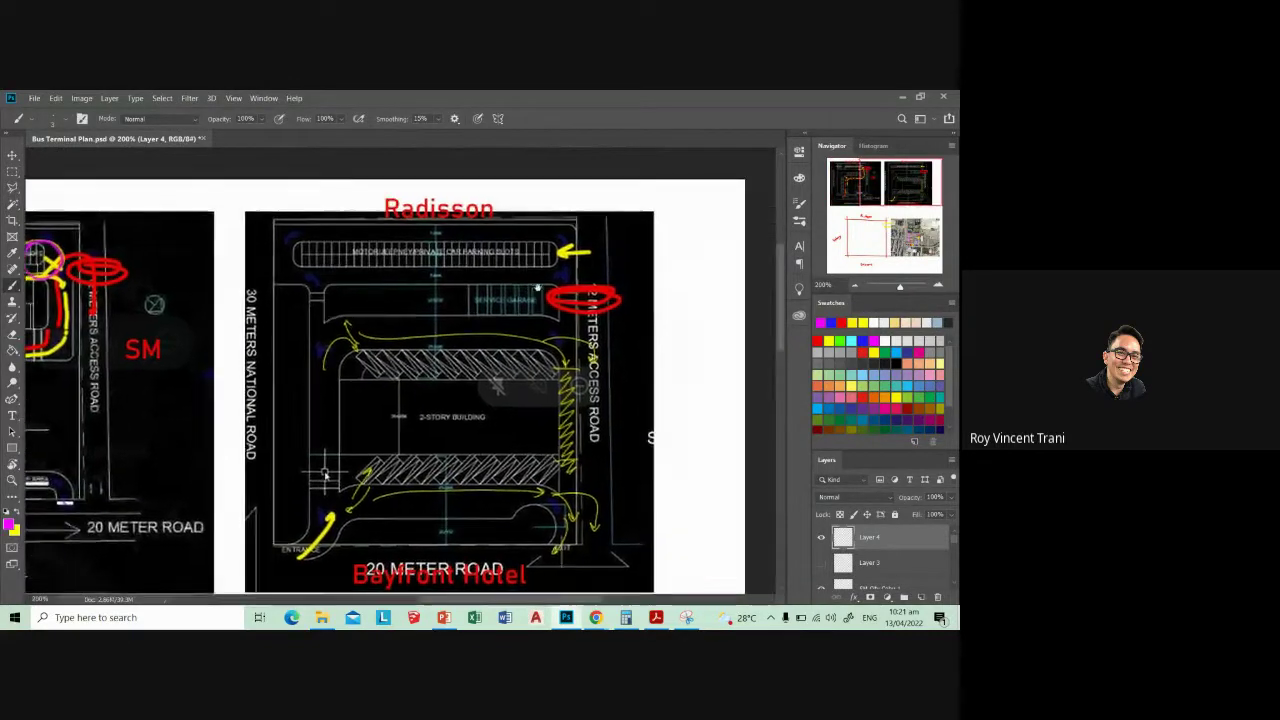
left_click_drag(324, 475, 322, 479)
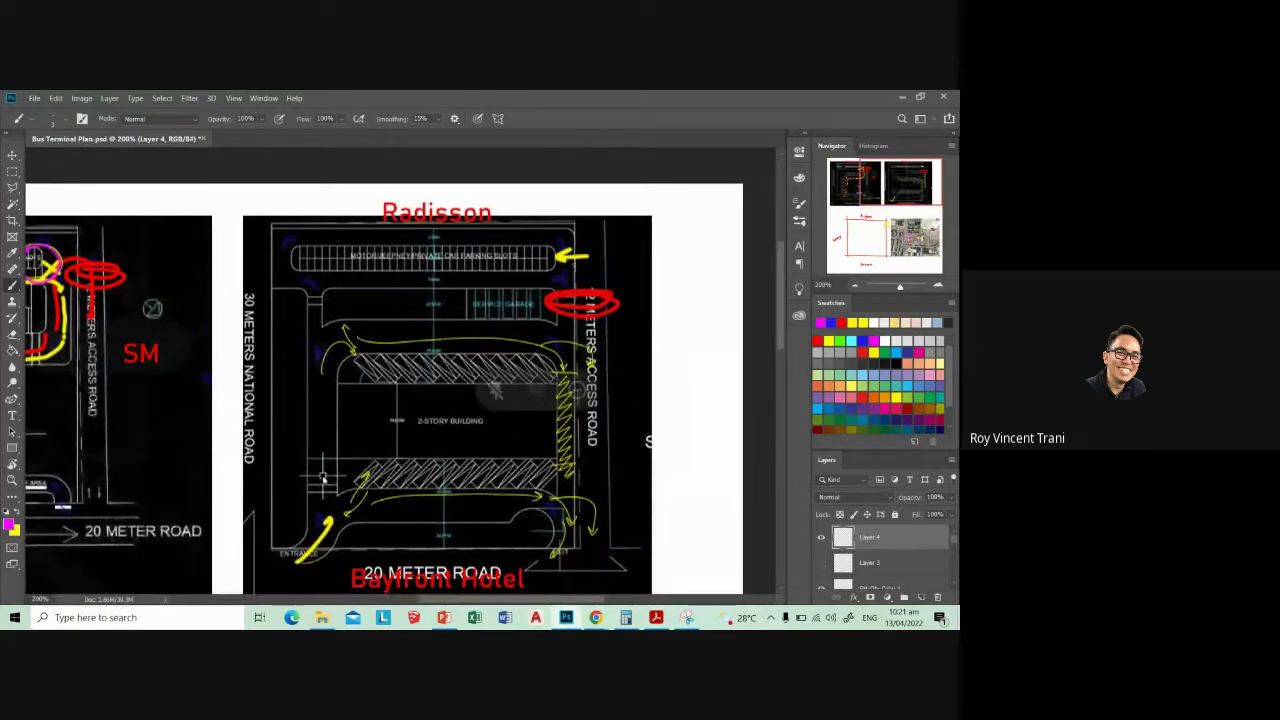
mouse_move(591, 257)
left_mouse_down()
mouse_move(540, 243)
mouse_move(591, 244)
left_mouse_up()
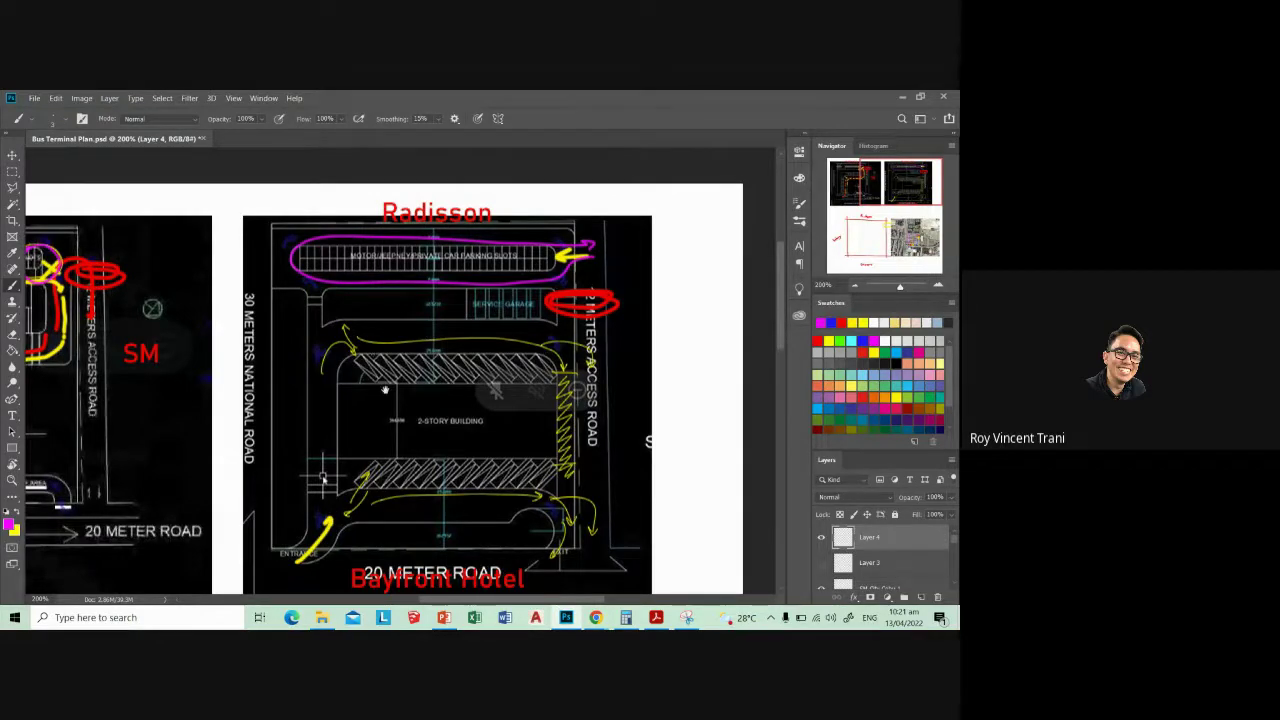
left_click_drag(384, 389, 431, 365)
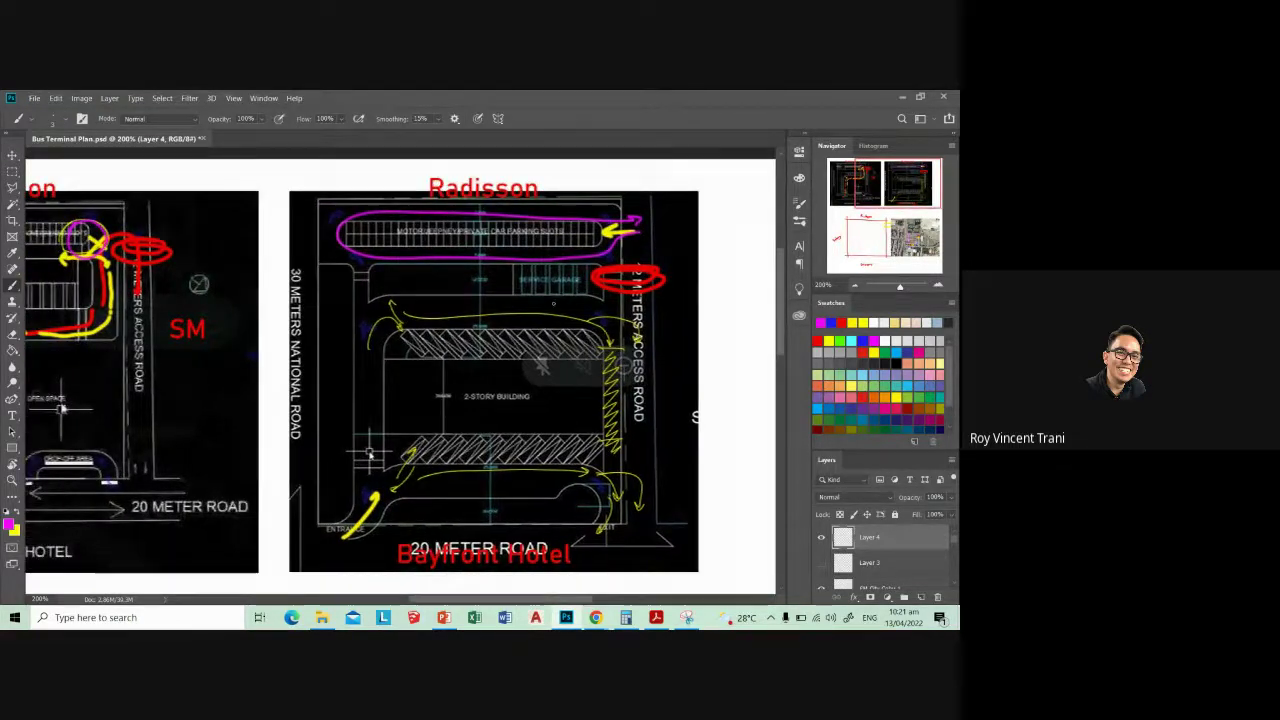
left_click_drag(369, 455, 341, 468)
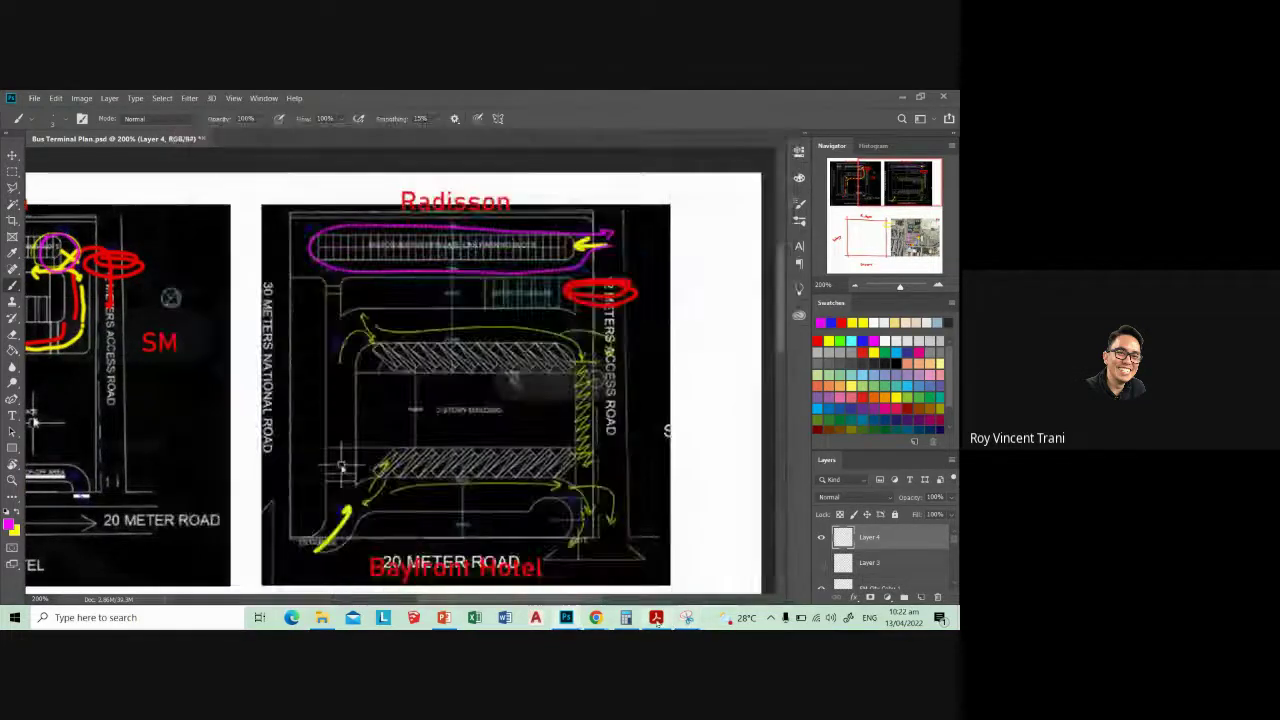
- Handwrite a magenta note at the top-right corner of the right-hand plan
left_click(656, 617)
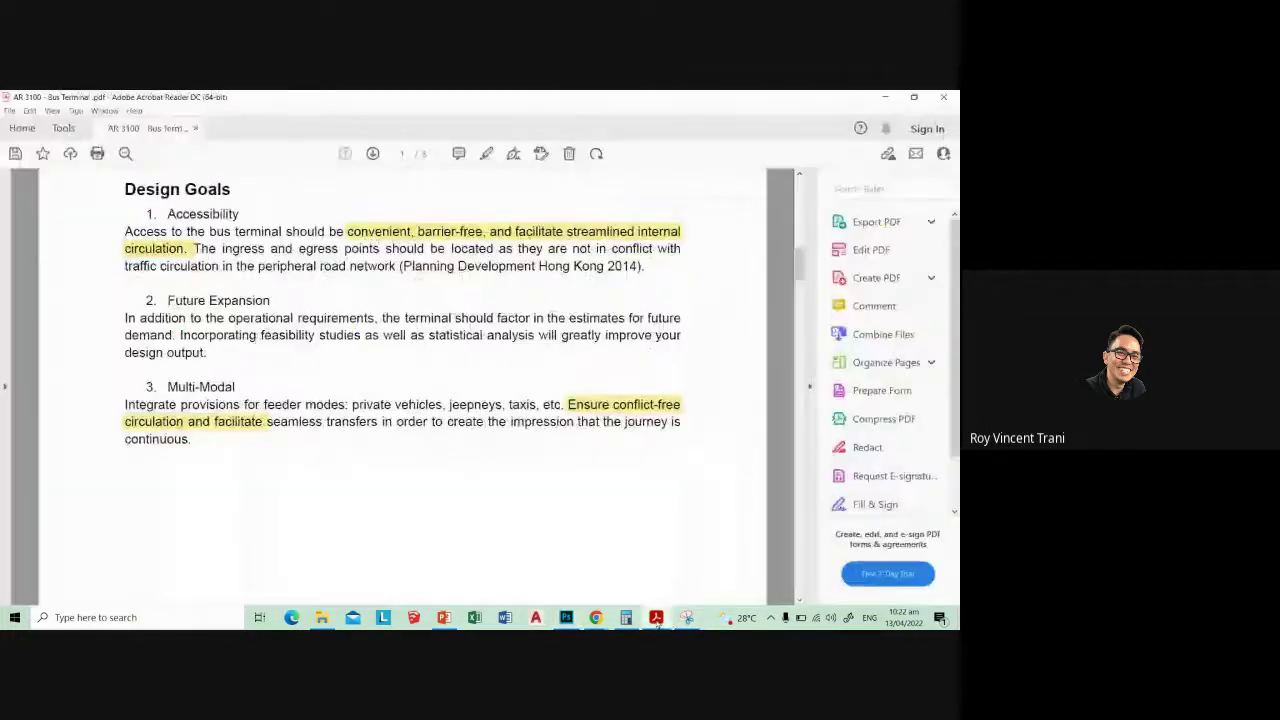
left_click(656, 617)
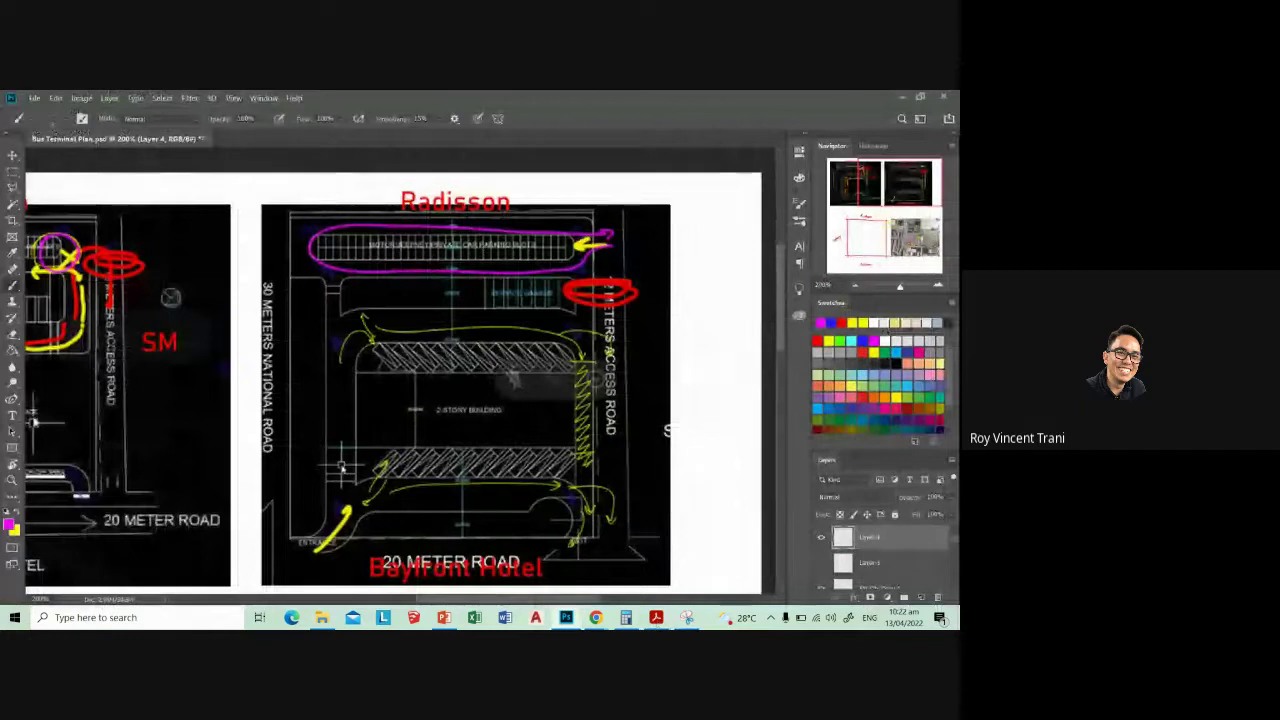
left_click_drag(603, 224, 610, 212)
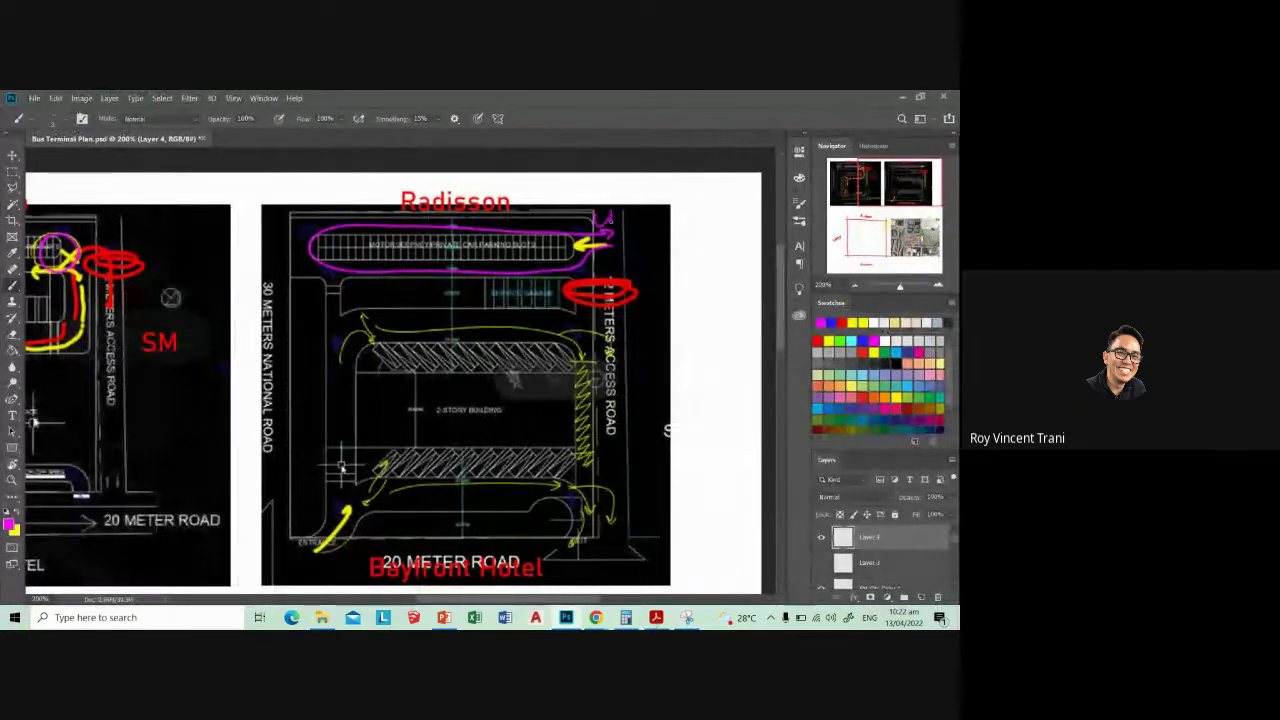
right_click(620, 212)
key("Escape")
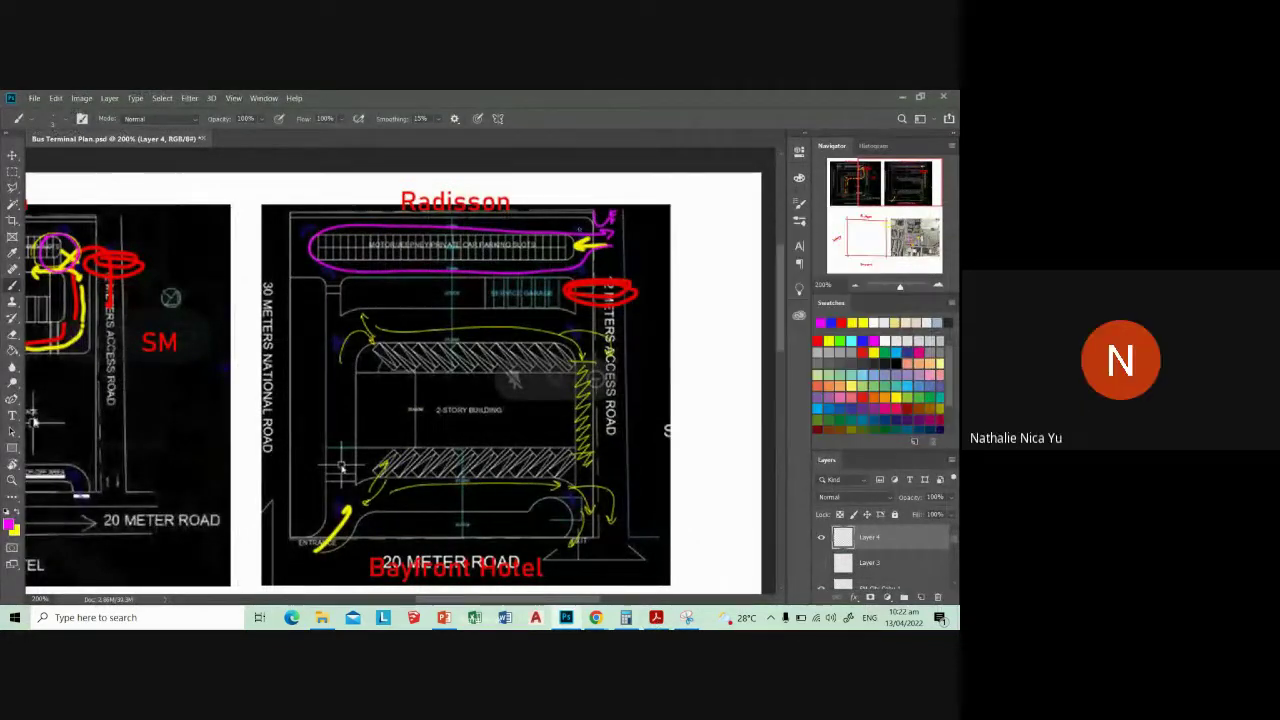
mouse_move(634, 206)
left_mouse_down()
mouse_move(624, 220)
mouse_move(640, 234)
mouse_move(670, 226)
left_mouse_up()
- Pan between both plans, zoom in to 300%, and center the right plan's upper half
mouse_move(511, 413)
left_mouse_down()
mouse_move(595, 307)
mouse_move(681, 320)
left_mouse_up()
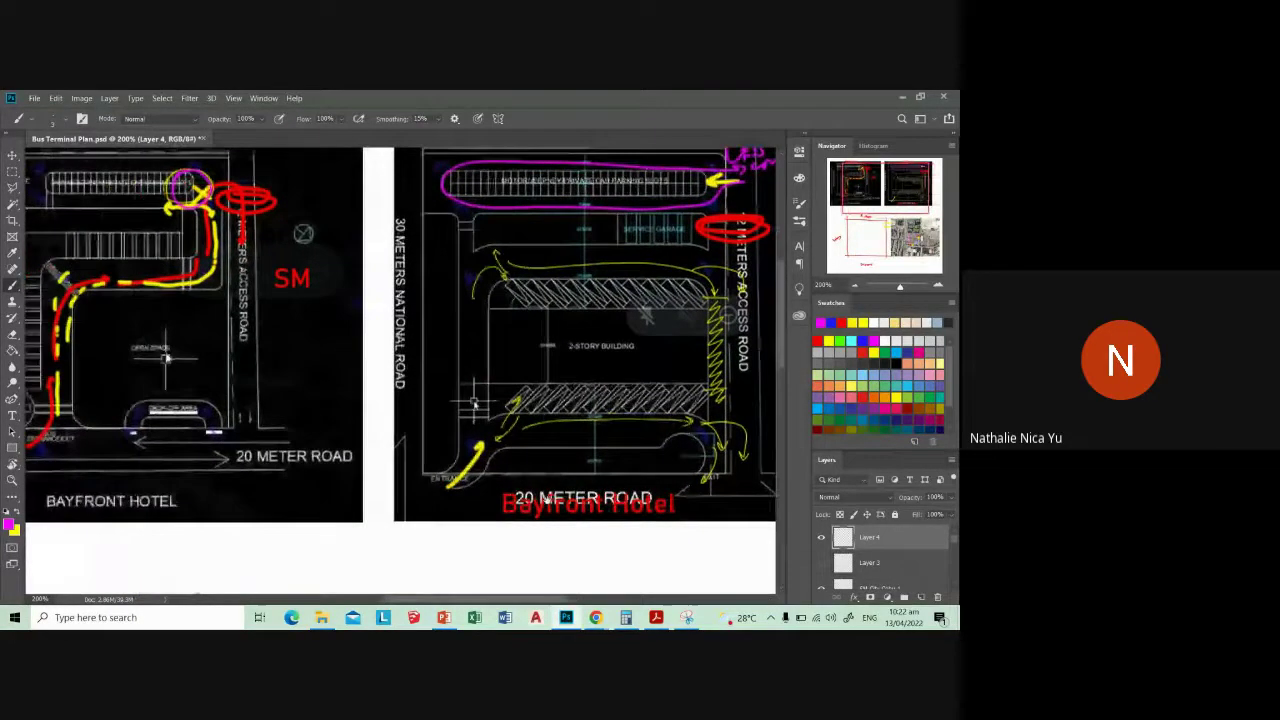
left_click_drag(509, 408, 447, 424)
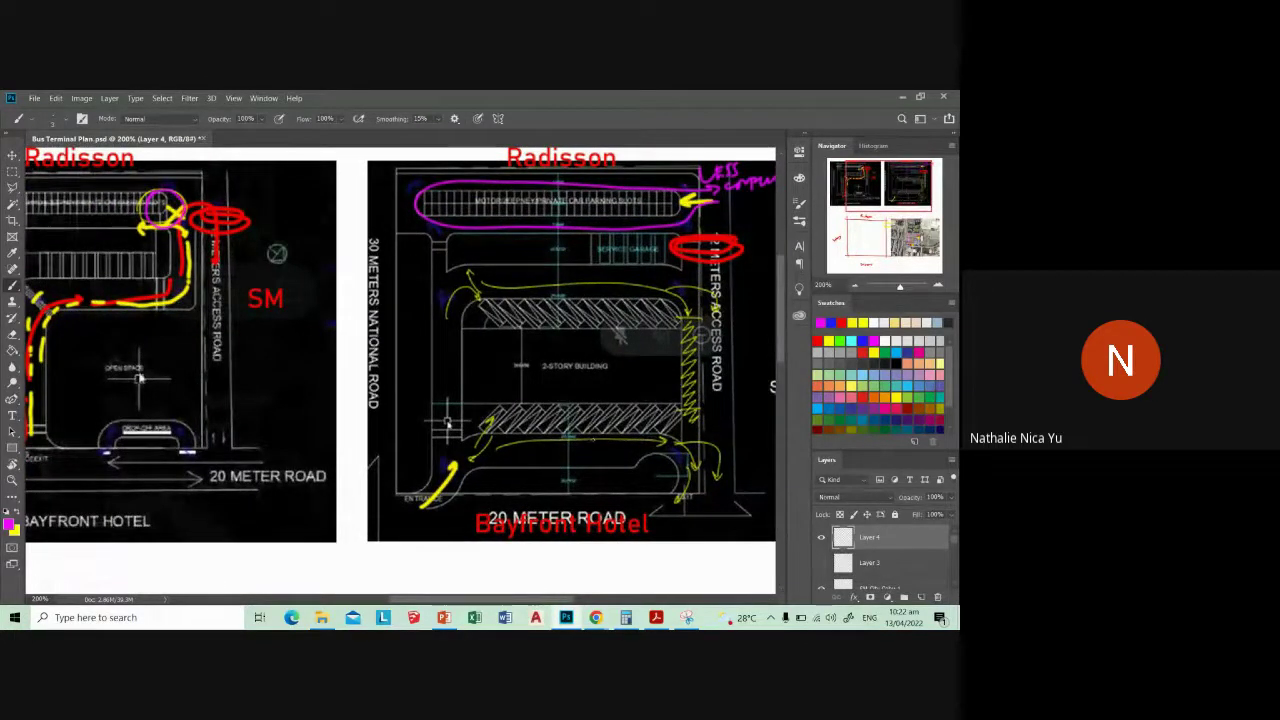
scroll(620, 337, "down", 2)
scroll(620, 337, "down", 5)
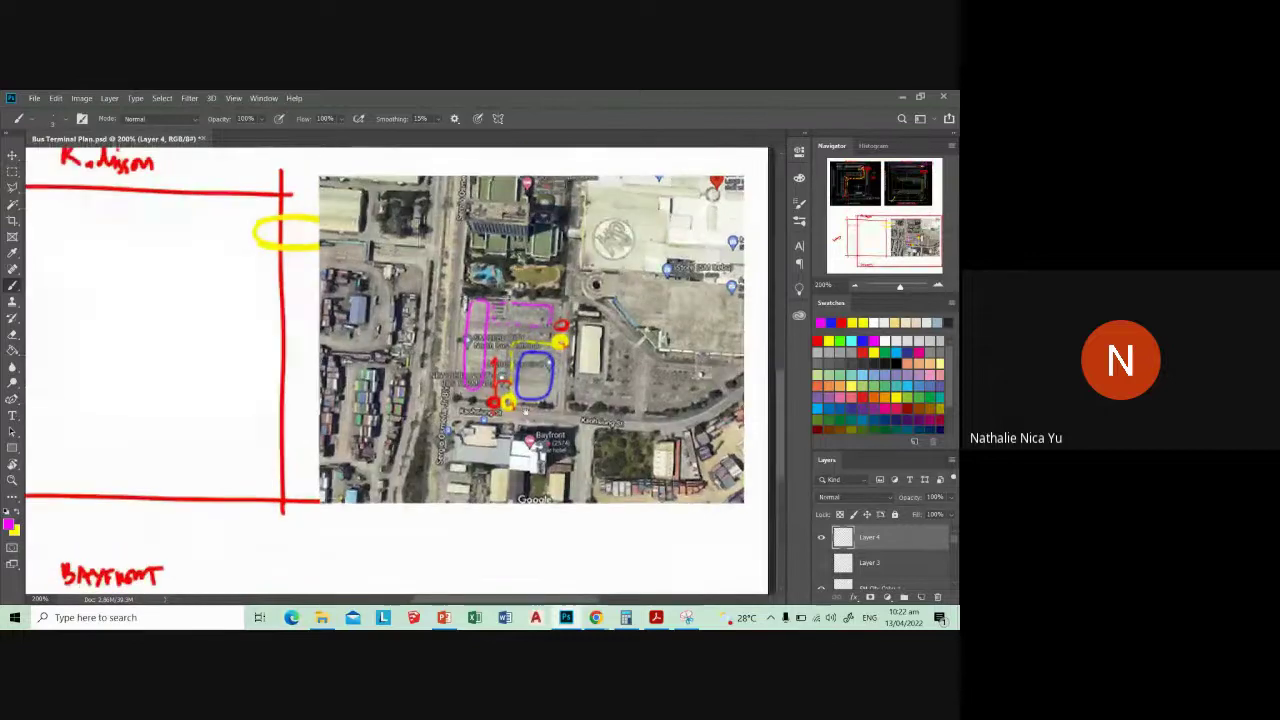
key("ctrl+plus")
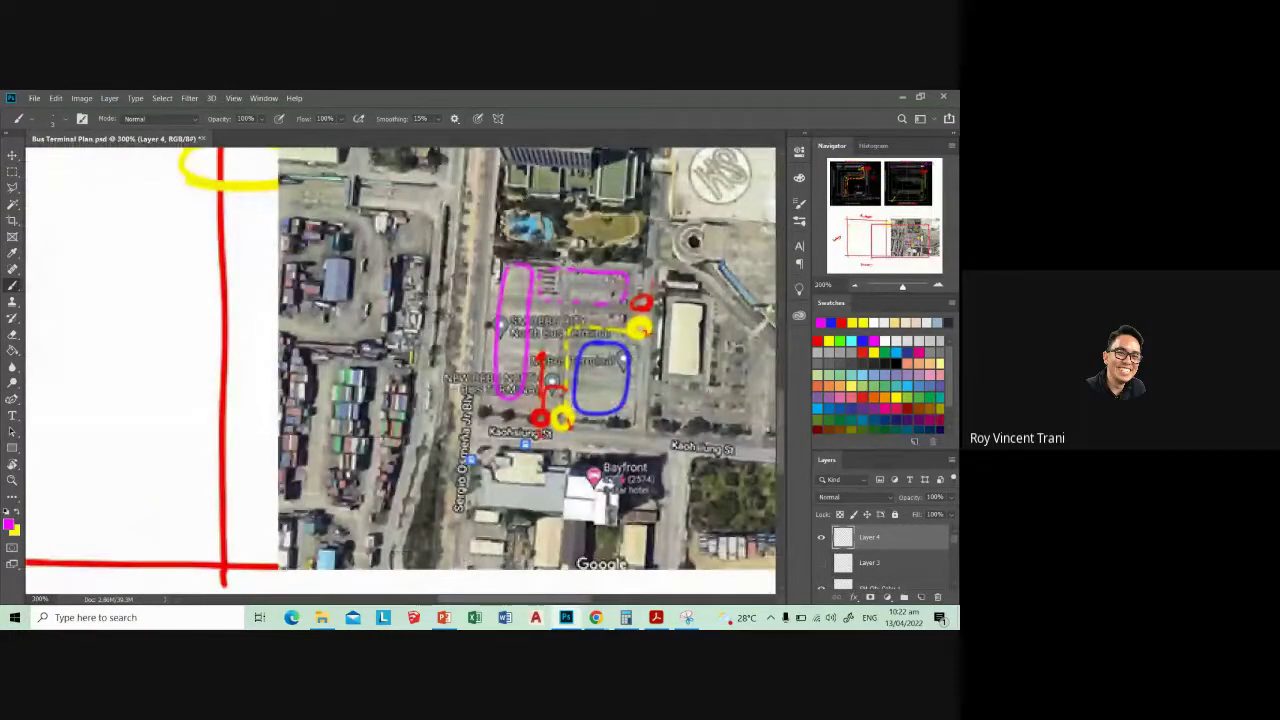
scroll(611, 326, "up", 2)
scroll(611, 326, "up", 3)
scroll(611, 326, "up", 2)
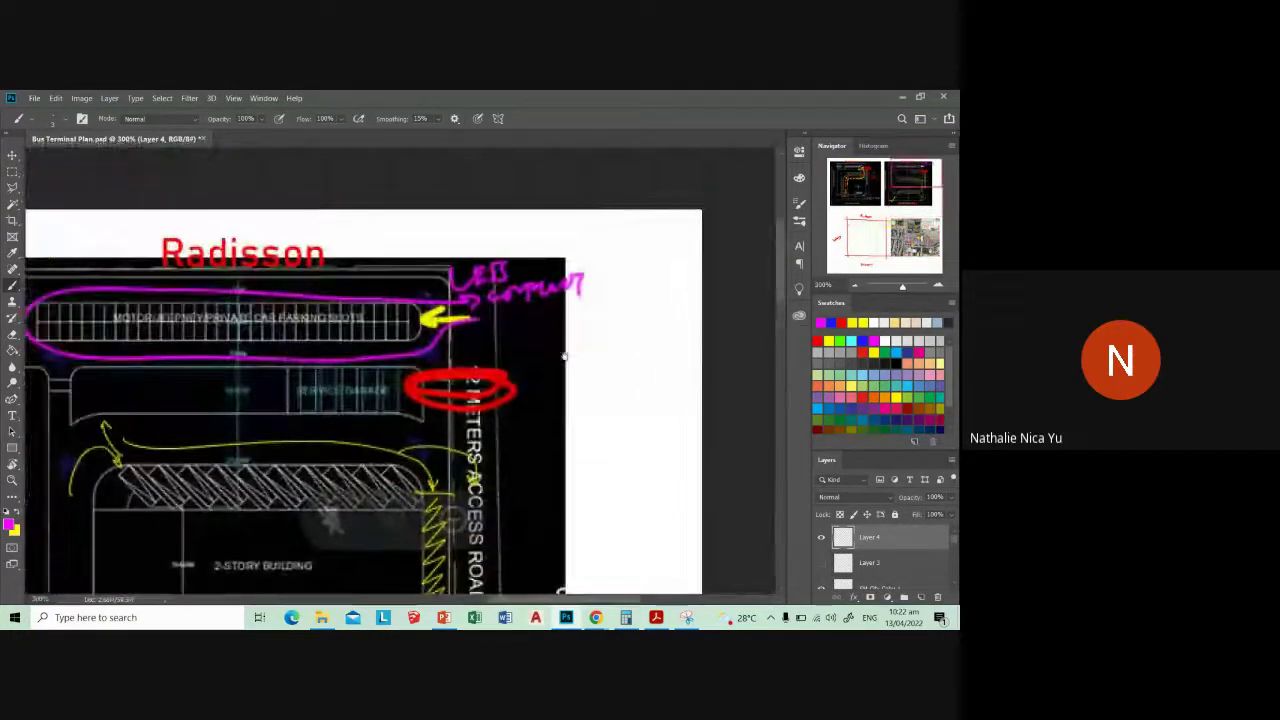
scroll(611, 326, "up", 2)
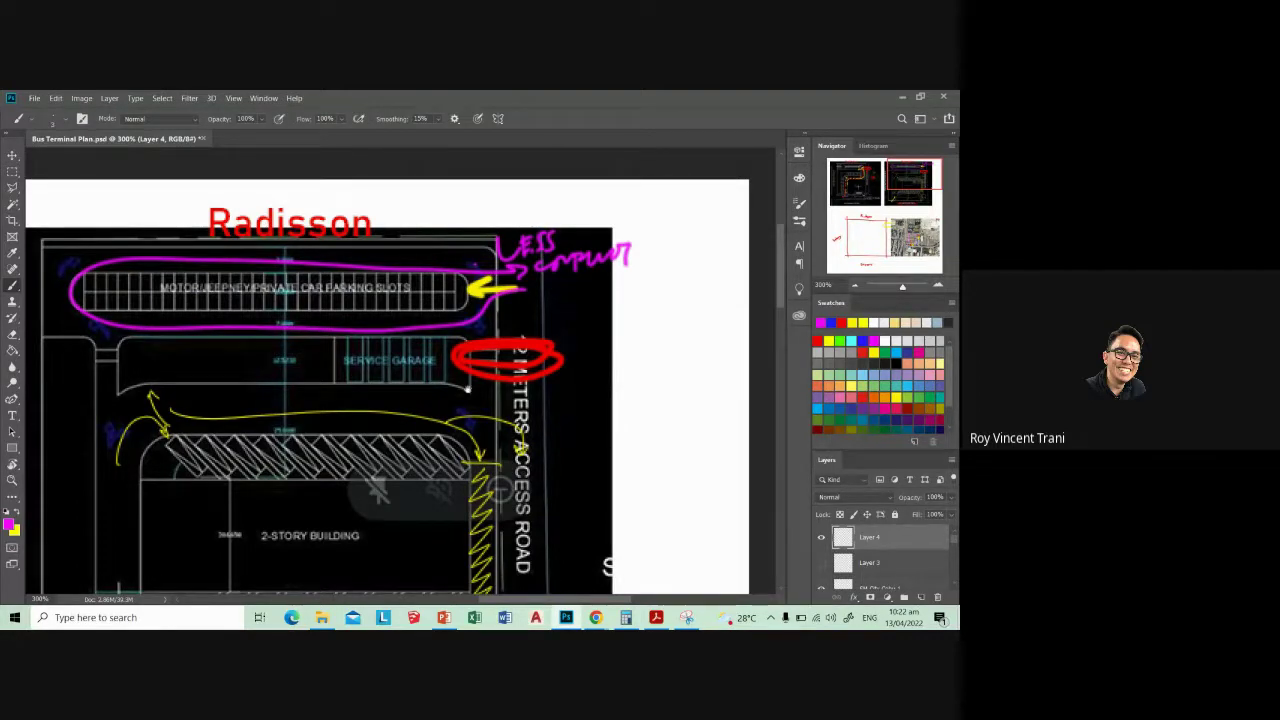
mouse_move(397, 429)
left_mouse_down()
mouse_move(486, 299)
mouse_move(524, 327)
left_mouse_up()
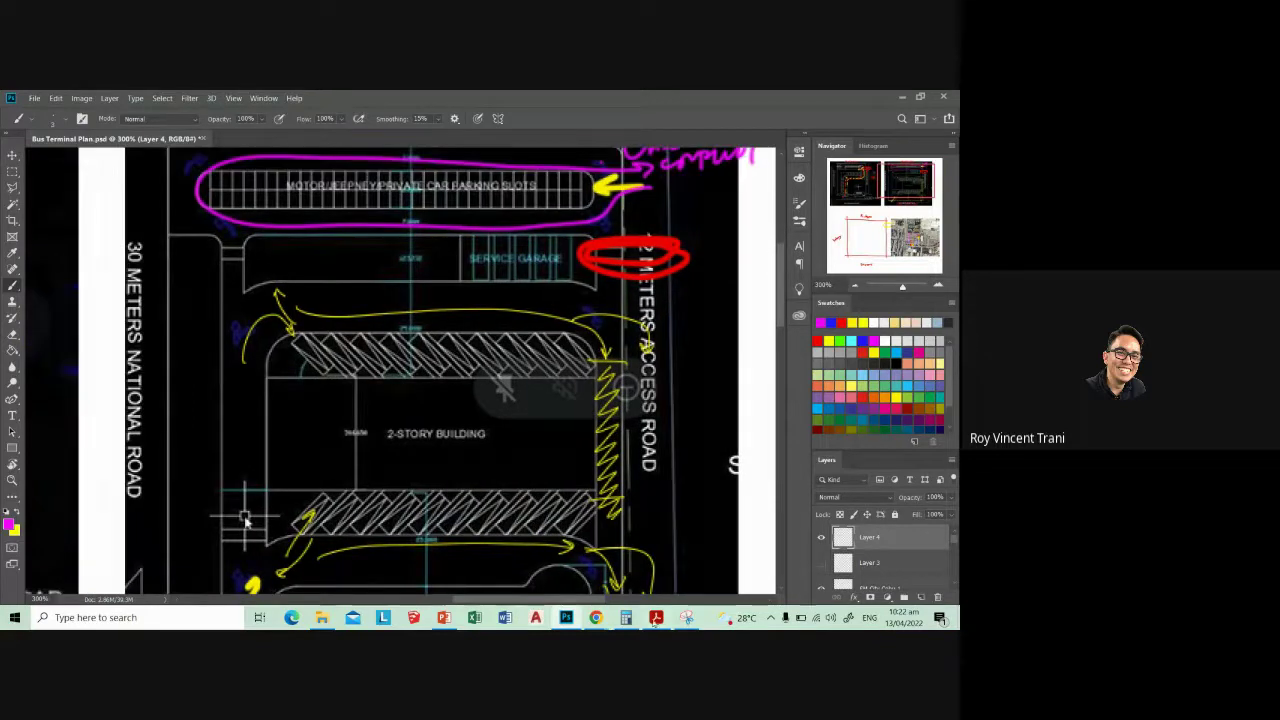
- Switch between Street View and the Photoshop map, adding then undoing a stray magenta mark
mouse_move(595, 617)
left_click(530, 565)
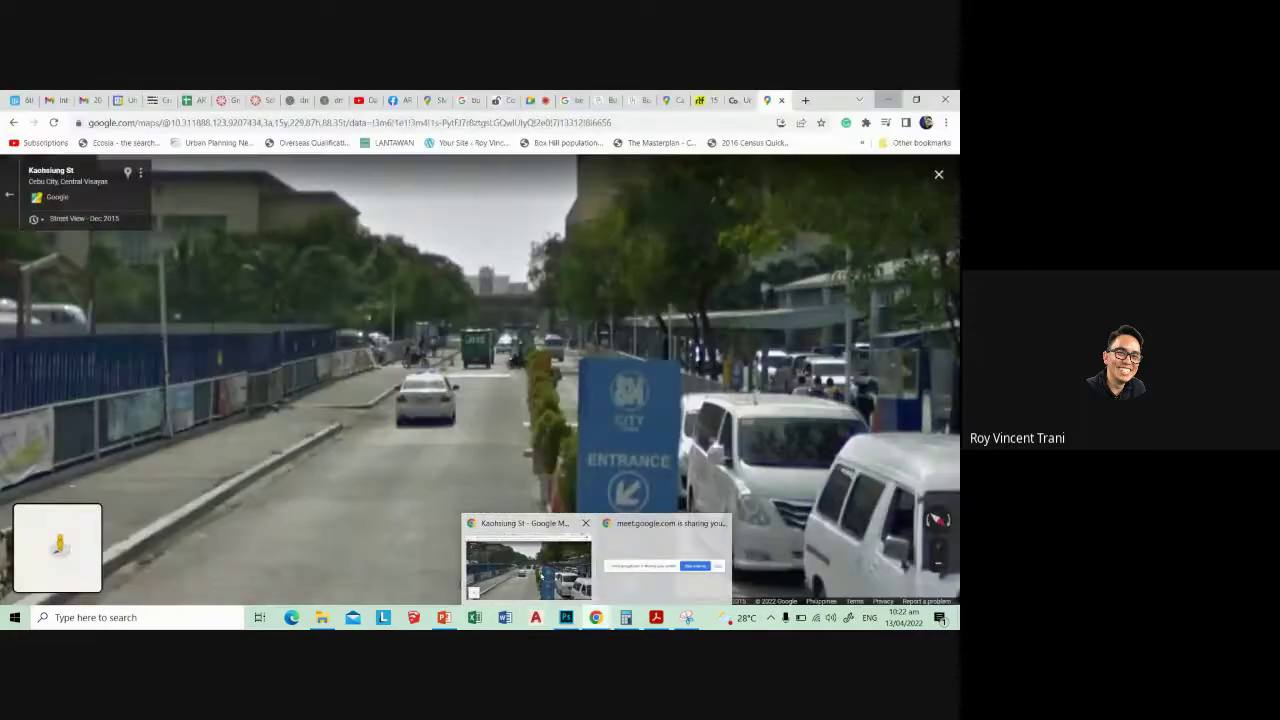
left_click(528, 565)
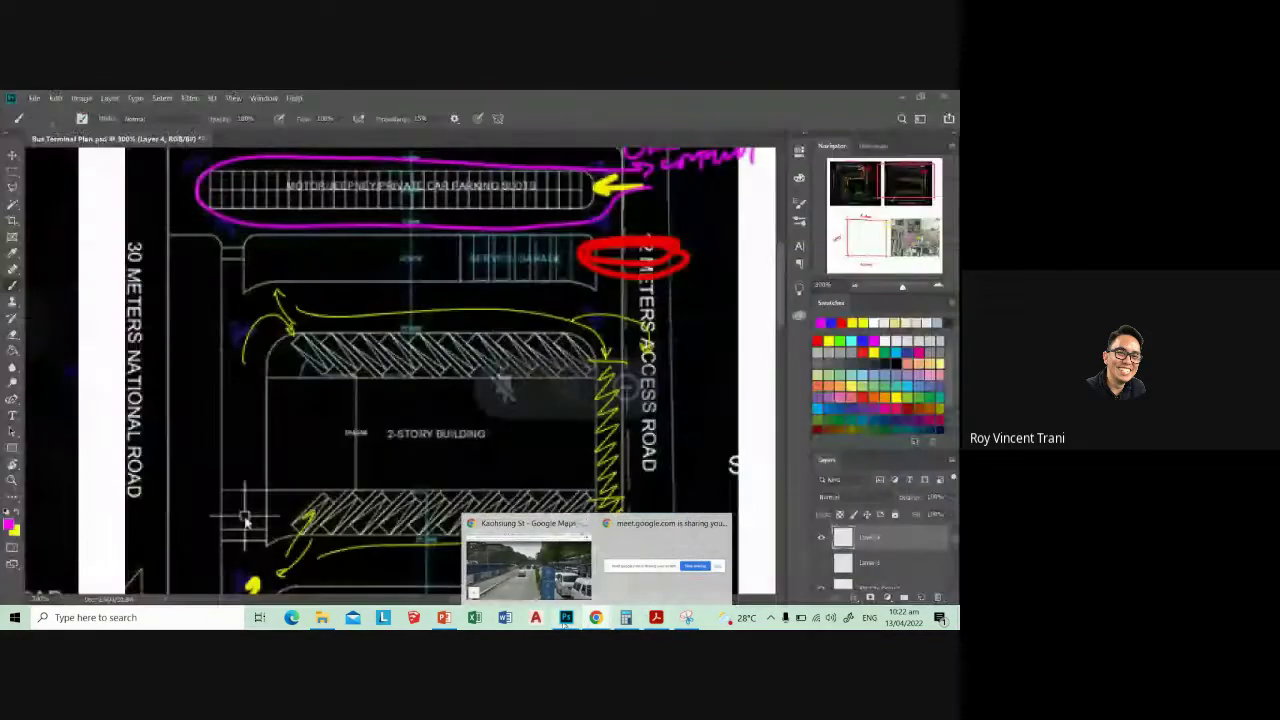
left_click(528, 565)
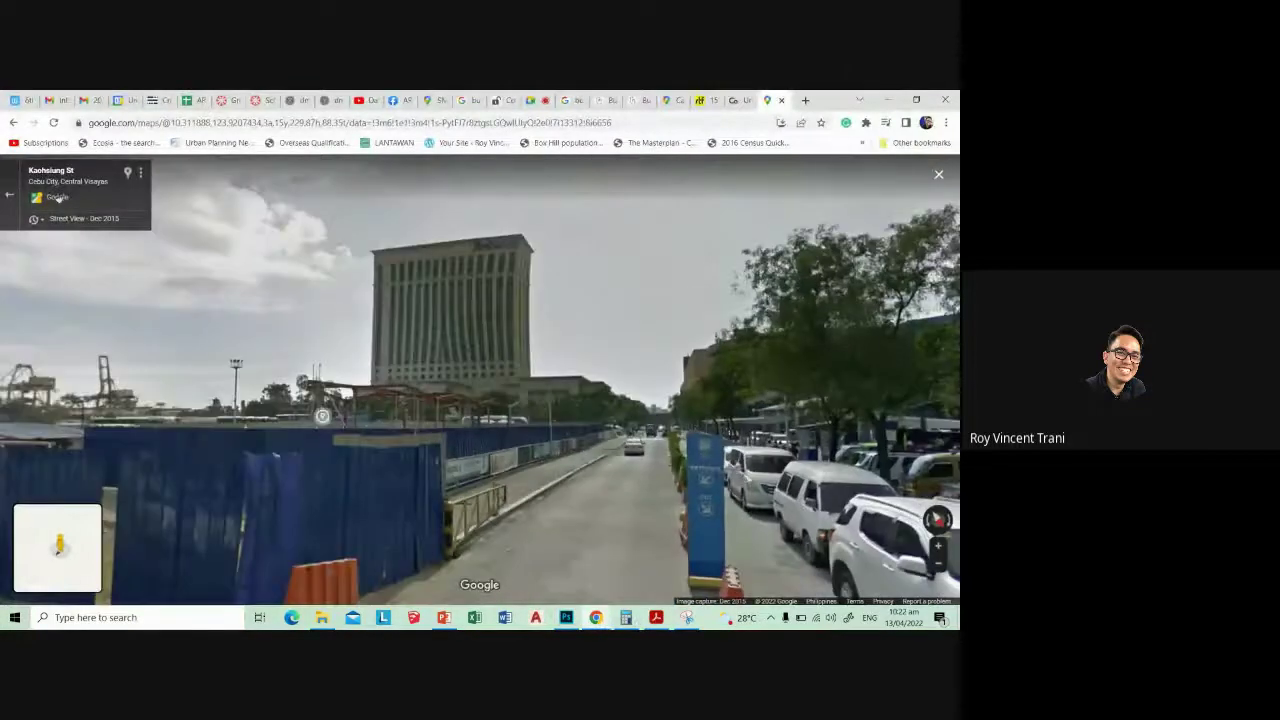
left_click(901, 97)
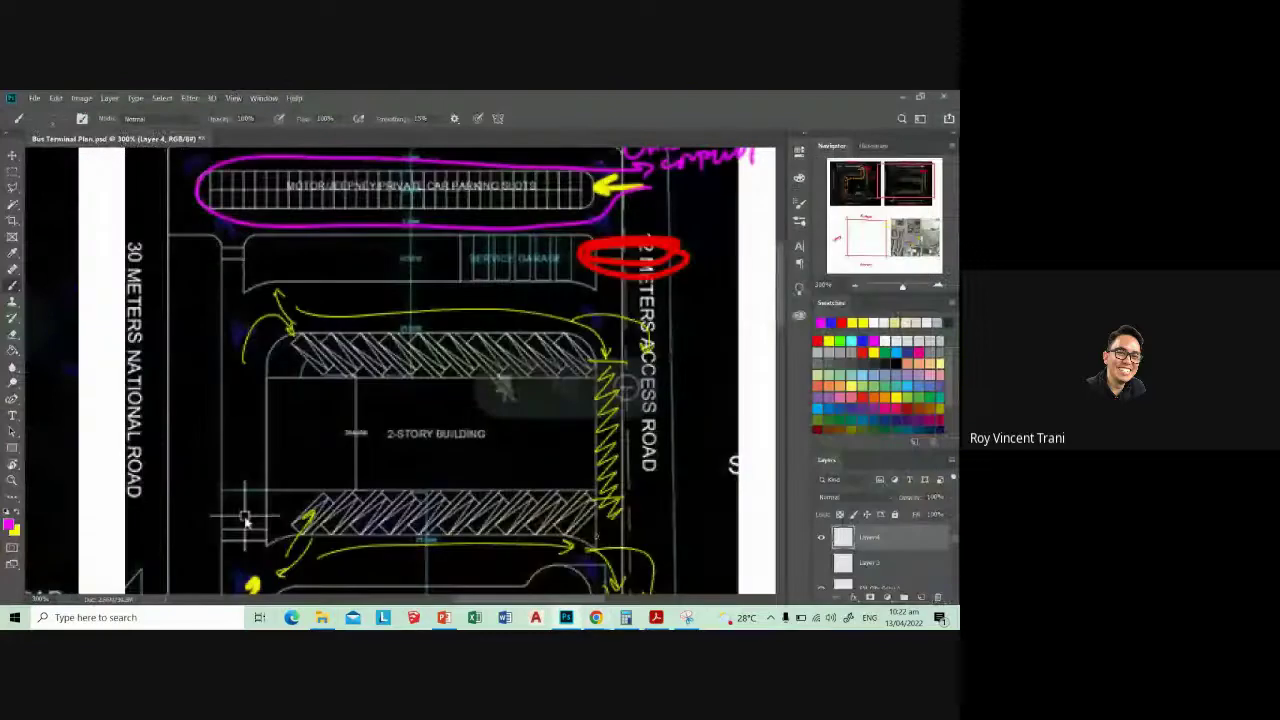
scroll(400, 370, "down", 5)
scroll(400, 370, "down", 5)
scroll(400, 370, "up", 1)
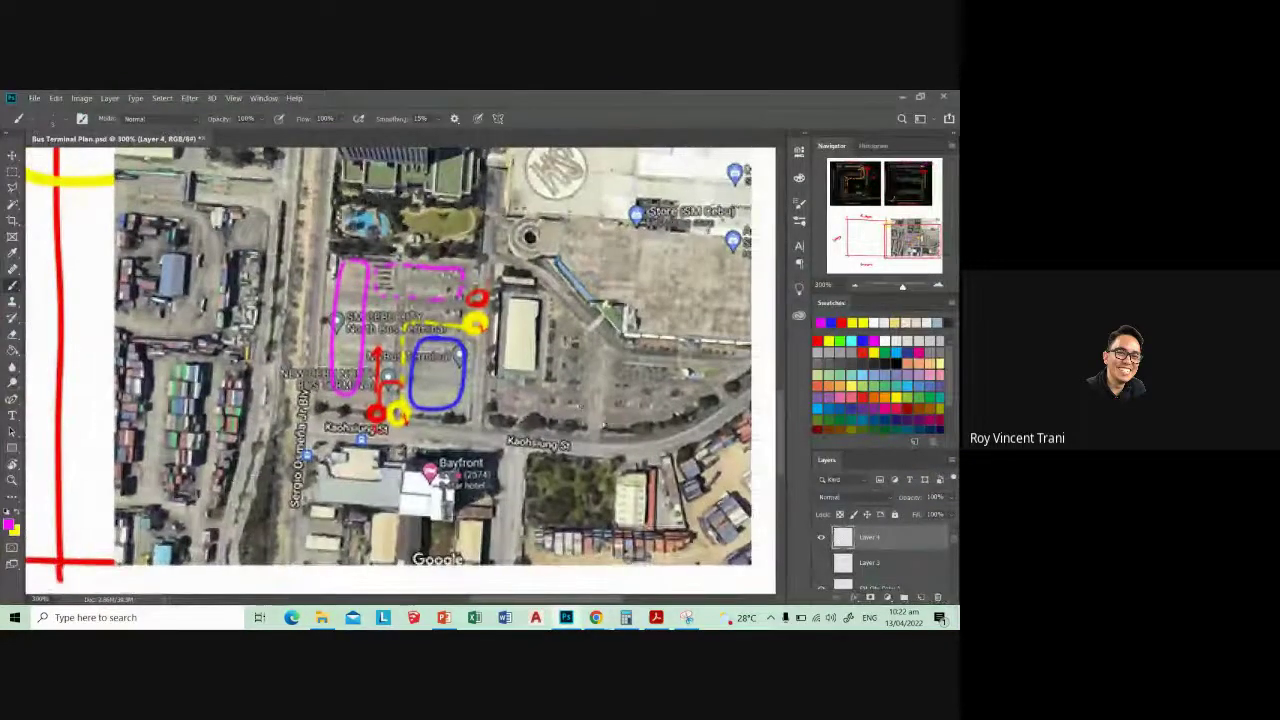
left_click_drag(564, 488, 585, 507)
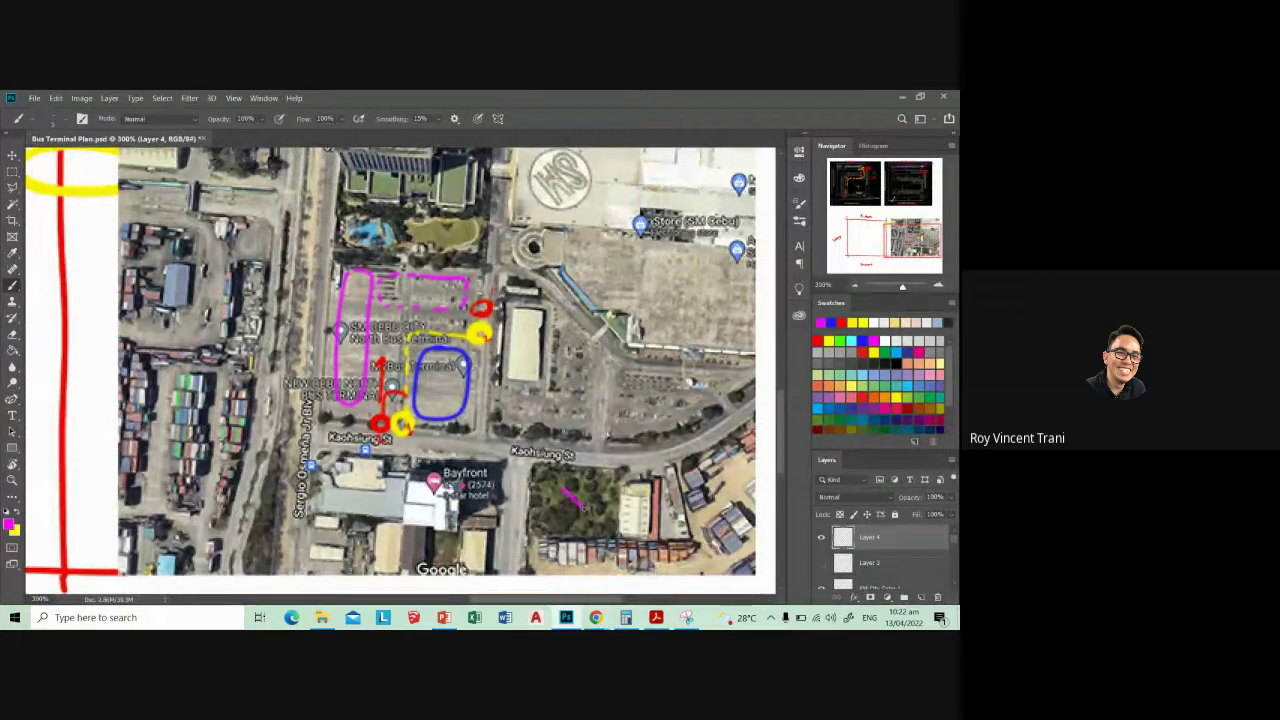
key("ctrl+z")
- Advance along Kaohsiung St in Street View, look up at the tall building, and return to Photoshop
left_click(660, 560)
mouse_move(596, 617)
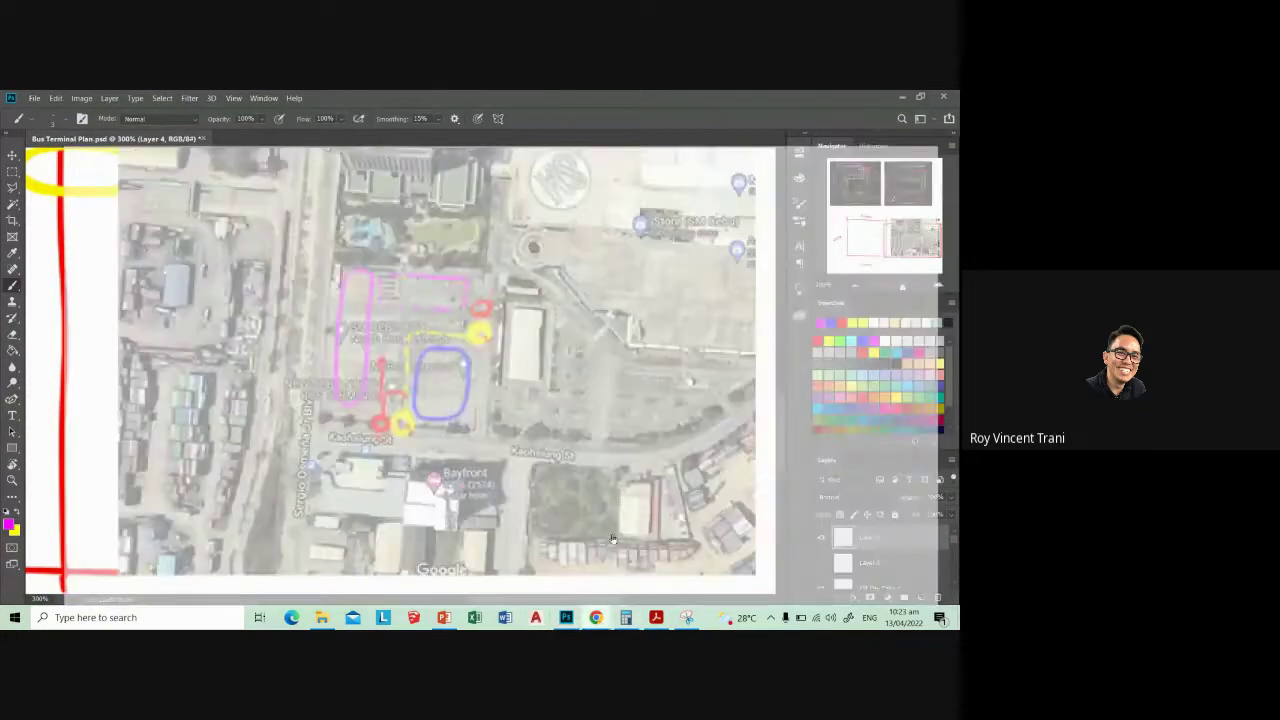
left_click(249, 374)
left_click(410, 370)
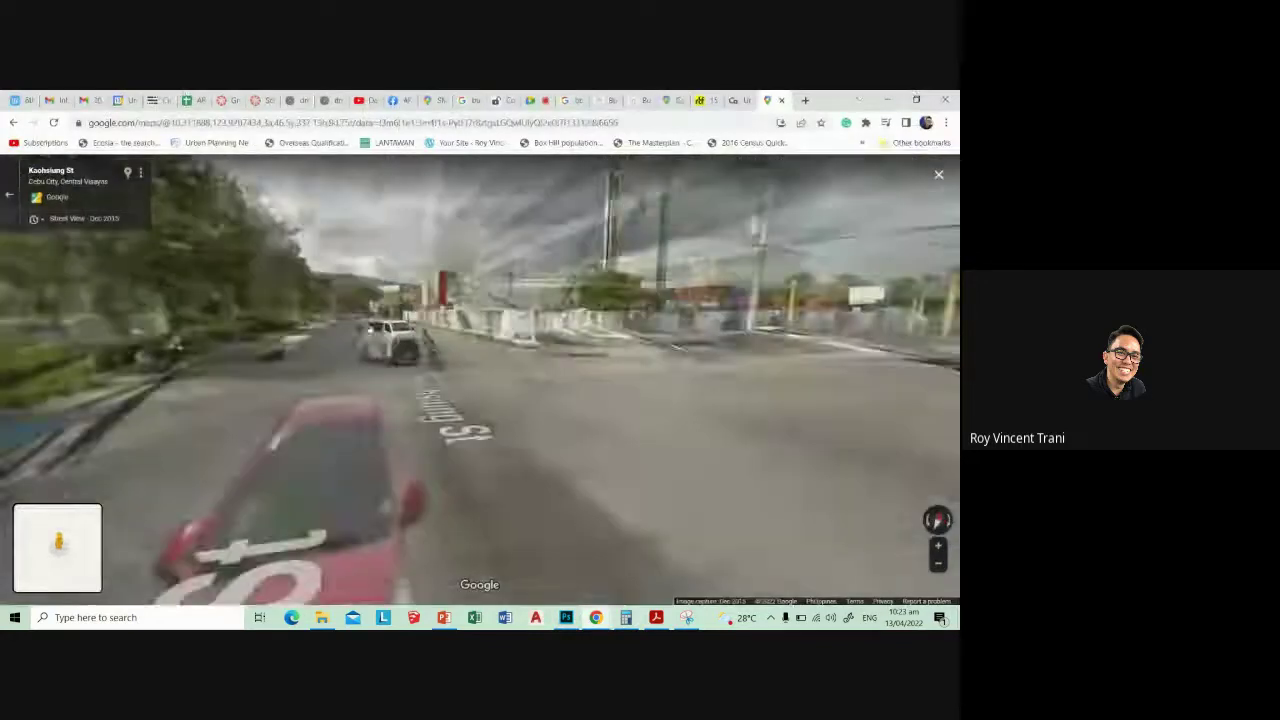
left_click(410, 370)
mouse_move(410, 370)
left_mouse_down()
mouse_move(250, 420)
mouse_move(330, 470)
left_mouse_up()
left_click_drag(400, 300, 462, 298)
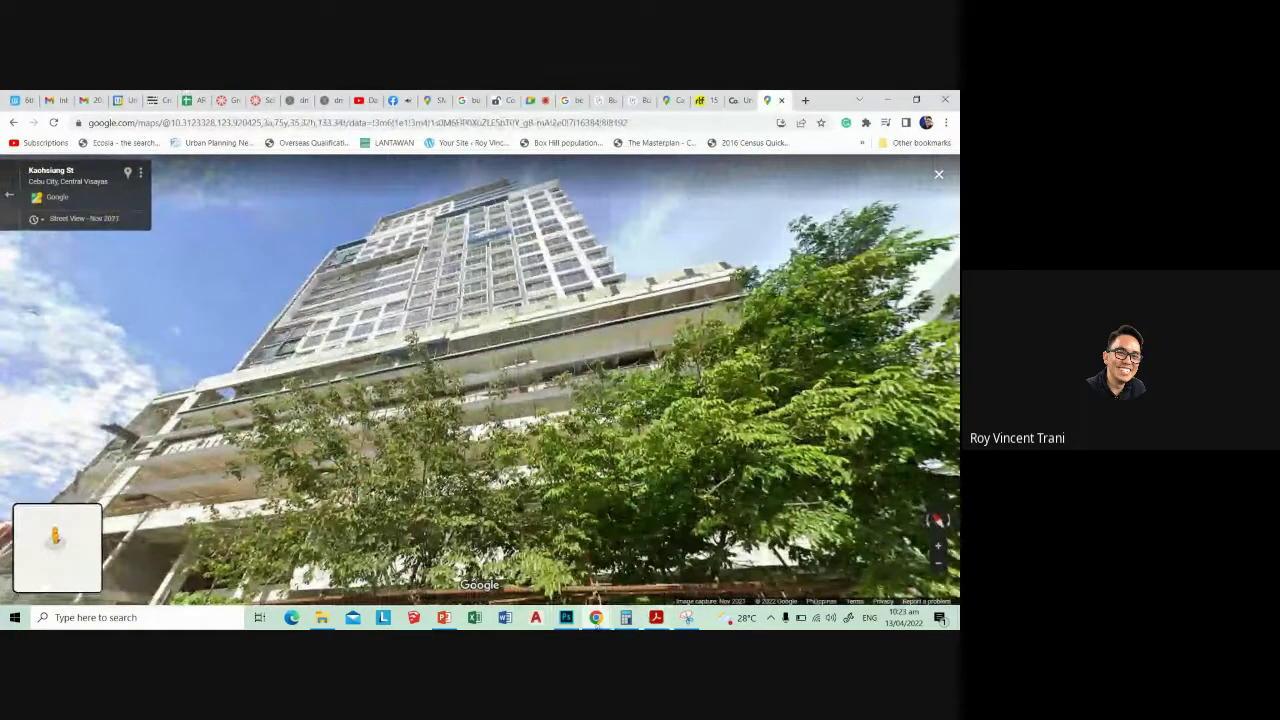
left_click(566, 617)
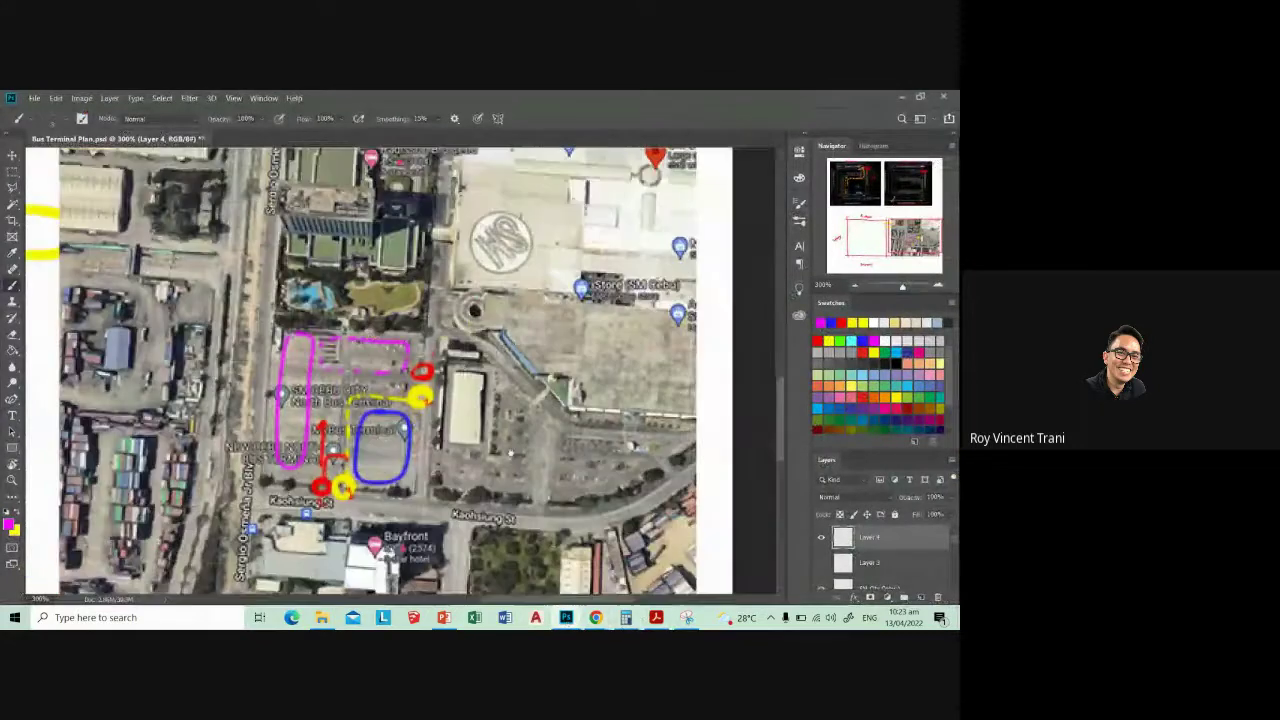
- At 300% zoom, trace a magenta outline along the terminal site's left, bottom and top edges
mouse_move(568, 389)
left_mouse_down()
mouse_move(519, 441)
mouse_move(559, 419)
left_mouse_up()
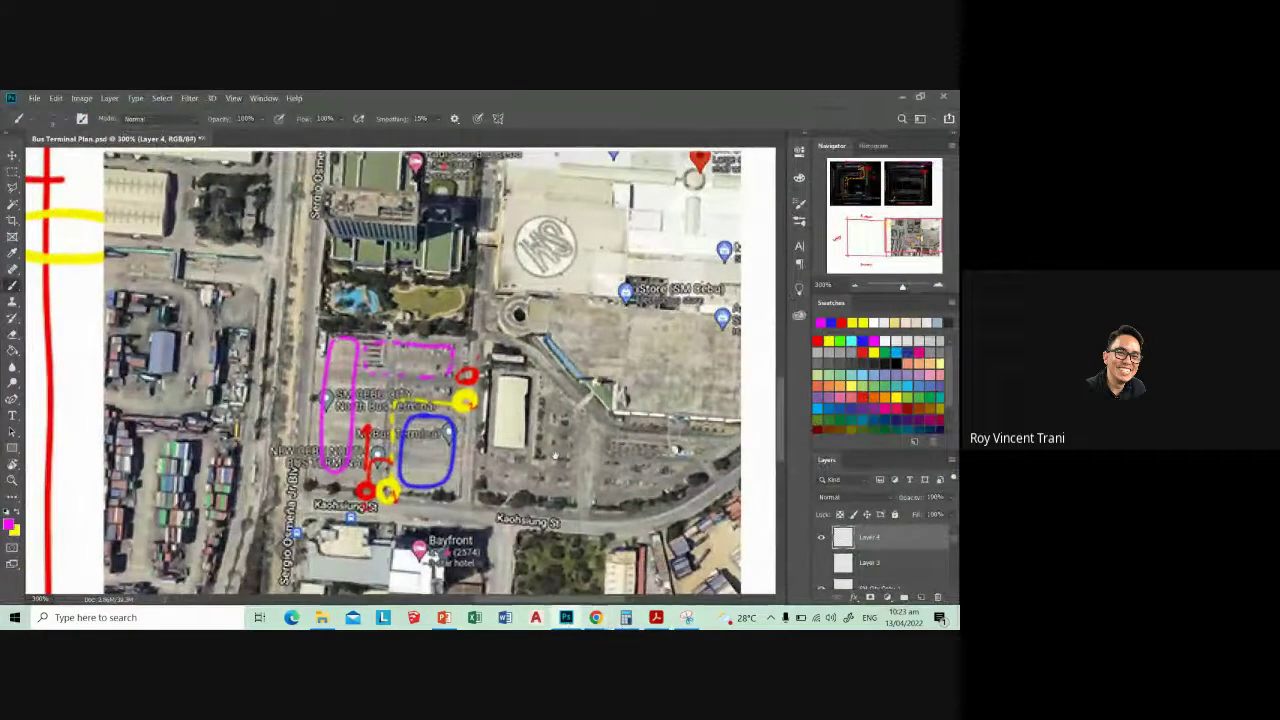
key("ctrl+minus")
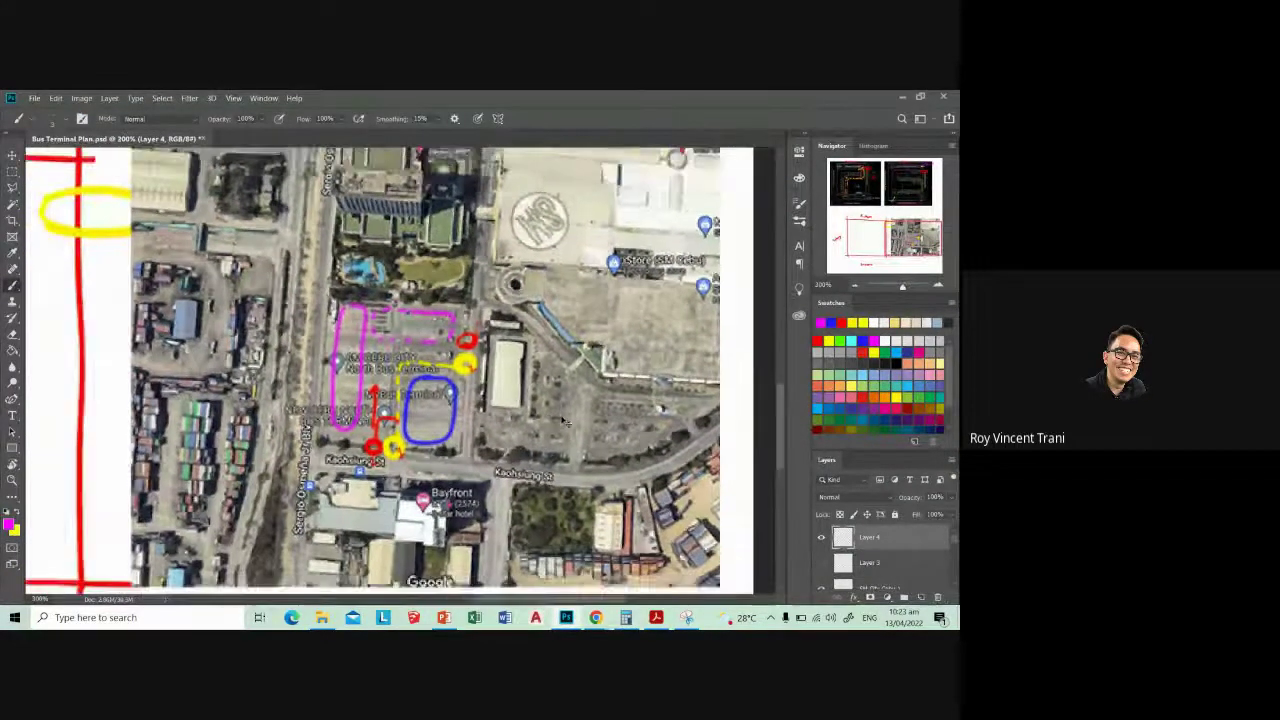
key("ctrl+plus")
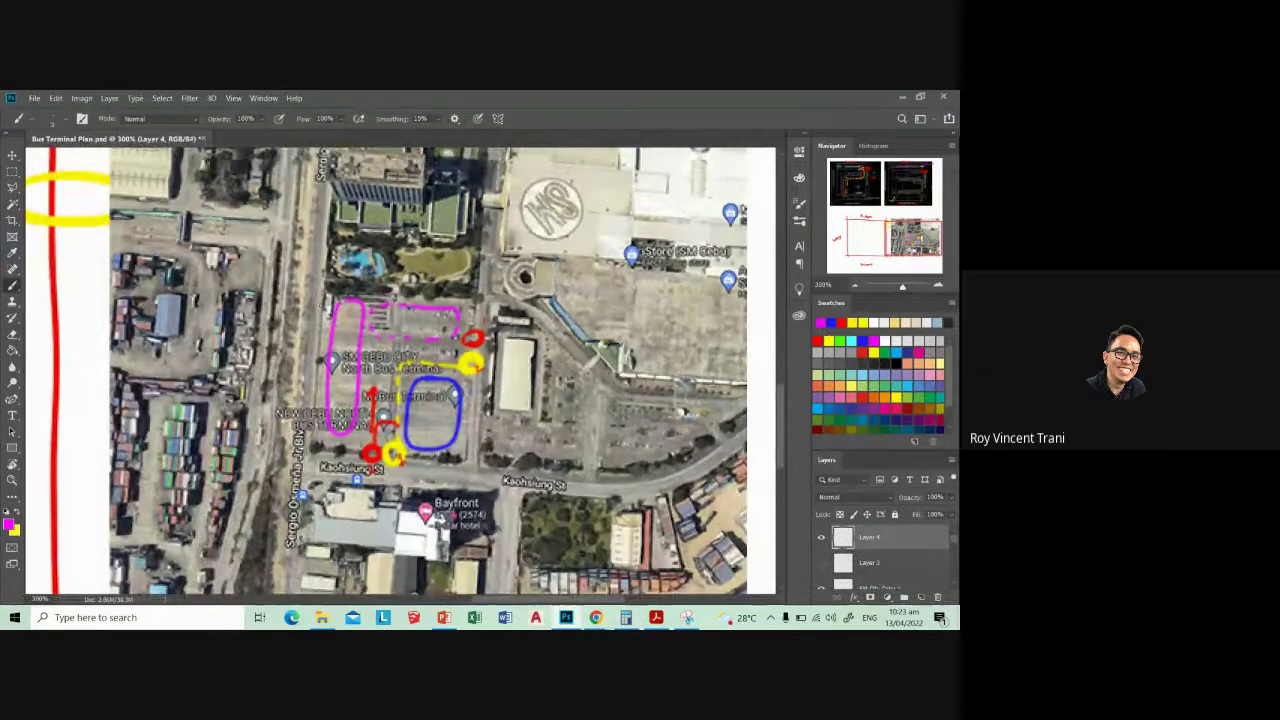
mouse_move(324, 293)
left_mouse_down()
mouse_move(338, 457)
mouse_move(468, 460)
left_mouse_up()
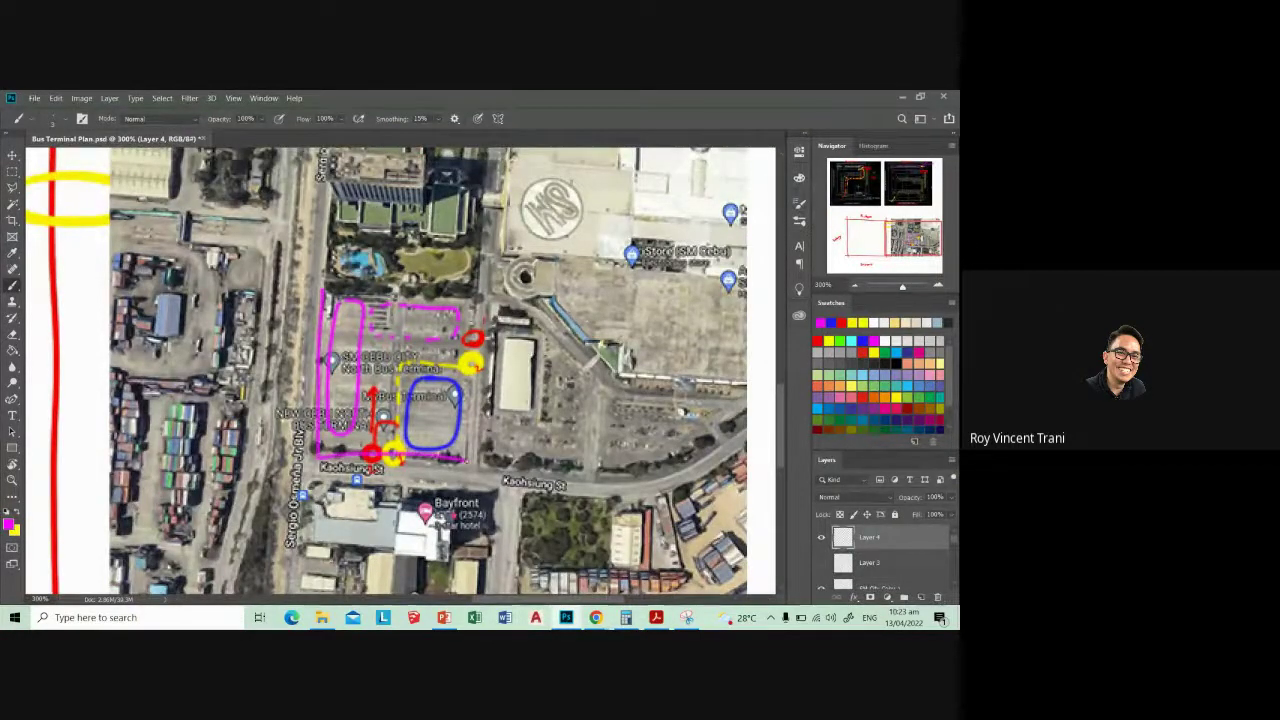
mouse_move(318, 284)
left_mouse_down()
mouse_move(481, 296)
mouse_move(470, 447)
left_mouse_up()
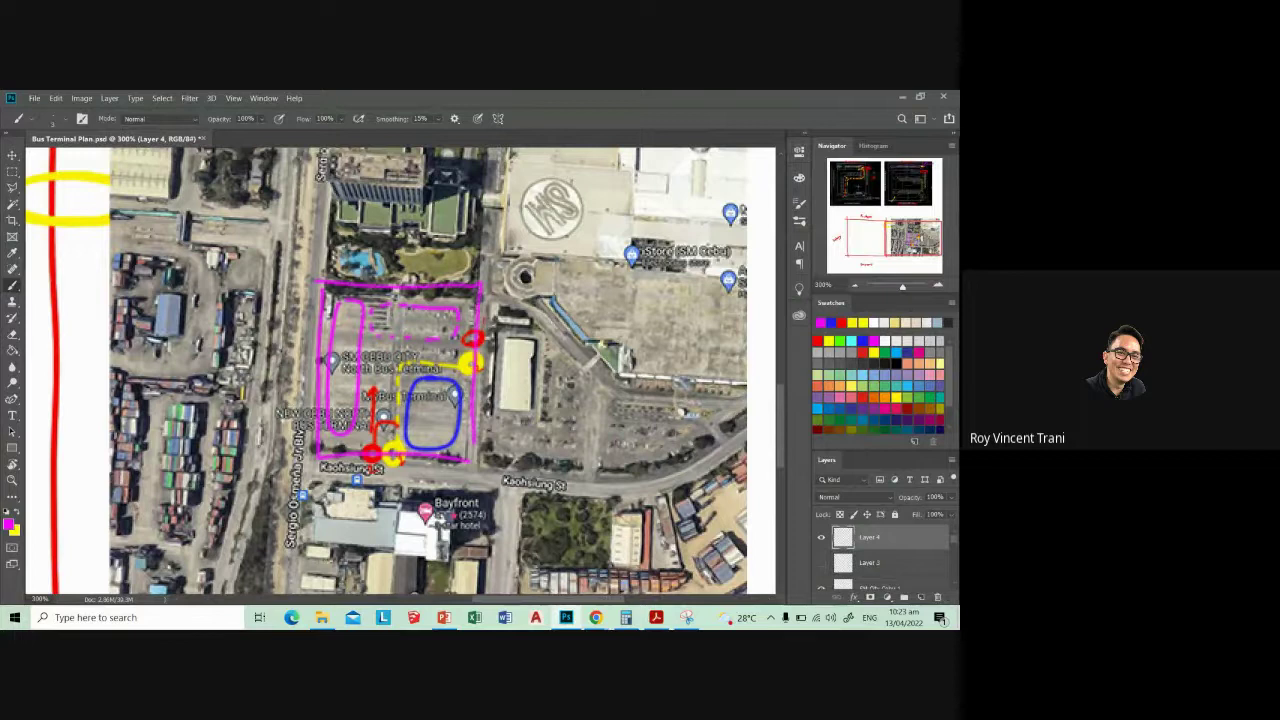
mouse_move(480, 287)
left_mouse_down()
mouse_move(638, 189)
mouse_move(670, 272)
left_mouse_up()
- Undo the last two magenta strokes and recentre the map on the terminal site
key("ctrl+z")
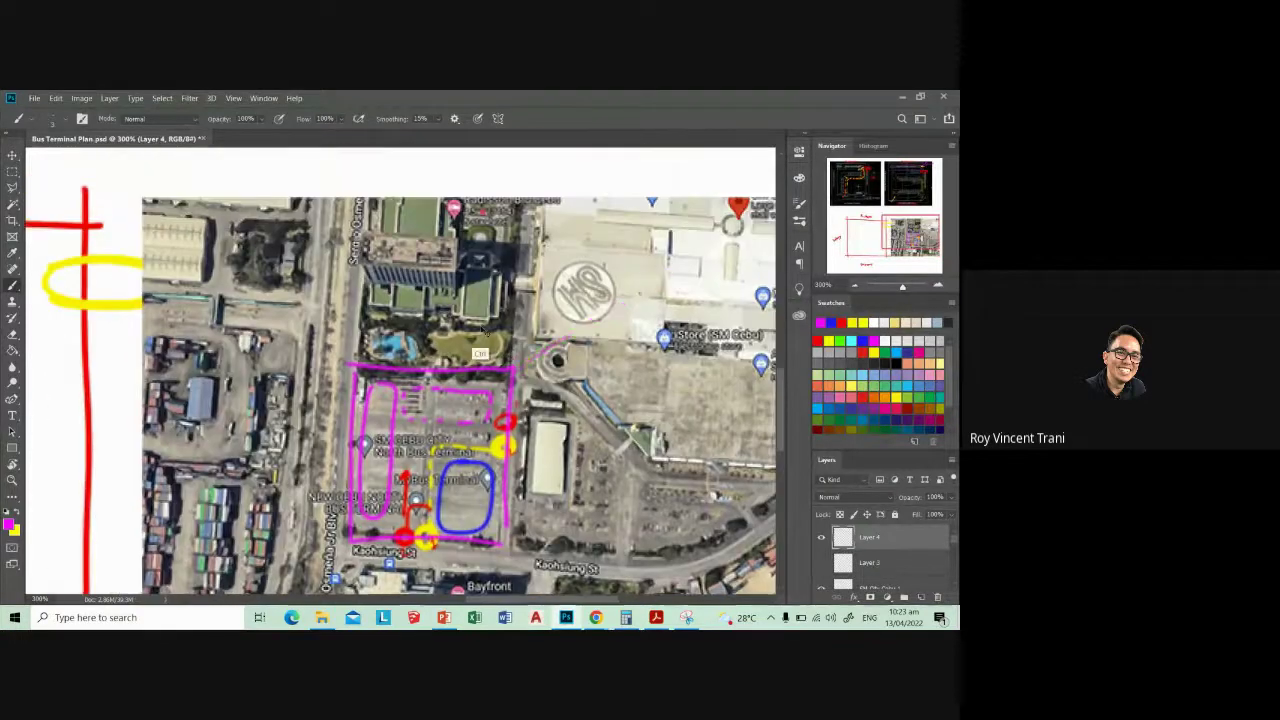
key("ctrl+z")
key("ctrl+z")
key("ctrl+z")
key("ctrl+z")
left_click_drag(555, 418, 497, 335)
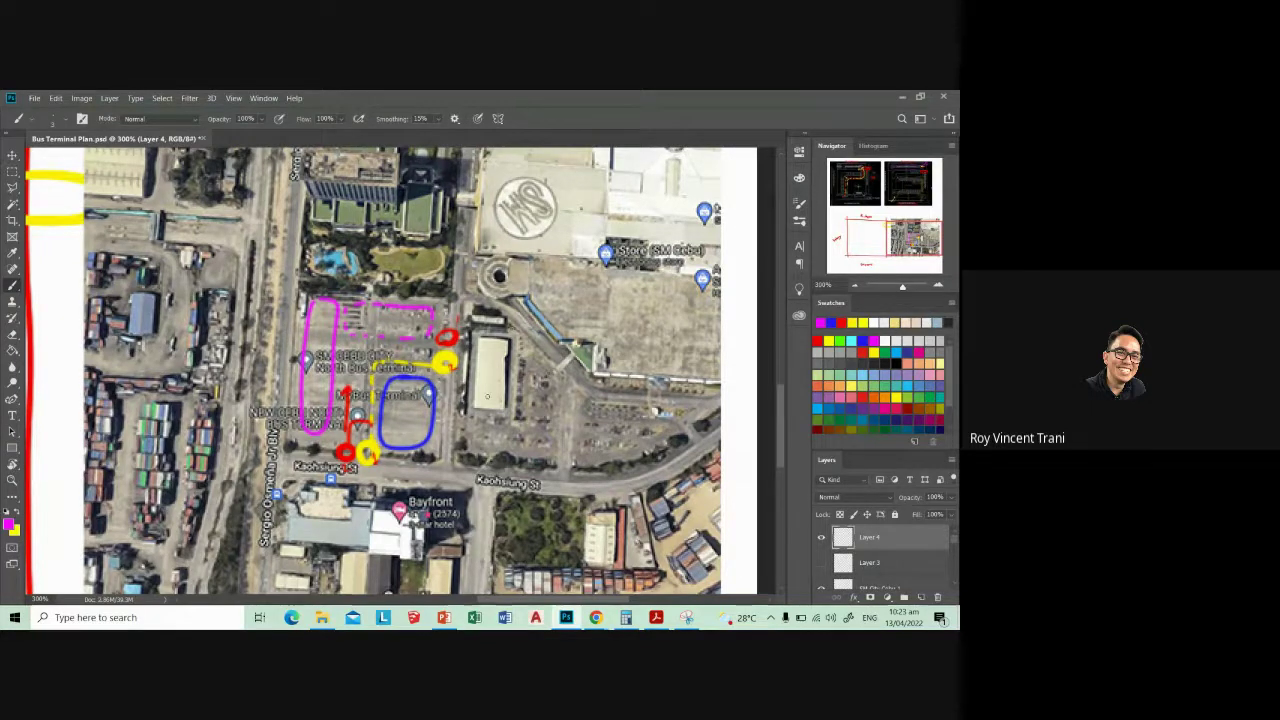
scroll(473, 410, "up", 1)
scroll(473, 415, "up", 1)
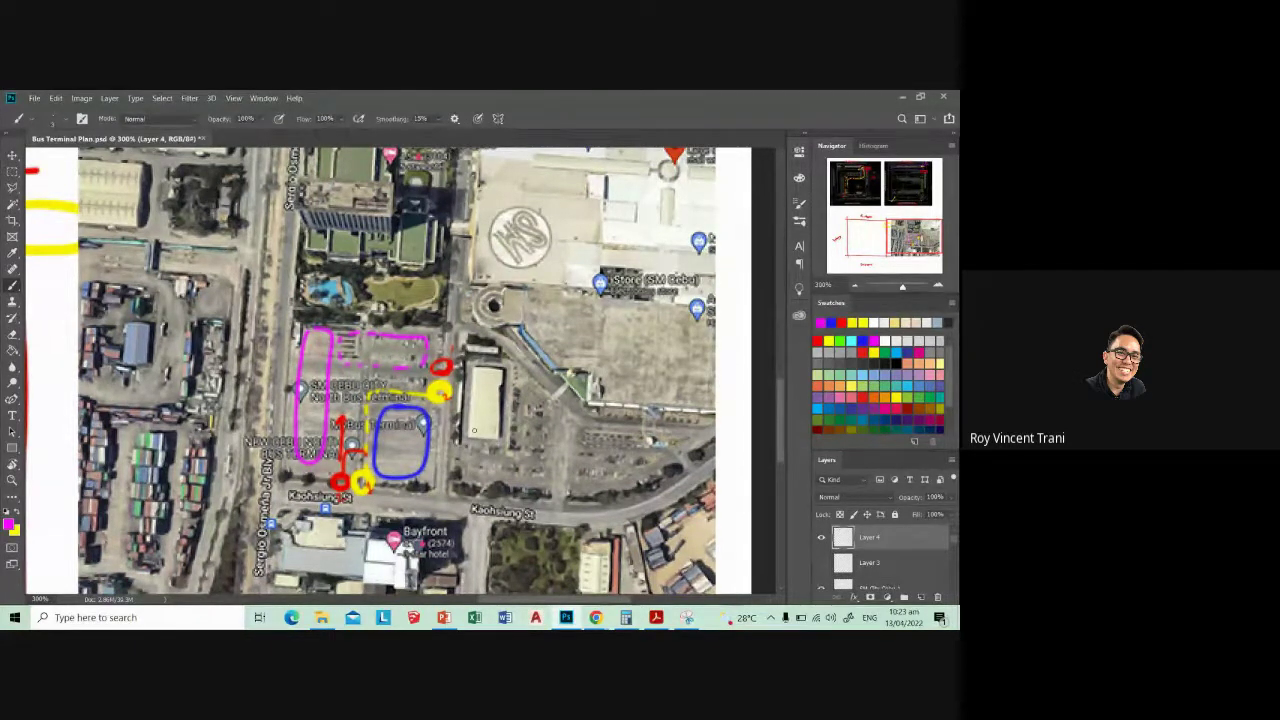
scroll(473, 410, "down", 3)
scroll(473, 410, "up", 3)
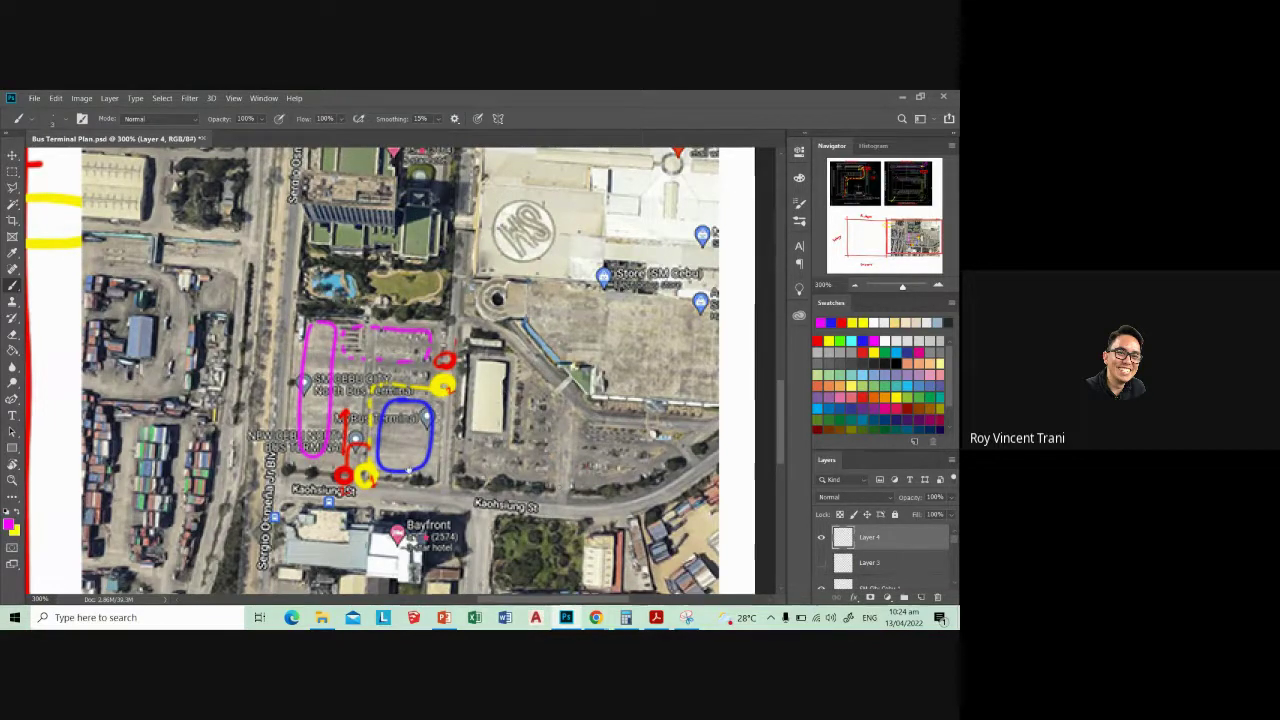
- Nudge the map upward and trace green along the blue zone's outline
scroll(400, 370, "down", 1)
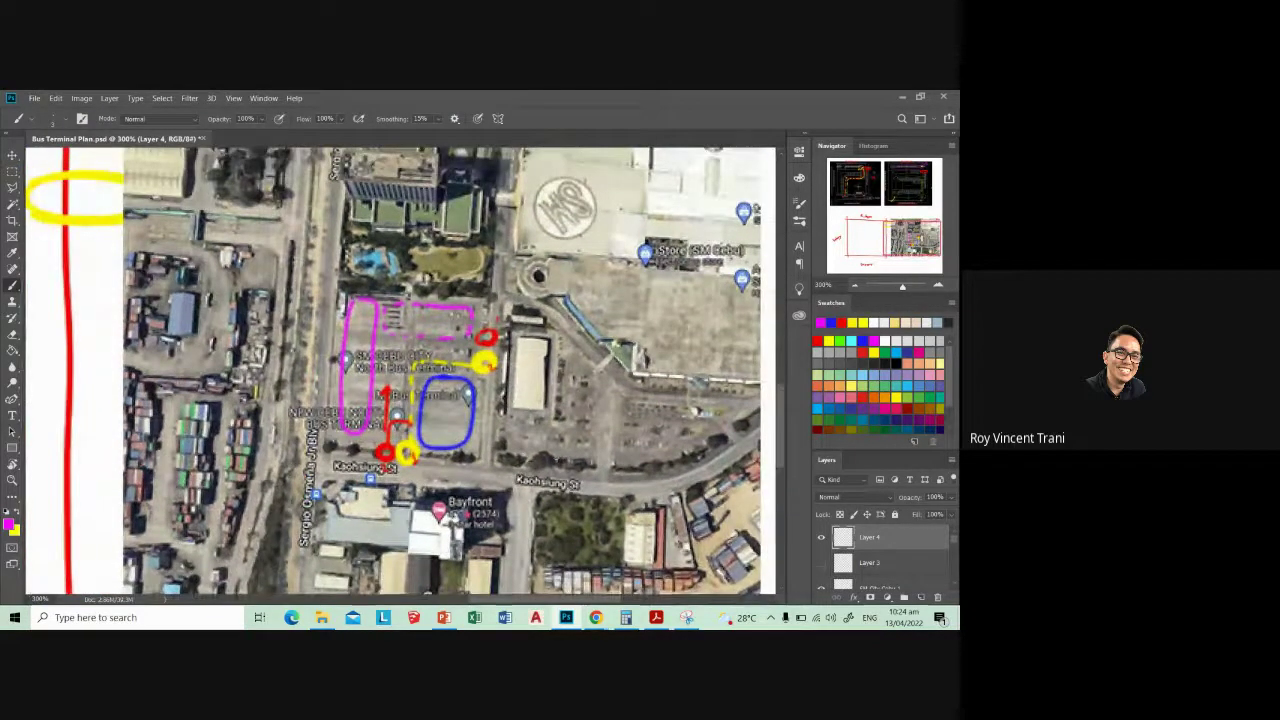
mouse_move(520, 445)
left_mouse_down()
mouse_move(514, 420)
mouse_move(518, 430)
left_mouse_up()
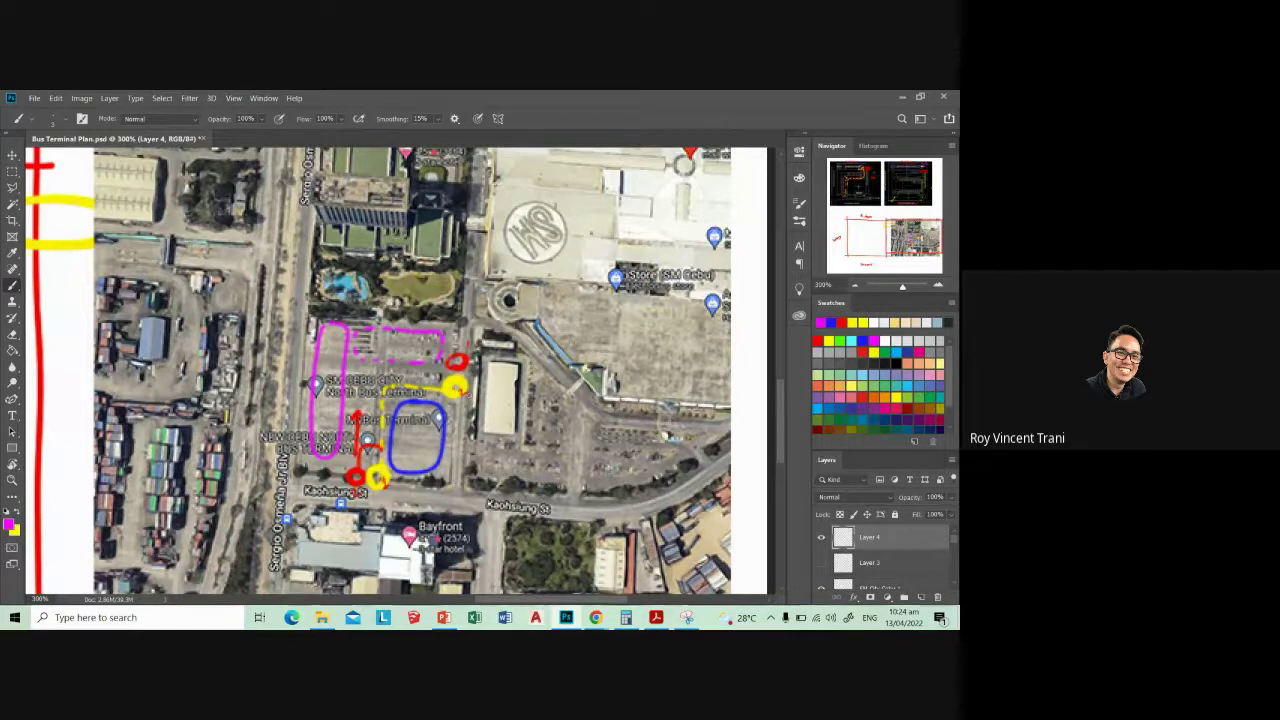
left_click_drag(440, 430, 434, 414)
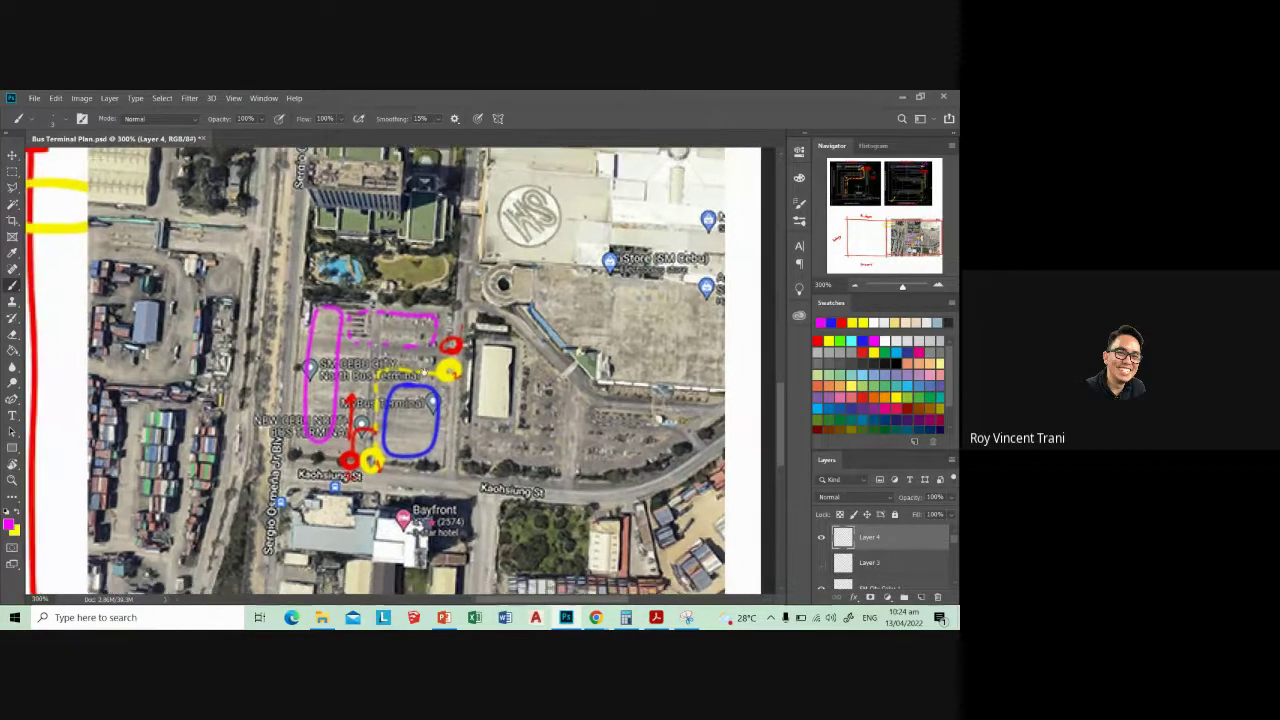
key("e")
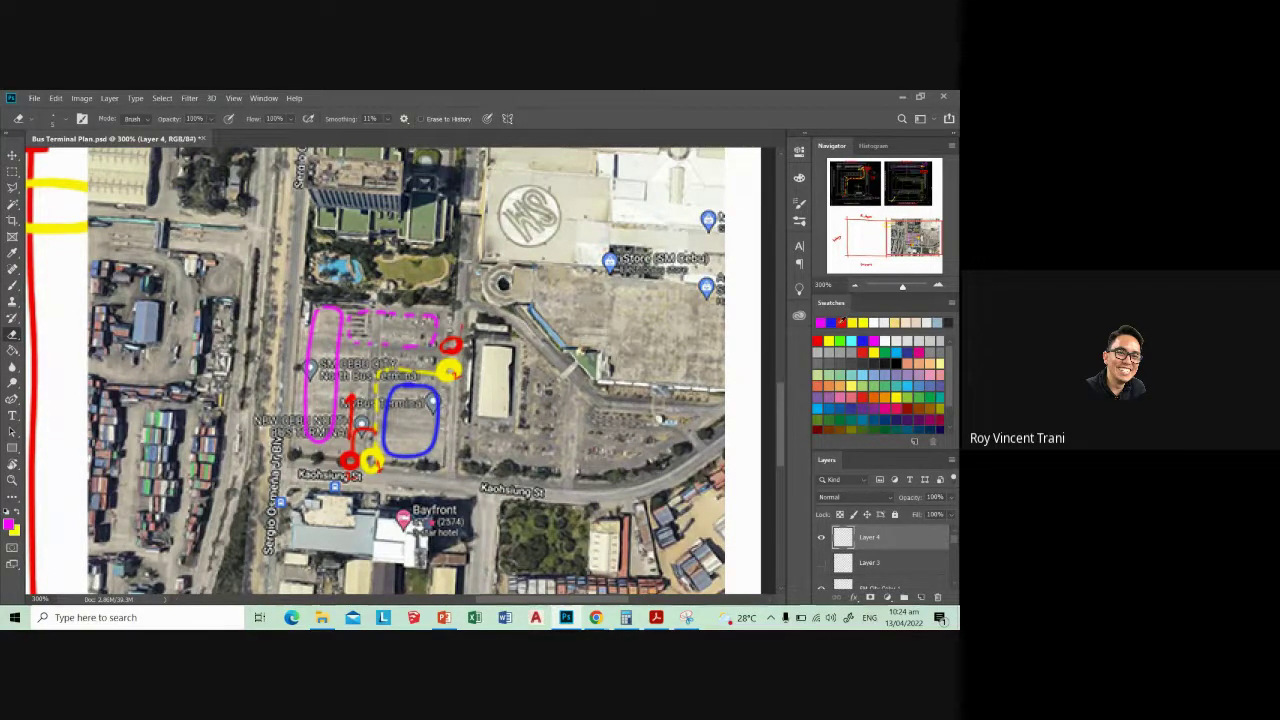
key("b")
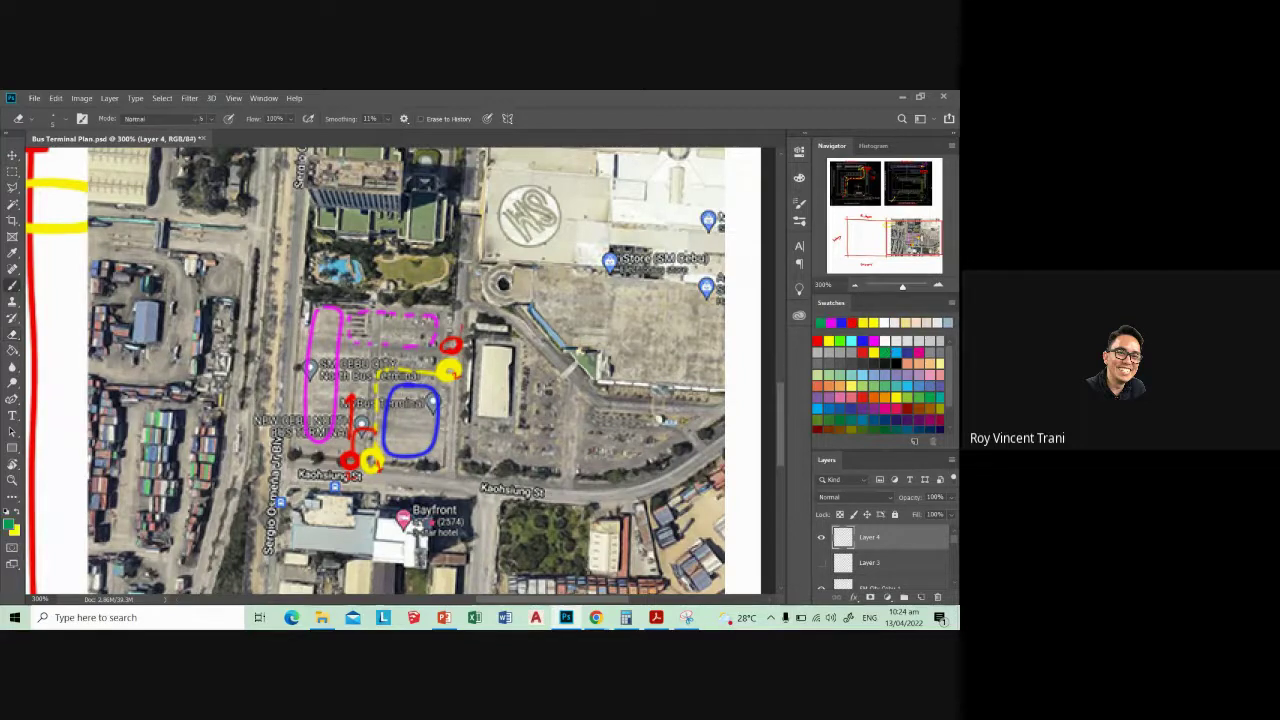
left_click_drag(430, 452, 412, 383)
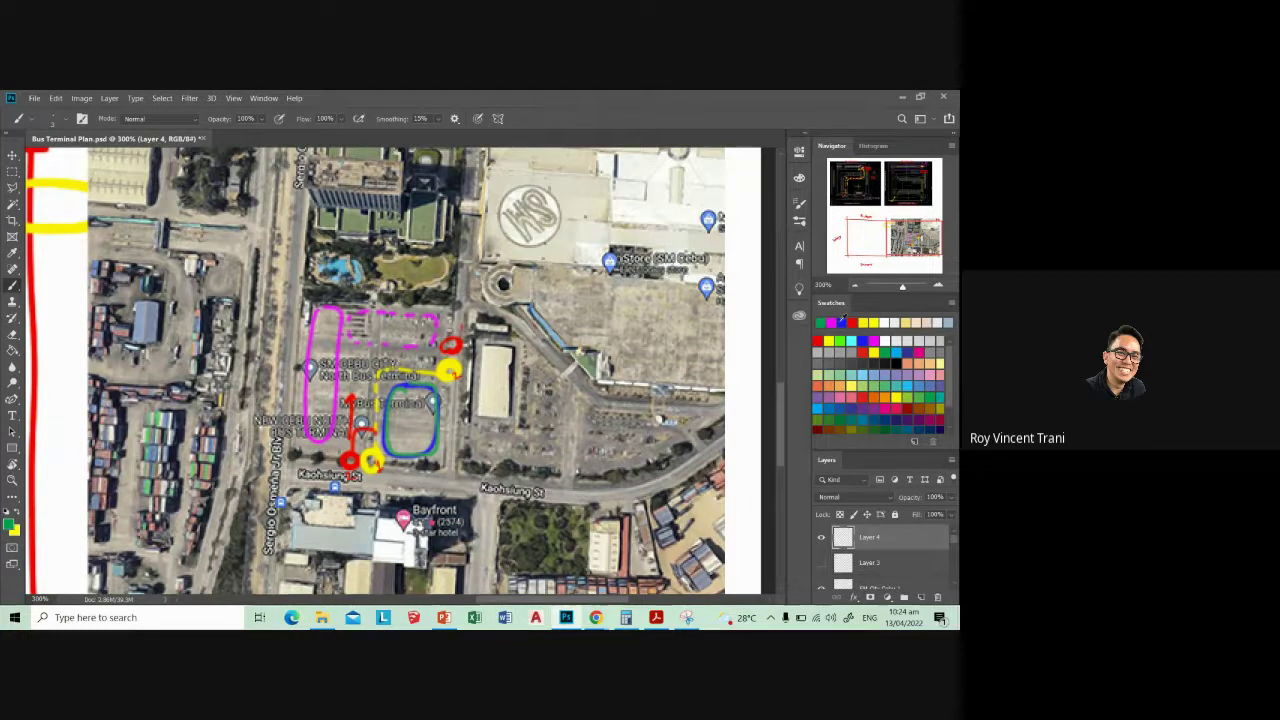
- Switch to red and draw a short red arrow and mark beside the blue zone
double_click(820, 339)
left_click(608, 272)
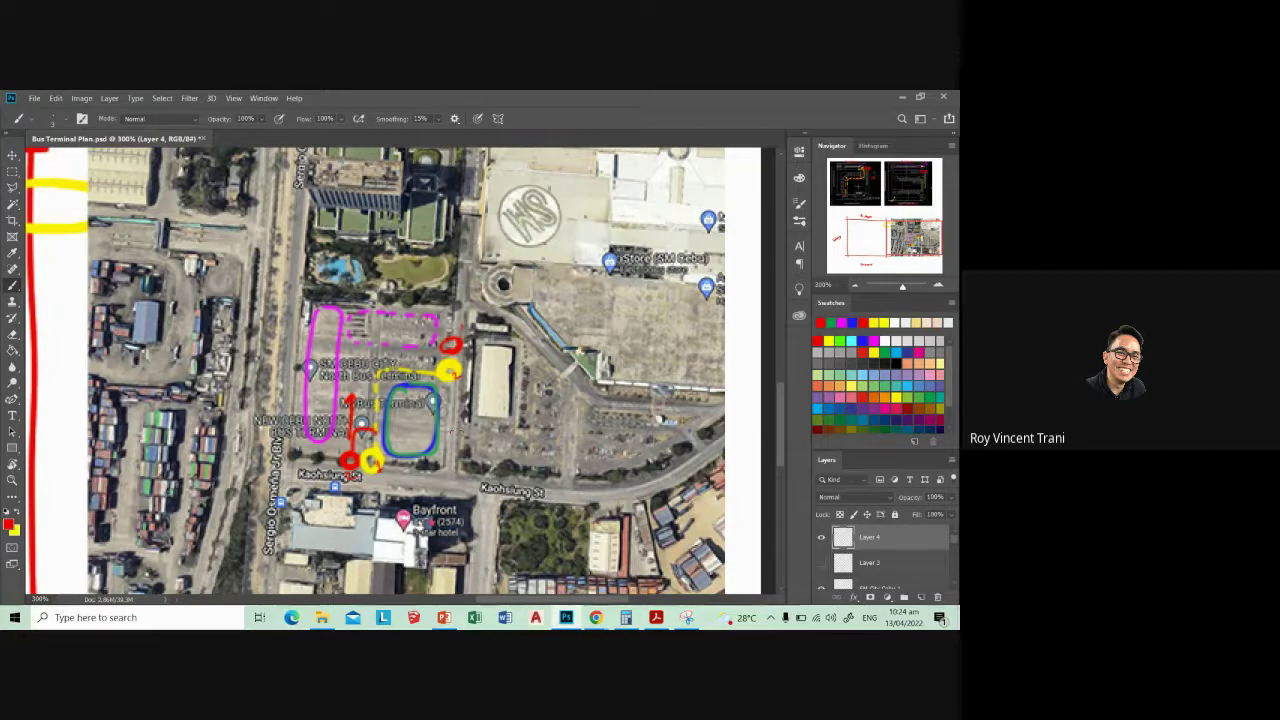
mouse_move(453, 432)
left_mouse_down()
mouse_move(423, 428)
mouse_move(411, 480)
left_mouse_up()
- Make the Light Red Orange swatch the painting colour and draw an orange line north of the terminal
double_click(876, 387)
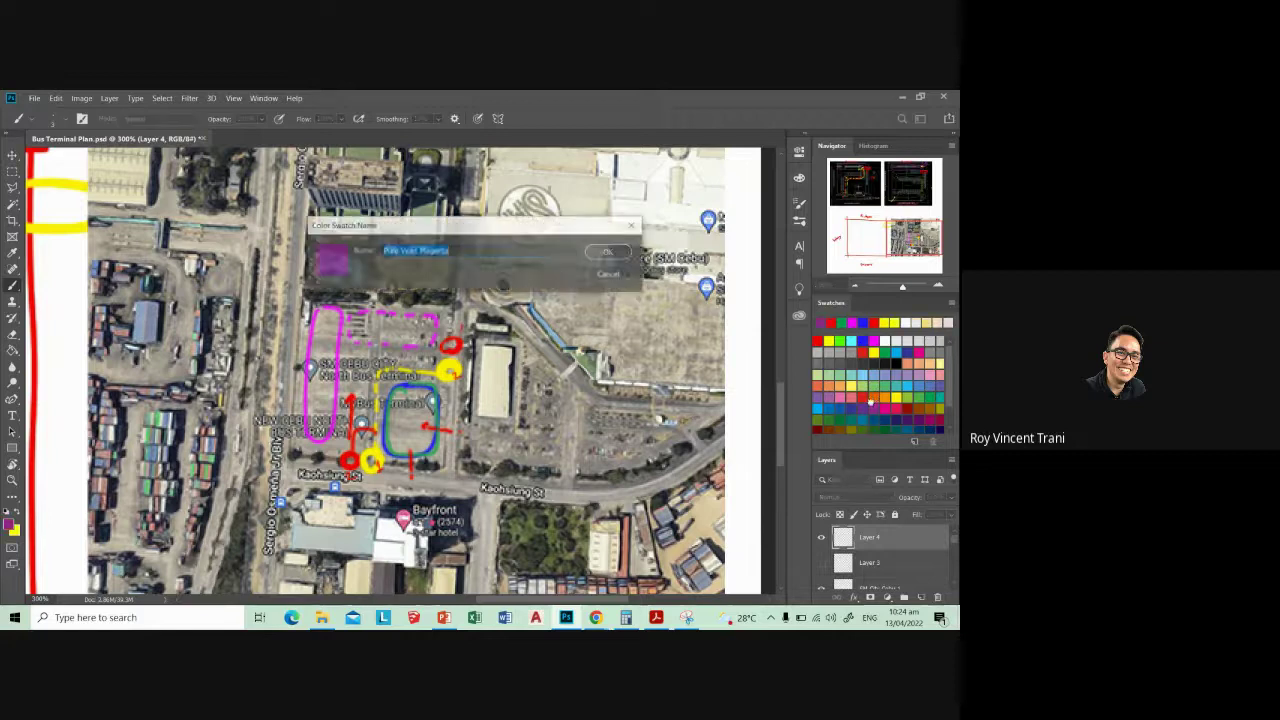
key("Escape")
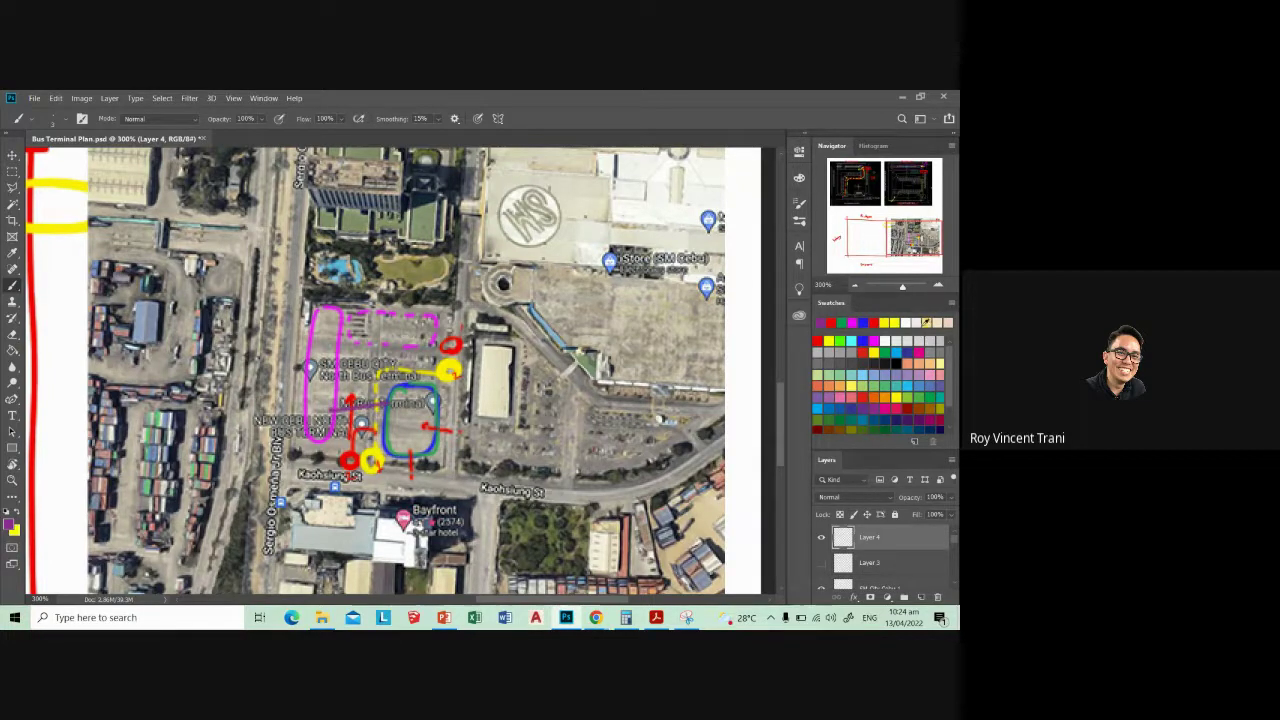
left_click(894, 322)
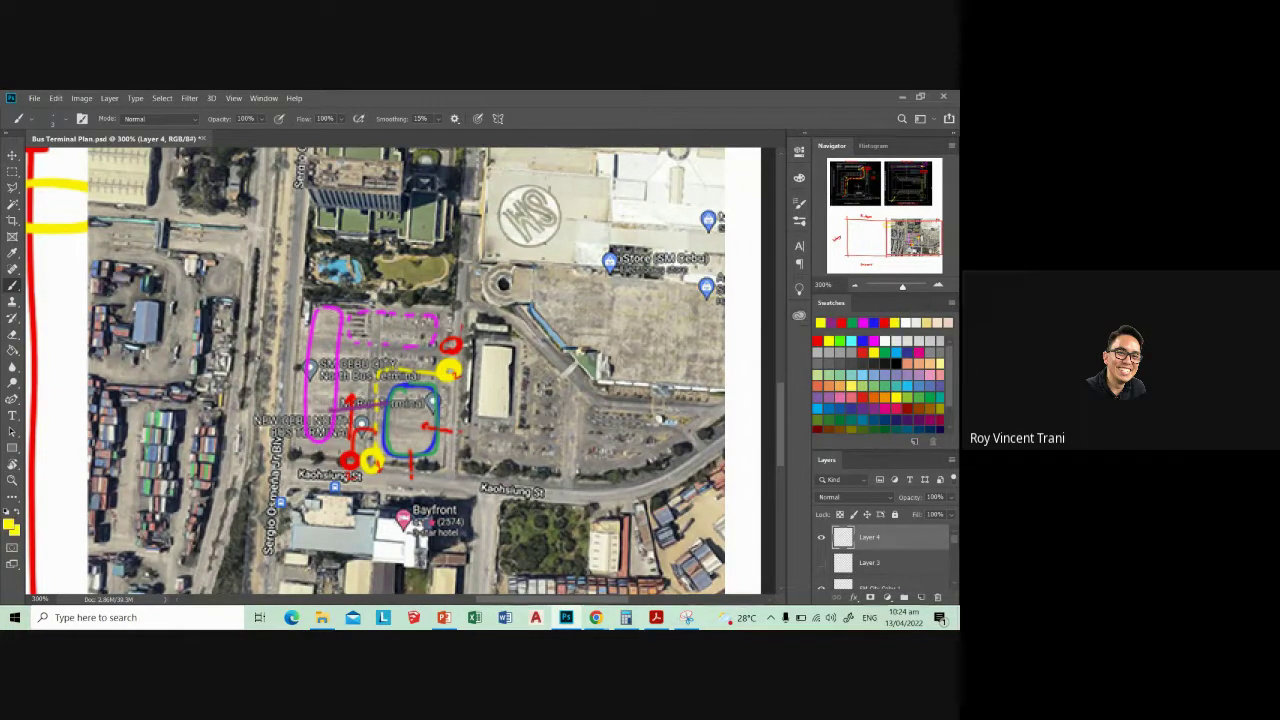
double_click(826, 363)
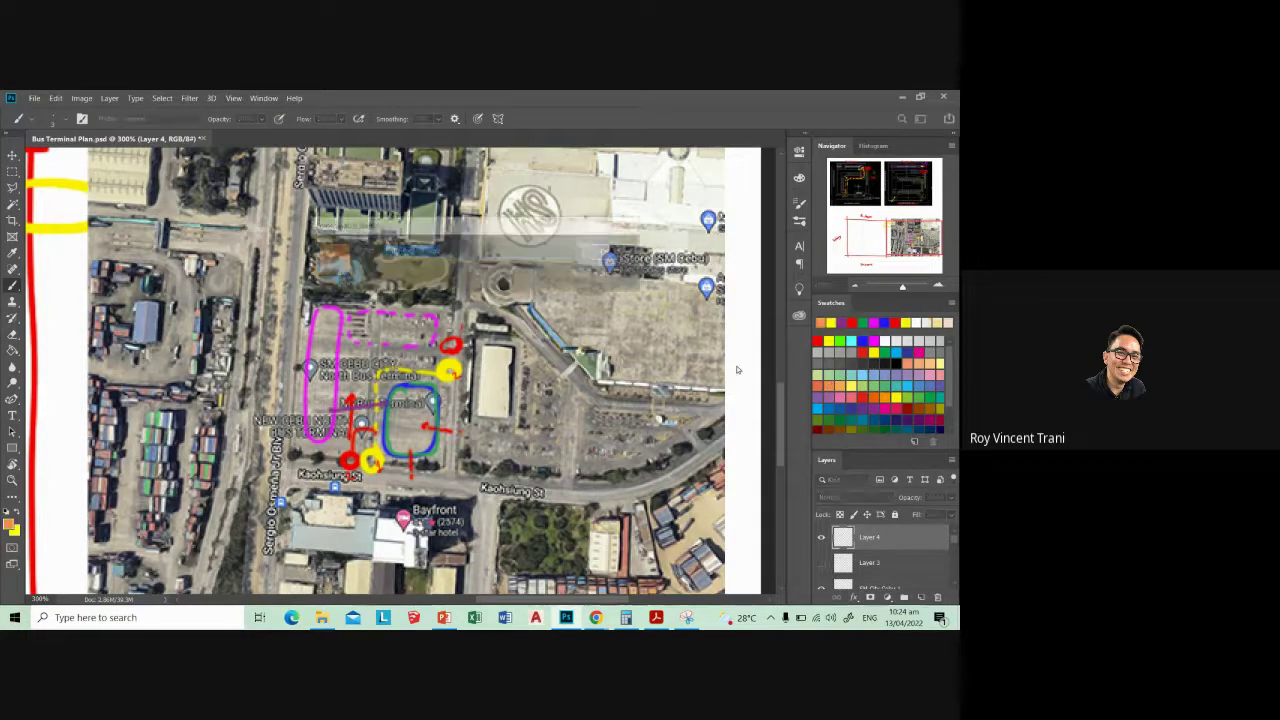
left_click(606, 253)
left_click_drag(310, 293, 468, 293)
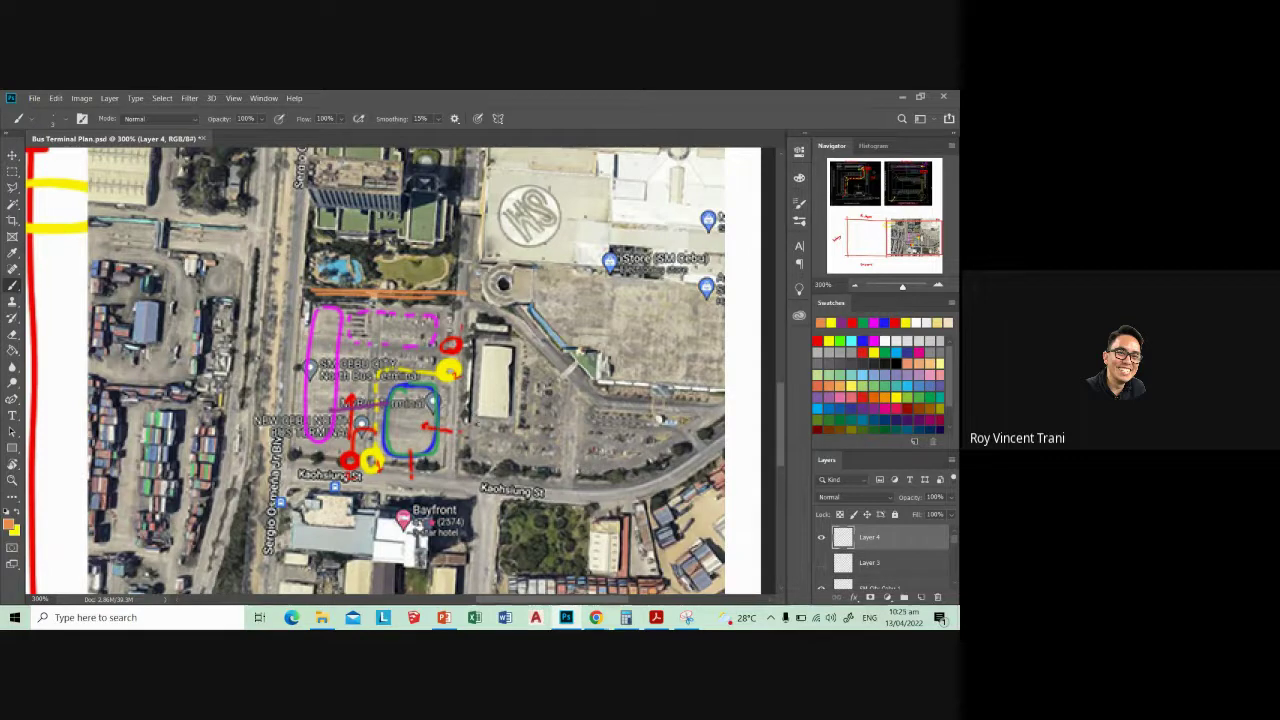
- Circle the container yard, Bayfront and two other areas in orange, plus a small circle inside the blue zone
left_click_drag(474, 420, 481, 458)
left_click_drag(228, 372, 222, 468)
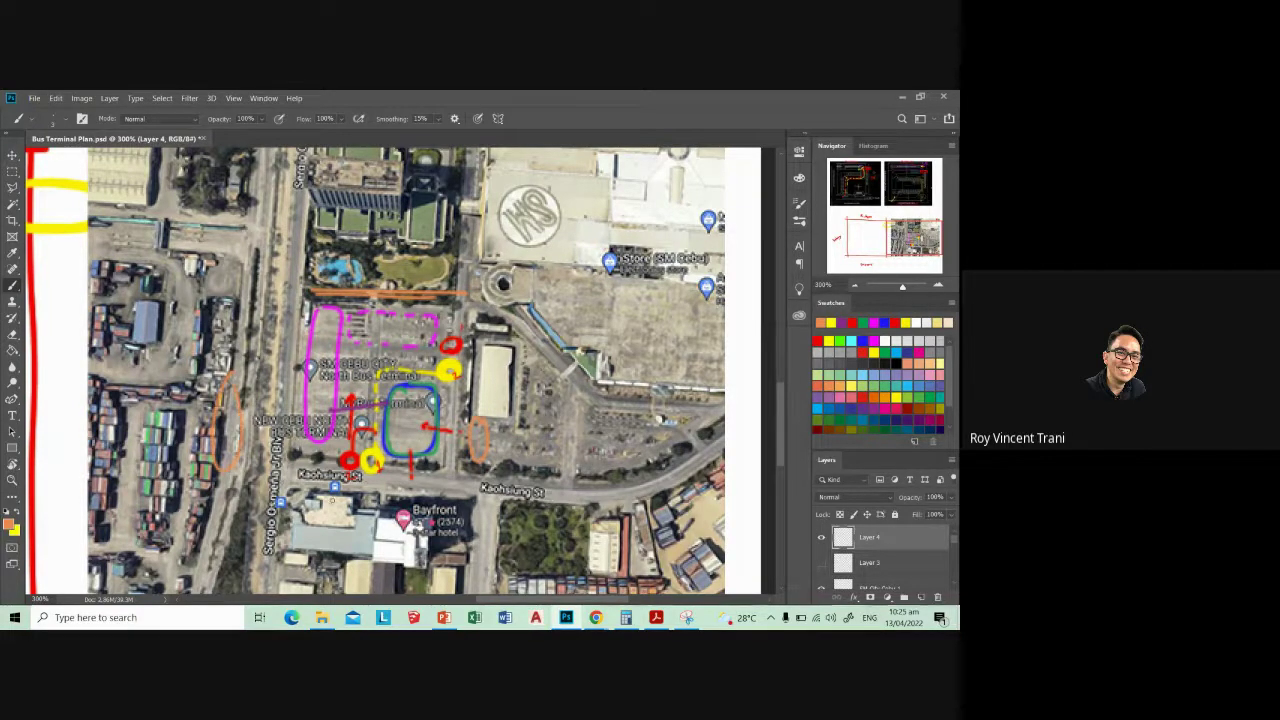
left_click_drag(344, 502, 338, 504)
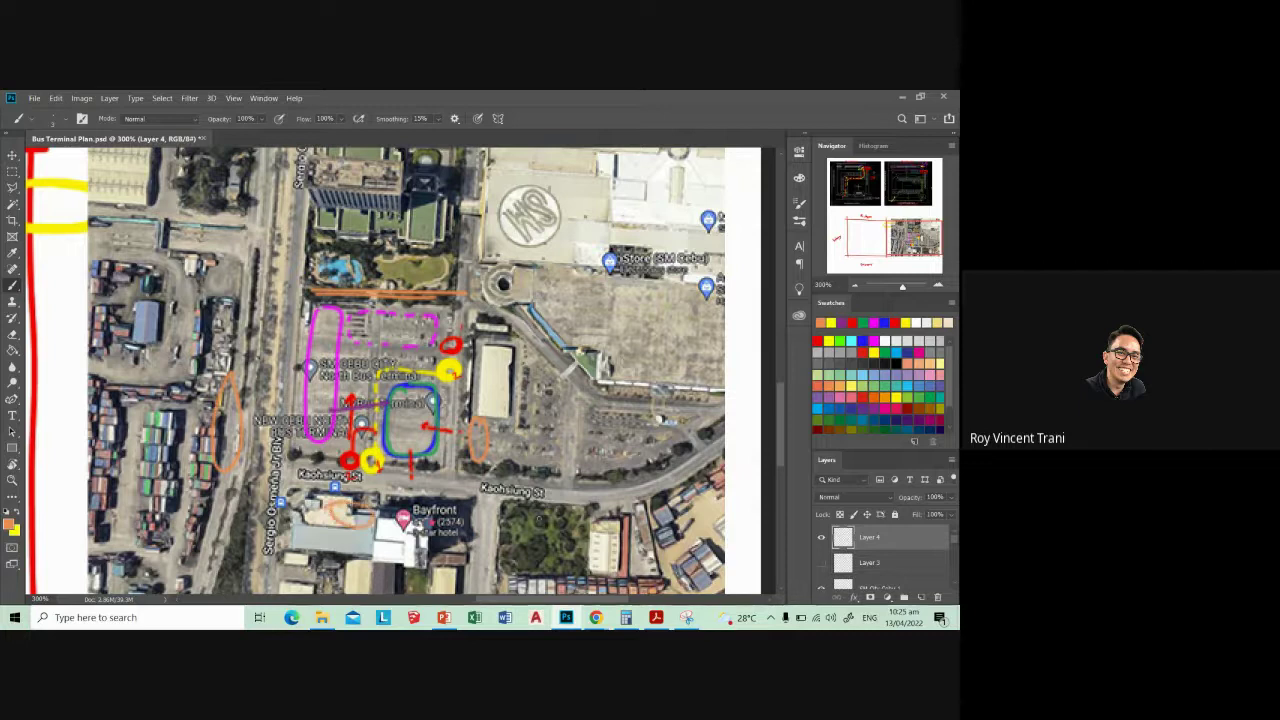
left_click_drag(540, 510, 520, 508)
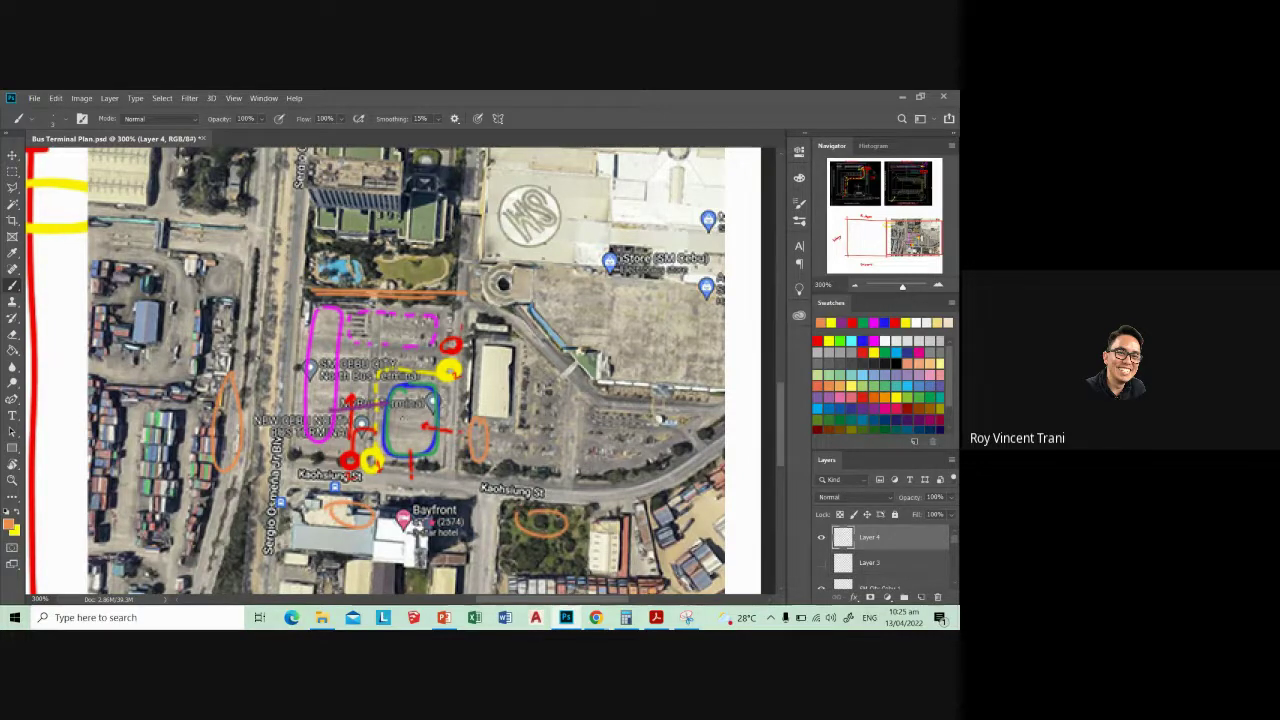
left_click_drag(406, 404, 402, 406)
- Undo and redo the small orange circle, then scroll the bus terminal brief to page 2
key("ctrl+z")
key("ctrl+shift+z")
left_click(656, 617)
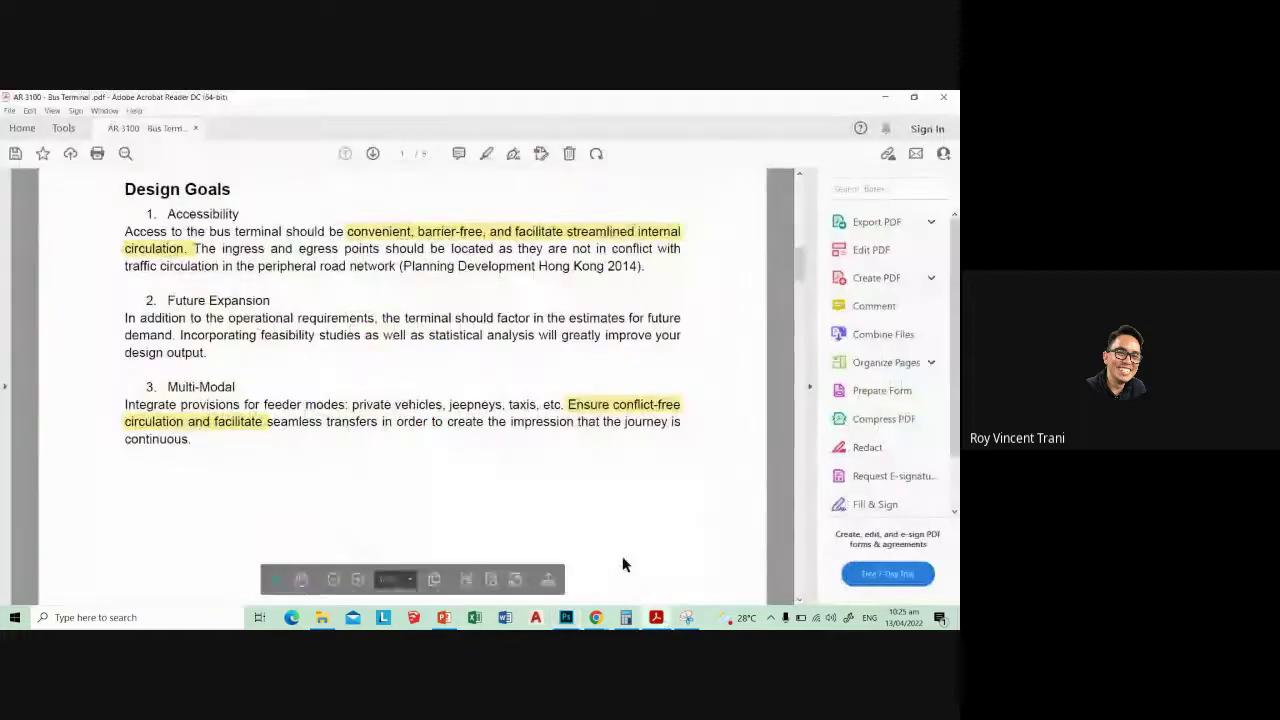
scroll(505, 509, "down", 1)
scroll(505, 502, "down", 1)
scroll(507, 503, "down", 5)
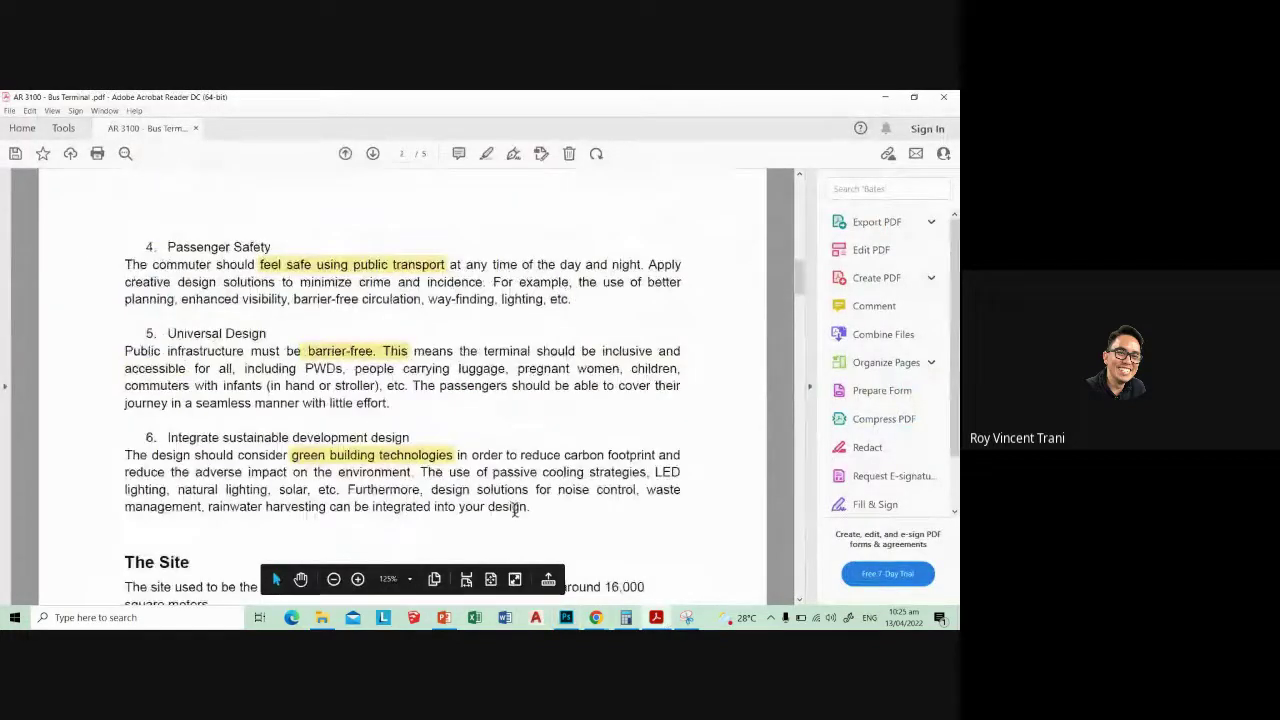
scroll(514, 508, "down", 1)
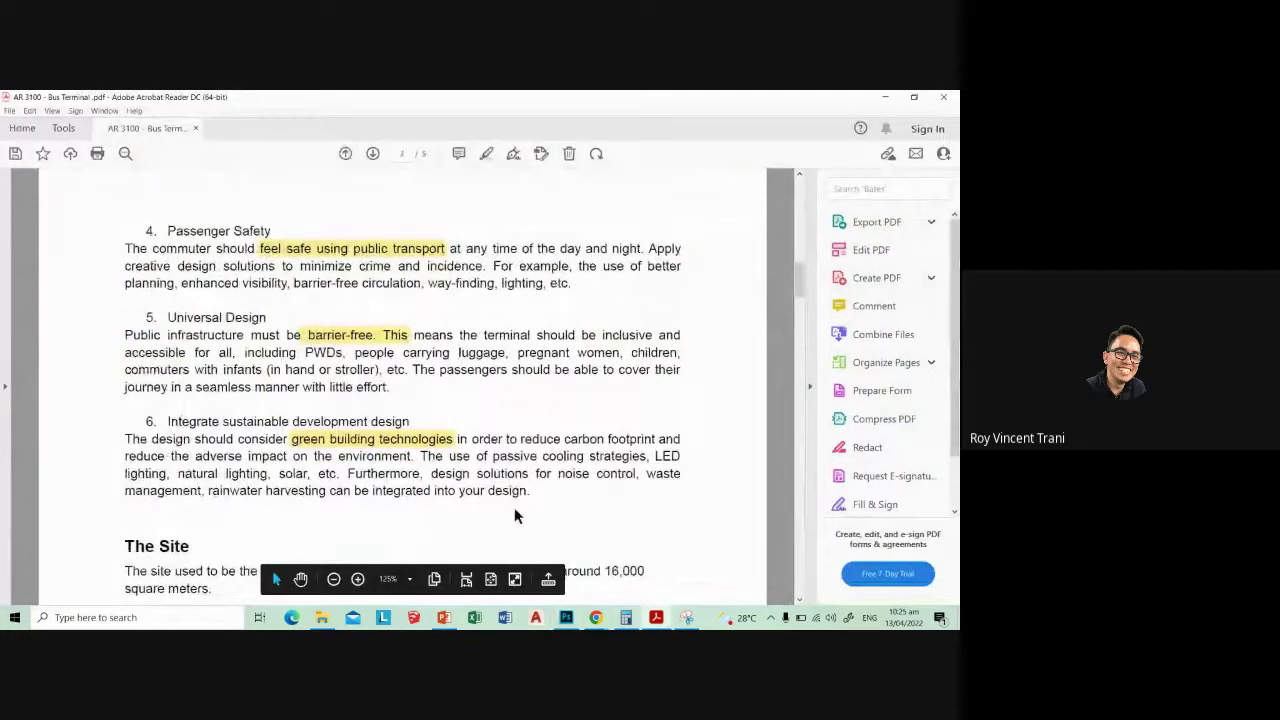
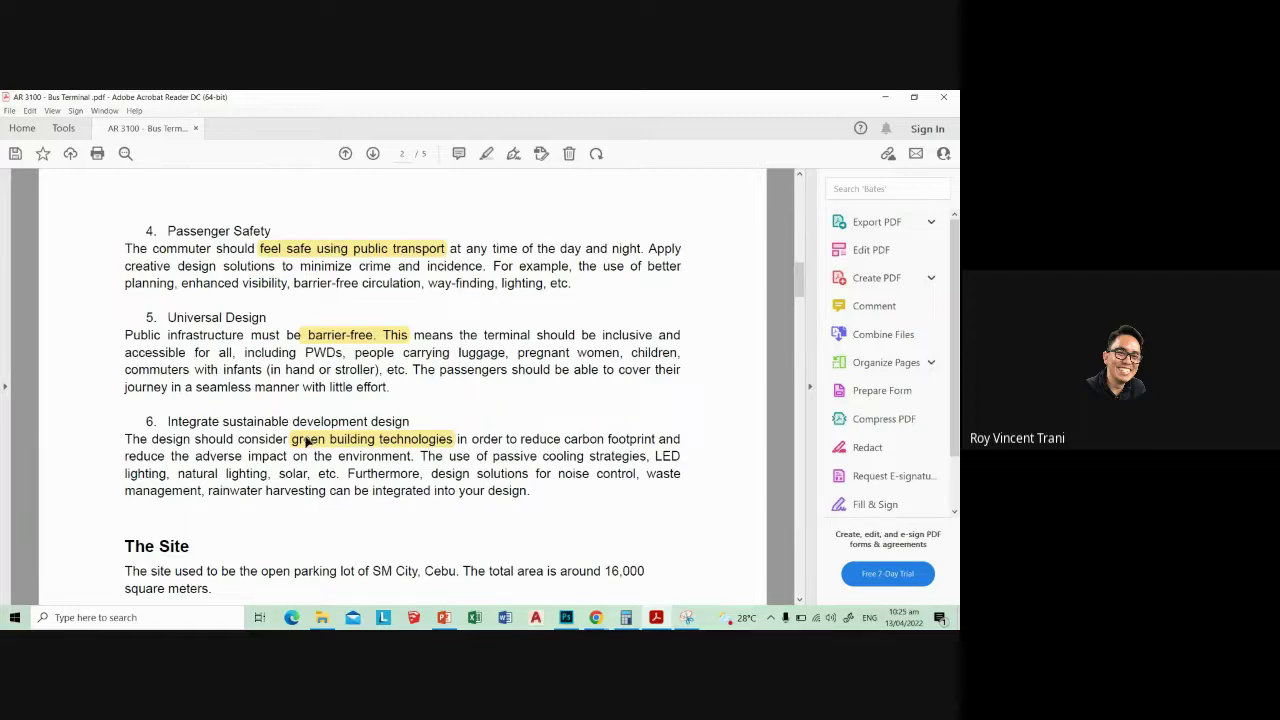
- Minimize the Acrobat brief and show the participants list in the video call
left_click(882, 97)
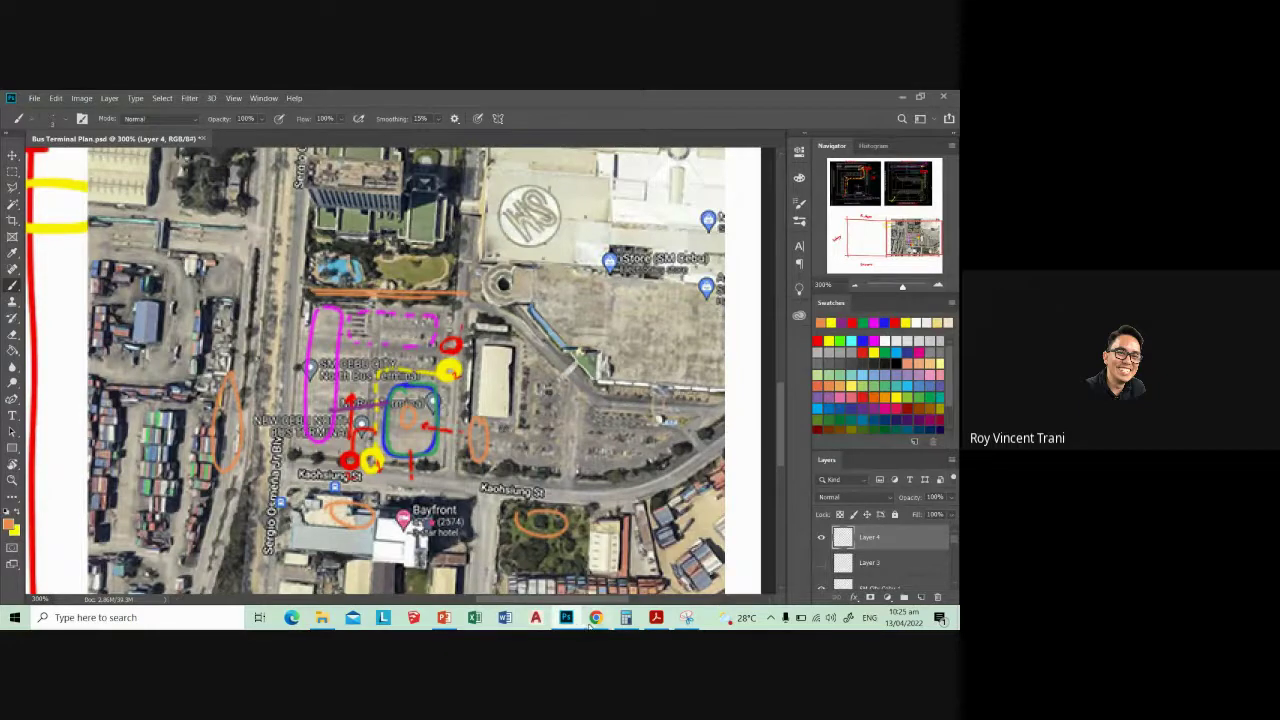
mouse_move(595, 617)
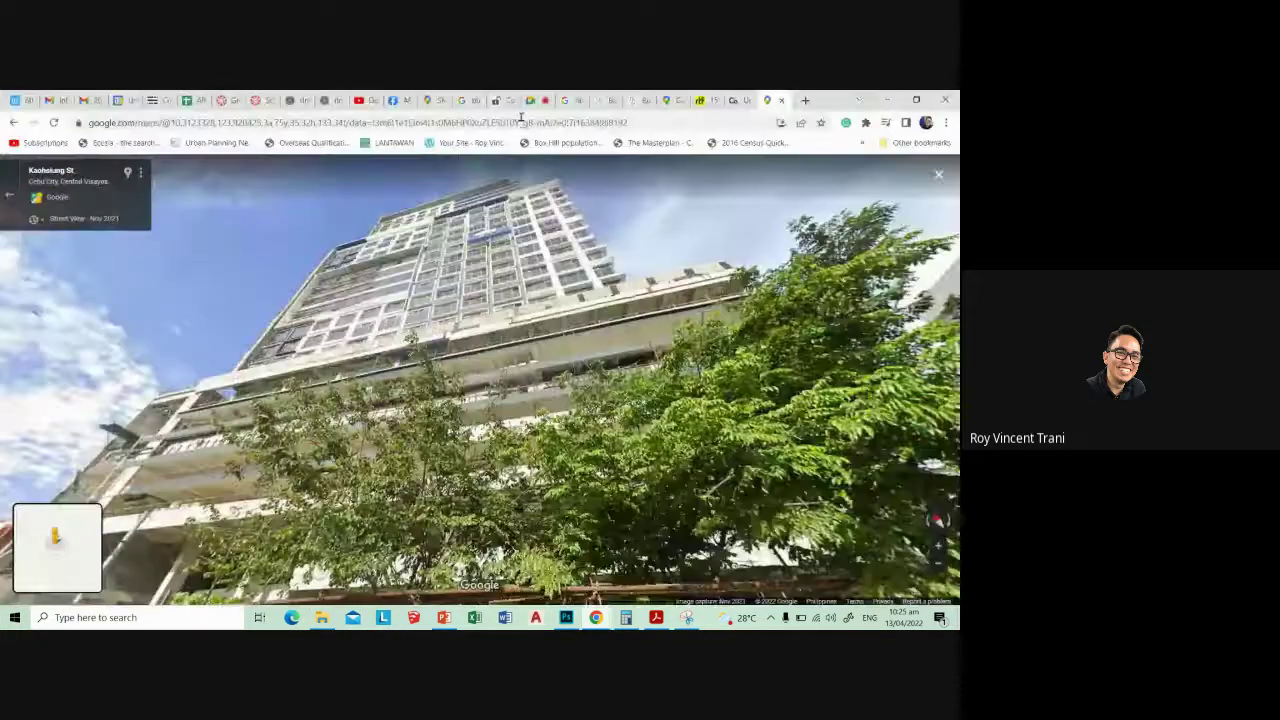
left_click(663, 562)
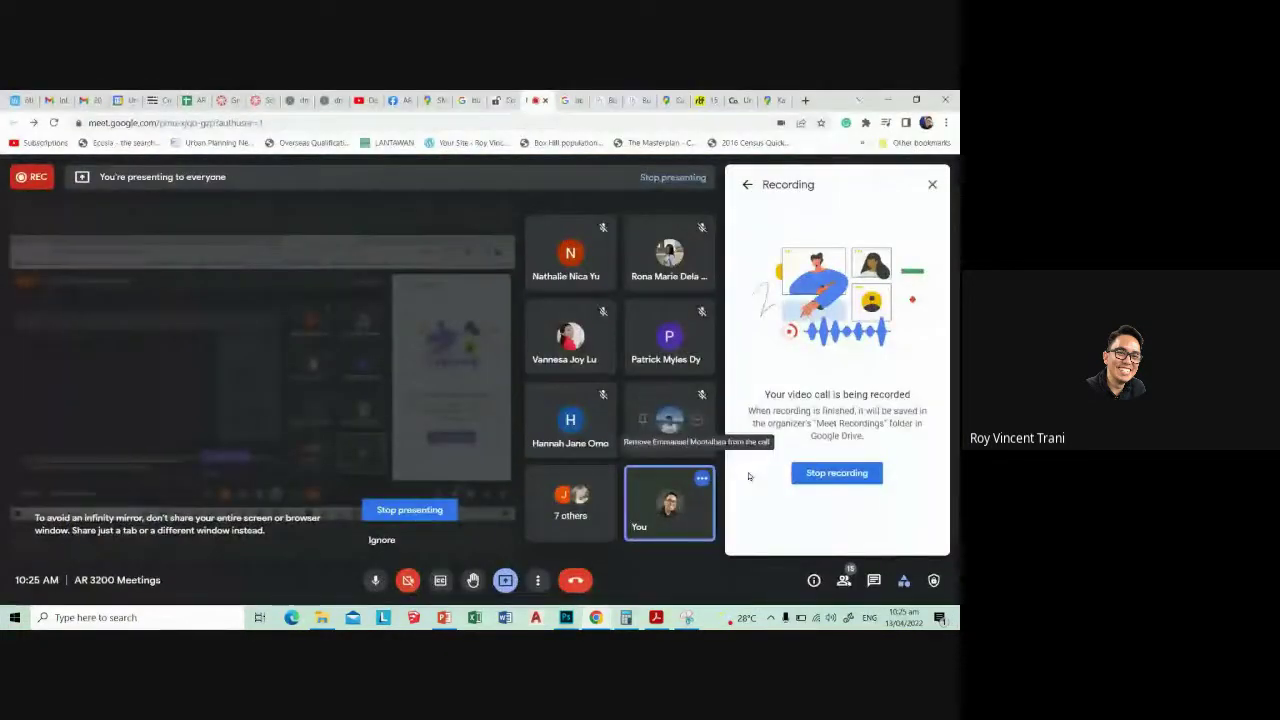
left_click(846, 582)
scroll(840, 400, "down", 5)
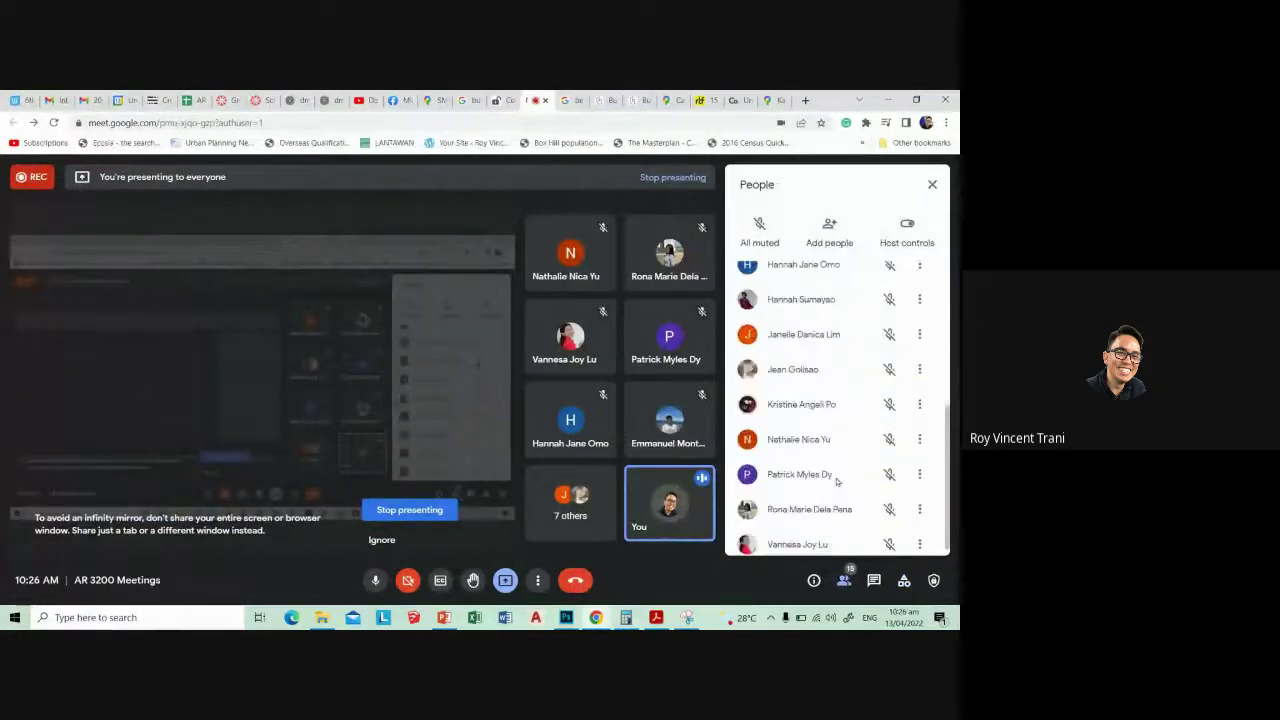
- Close the Kaohsiung St Street View tab and scroll through the inclusive architecture article
left_click(771, 101)
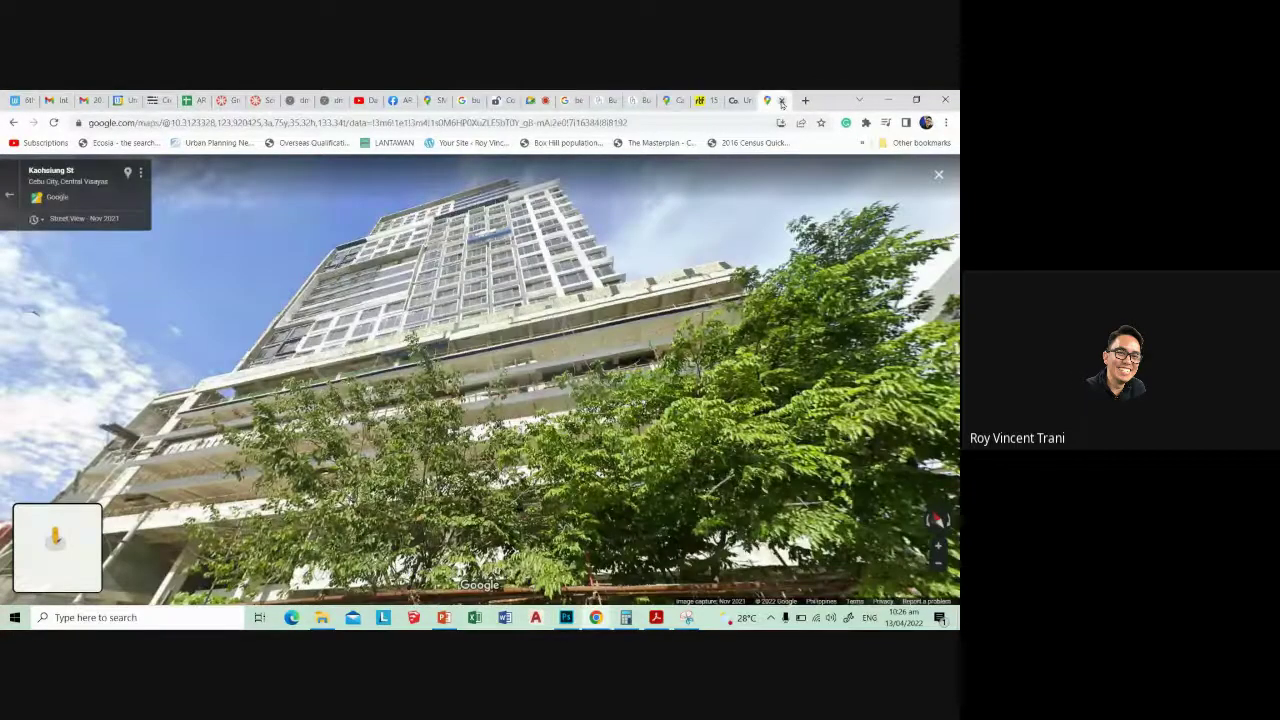
left_click(782, 101)
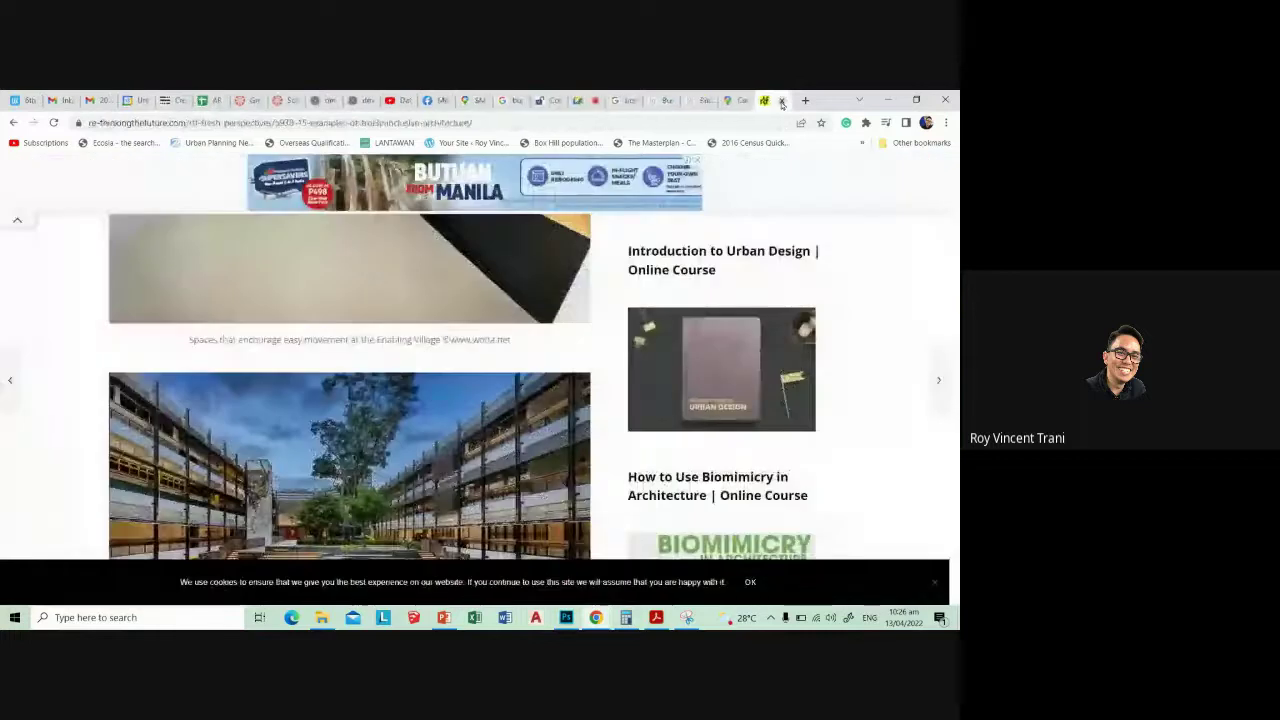
scroll(276, 521, "down", 2)
scroll(276, 521, "down", 3)
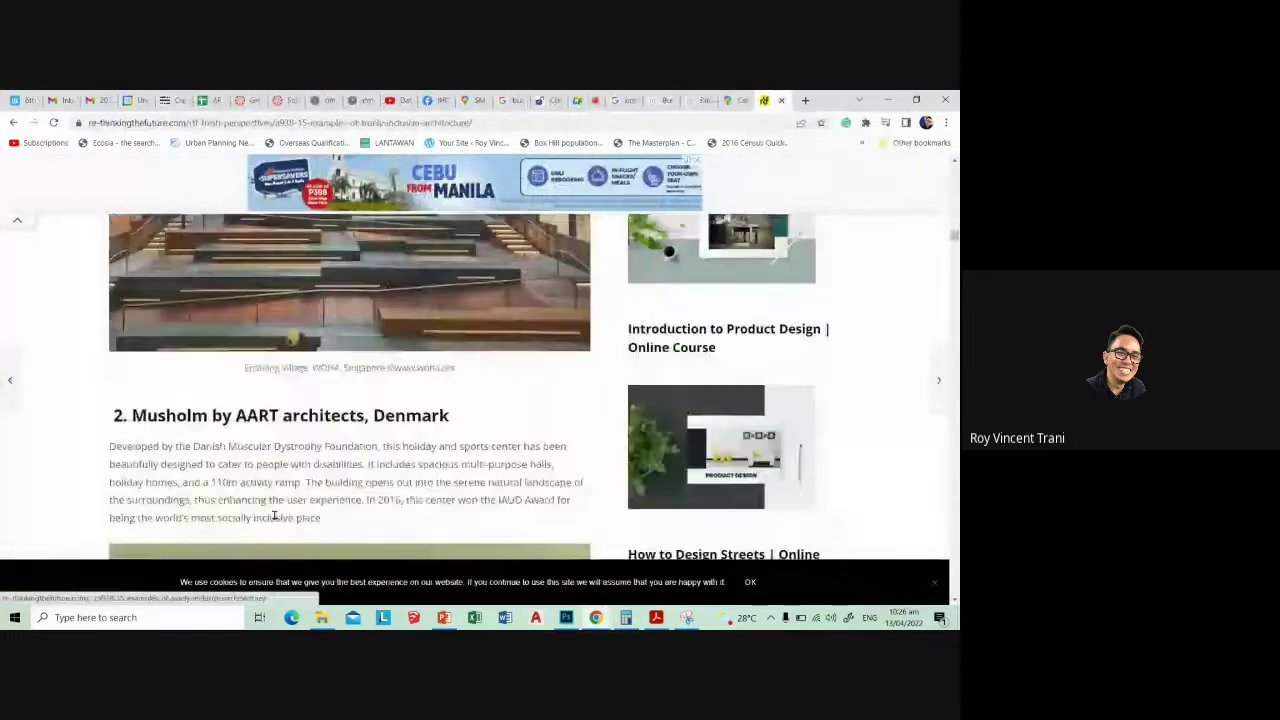
scroll(276, 521, "down", 3)
scroll(276, 521, "down", 1)
scroll(276, 521, "down", 3)
scroll(276, 521, "down", 3)
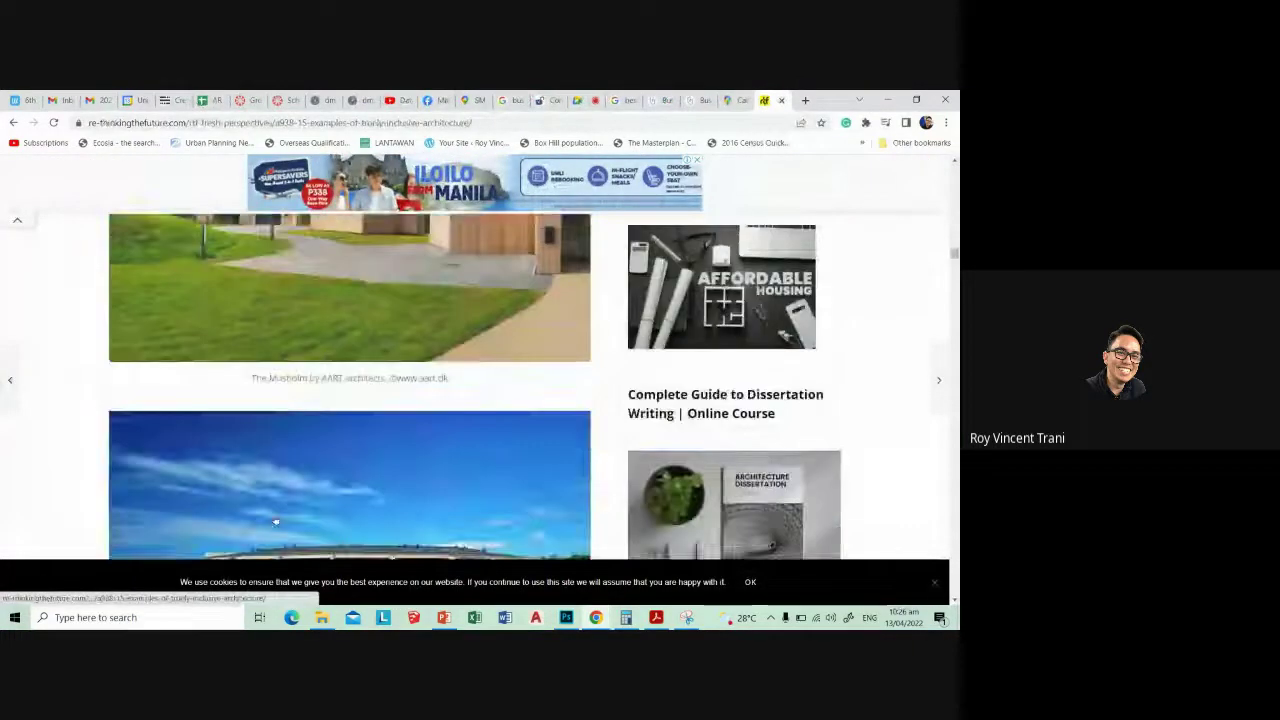
scroll(276, 521, "down", 2)
scroll(276, 521, "down", 2)
scroll(276, 521, "down", 3)
scroll(276, 519, "down", 3)
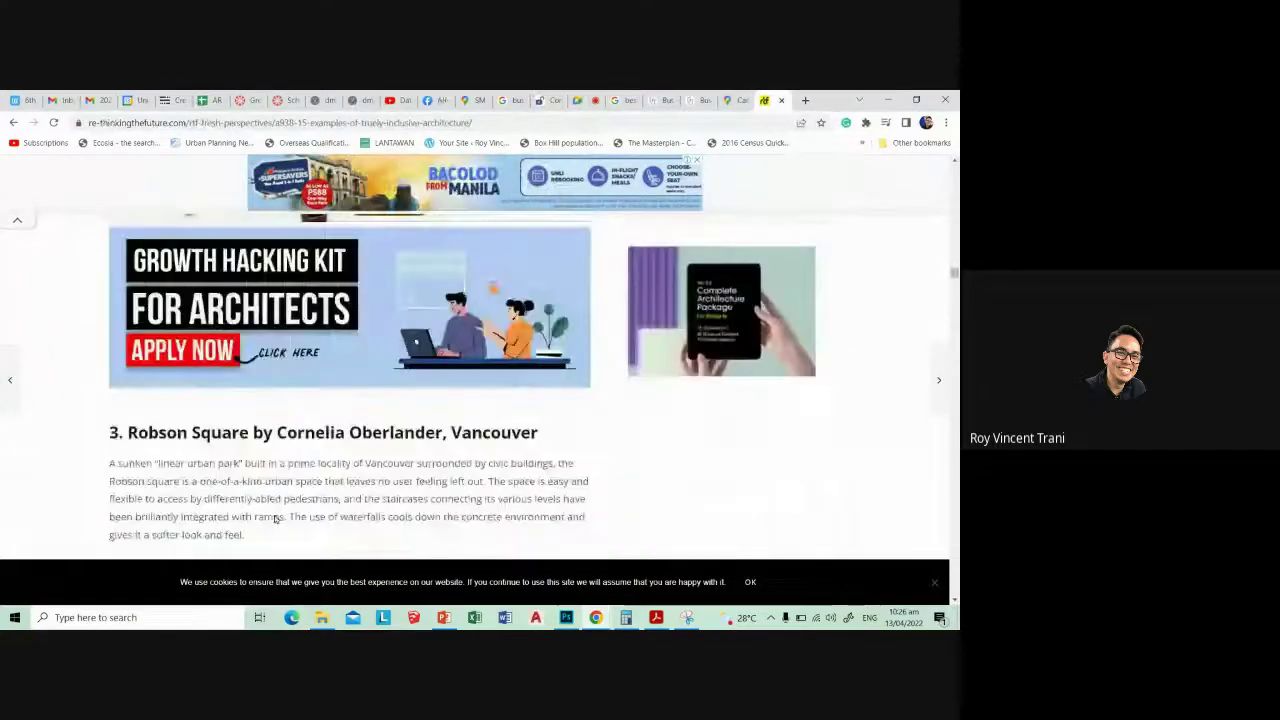
scroll(276, 519, "down", 1)
scroll(276, 519, "down", 3)
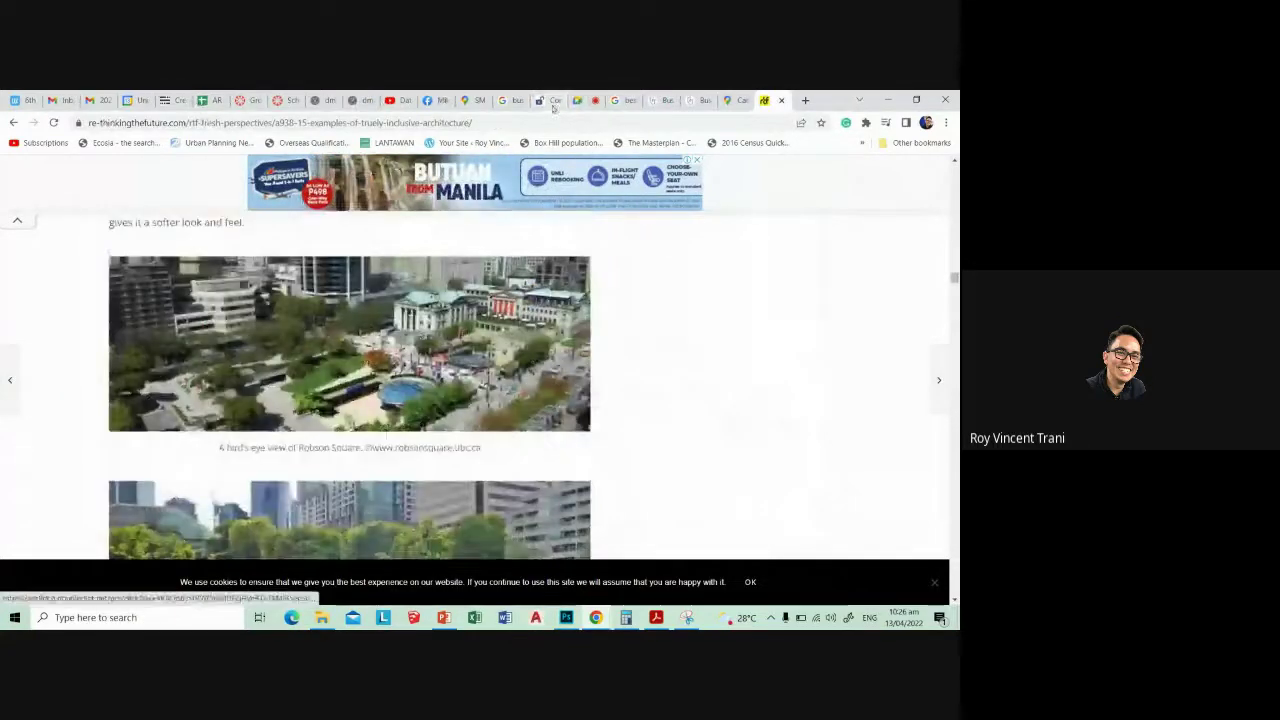
- Glance at the video call, then return to the inclusive architecture article
left_click(585, 100)
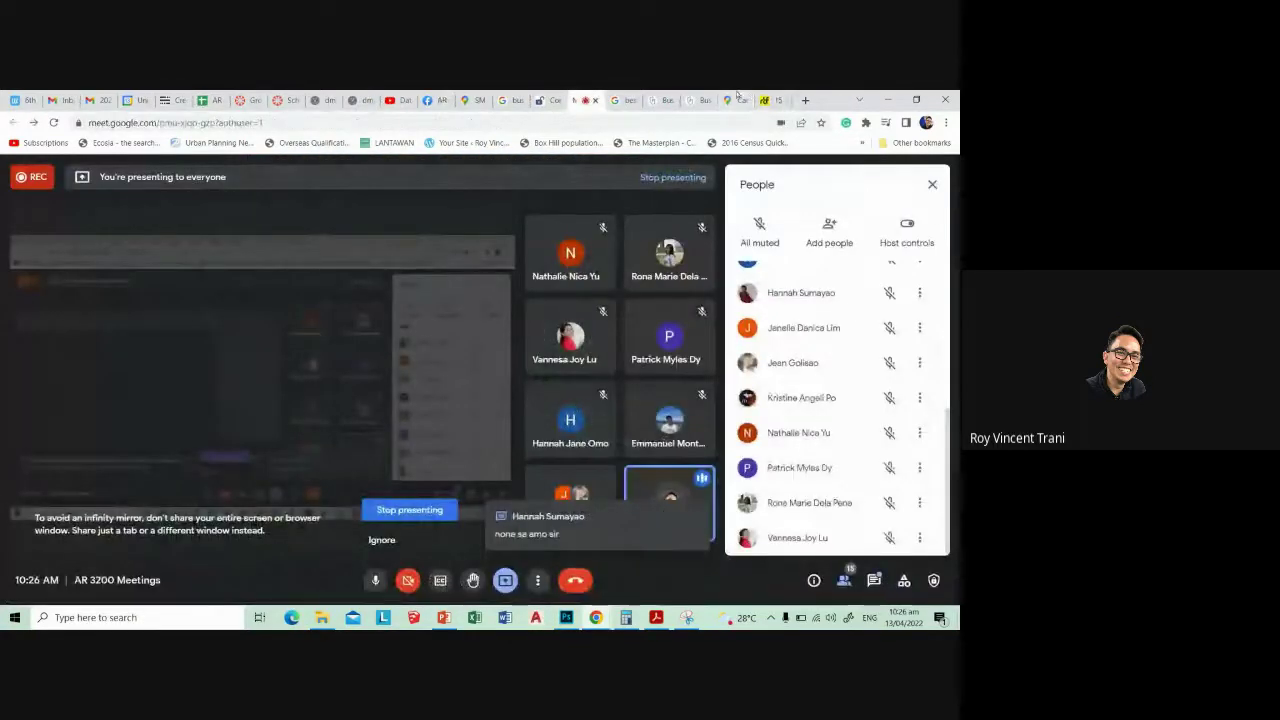
left_click(768, 100)
scroll(489, 416, "down", 3)
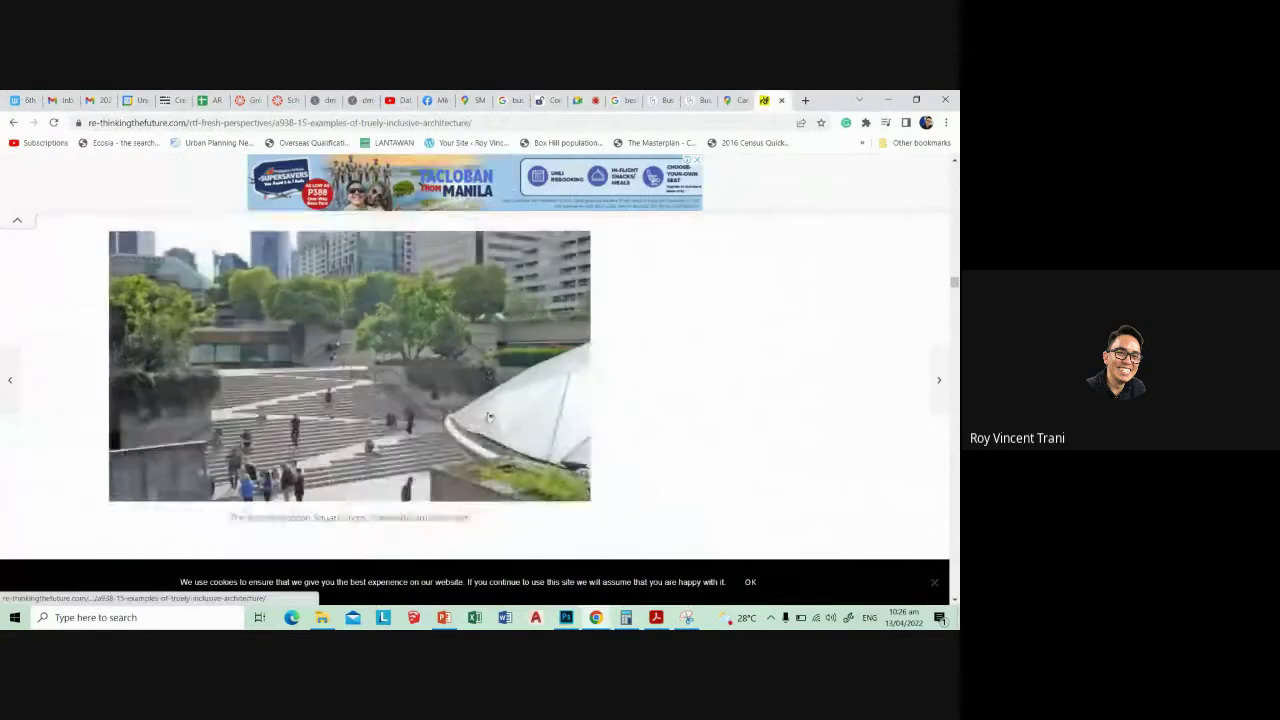
scroll(489, 416, "up", 3)
scroll(489, 416, "up", 3)
scroll(489, 416, "up", 1)
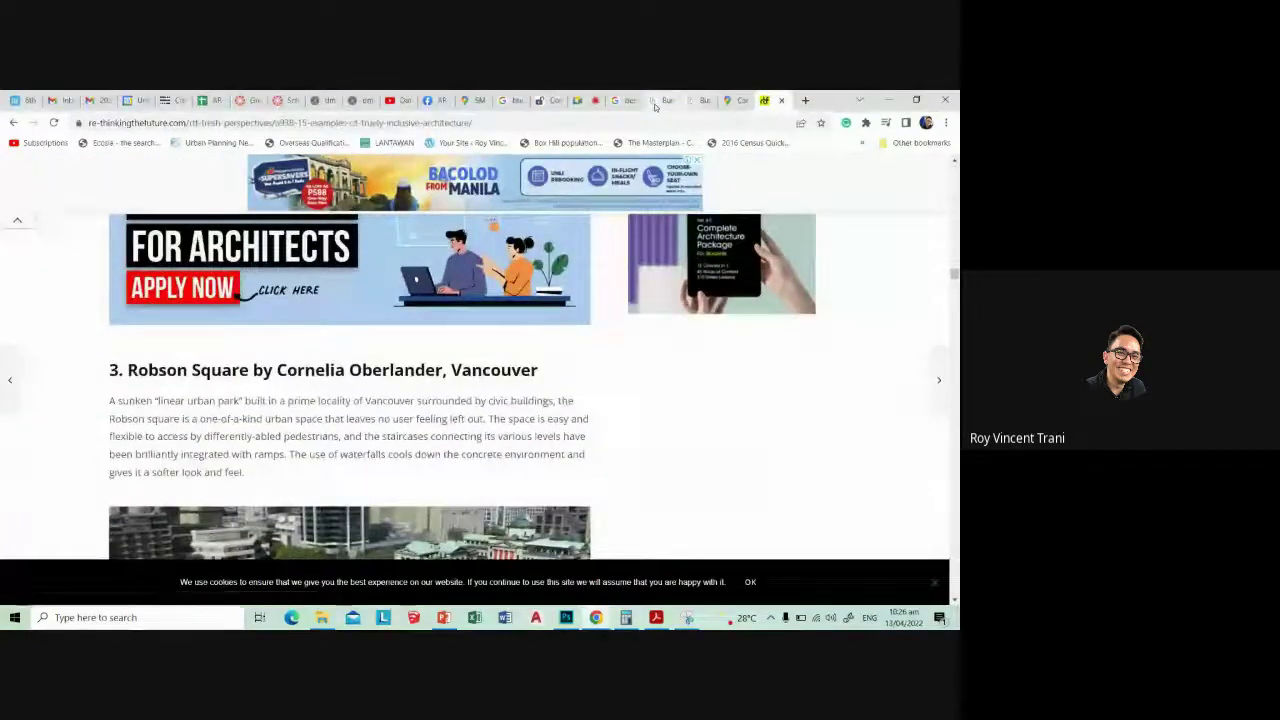
- Close the ArchDaily, Slavonski Brod, satellite map and hotel-image tabs, returning to Photoshop
left_click(660, 101)
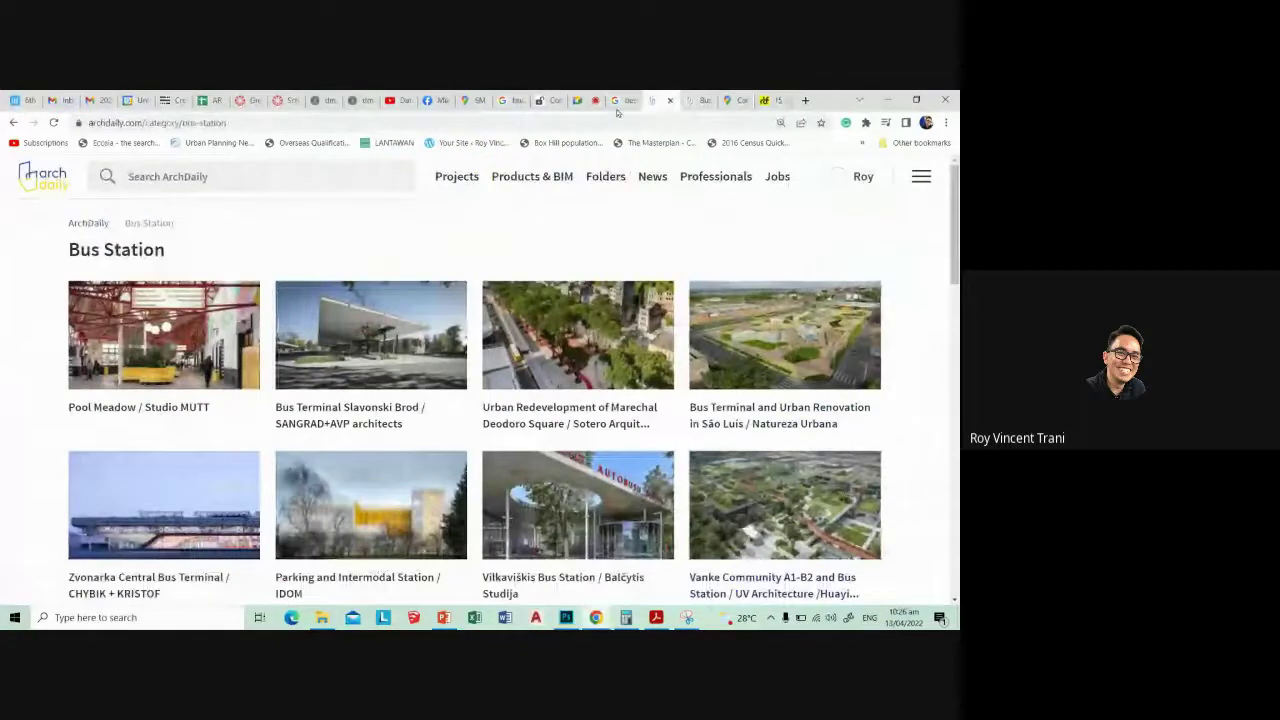
key("ctrl+Tab")
left_click(671, 104)
left_click(671, 104)
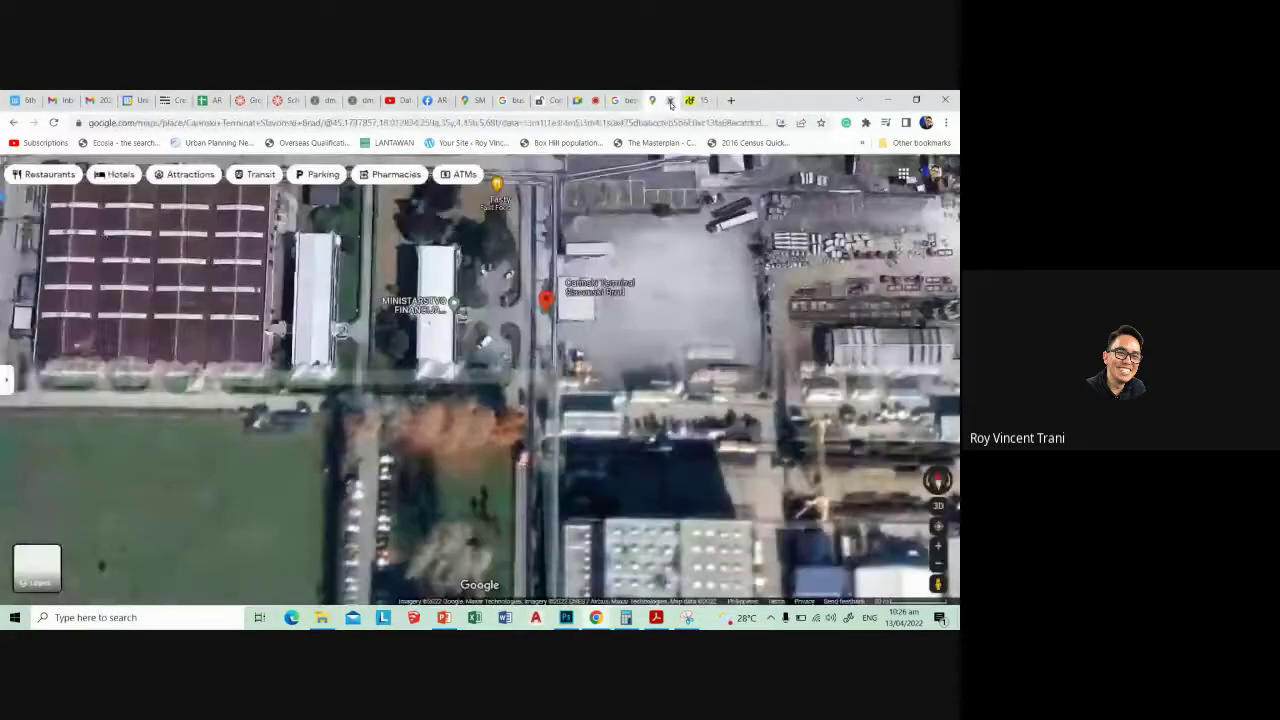
left_click(670, 101)
left_click(633, 101)
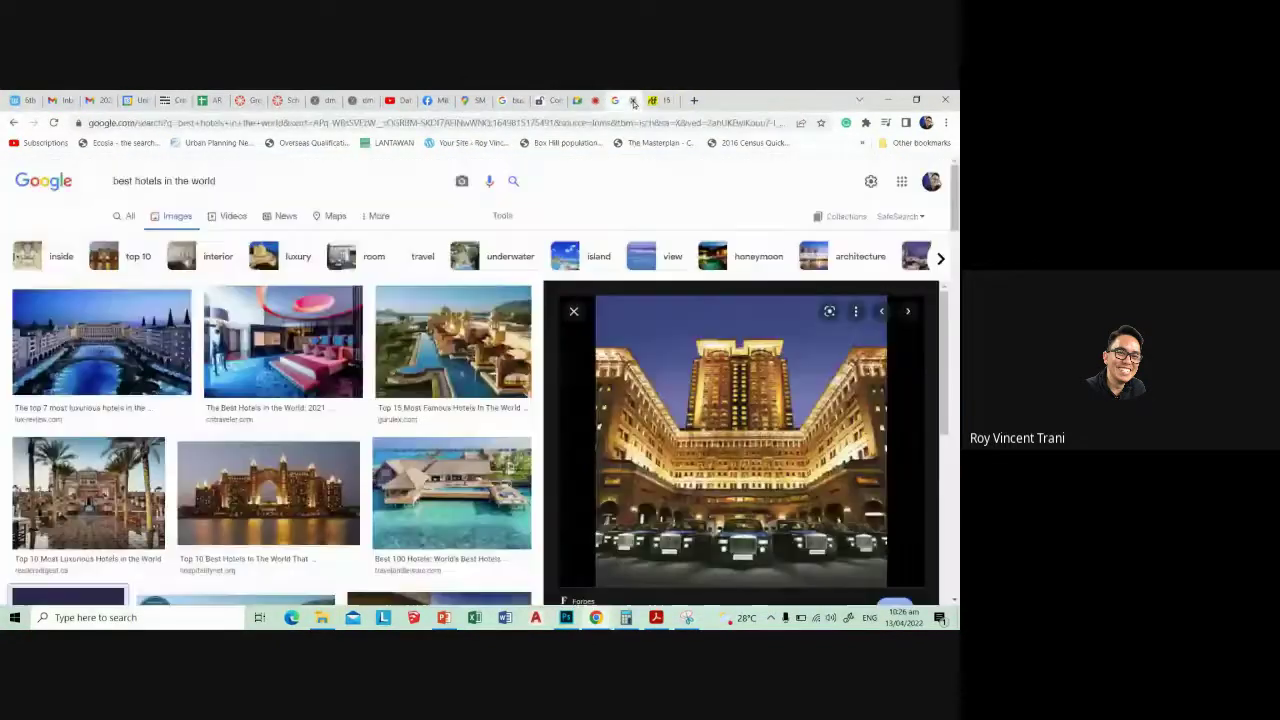
left_click(633, 101)
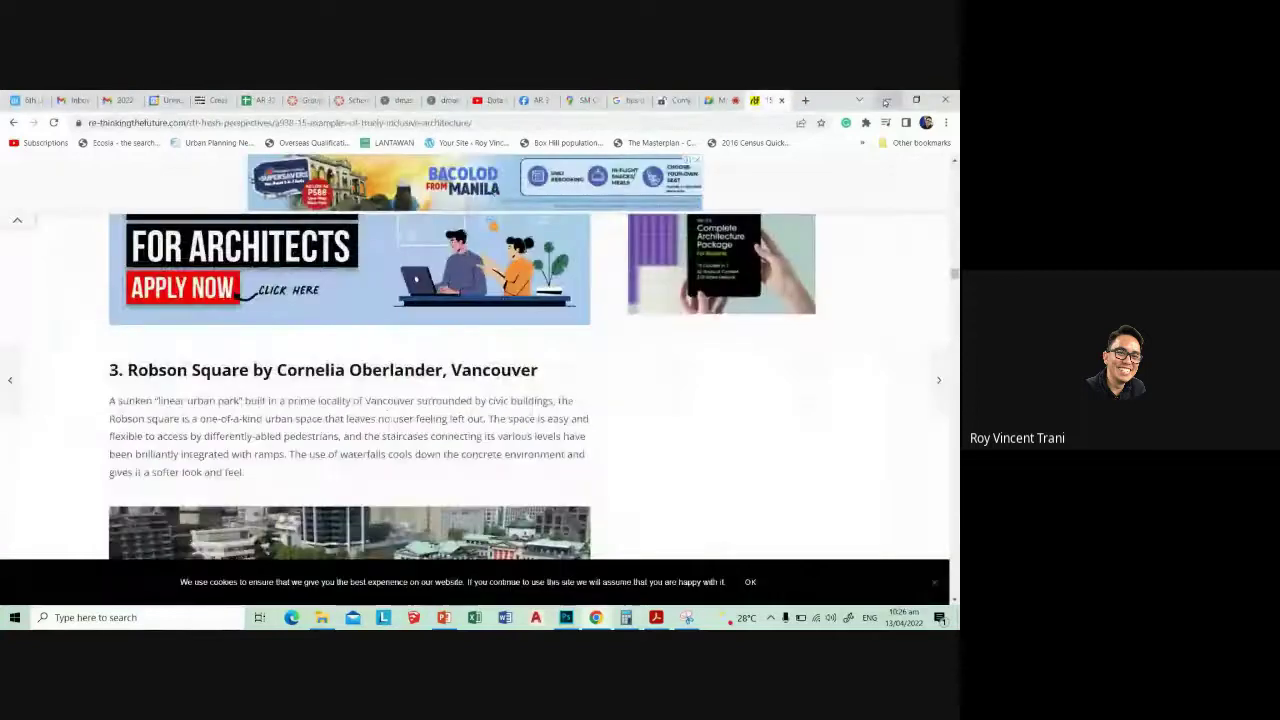
left_click(887, 100)
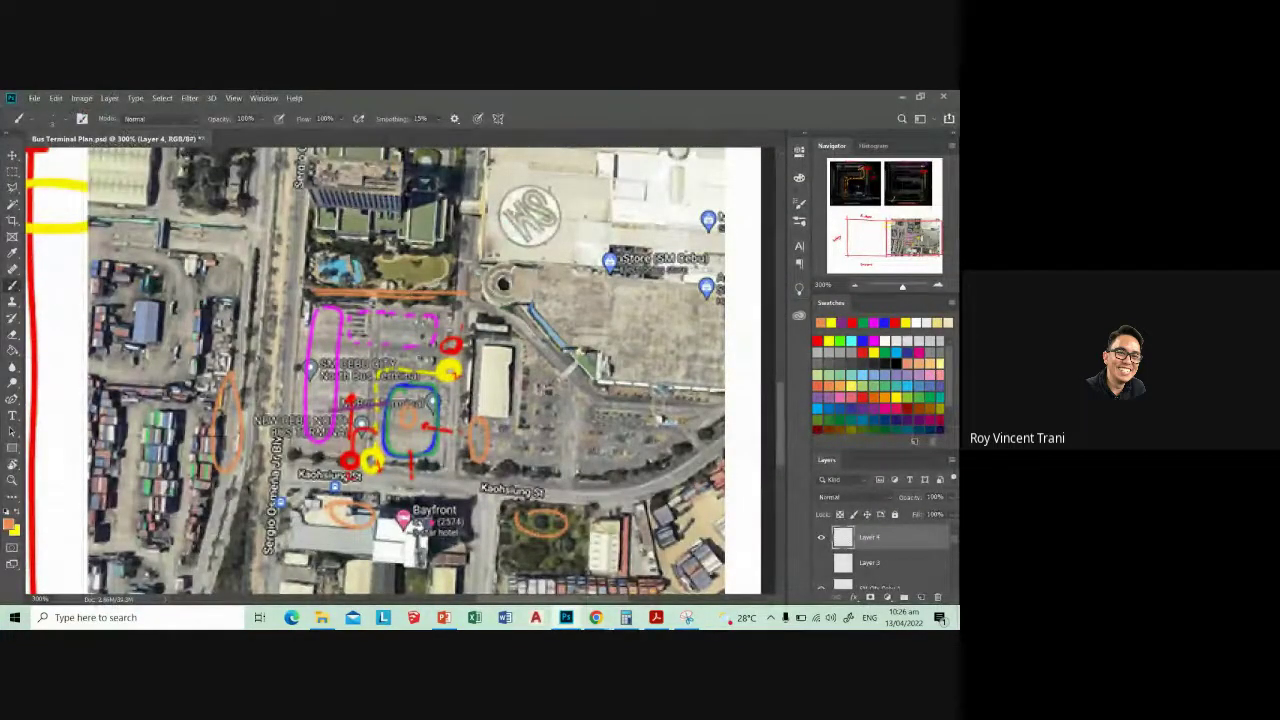
- Select the Eraser tool and switch back to the inclusive-architecture article in Chrome
key("e")
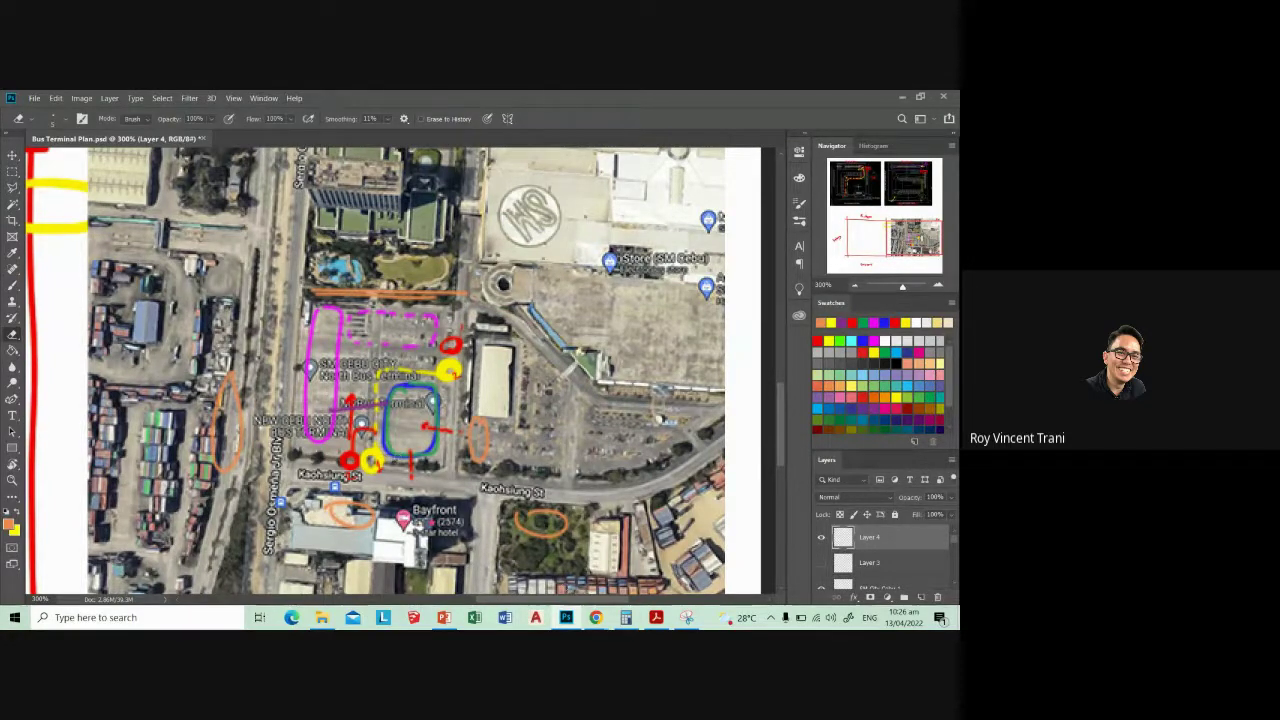
left_click(525, 550)
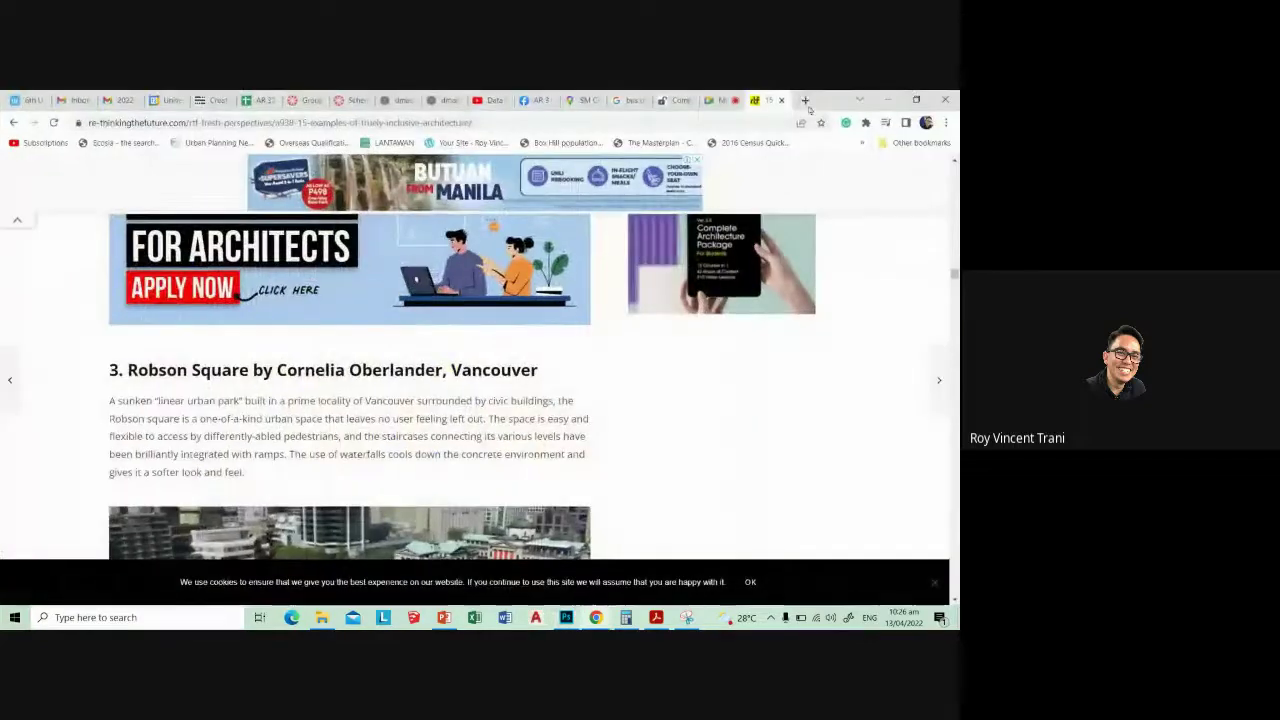
- Search Google for 'san carlos university' in a new tab
left_click(806, 101)
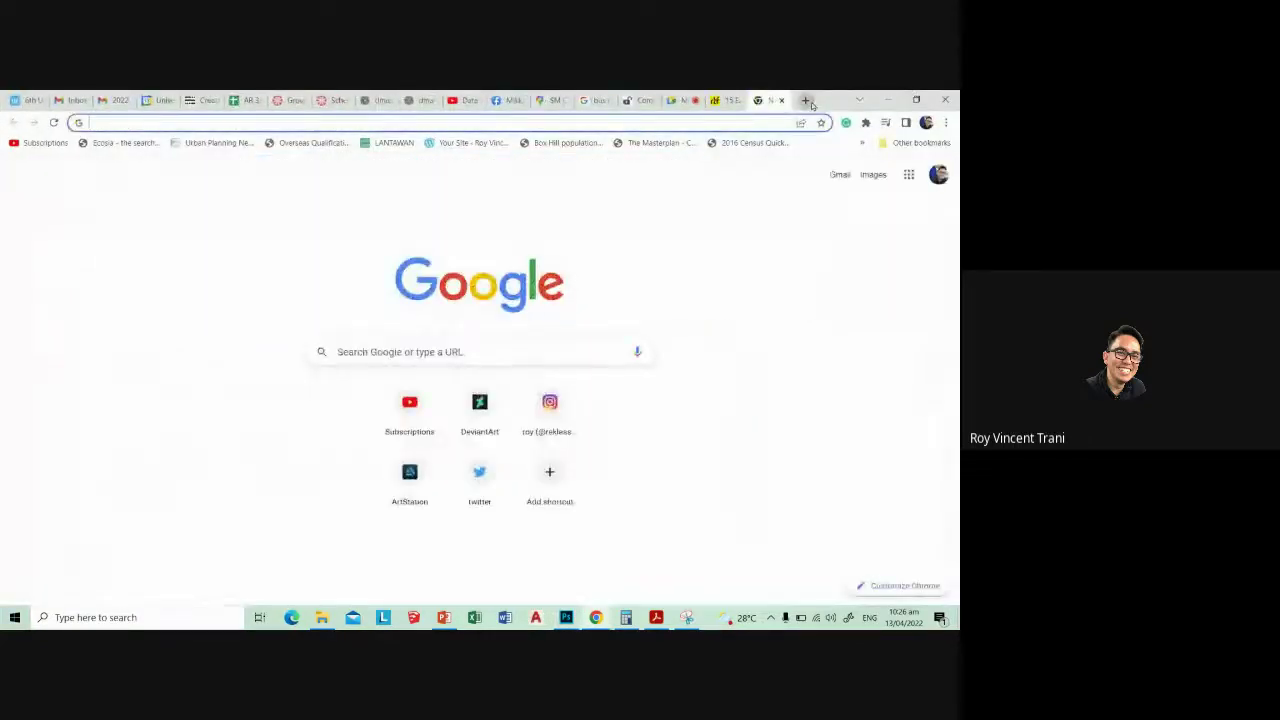
type("s")
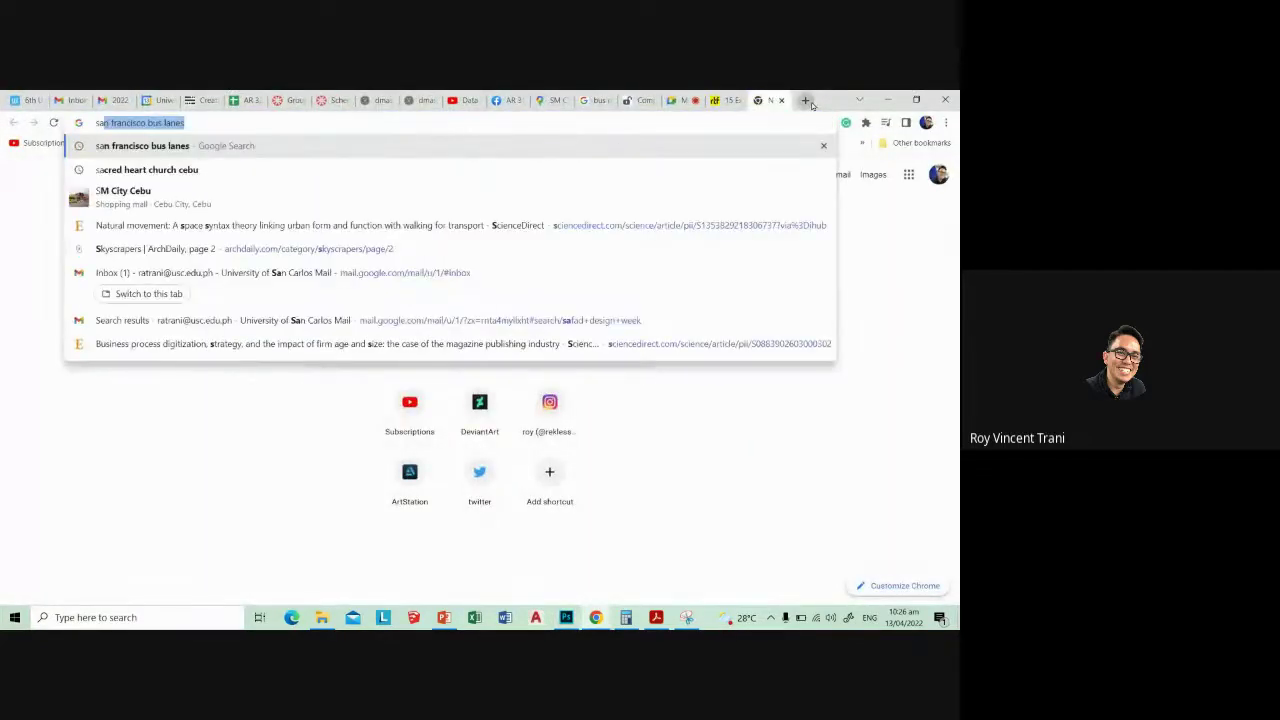
type("an carlos")
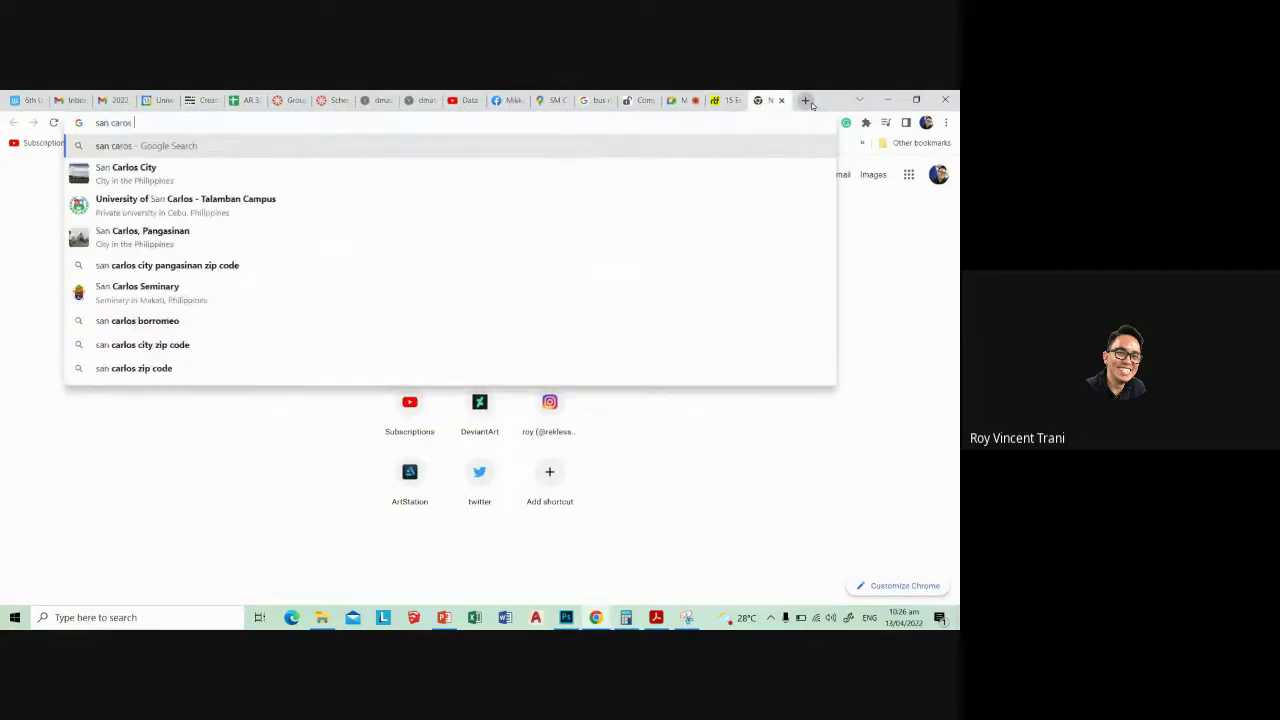
key("Down")
key("Return")
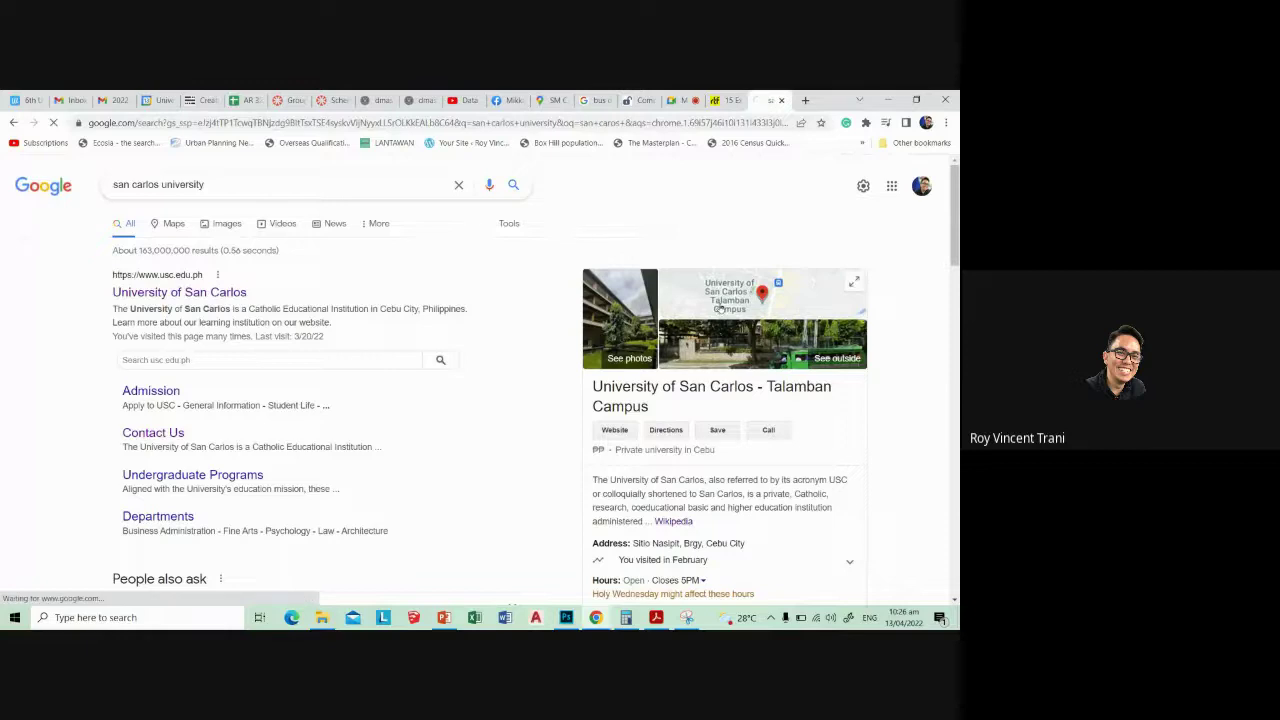
- Show the Talamban Campus on Google Maps in Satellite view, zoomed and panned
left_click(721, 307)
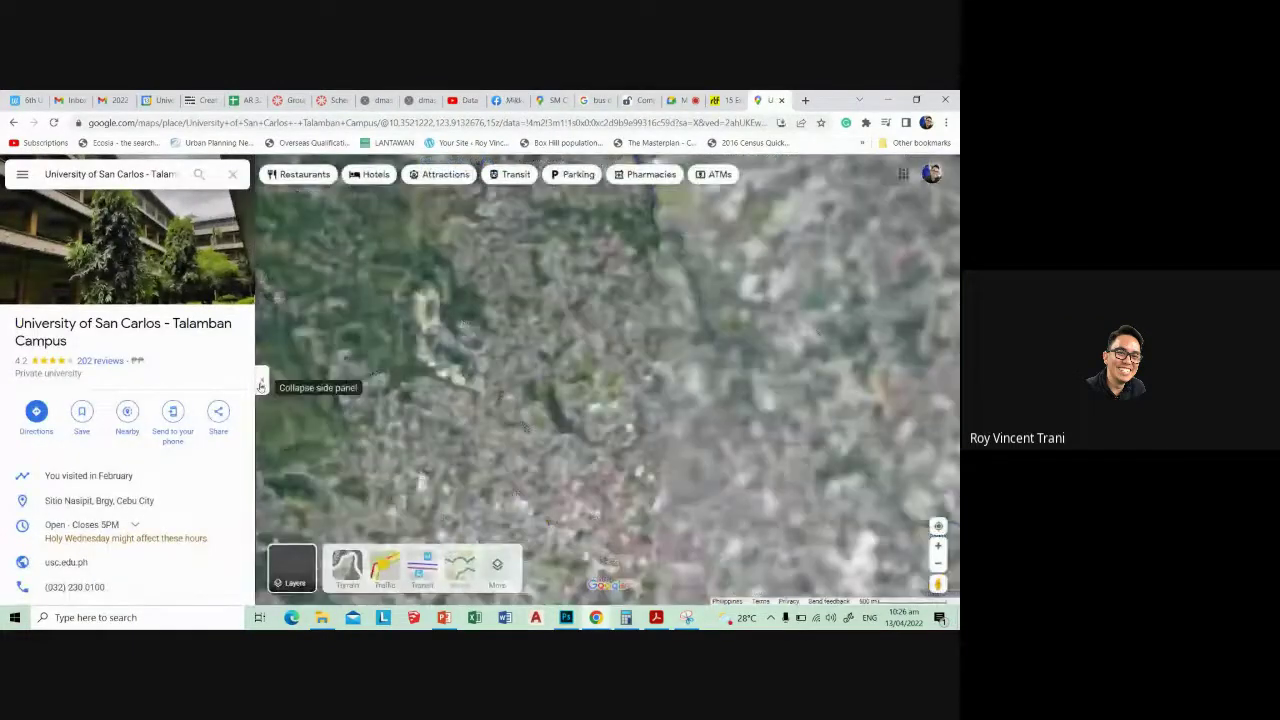
left_click(262, 380)
scroll(508, 412, "up", 5)
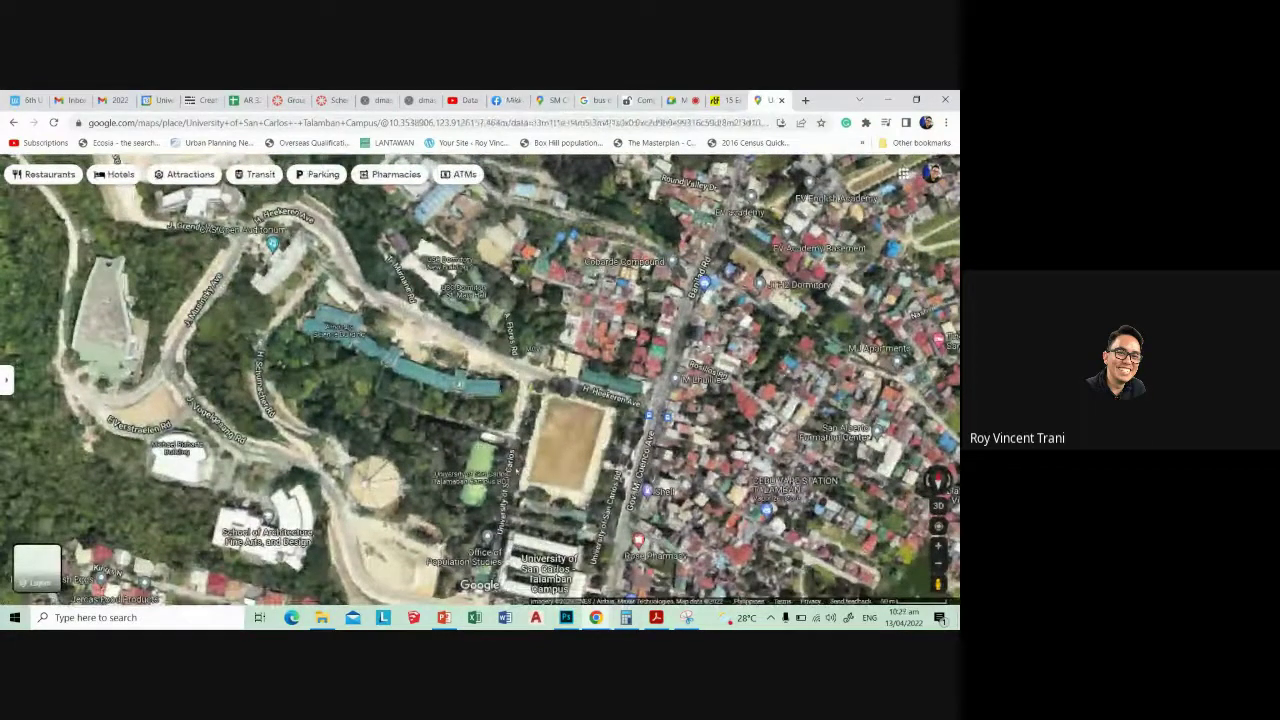
left_click_drag(435, 428, 445, 432)
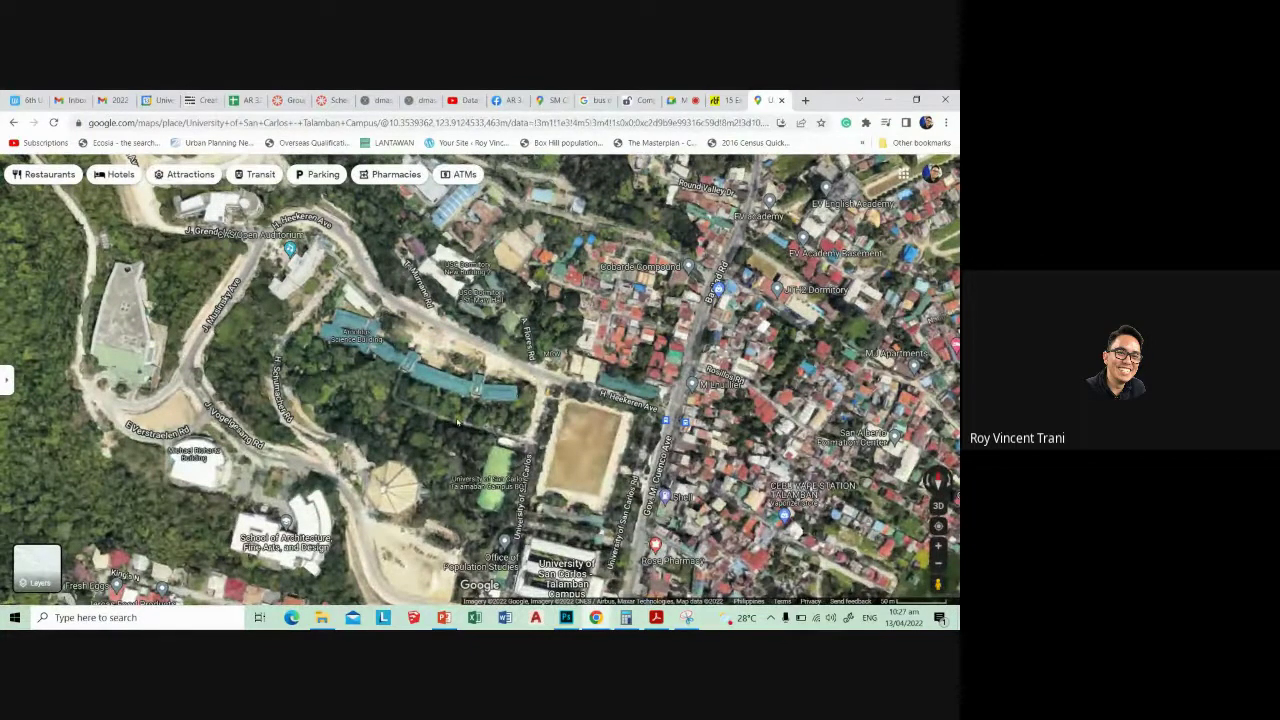
left_click(887, 100)
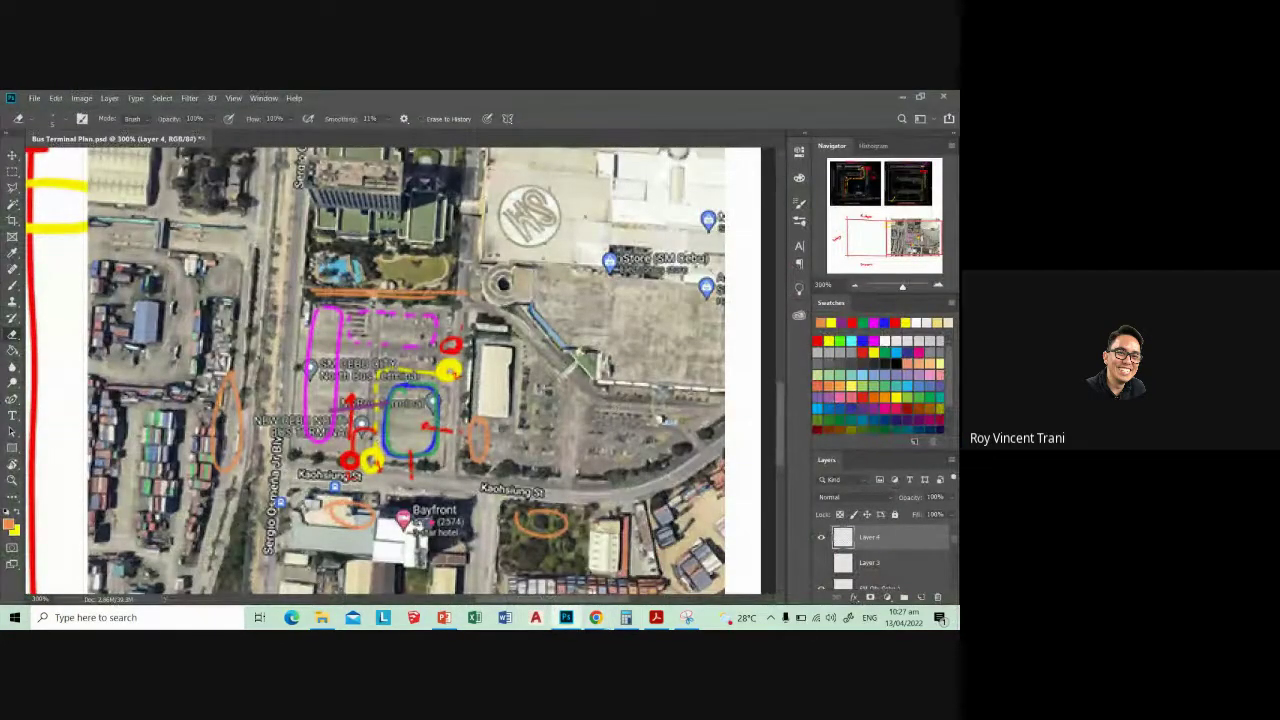
left_click(655, 545)
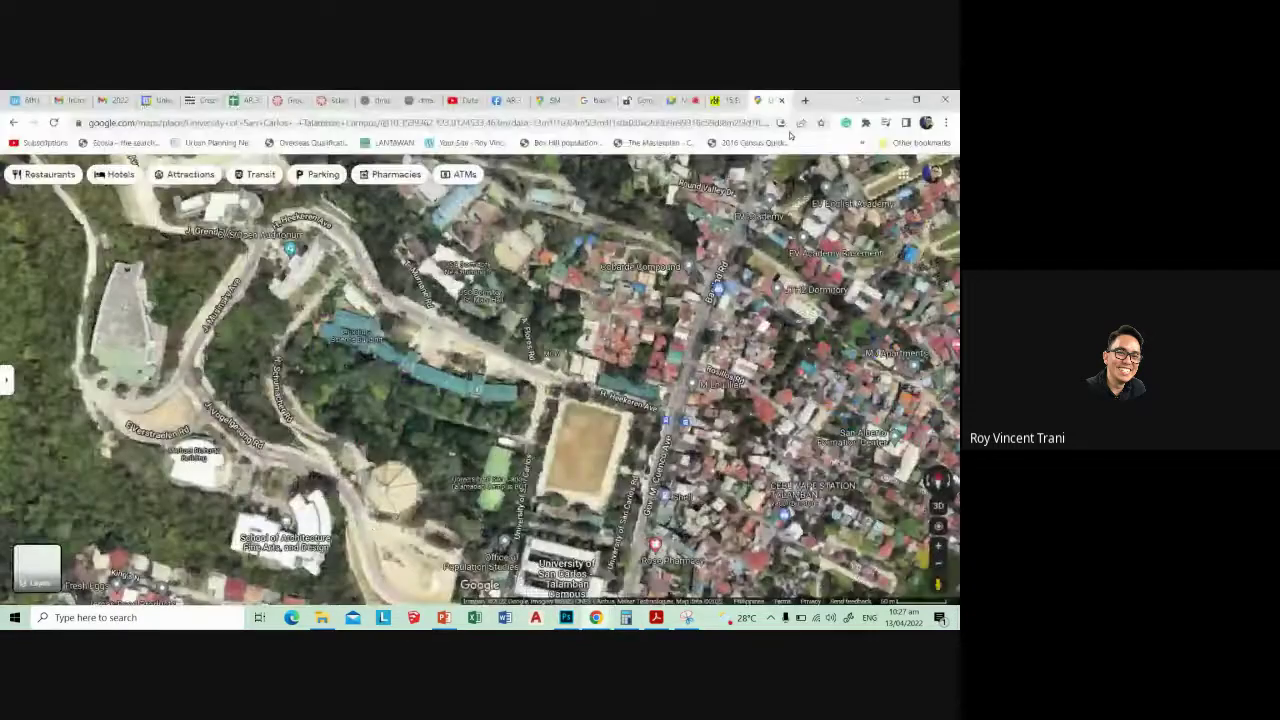
- Search 'sm flooding' in a new tab and check the SM Sucat flood video
left_click(805, 101)
type("sm floo")
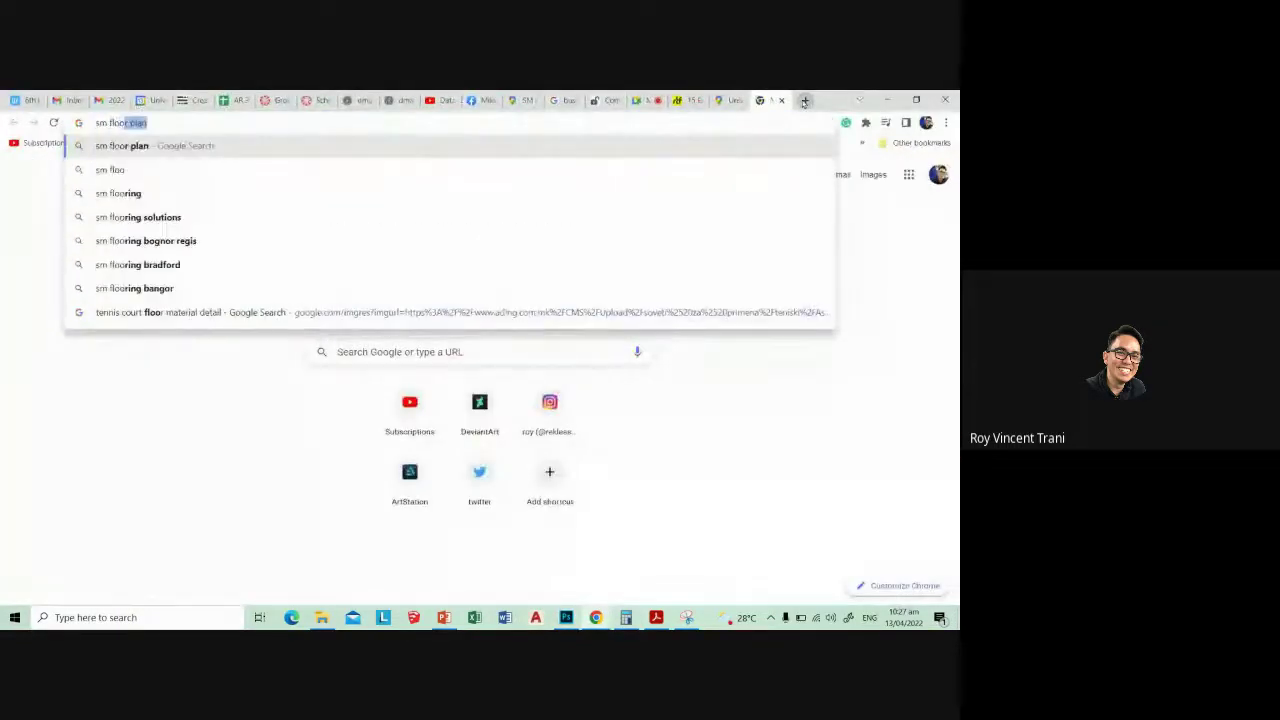
type("ding")
key("Return")
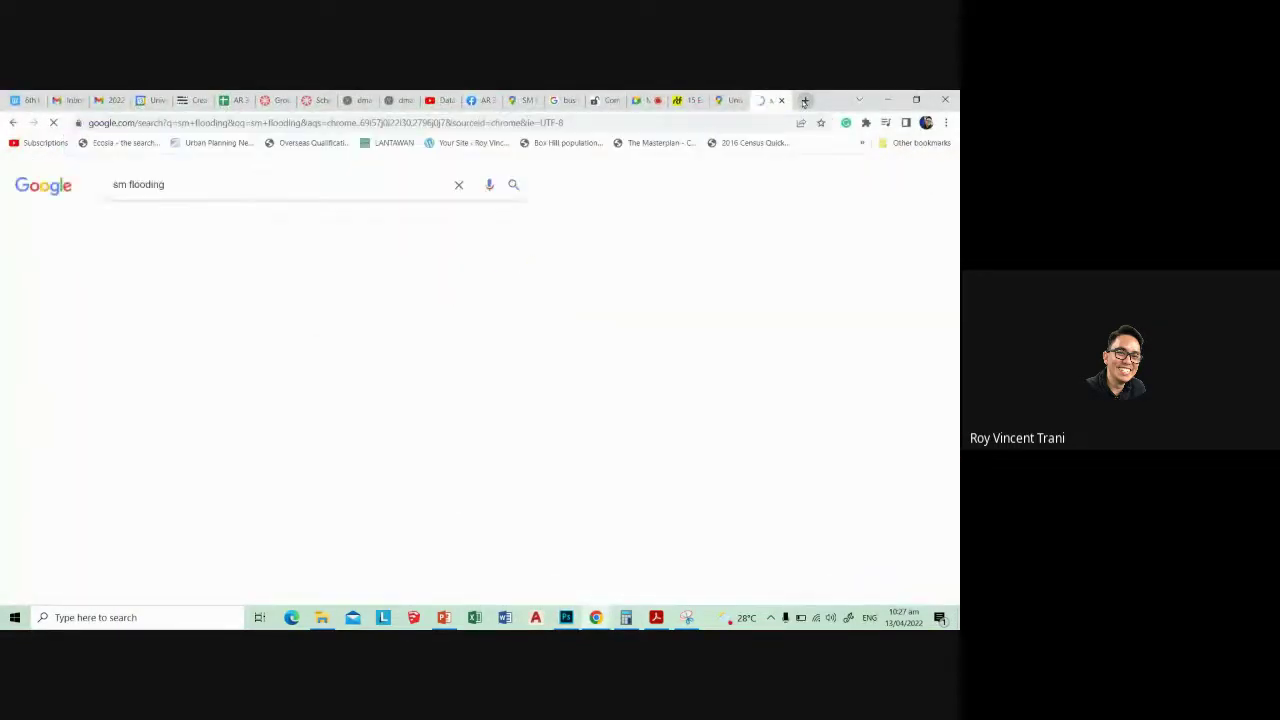
left_click(323, 341)
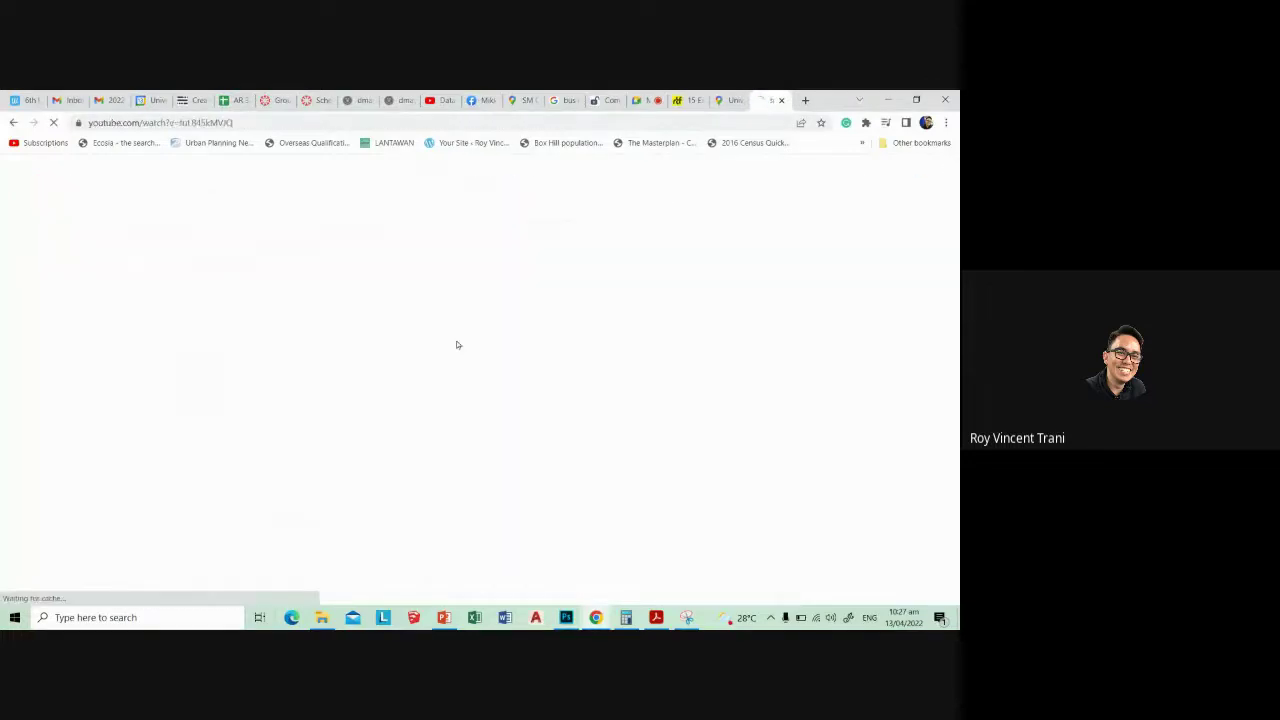
key("alt+Left")
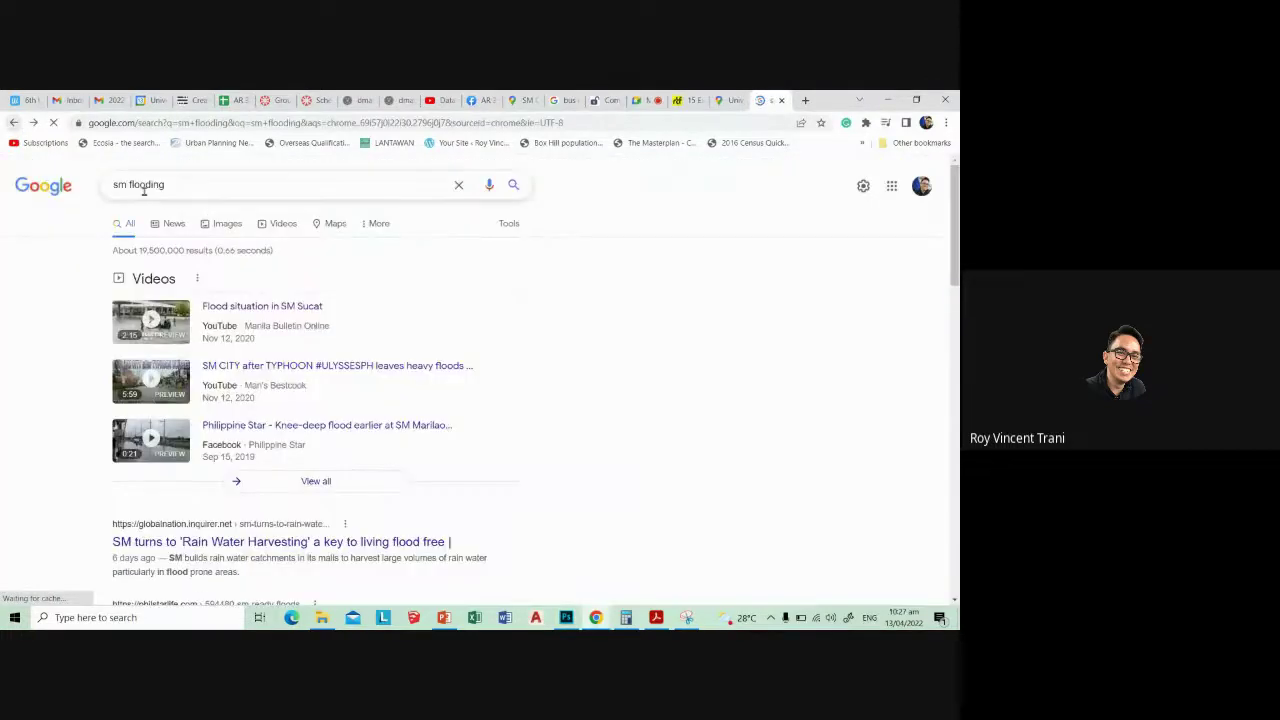
- Refine the search to 'sm cebu flooding' and open the Cebu flood video in a new tab
left_click(143, 185)
type("cb")
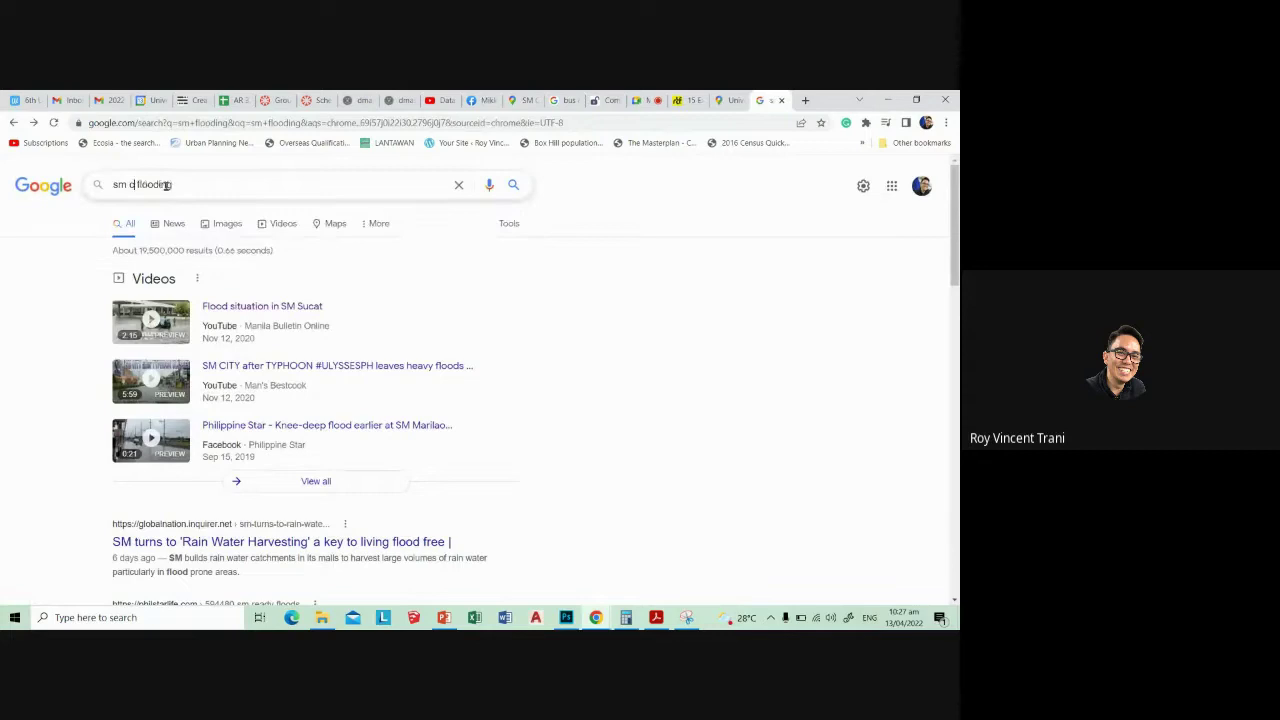
key("Return")
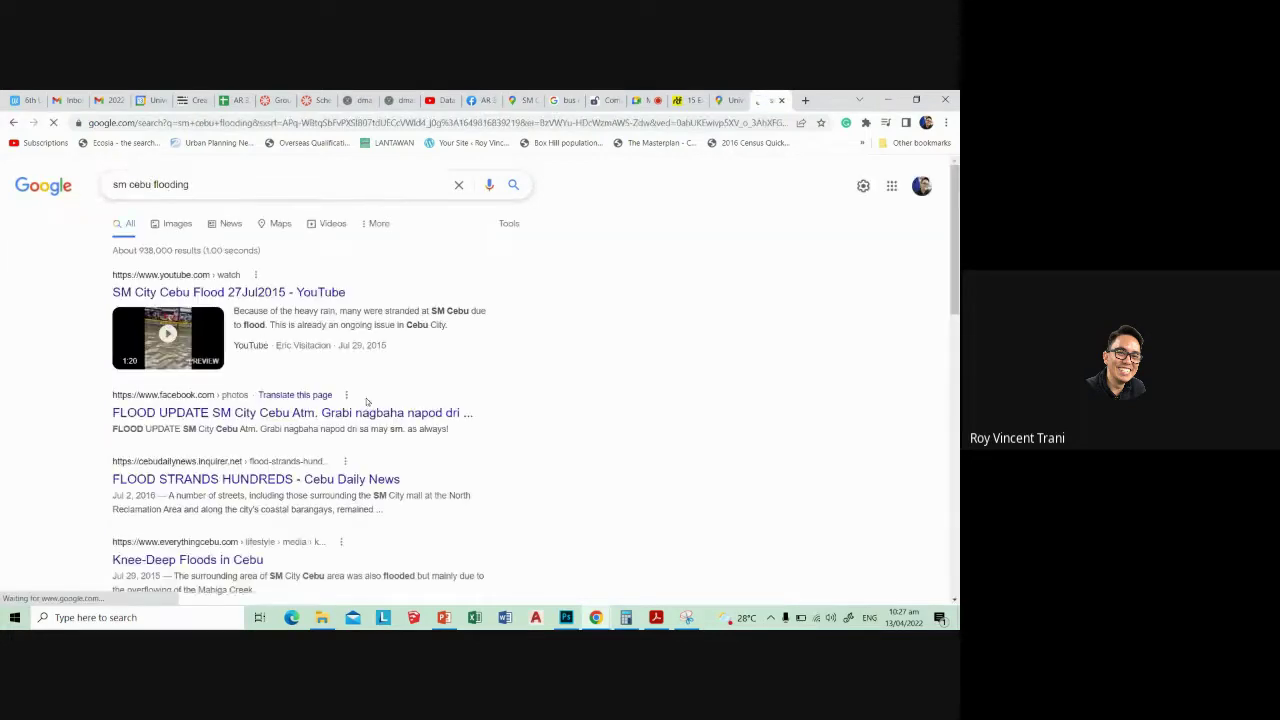
right_click(267, 301)
left_click(305, 306)
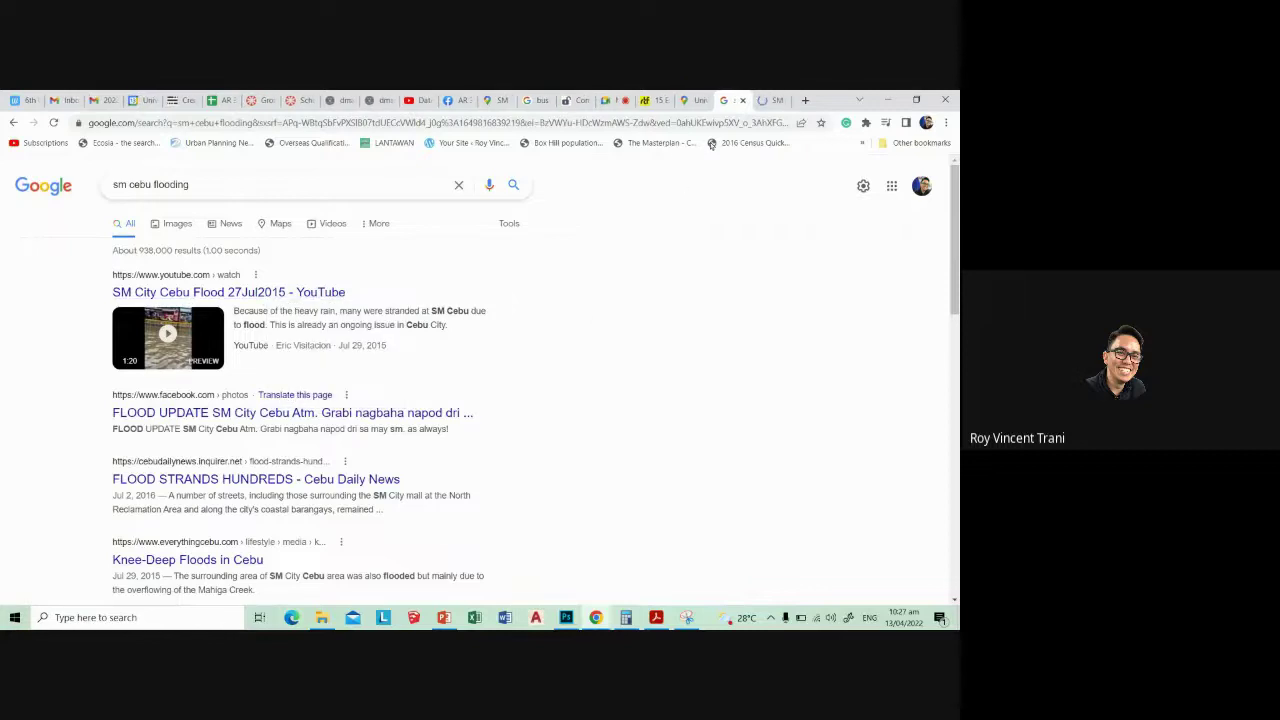
left_click(761, 100)
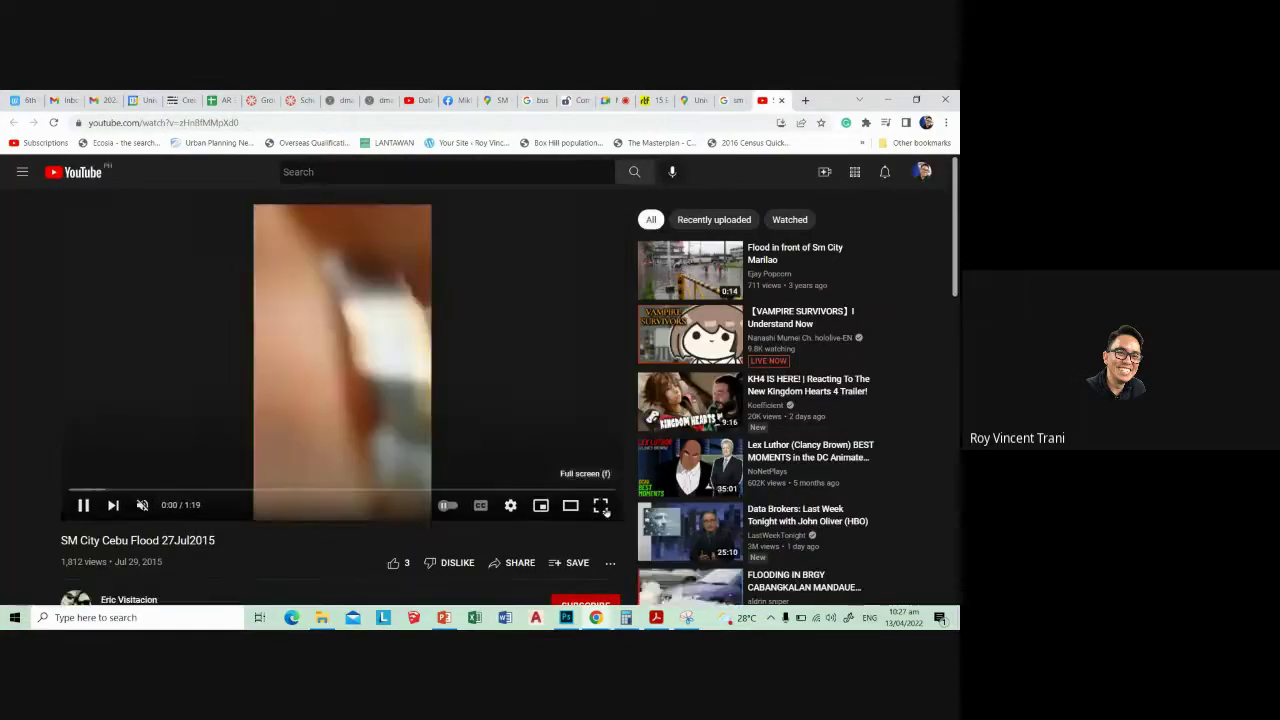
- Watch the Cebu flood video full screen, pause at 0:05, and return to the satellite map
left_click(601, 506)
left_click(90, 594)
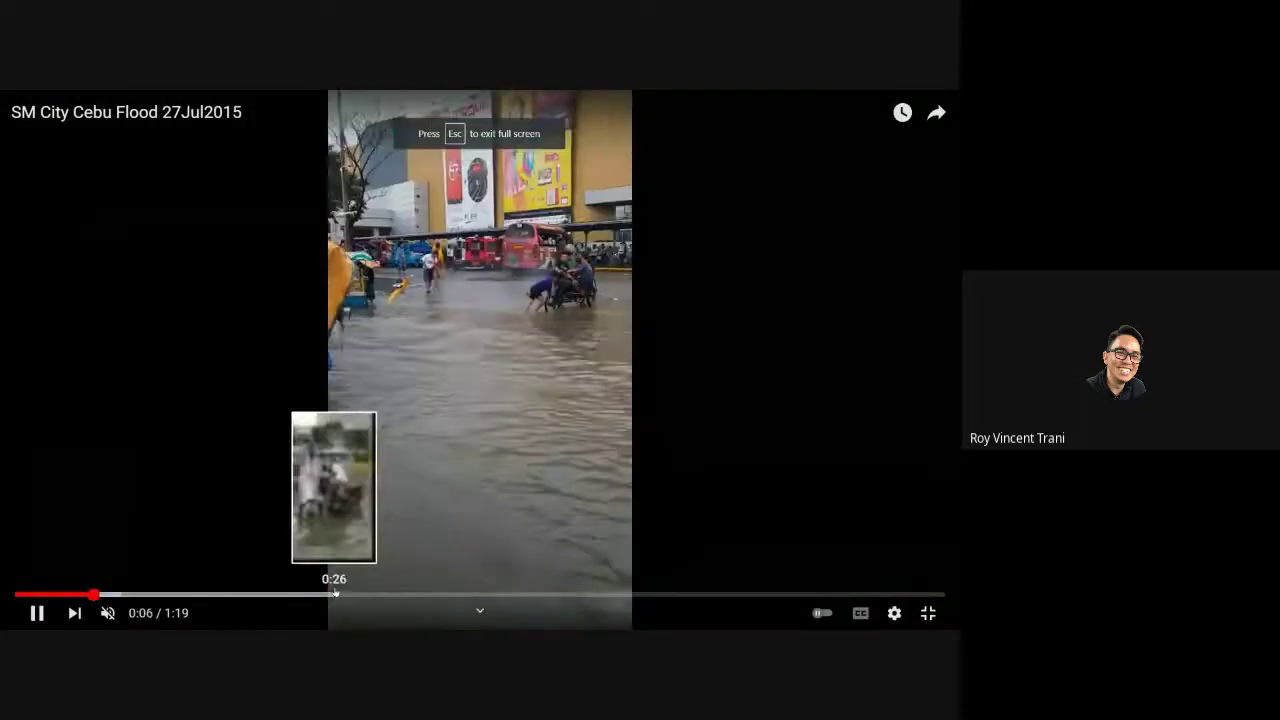
key("space")
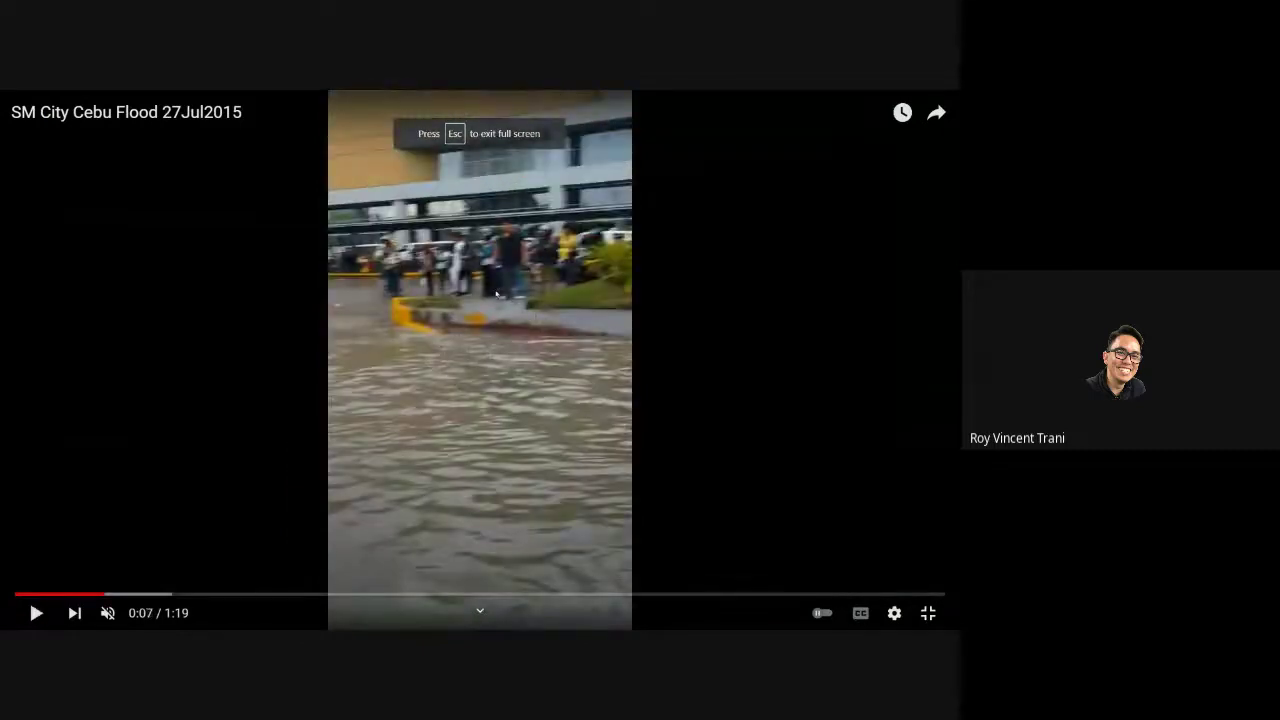
left_click(84, 594)
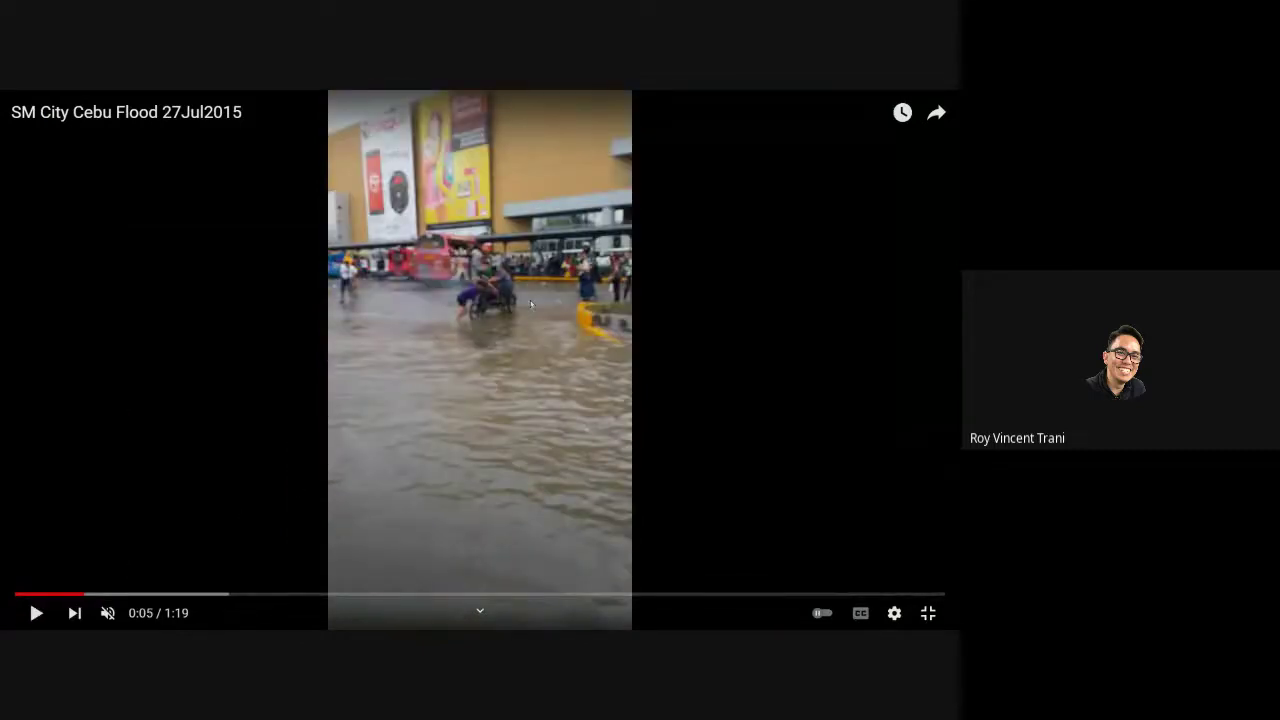
key("Escape")
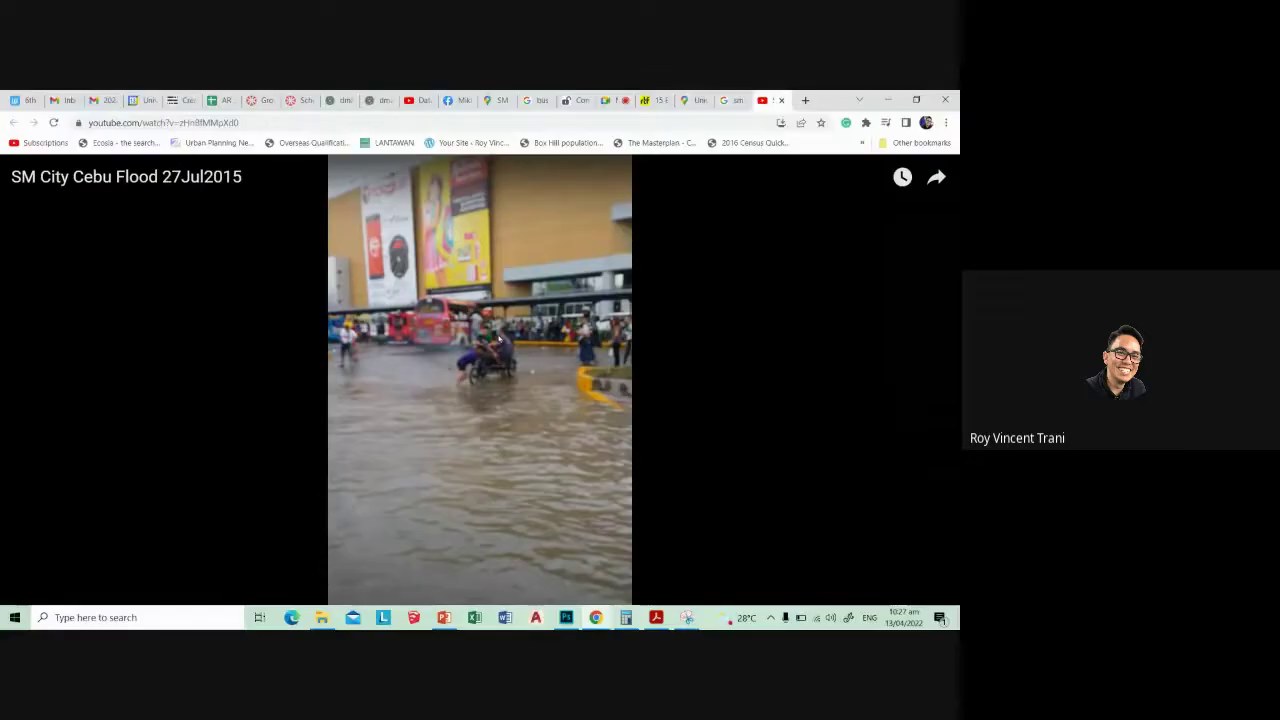
left_click(687, 101)
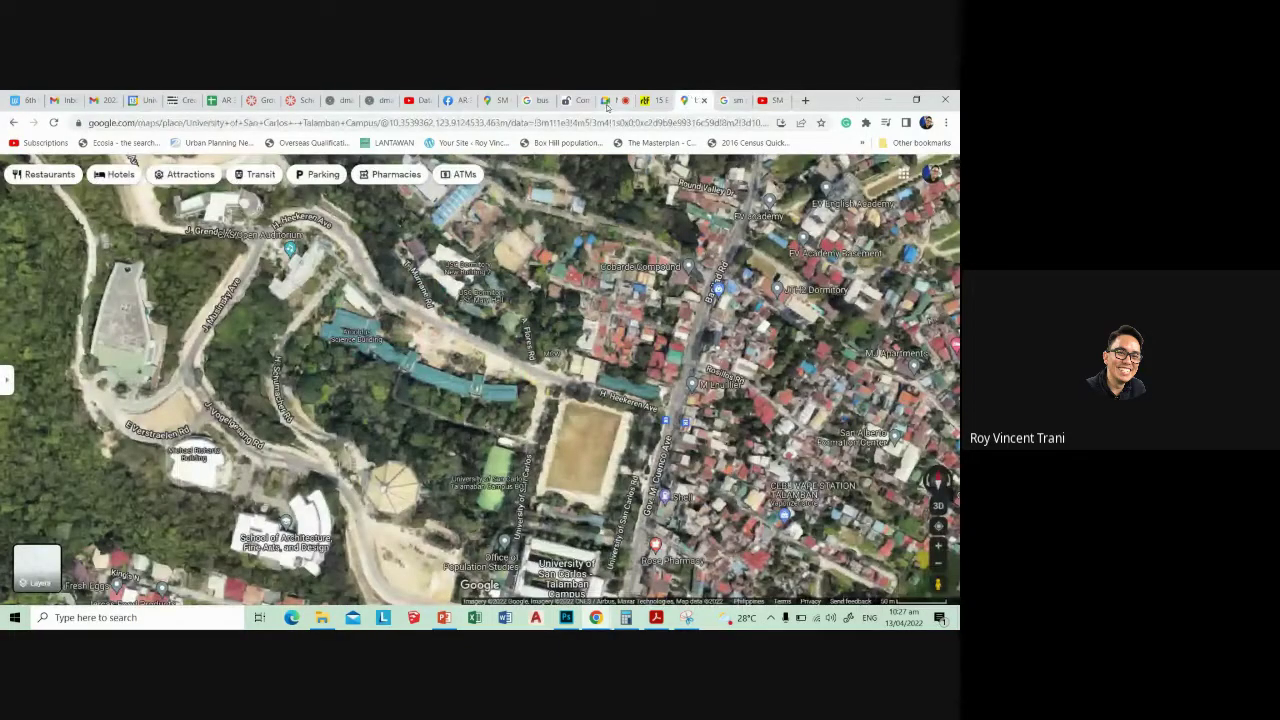
- Search Google Maps for 'sm city cebu' and select the SM City Cebu suggestion
left_click(731, 102)
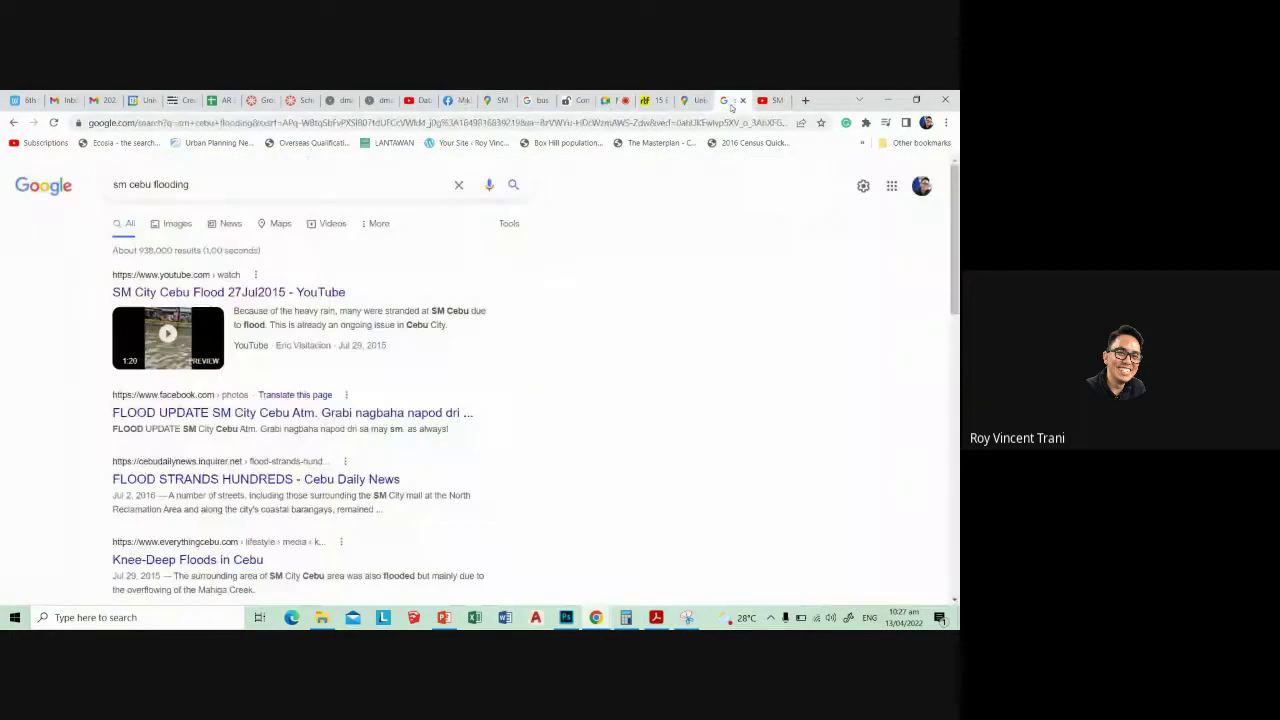
left_click(700, 100)
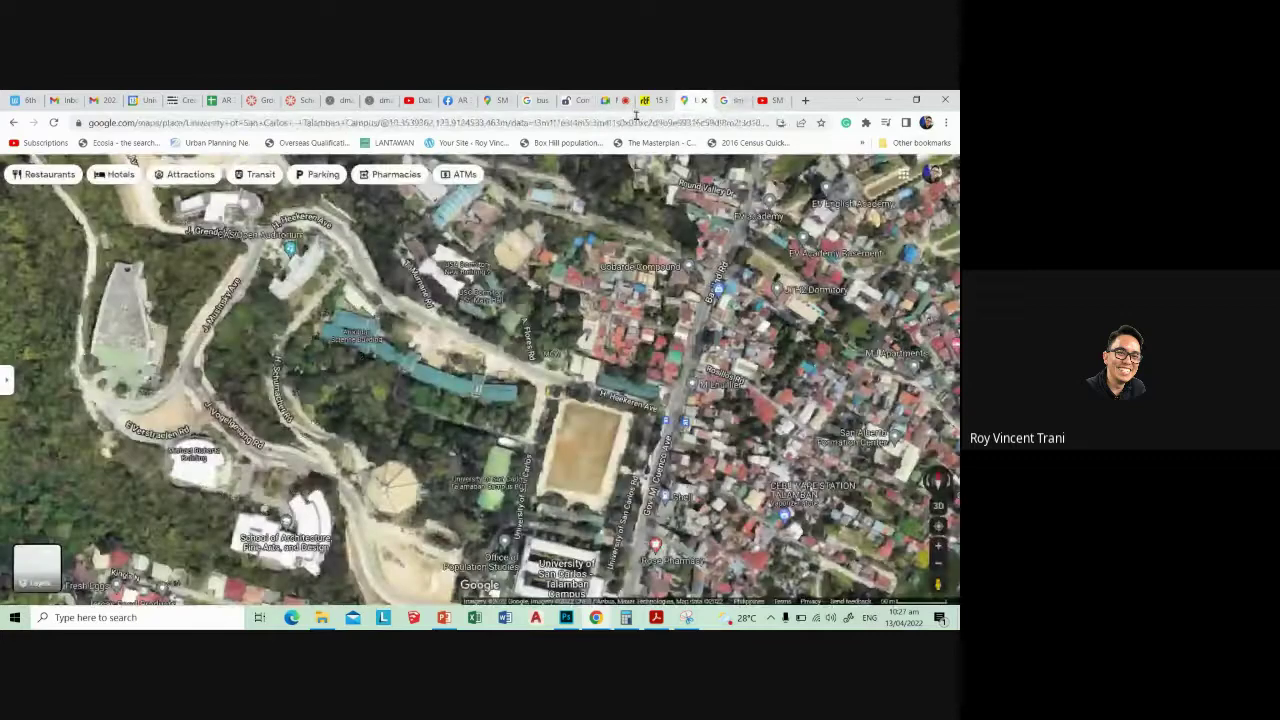
left_click(7, 378)
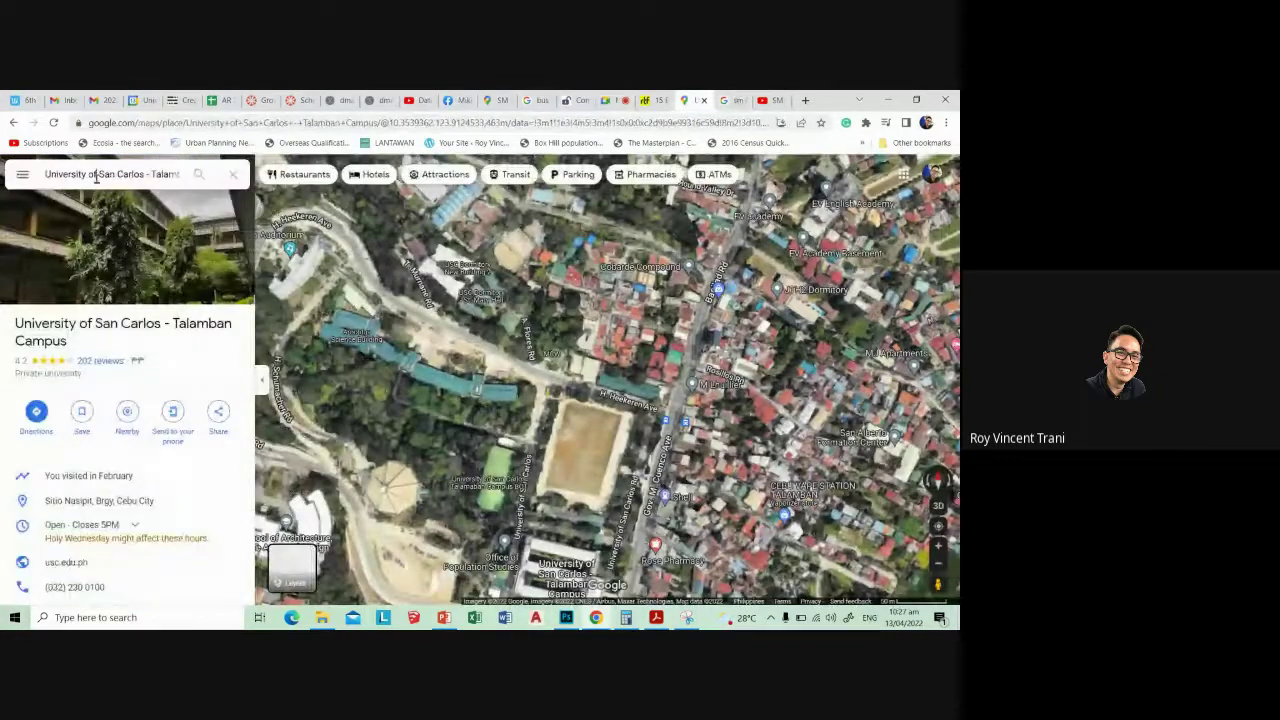
left_click(97, 176)
type("sm city")
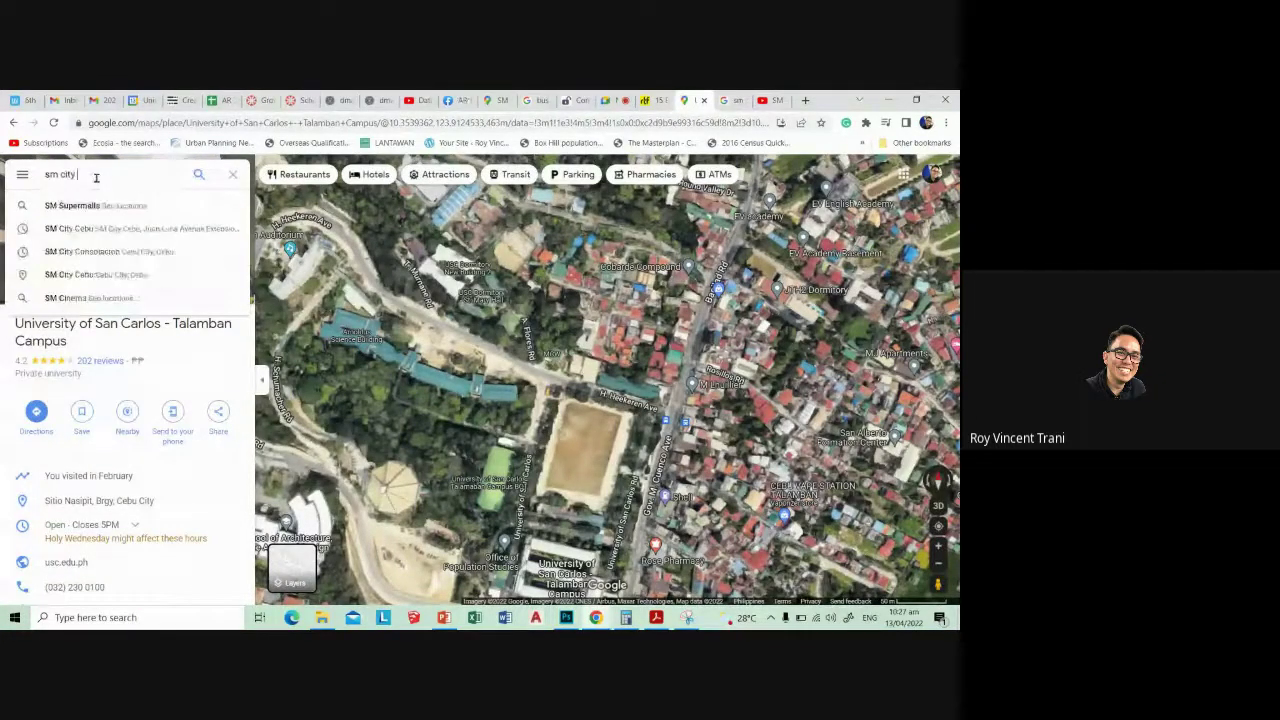
type(" cebu")
left_click(100, 205)
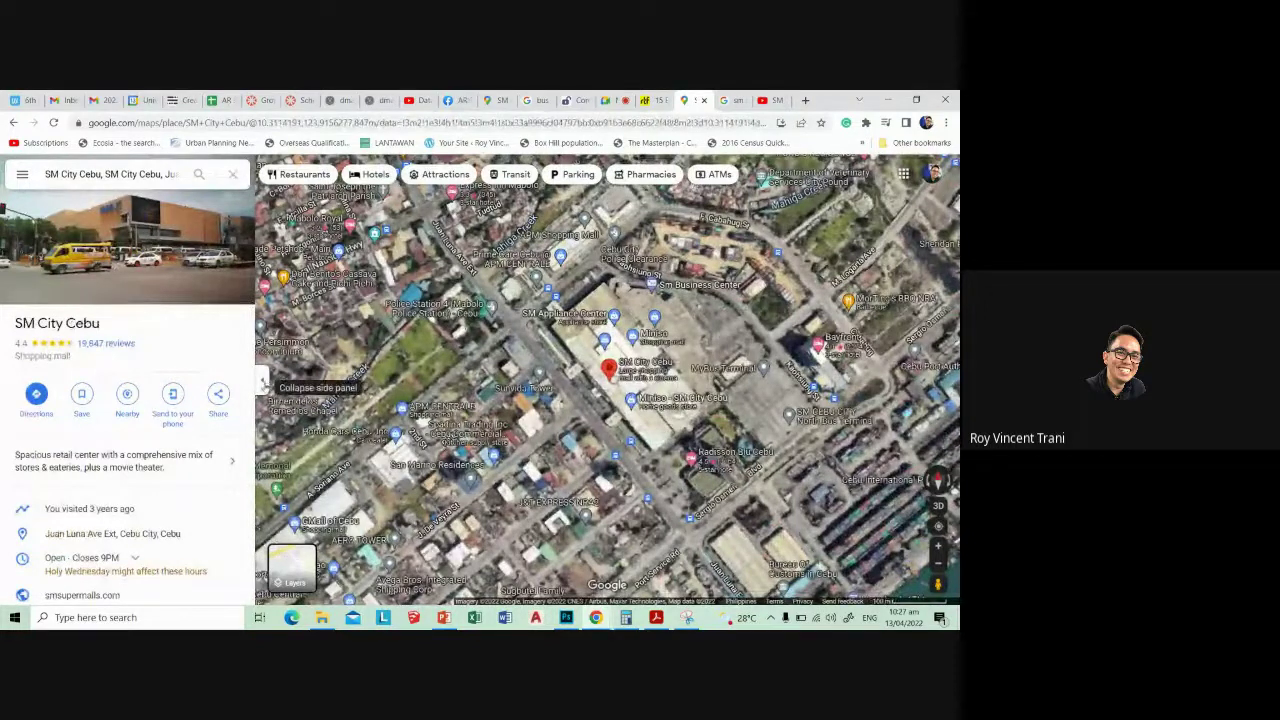
- Hide the side panel and zoom the satellite view onto the mall by Juan Luna Ave Ext
left_click(262, 380)
scroll(710, 470, "up", 2)
mouse_move(634, 393)
left_mouse_down()
mouse_move(538, 494)
mouse_move(536, 400)
left_mouse_up()
scroll(568, 325, "up", 3)
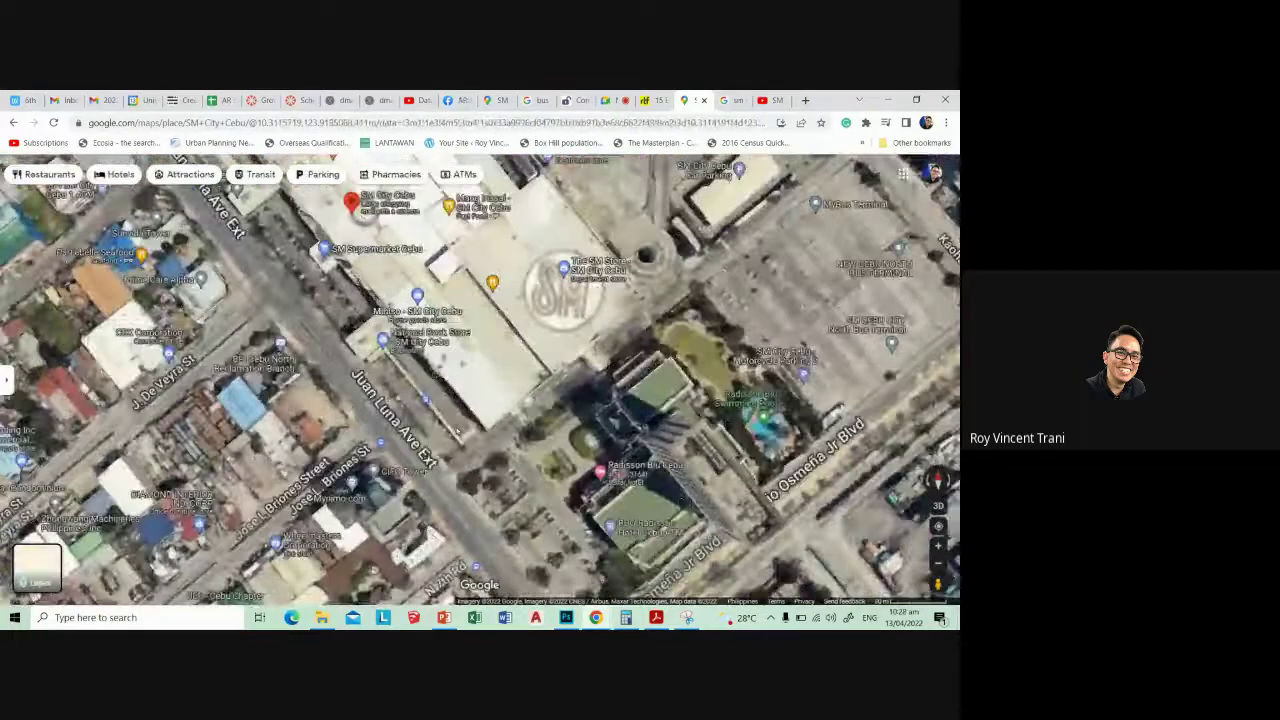
scroll(459, 355, "up", 1)
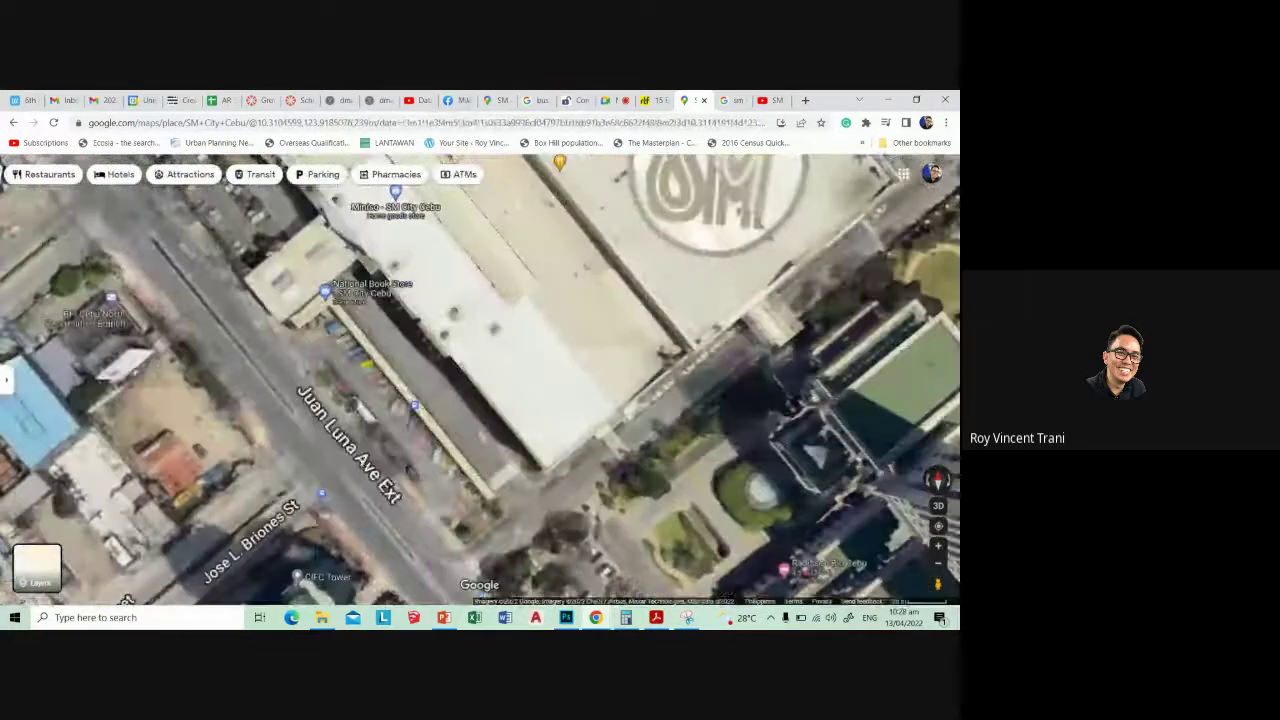
- Skim the flood video full screen from 0:32 to 1:13, pause, and return to the search results
left_click(770, 100)
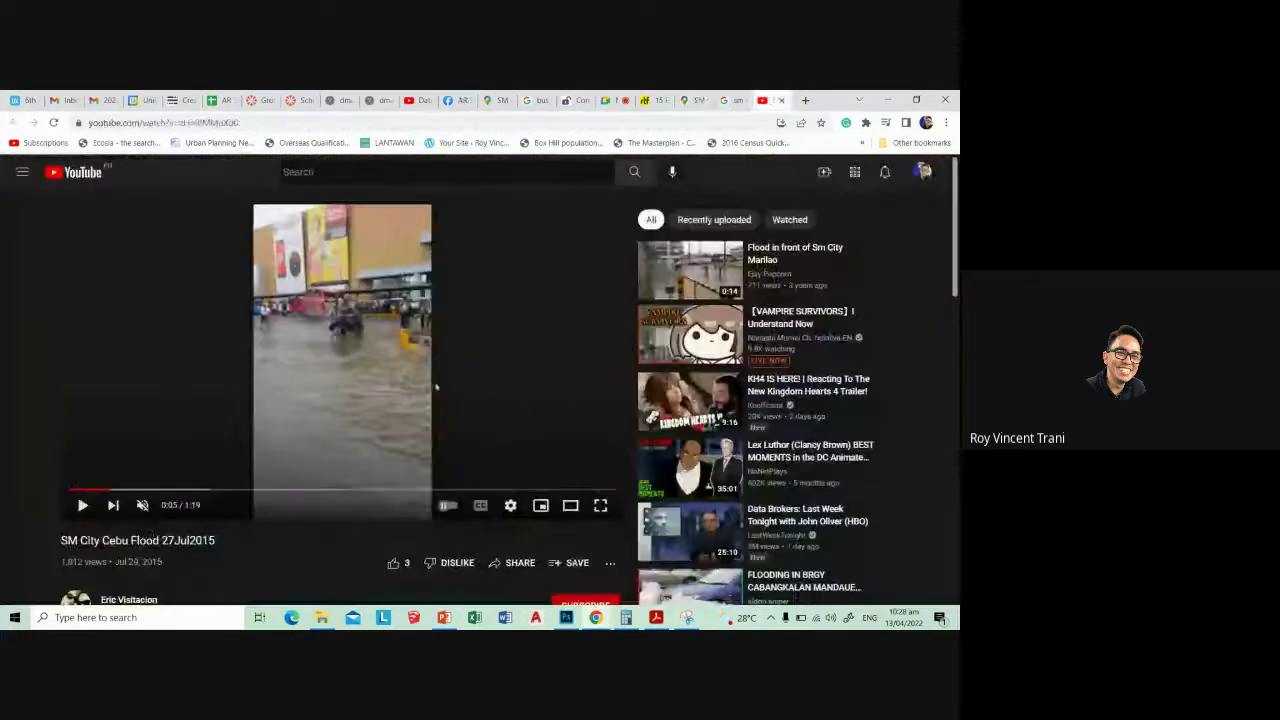
left_click(600, 503)
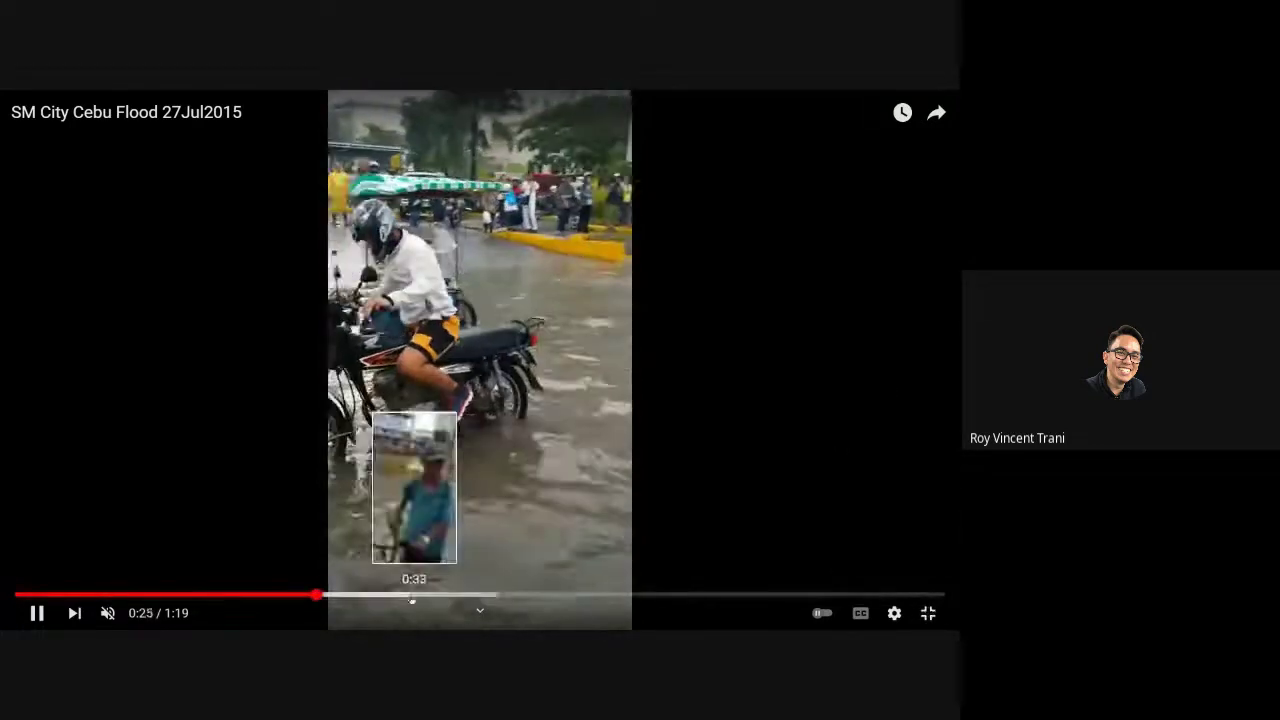
left_click(396, 595)
left_click(497, 595)
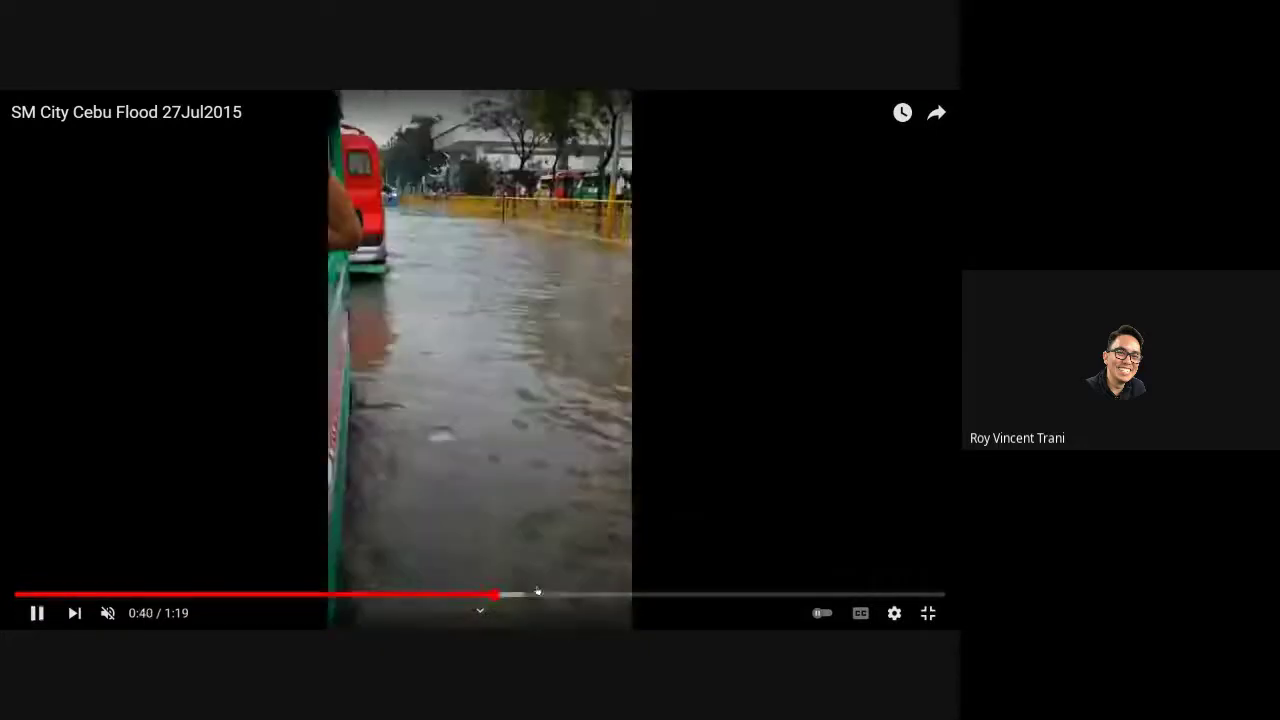
left_click(575, 595)
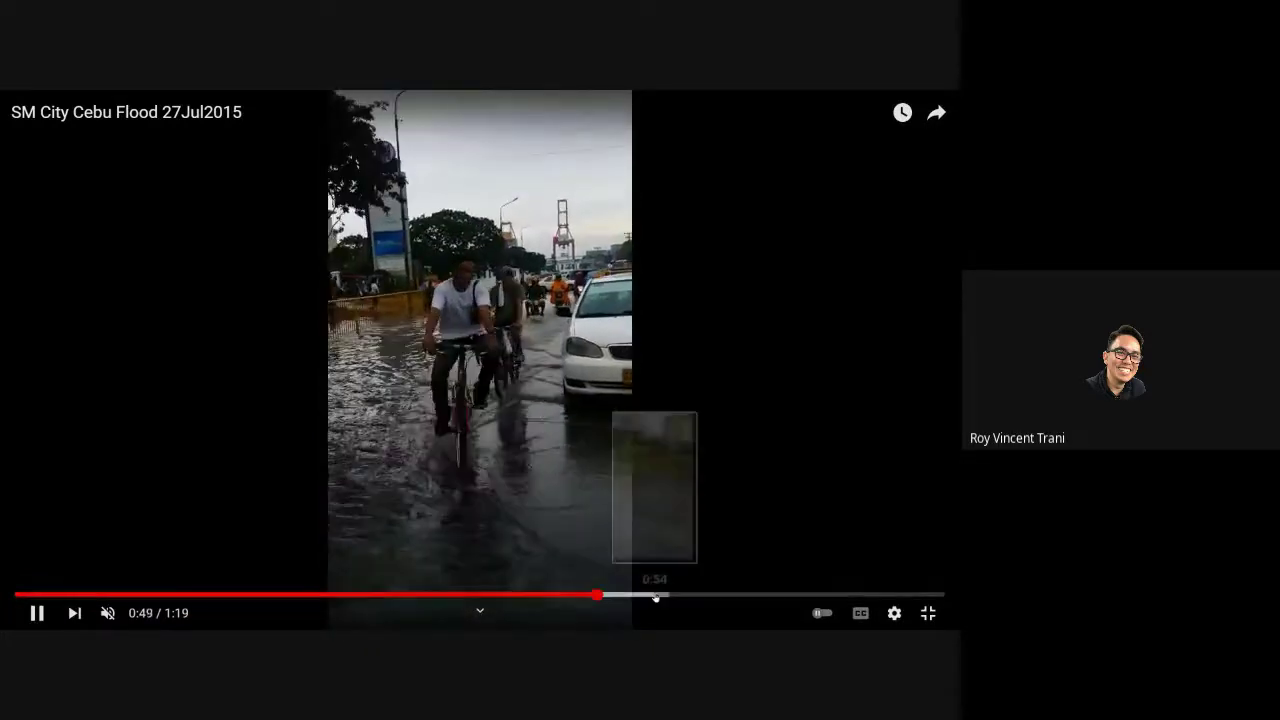
left_click(657, 596)
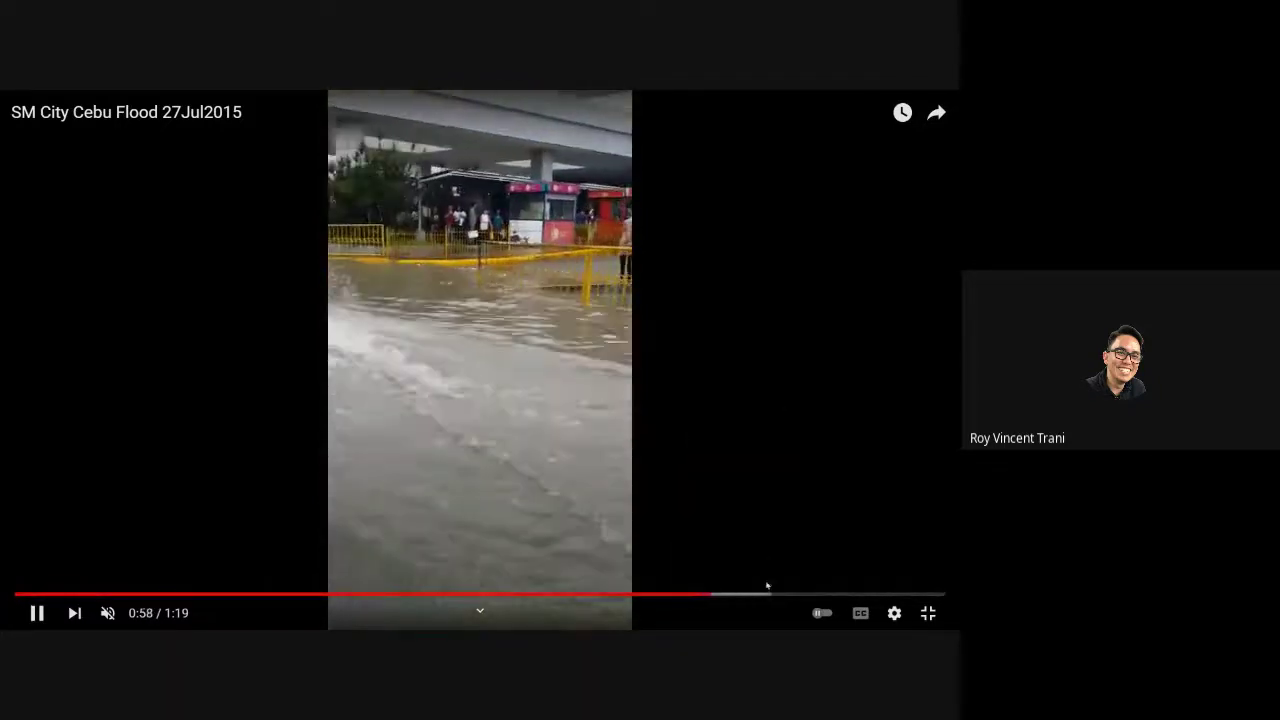
left_click(768, 595)
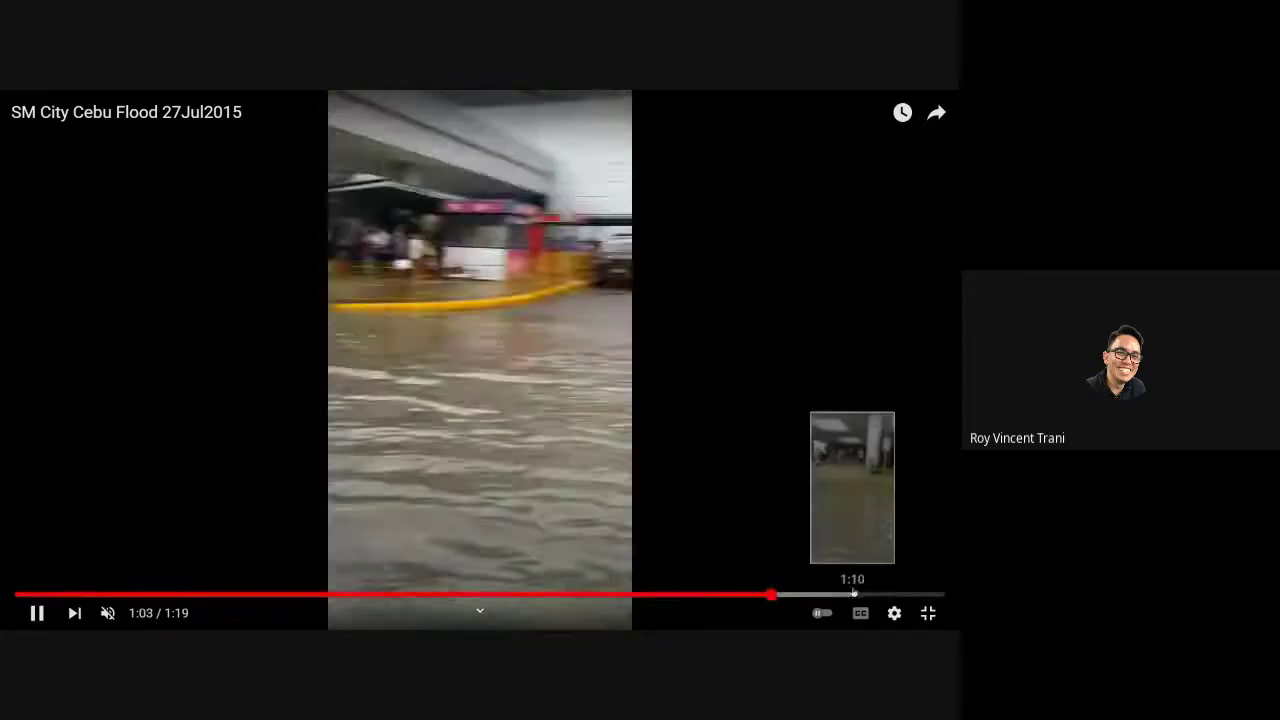
left_click(851, 595)
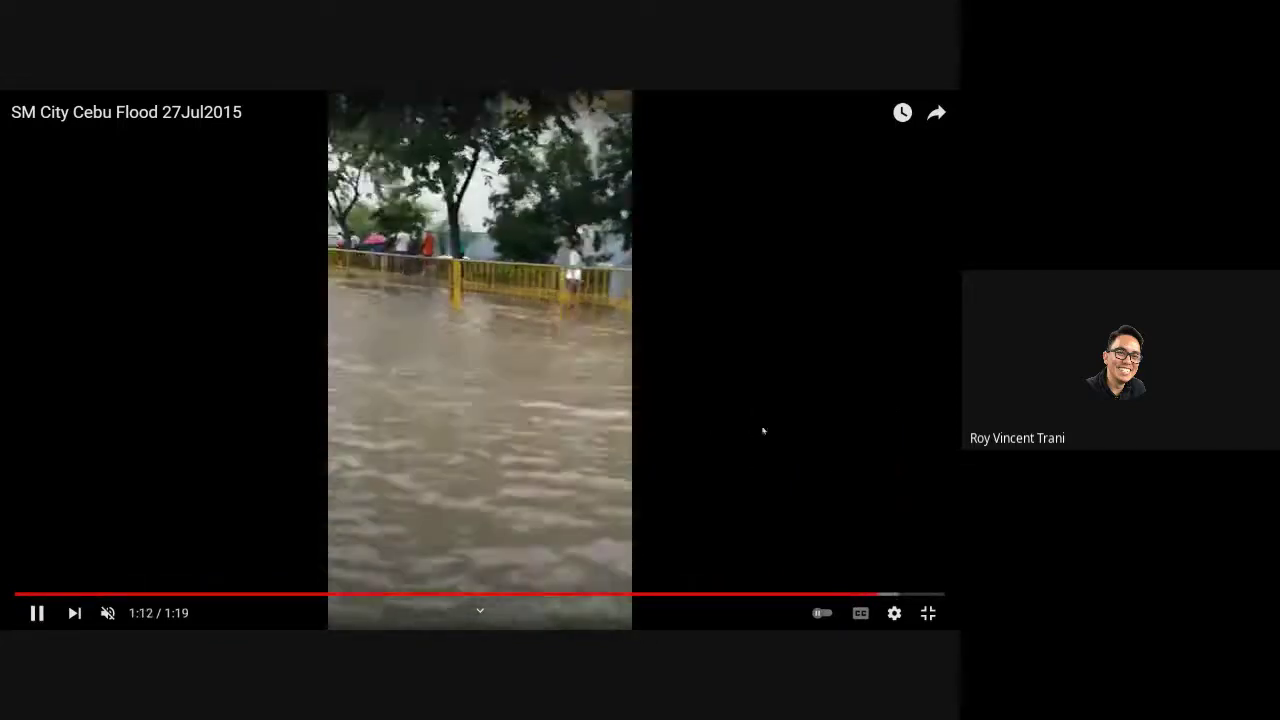
left_click(763, 428)
key("Escape")
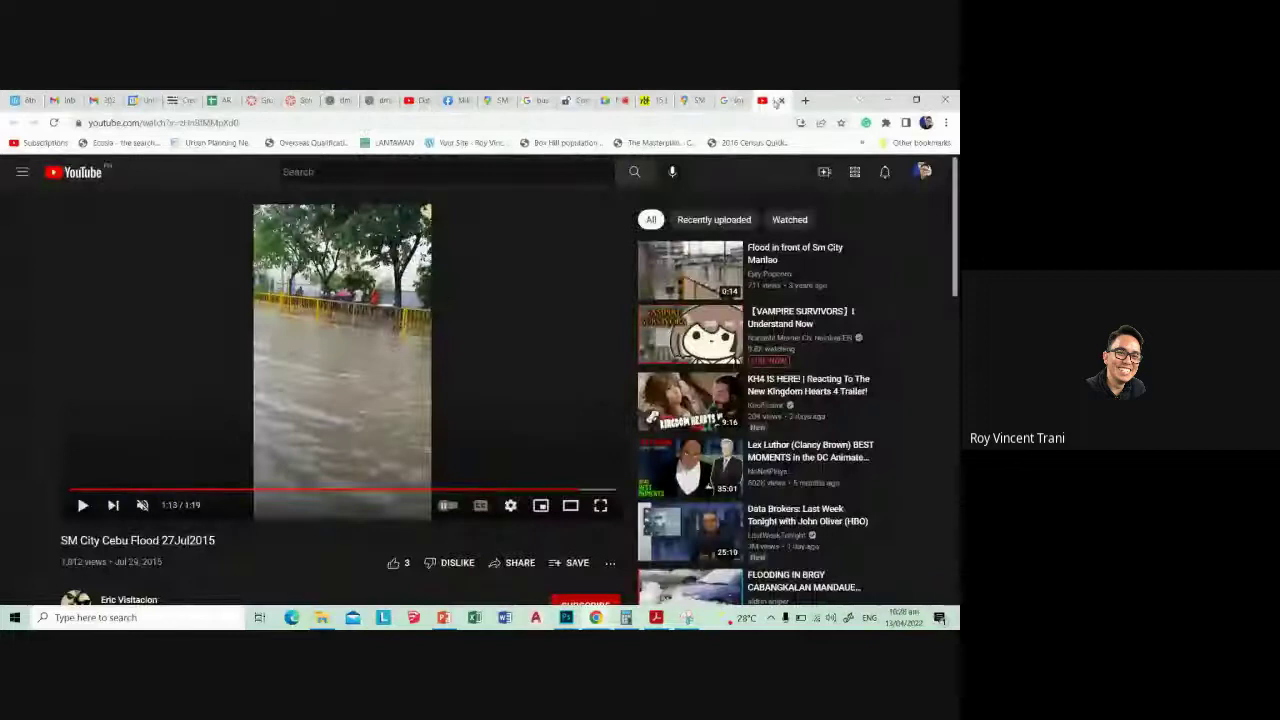
left_click(732, 100)
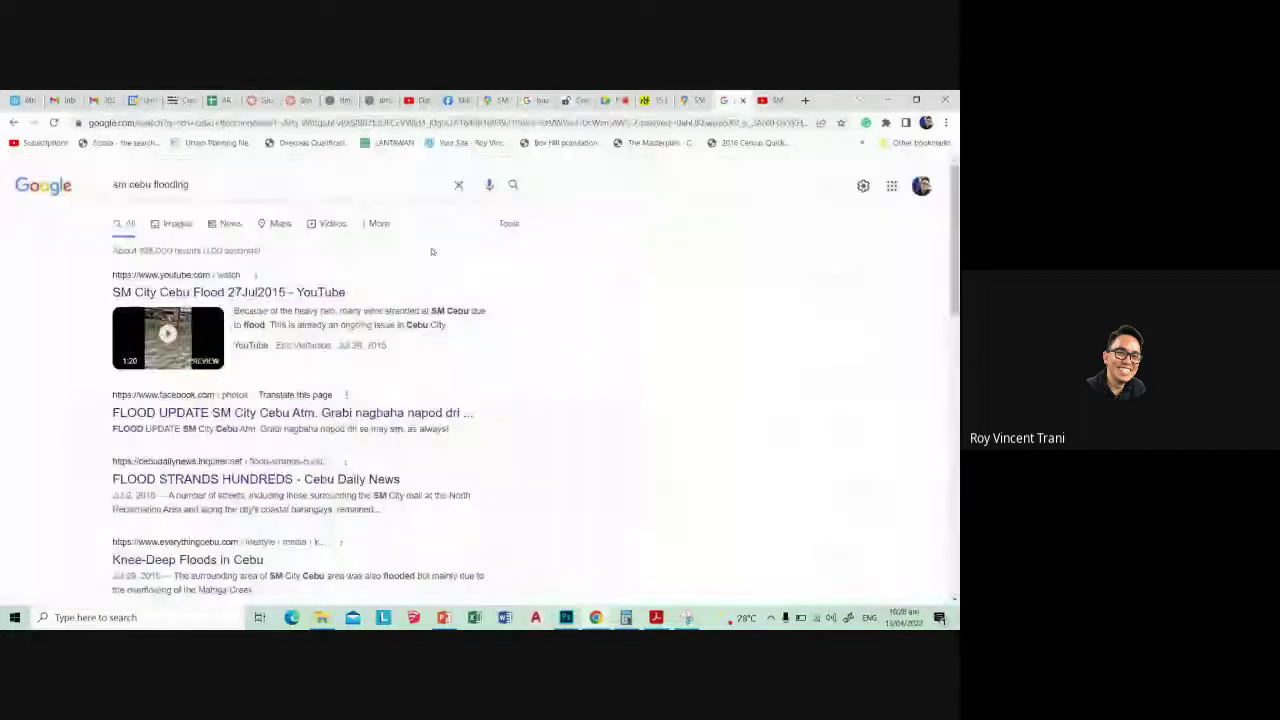
- Browse the sm cebu flooding image results, checking the Maps and YouTube tabs in between
left_click(189, 223)
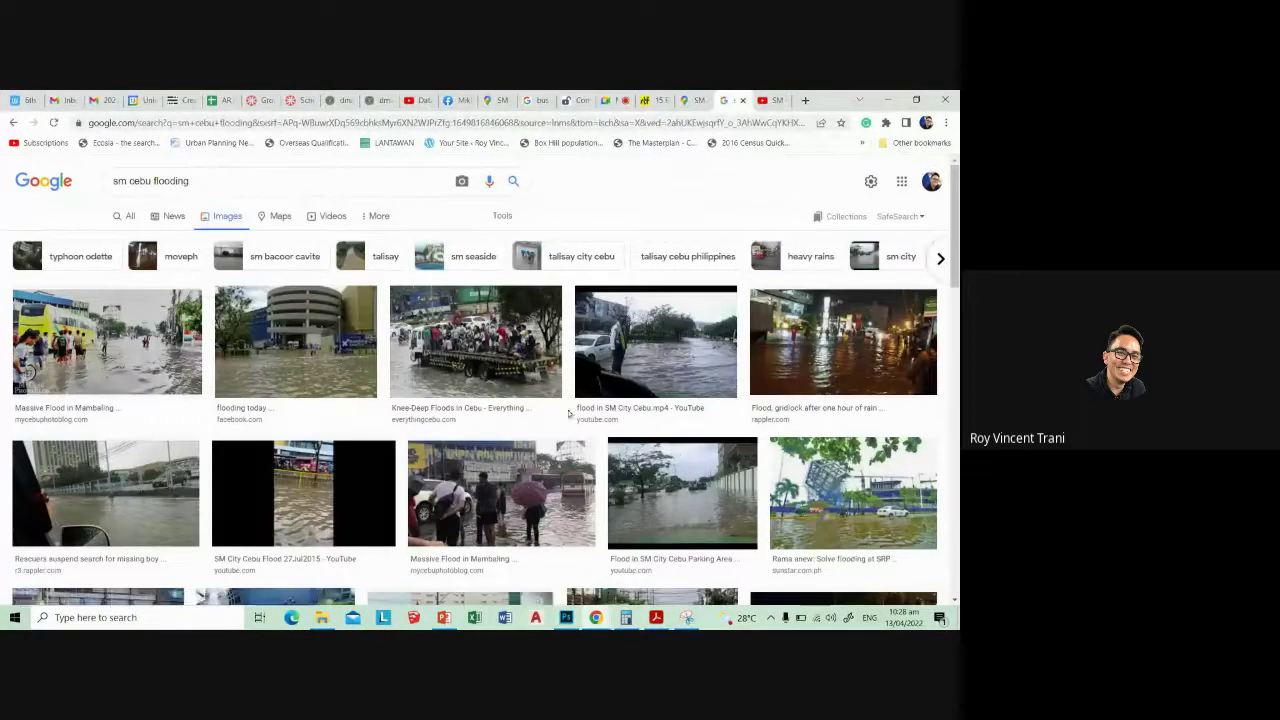
left_click(296, 340)
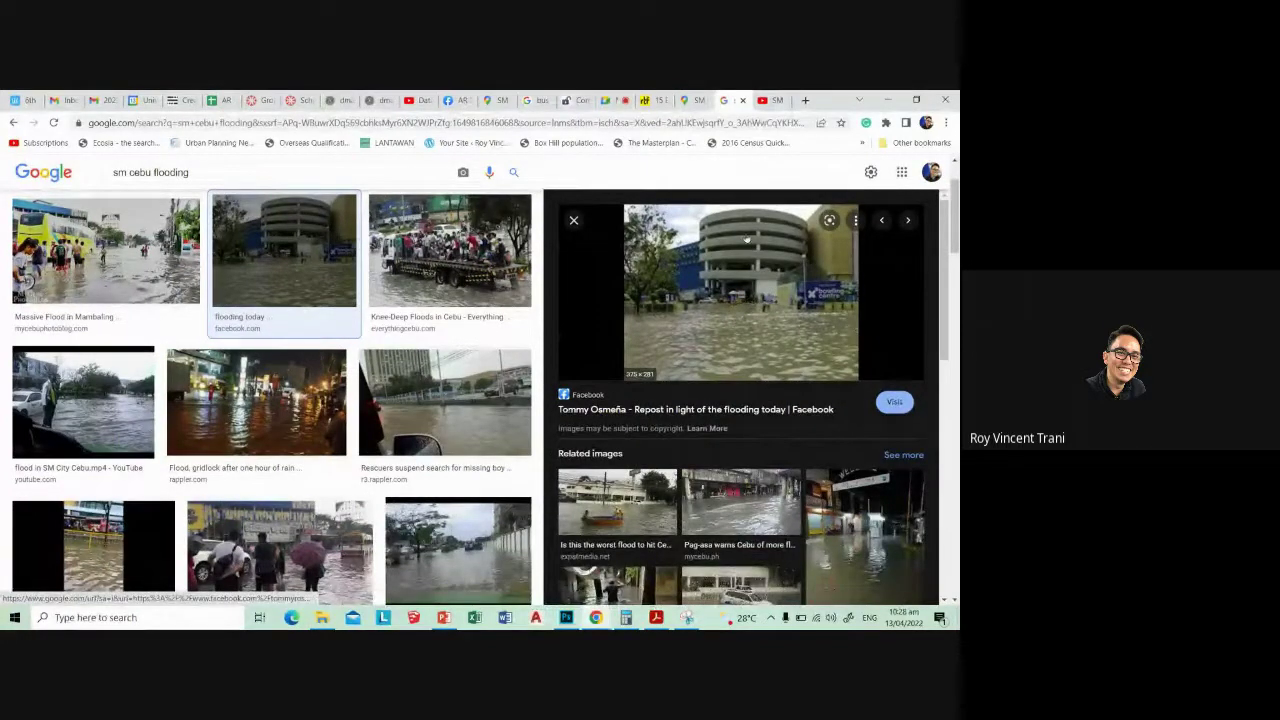
left_click(690, 100)
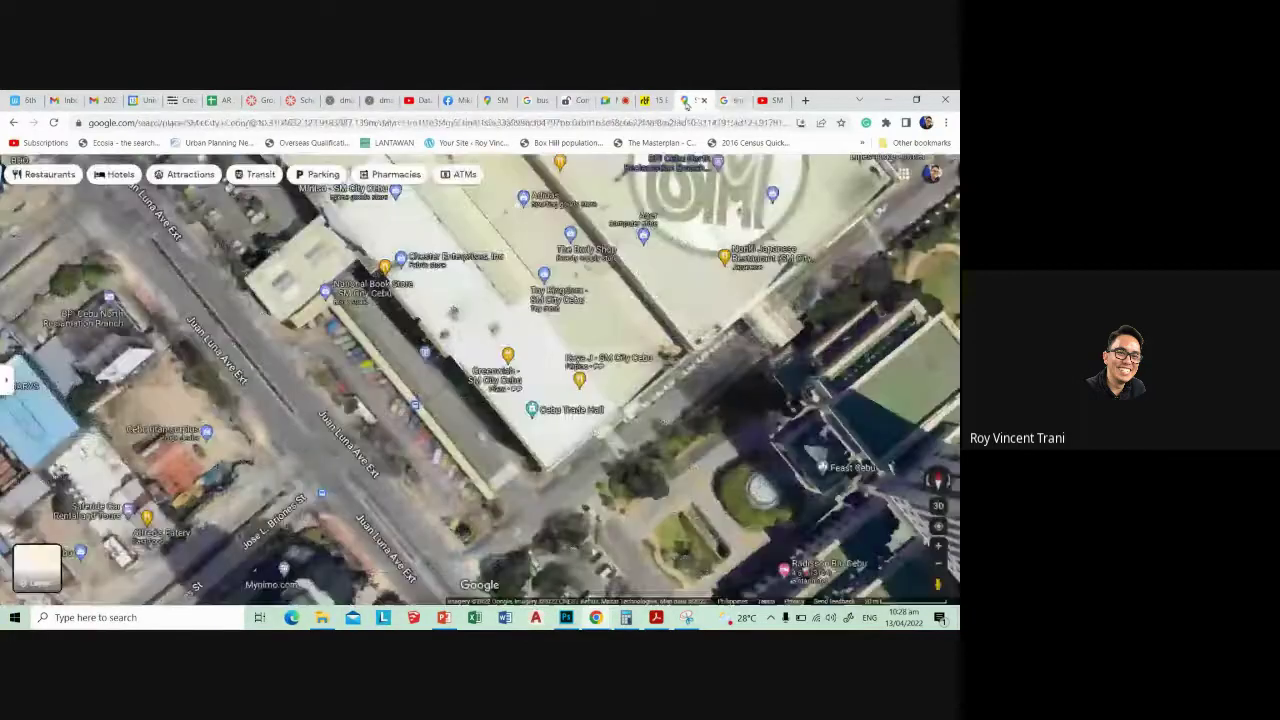
scroll(727, 300, "up", 2)
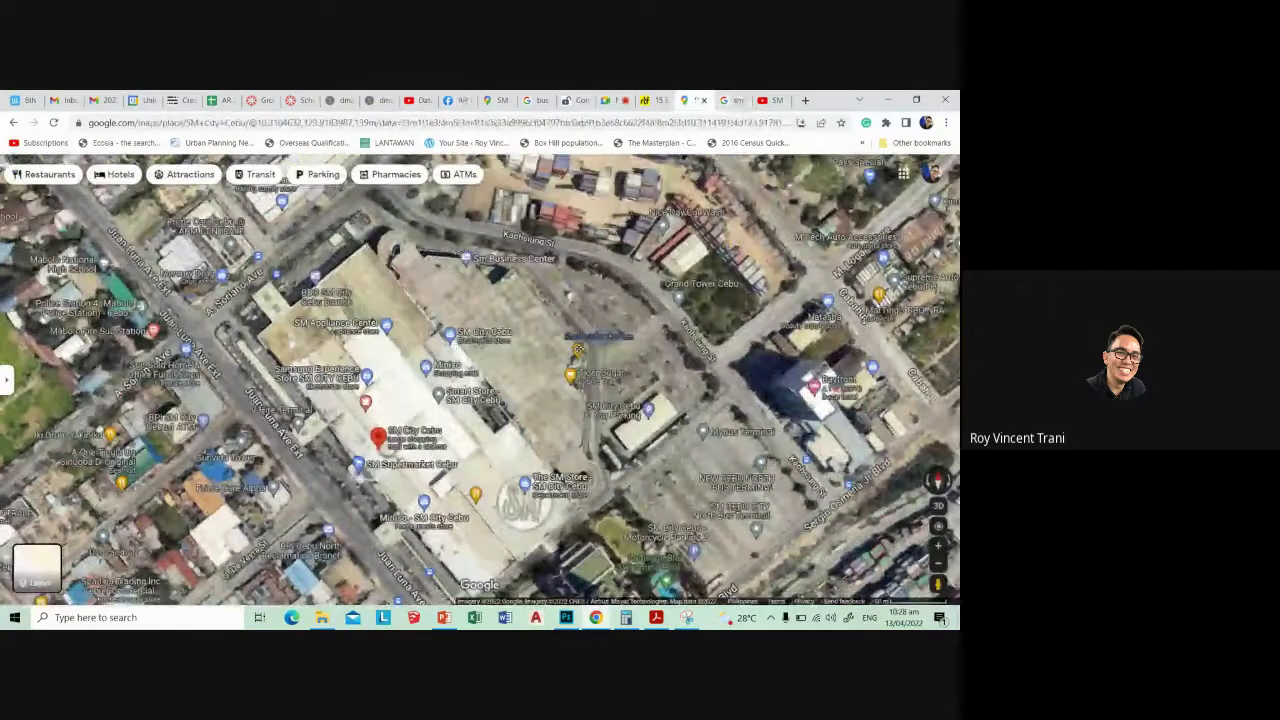
scroll(418, 224, "up", 2)
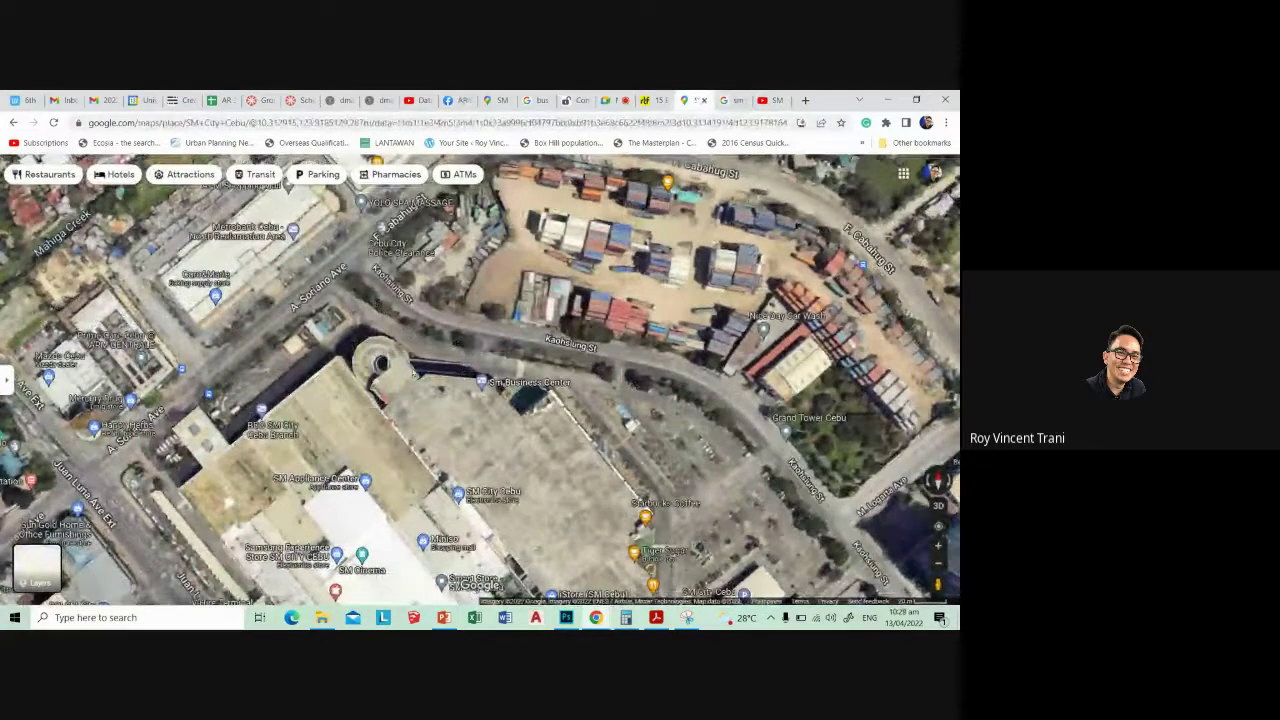
left_click(770, 100)
left_click(730, 100)
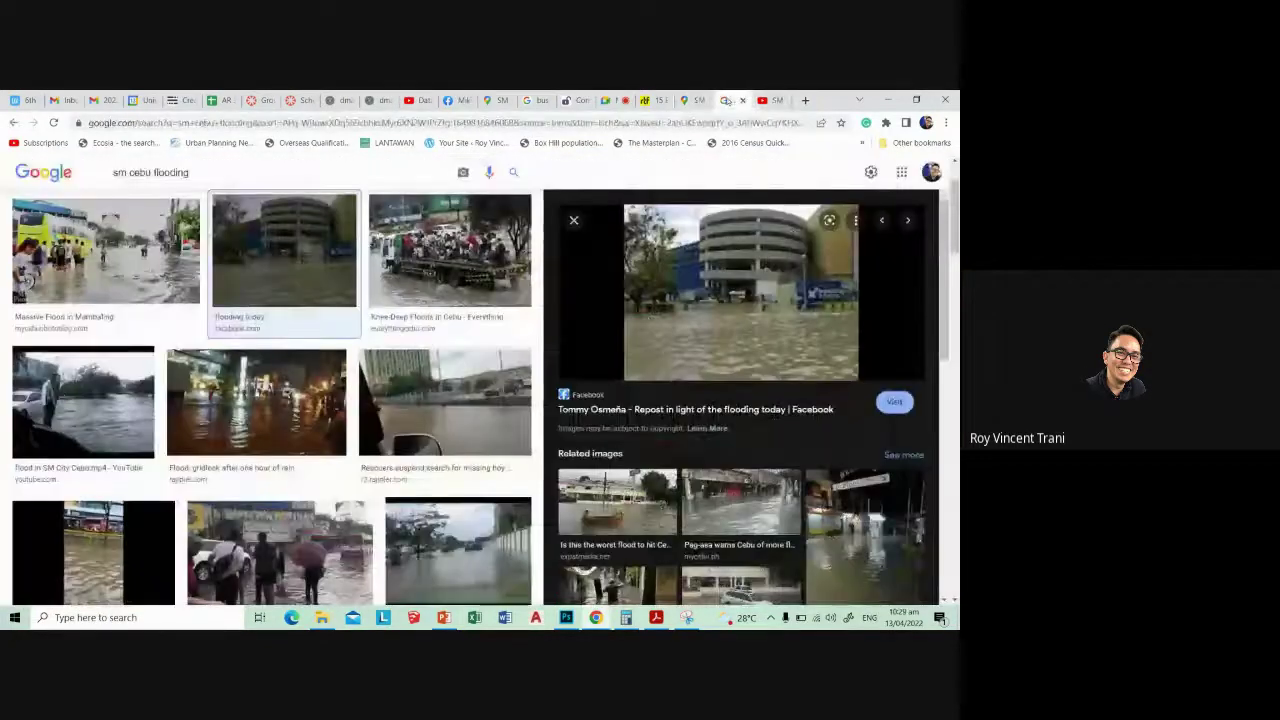
- Open the image source pages in new tabs, then close the broken Rappler and Facebook tabs
right_click(756, 284)
left_click(790, 292)
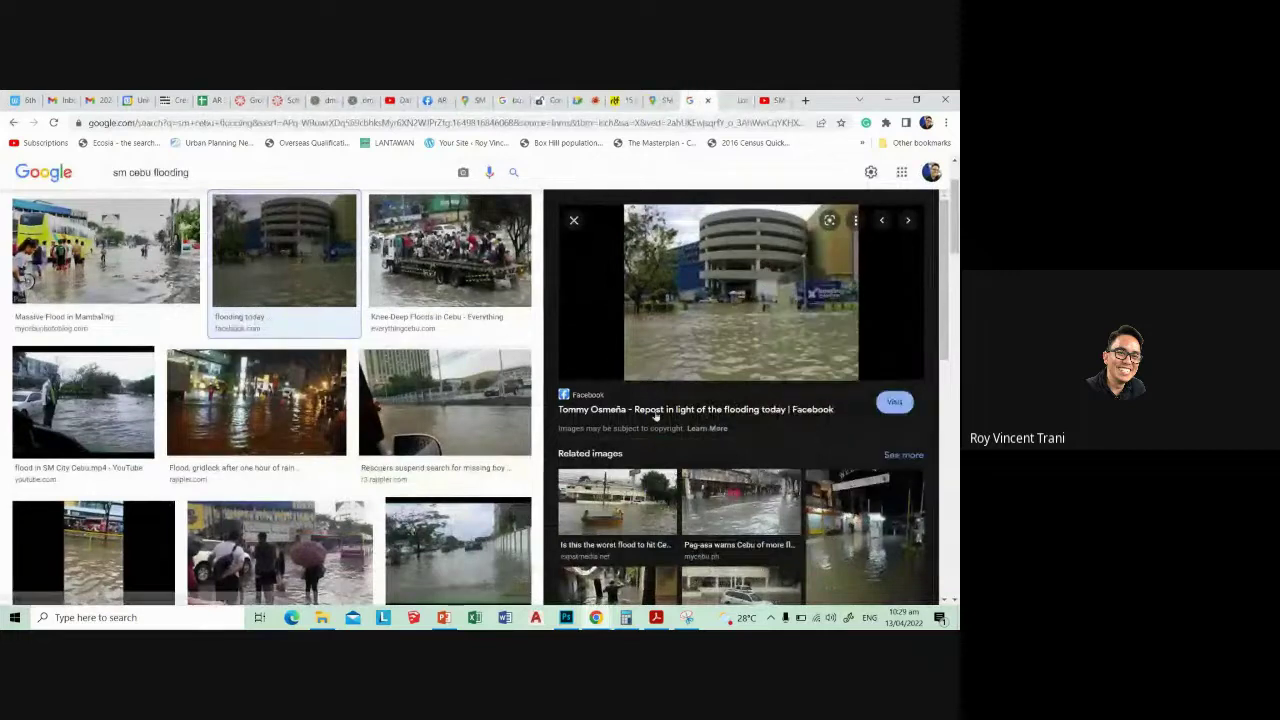
scroll(656, 414, "down", 2)
left_click(447, 410)
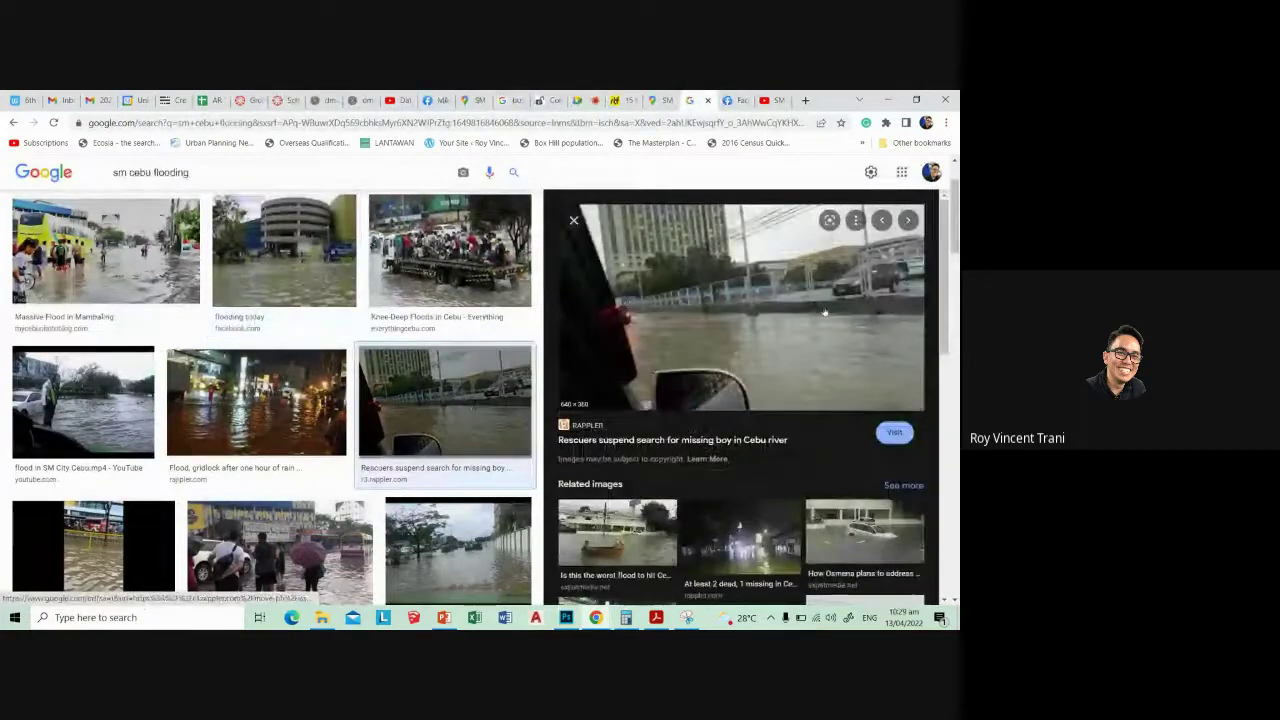
right_click(770, 316)
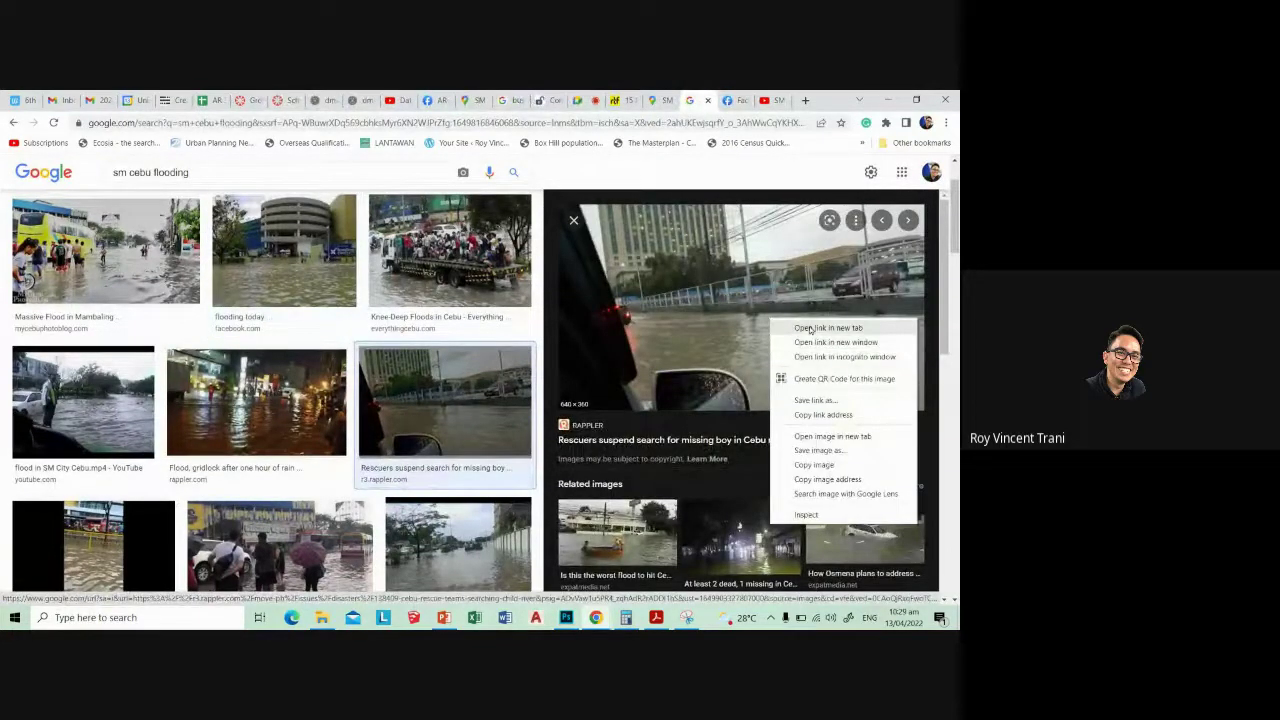
left_click(810, 328)
left_click(733, 101)
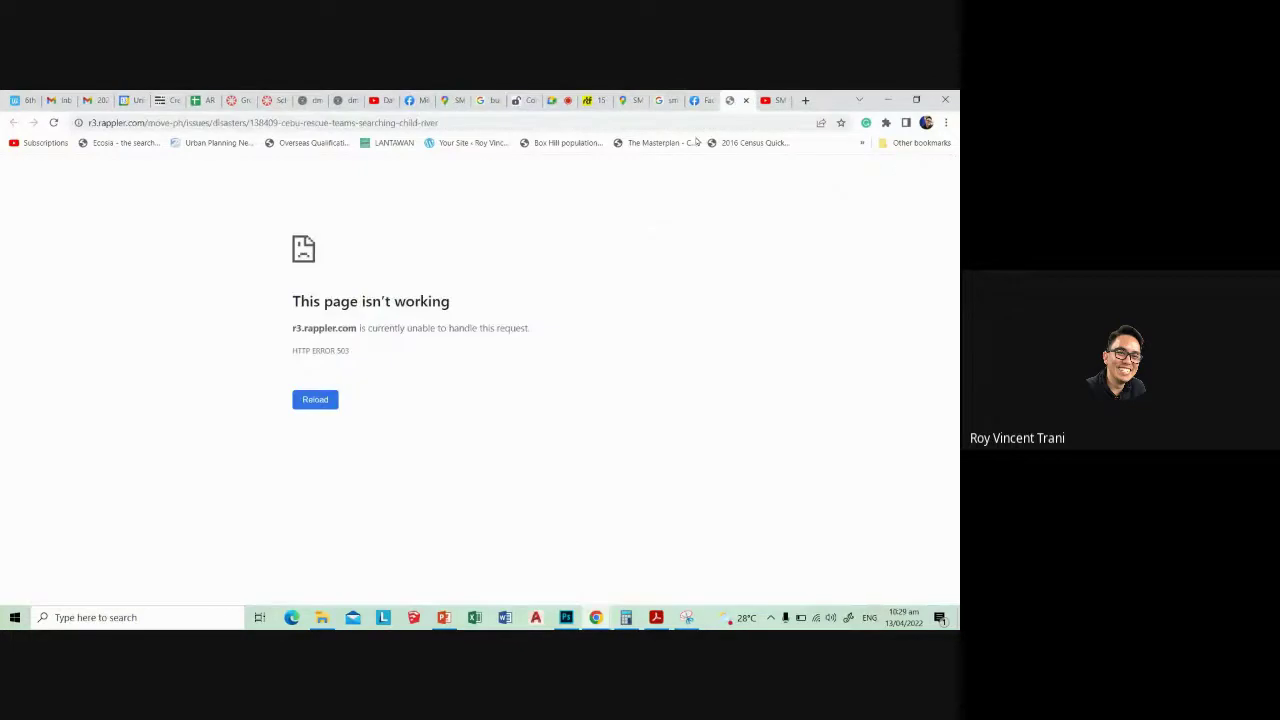
left_click(745, 101)
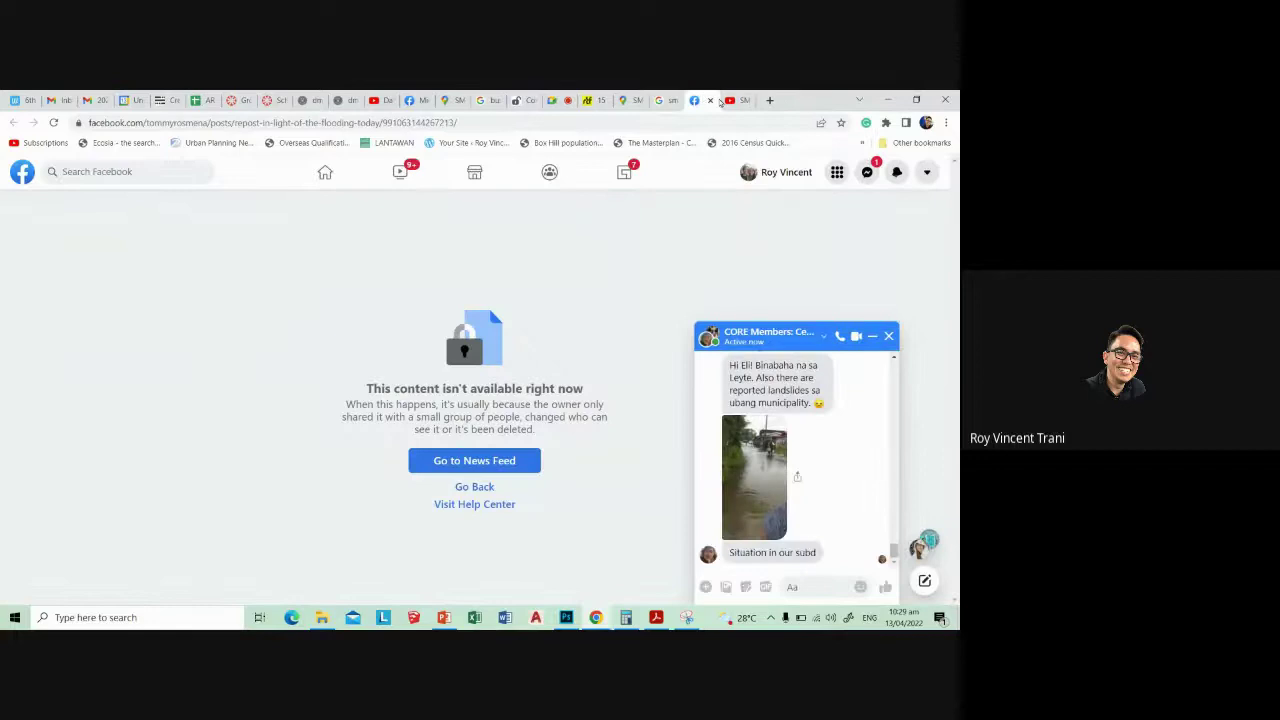
left_click(711, 101)
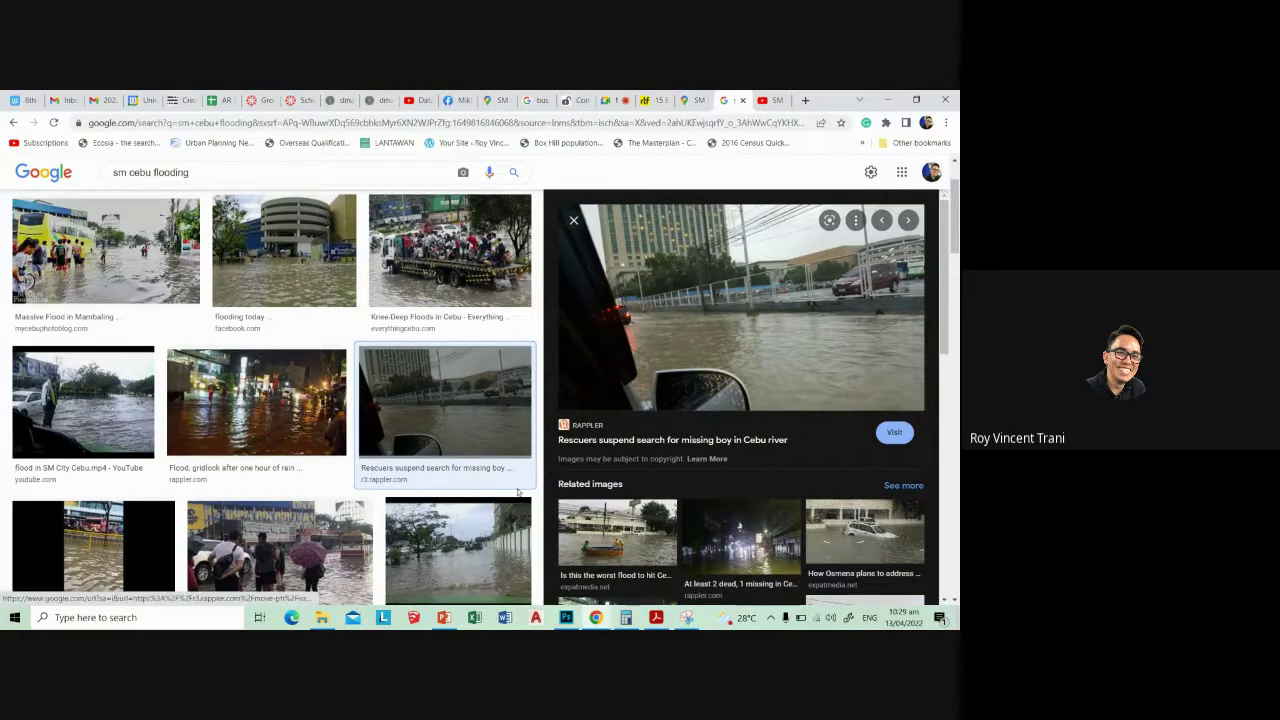
- Preview the flood and gridlock photo, then return to the Photoshop plan
left_click(881, 220)
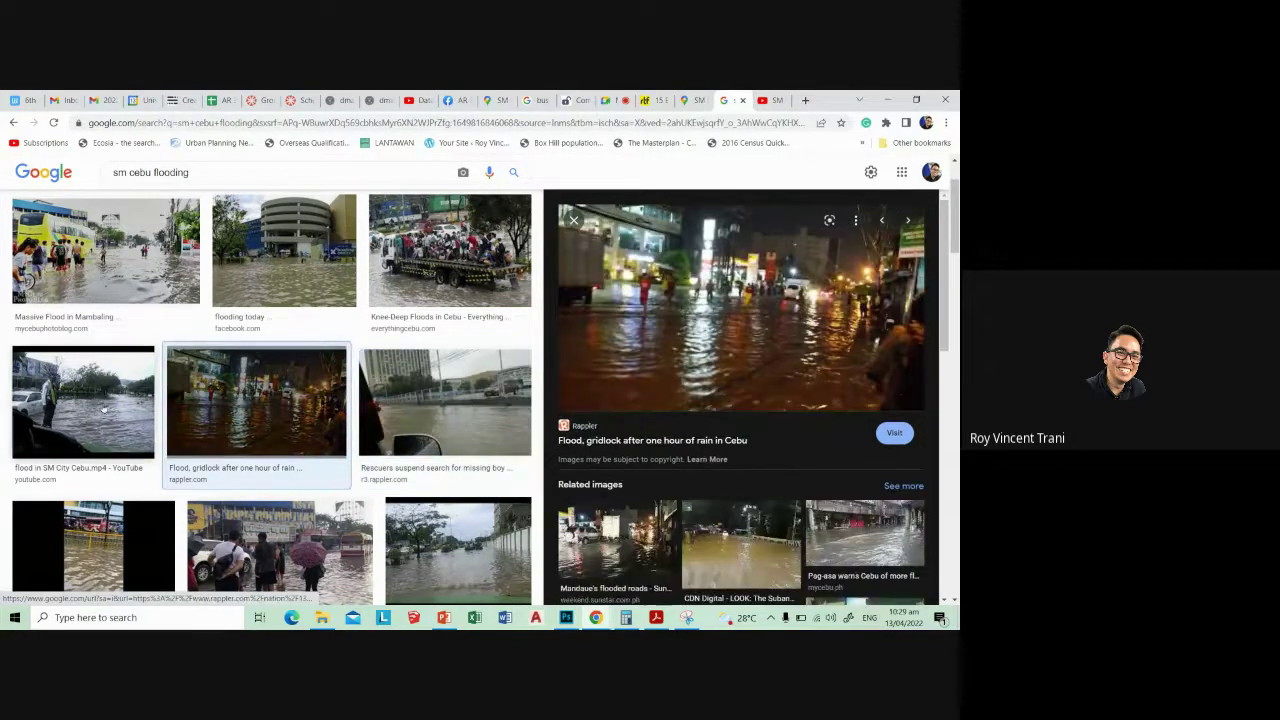
key("Left")
key("alt+Tab")
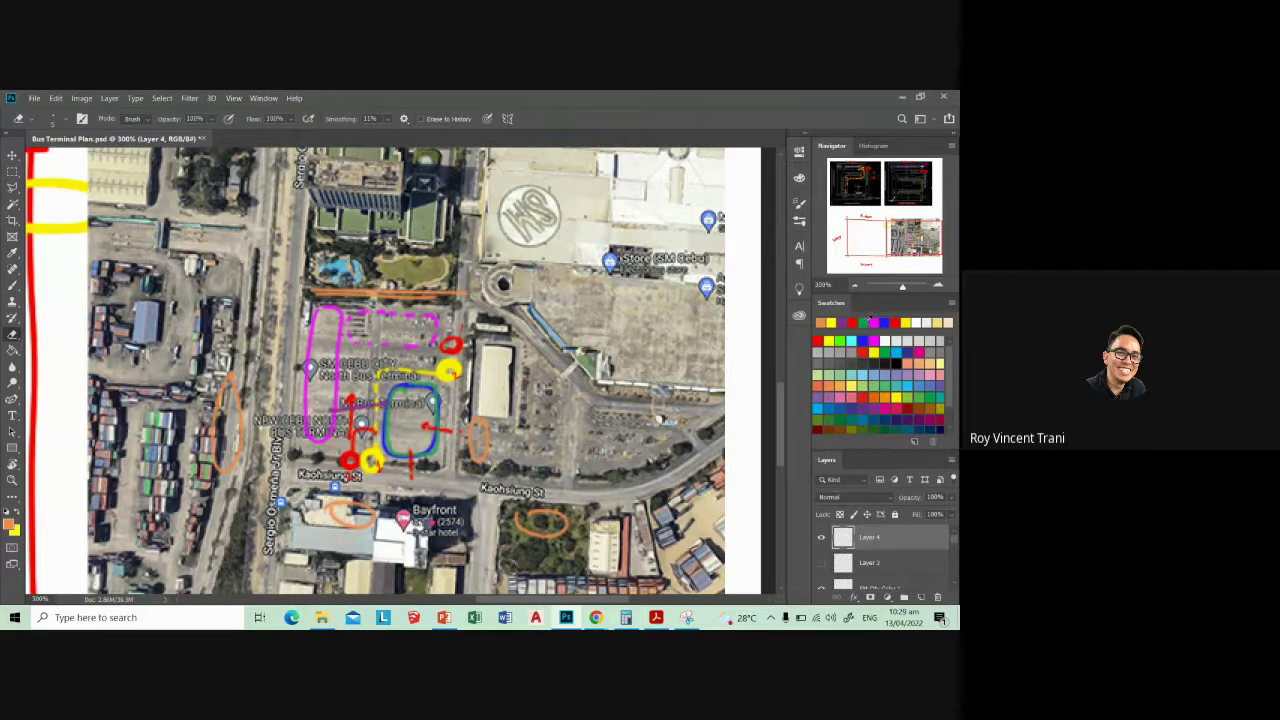
- Paint a green brush loop around the 30 Meters National Road strip
left_click(866, 321)
scroll(504, 266, "down", 2)
scroll(510, 330, "up", 5)
scroll(519, 412, "up", 2)
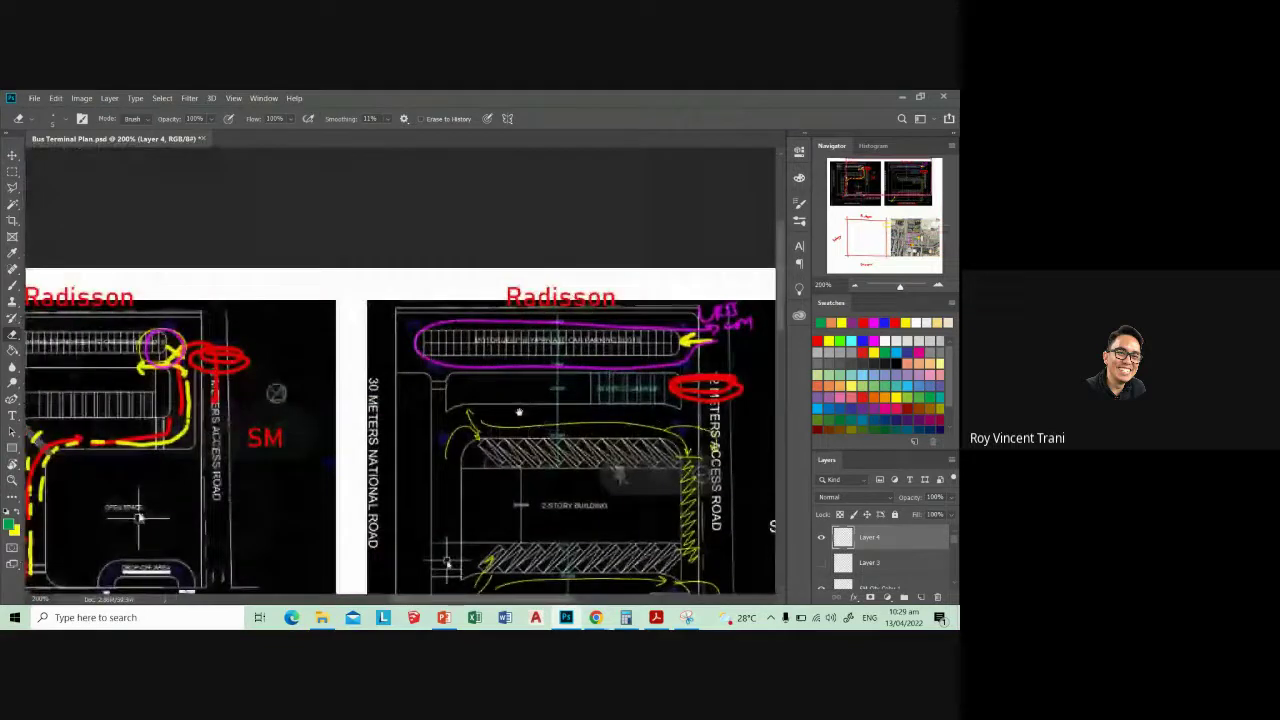
left_click_drag(519, 412, 705, 315)
key("b")
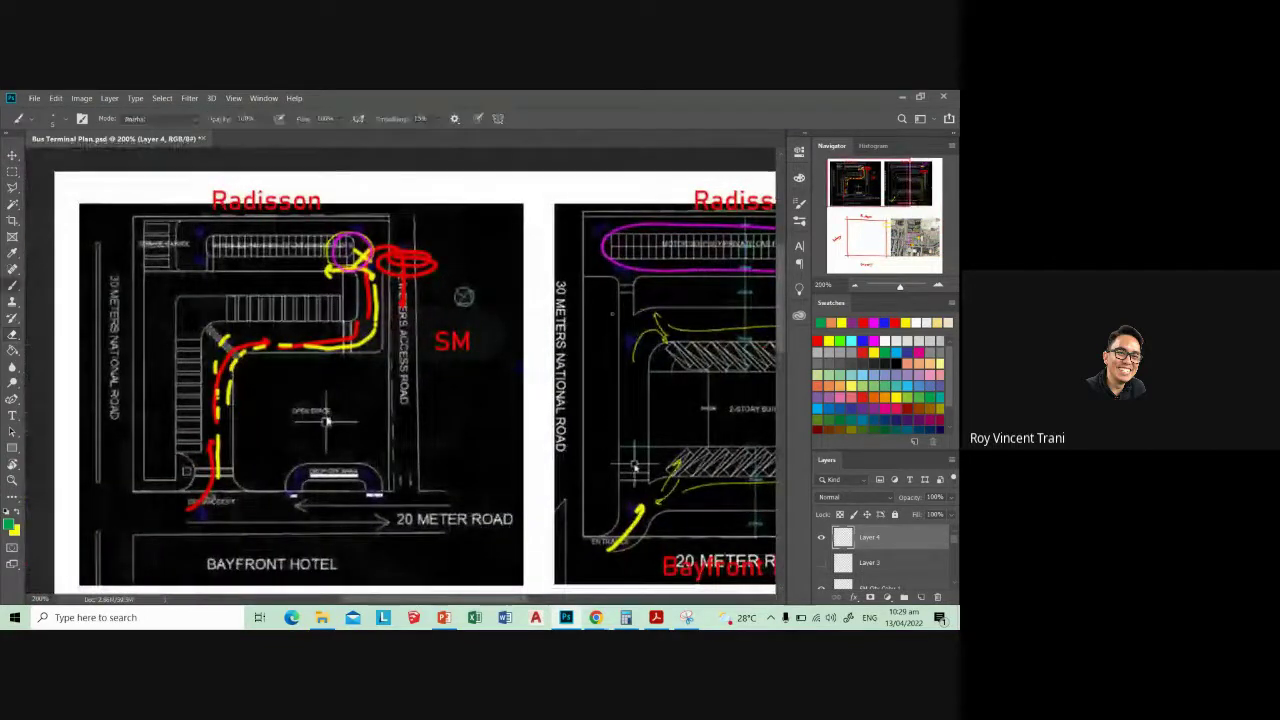
mouse_move(598, 290)
left_mouse_down()
mouse_move(581, 330)
mouse_move(584, 470)
mouse_move(607, 420)
mouse_move(606, 300)
left_mouse_up()
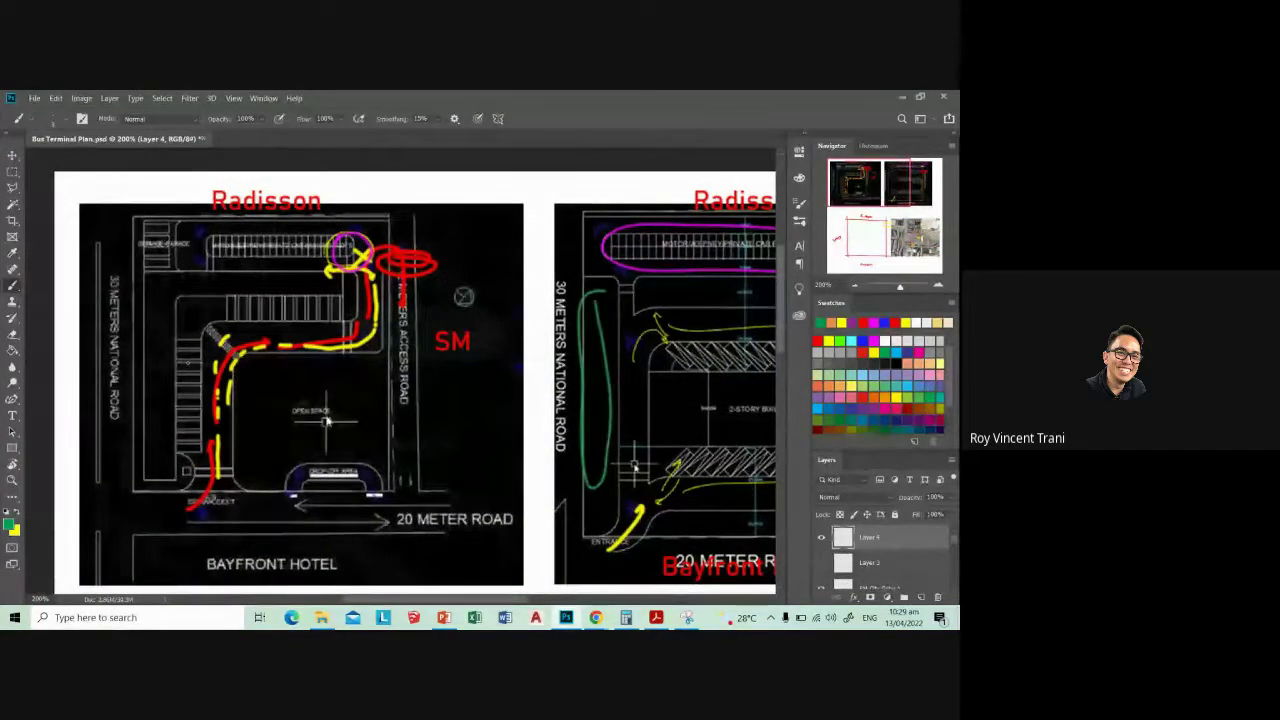
- Zoom into the aerial map and draw a green line along the terminal zone's left side
mouse_move(745, 420)
left_mouse_down()
mouse_move(499, 380)
mouse_move(486, 460)
left_mouse_up()
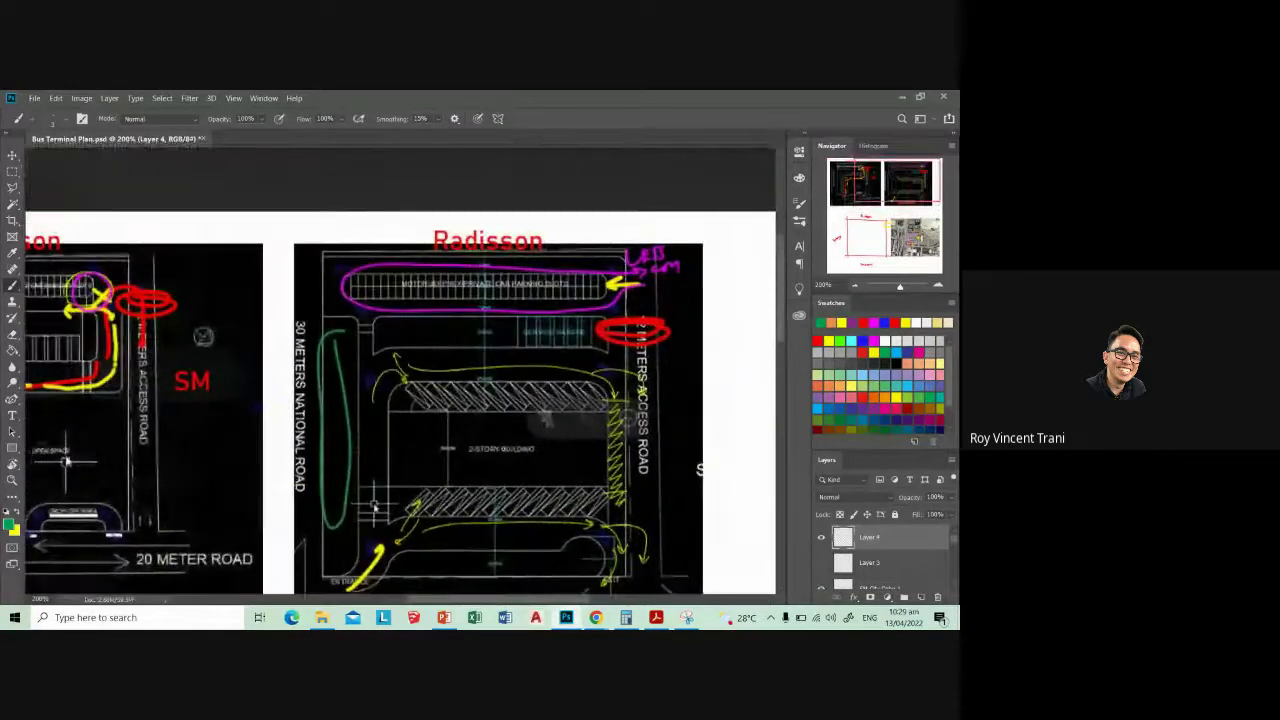
mouse_move(375, 510)
left_mouse_down()
mouse_move(379, 447)
mouse_move(432, 447)
mouse_move(583, 492)
mouse_move(611, 457)
left_mouse_up()
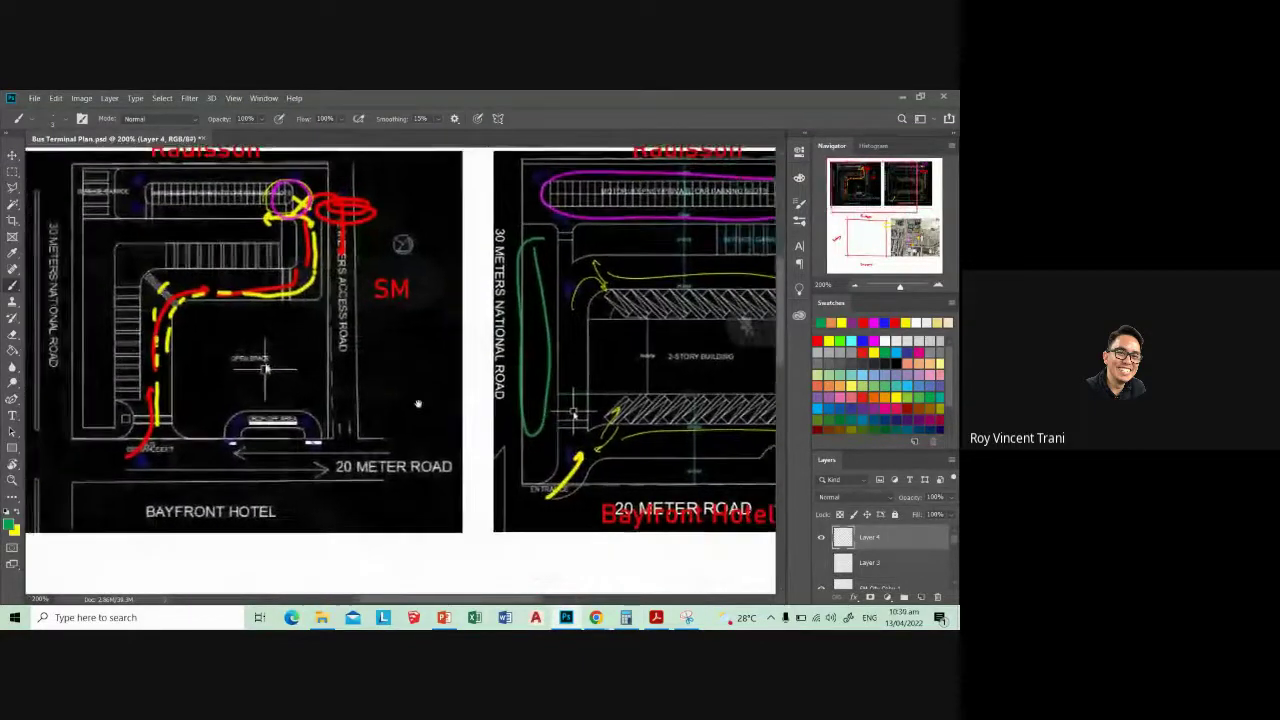
left_click_drag(427, 414, 351, 393)
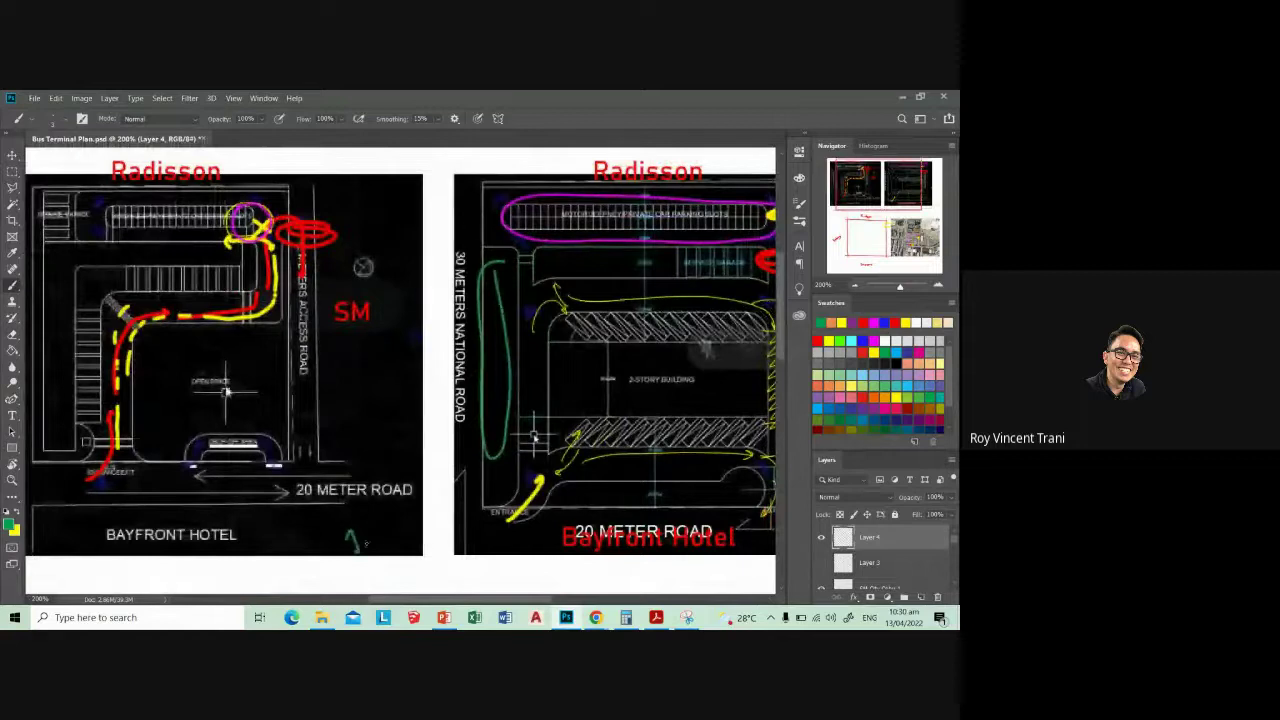
left_click_drag(760, 541, 439, 496)
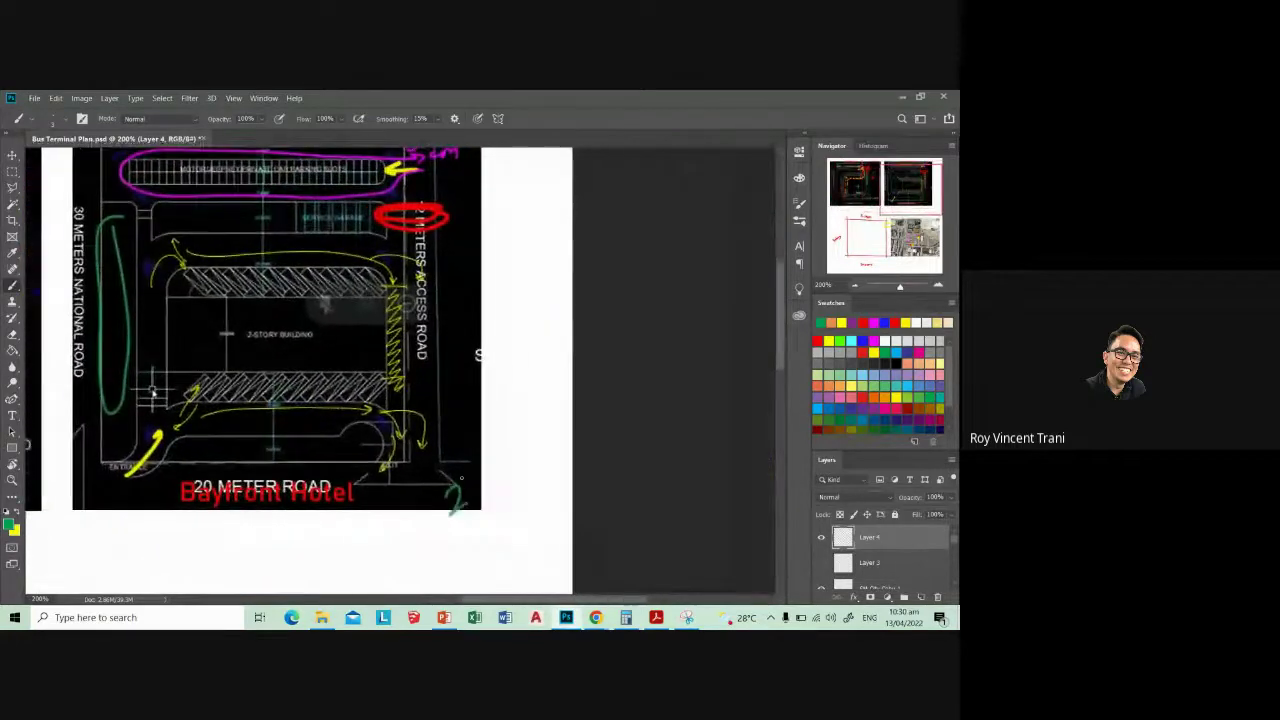
scroll(495, 440, "down", 2)
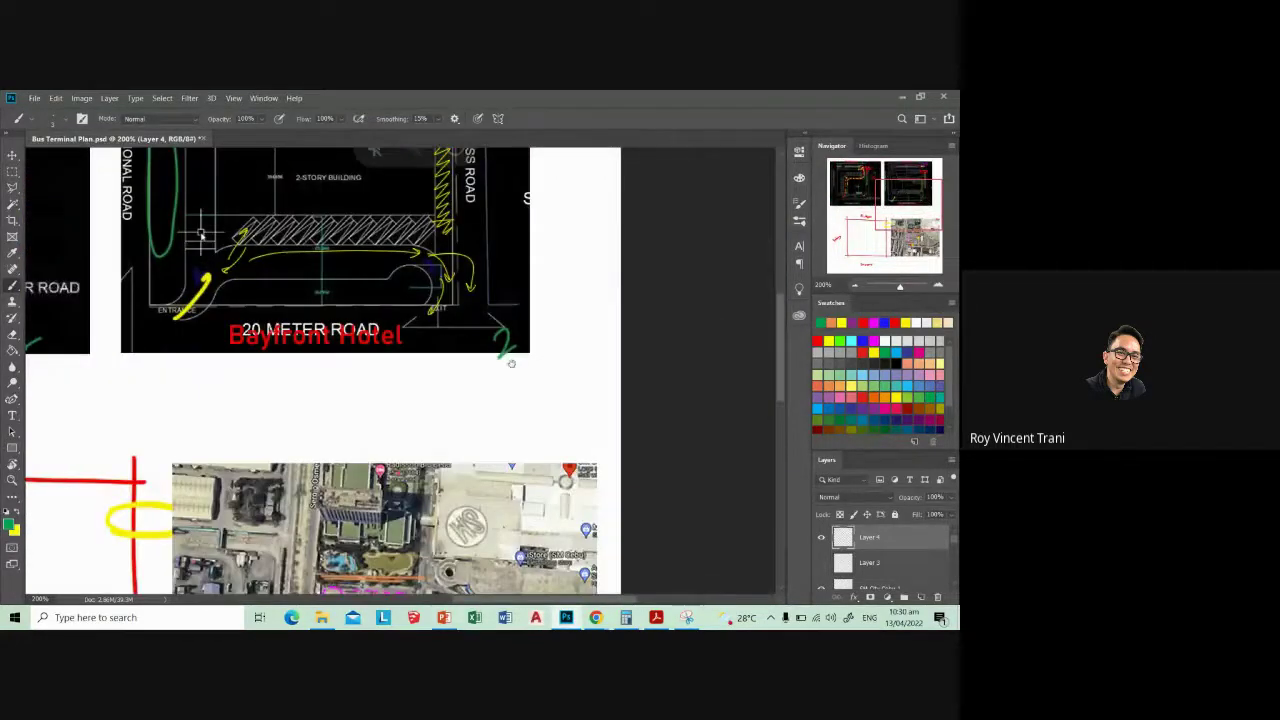
scroll(510, 415, "down", 3)
key("ctrl+plus")
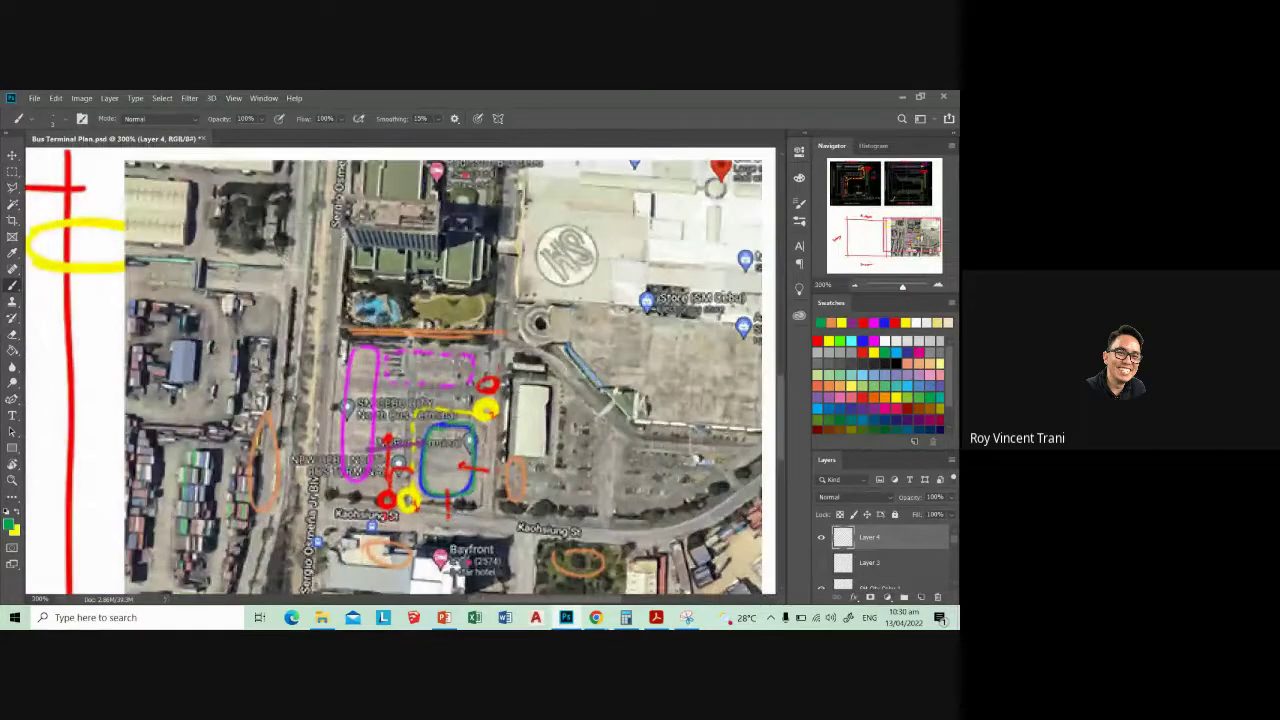
left_click_drag(341, 355, 338, 454)
key("ctrl+z")
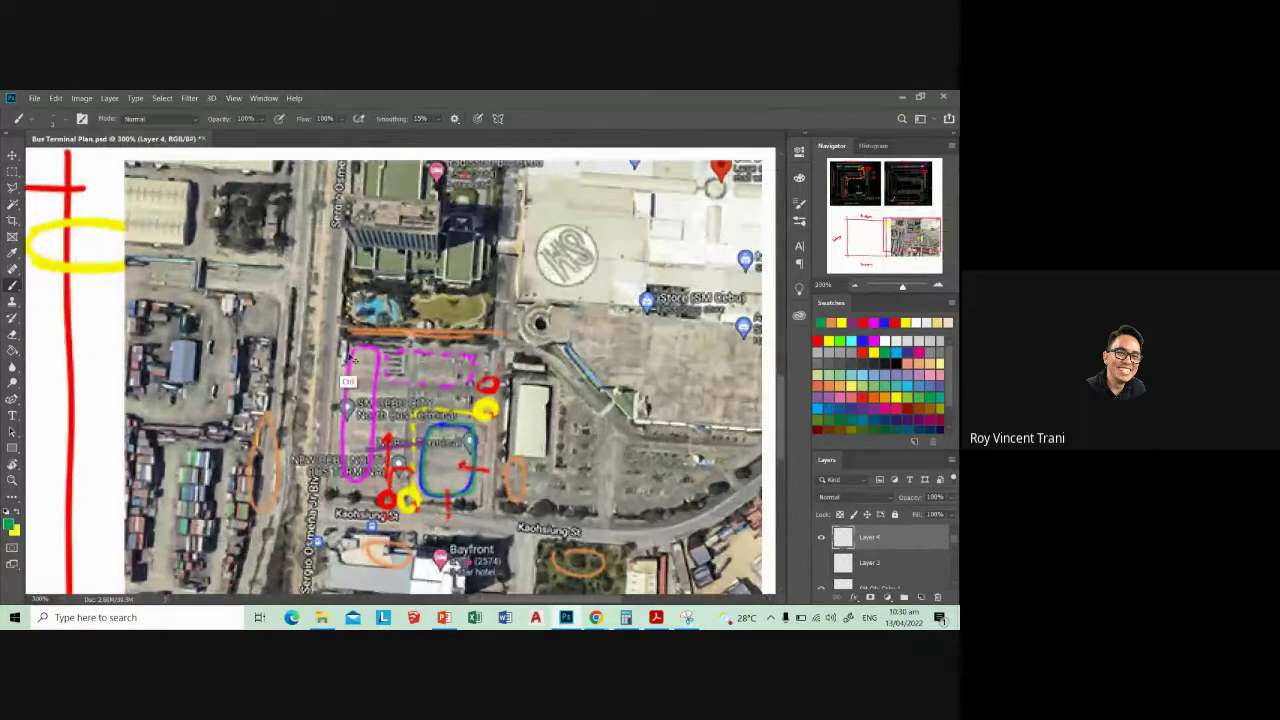
mouse_move(345, 355)
left_mouse_down()
mouse_move(336, 488)
mouse_move(337, 360)
left_mouse_up()
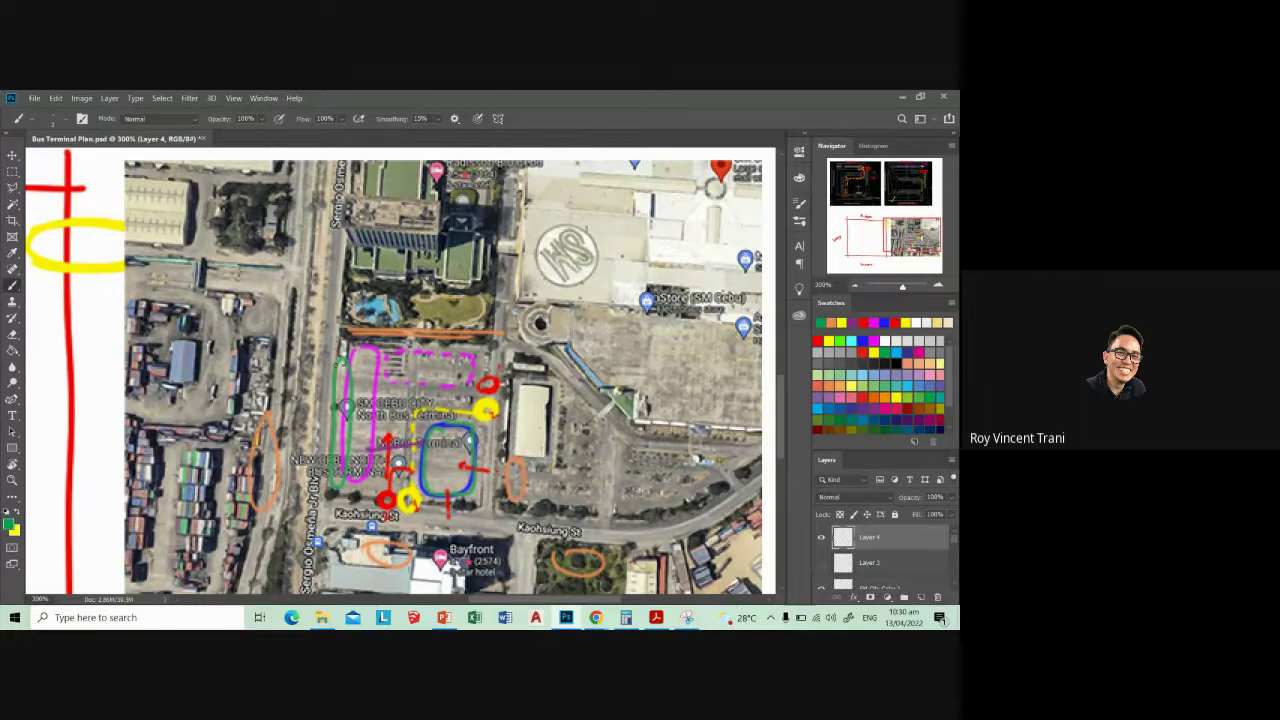
- Read the highlighted page-1 Design Goals in the Bus Terminal PDF brief, then minimize Acrobat
left_click(656, 617)
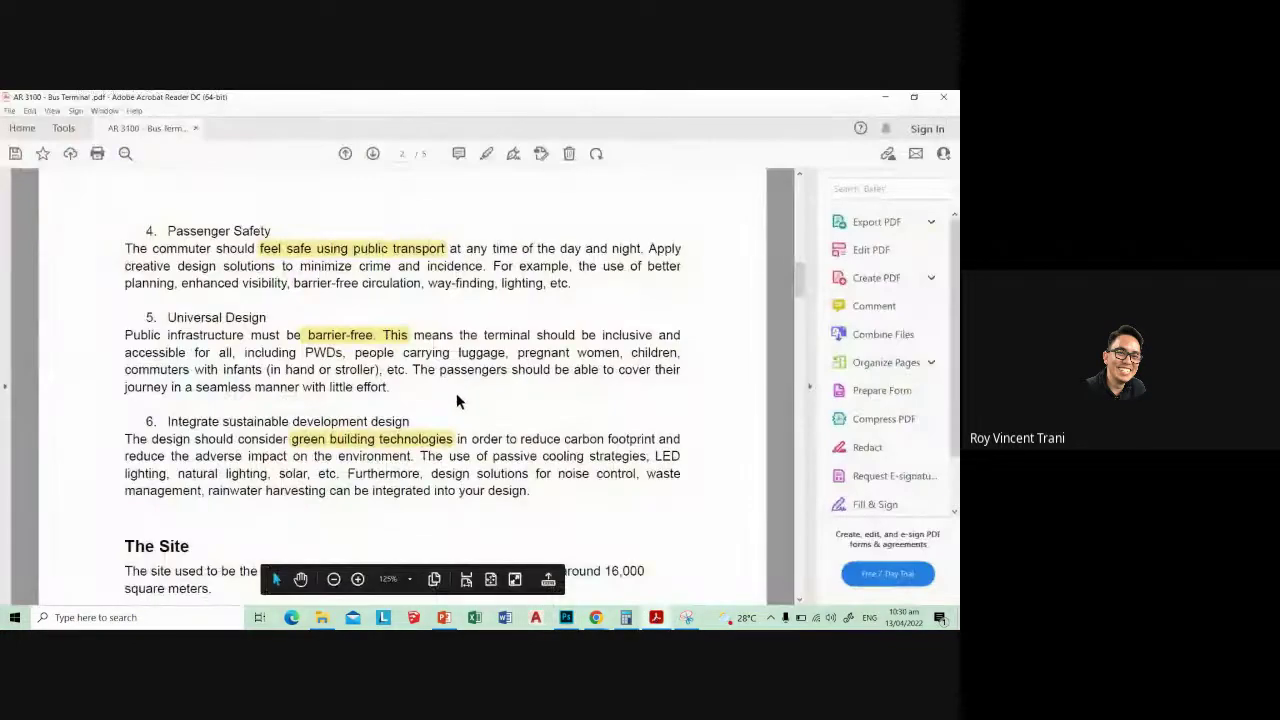
scroll(297, 330, "up", 5)
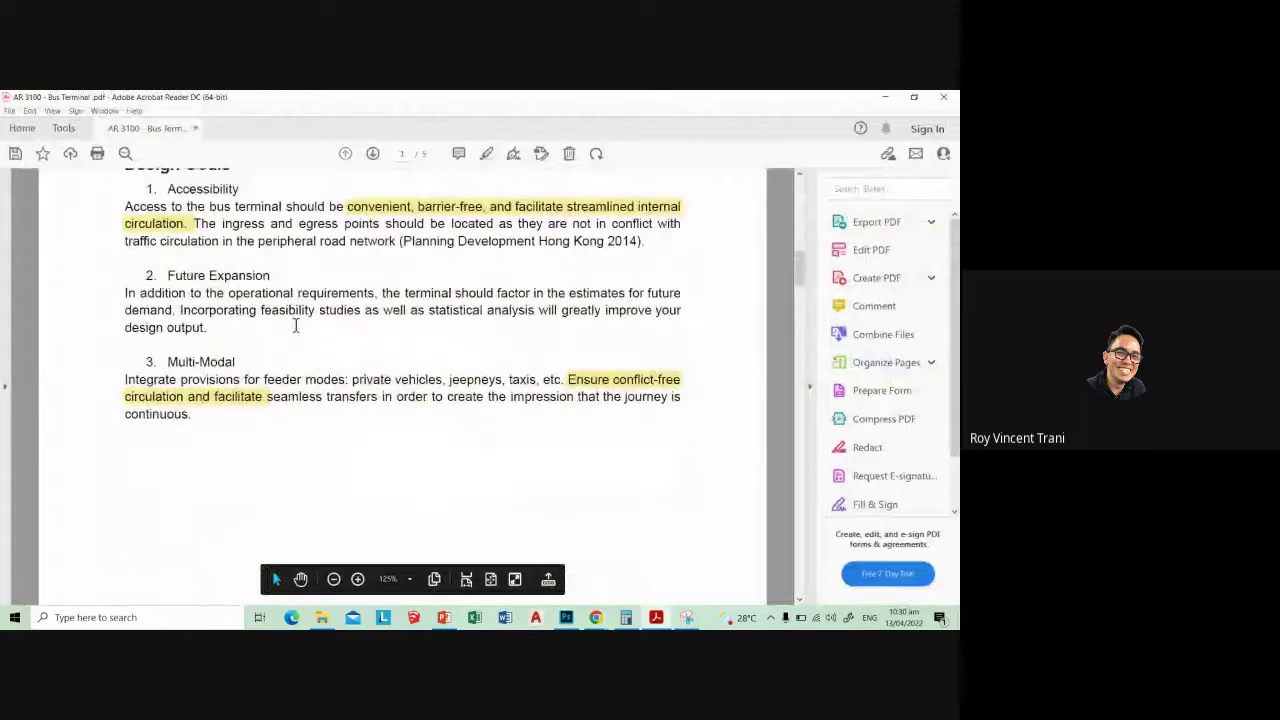
scroll(295, 326, "up", 1)
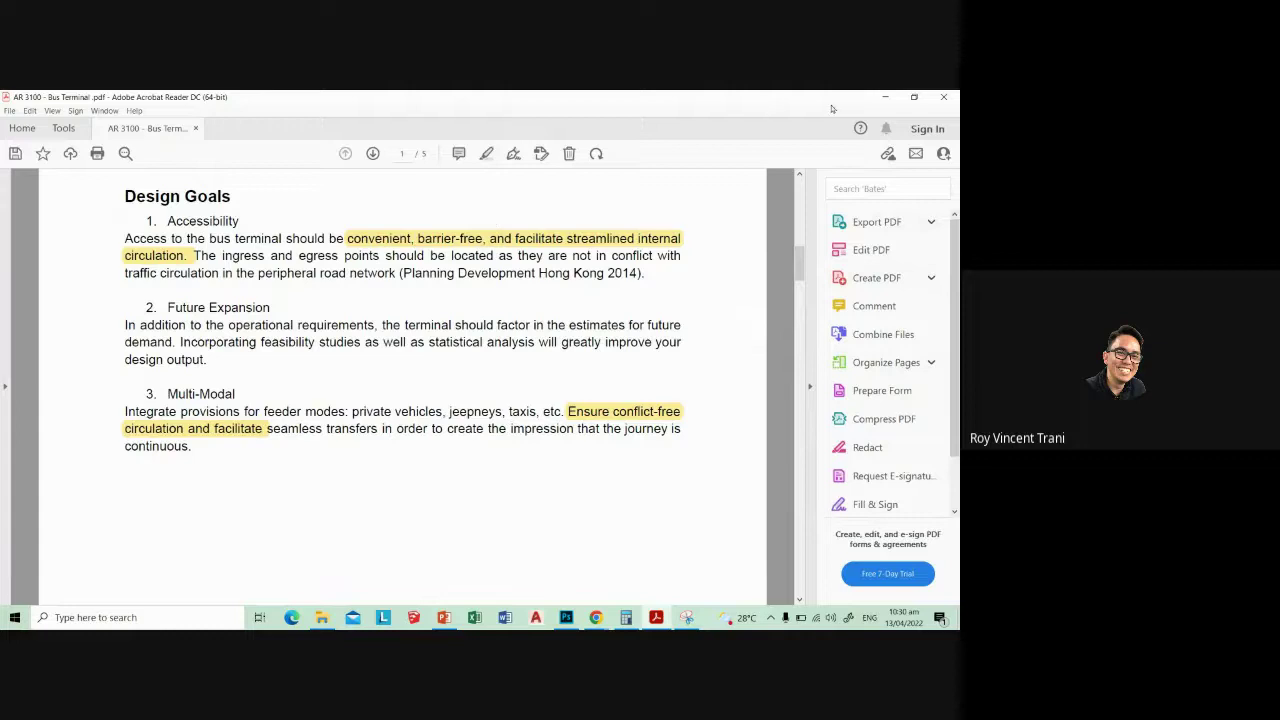
scroll(268, 431, "down", 1)
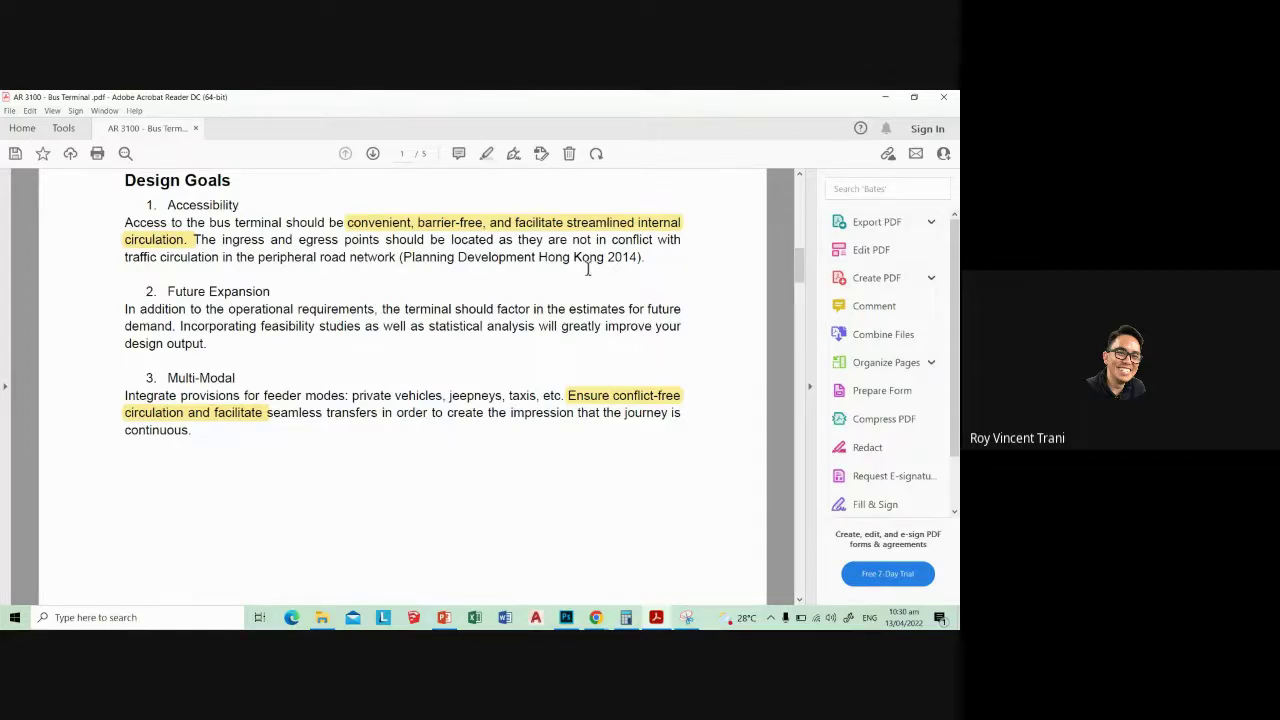
left_click(885, 97)
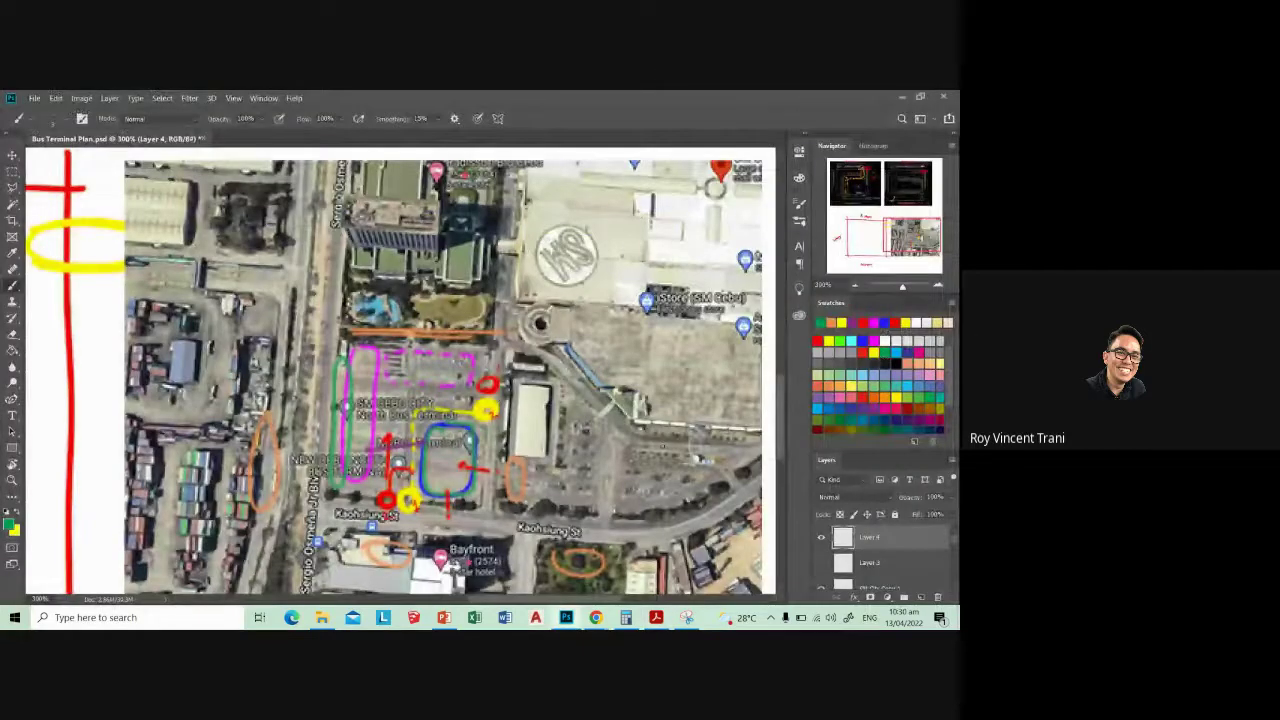
- Zoom in and pan the aerial plan to frame the terminal and its surroundings
scroll(400, 370, "down", 2)
scroll(400, 370, "down", 2)
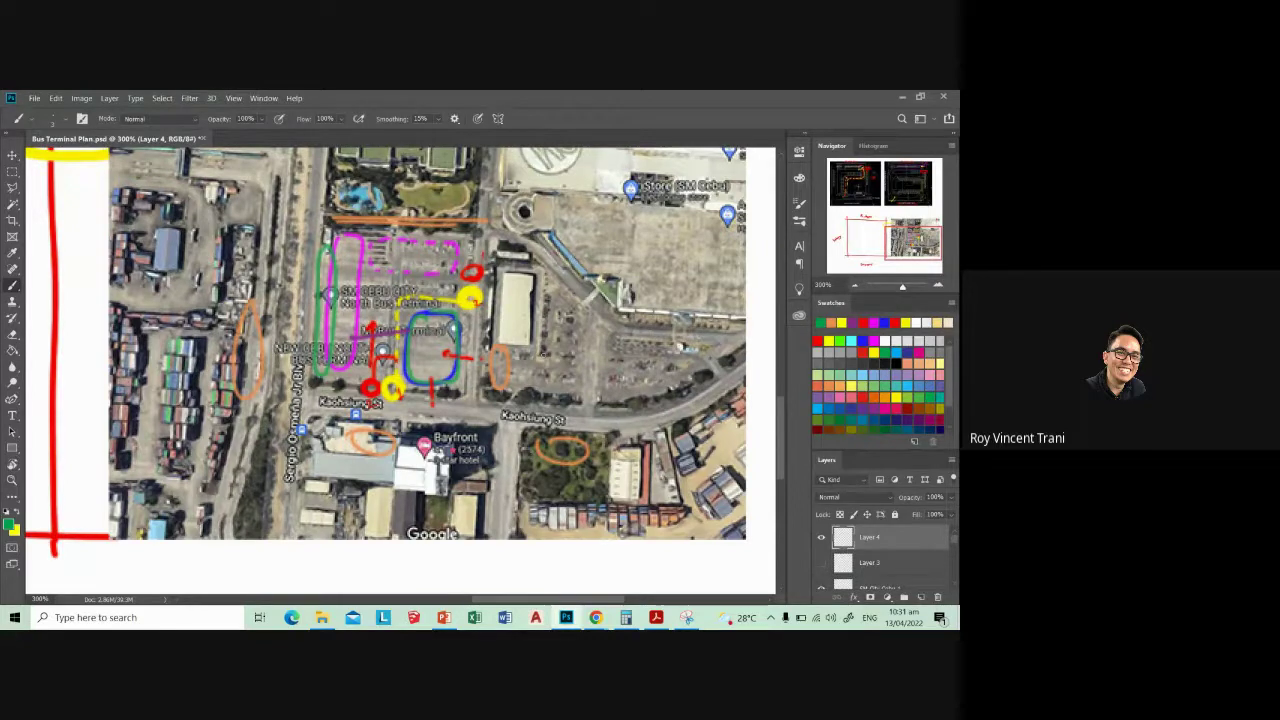
key("ctrl+plus")
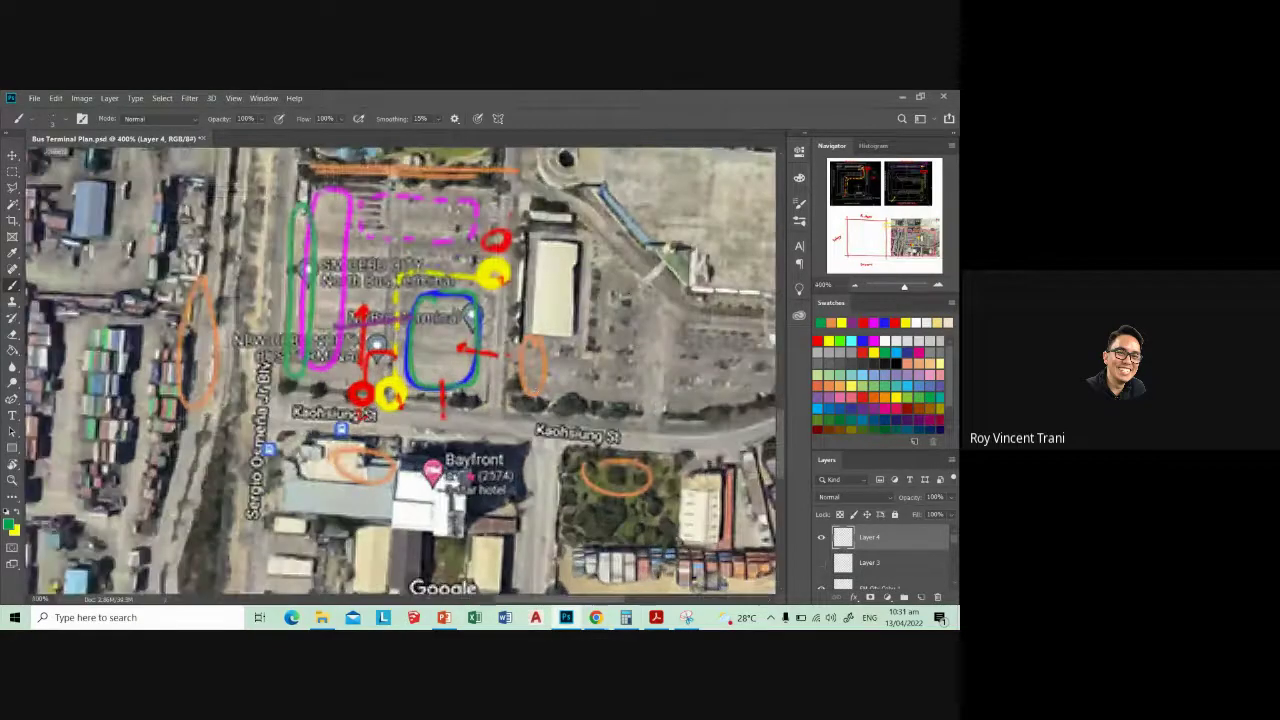
scroll(400, 370, "up", 1)
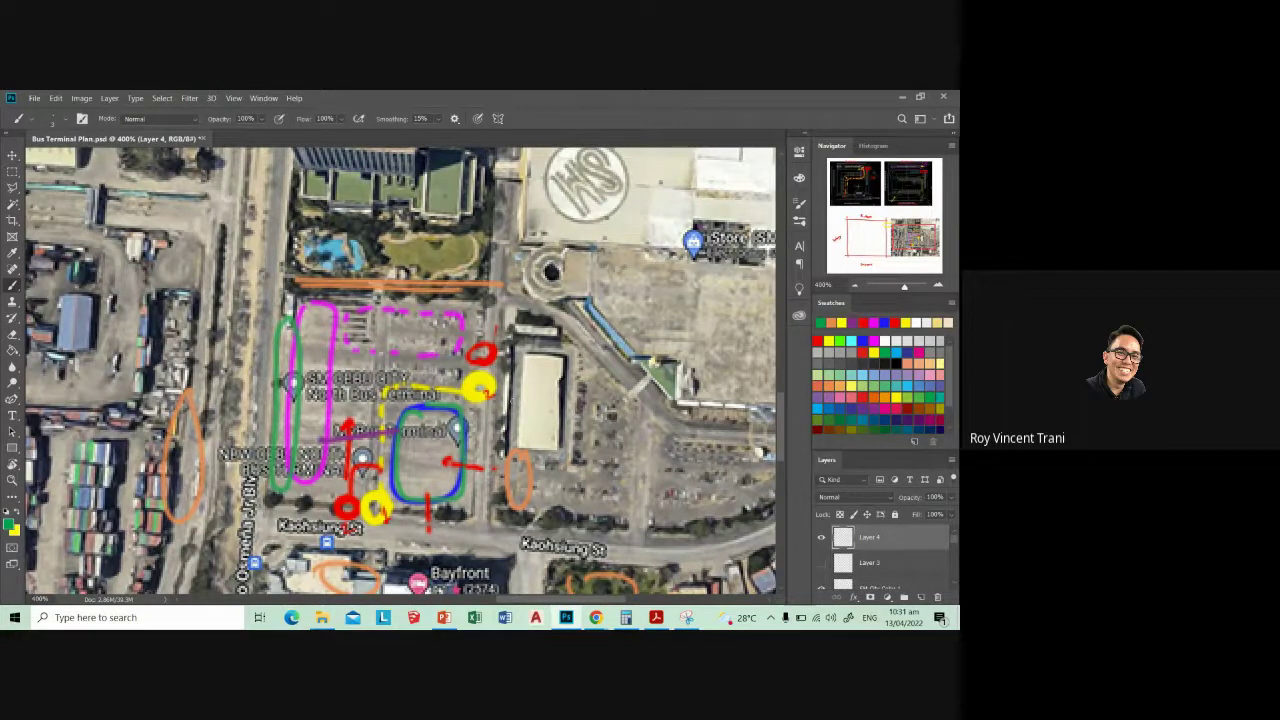
mouse_move(591, 404)
left_mouse_down()
mouse_move(533, 404)
mouse_move(533, 383)
left_mouse_up()
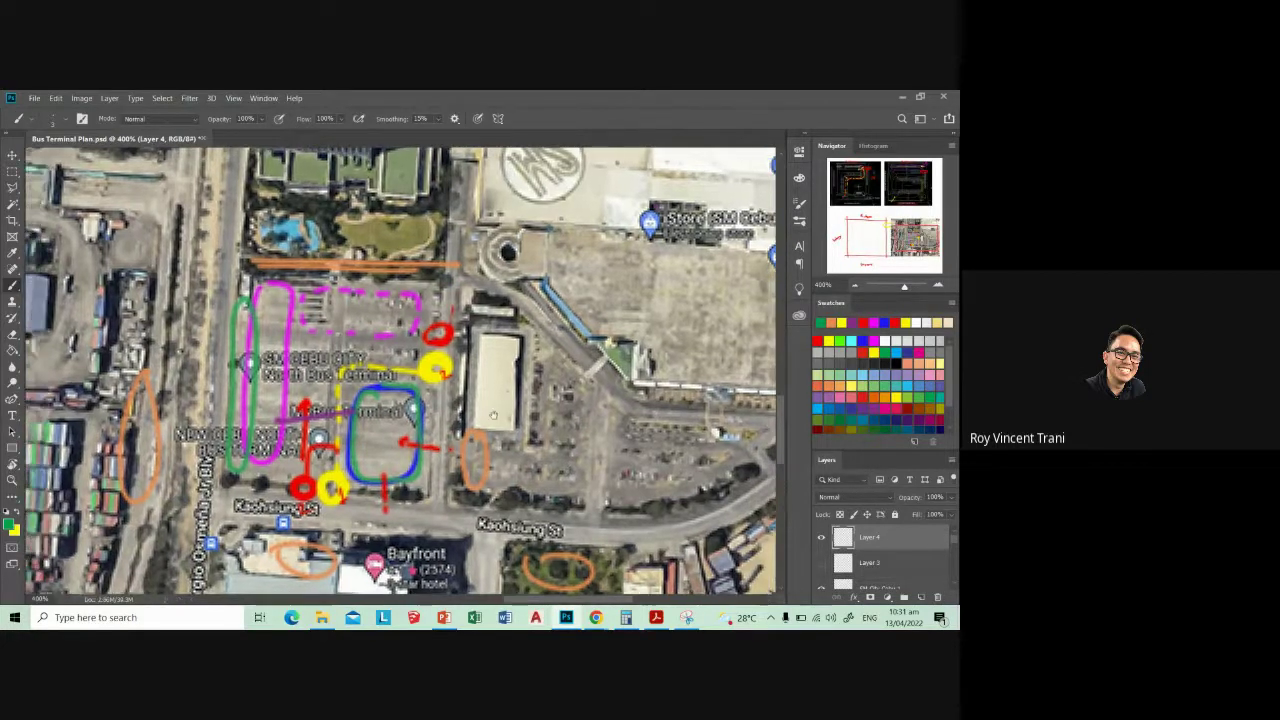
scroll(492, 404, "left", 3)
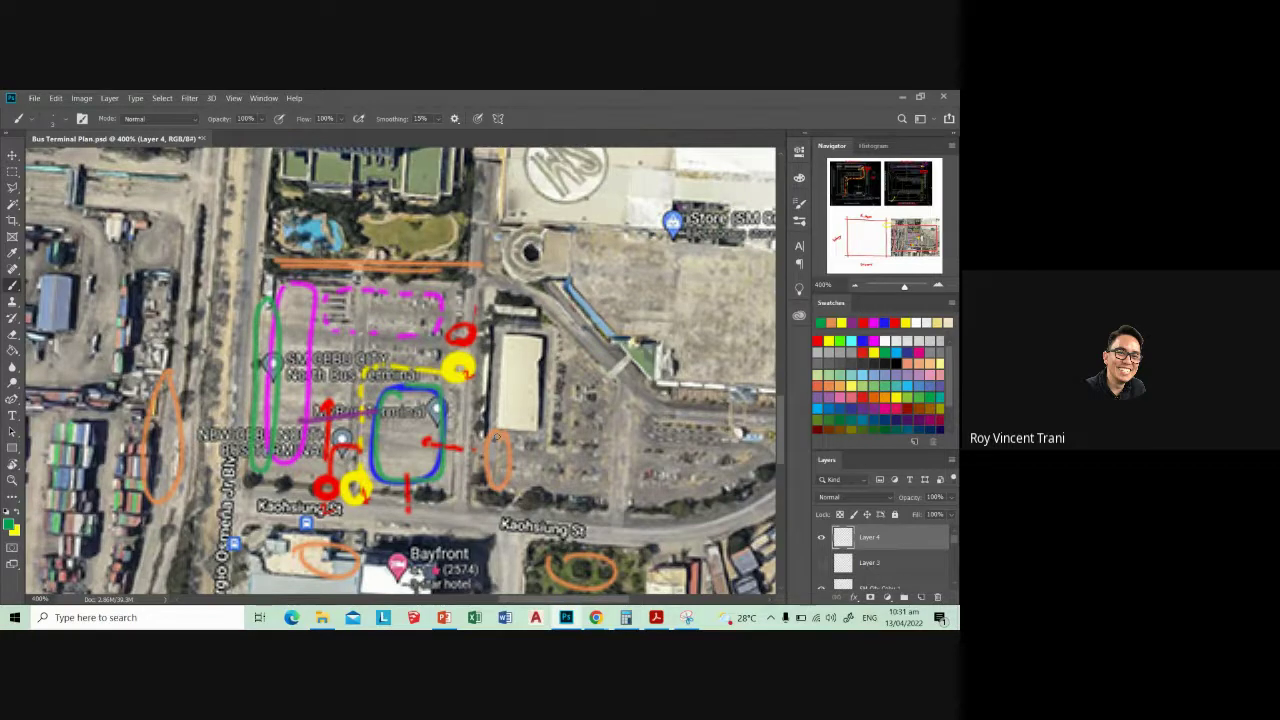
left_click_drag(495, 437, 510, 446)
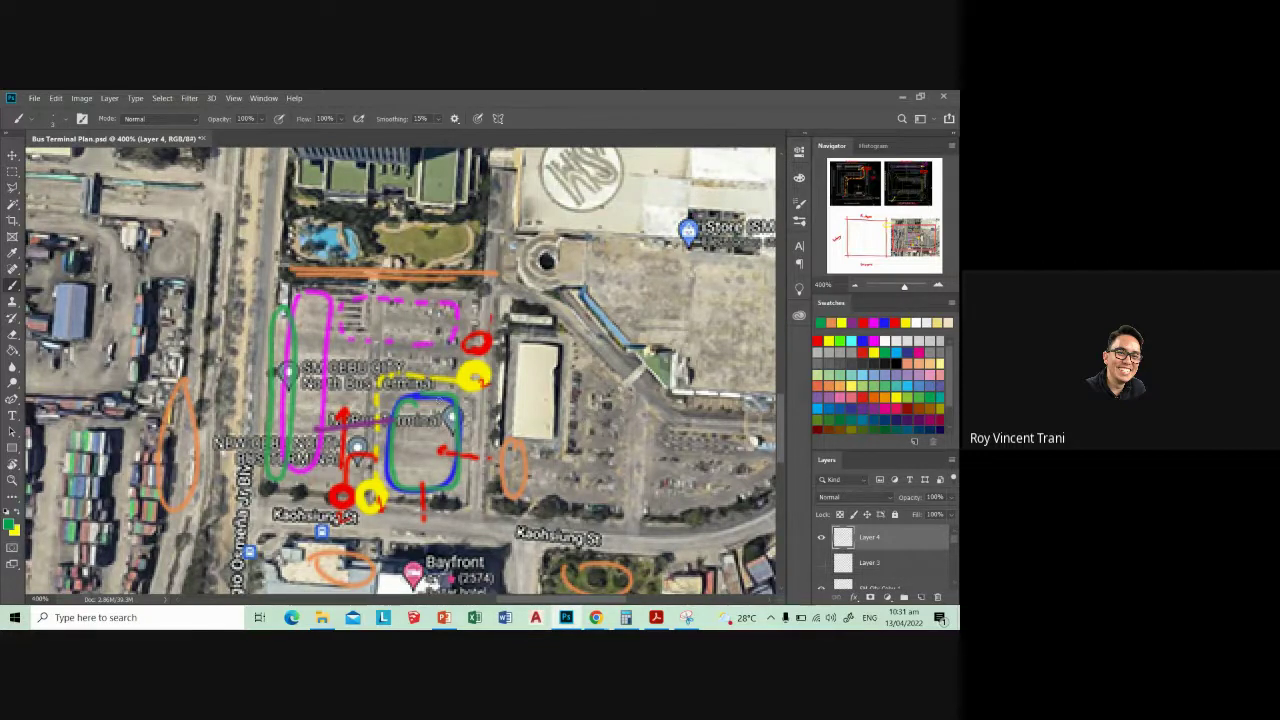
left_click_drag(461, 425, 522, 401)
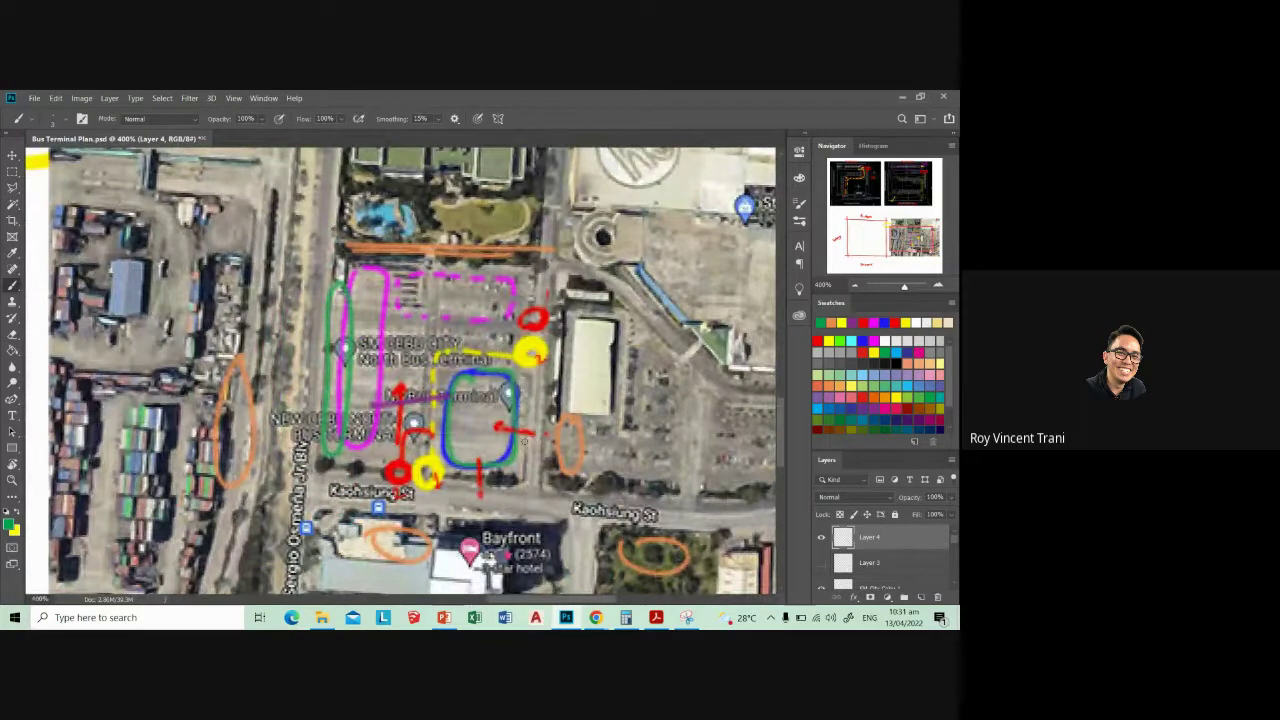
scroll(524, 441, "right", 2)
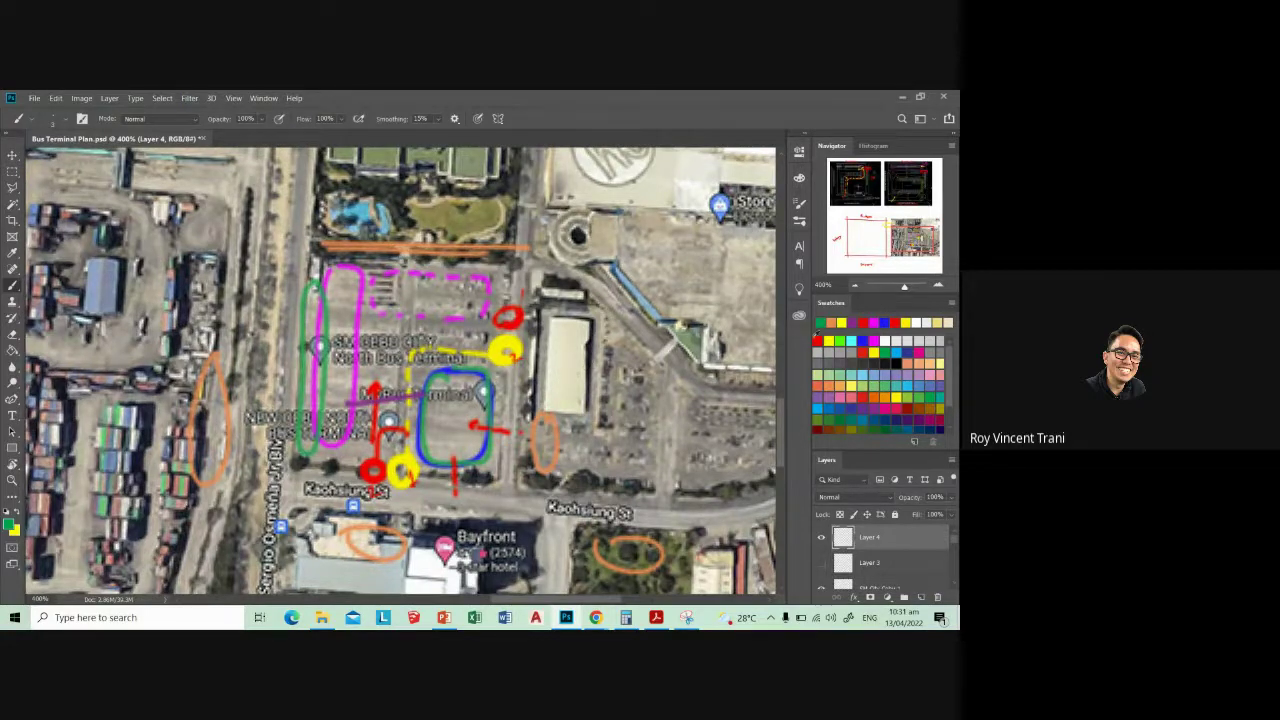
- With a red brush, paint dashed strokes north from the red circle toward the mall
left_click(818, 340)
left_click_drag(521, 290, 499, 315)
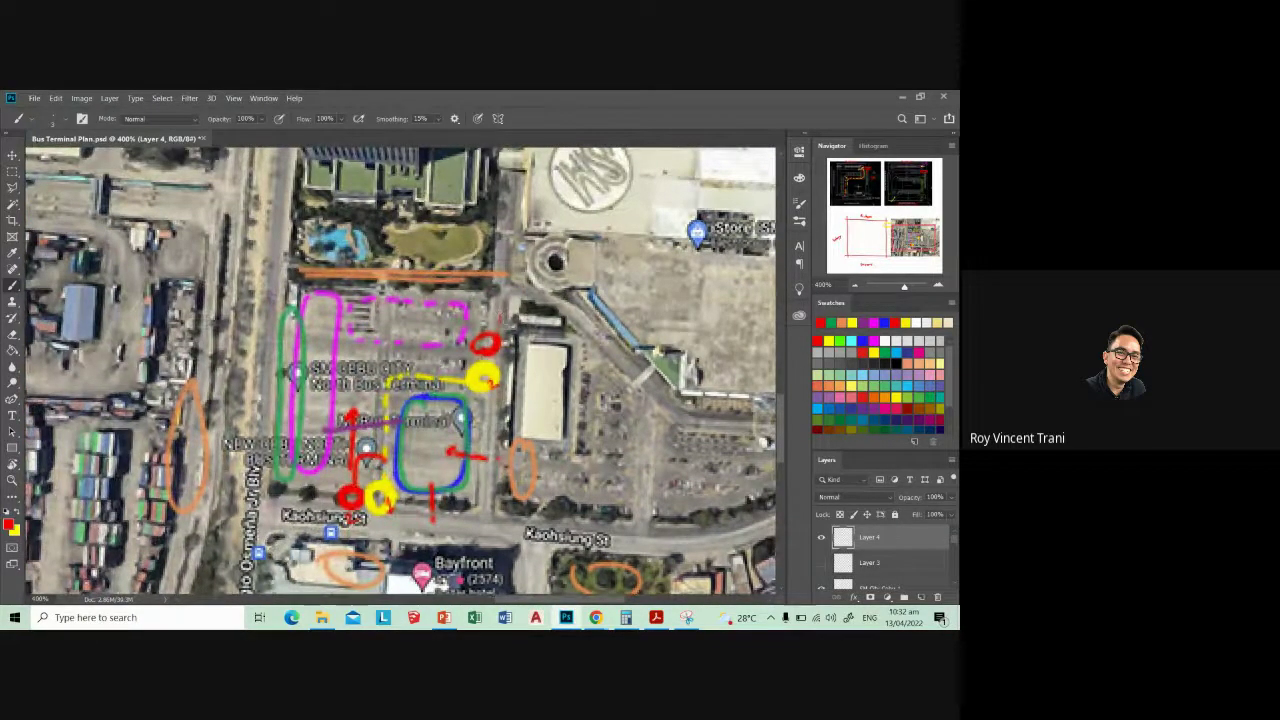
mouse_move(499, 312)
left_mouse_down()
mouse_move(498, 331)
mouse_move(517, 324)
left_mouse_up()
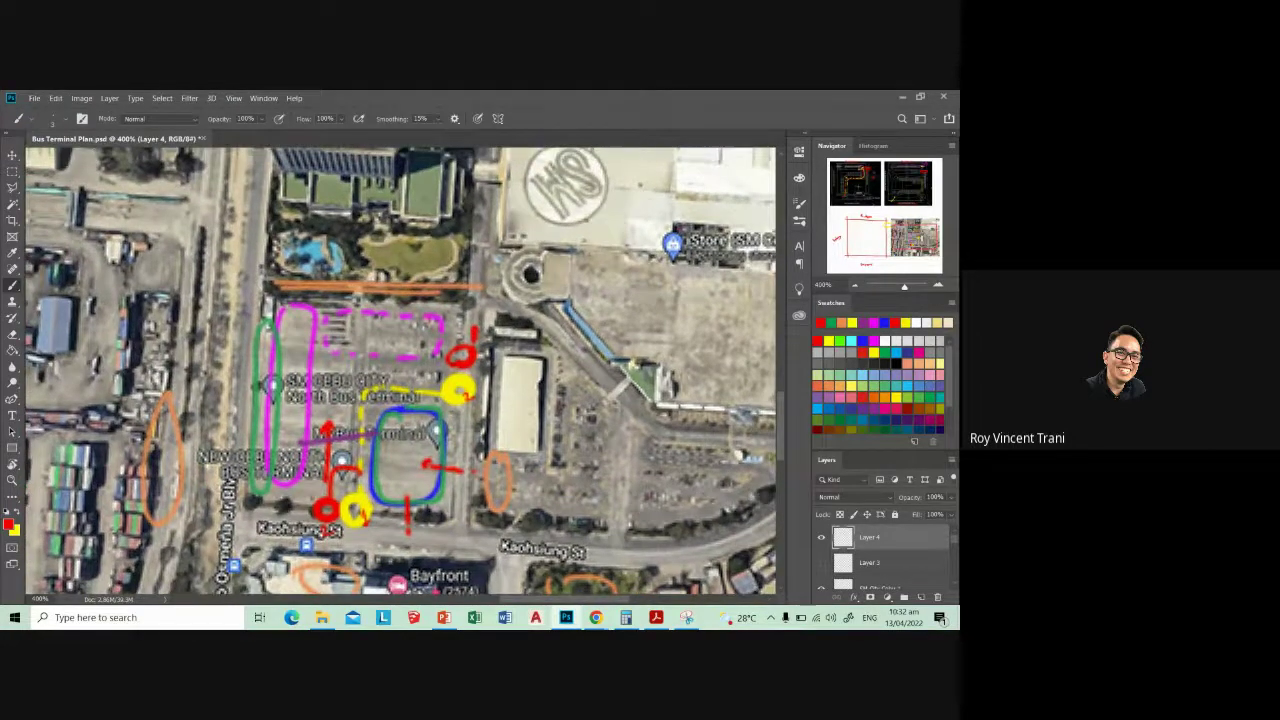
left_click_drag(484, 190, 474, 266)
left_click_drag(472, 272, 467, 356)
- Paint red dashes east from the yellow circle toward the elevated walkway
left_click_drag(618, 402, 566, 418)
left_click_drag(522, 418, 514, 424)
left_click_drag(504, 416, 478, 418)
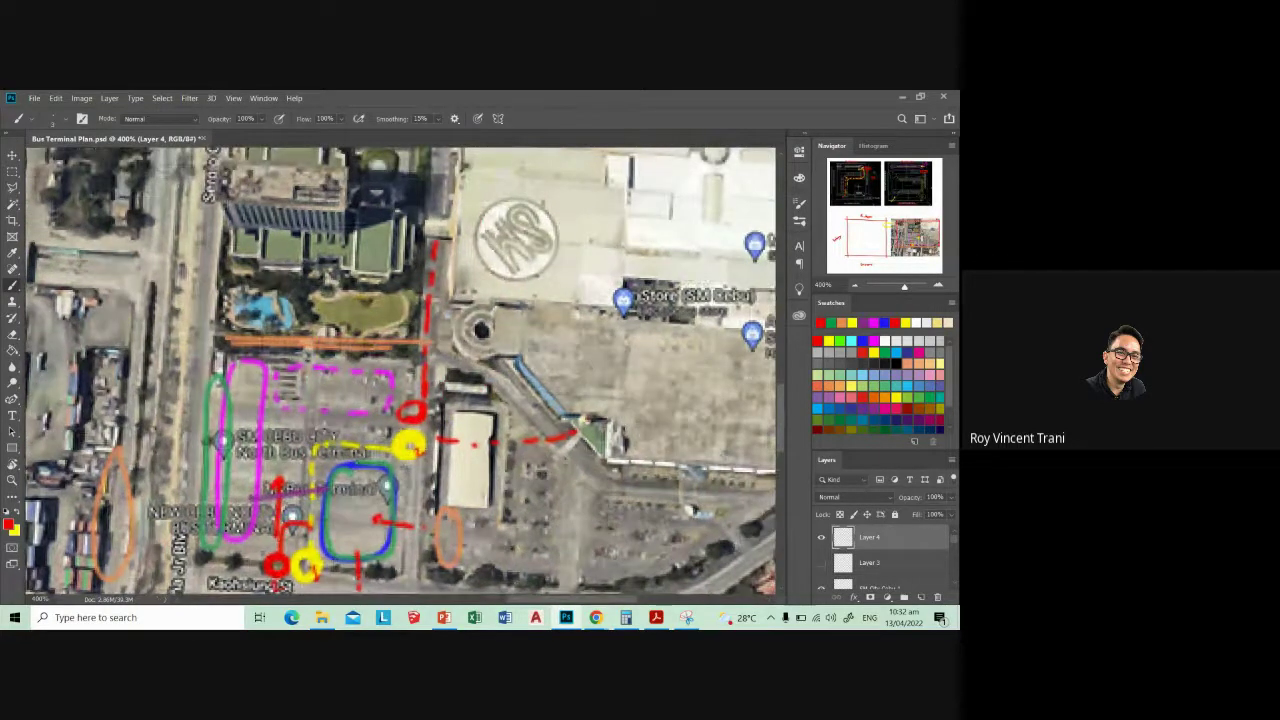
- Pan the map to bring Kaohsiung St and Bayfront into view
scroll(375, 452, "down", 2)
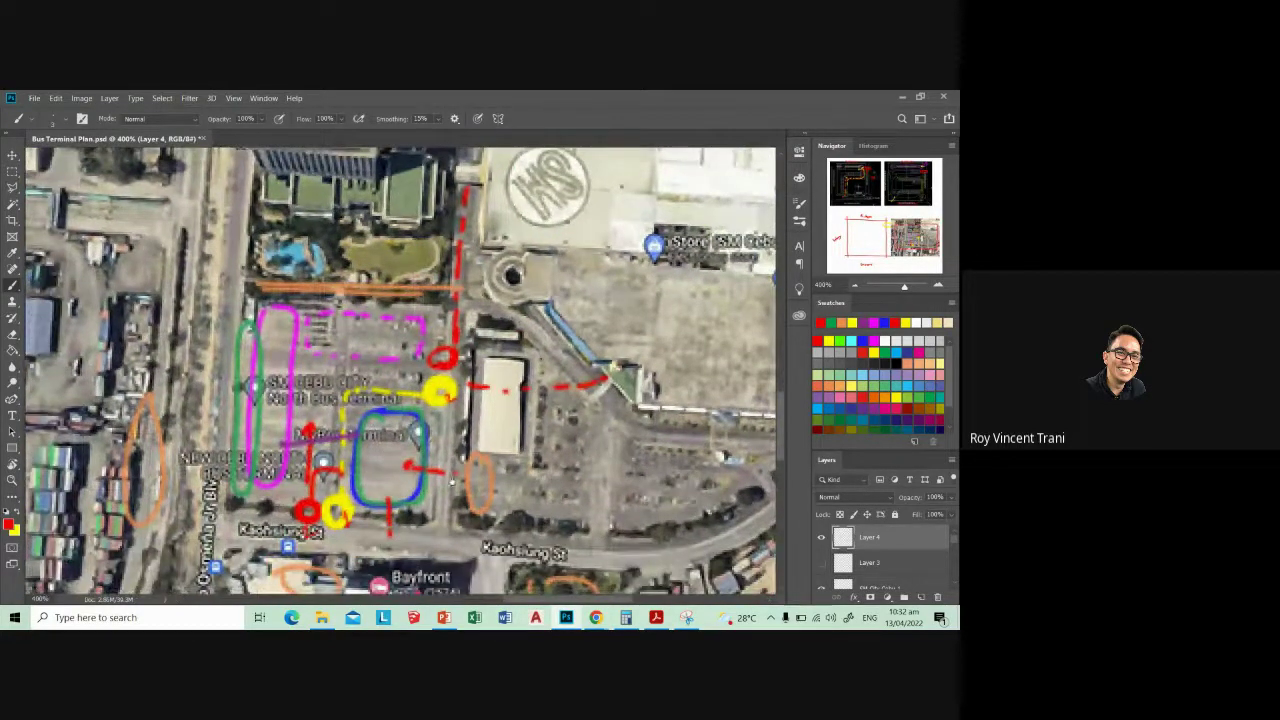
left_click_drag(452, 481, 485, 425)
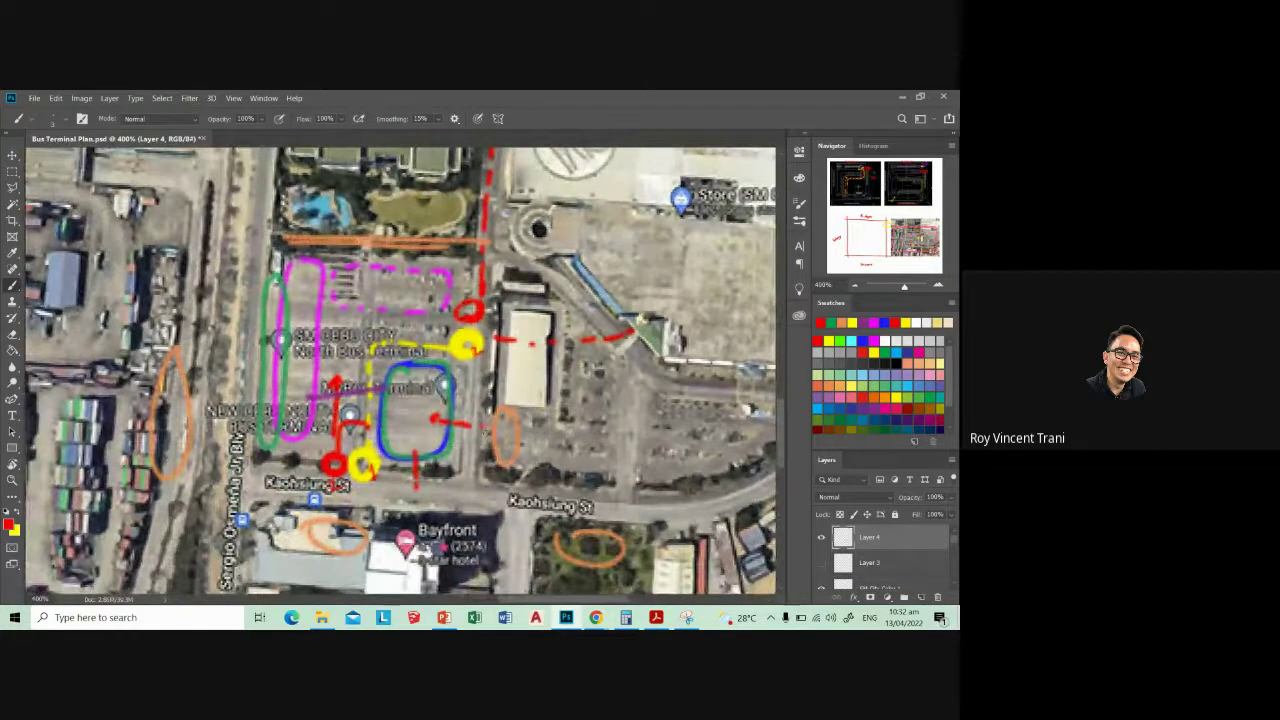
left_click_drag(569, 321, 537, 349)
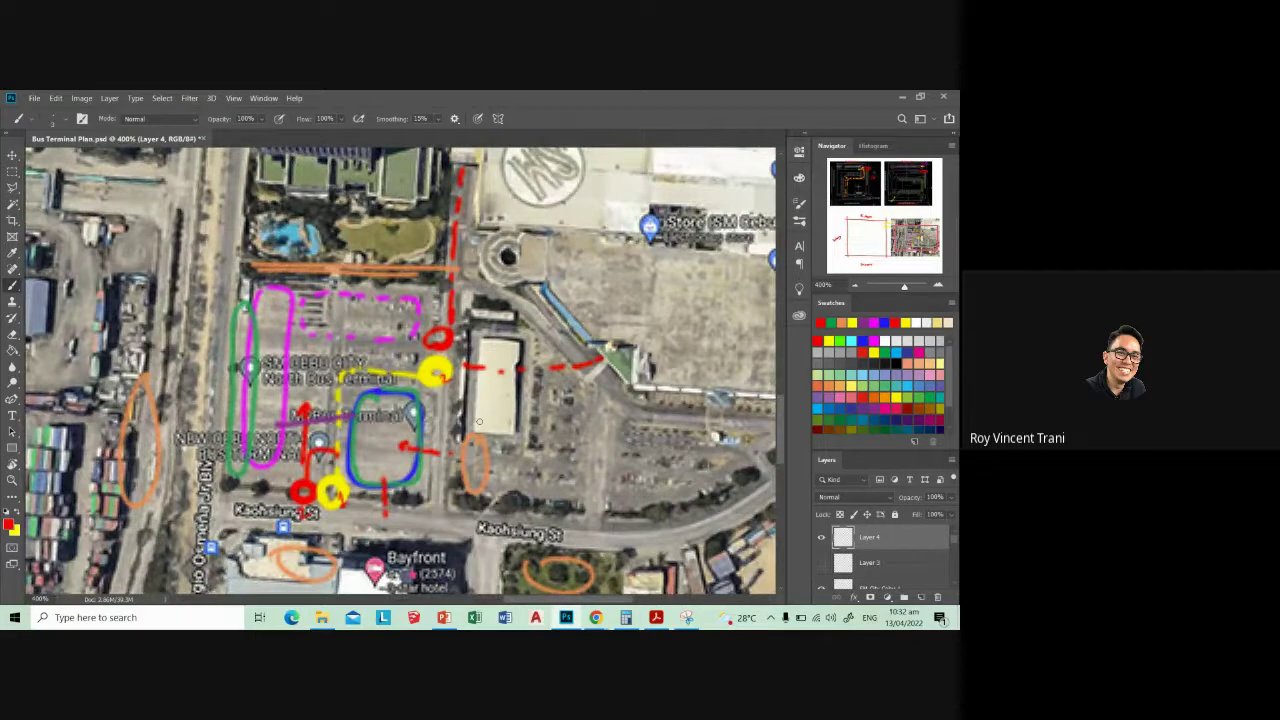
left_click_drag(537, 349, 583, 288)
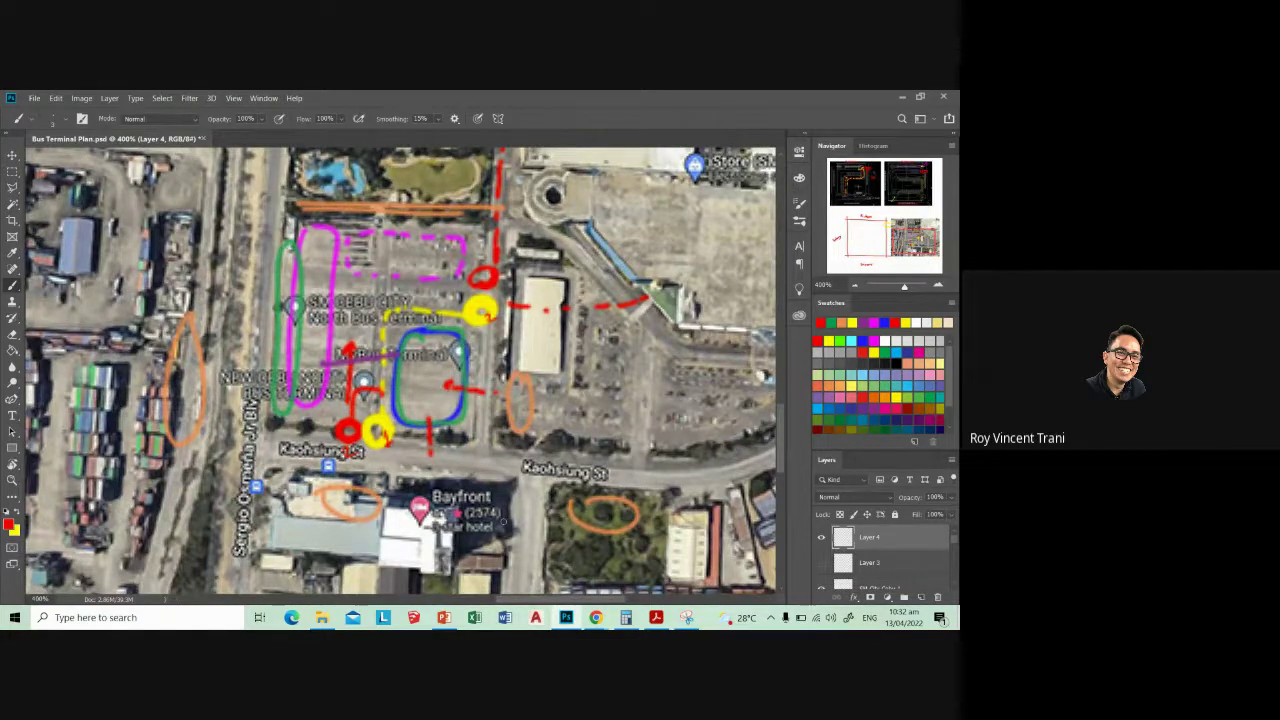
left_click_drag(519, 428, 524, 392)
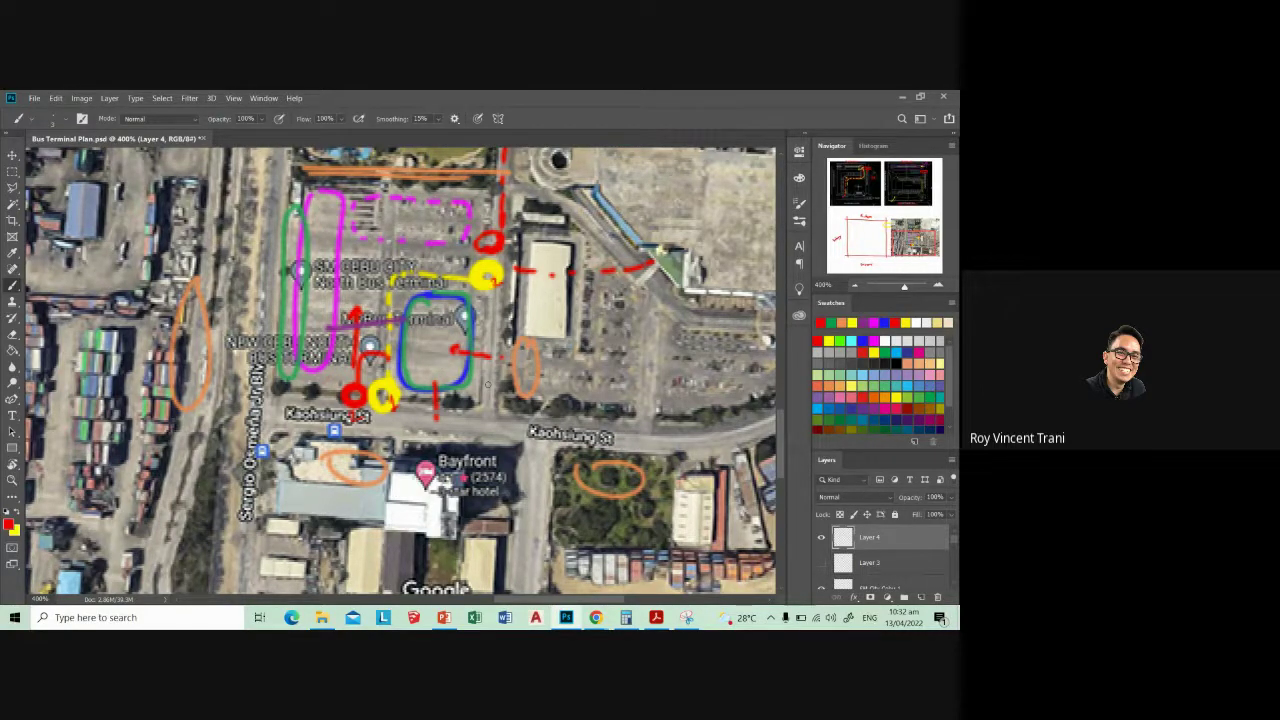
scroll(503, 412, "up", 1)
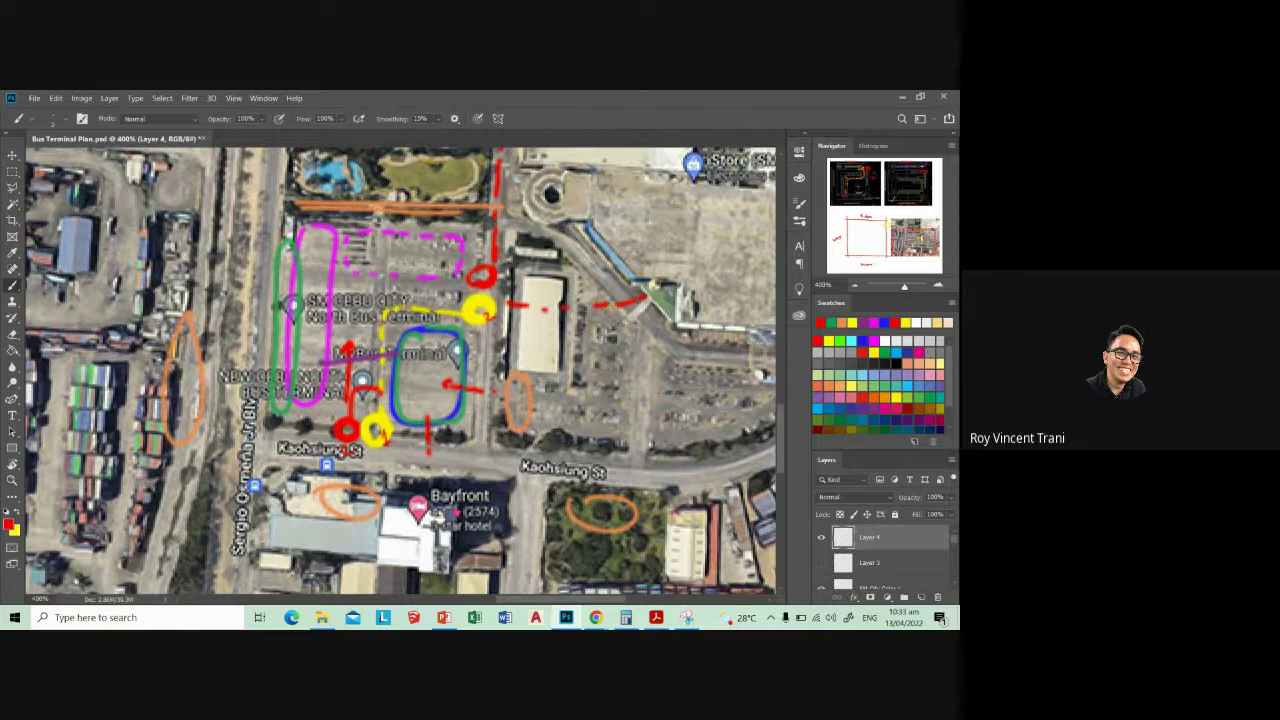
scroll(400, 370, "right", 2)
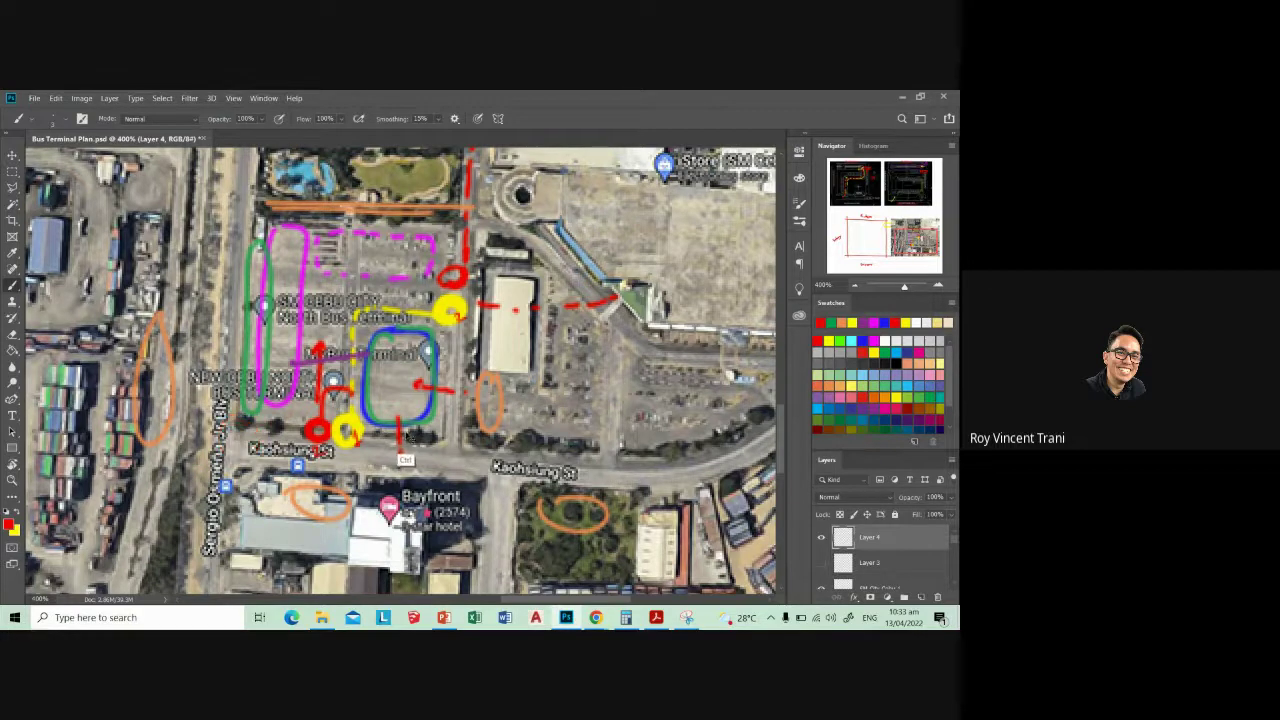
left_click_drag(432, 430, 436, 440)
key("ctrl+z")
scroll(400, 370, "up", 1)
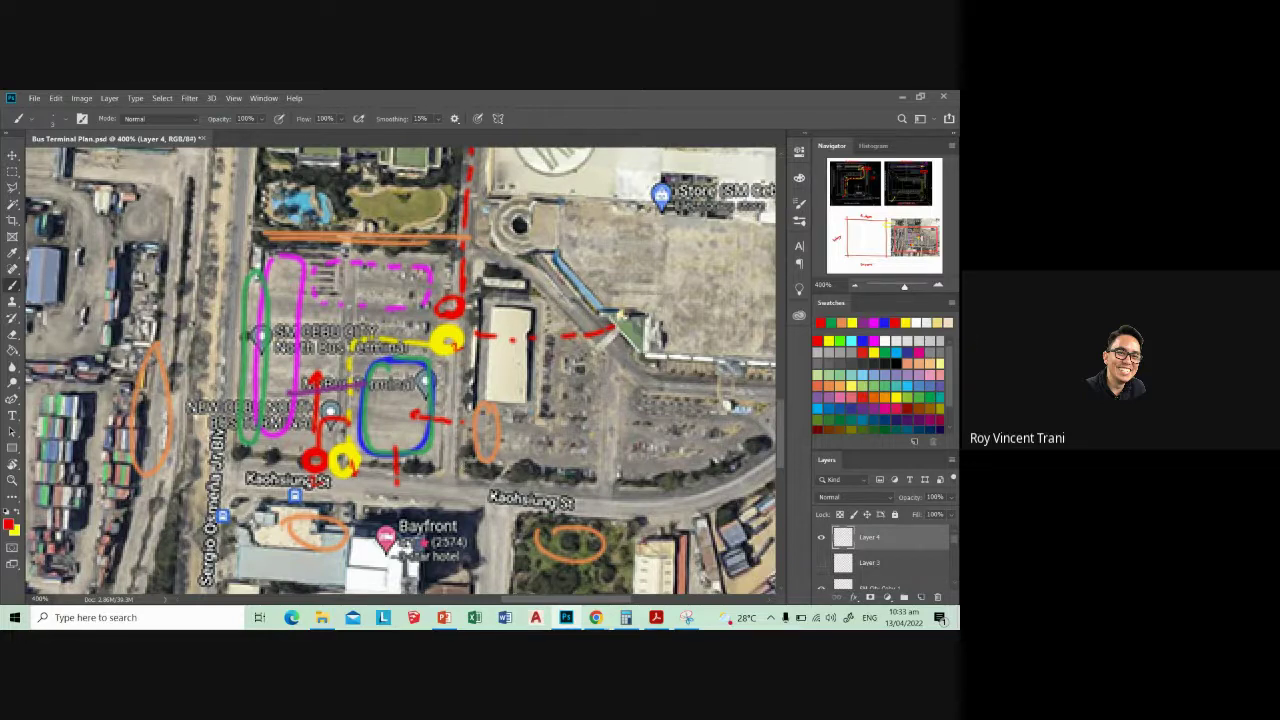
mouse_move(596, 617)
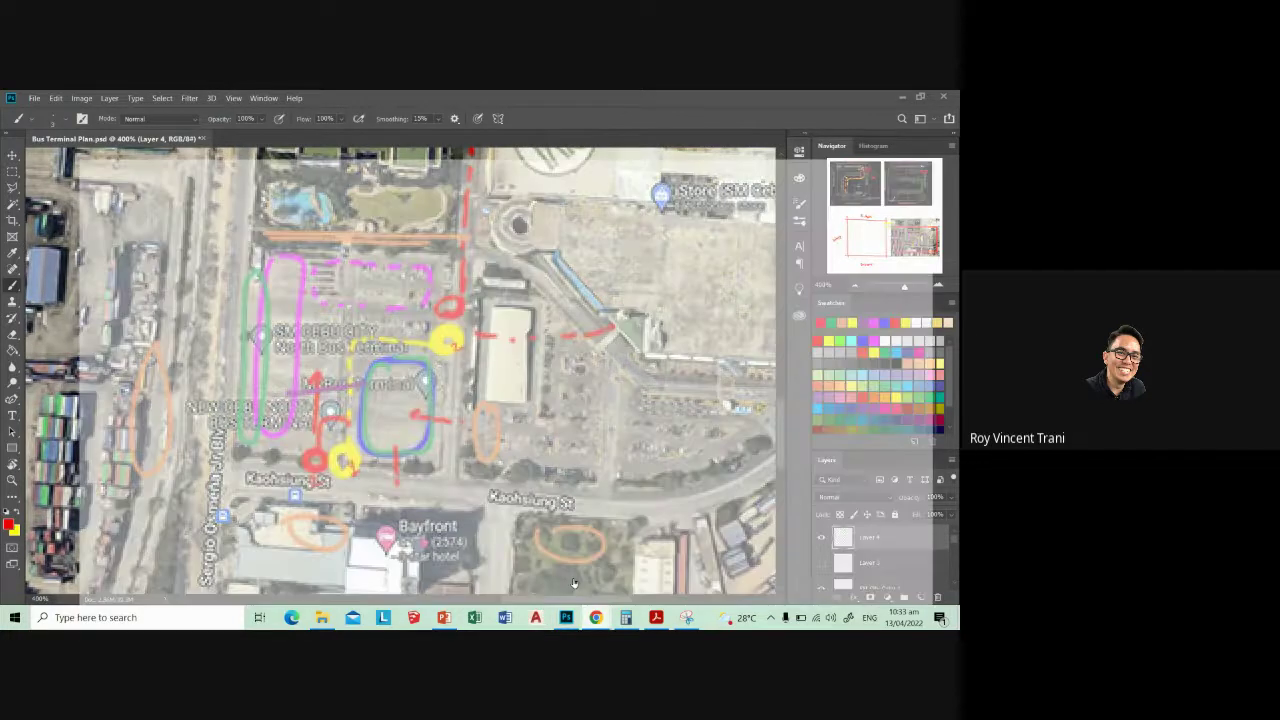
- Zoom to the SM City car park and inspect Kaohsiung St's entrance in Street View
left_click(573, 583)
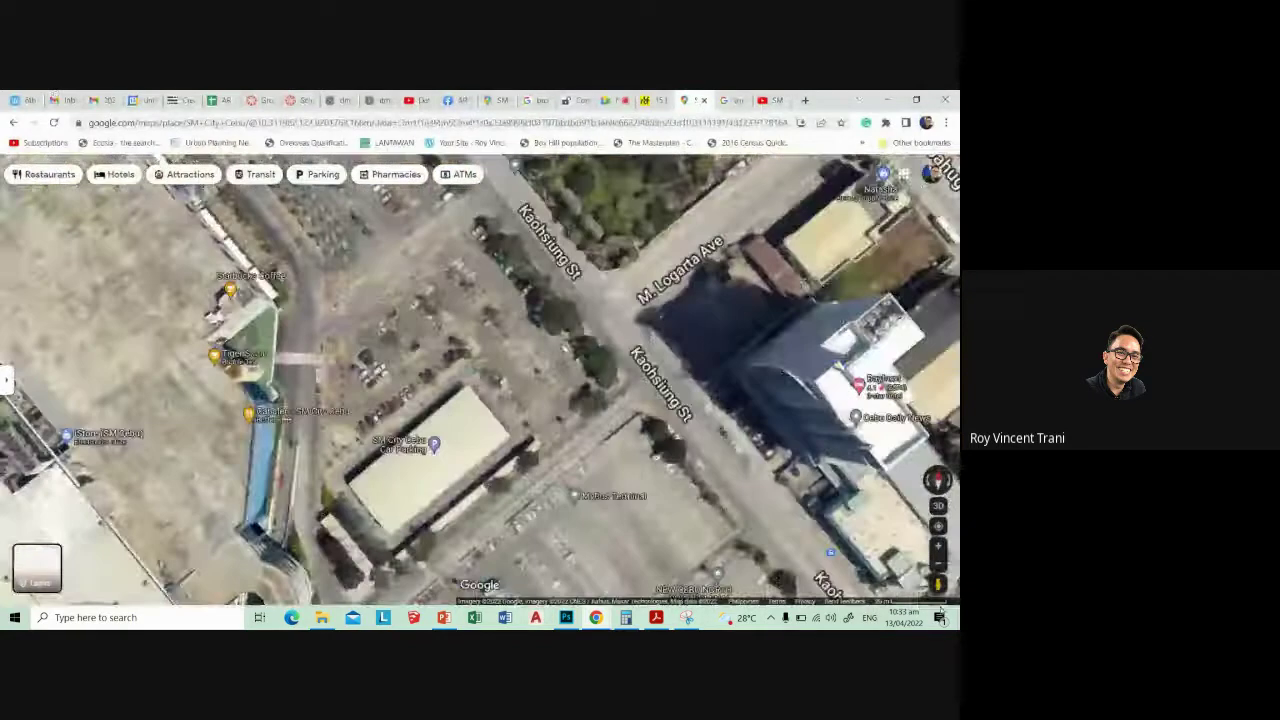
mouse_move(938, 584)
left_mouse_down()
mouse_move(641, 340)
mouse_move(646, 365)
left_mouse_up()
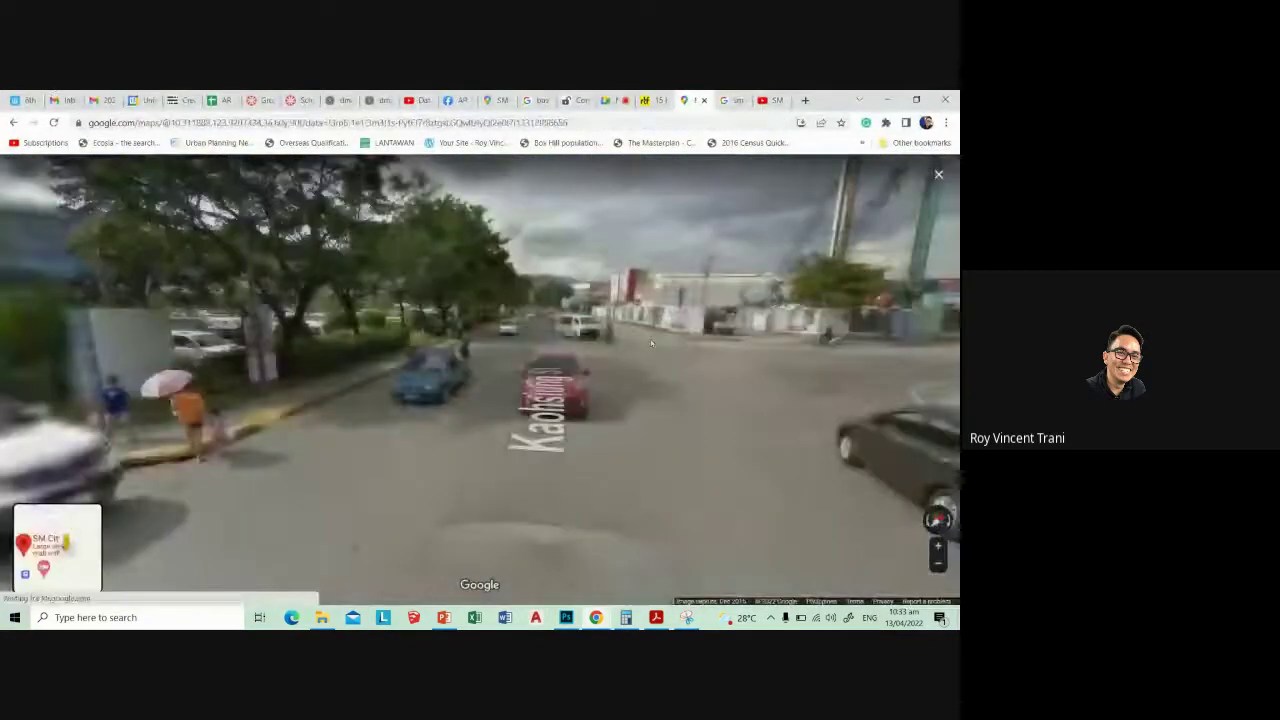
mouse_move(361, 420)
left_mouse_down()
mouse_move(625, 477)
mouse_move(165, 450)
left_mouse_up()
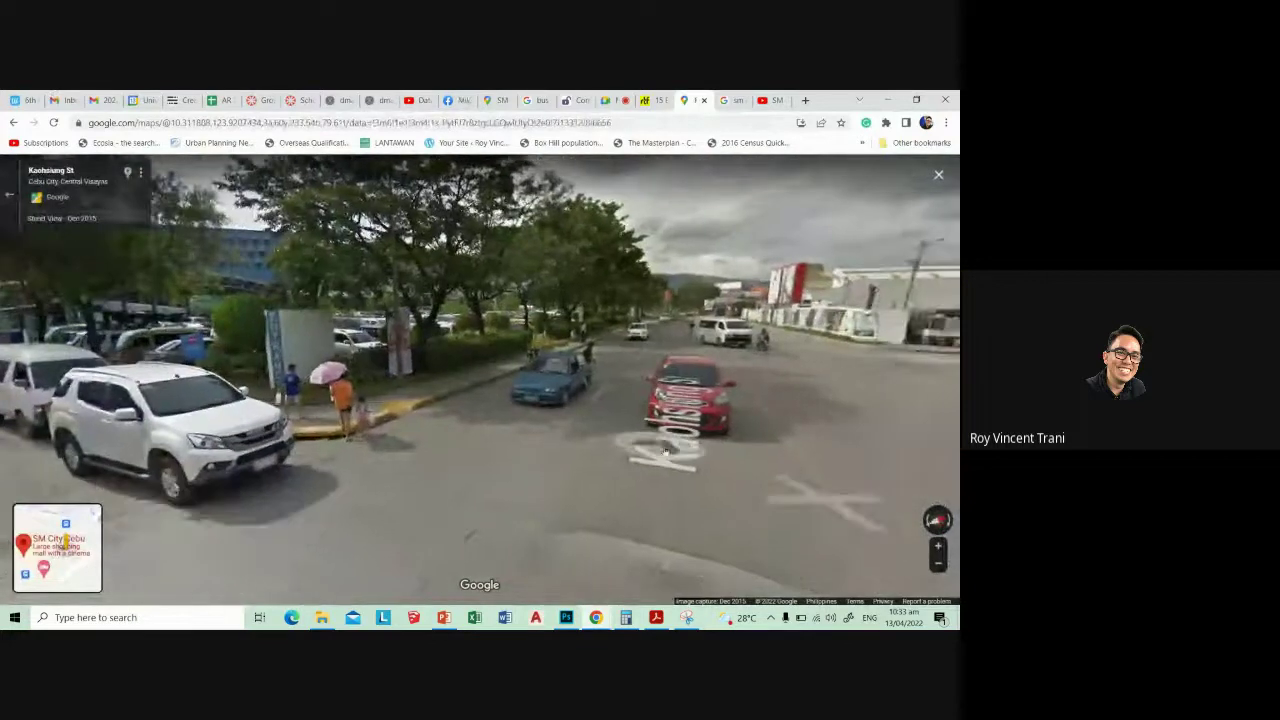
left_click_drag(514, 410, 772, 406)
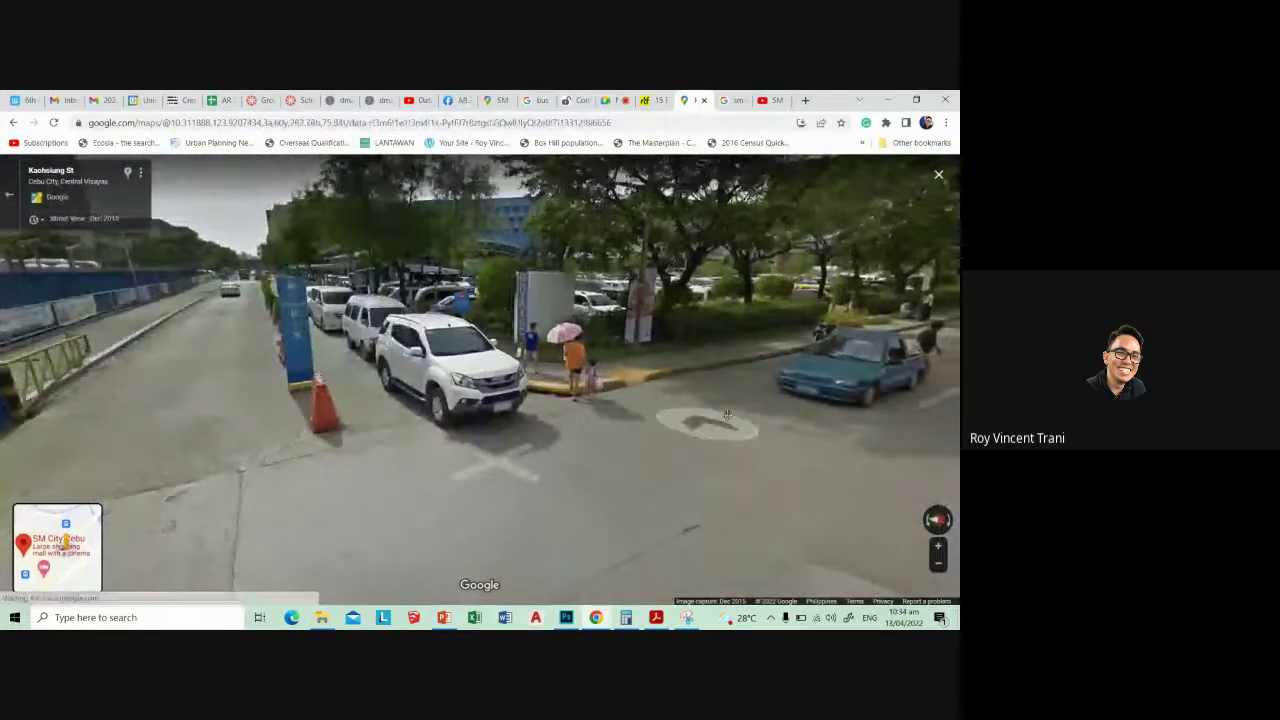
left_click_drag(250, 375, 358, 373)
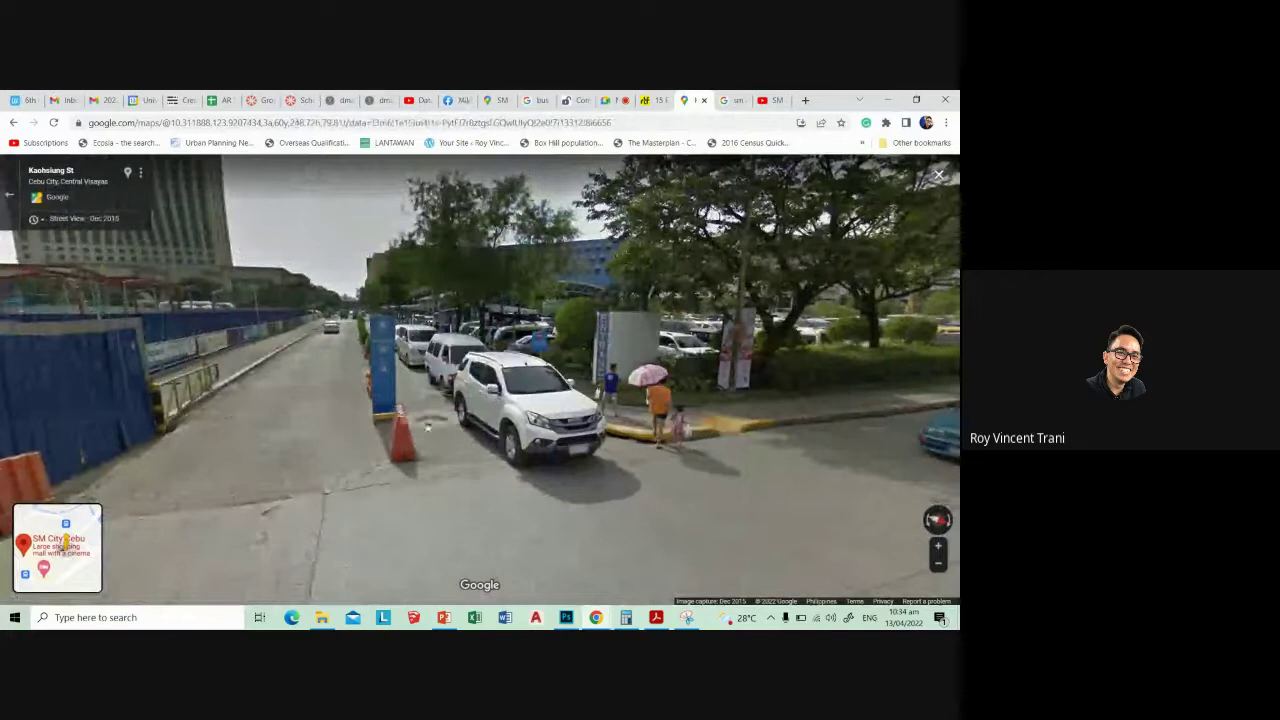
left_click_drag(455, 425, 612, 447)
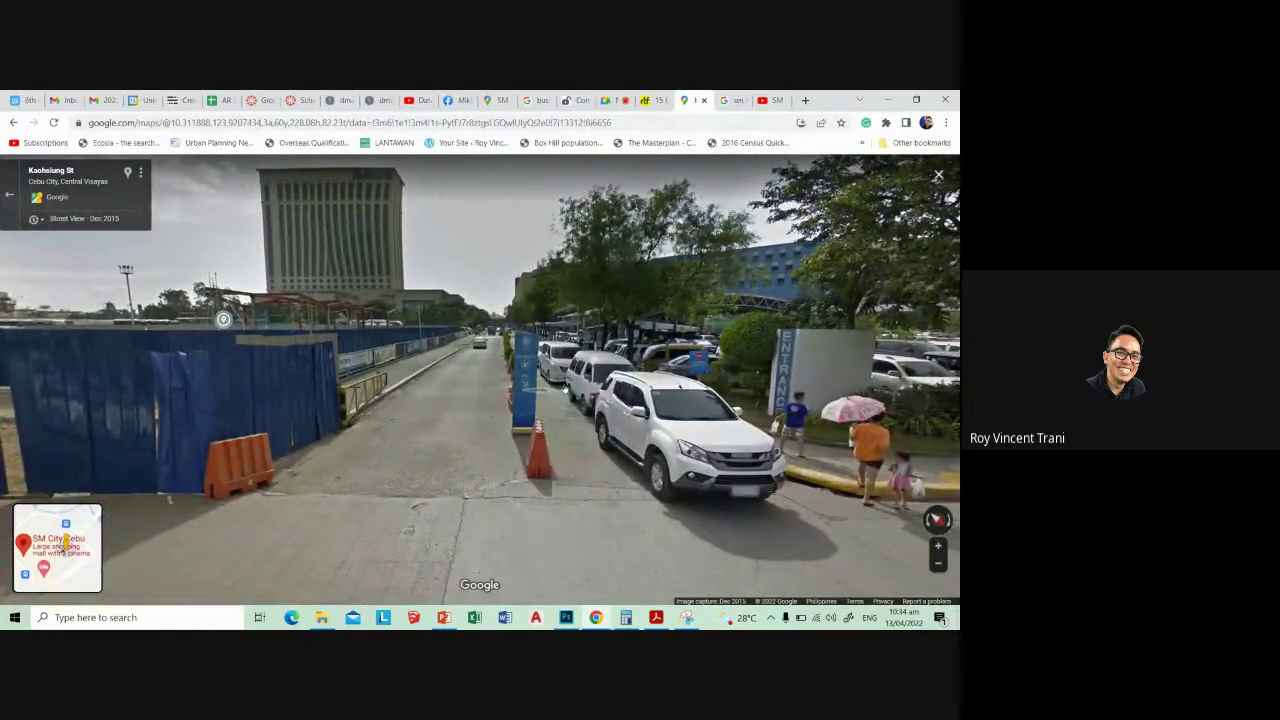
left_click(595, 373)
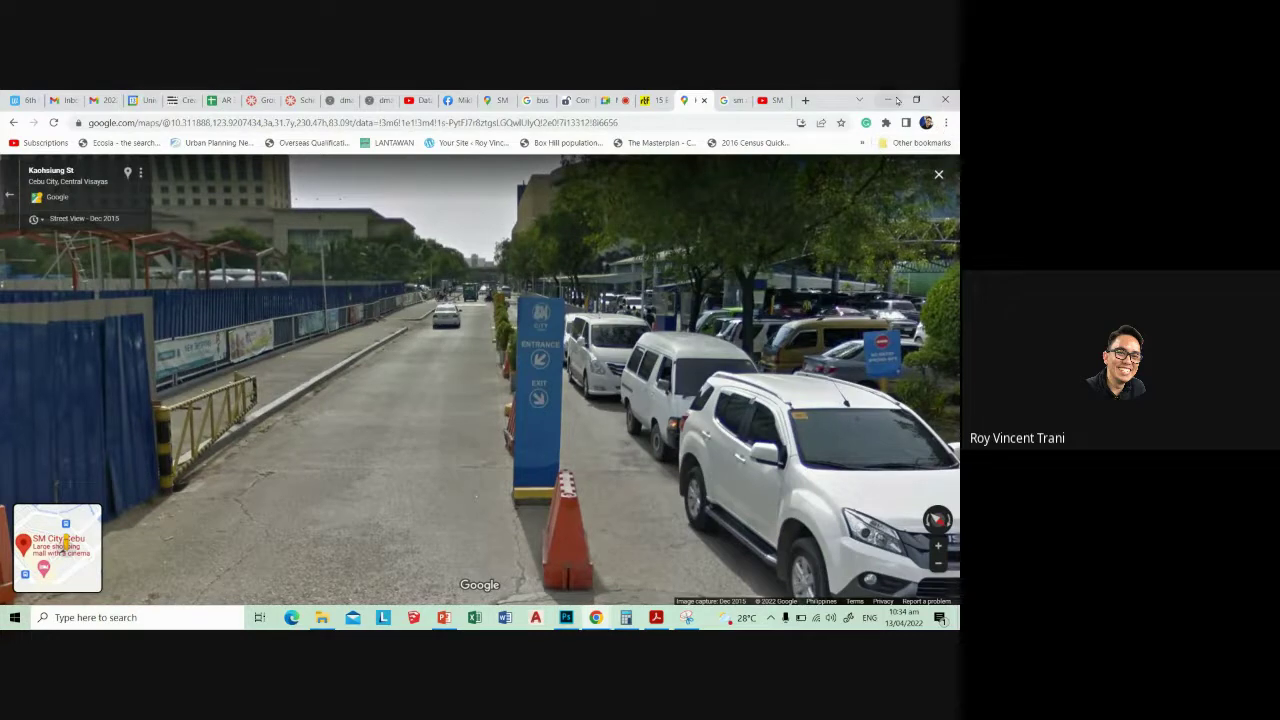
left_click(574, 619)
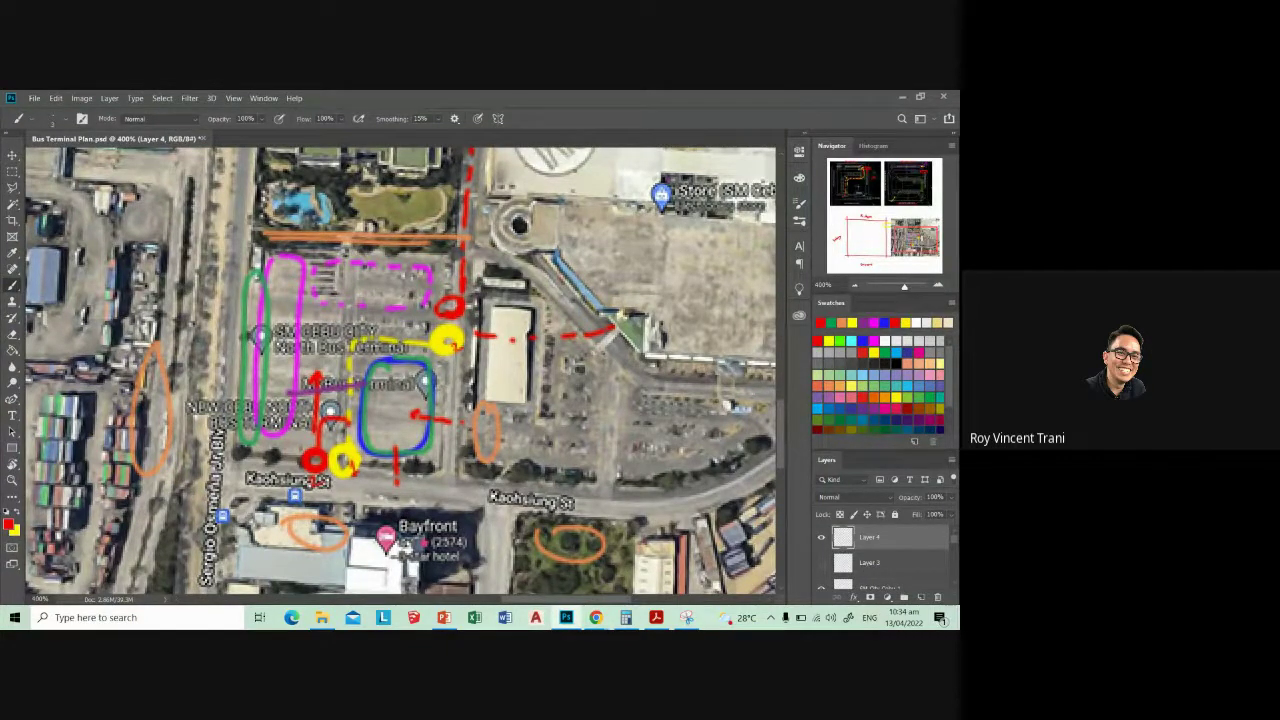
scroll(400, 370, "up", 2)
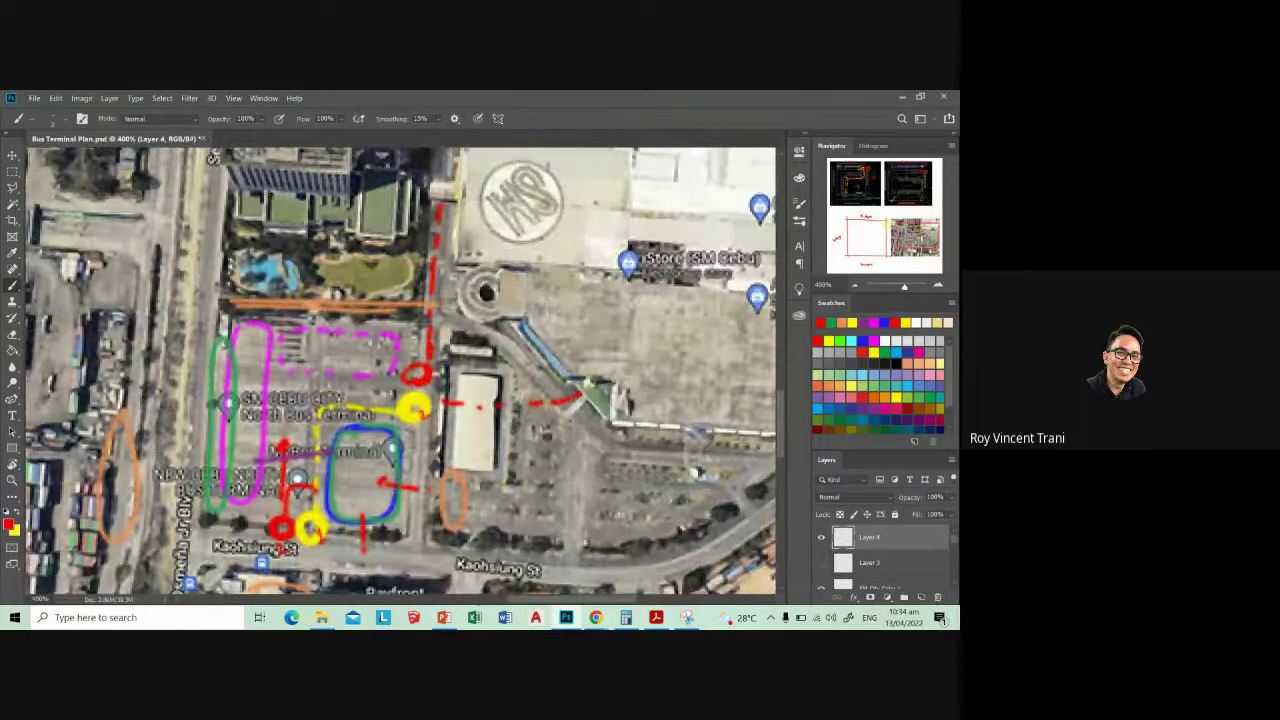
scroll(400, 370, "down", 2)
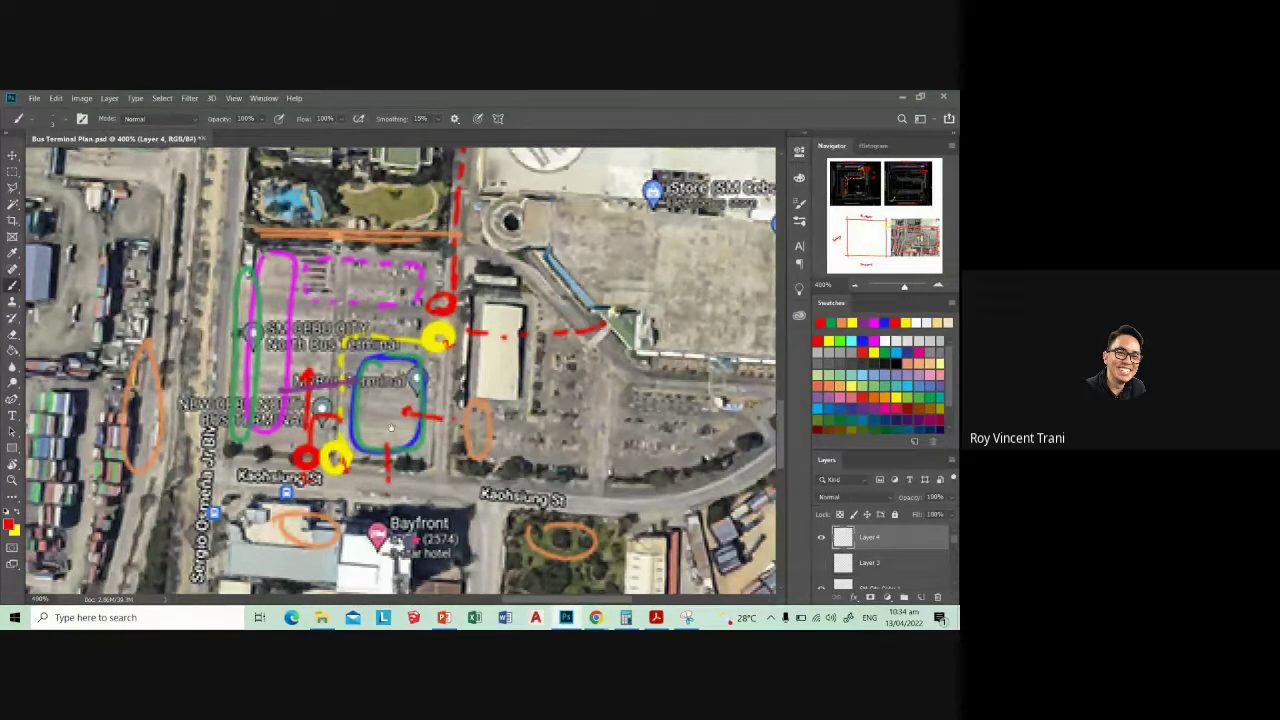
scroll(400, 370, "left", 2)
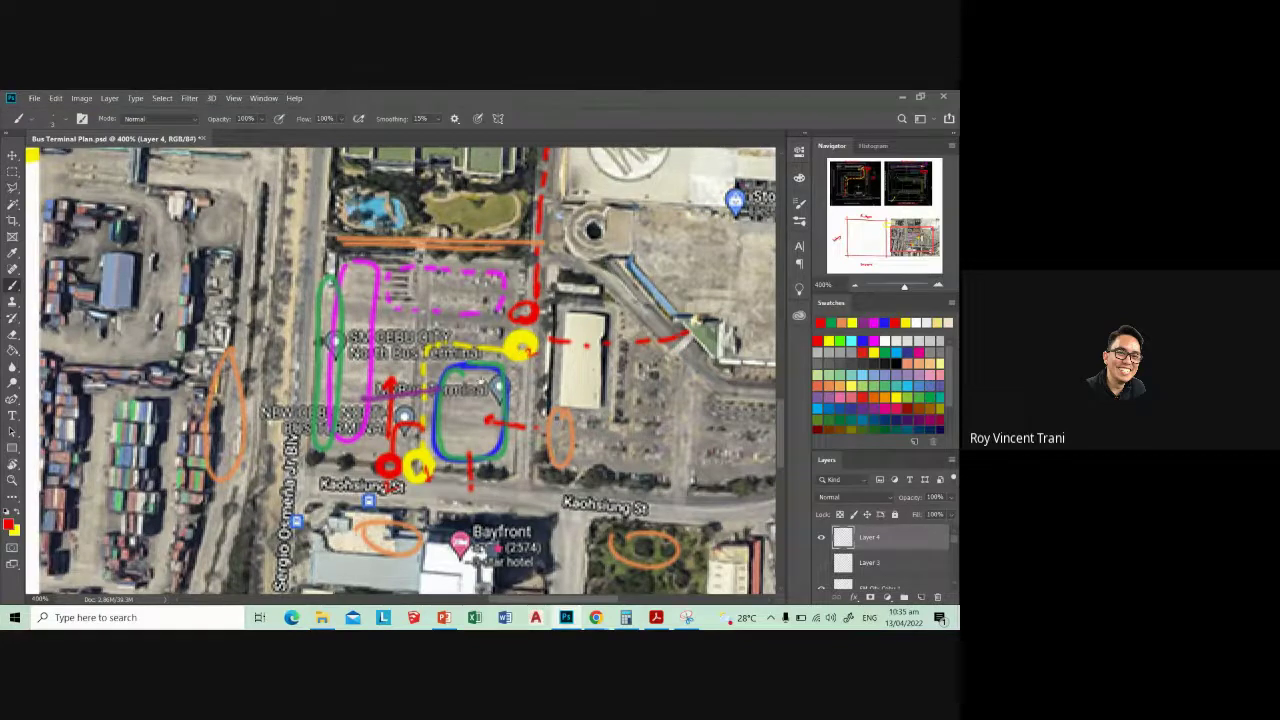
left_click_drag(521, 349, 484, 364)
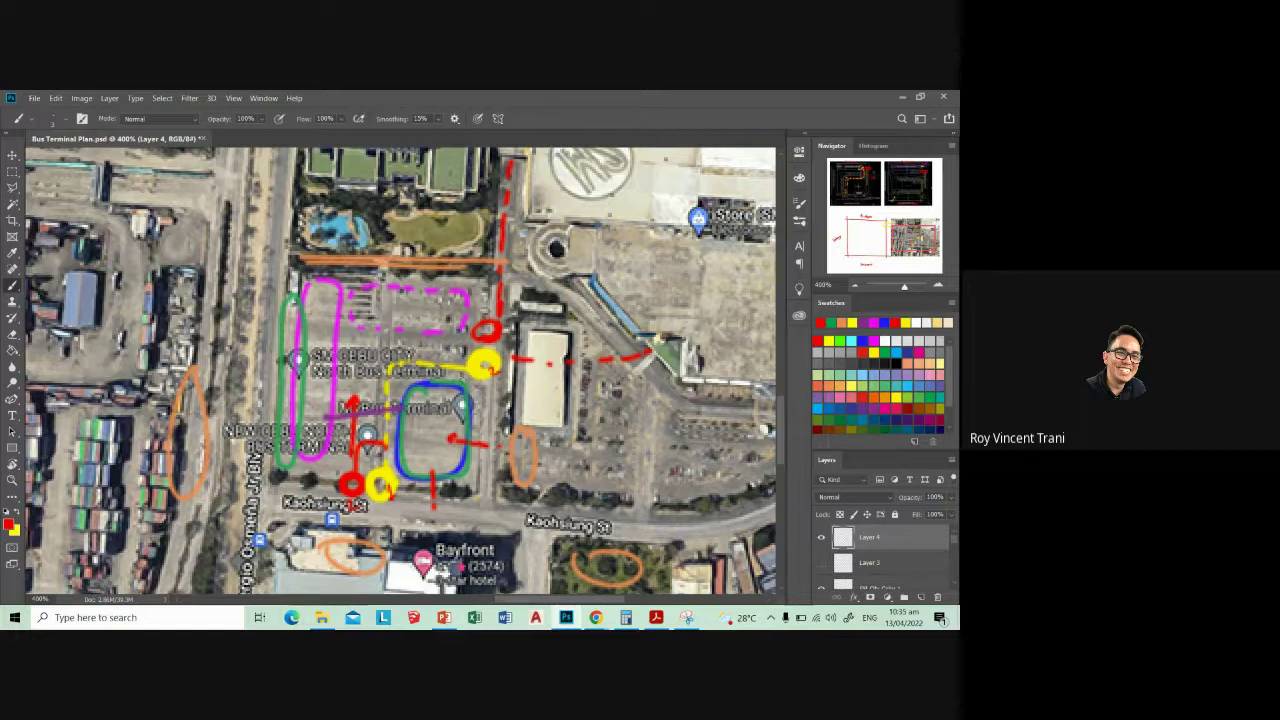
left_click_drag(511, 369, 467, 363)
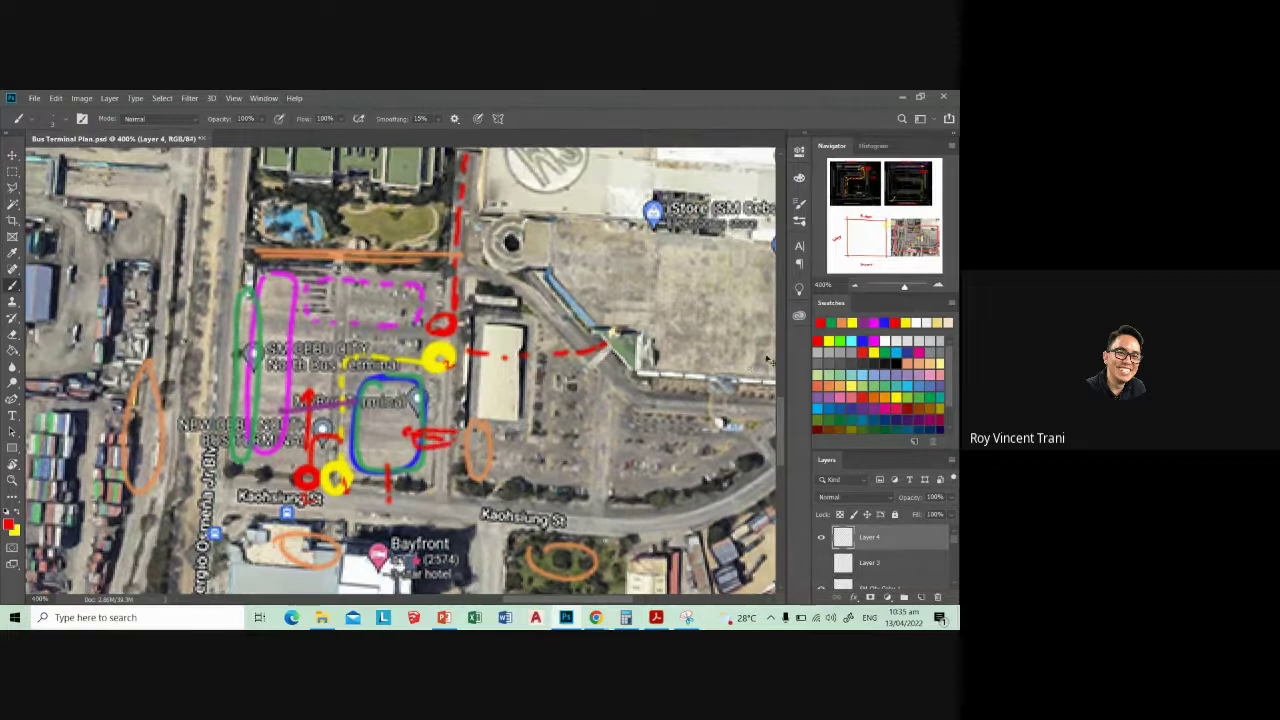
- Undo the red scribble, add green strokes beside the terminal pin, and zoom out to 200%
key("ctrl+z")
left_click(842, 342)
left_click_drag(410, 433, 457, 432)
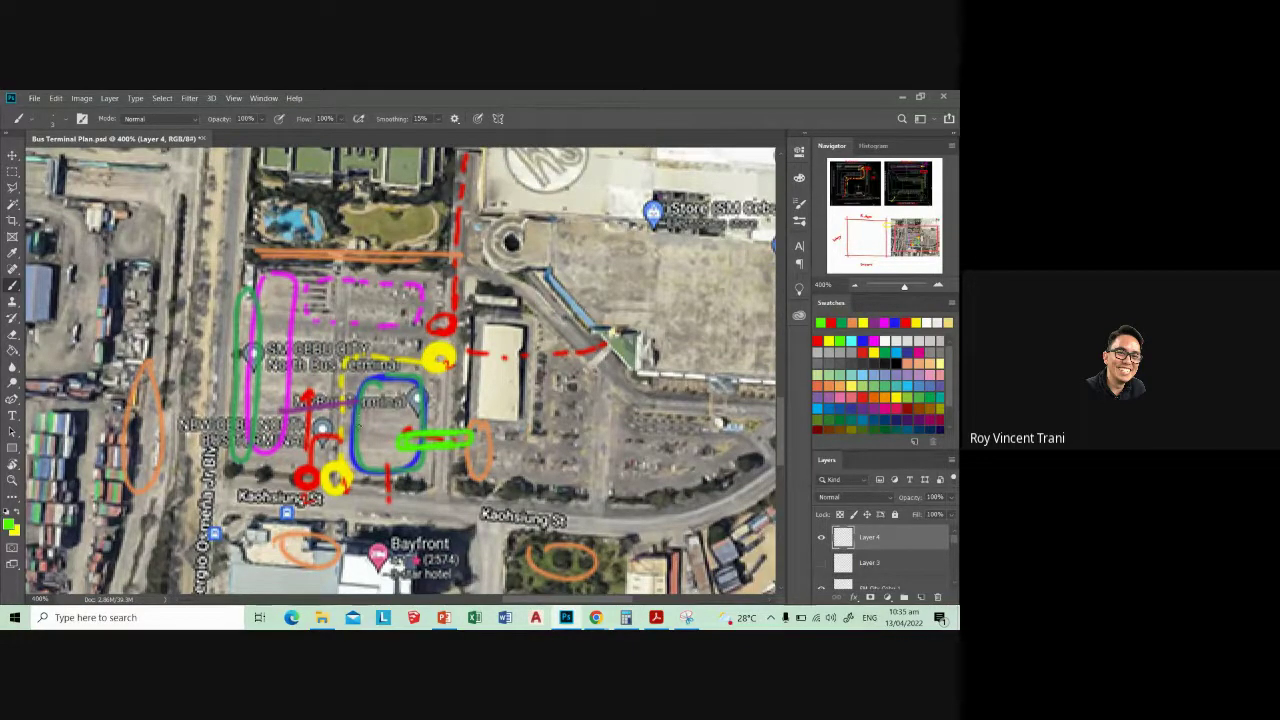
left_click_drag(326, 425, 294, 424)
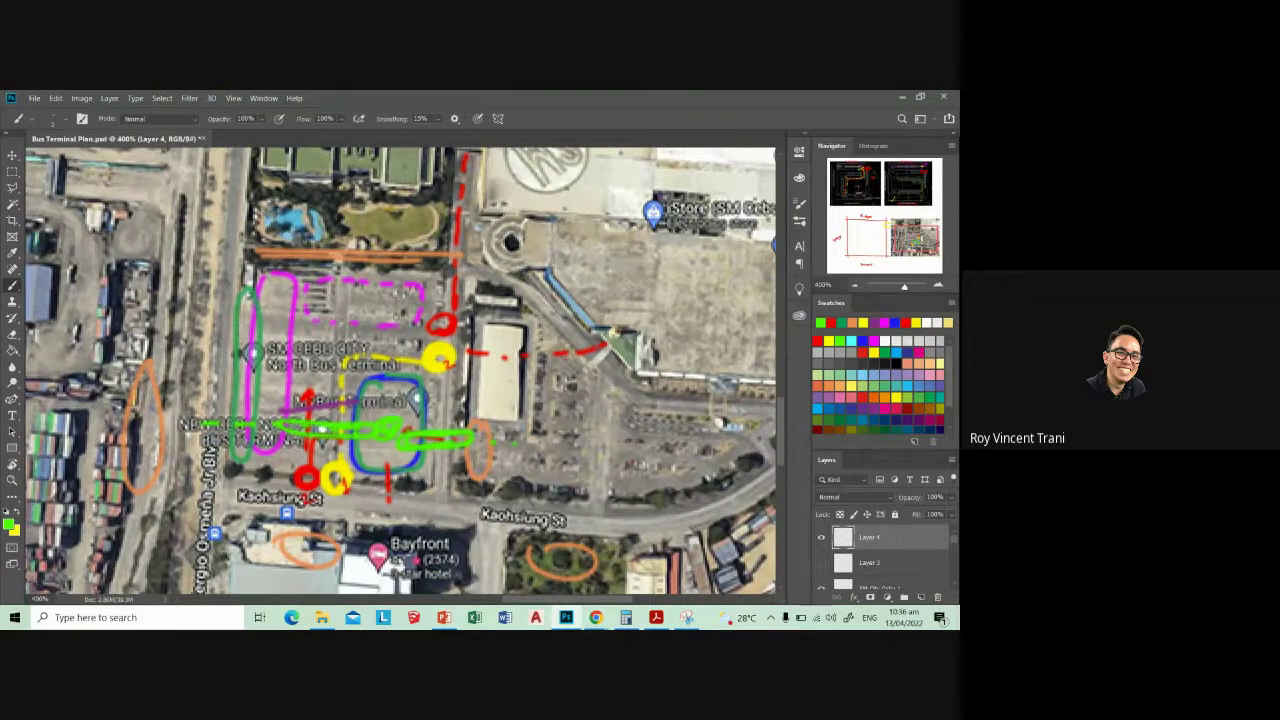
left_click_drag(428, 295, 332, 314)
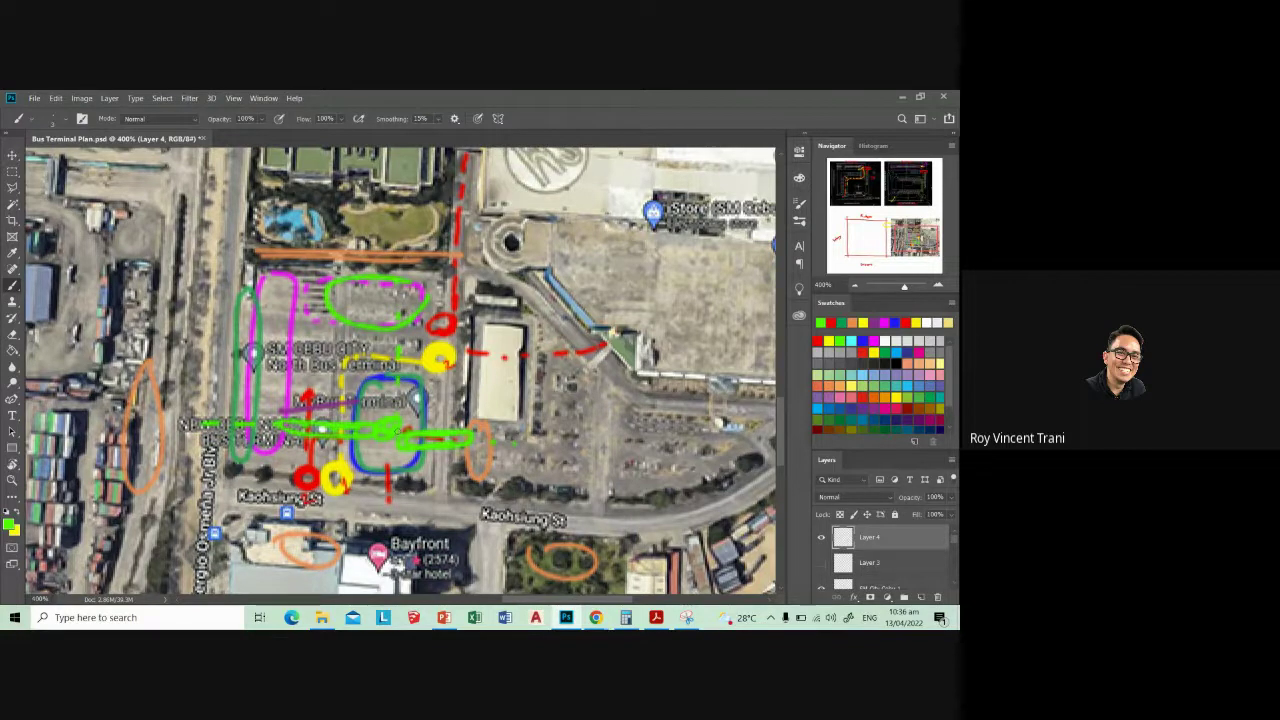
key("ctrl+z")
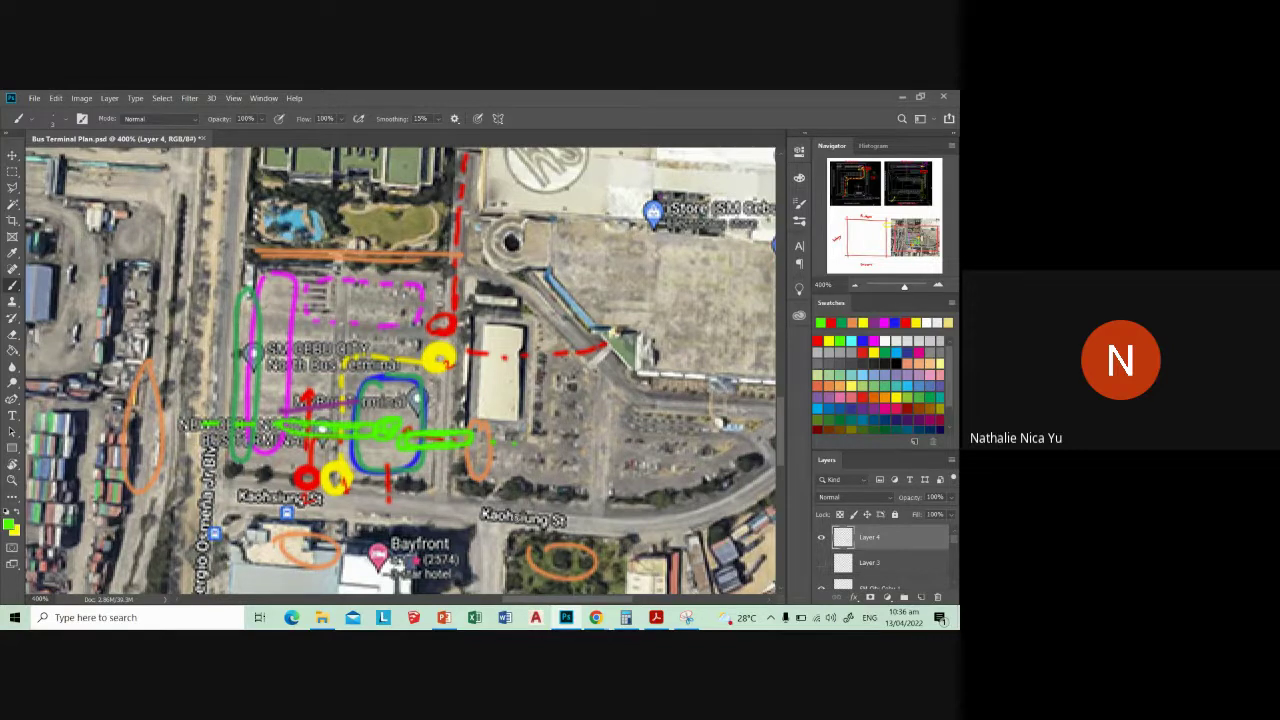
key("ctrl+minus")
key("ctrl+minus")
scroll(301, 452, "up", 5)
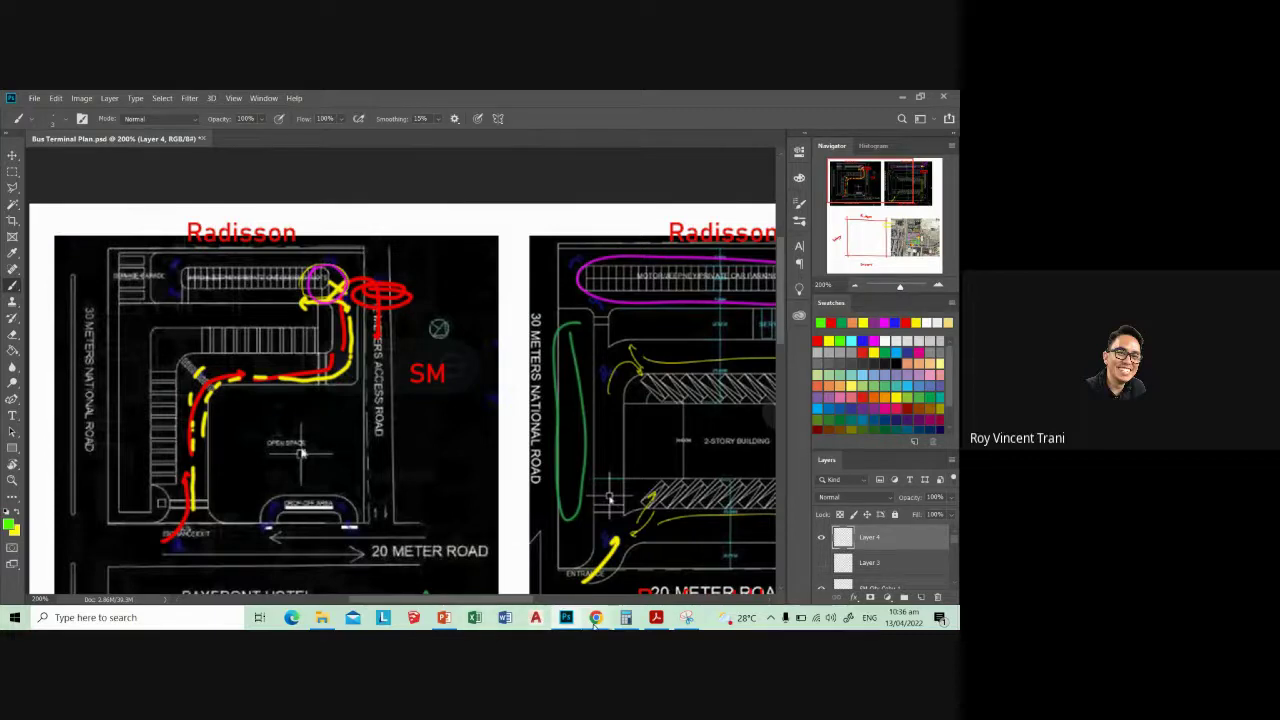
- Switch through the meeting tab to the AutoCAD window showing bus terminal schematics.dwg
mouse_move(595, 617)
left_click(520, 560)
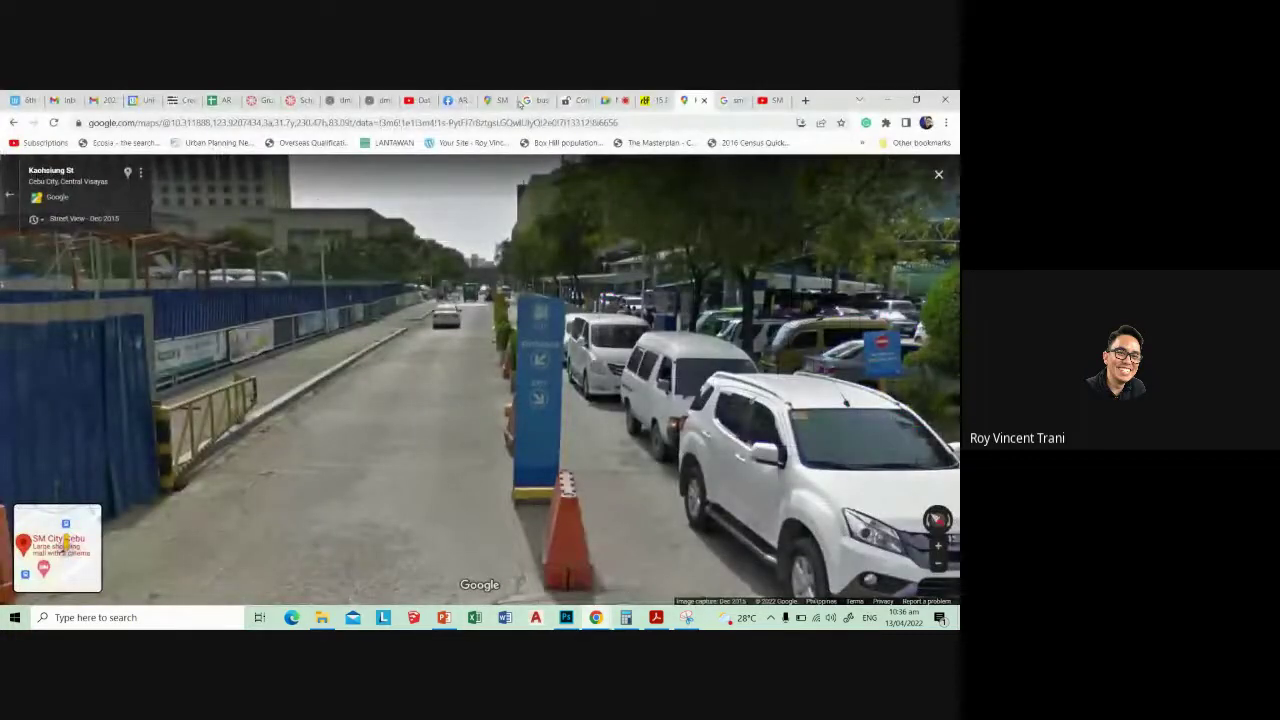
left_click(597, 106)
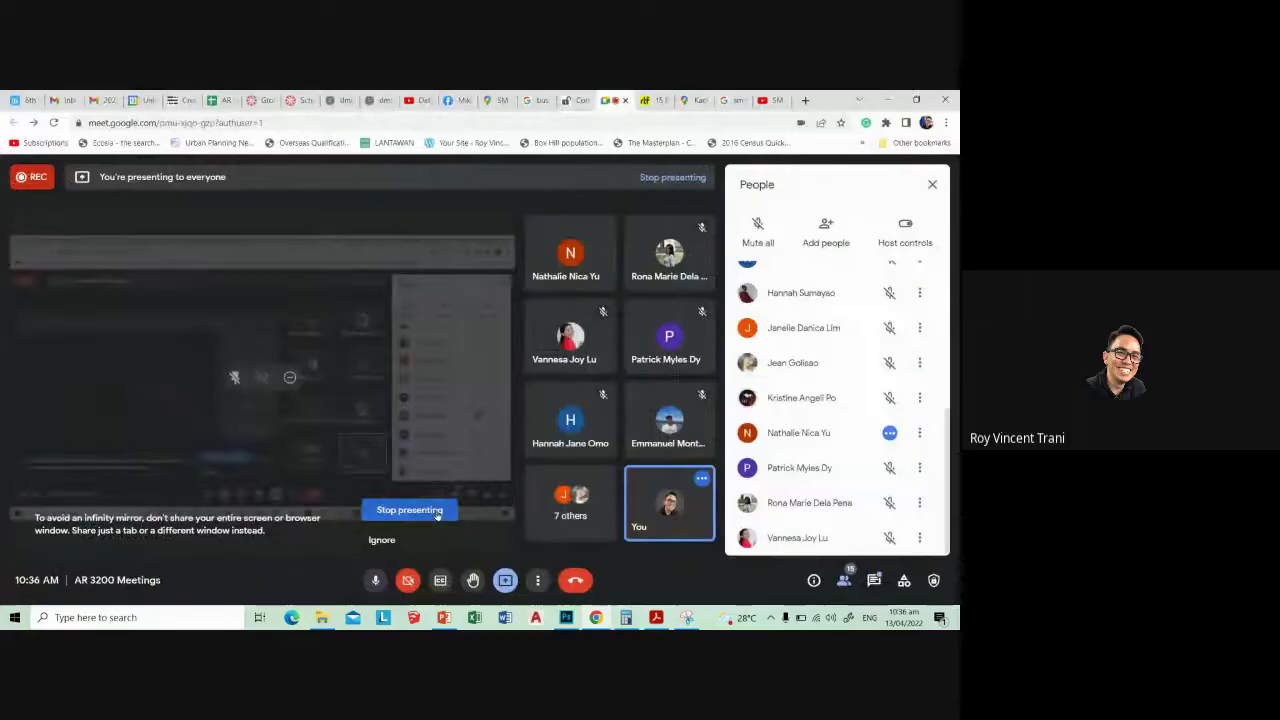
left_click(409, 509)
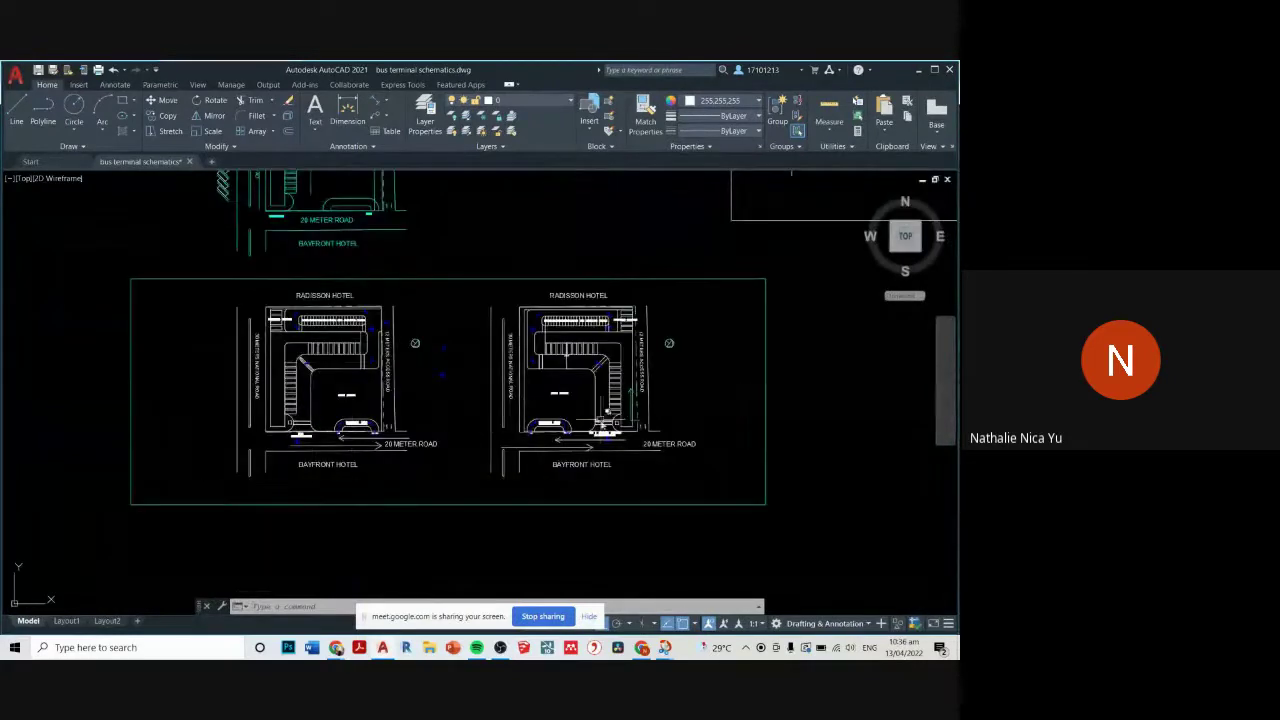
- Centre the left hotel plan and trial-select its parking, entrance and label objects
scroll(358, 397, "up", 5)
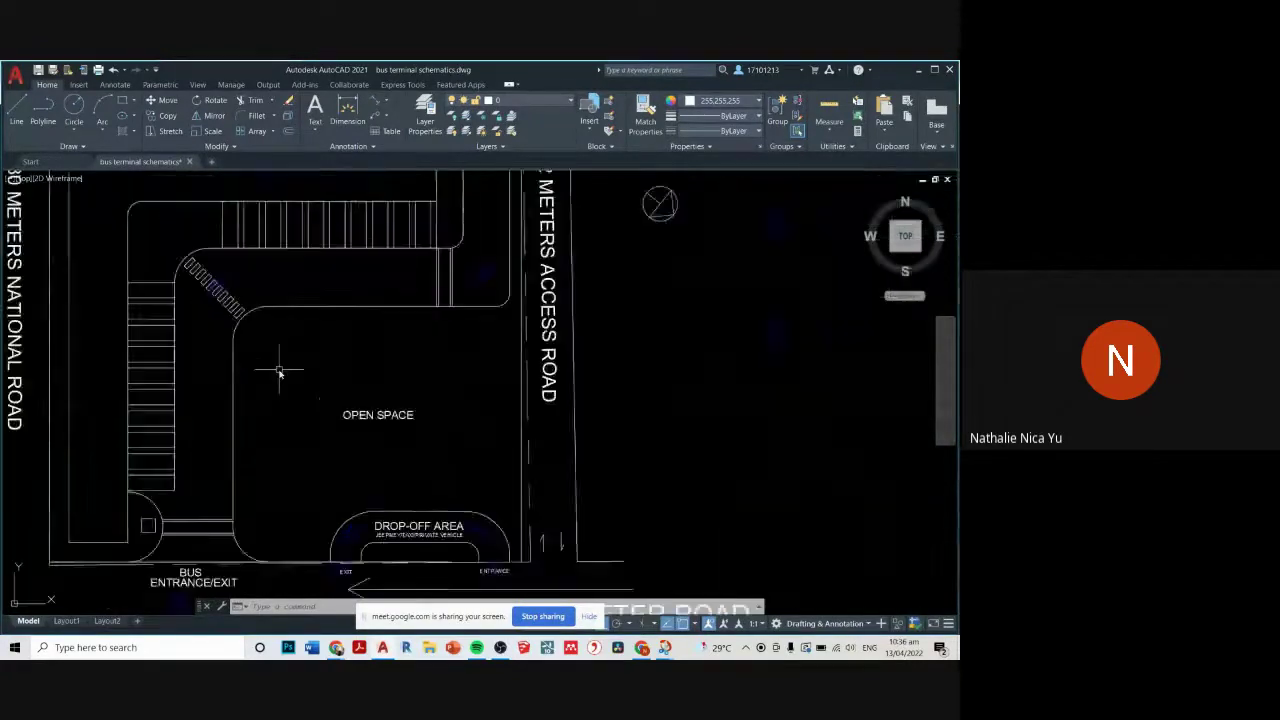
left_click_drag(293, 375, 346, 391)
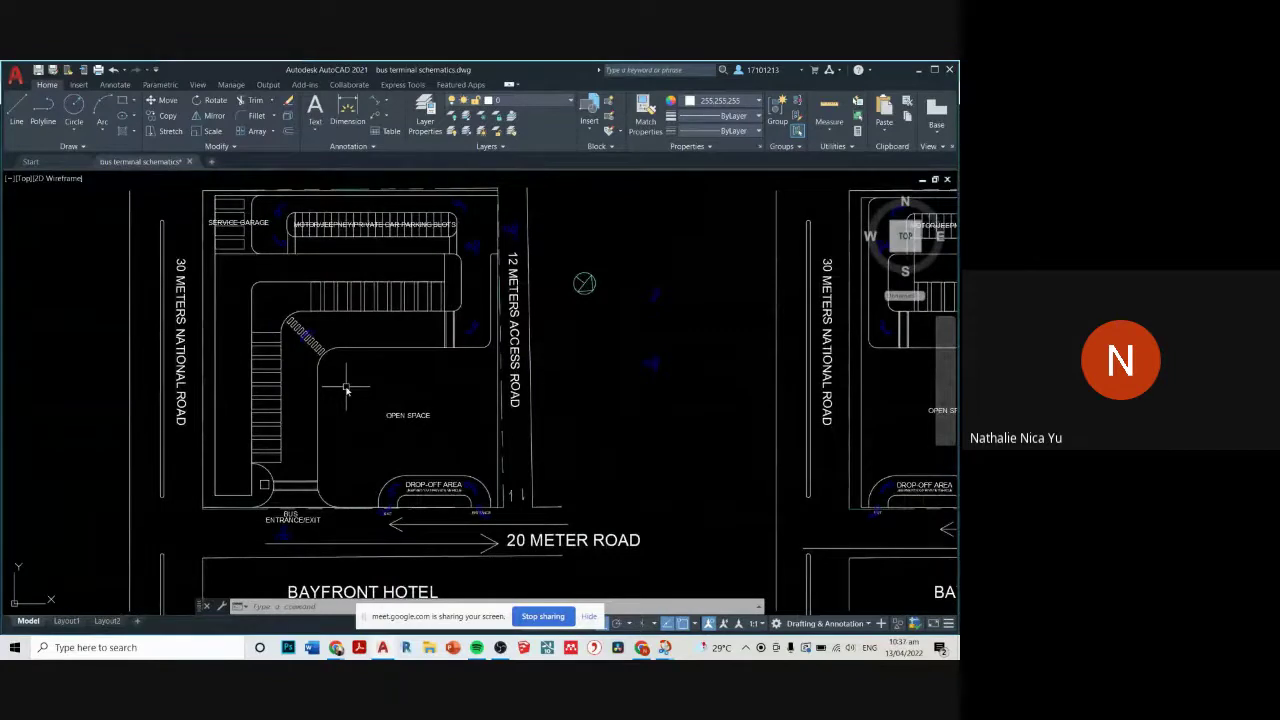
left_click(236, 444)
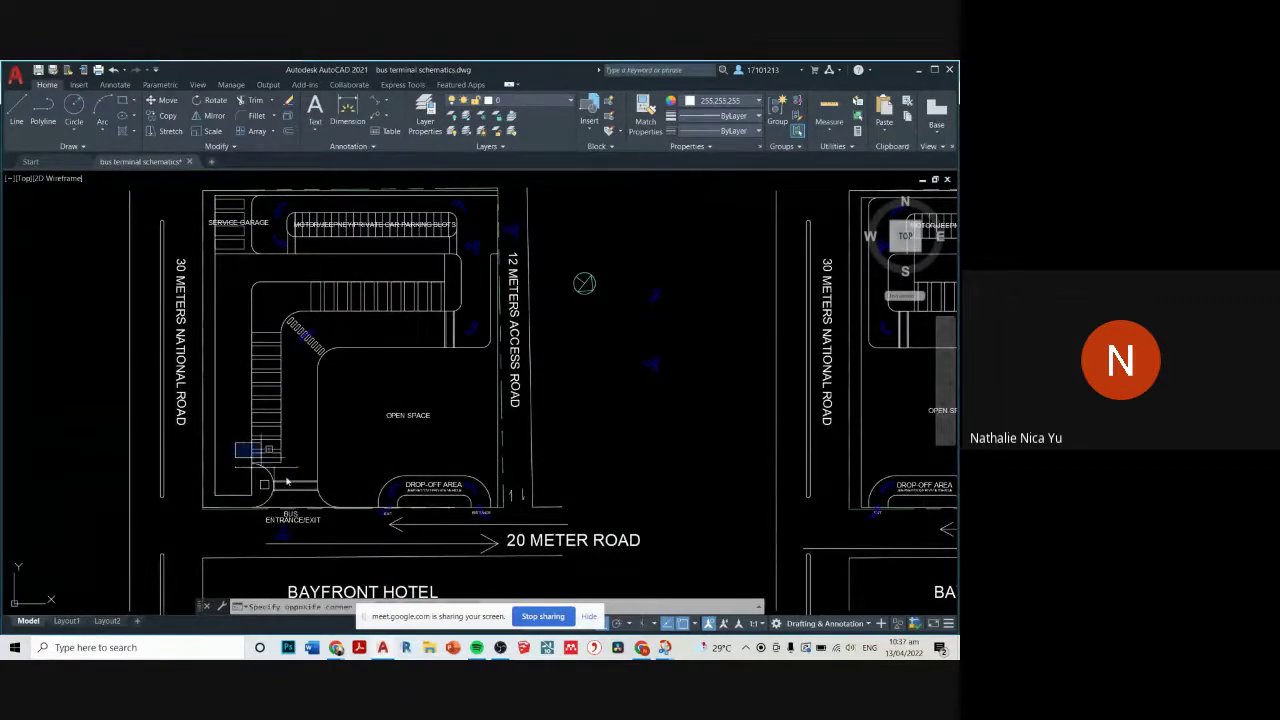
left_click(372, 530)
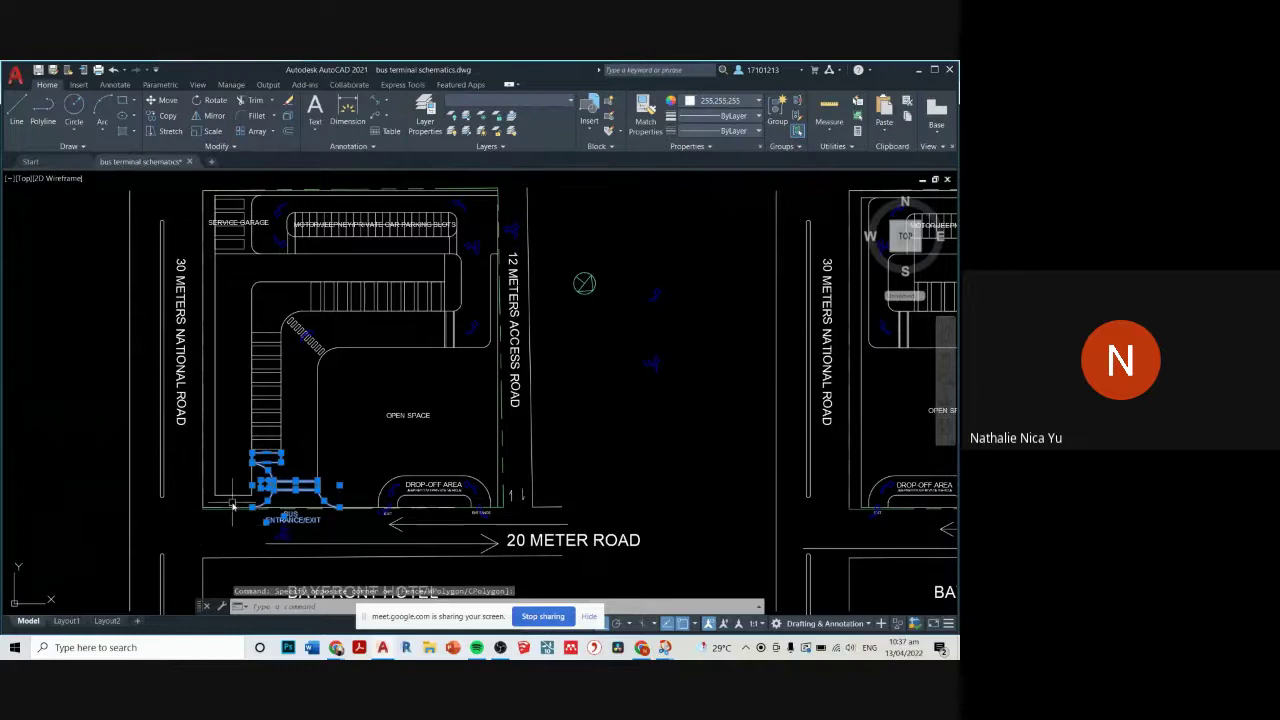
key("Escape")
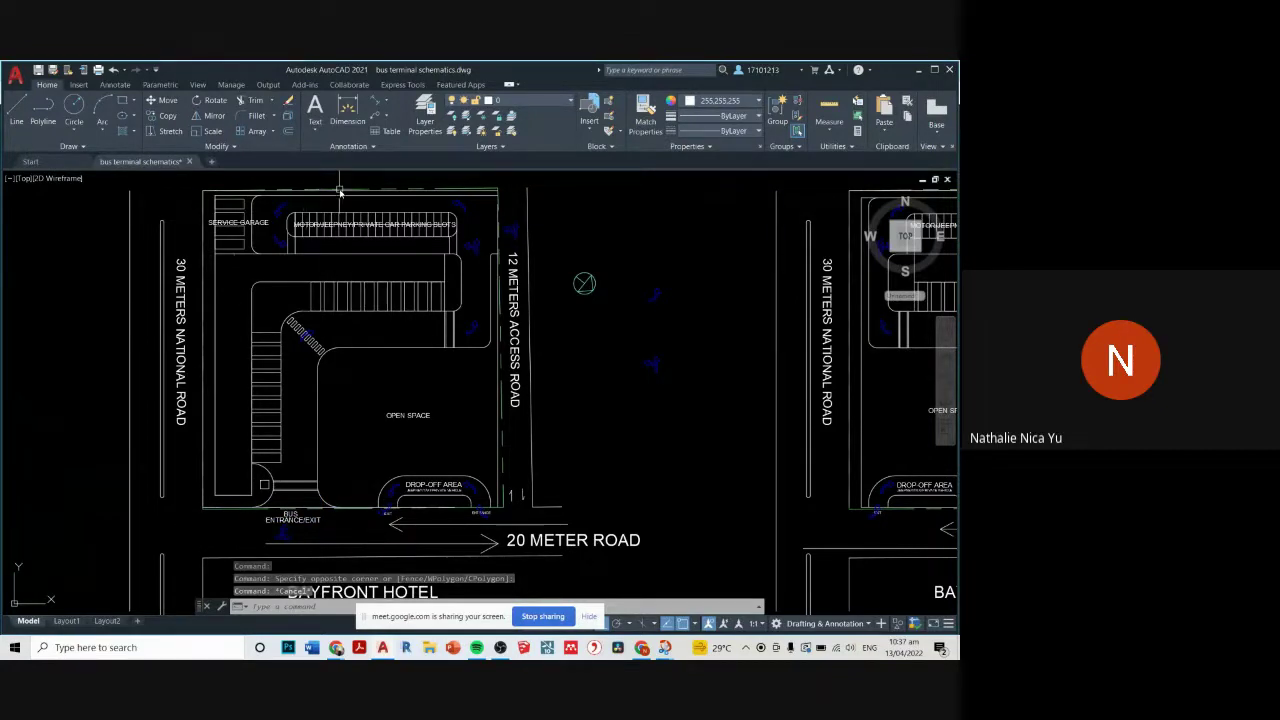
scroll(293, 206, "up", 4)
left_click(249, 203)
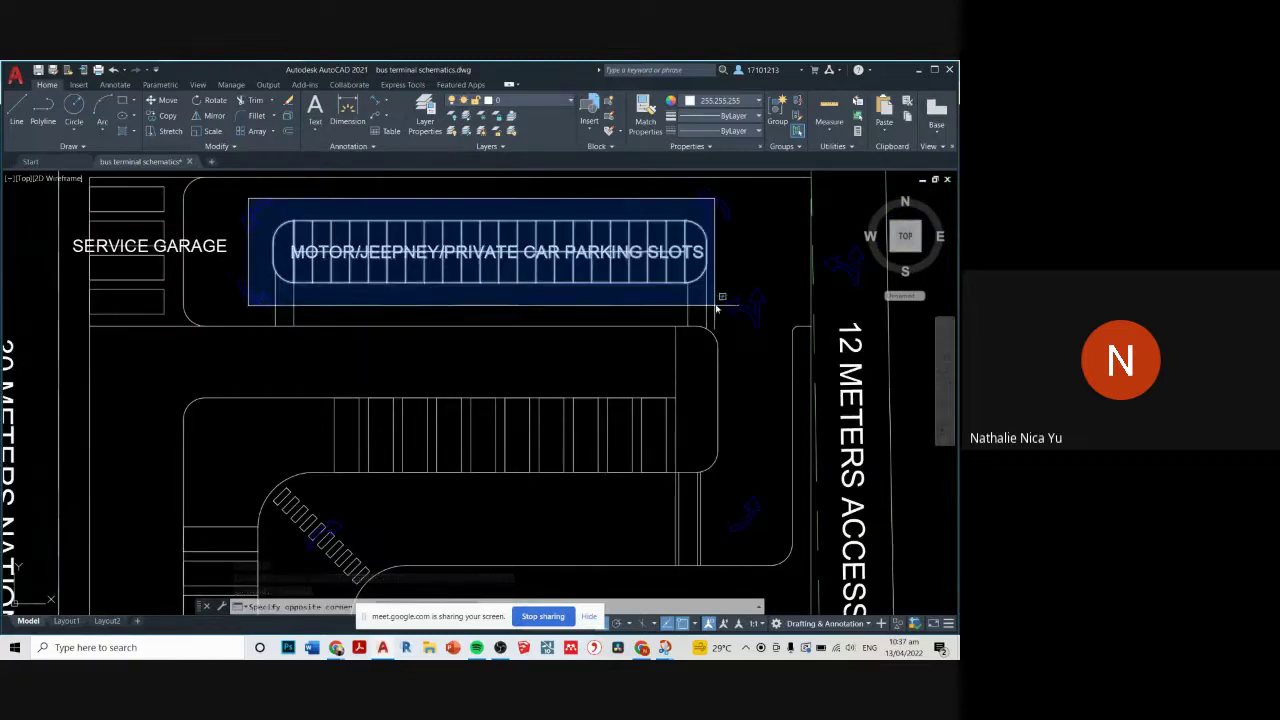
left_click(740, 294)
scroll(470, 330, "down", 2)
scroll(462, 327, "down", 2)
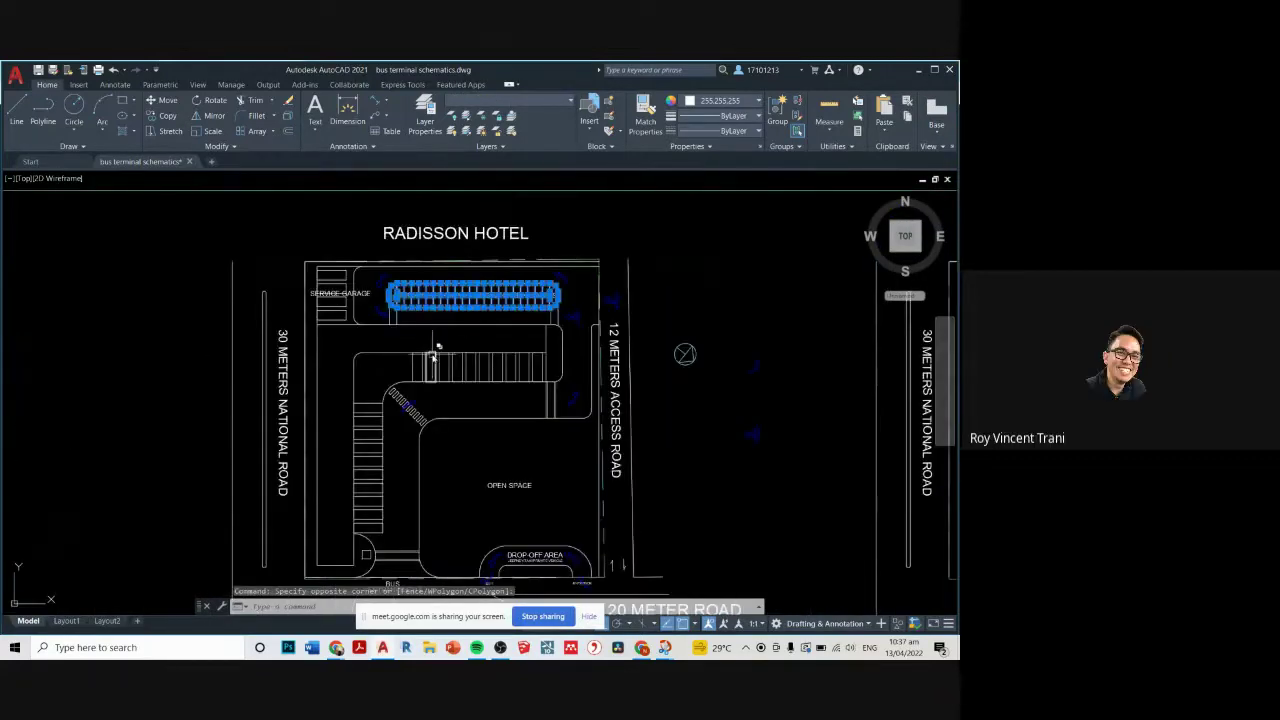
key("Escape")
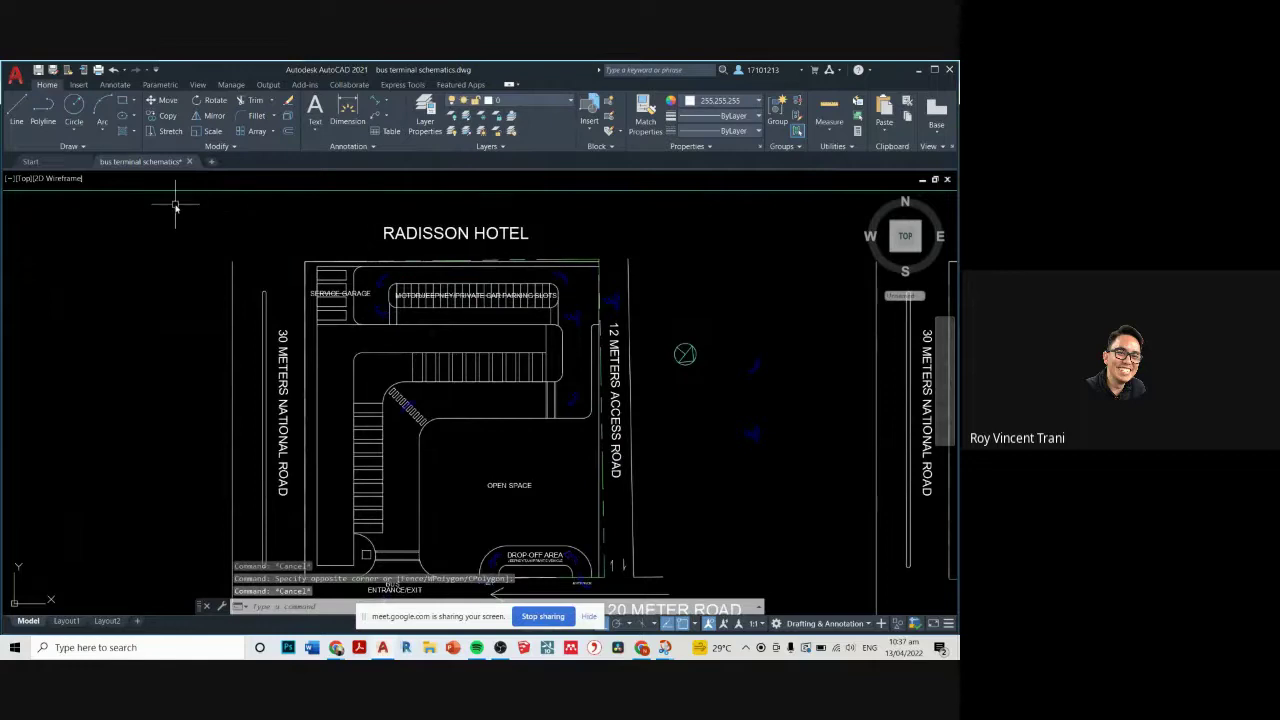
- Copy the whole left hotel plan to a new position further left
left_click(175, 204)
scroll(685, 407, "down", 4)
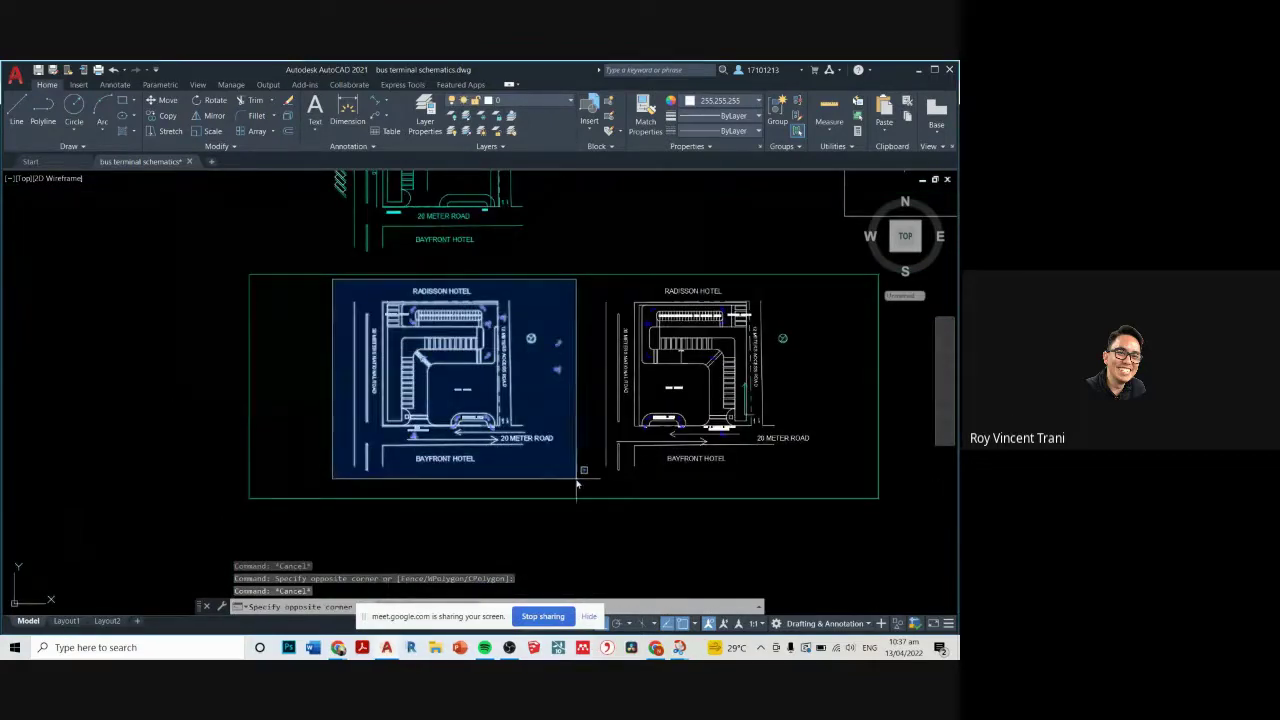
left_click(580, 492)
type("copy")
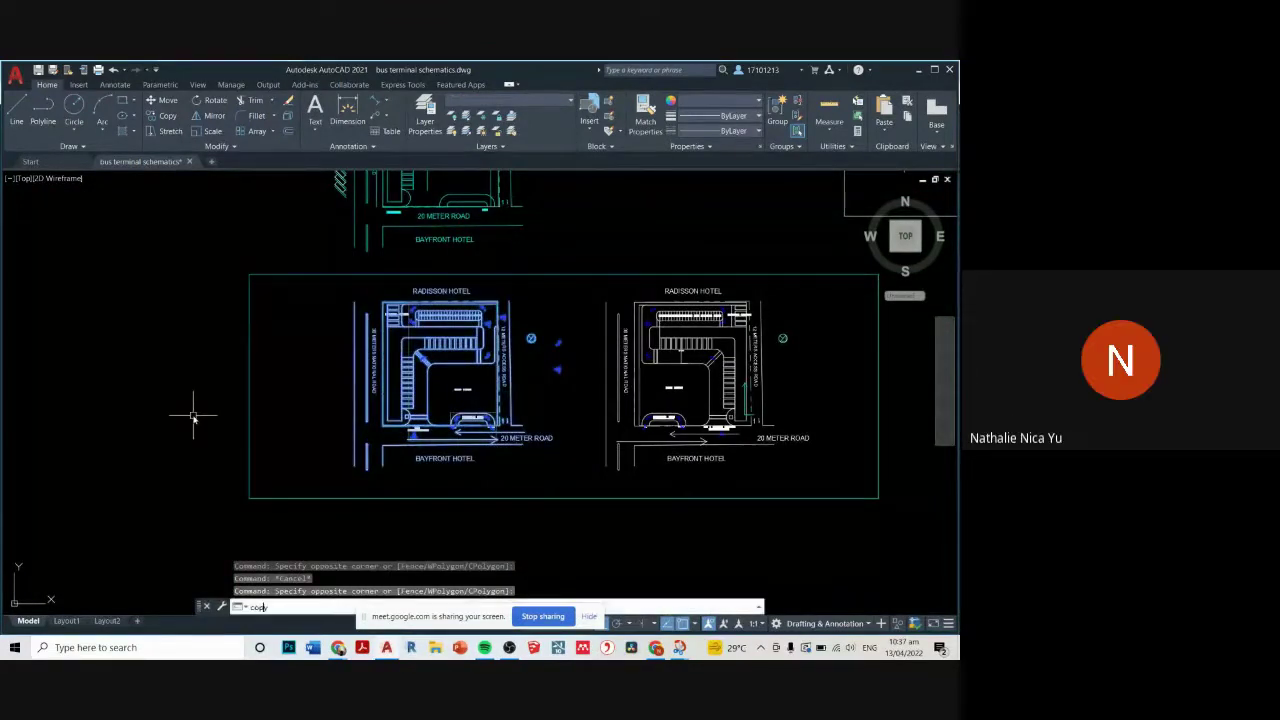
key("Return")
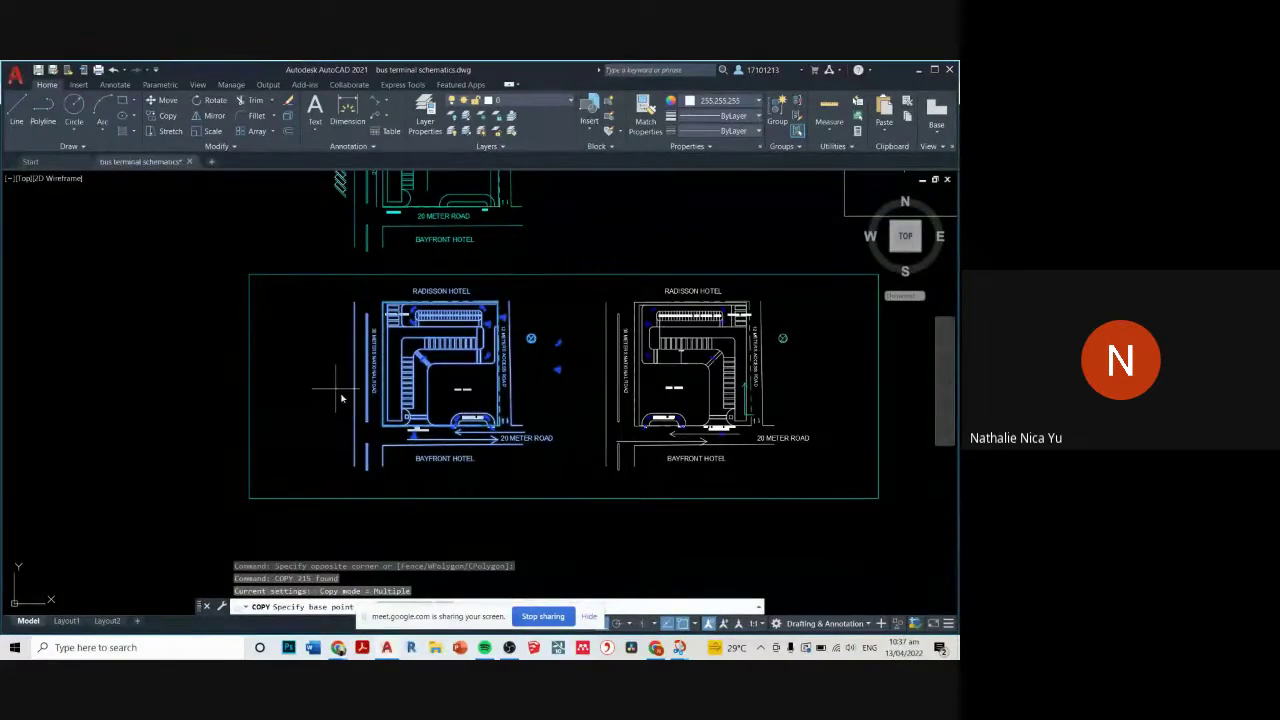
left_click(528, 483)
left_click(214, 467)
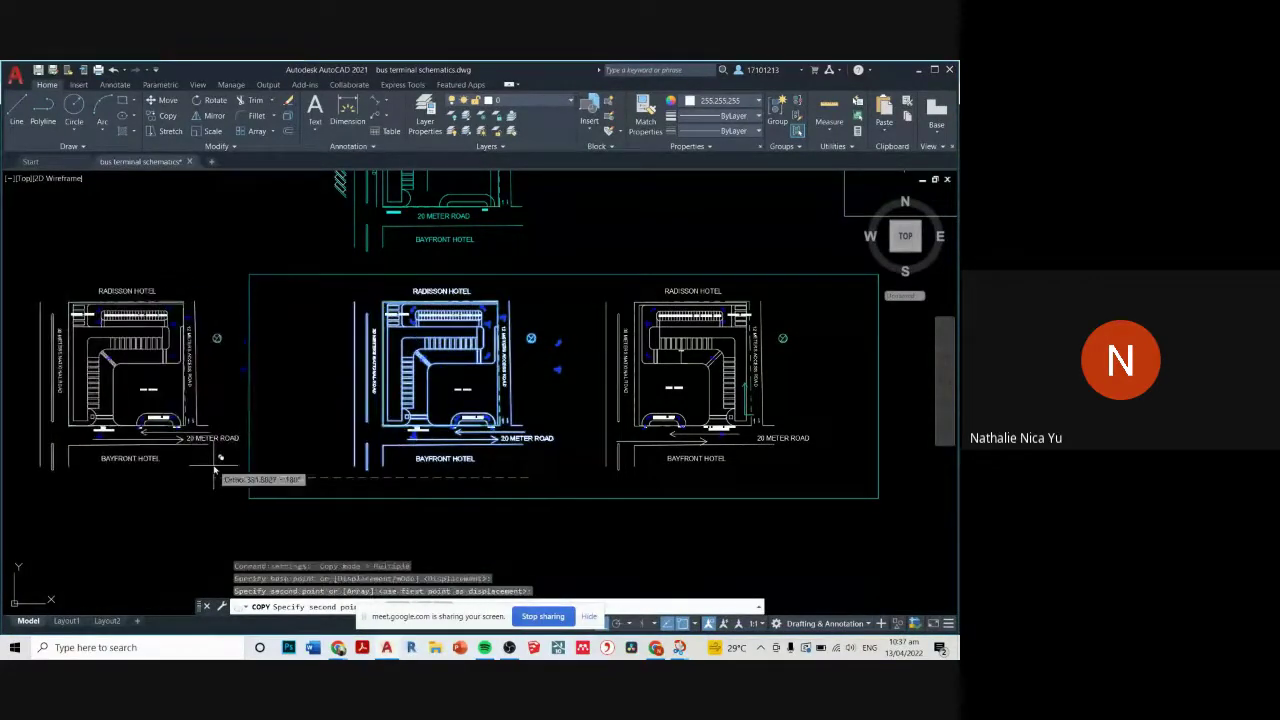
key("Escape")
- Erase the two small stray objects near the copied plans
left_click_drag(249, 334, 432, 362)
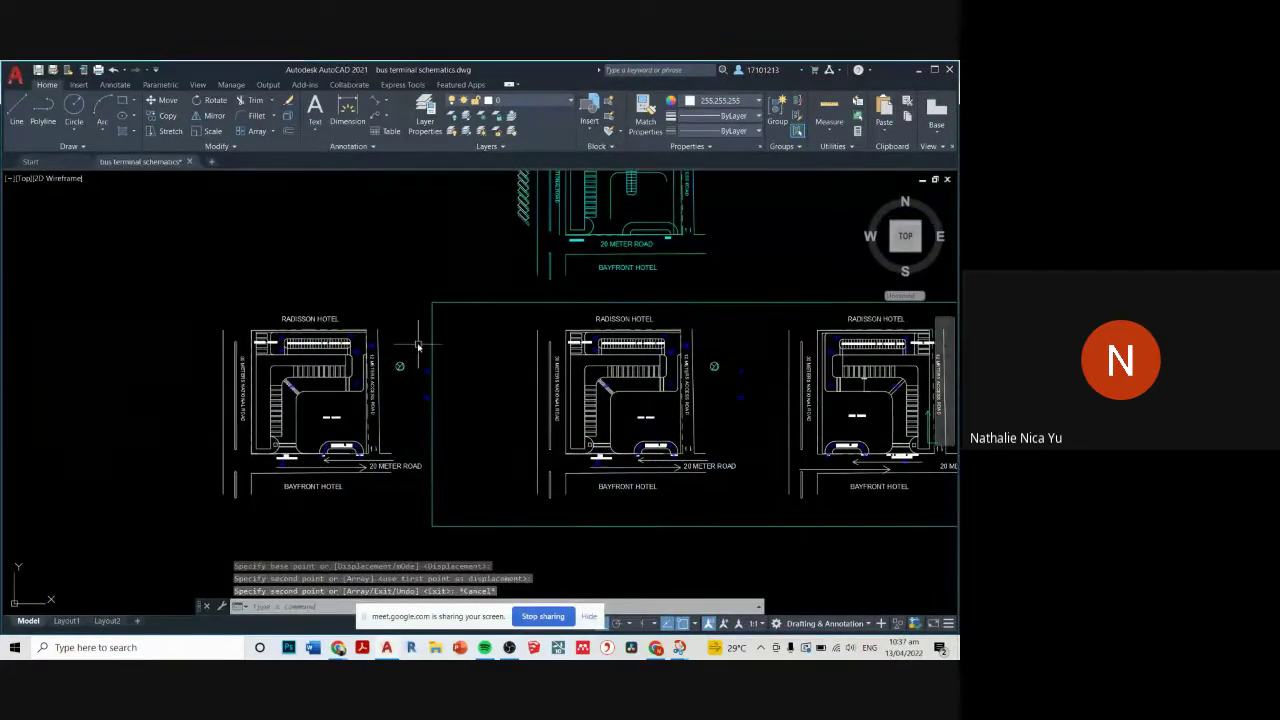
left_click(416, 342)
left_click(458, 438)
key("Delete")
scroll(256, 352, "up", 5)
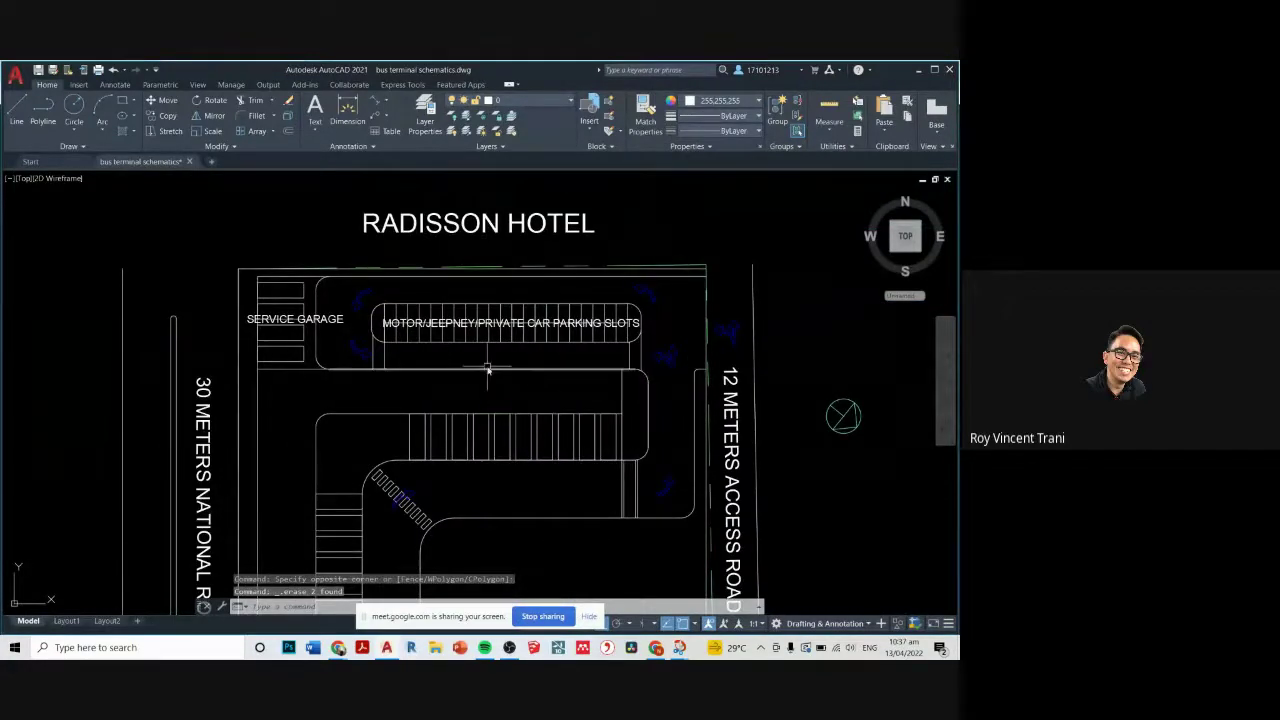
scroll(428, 362, "down", 3)
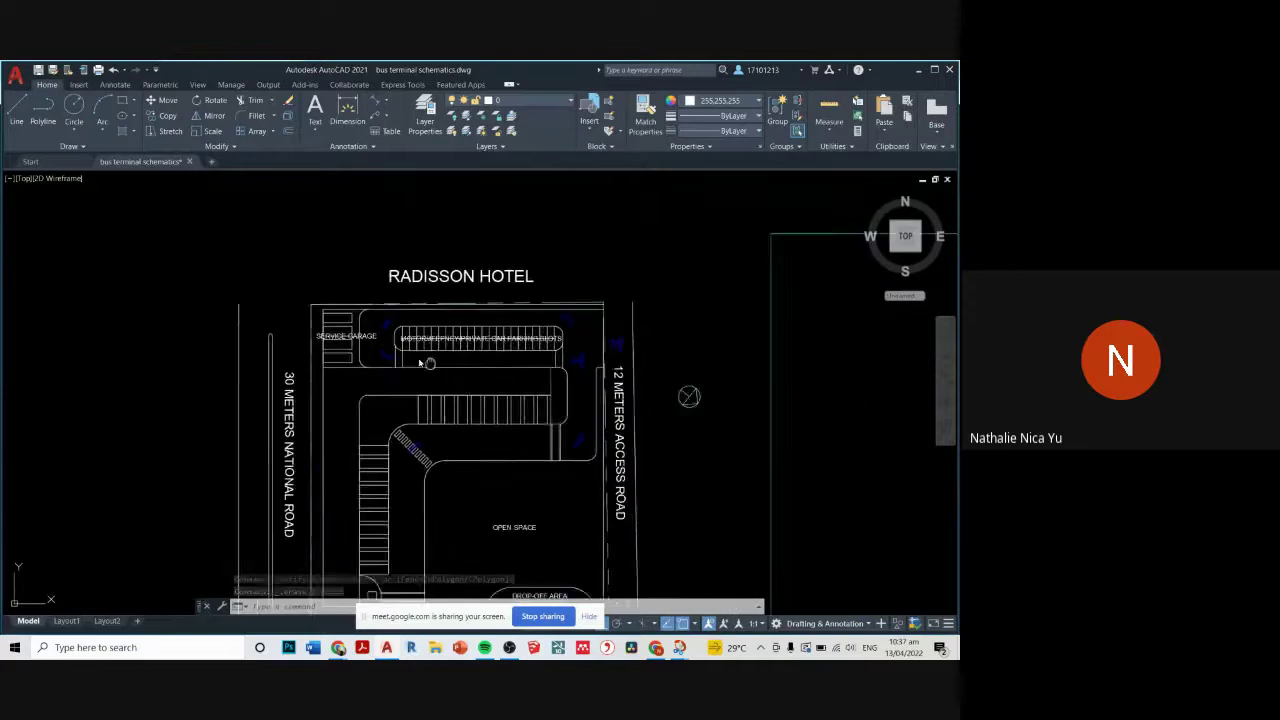
left_click_drag(428, 363, 325, 310)
scroll(406, 323, "up", 2)
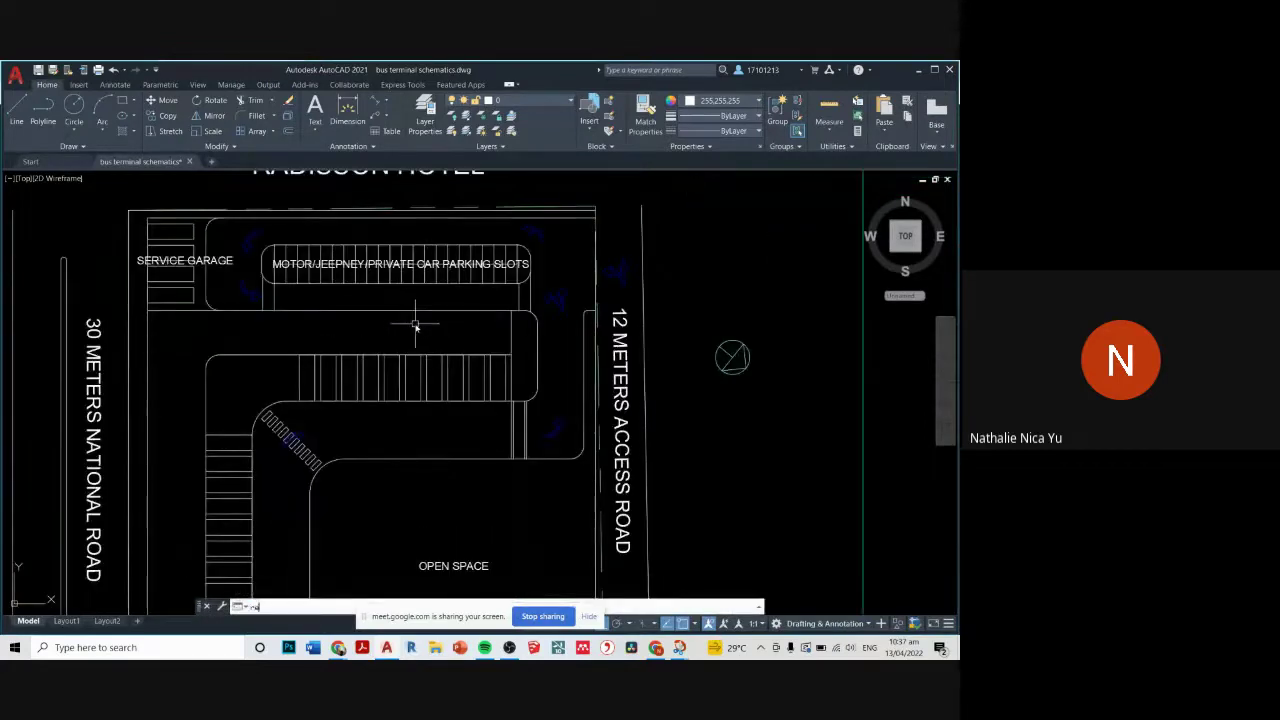
type("c")
key("Return")
left_click(524, 342)
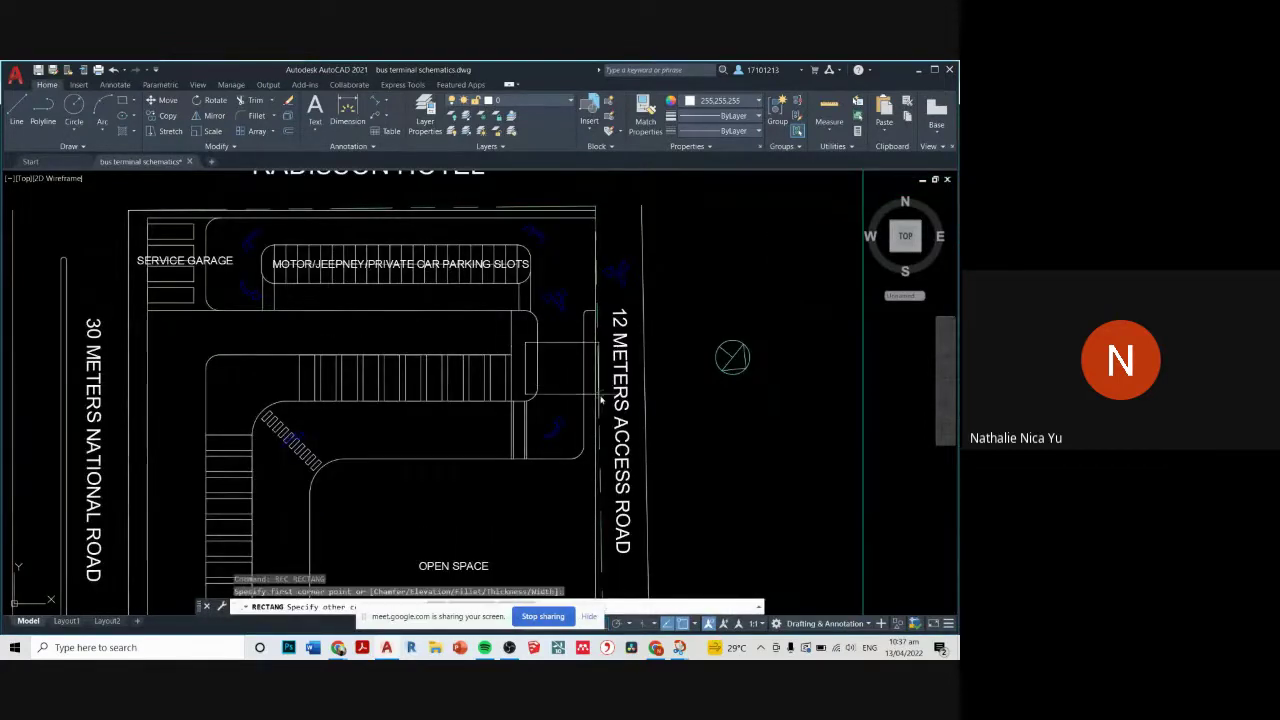
key("Escape")
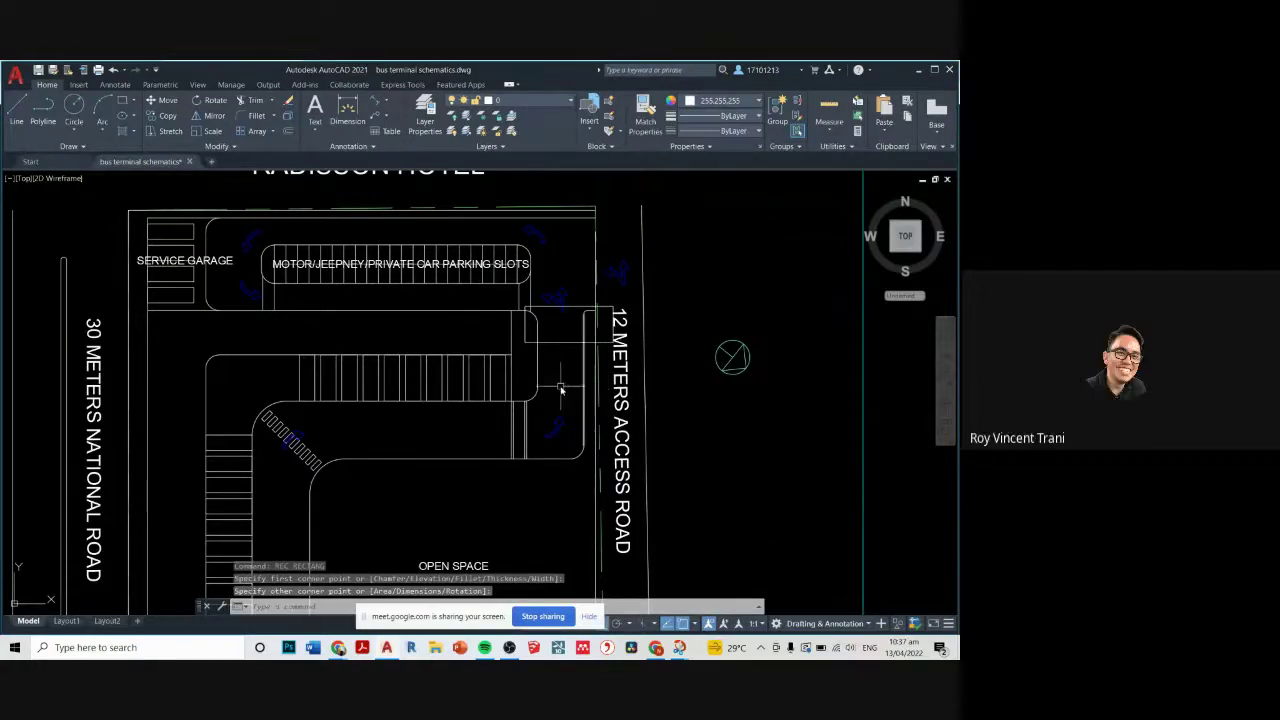
left_click_drag(533, 397, 337, 243)
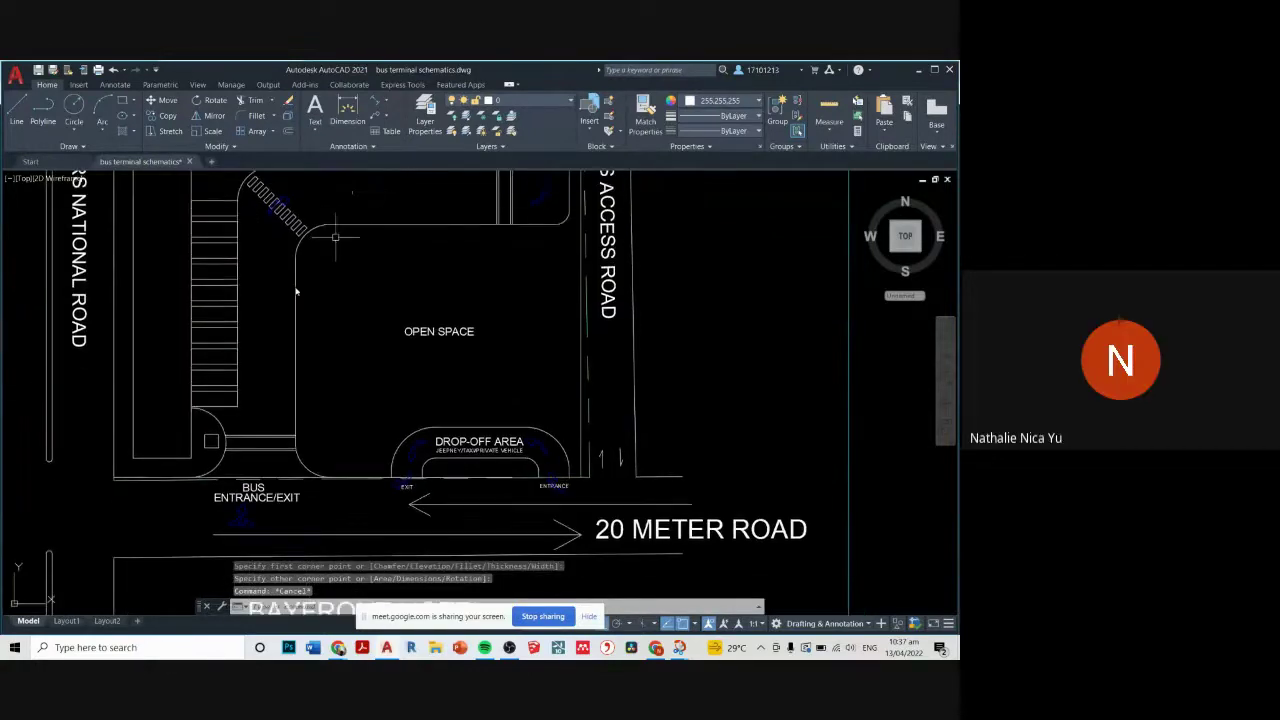
left_click(174, 390)
left_click(378, 530)
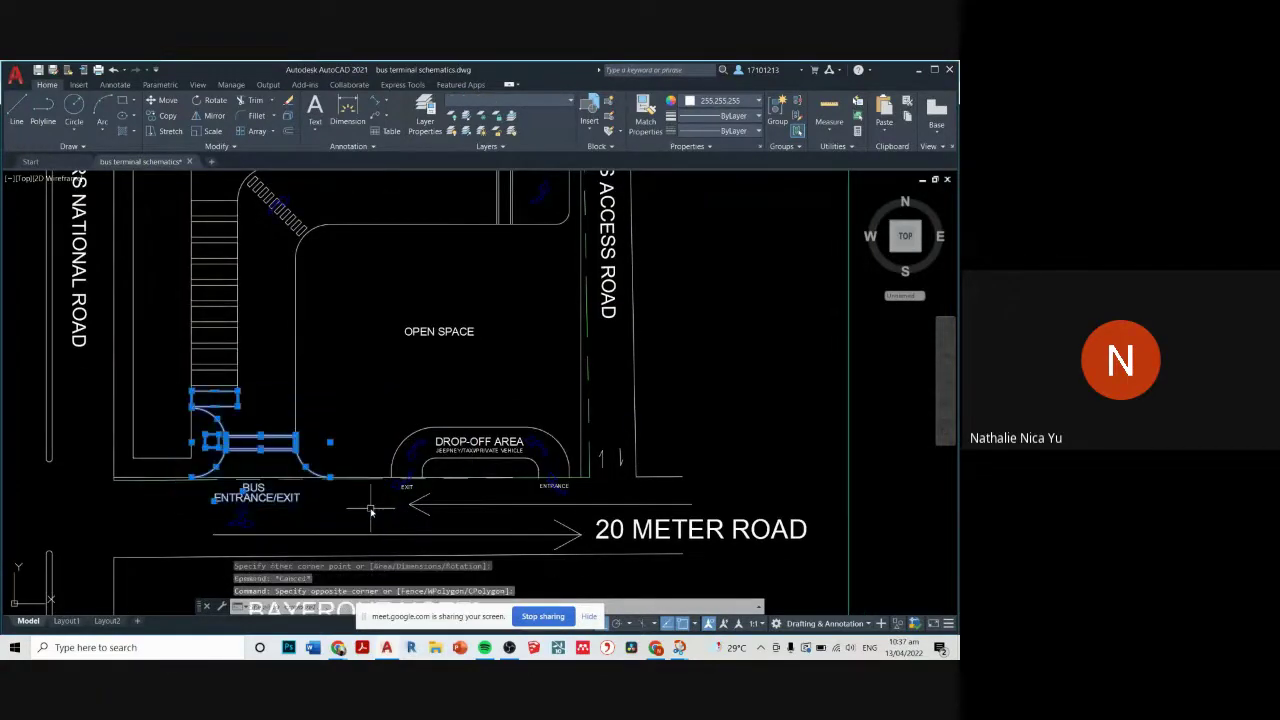
type("s")
key("Return")
left_click(120, 514)
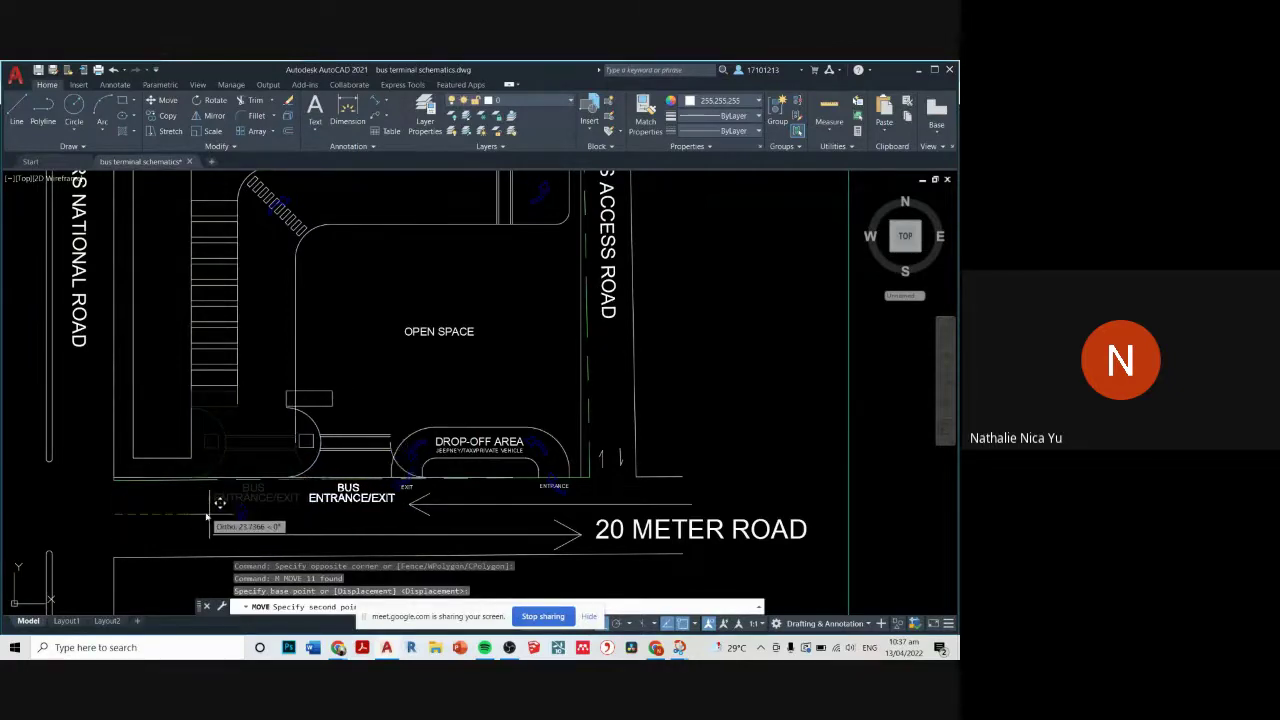
key("Escape")
scroll(577, 425, "down", 5)
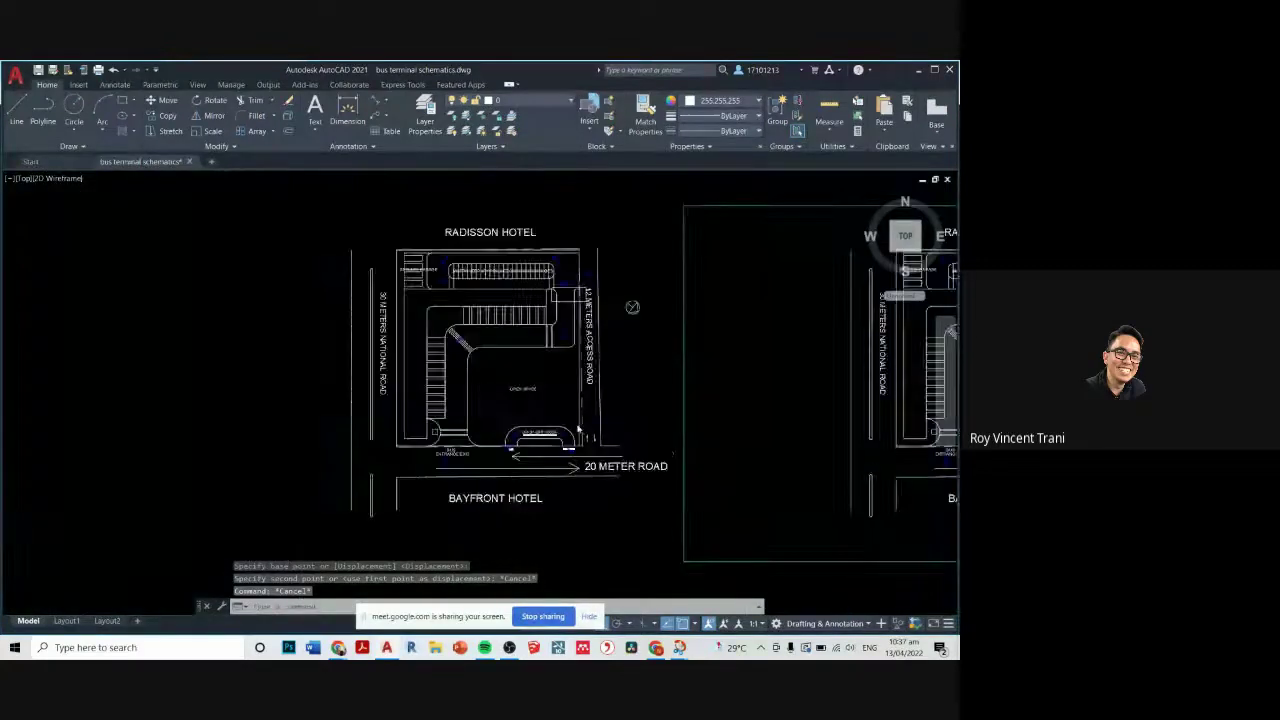
scroll(556, 428, "up", 5)
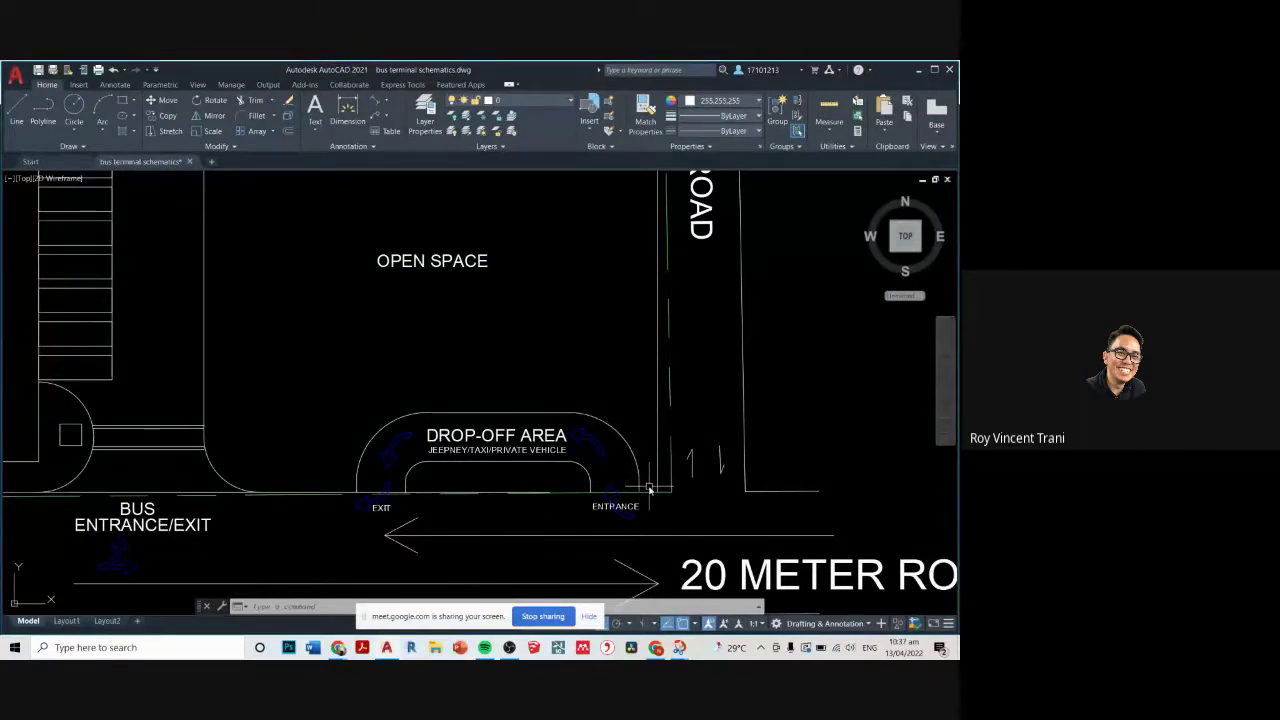
scroll(649, 489, "down", 2)
scroll(700, 240, "down", 2)
scroll(666, 308, "down", 2)
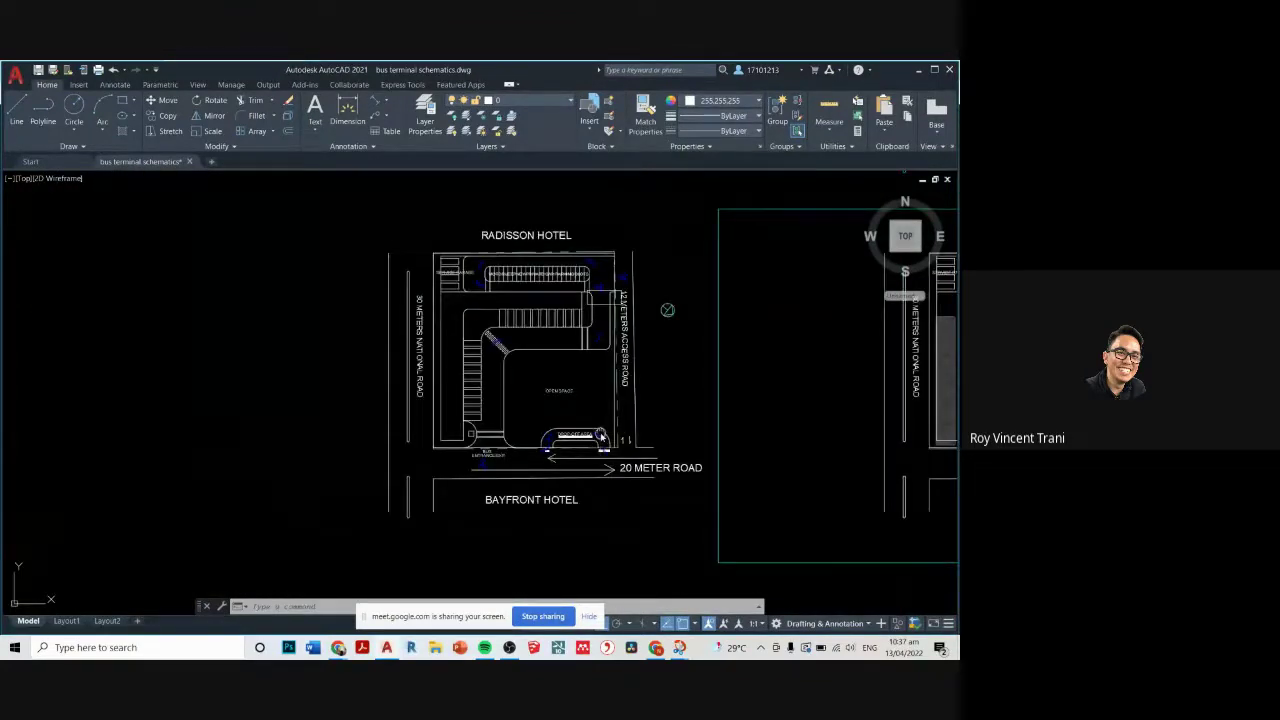
scroll(560, 317, "down", 1)
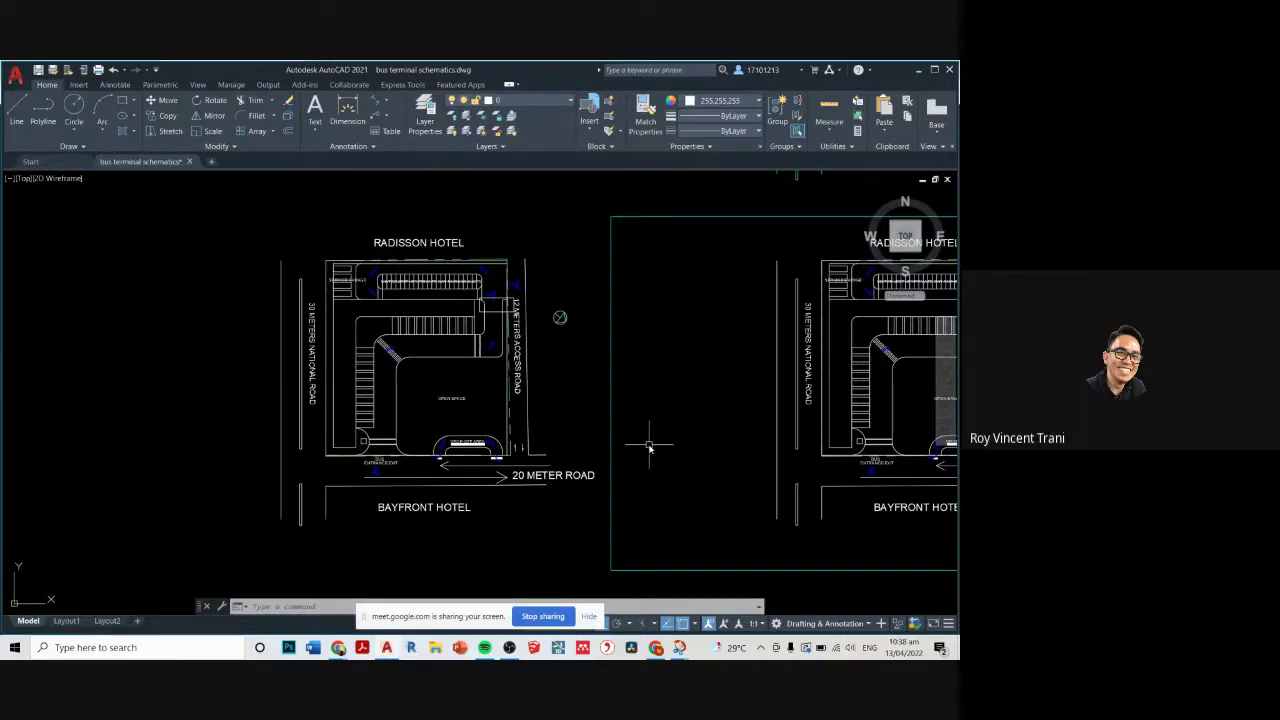
scroll(450, 455, "up", 4)
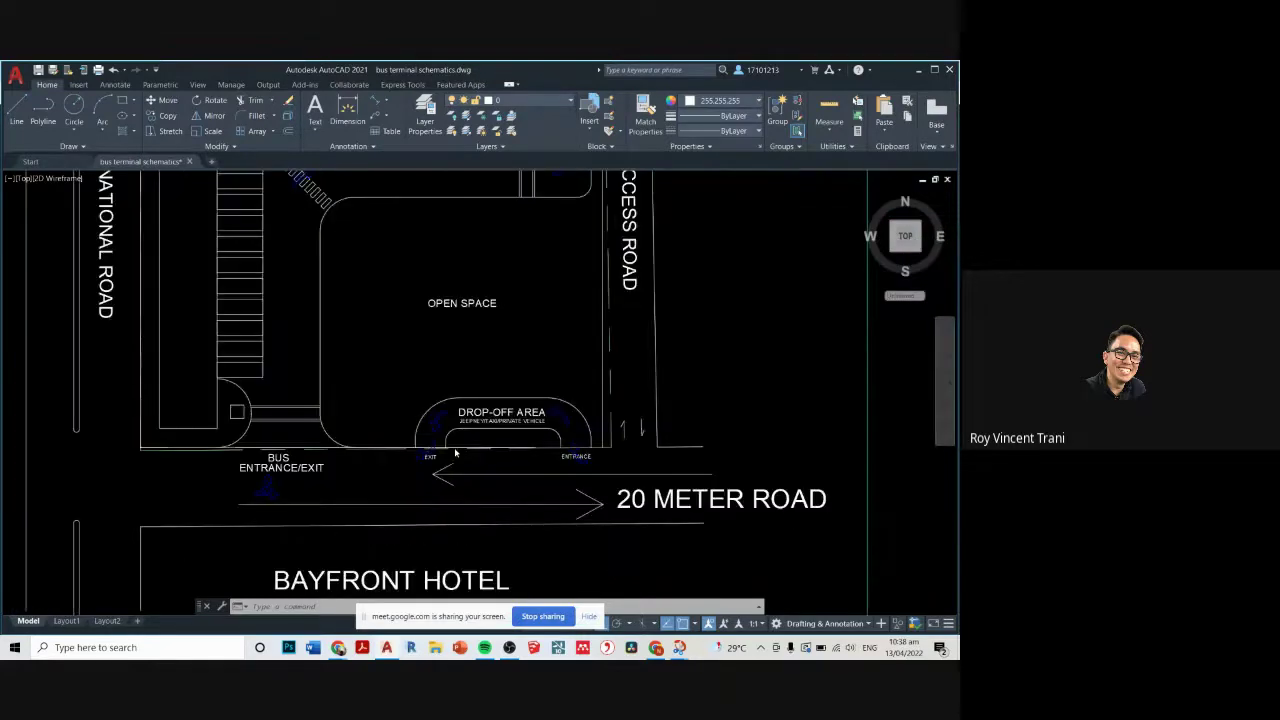
scroll(450, 455, "up", 2)
scroll(475, 428, "down", 3)
scroll(480, 425, "down", 2)
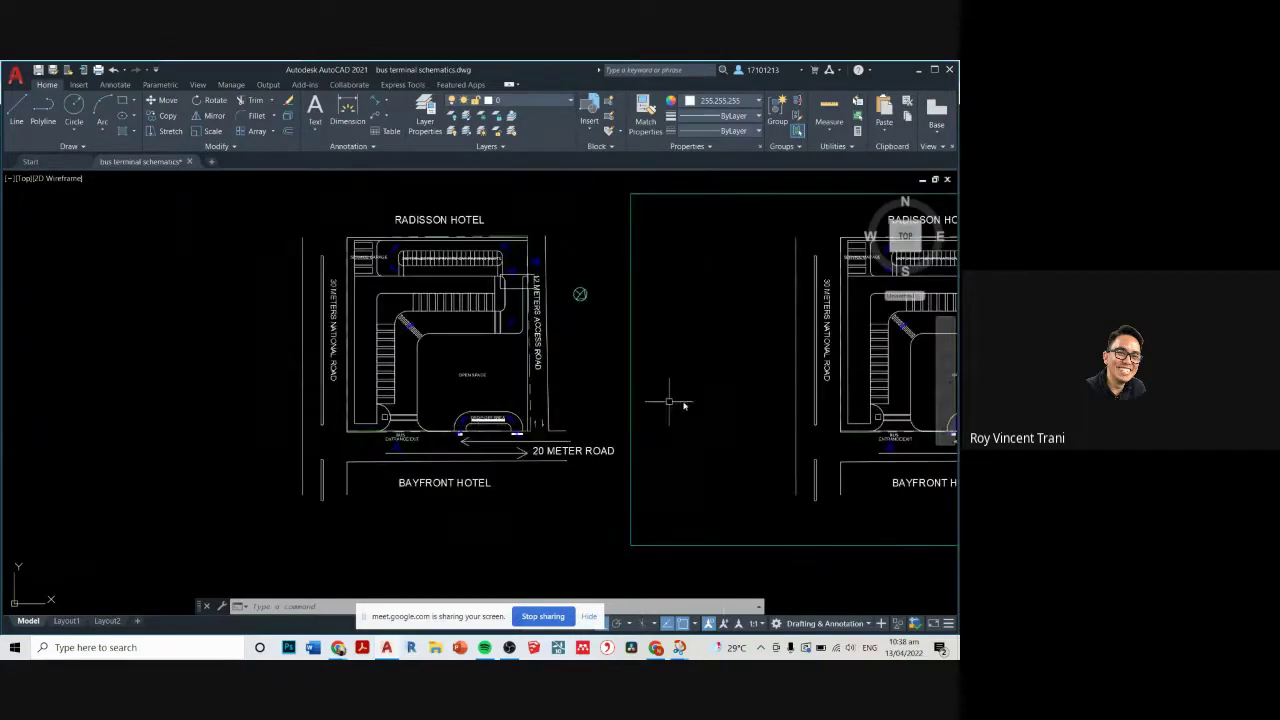
left_click_drag(700, 408, 665, 435)
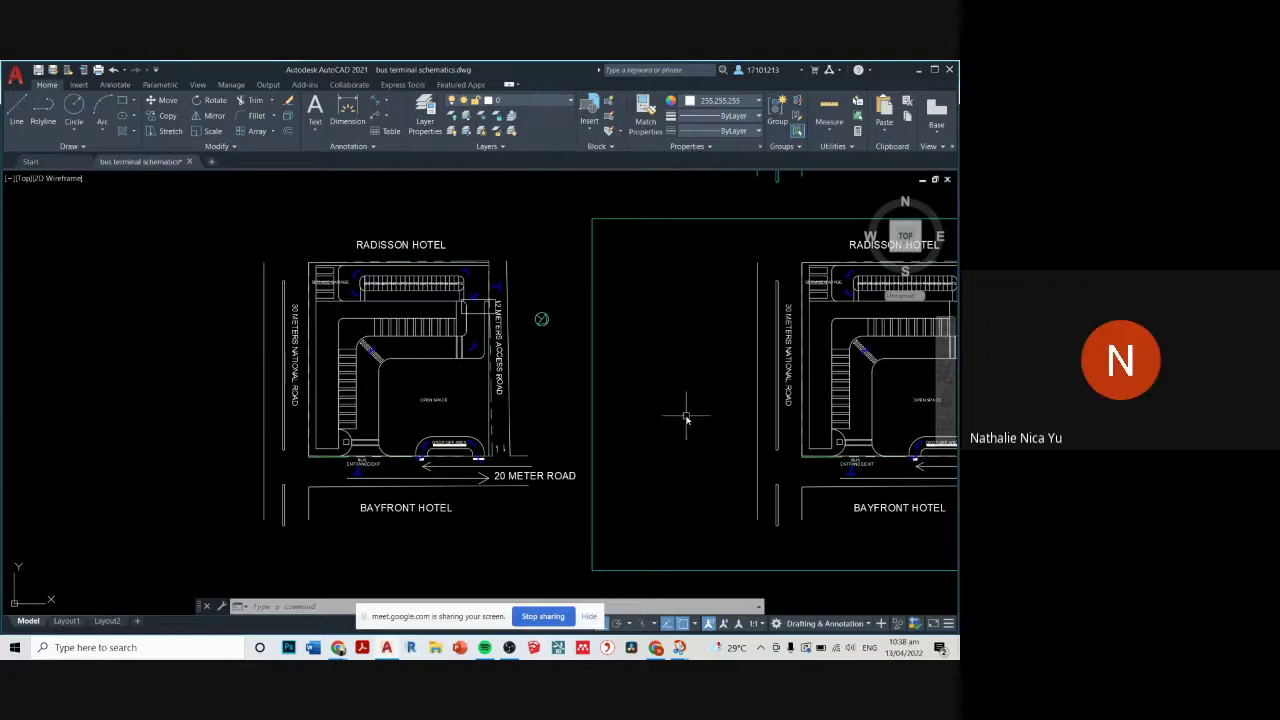
scroll(677, 428, "down", 2)
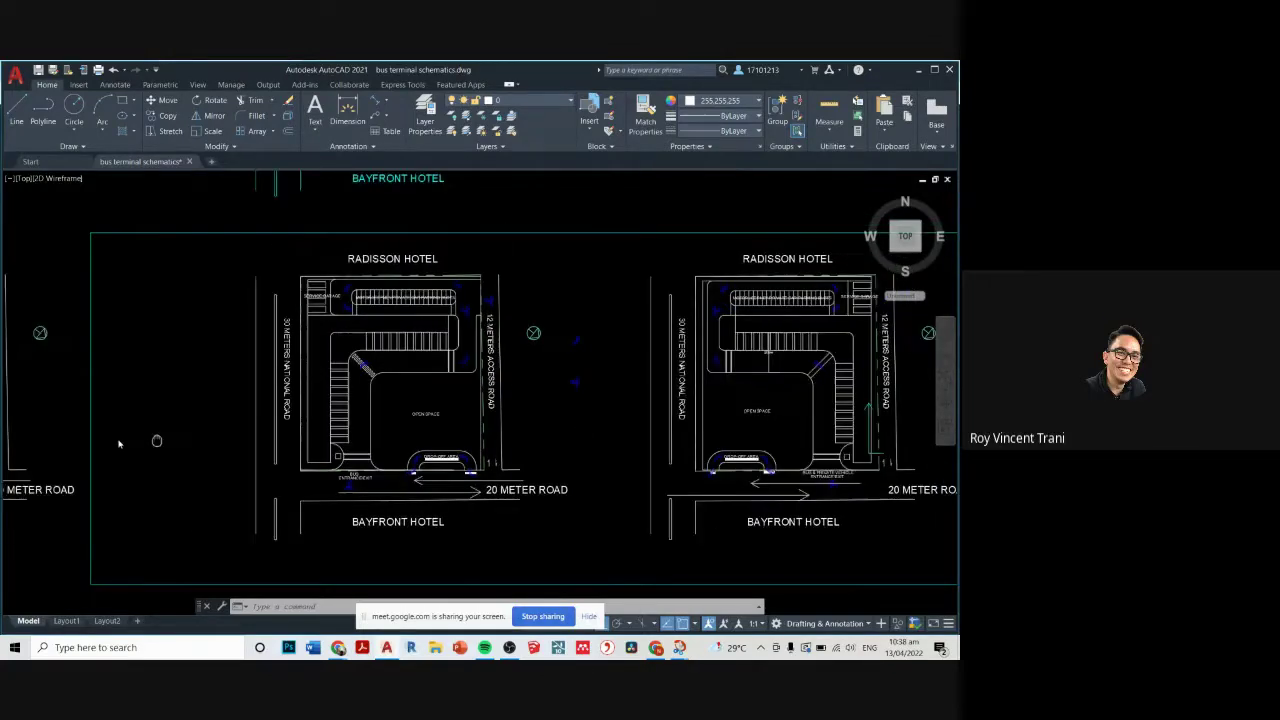
scroll(528, 400, "up", 2)
scroll(228, 408, "up", 2)
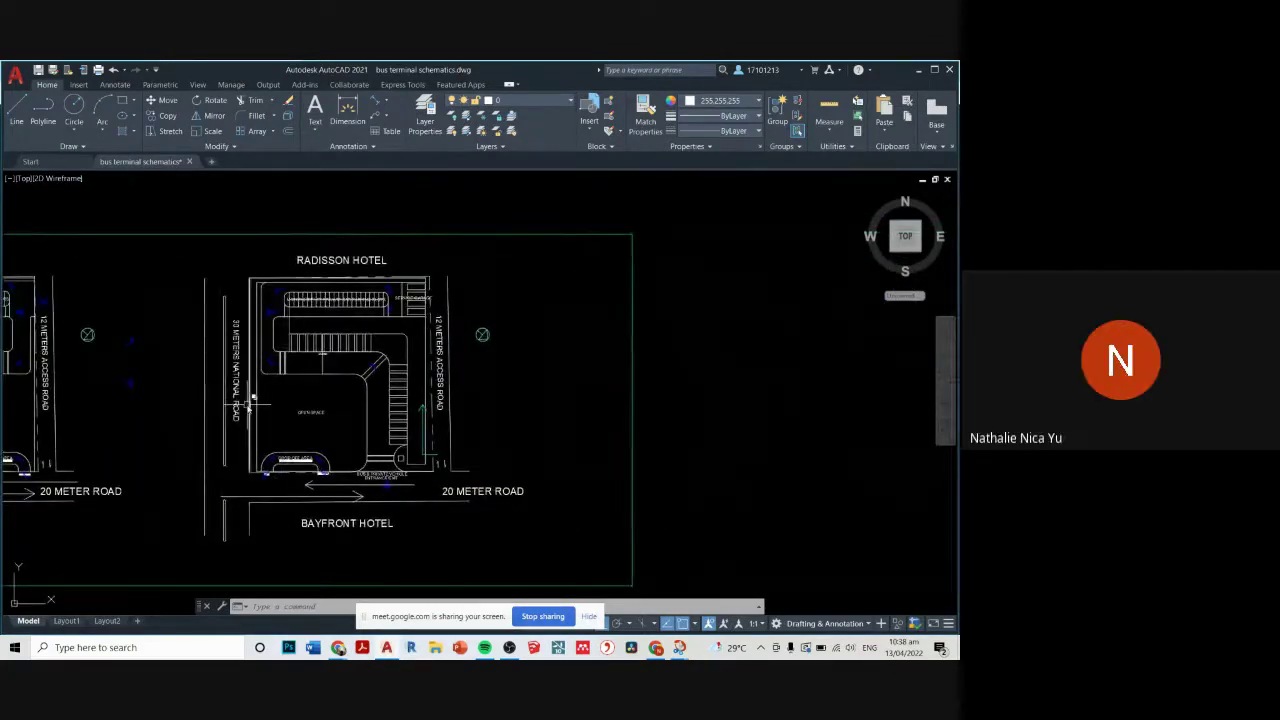
scroll(320, 400, "up", 2)
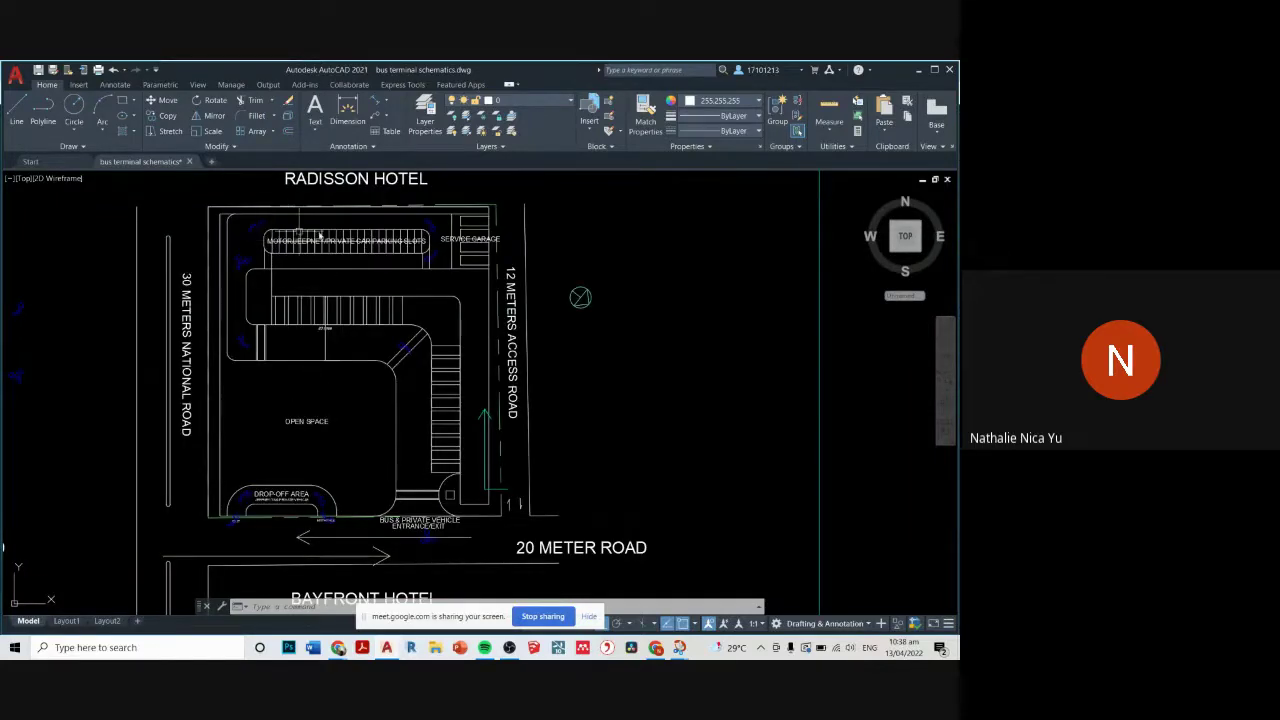
- Delete the top row of motor/jeepney/private car parking slots and its label
left_click(257, 228)
scroll(250, 224, "up", 2)
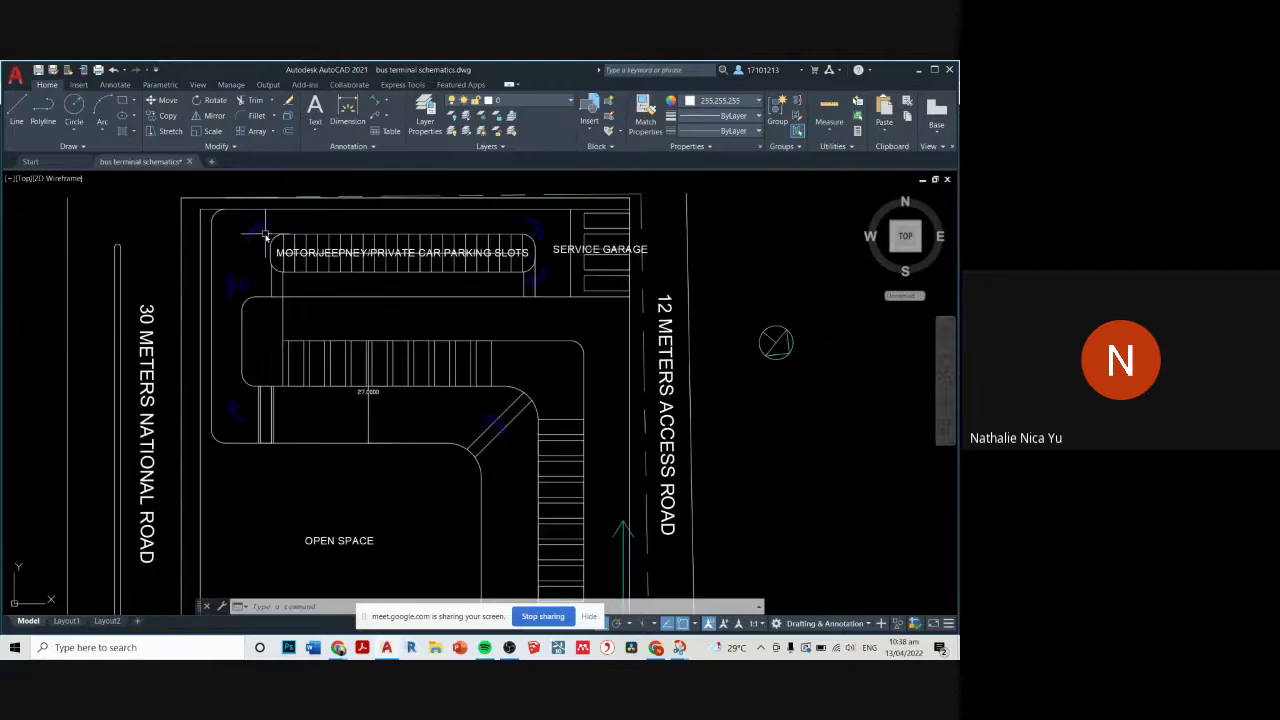
left_click(545, 288)
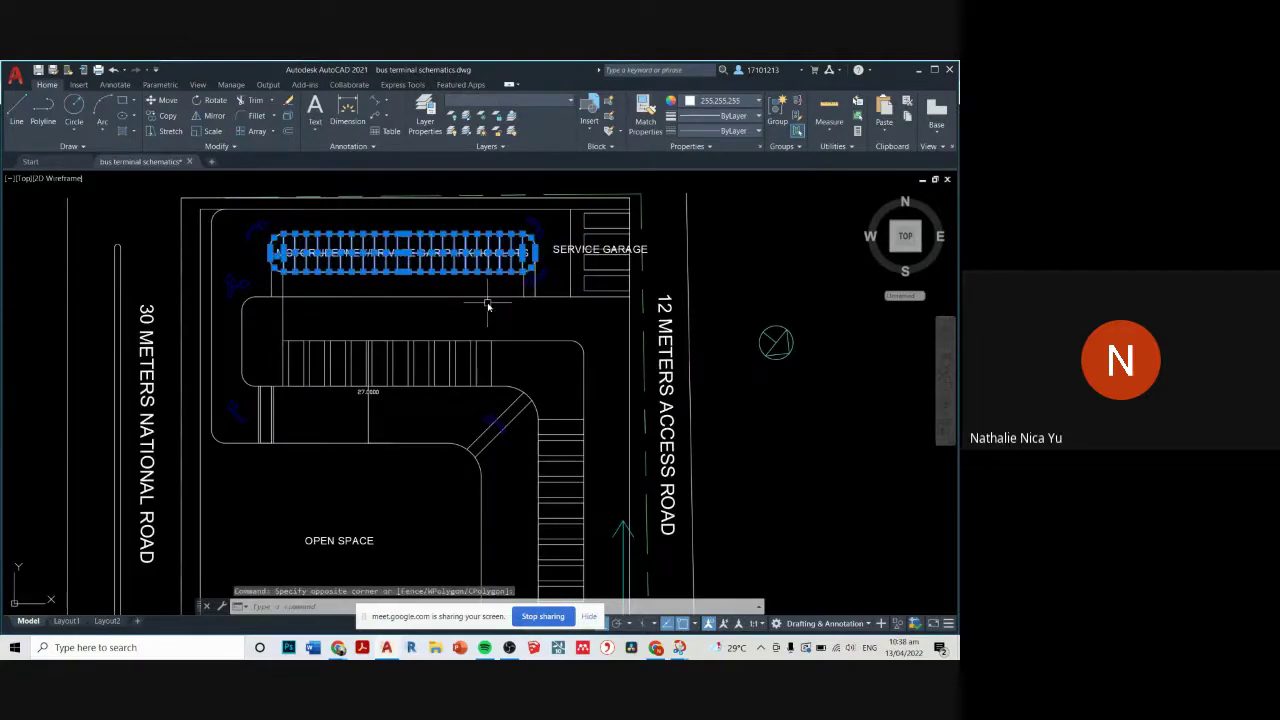
key("Delete")
scroll(429, 357, "down", 1)
scroll(401, 323, "down", 1)
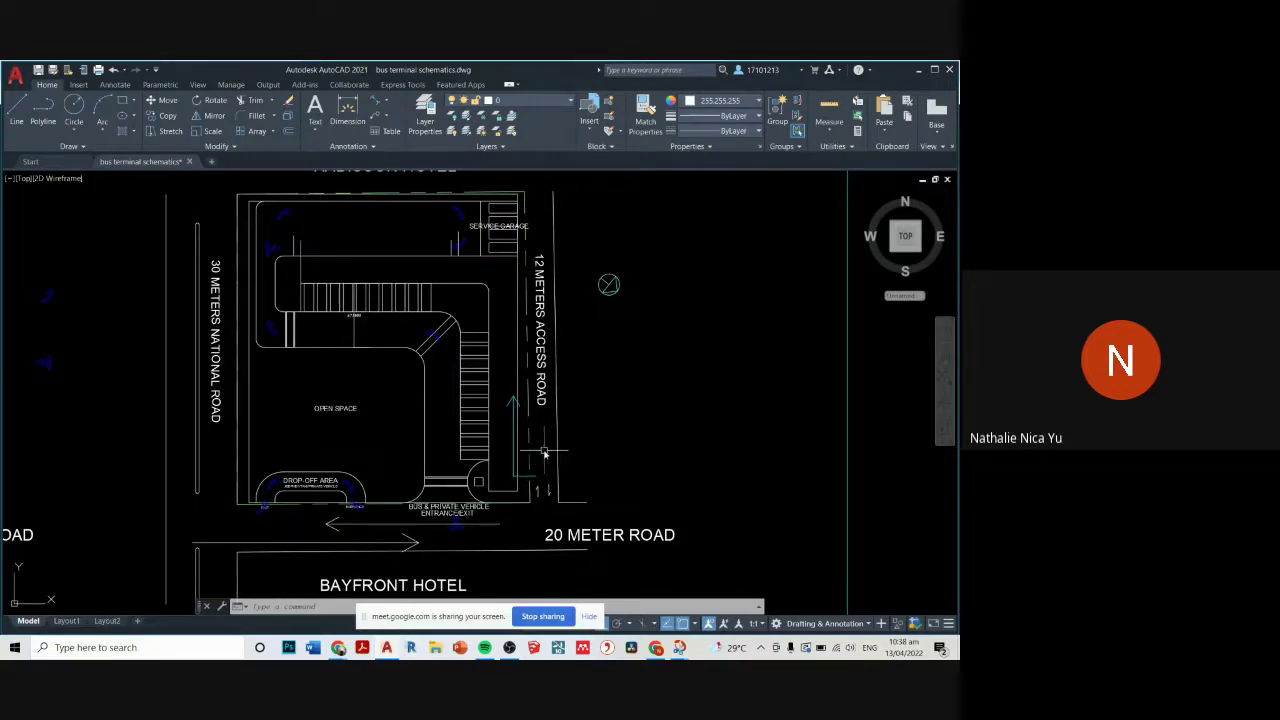
scroll(540, 452, "up", 2)
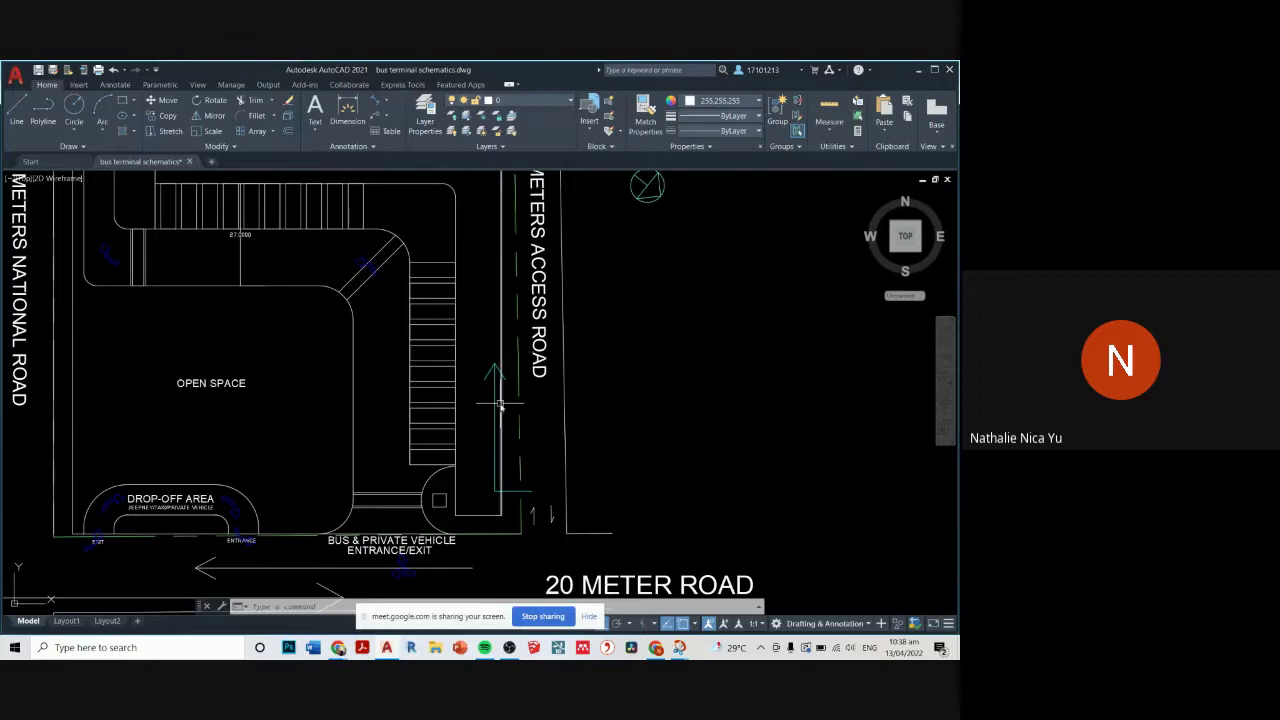
scroll(537, 262, "down", 2)
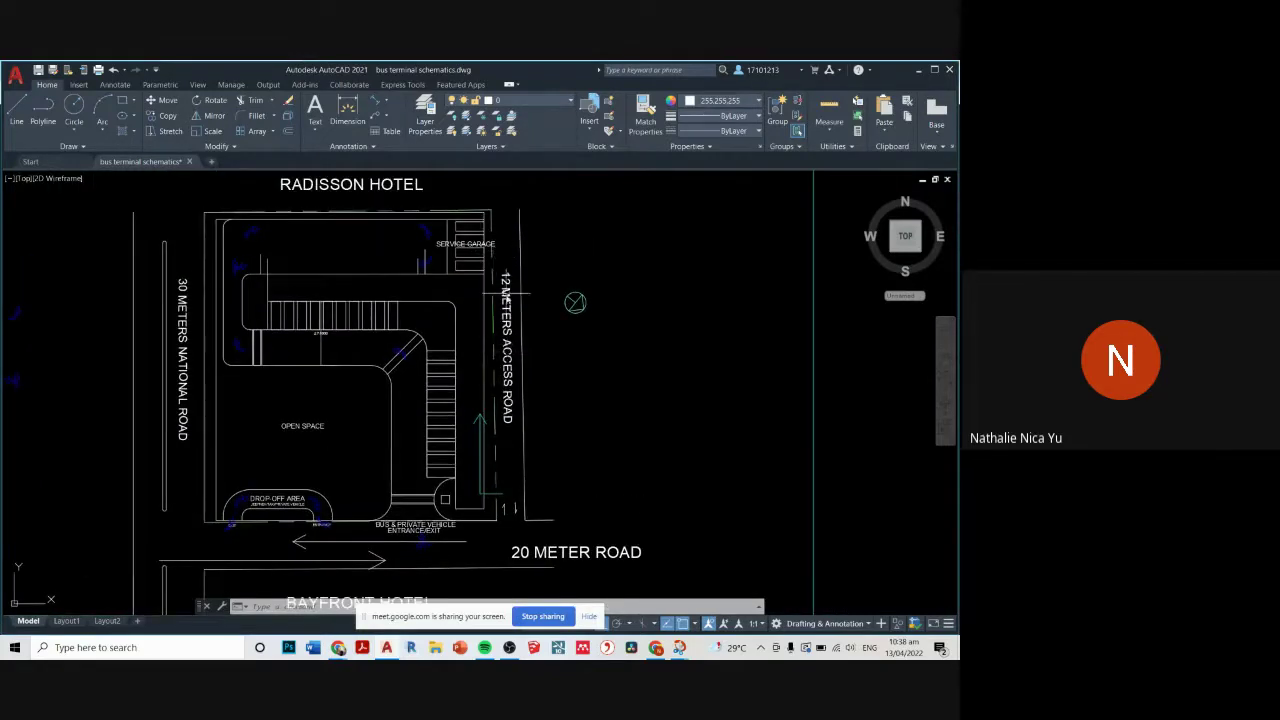
- Draw a multi-segment line beside the service garage, ending with an Ortho-off diagonal
type("l")
key("Return")
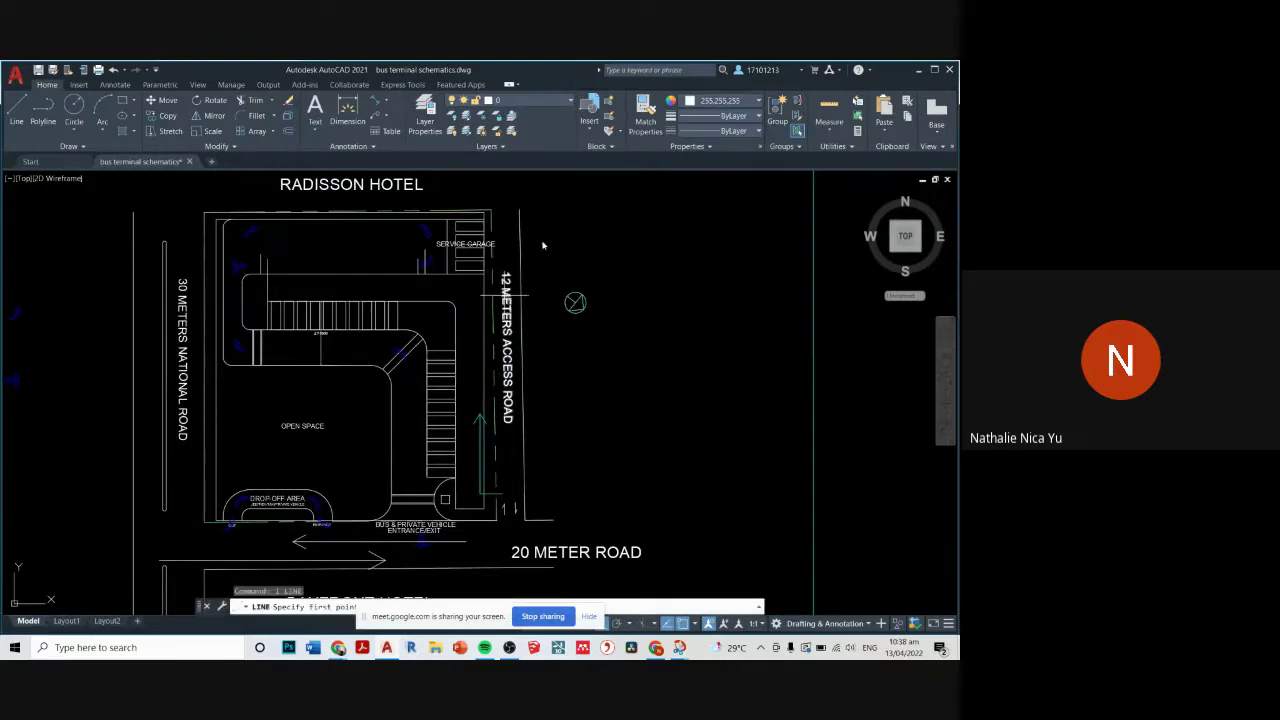
left_click(543, 250)
left_click(501, 259)
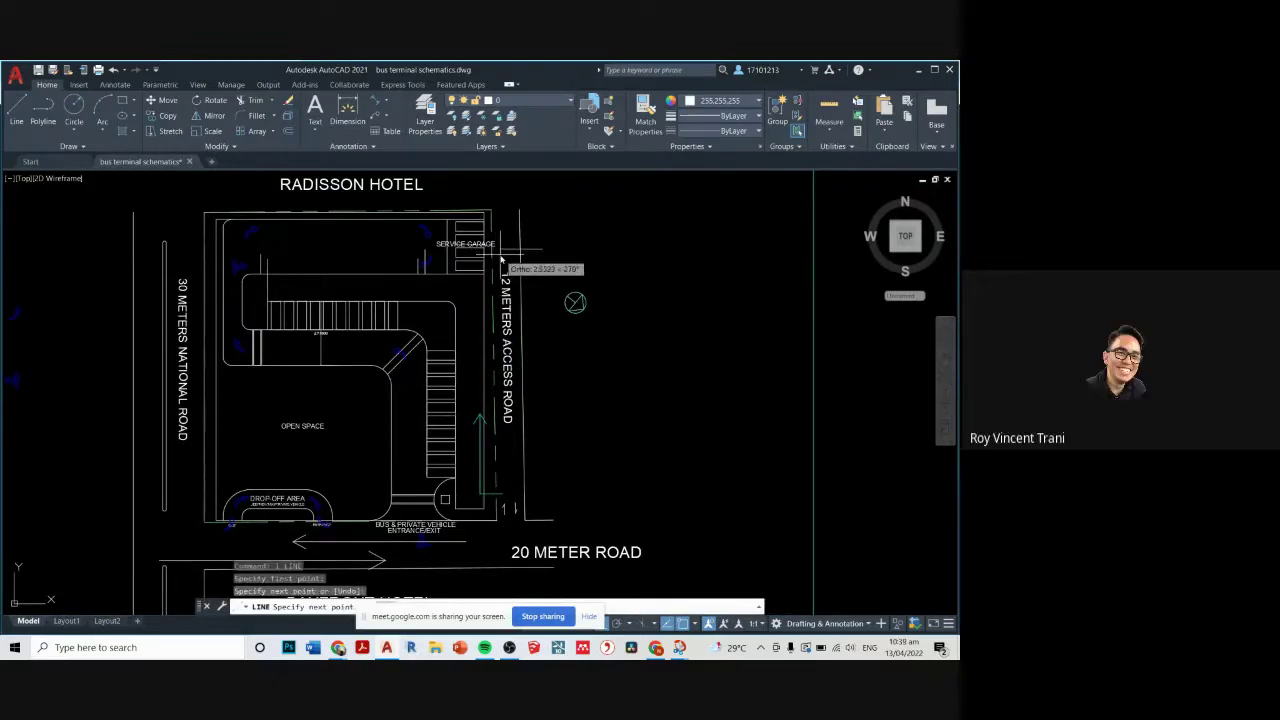
left_click(467, 300)
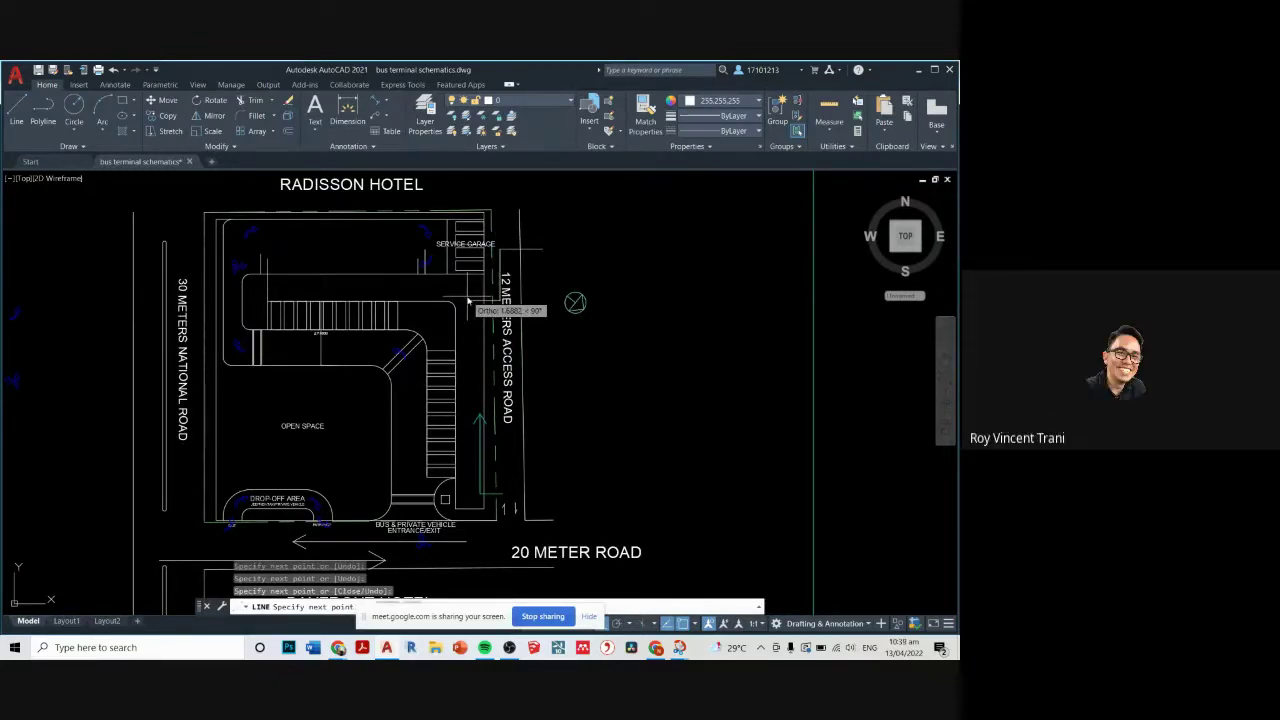
scroll(467, 300, "up", 2)
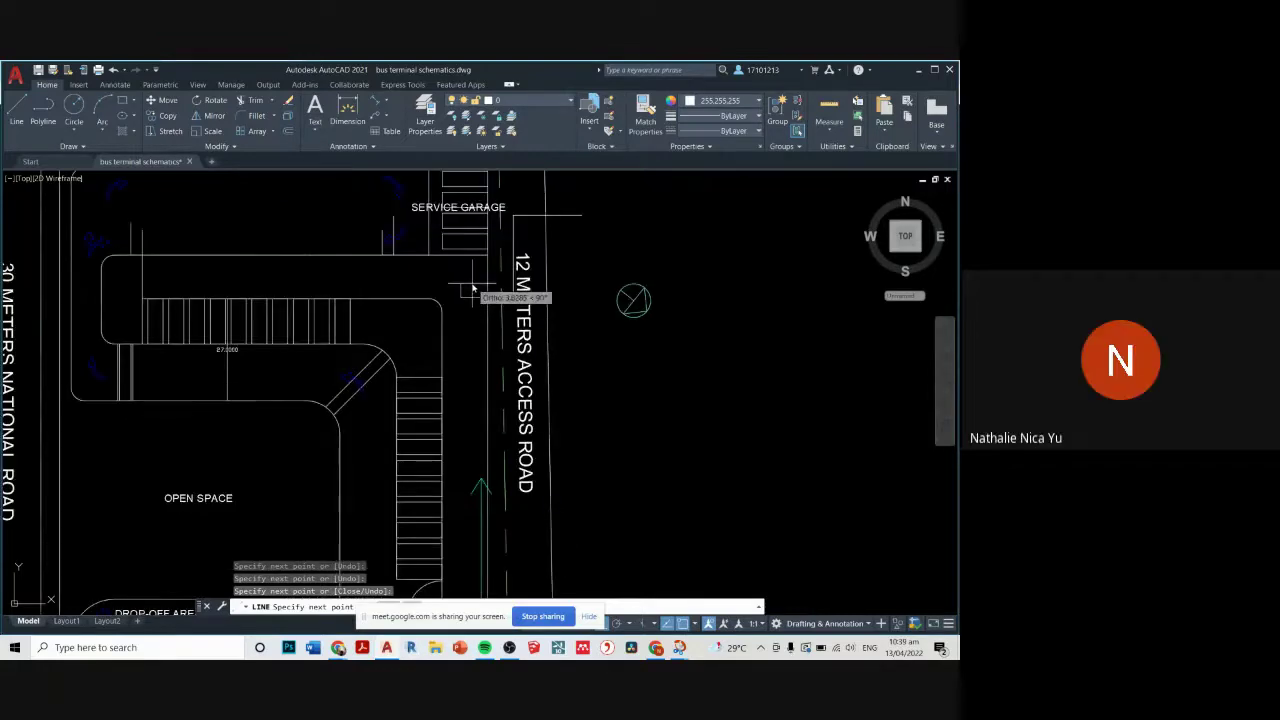
key("F8")
left_click(478, 287)
key("Escape")
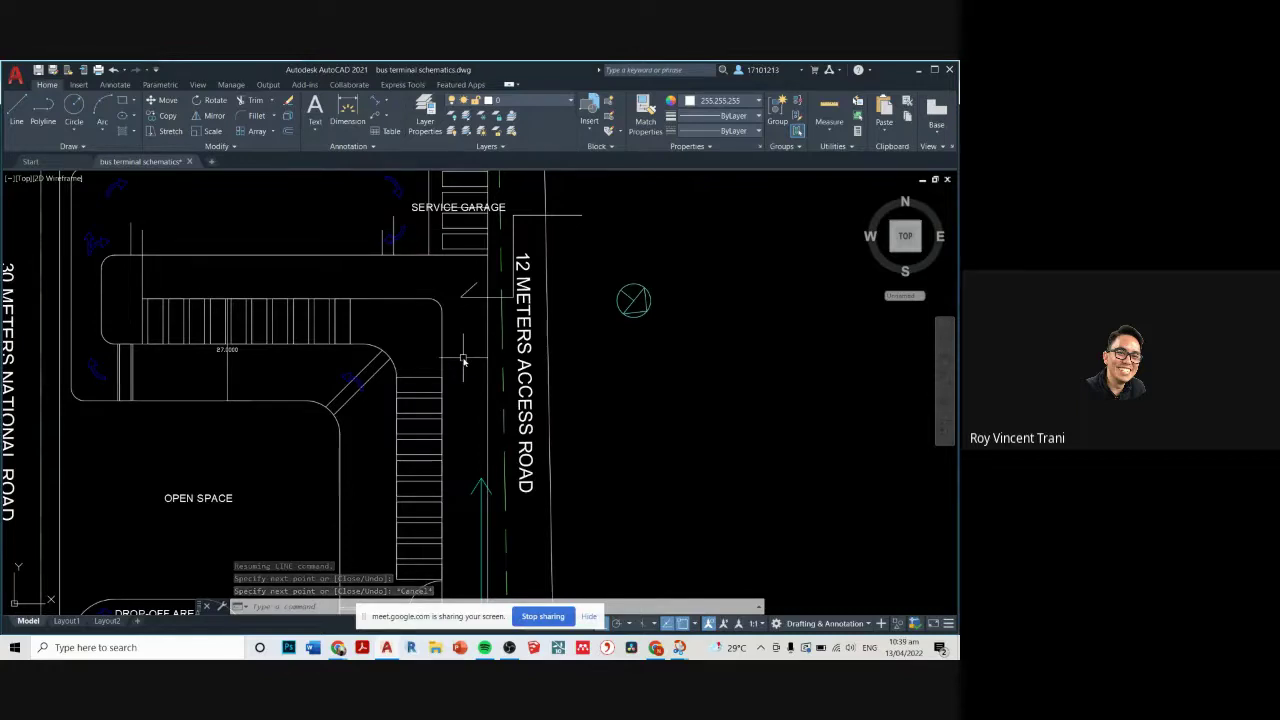
- Pan and zoom toward the Bayfront Hotel side of the plan
scroll(463, 360, "down", 2)
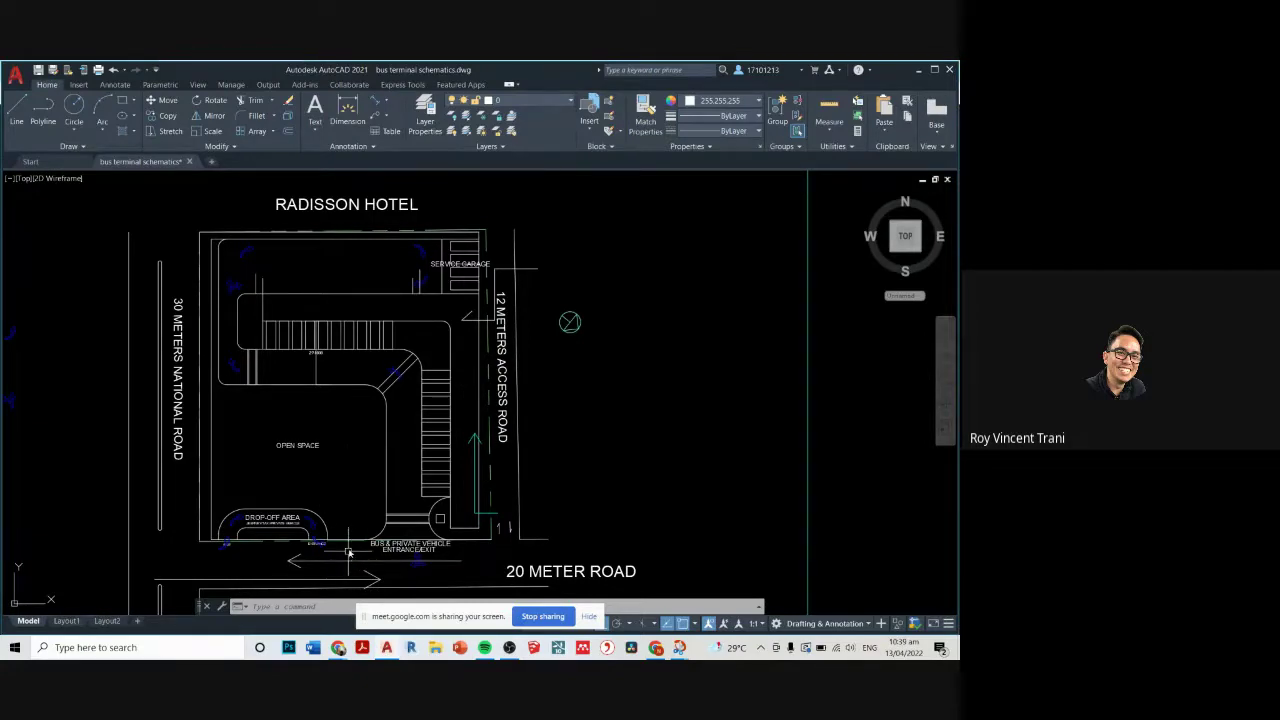
left_click_drag(351, 497, 357, 463)
scroll(385, 511, "up", 2)
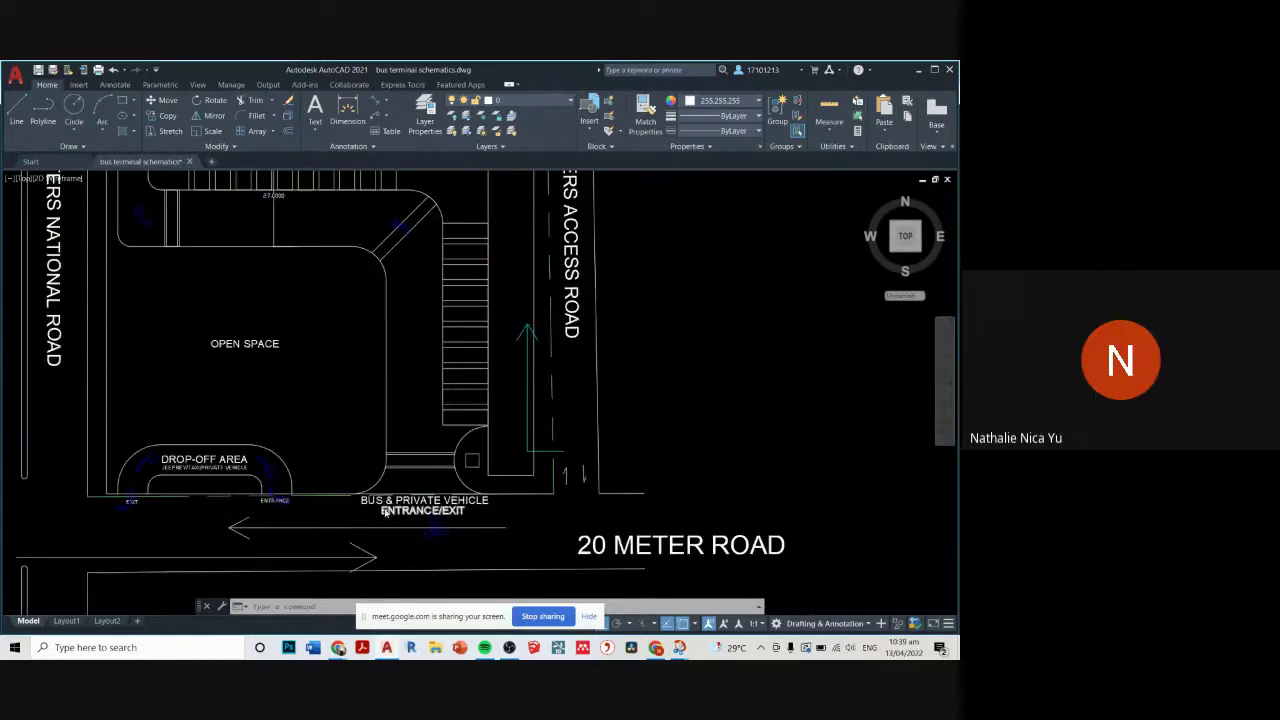
scroll(385, 511, "up", 2)
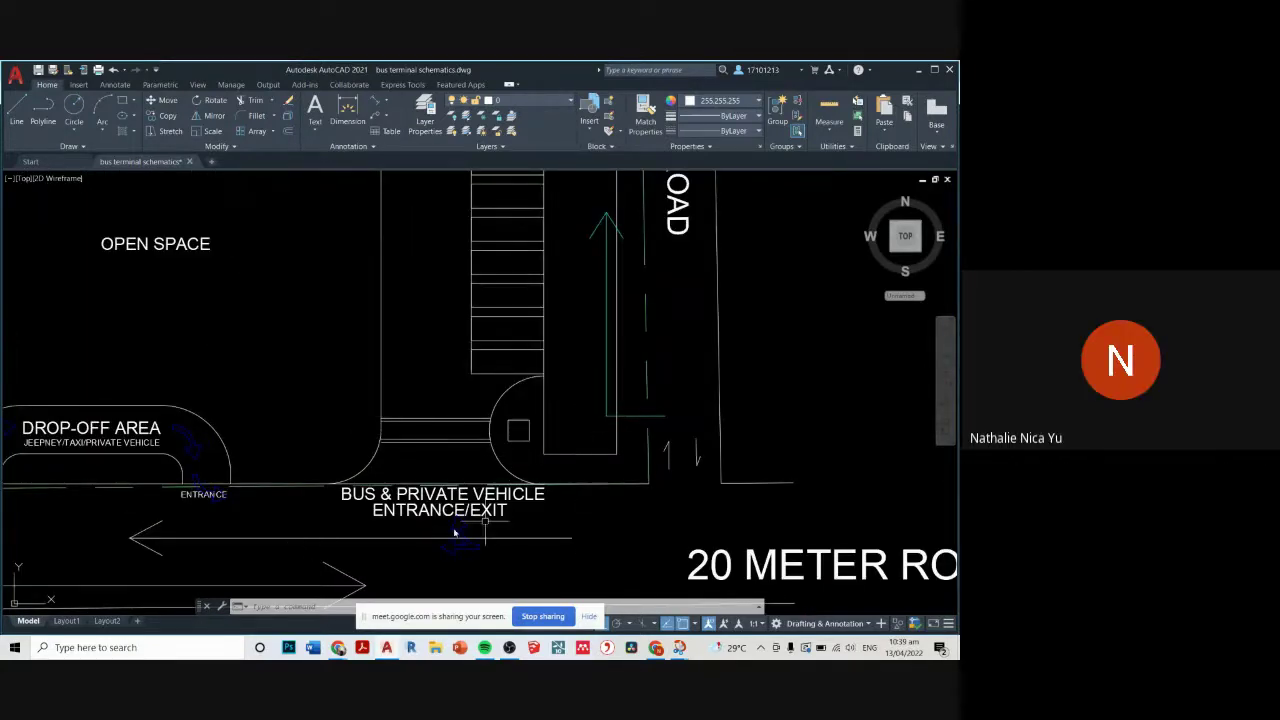
scroll(470, 462, "down", 2)
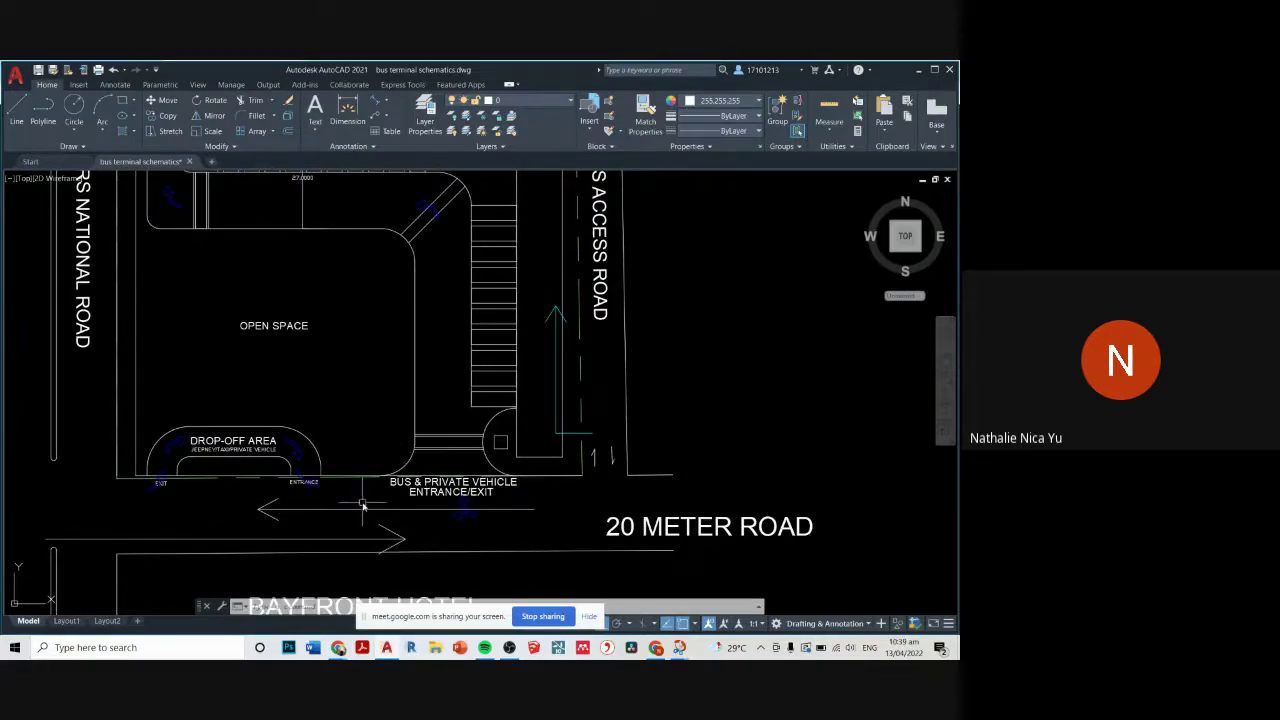
scroll(390, 490, "down", 2)
scroll(378, 451, "down", 2)
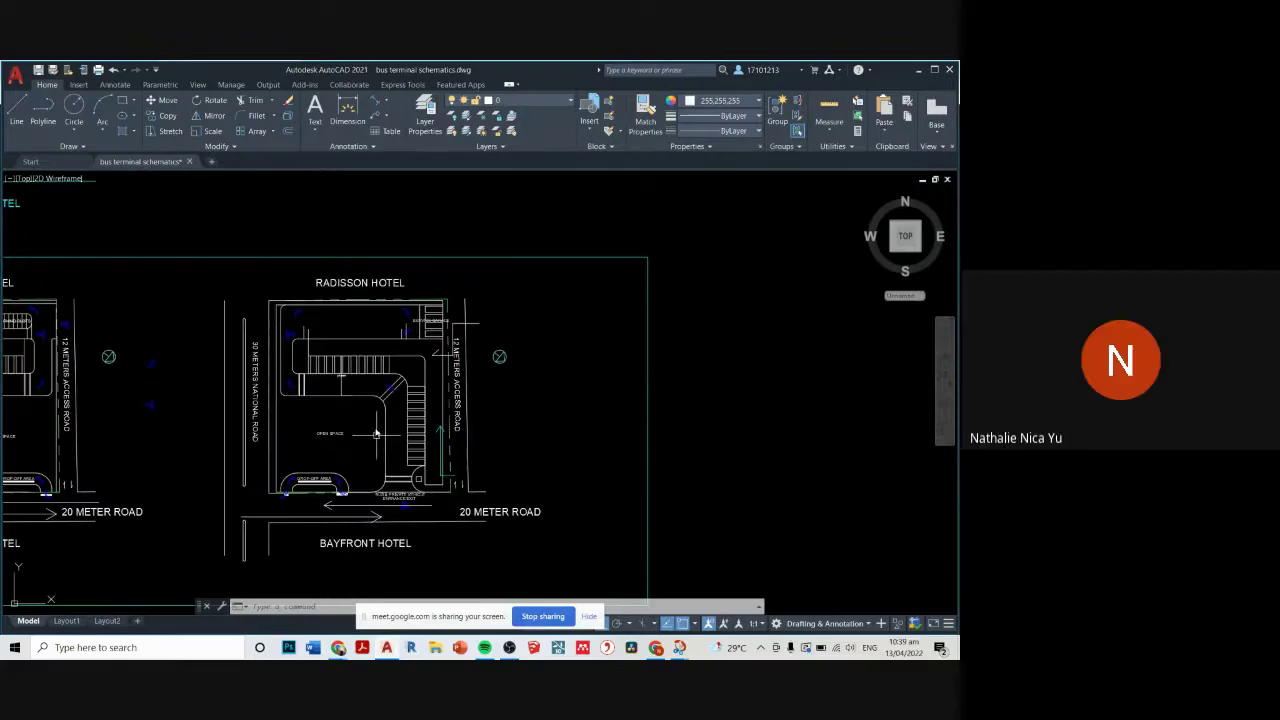
- Select the parking block and start a move, then cancel leaving it in place
scroll(361, 335, "up", 4)
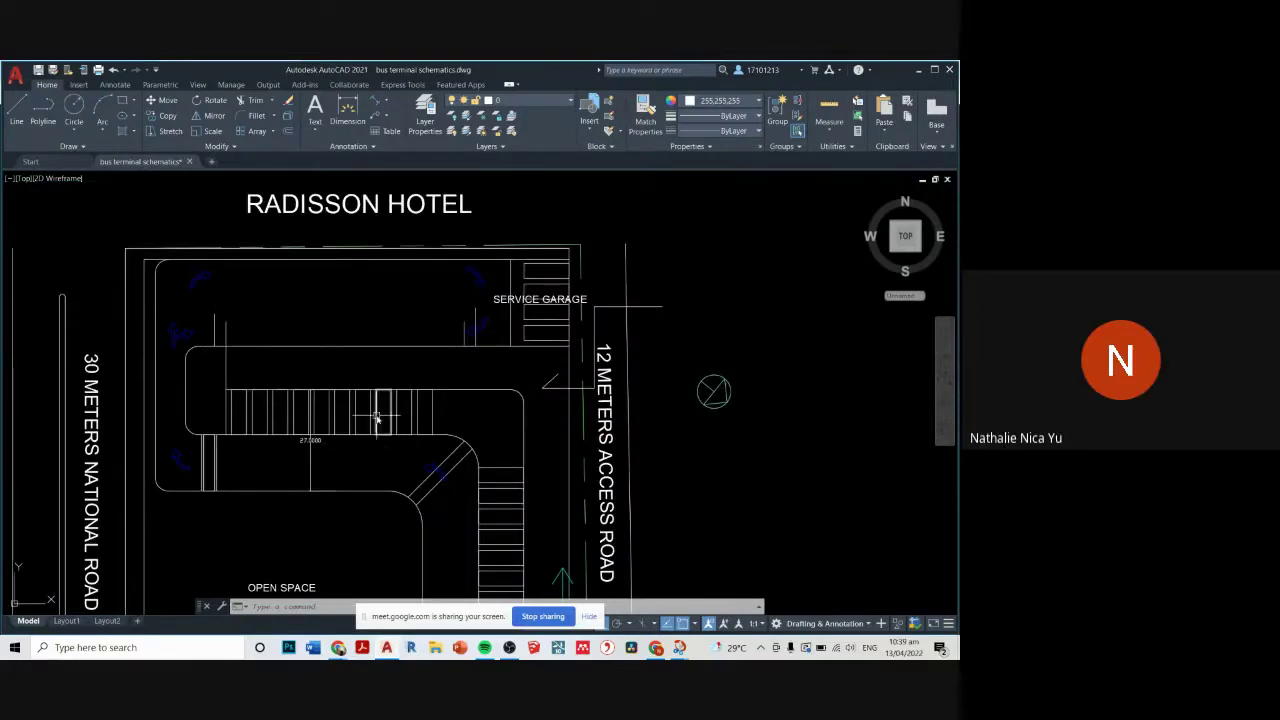
left_click(168, 300)
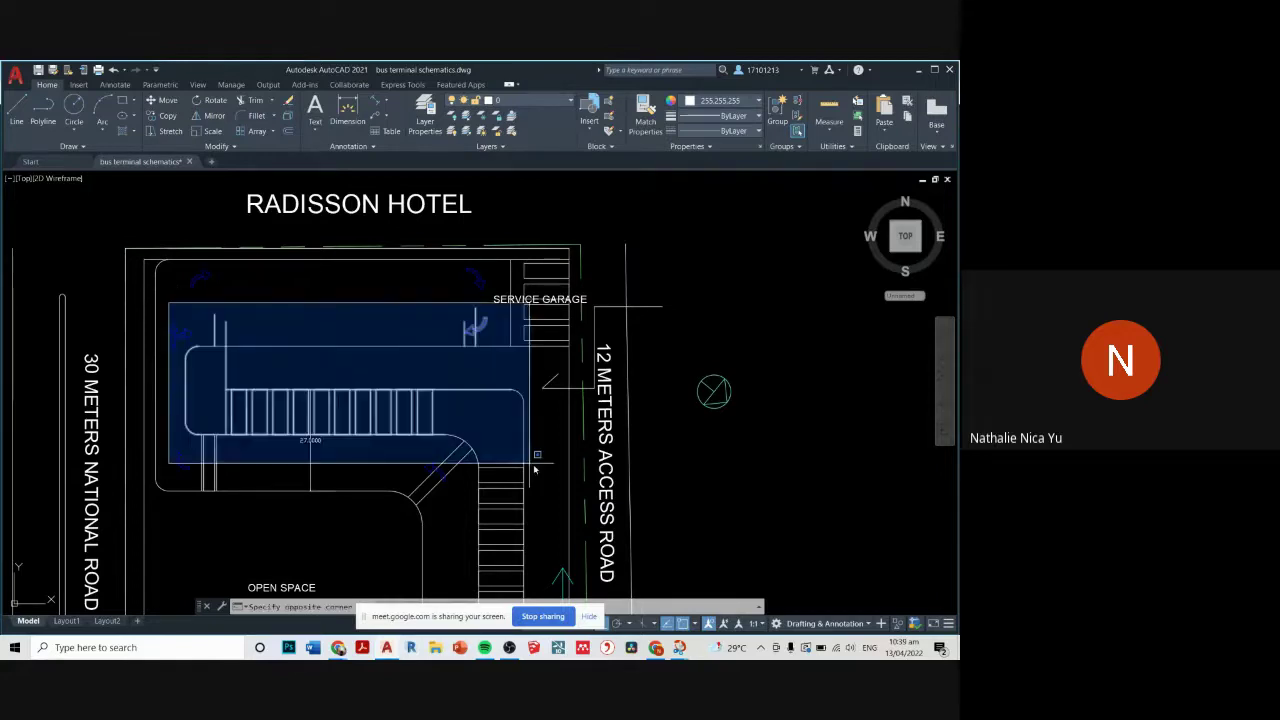
left_click(668, 466)
type("m")
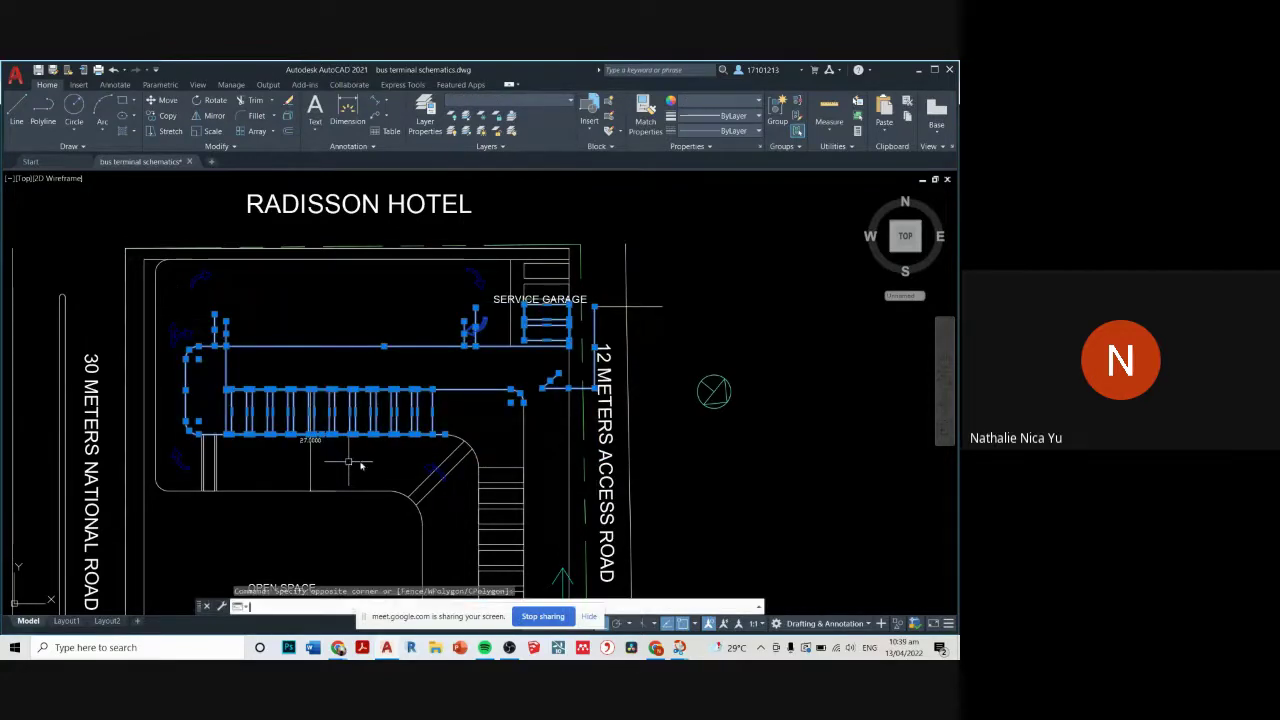
key("Return")
left_click(368, 460)
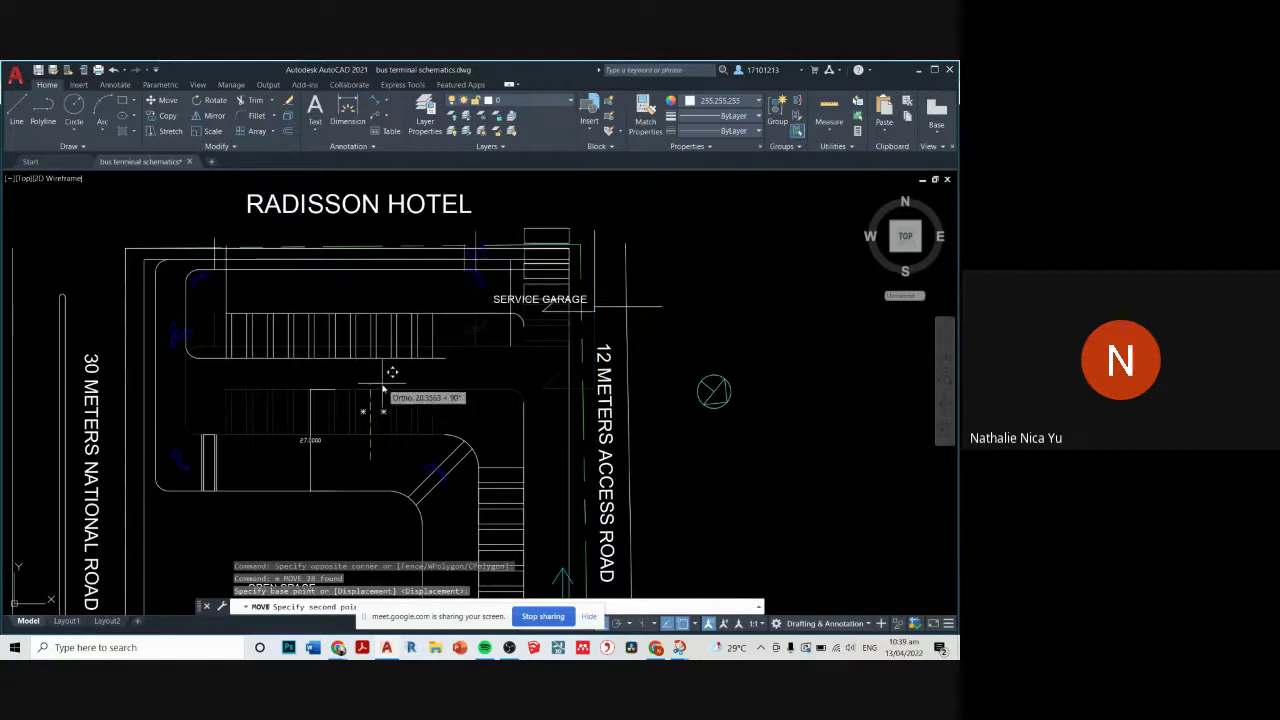
key("Escape")
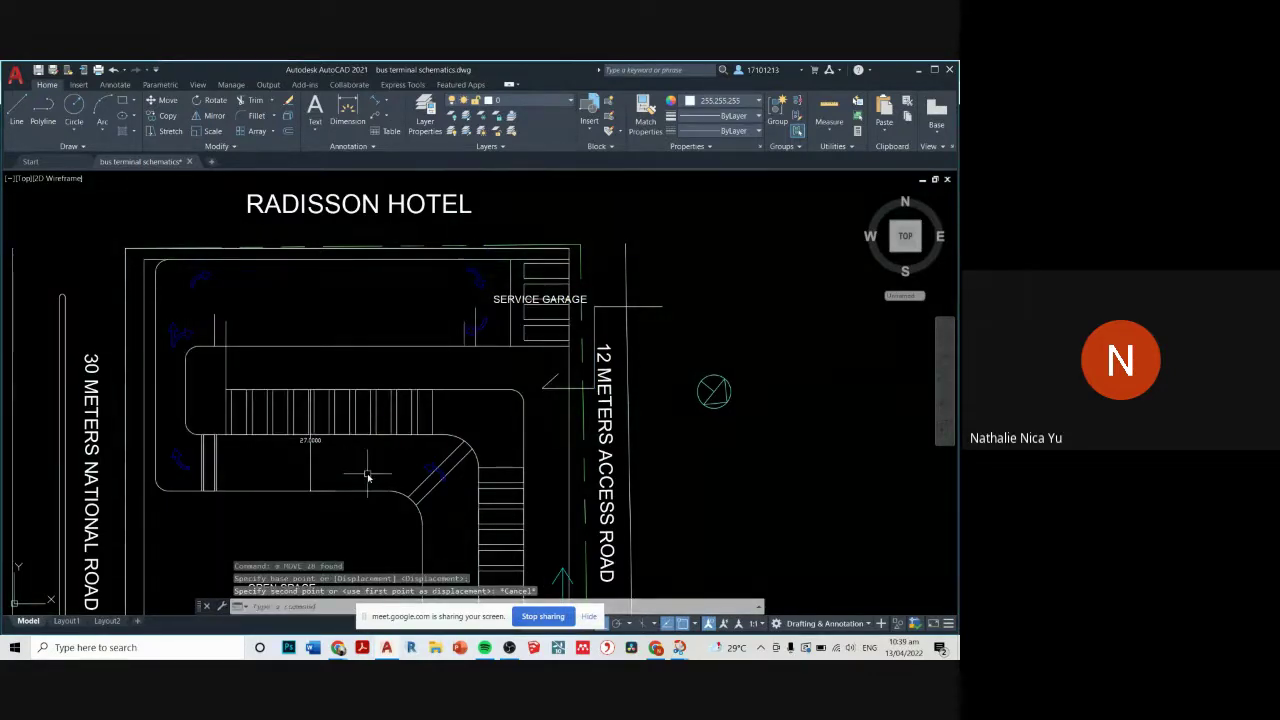
- Zoom out and pan until both Radisson Hotel layouts show side by side
scroll(370, 470, "down", 4)
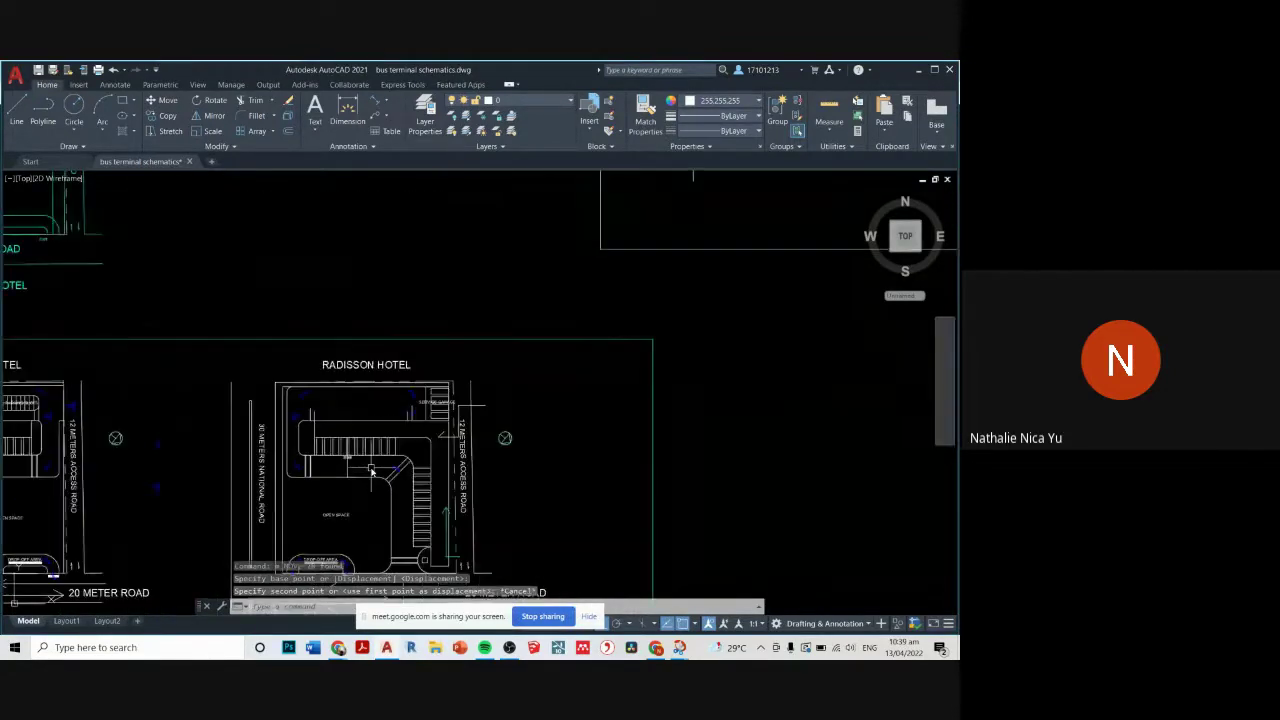
left_click_drag(371, 394, 407, 388)
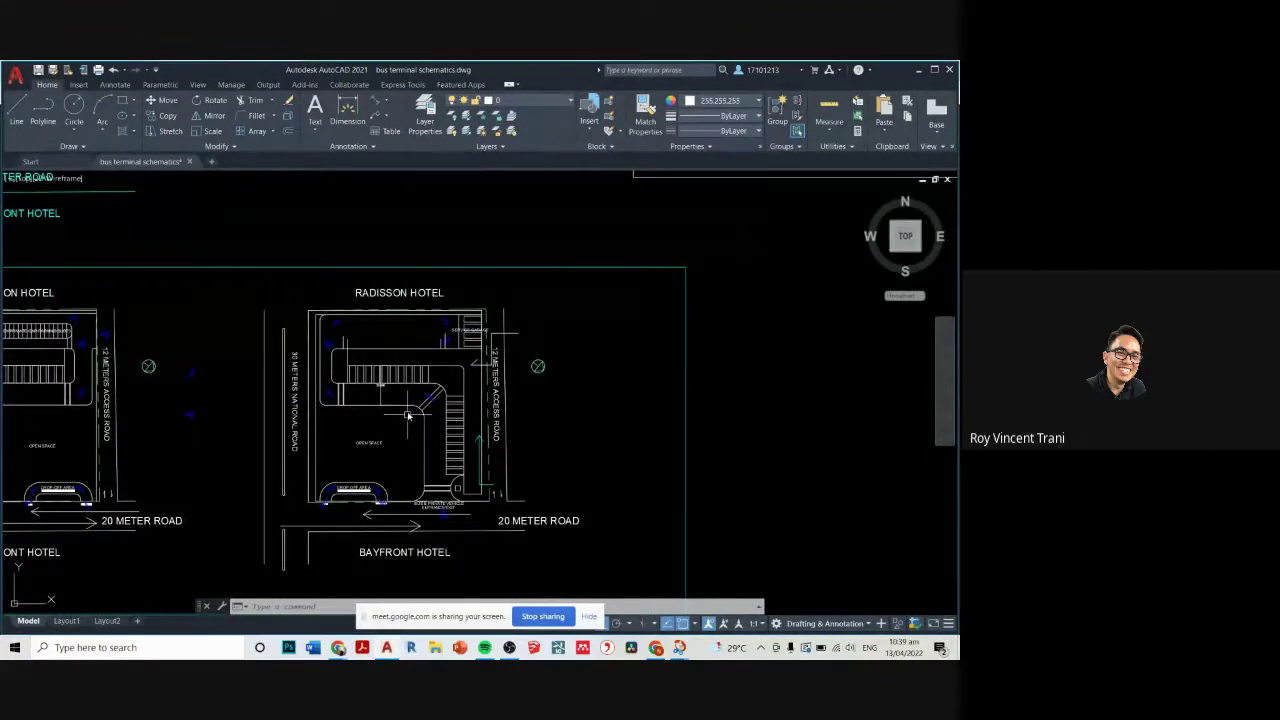
scroll(407, 414, "up", 4)
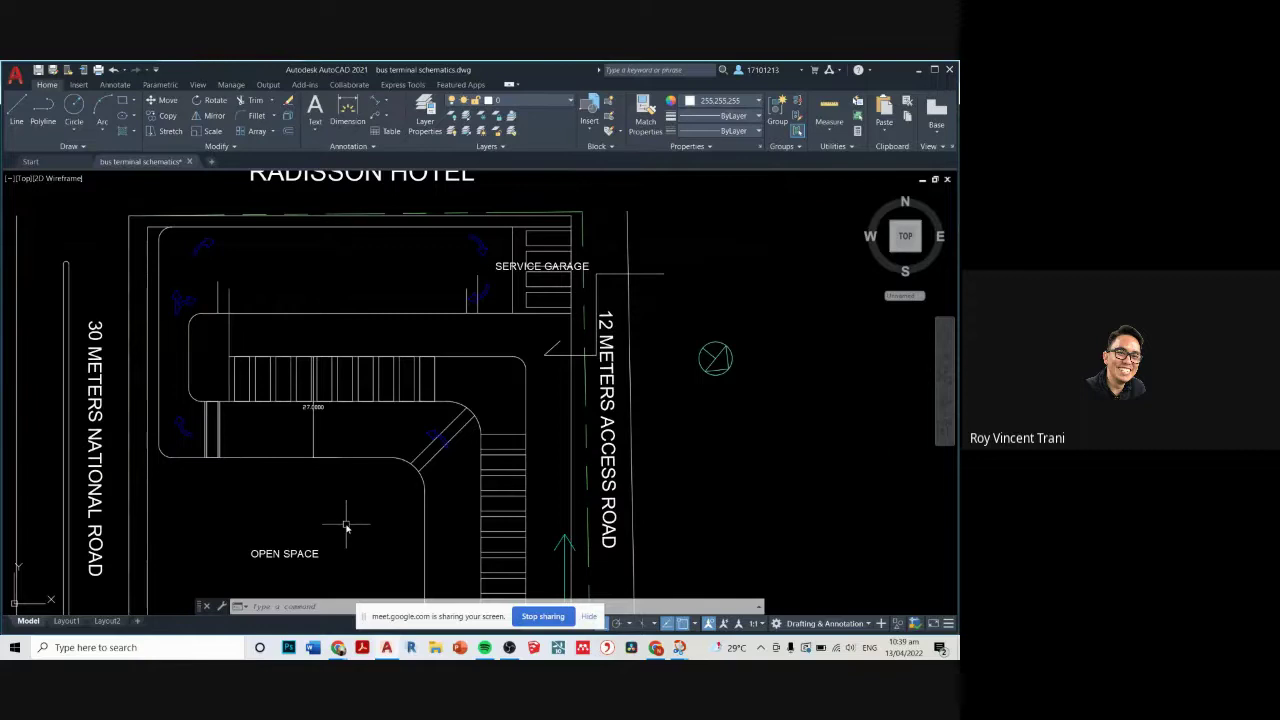
scroll(346, 527, "down", 5)
scroll(349, 520, "down", 3)
left_click_drag(349, 520, 429, 376)
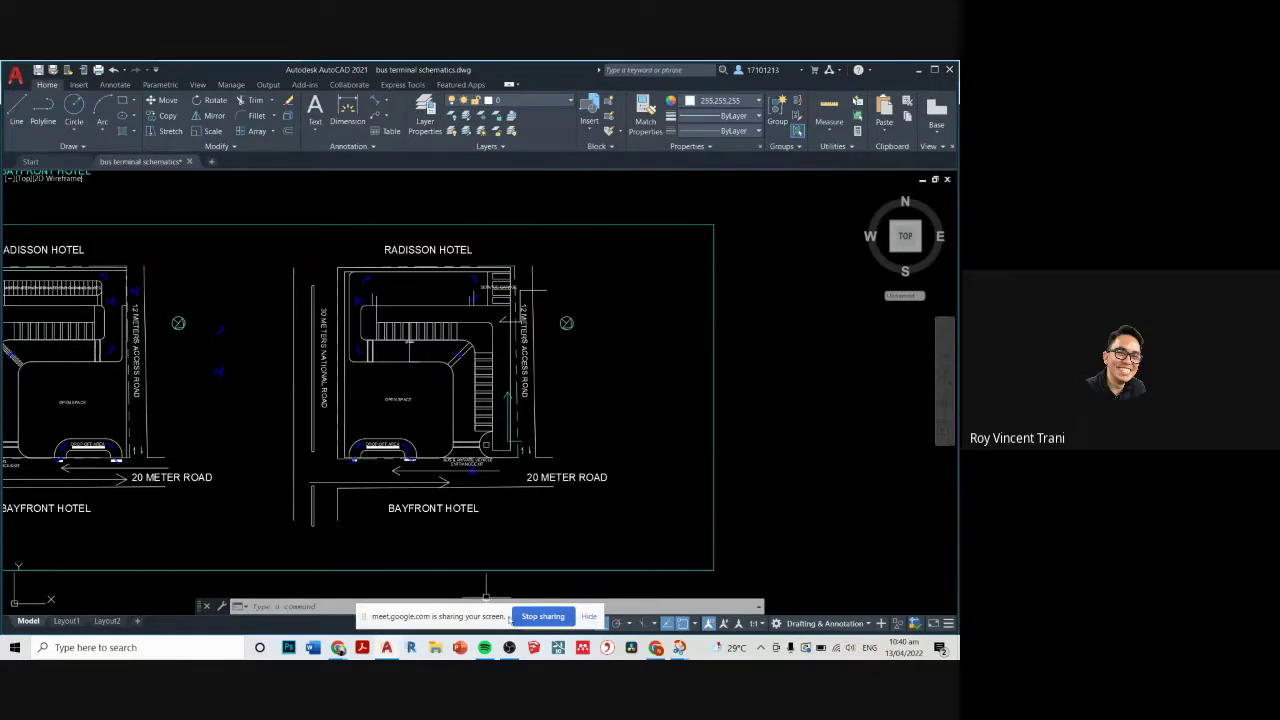
- Dismiss the recording window and stop sharing the AutoCAD drawing
left_click(509, 647)
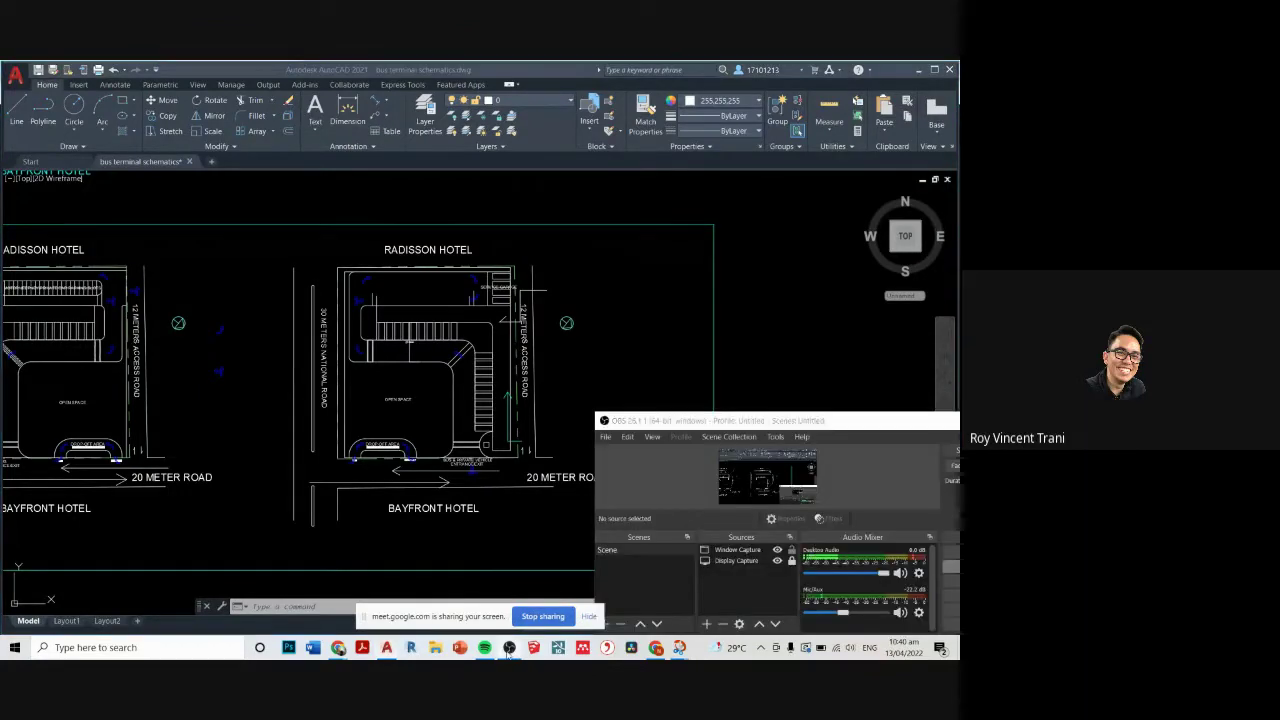
left_click(509, 647)
left_click(524, 617)
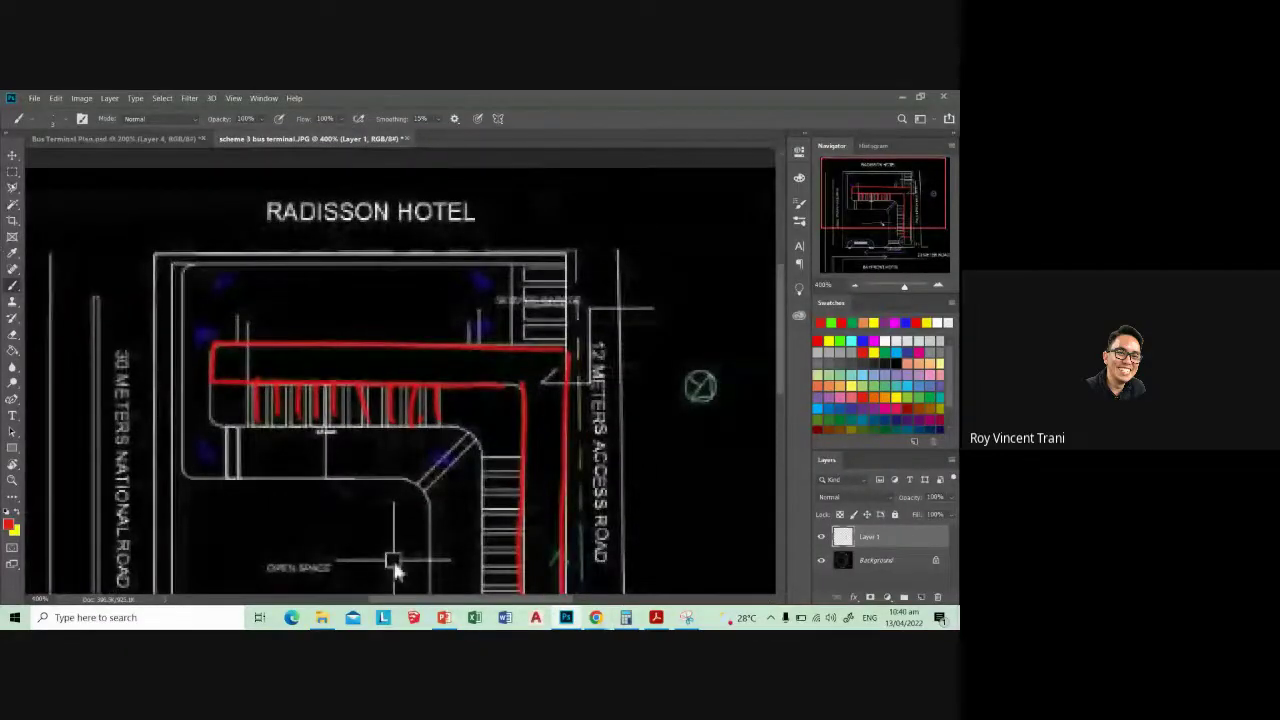
- Nudge the selected red comb-shaped strokes up onto the top driveway
key("m")
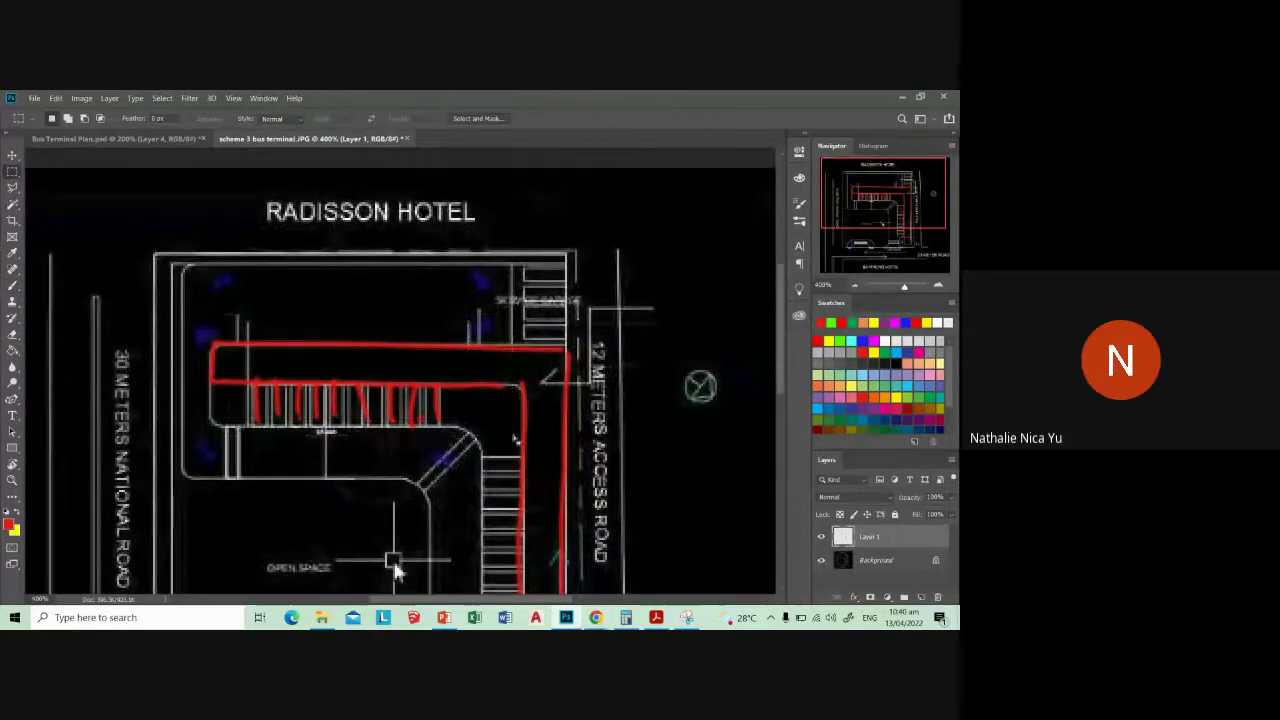
key("v")
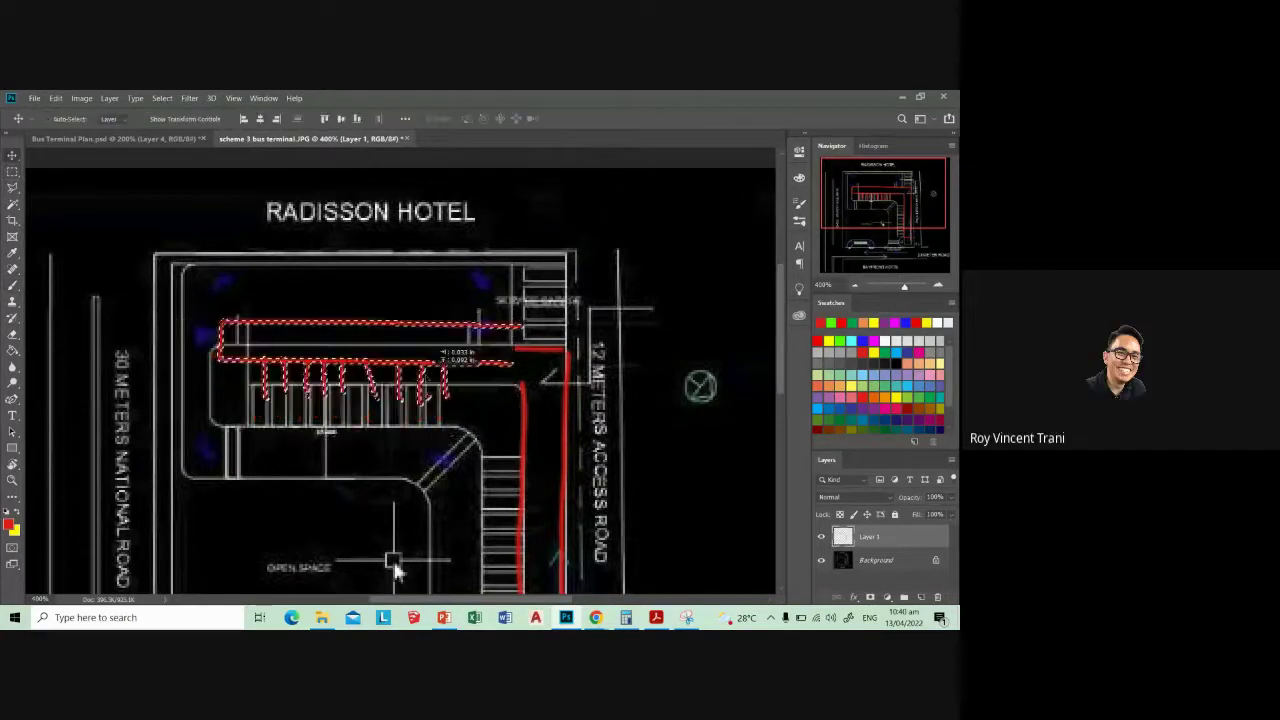
key("Up")
key("Up")
key("Up")
key("Up")
key("Up")
key("Up")
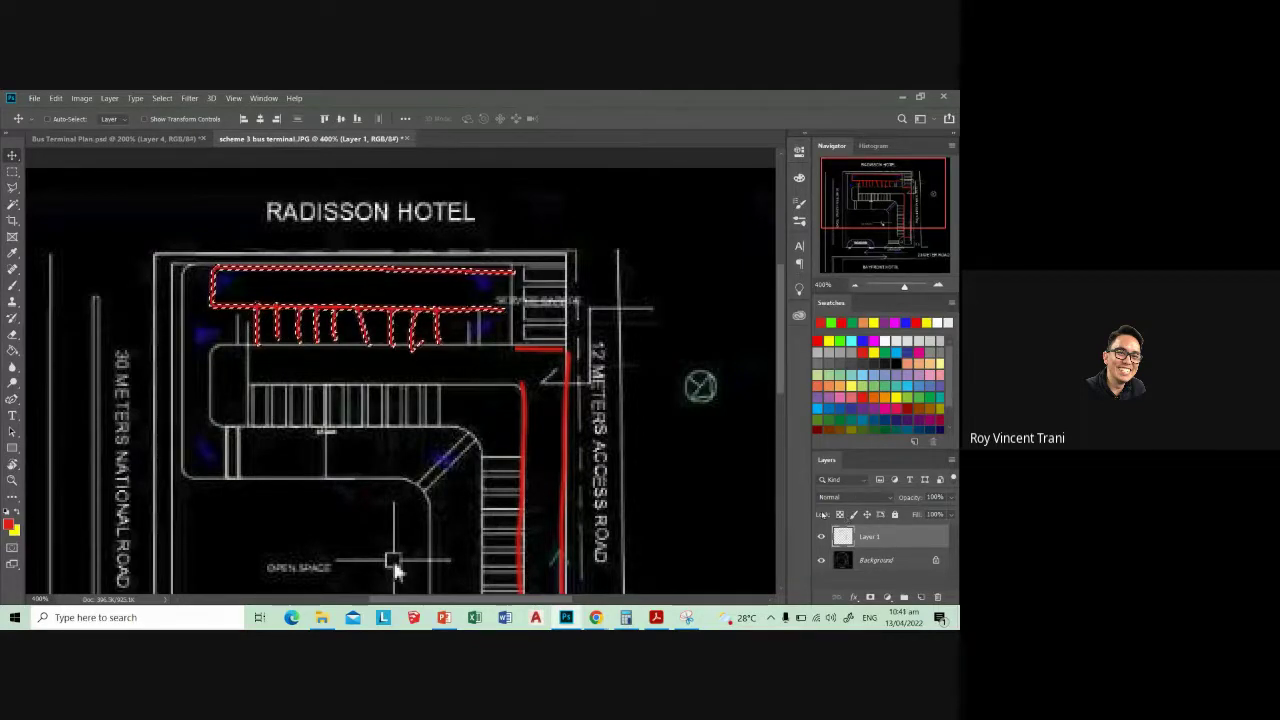
- Add a new empty Layer 2 and deselect the red strokes
key("ctrl+shift+n")
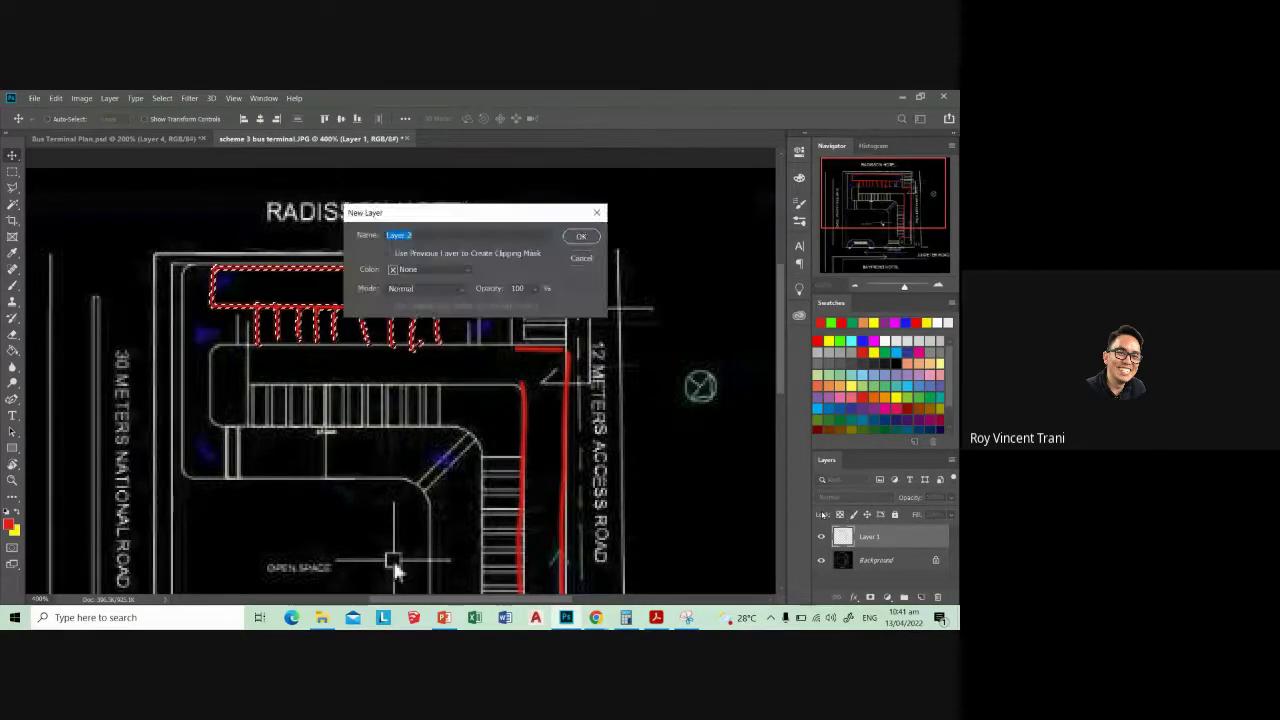
key("Return")
key("ctrl+d")
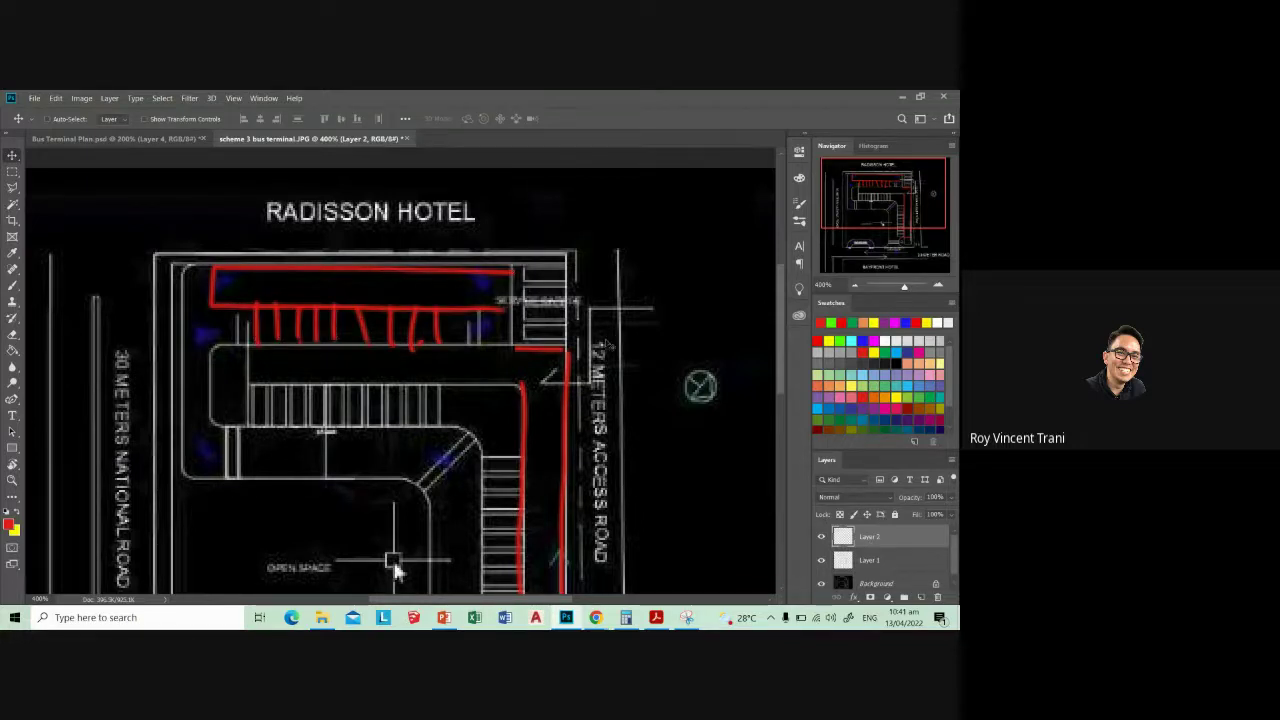
- On new Layer 3, paint red paths along the middle driveway, corner and ramps
key("ctrl+shift+n")
key("Return")
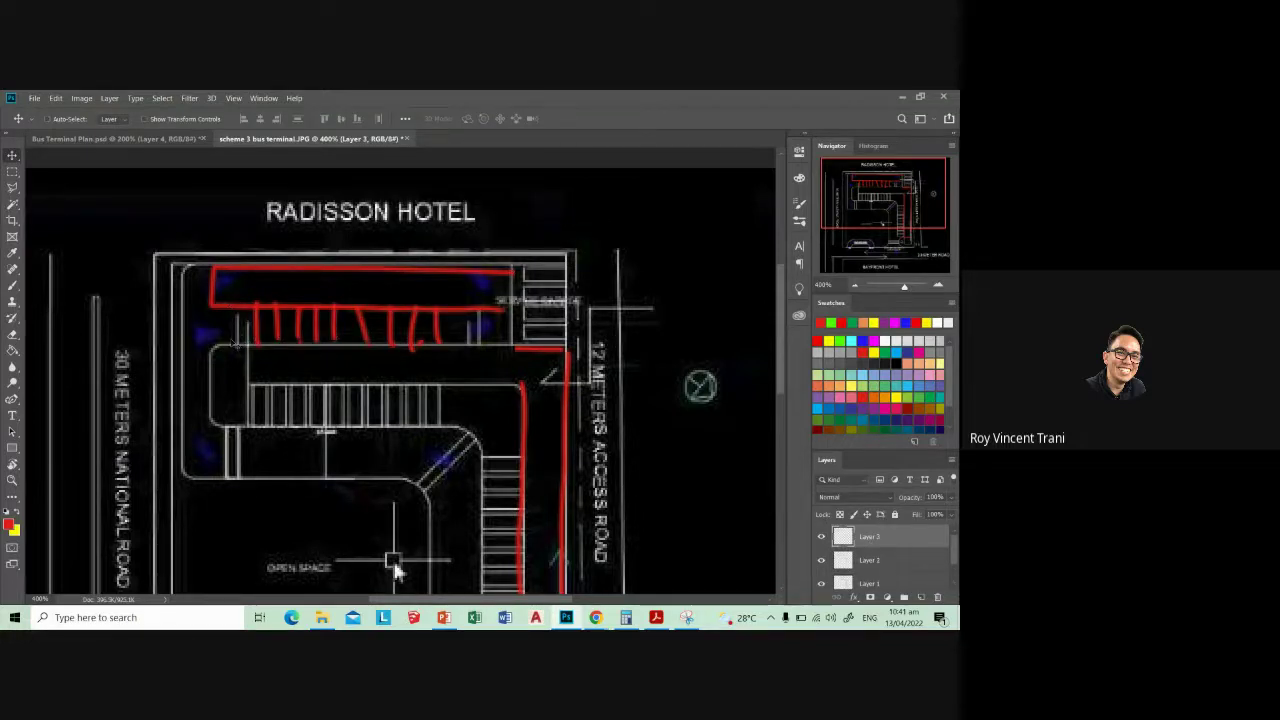
key("b")
mouse_move(235, 344)
left_mouse_down()
mouse_move(475, 352)
mouse_move(493, 382)
left_mouse_up()
left_click_drag(232, 396, 478, 495)
left_click_drag(483, 345, 522, 390)
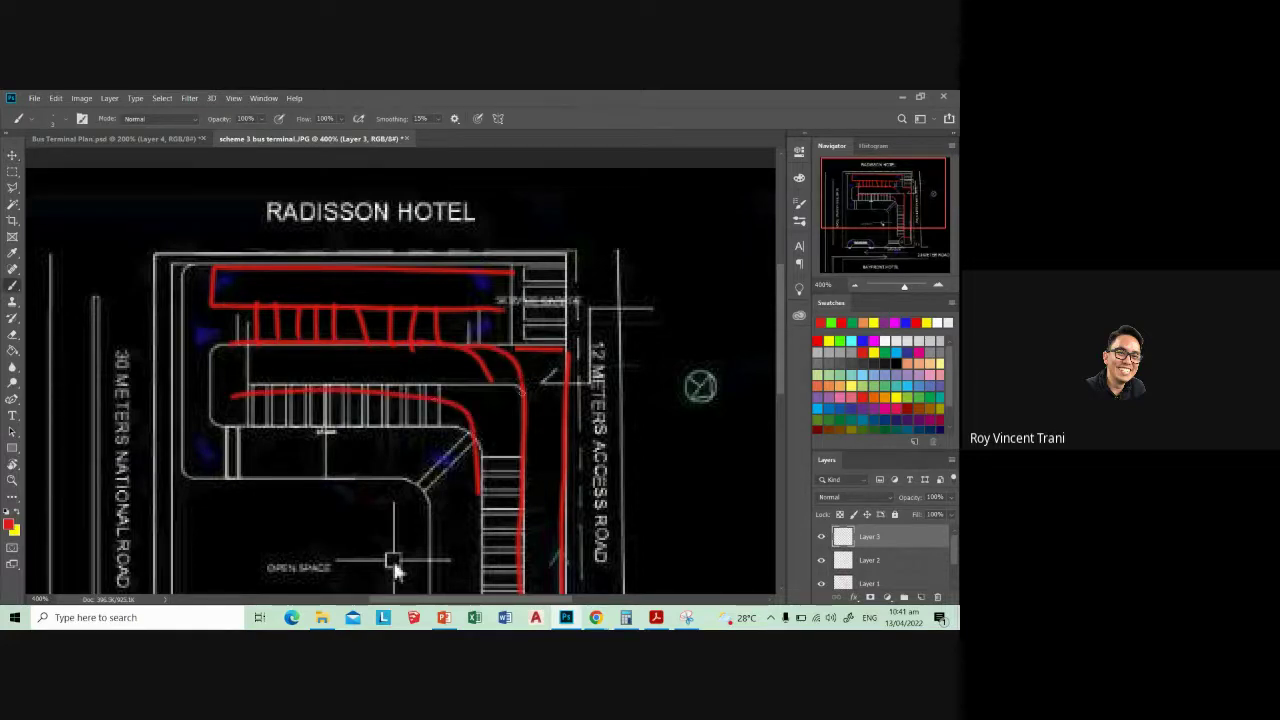
left_click_drag(395, 570, 393, 472)
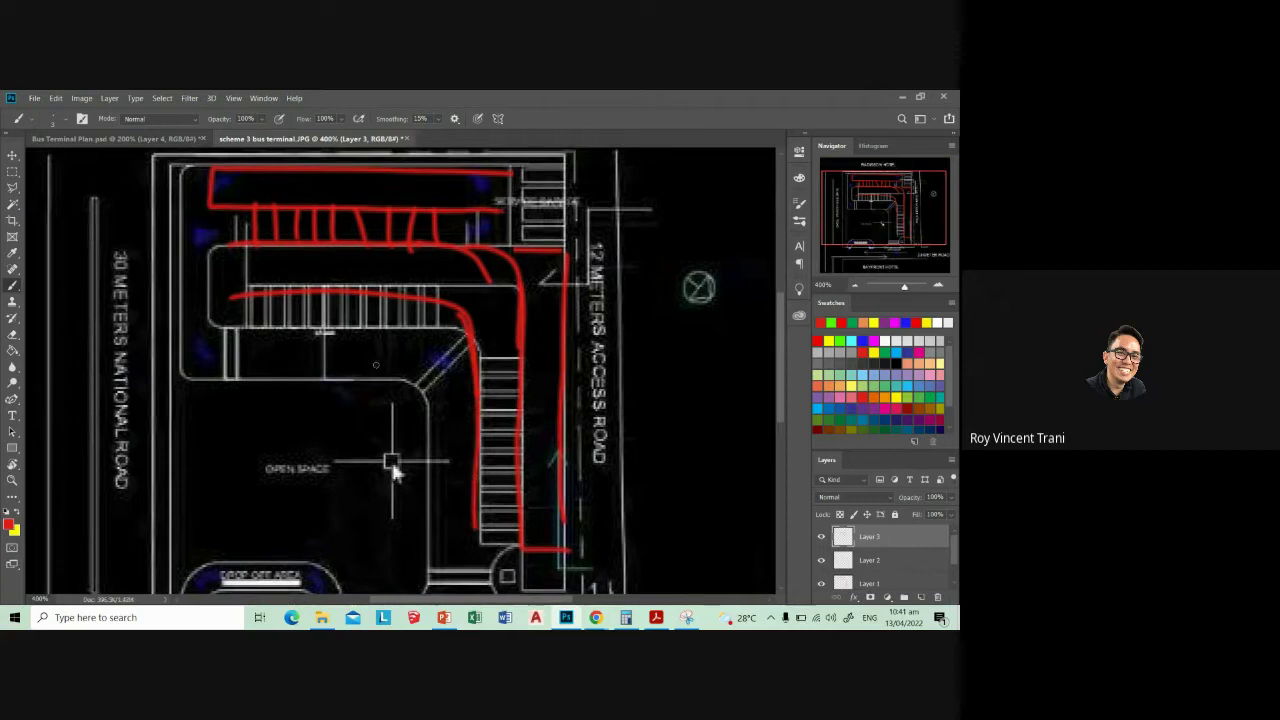
- Loop red around the open space and hatch the parking row and curved road band
mouse_move(426, 430)
left_mouse_down()
mouse_move(206, 313)
mouse_move(200, 530)
mouse_move(400, 540)
mouse_move(420, 500)
left_mouse_up()
left_click_drag(391, 459, 381, 508)
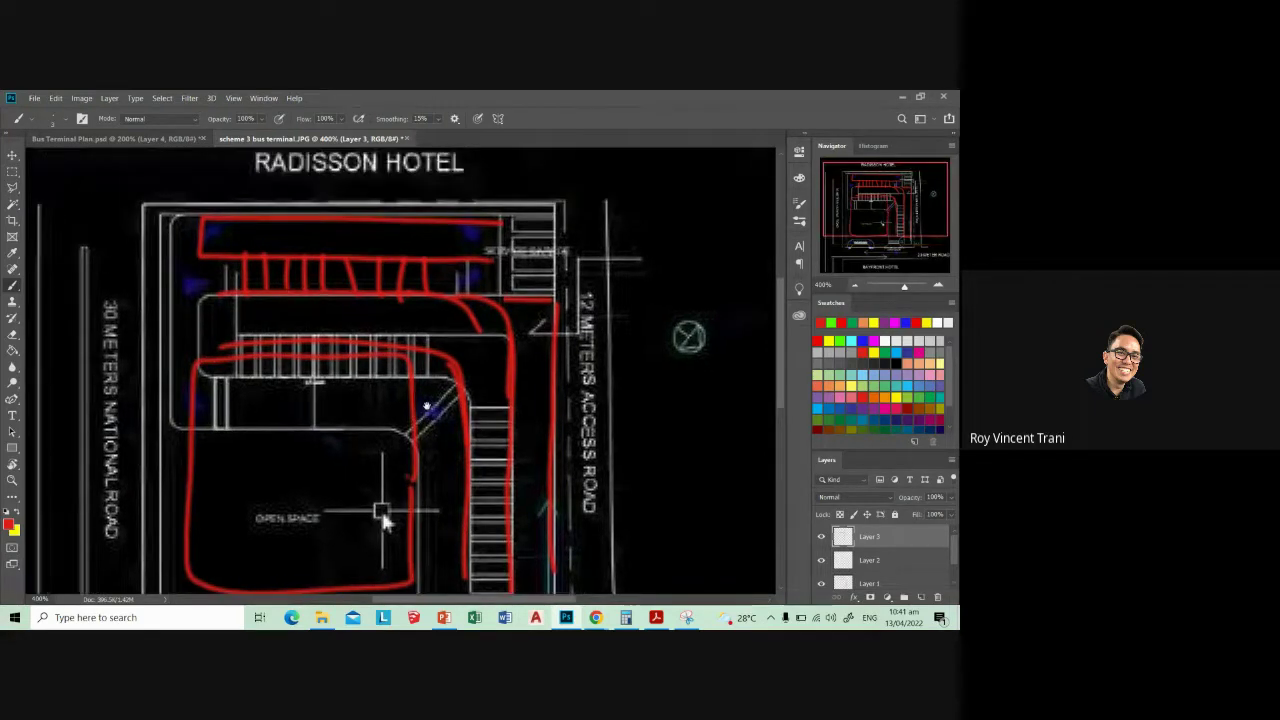
left_click_drag(200, 355, 185, 505)
mouse_move(215, 330)
left_mouse_down()
mouse_move(335, 310)
mouse_move(425, 315)
mouse_move(455, 430)
mouse_move(455, 508)
left_mouse_up()
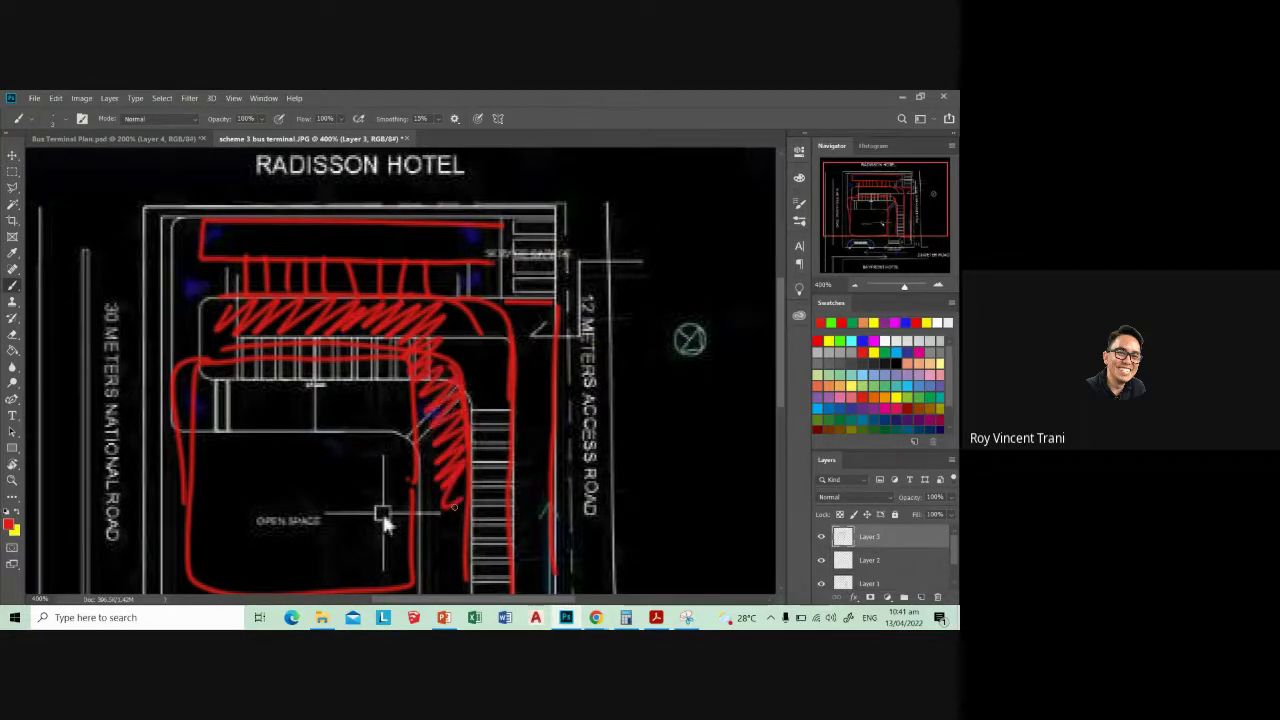
mouse_move(450, 318)
left_mouse_down()
mouse_move(470, 425)
mouse_move(460, 440)
mouse_move(438, 391)
left_mouse_up()
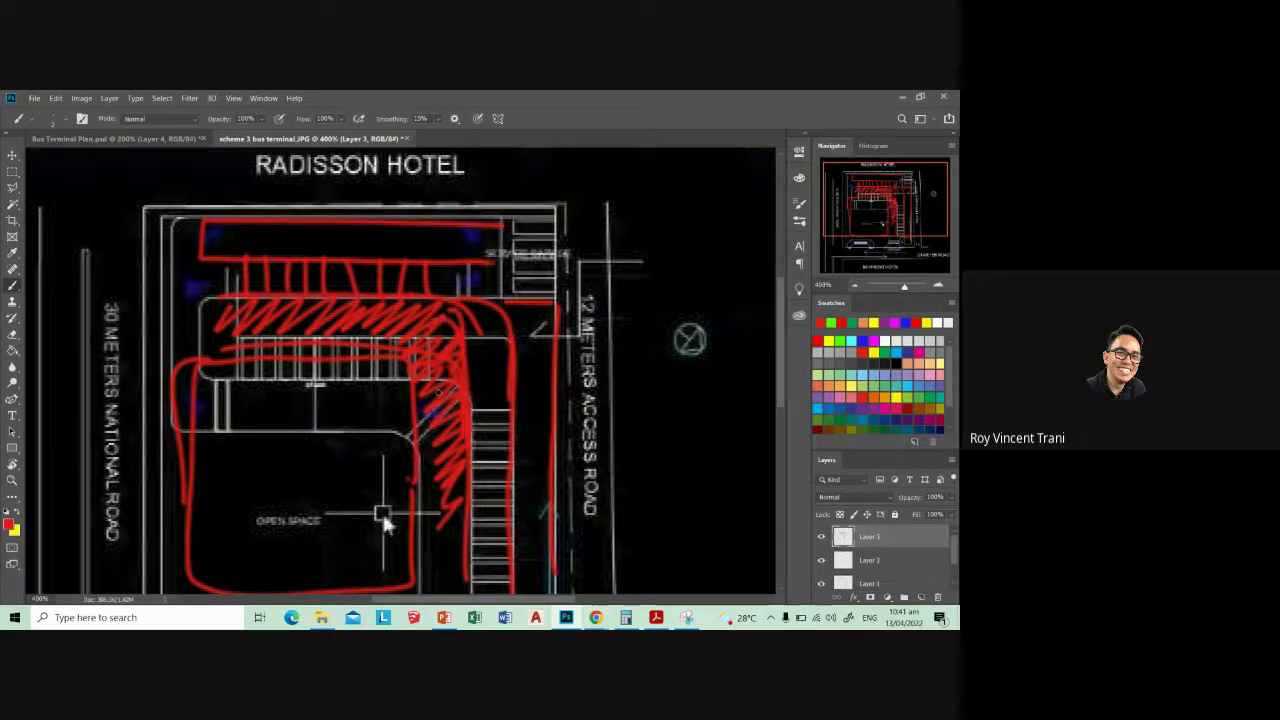
mouse_move(464, 342)
left_mouse_down()
mouse_move(500, 348)
mouse_move(470, 372)
mouse_move(510, 390)
left_mouse_up()
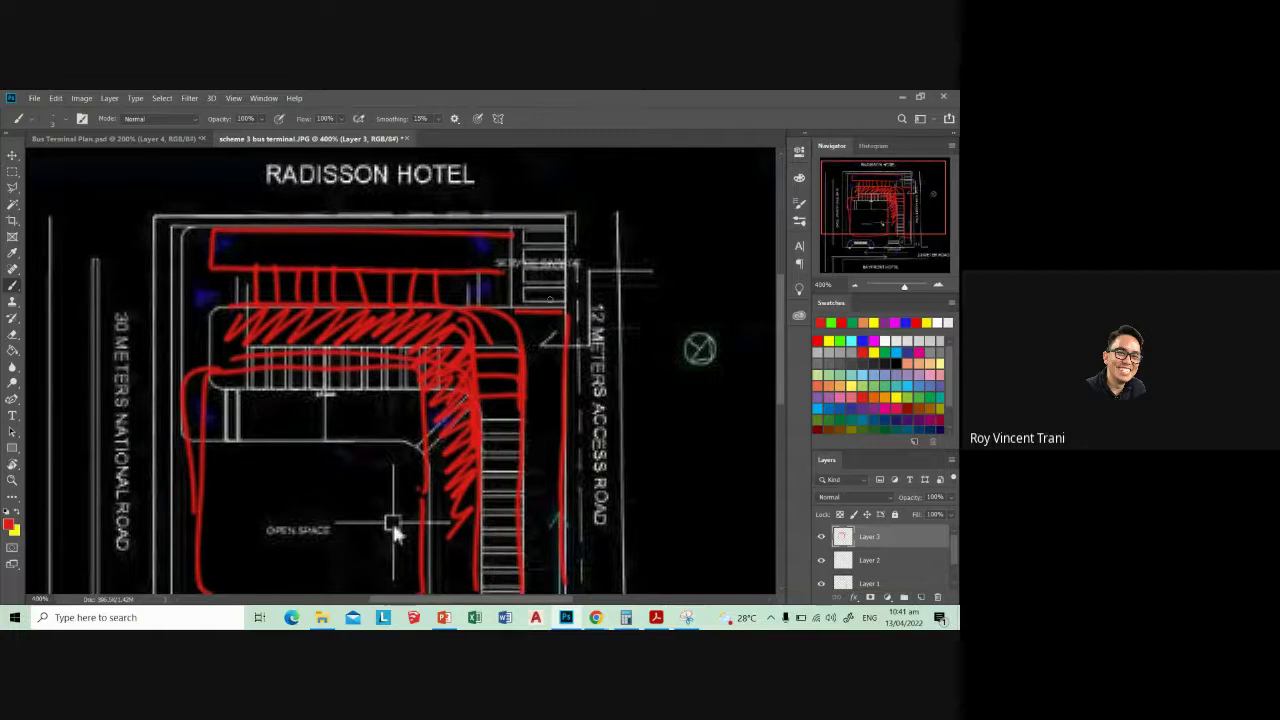
- Outline the service garage box in red and add arrows north to RADISSON HOTEL and west
mouse_move(505, 238)
left_mouse_down()
mouse_move(570, 280)
mouse_move(524, 340)
left_mouse_up()
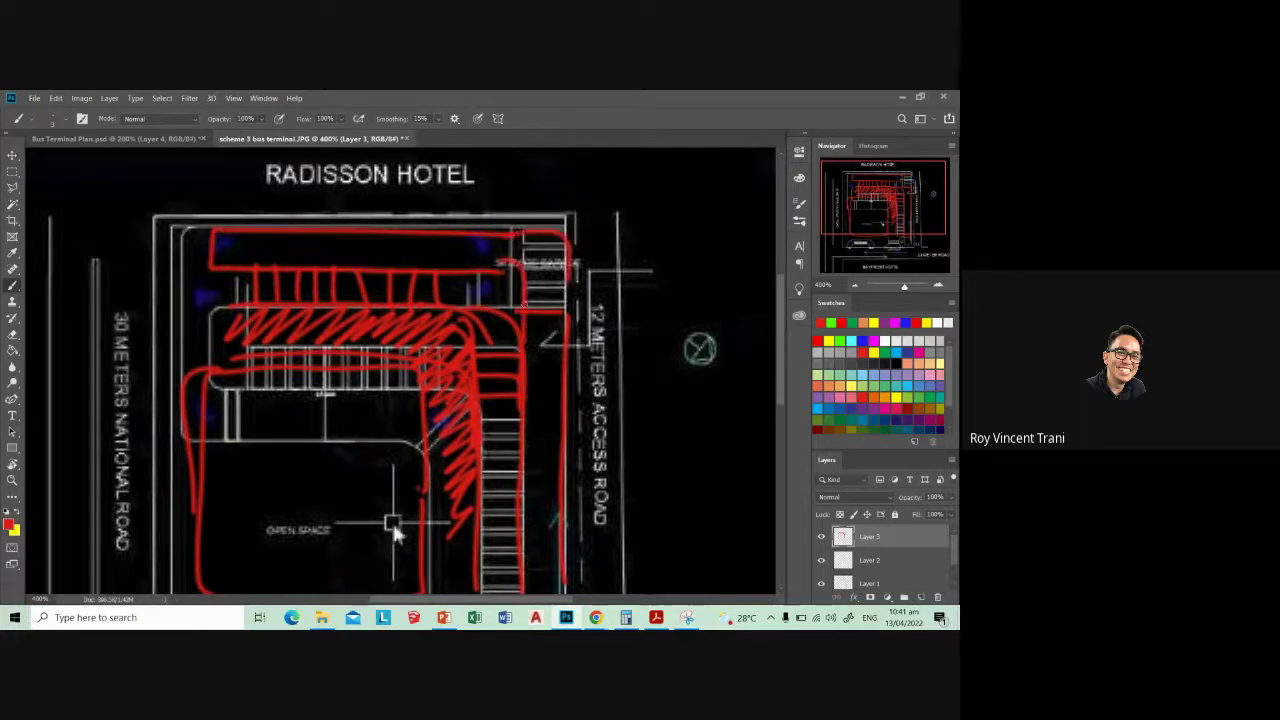
left_click_drag(560, 236, 566, 346)
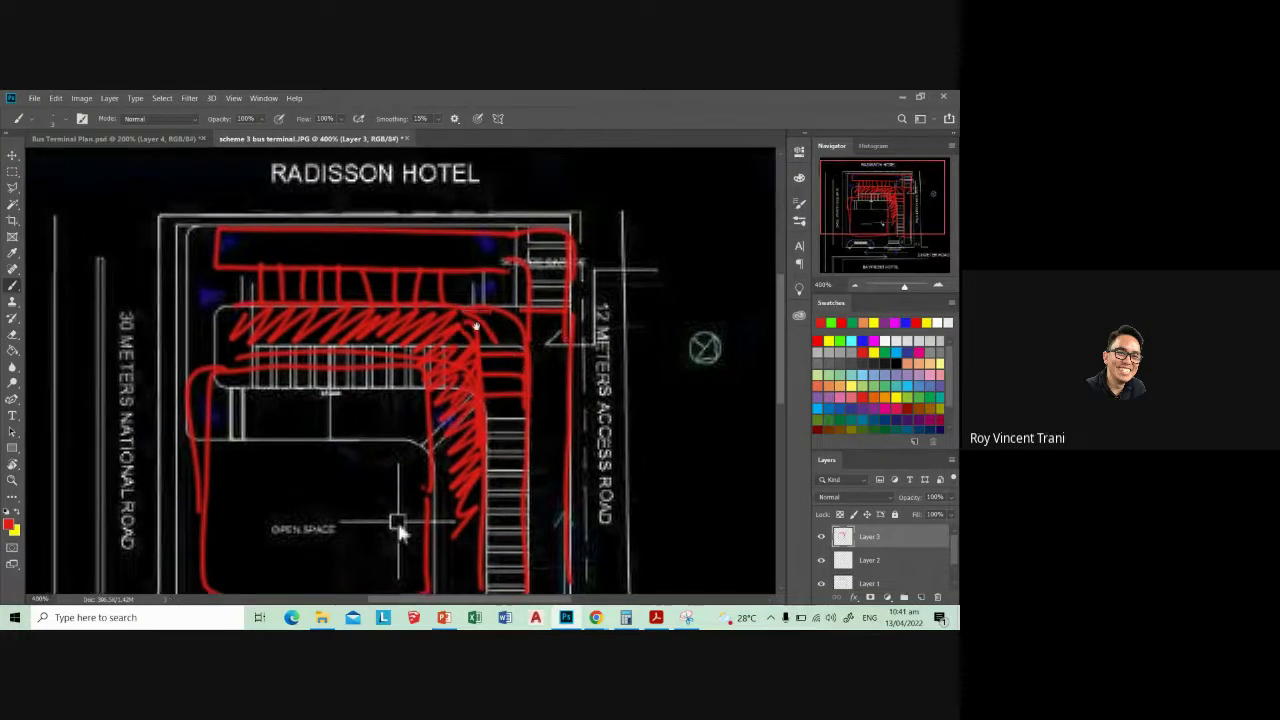
mouse_move(555, 368)
left_mouse_down()
mouse_move(549, 398)
mouse_move(474, 266)
left_mouse_up()
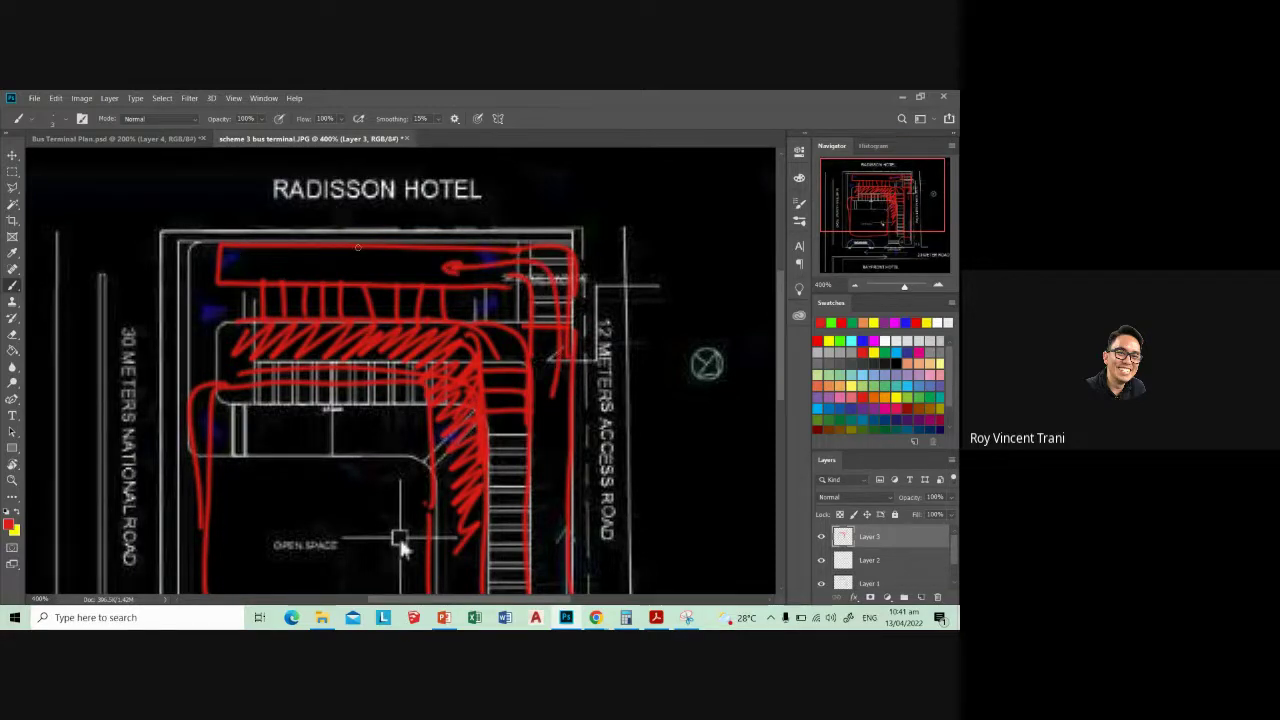
mouse_move(368, 285)
left_mouse_down()
mouse_move(368, 224)
mouse_move(380, 236)
left_mouse_up()
mouse_move(222, 300)
left_mouse_down()
mouse_move(120, 313)
mouse_move(146, 322)
left_mouse_up()
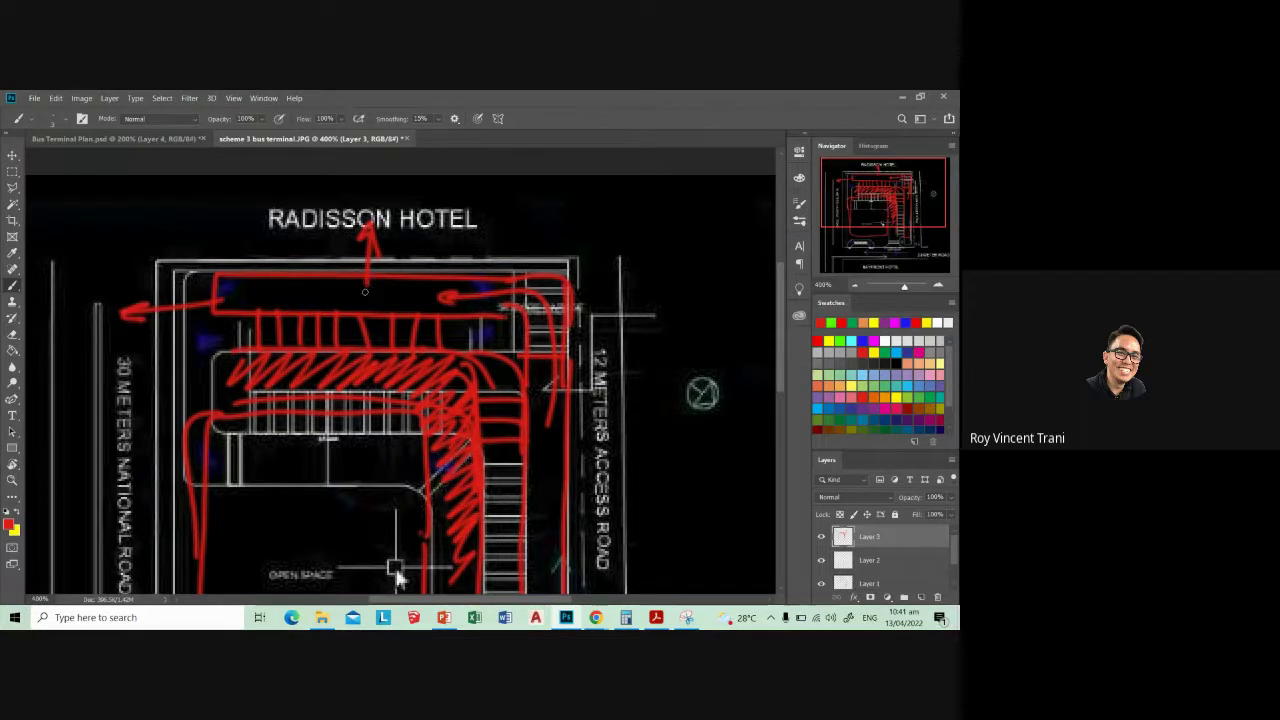
- Undo the red arrows and hatching strokes on Layer 3
key("ctrl+z")
key("ctrl+z")
key("ctrl+z")
key("ctrl+z")
key("ctrl+z")
key("ctrl+z")
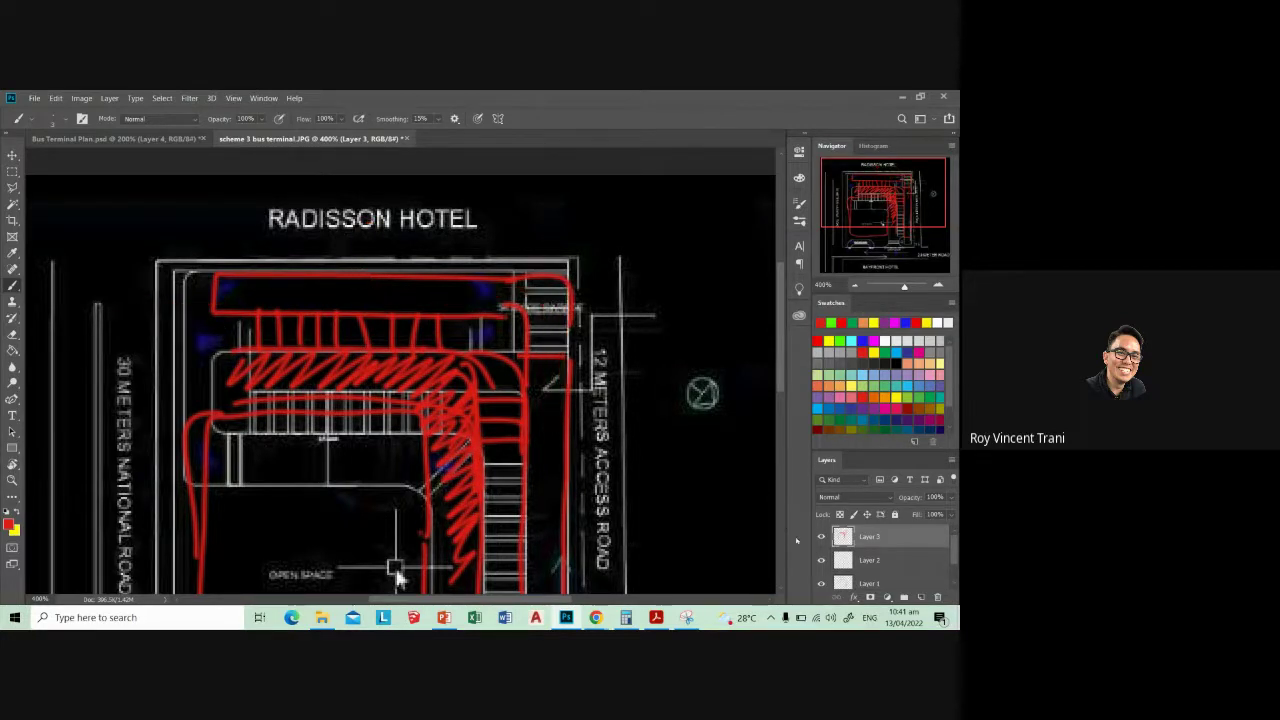
key("ctrl+z")
key("ctrl+z")
key("ctrl+z")
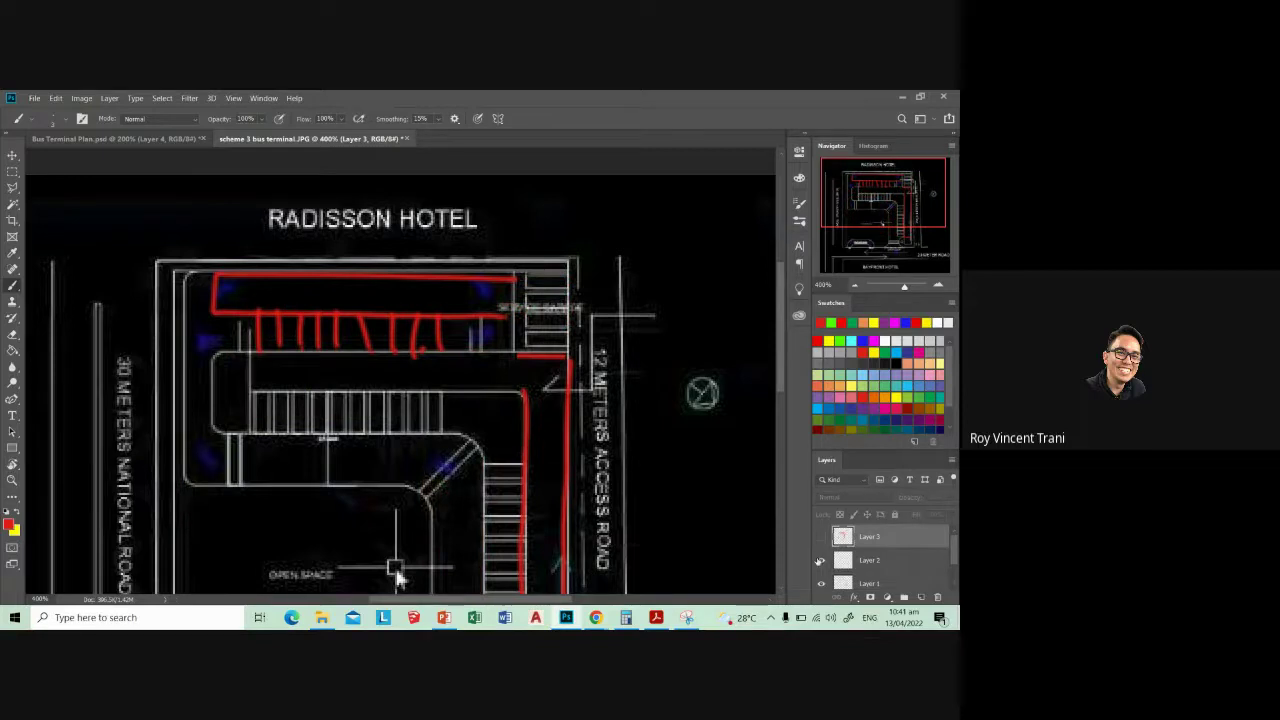
key("ctrl+z")
key("ctrl+z")
key("ctrl+z")
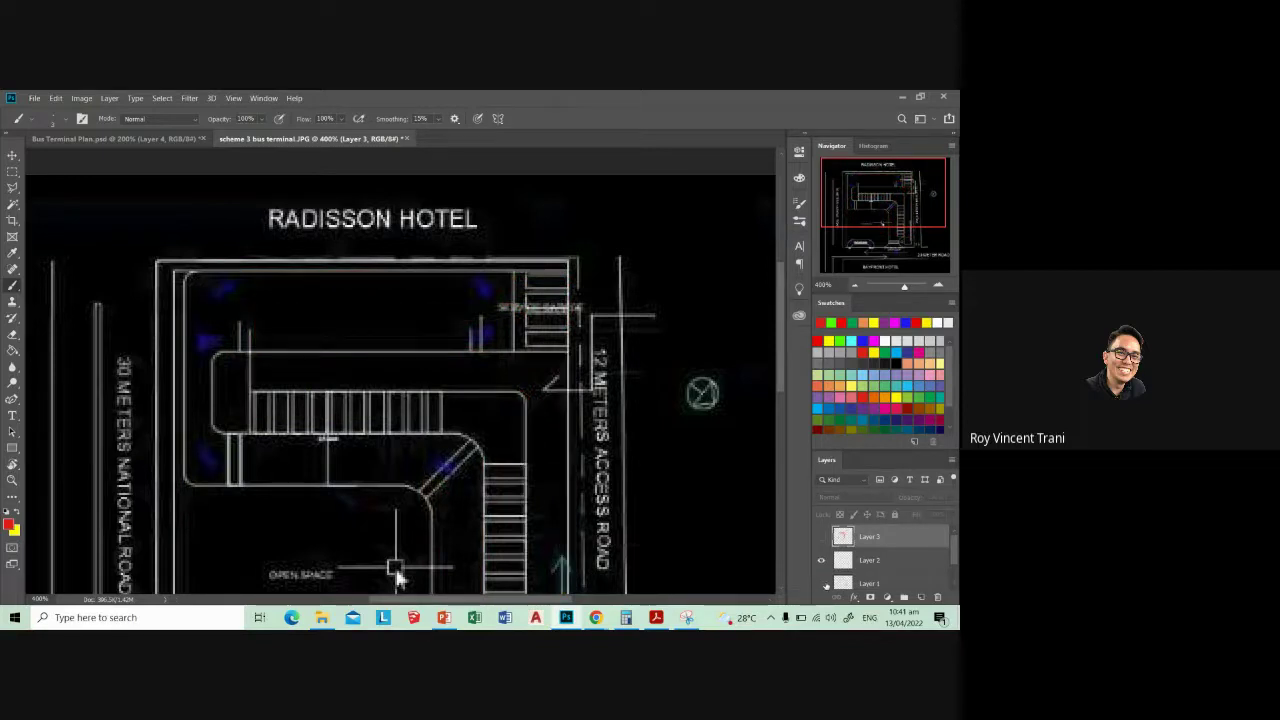
key("ctrl+z")
left_click_drag(397, 578, 415, 530)
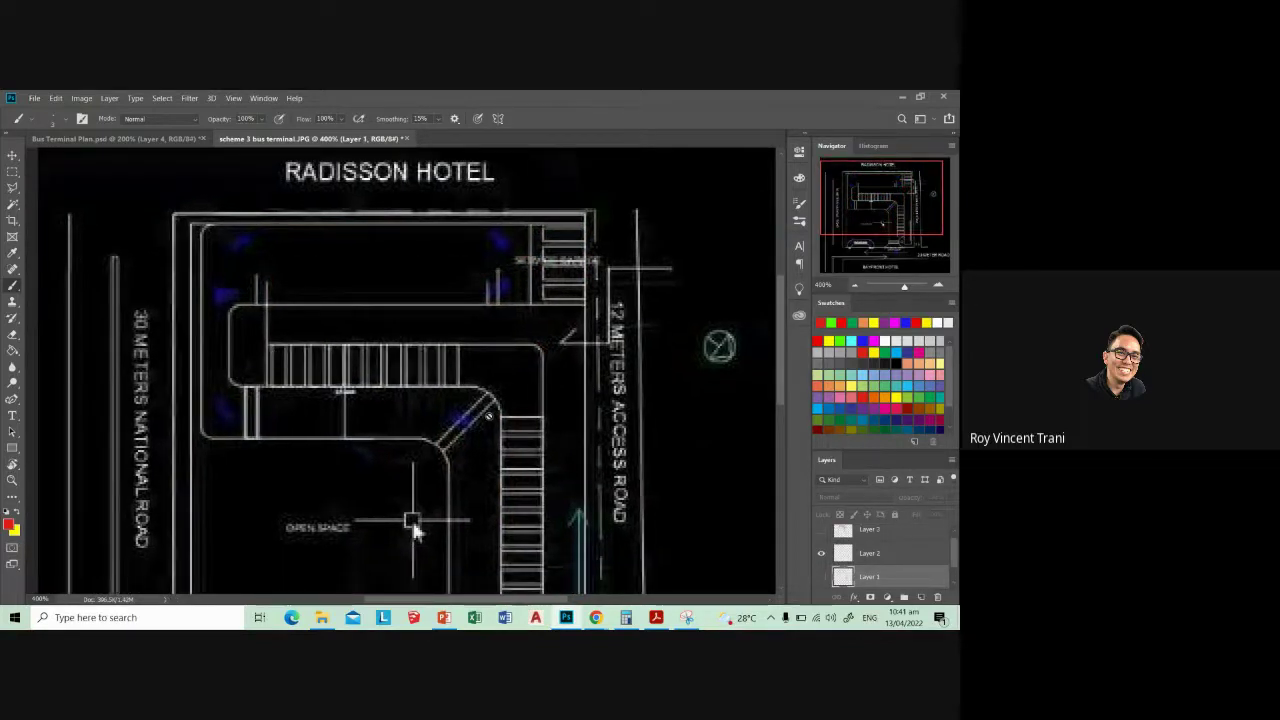
- Add Layer 4 and paint a row of red diagonal strokes above the parking row
key("ctrl+shift+n")
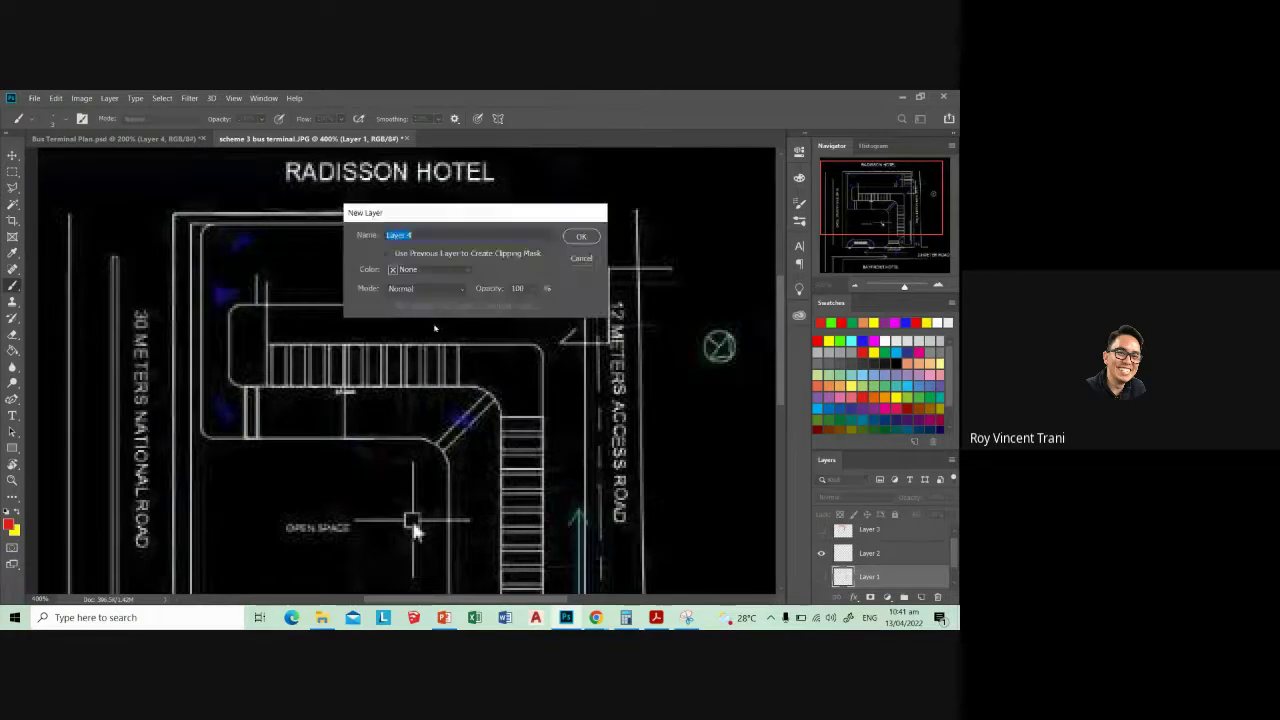
key("Return")
mouse_move(286, 268)
left_mouse_down()
mouse_move(301, 303)
mouse_move(320, 303)
left_mouse_up()
mouse_move(324, 268)
left_mouse_down()
mouse_move(341, 301)
mouse_move(386, 303)
left_mouse_up()
mouse_move(396, 268)
left_mouse_down()
mouse_move(418, 303)
mouse_move(440, 300)
left_mouse_up()
mouse_move(446, 263)
left_mouse_down()
mouse_move(466, 298)
mouse_move(486, 300)
left_mouse_up()
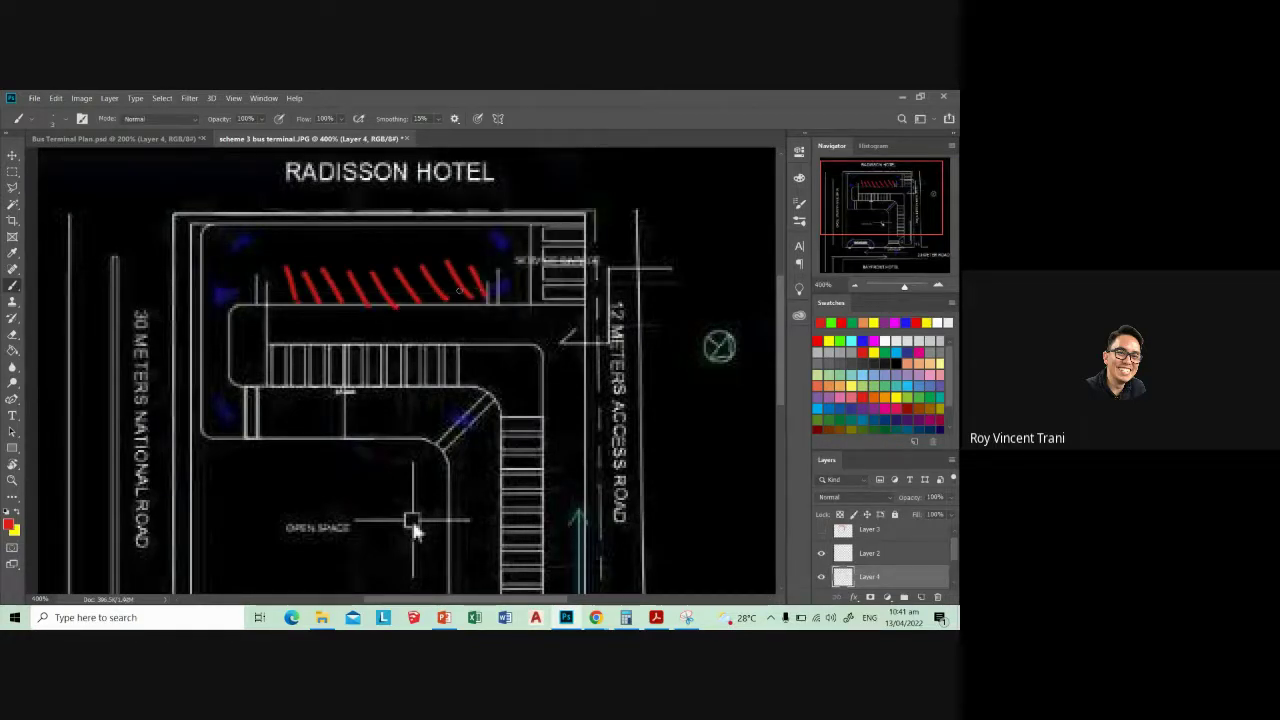
- Undo the red top-lane line, the diagonals and the new Layer 4
left_click(268, 243)
left_click_drag(268, 241, 406, 238)
key("ctrl+z")
key("ctrl+z")
key("ctrl+z")
key("ctrl+z")
key("ctrl+z")
key("ctrl+z")
key("ctrl+z")
key("ctrl+z")
key("ctrl+z")
key("ctrl+z")
key("ctrl+z")
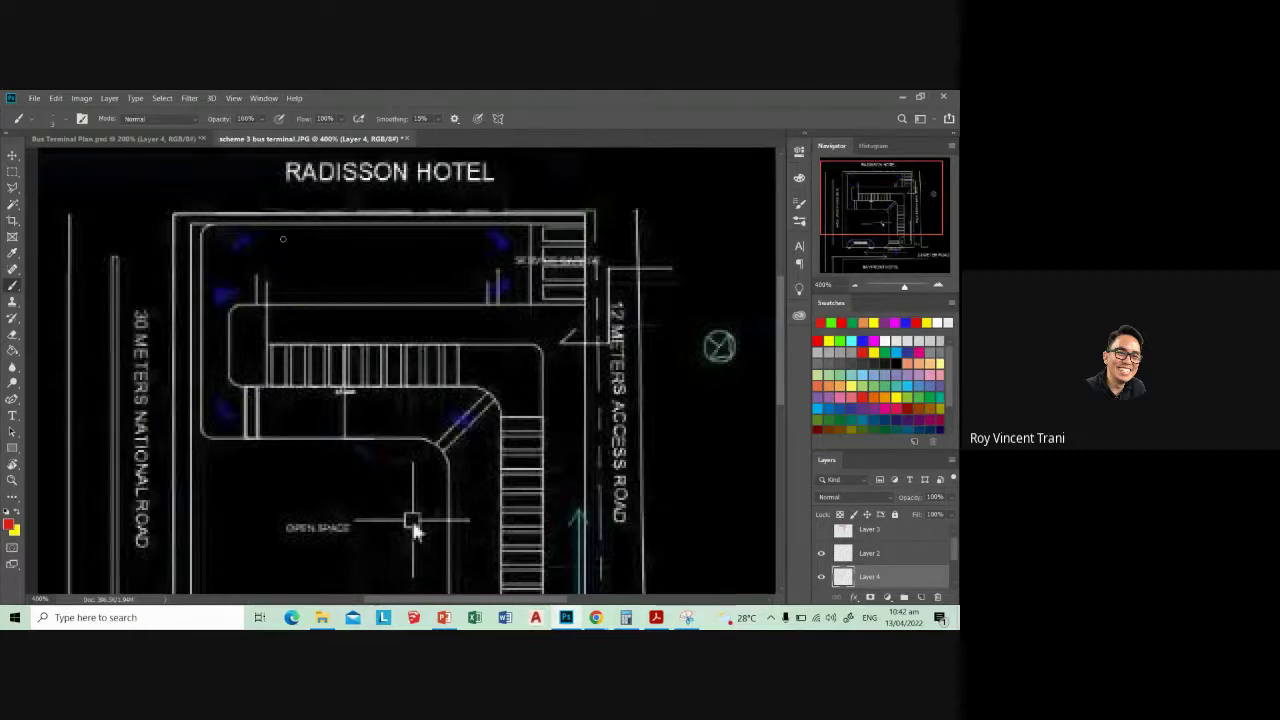
key("ctrl+shift+z")
key("ctrl+shift+z")
key("ctrl+shift+z")
key("ctrl+shift+z")
key("ctrl+shift+z")
key("ctrl+shift+z")
key("Delete")
- Switch the painting colour to green, dismiss the brush error and recreate Layer 4
left_click(853, 319)
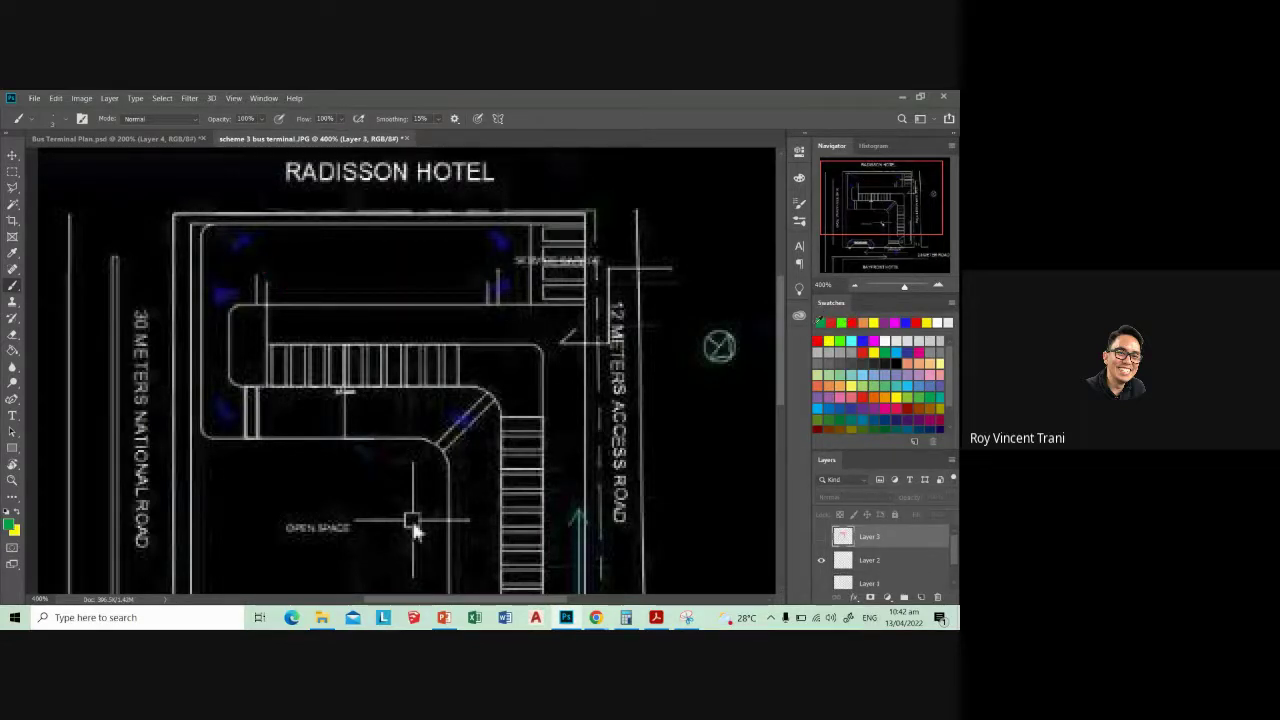
left_click(296, 265)
left_click(496, 299)
key("shift+BackSpace")
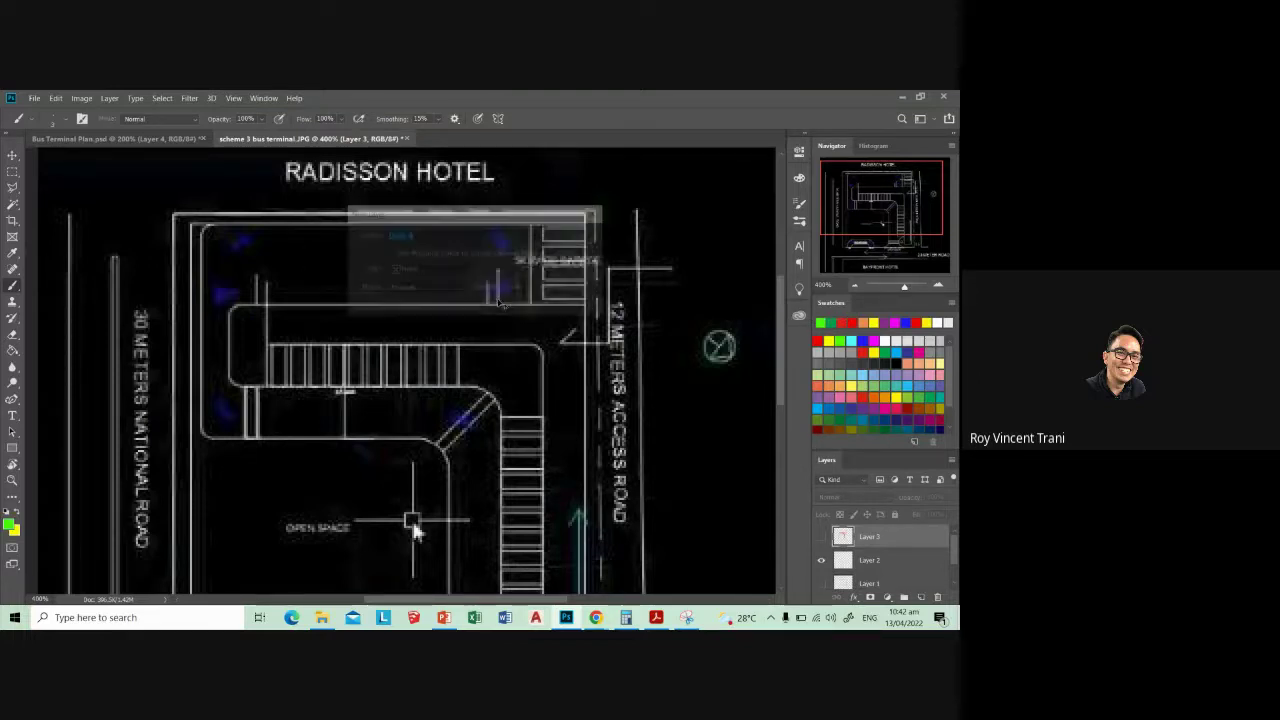
key("Return")
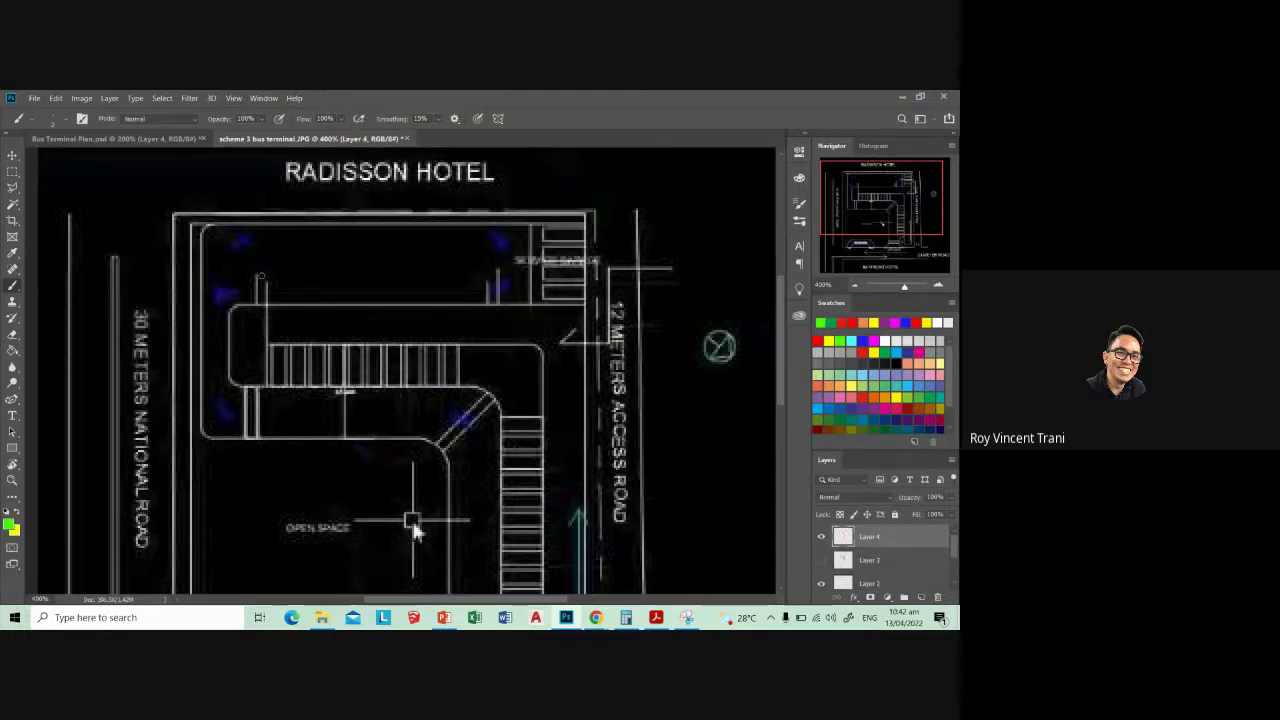
- Scribble green zone marks along the strip below RADISSON HOTEL, undoing stray strokes
left_click_drag(260, 275, 279, 284)
key("ctrl+z")
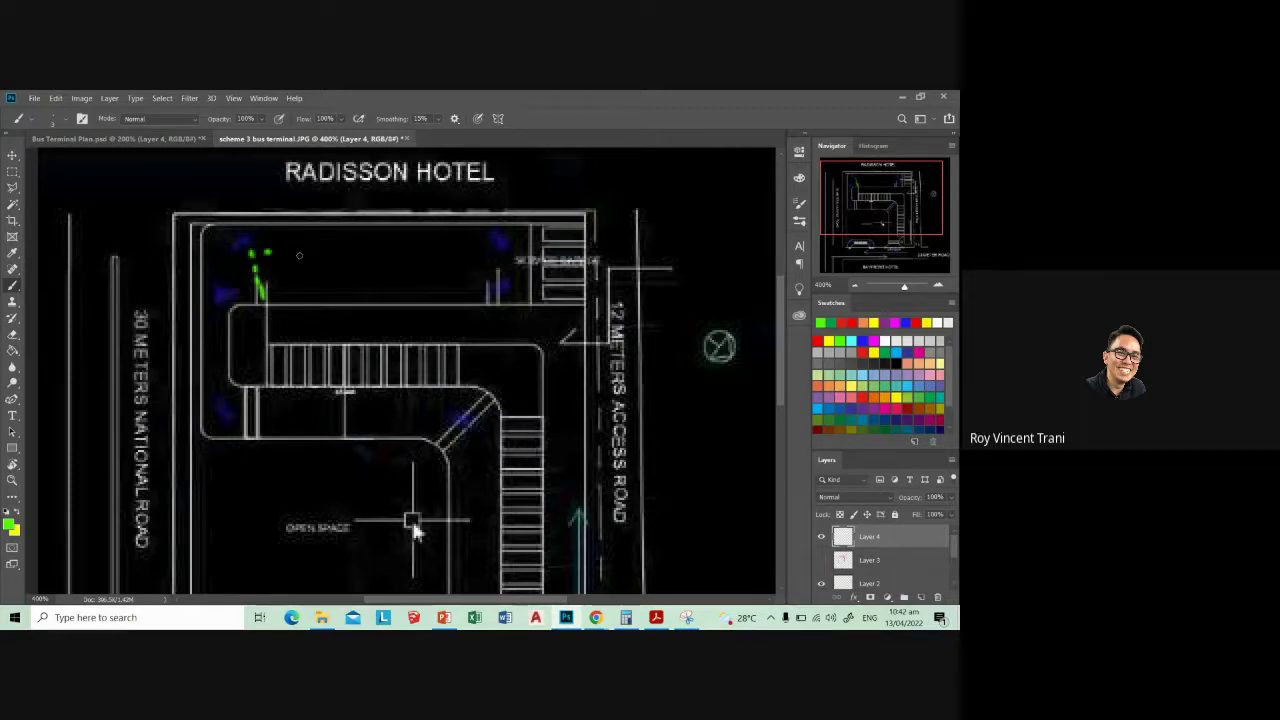
left_click_drag(299, 255, 360, 254)
key("ctrl+z")
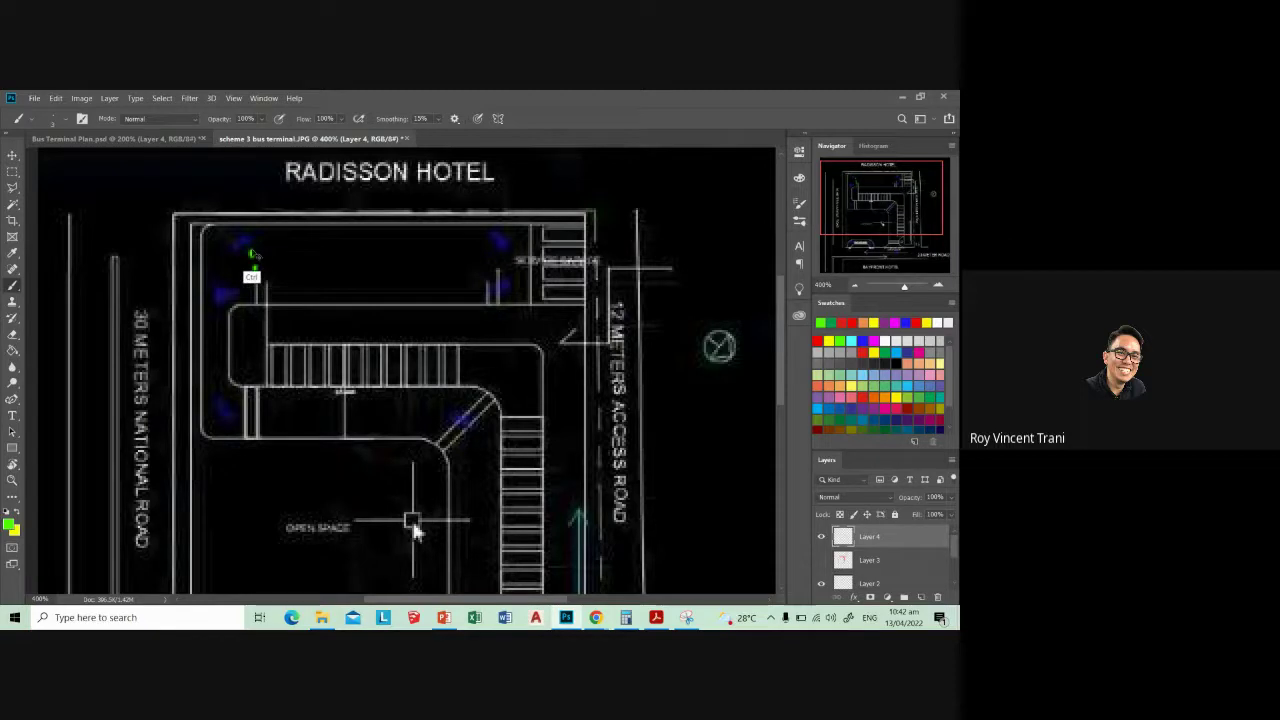
mouse_move(243, 233)
left_mouse_down()
mouse_move(240, 297)
mouse_move(278, 238)
mouse_move(515, 245)
left_mouse_up()
left_click_drag(316, 285, 422, 283)
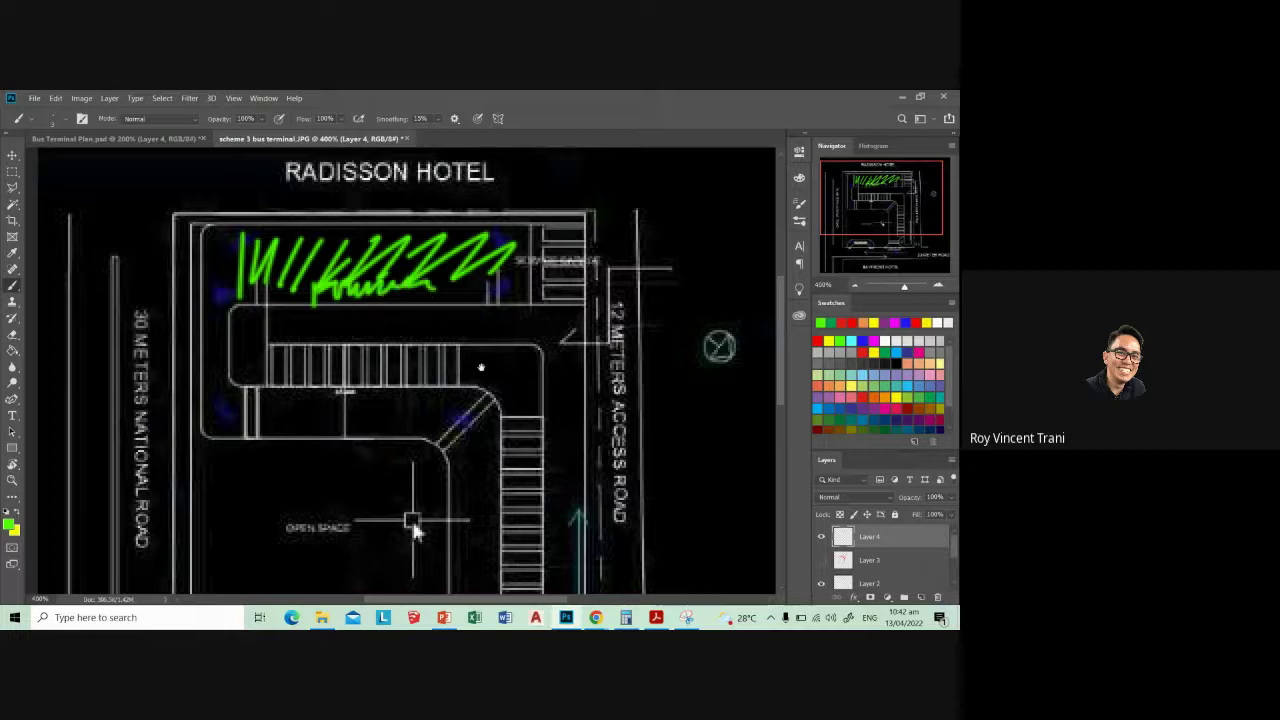
left_click_drag(411, 518, 428, 444)
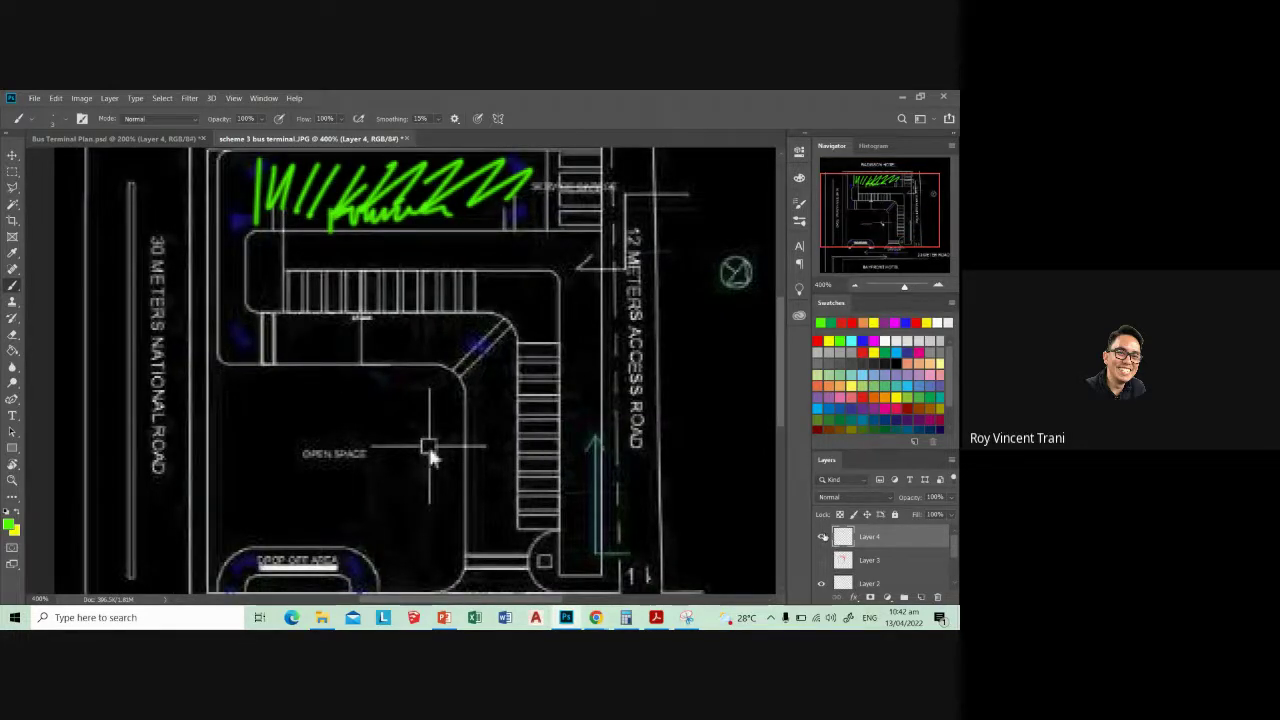
- Hide the green Layer 4 and show the red Layer 3 markup
left_click(822, 537)
left_click(822, 560)
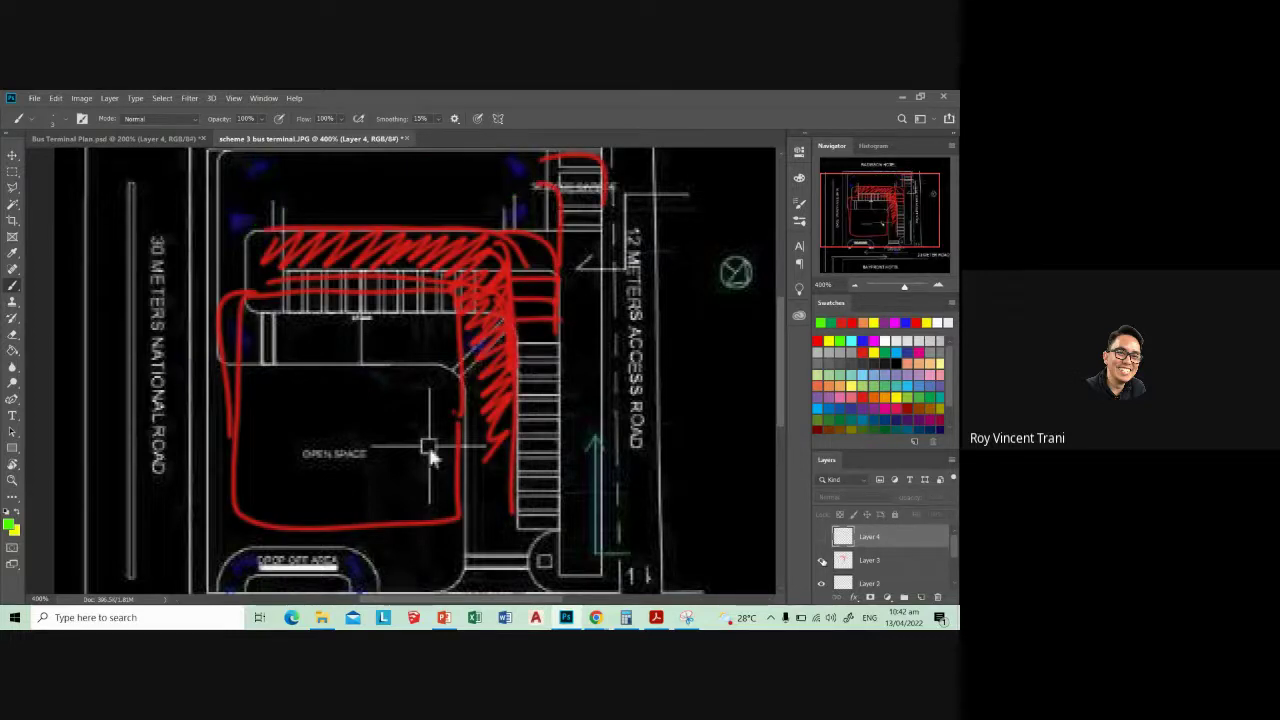
left_click(822, 560)
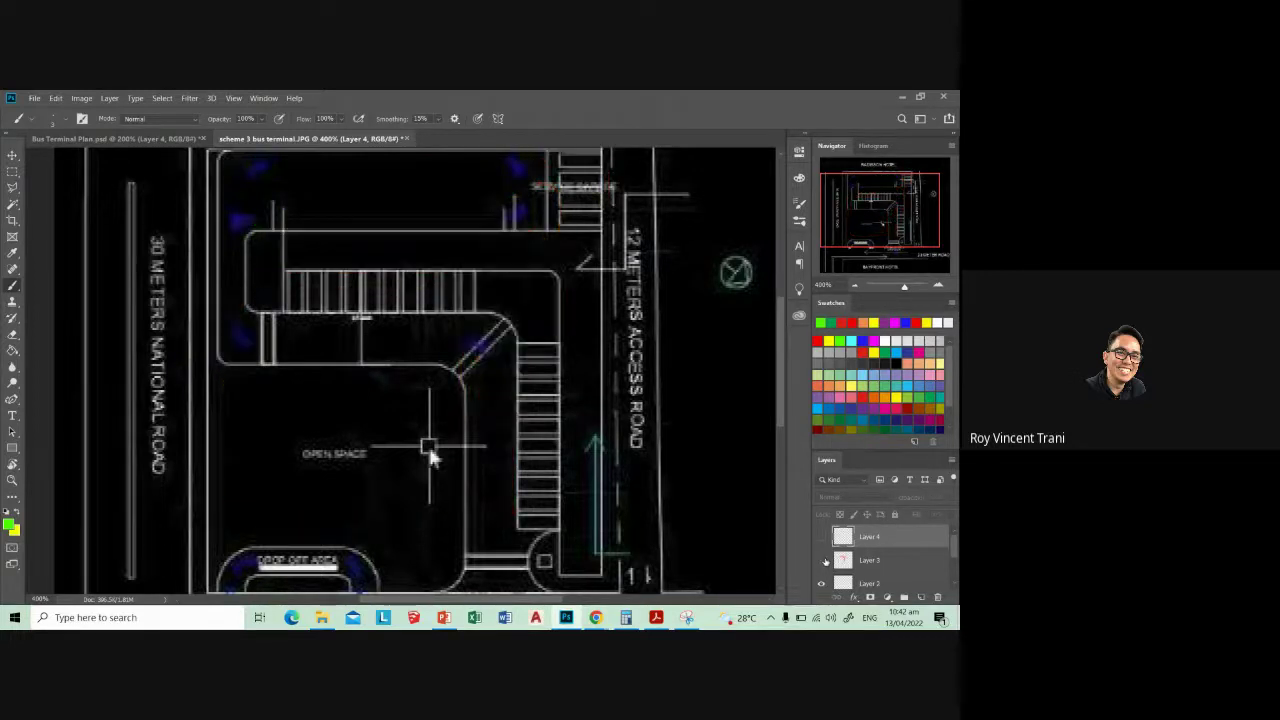
left_click(822, 560)
scroll(428, 450, "up", 3)
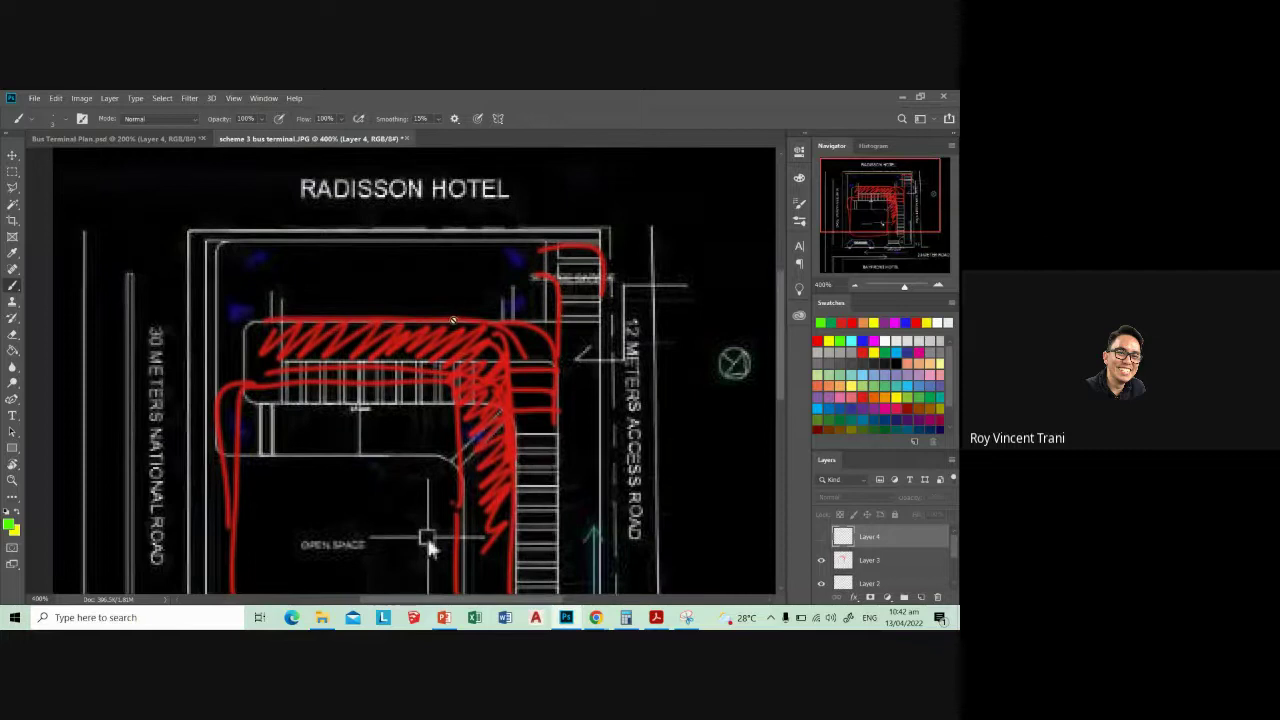
left_click_drag(428, 545, 446, 437)
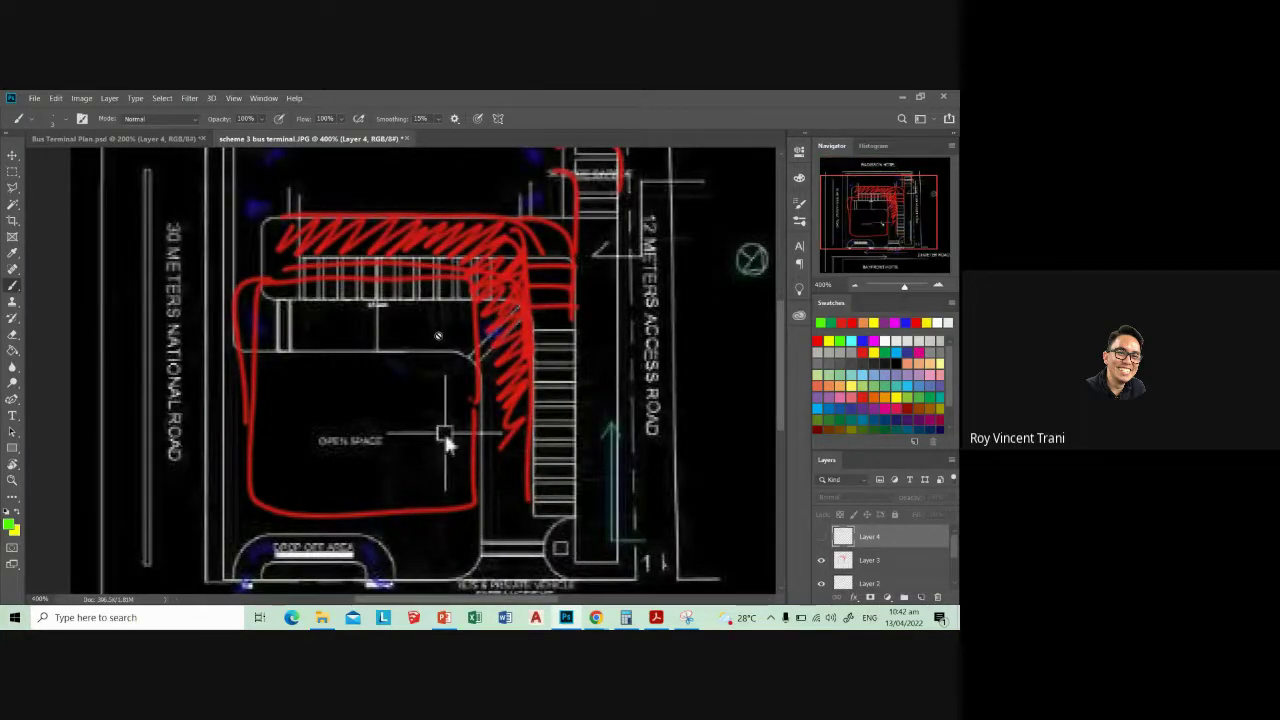
left_click(444, 431)
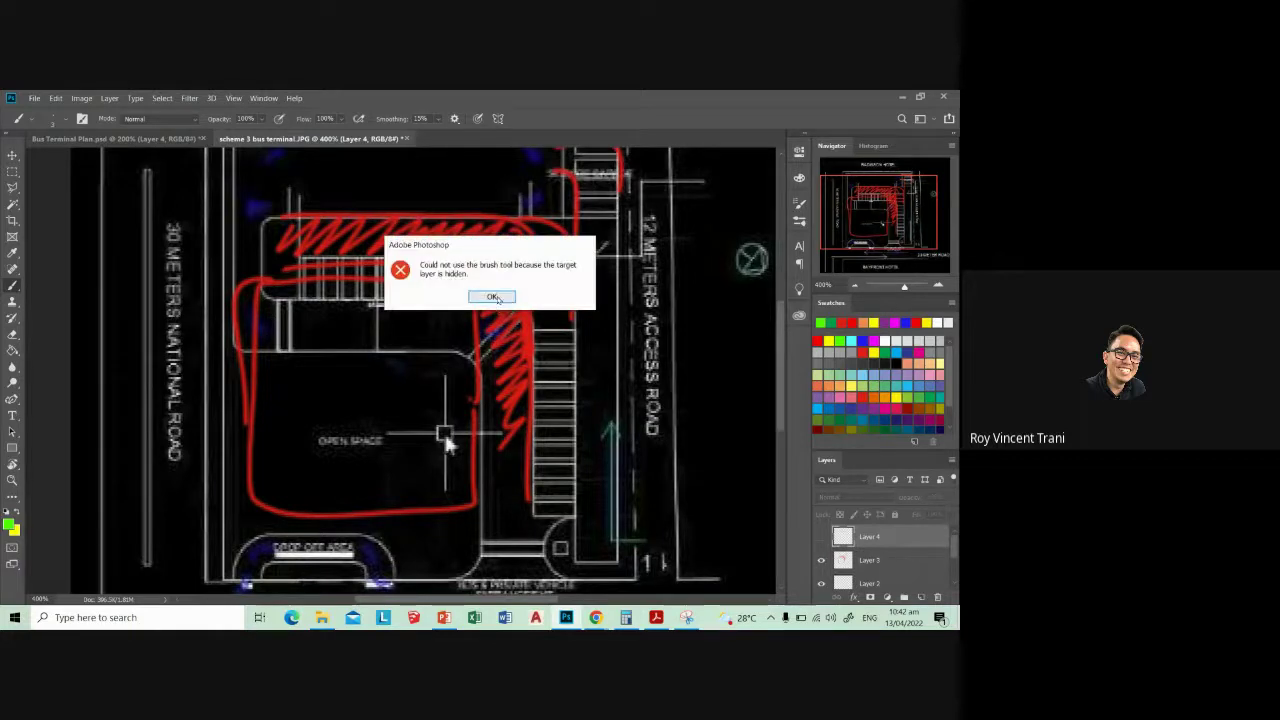
- Dismiss the hidden-layer error and draw green outlines along the top strip and access road
left_click(493, 297)
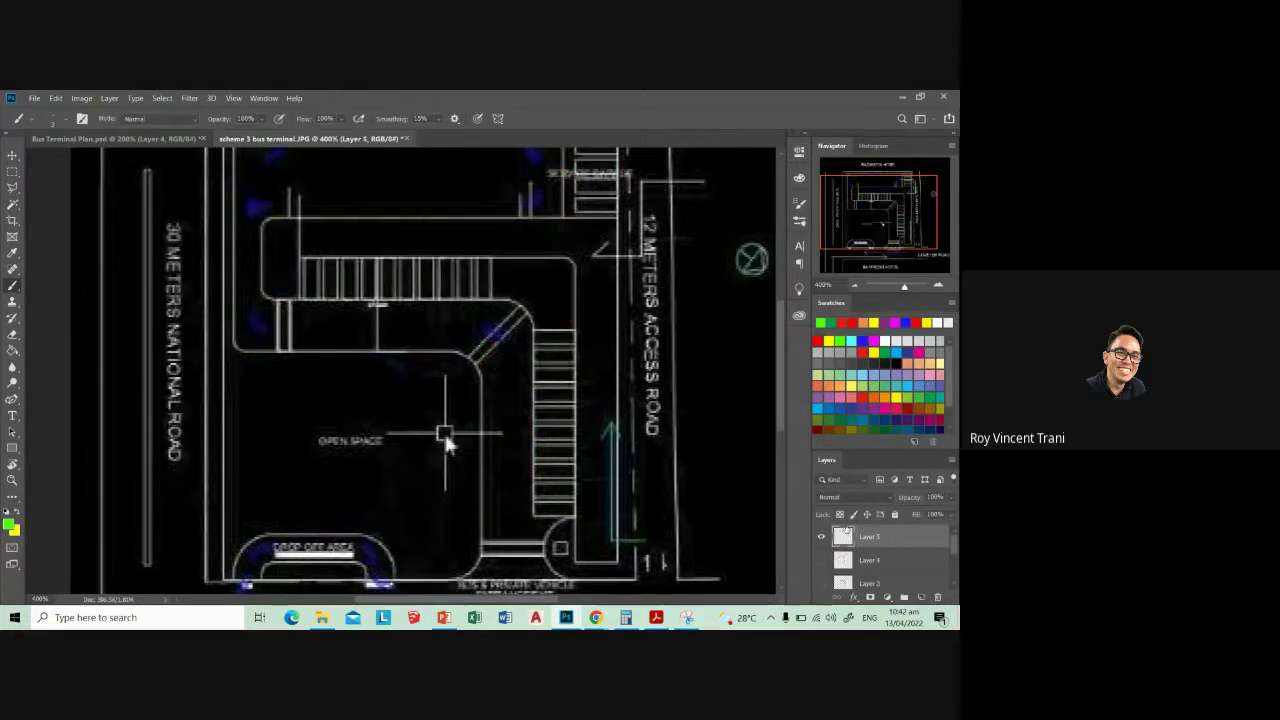
left_click_drag(444, 431, 441, 499)
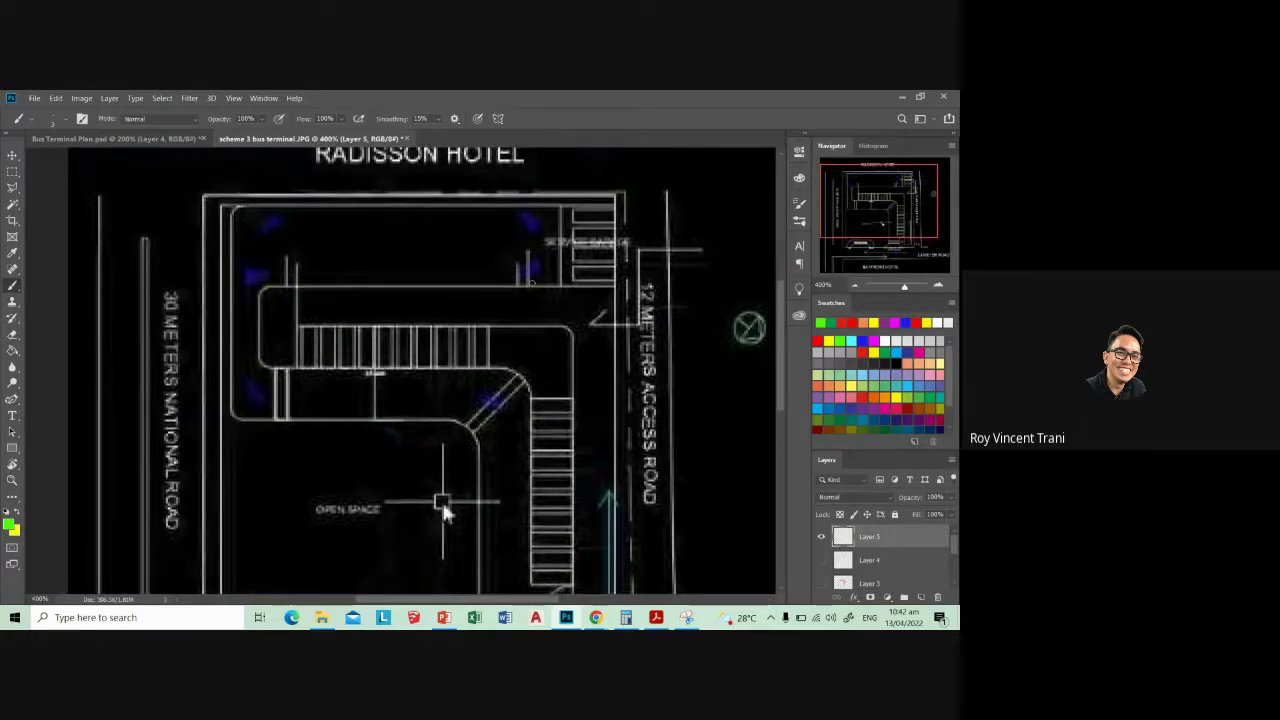
mouse_move(291, 220)
left_mouse_down()
mouse_move(523, 225)
mouse_move(608, 382)
left_mouse_up()
scroll(600, 380, "down", 3)
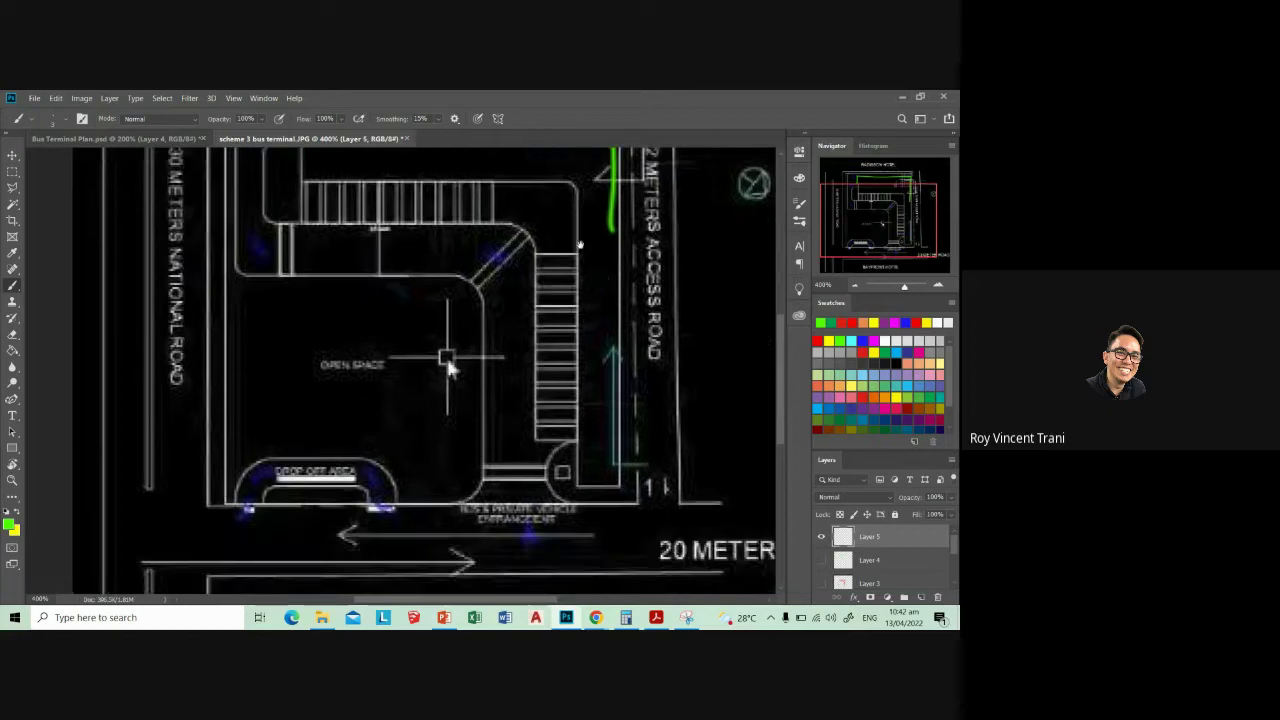
left_click_drag(568, 190, 626, 276)
scroll(593, 317, "up", 1)
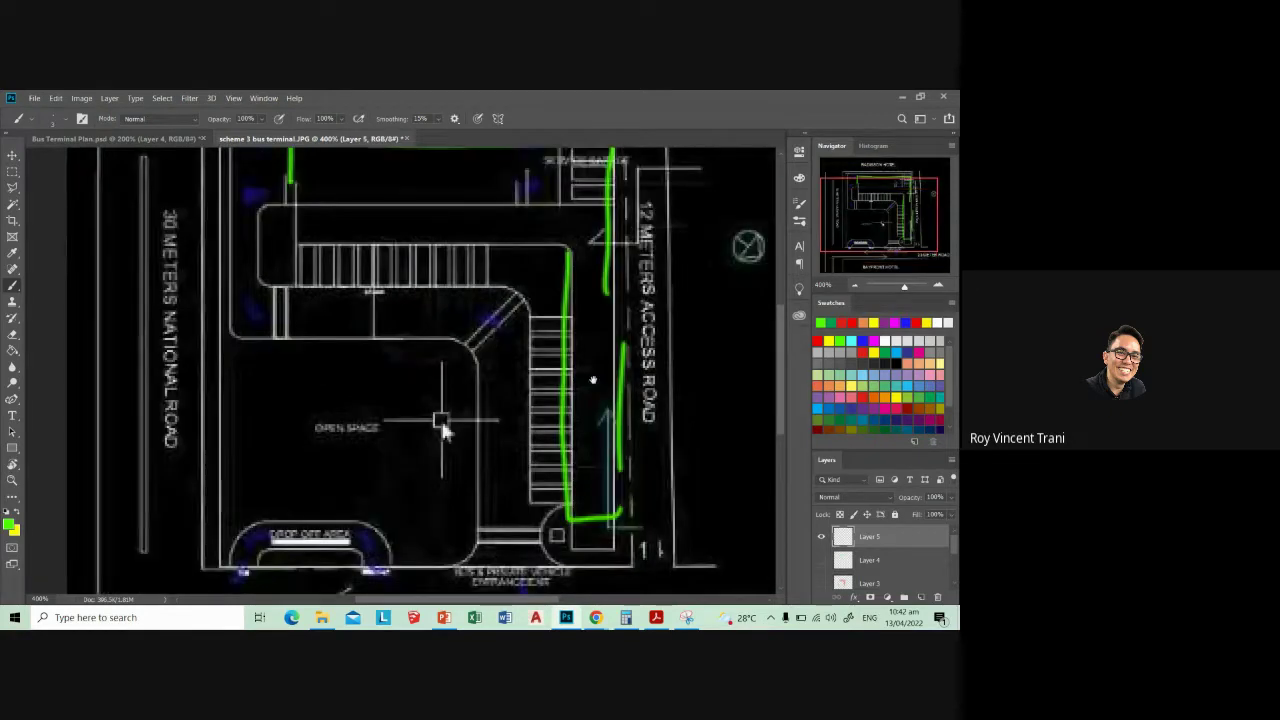
scroll(440, 418, "up", 1)
left_click_drag(292, 213, 566, 318)
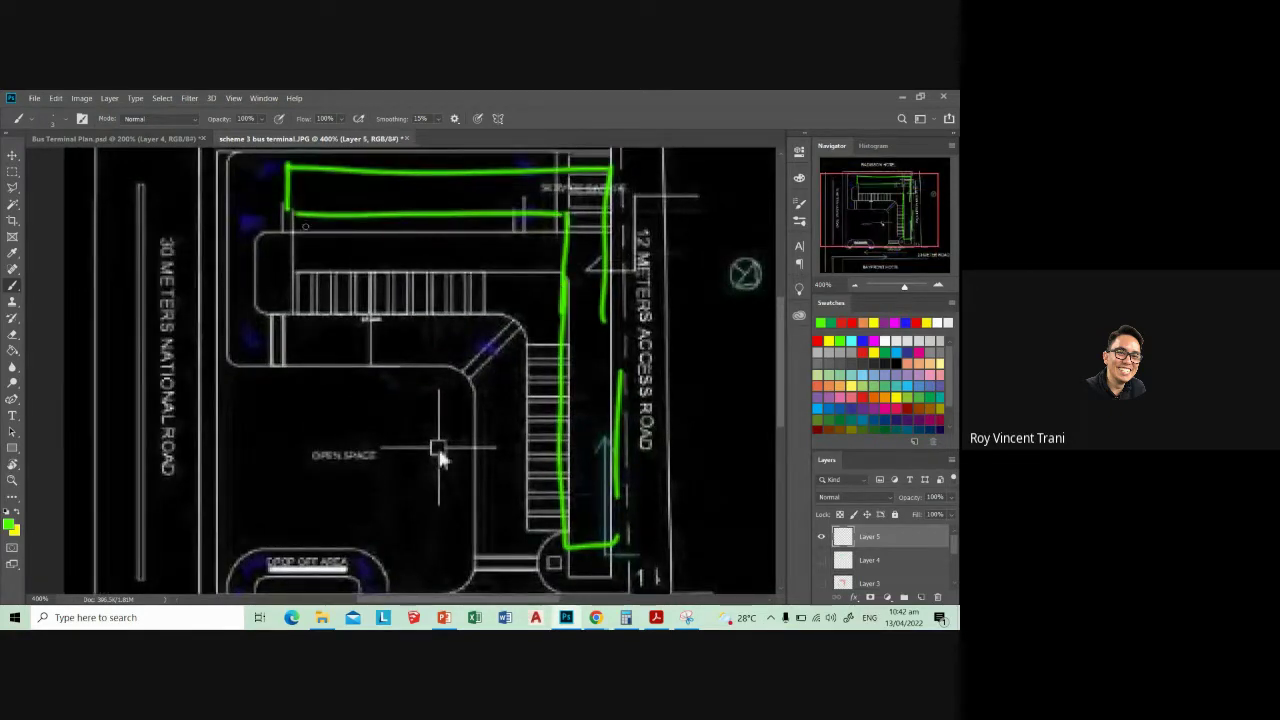
- Add green zigzag hatching along the bays, an upward arrow and a curved circulation line
mouse_move(296, 236)
left_mouse_down()
mouse_move(541, 246)
mouse_move(518, 490)
left_mouse_up()
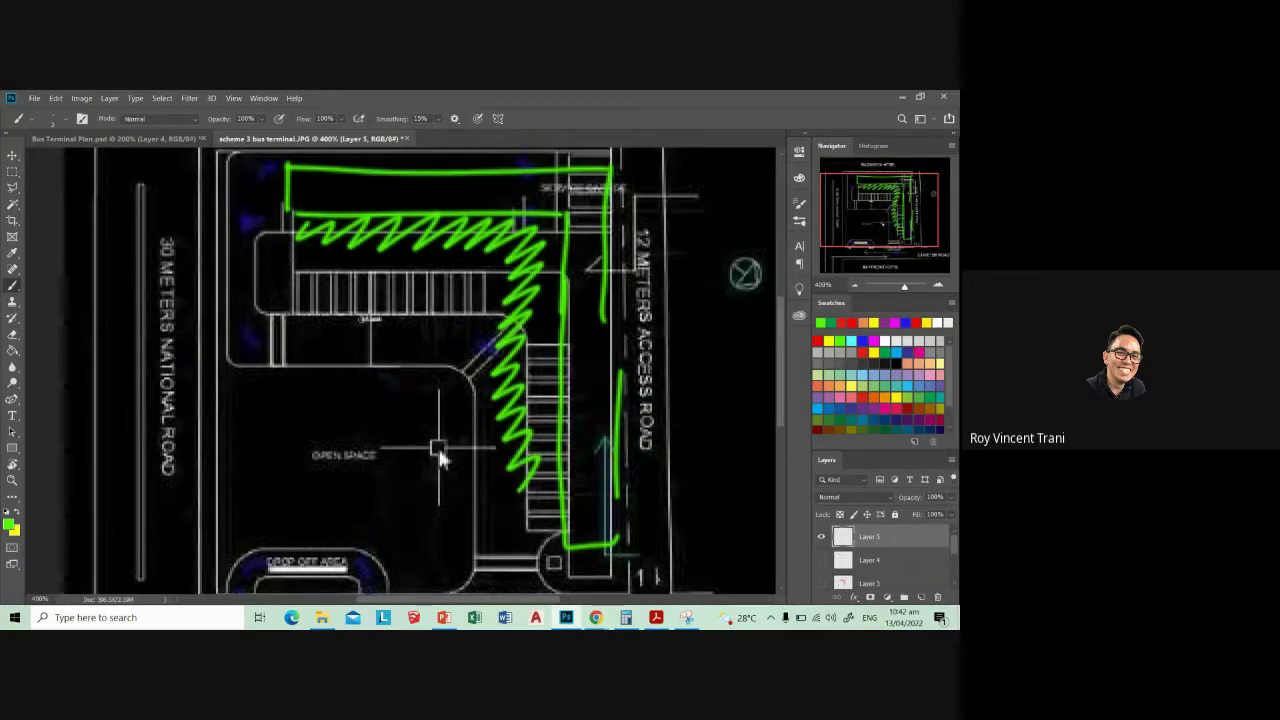
left_click_drag(376, 367, 372, 318)
left_click_drag(363, 333, 383, 333)
mouse_move(240, 309)
left_mouse_down()
mouse_move(440, 311)
mouse_move(470, 355)
mouse_move(470, 455)
left_mouse_up()
scroll(437, 445, "up", 1)
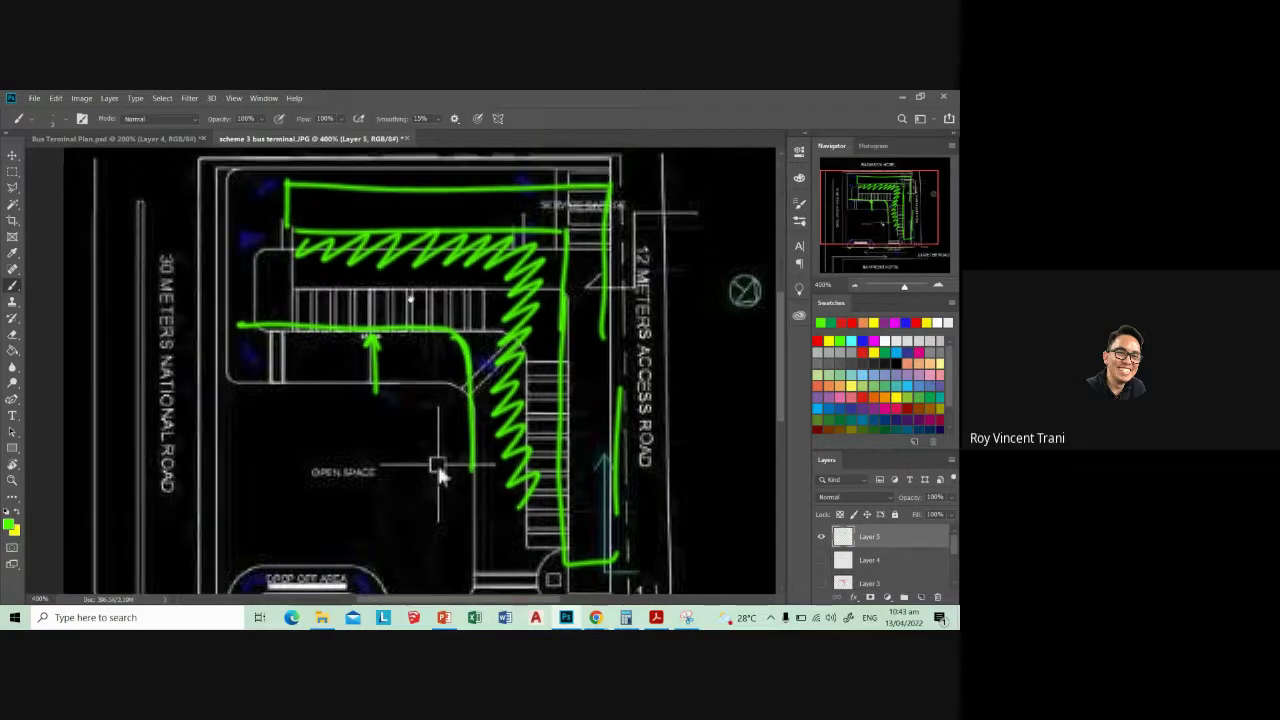
- In red, outline and zigzag-hatch the left bay and draw a curved arrow toward the access road
left_click(818, 341)
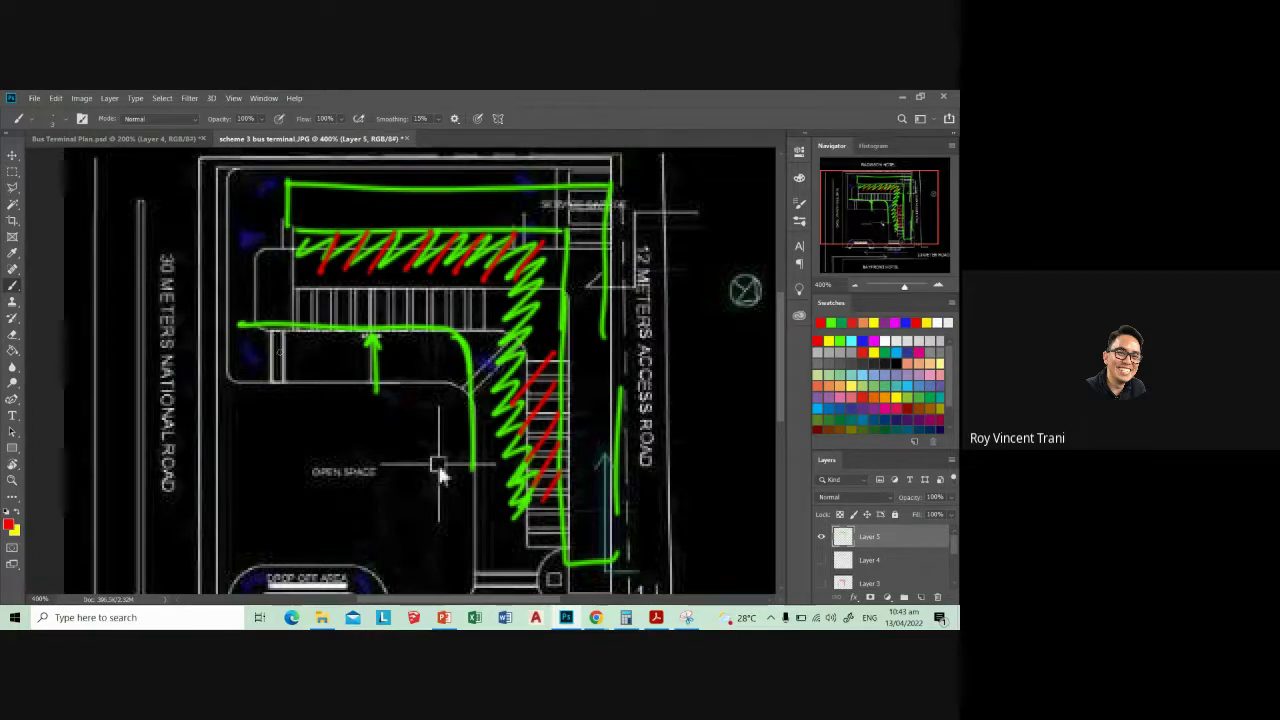
mouse_move(240, 338)
left_mouse_down()
mouse_move(245, 388)
mouse_move(452, 394)
left_mouse_up()
mouse_move(272, 382)
left_mouse_down()
mouse_move(328, 335)
mouse_move(335, 378)
mouse_move(440, 345)
left_mouse_up()
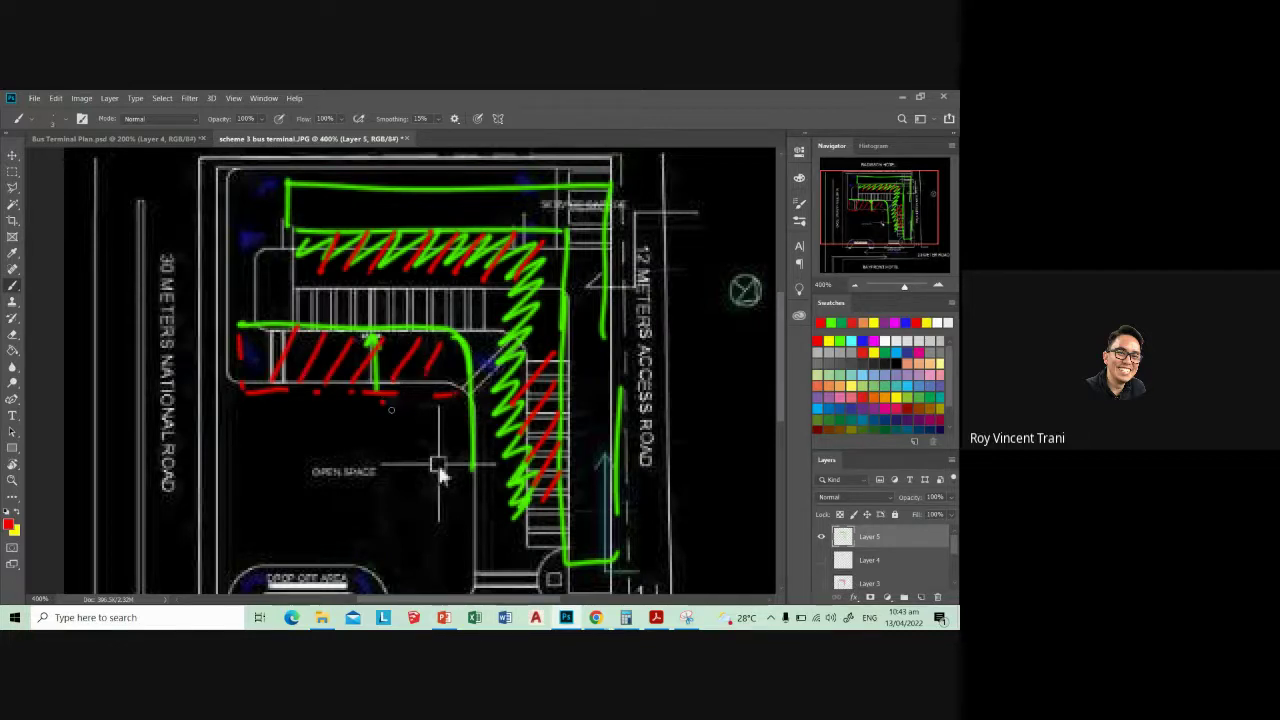
left_click_drag(391, 409, 505, 292)
left_click_drag(378, 393, 397, 396)
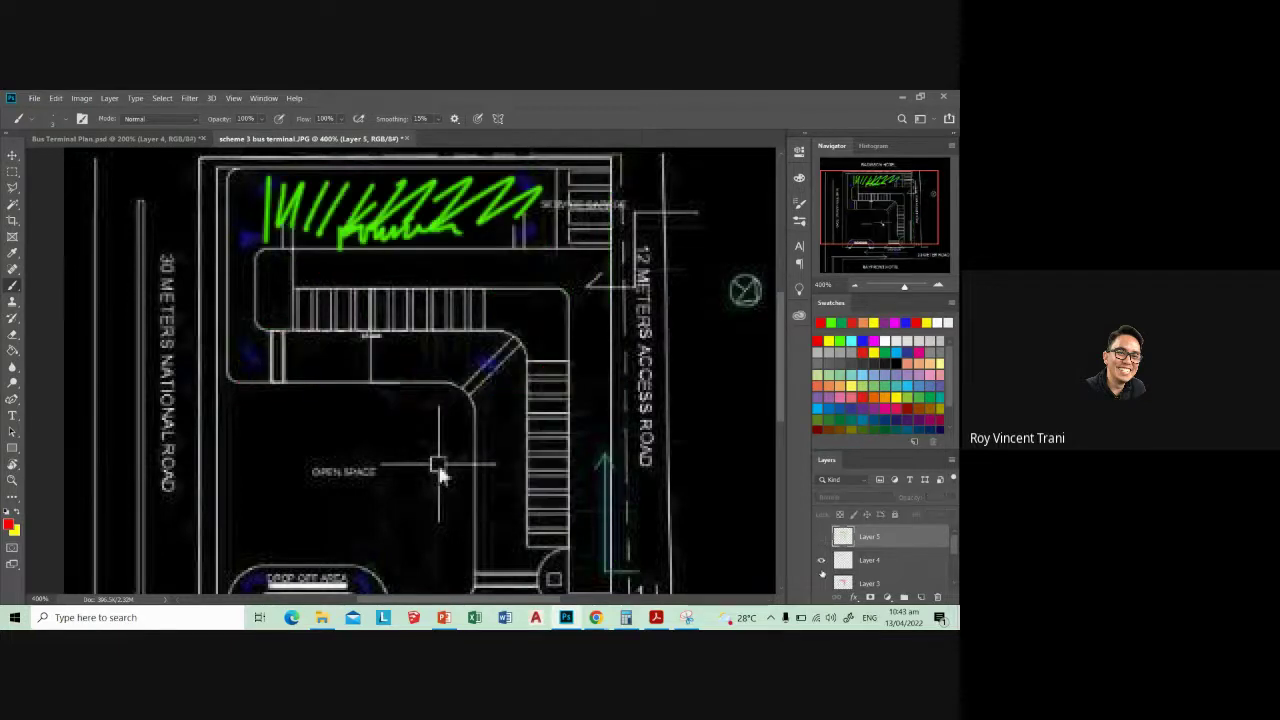
- Set the painting colour back to red from Swatches
left_click_drag(440, 474, 435, 500)
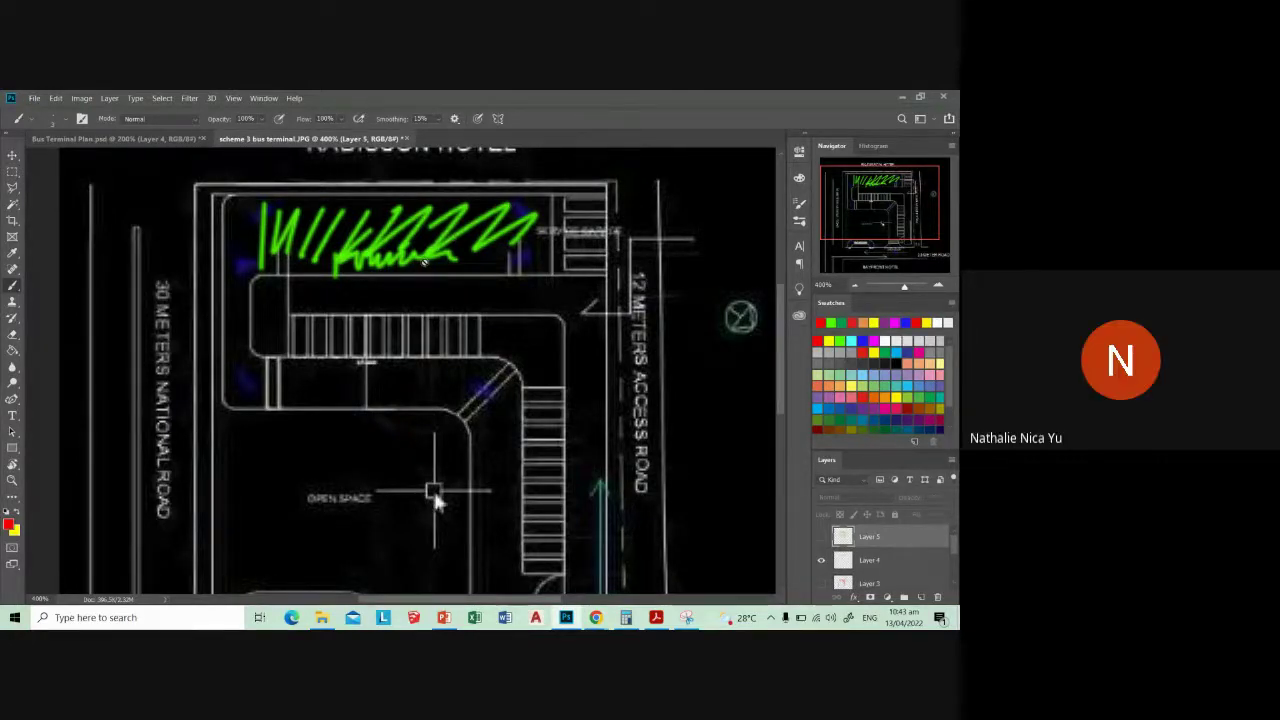
left_click(830, 322)
left_click(830, 322)
- Add Layer 6 and paint red horizontal strokes over the green scribble's left end
key("ctrl+shift+n")
key("Return")
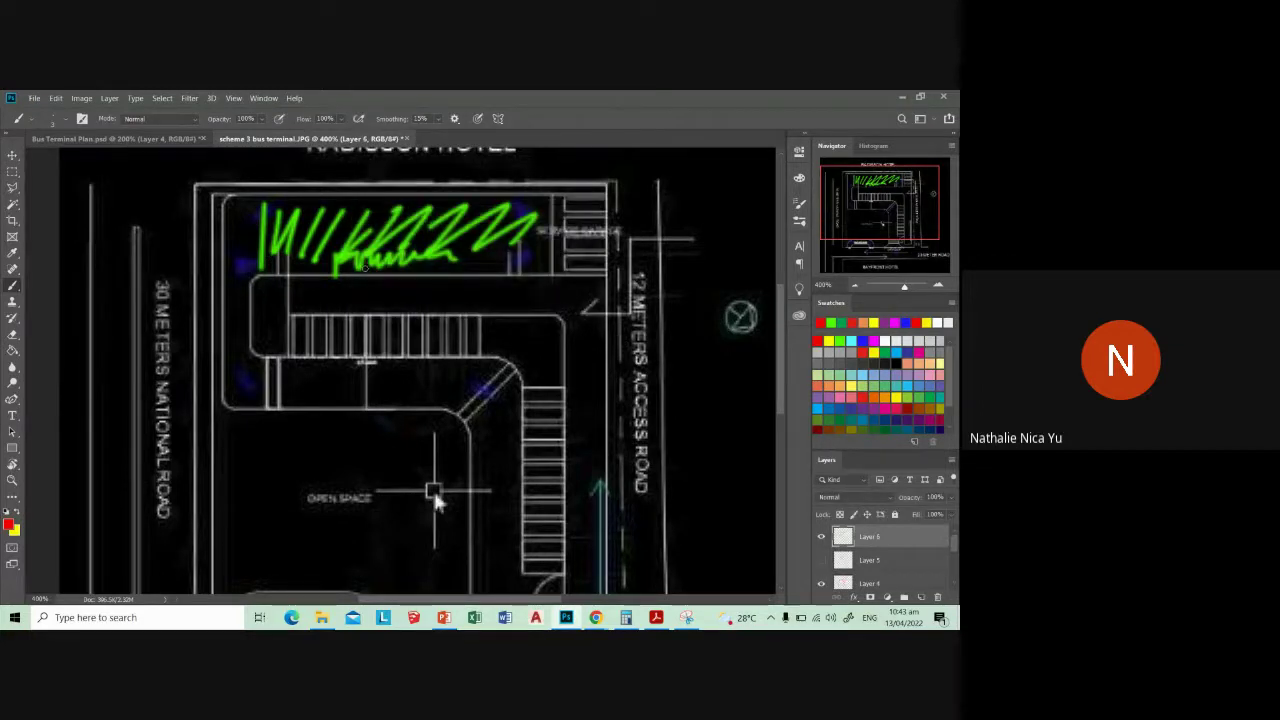
mouse_move(250, 258)
left_mouse_down()
mouse_move(276, 258)
mouse_move(306, 233)
mouse_move(292, 211)
mouse_move(310, 211)
mouse_move(308, 278)
left_mouse_up()
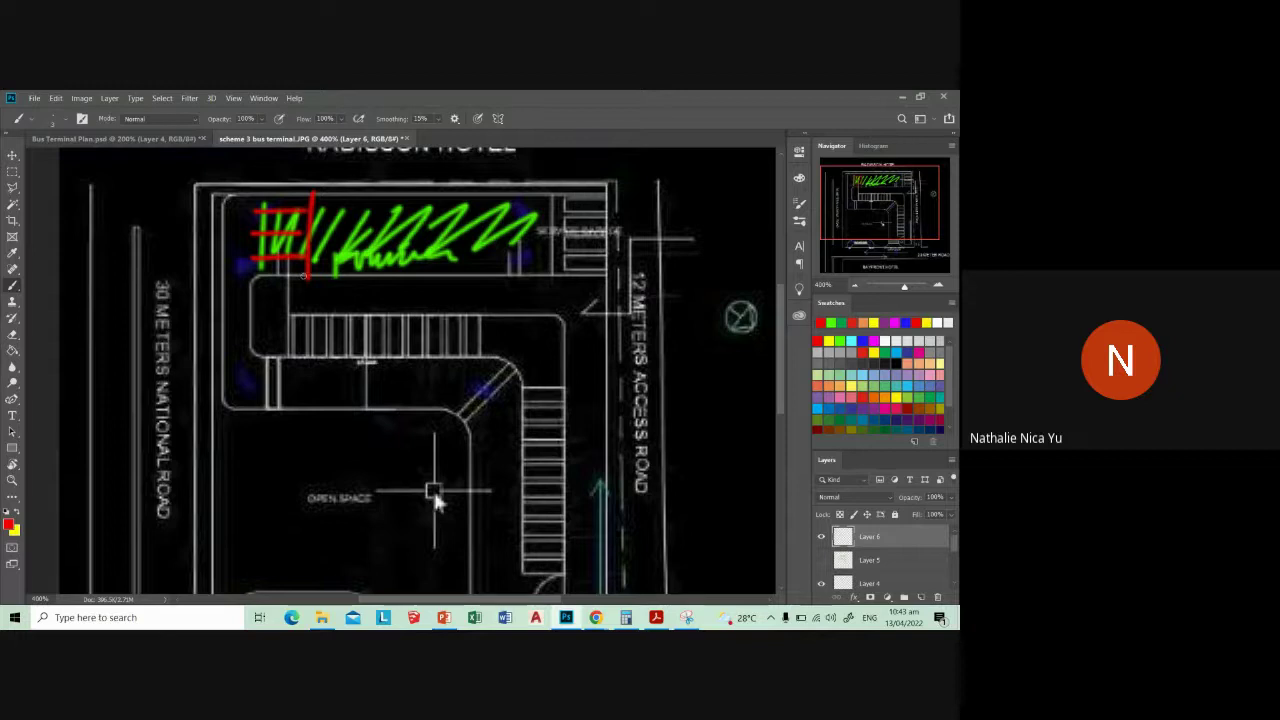
scroll(447, 370, "down", 1)
scroll(447, 370, "down", 1)
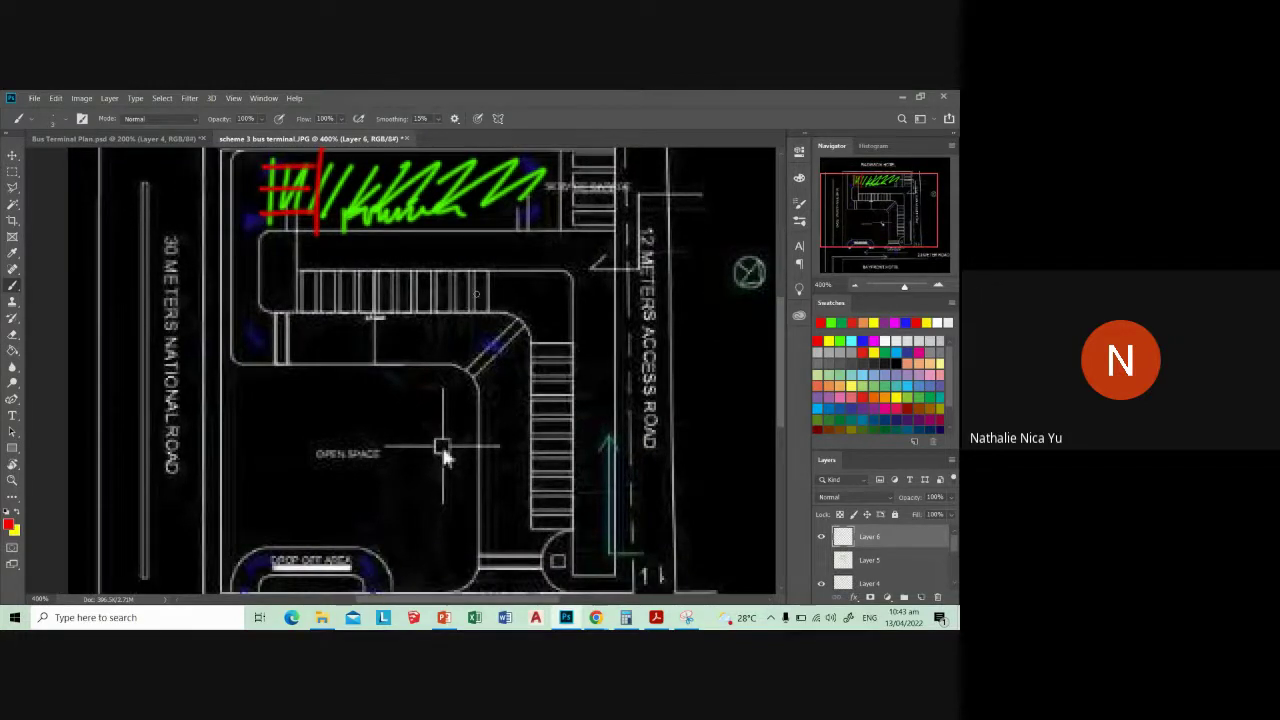
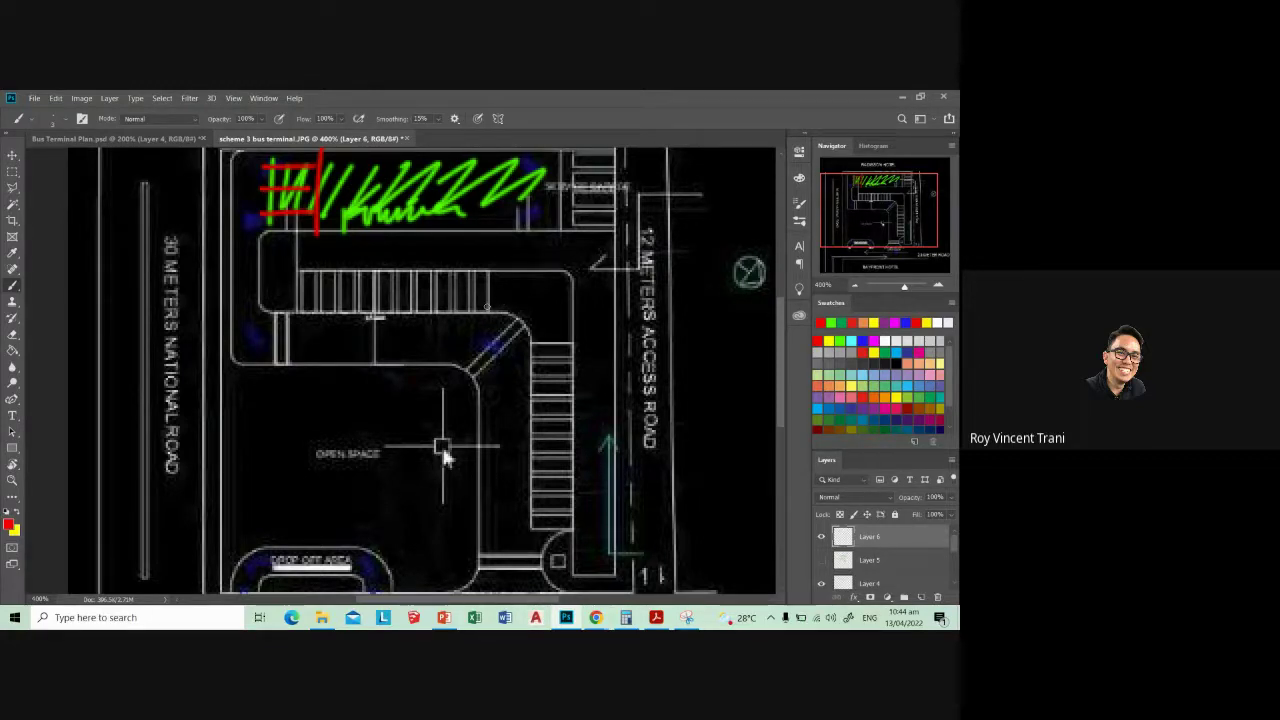
- Undo the stray red strokes, then hatch the right-side stairs red and curve a line along the ramp
left_click_drag(513, 394, 536, 432)
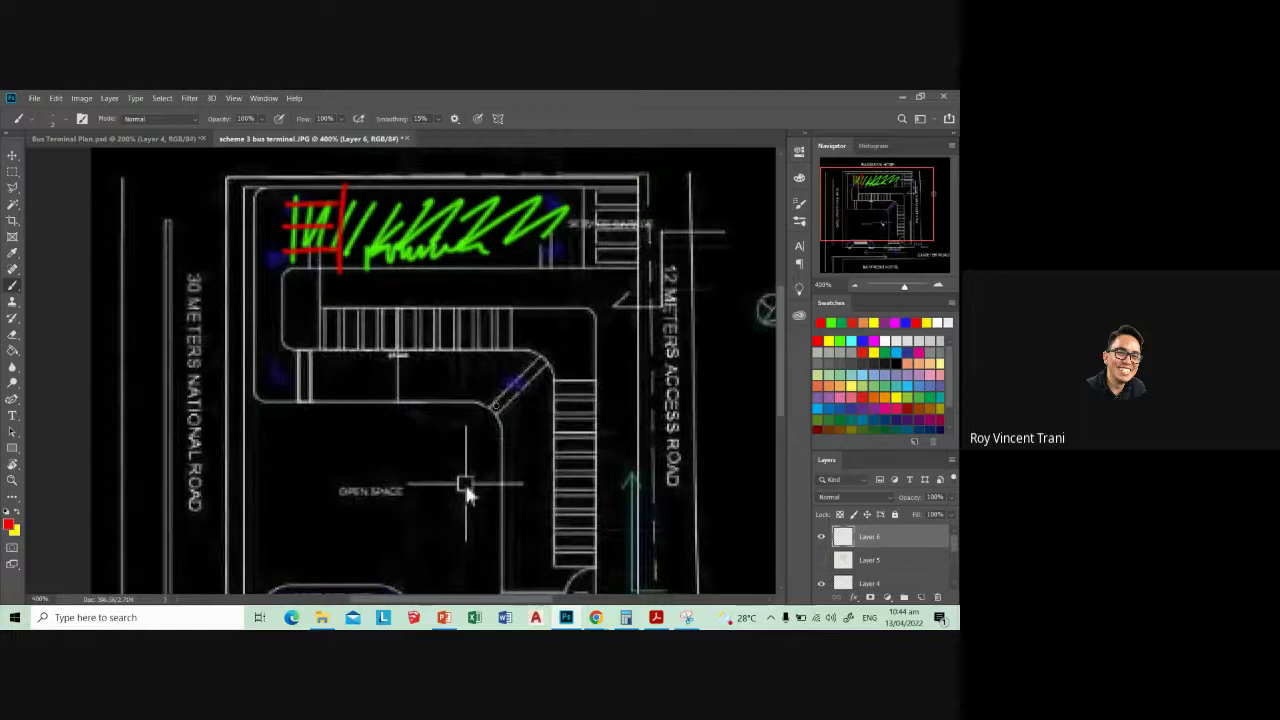
key("ctrl+z")
key("ctrl+z")
key("ctrl+z")
key("ctrl+z")
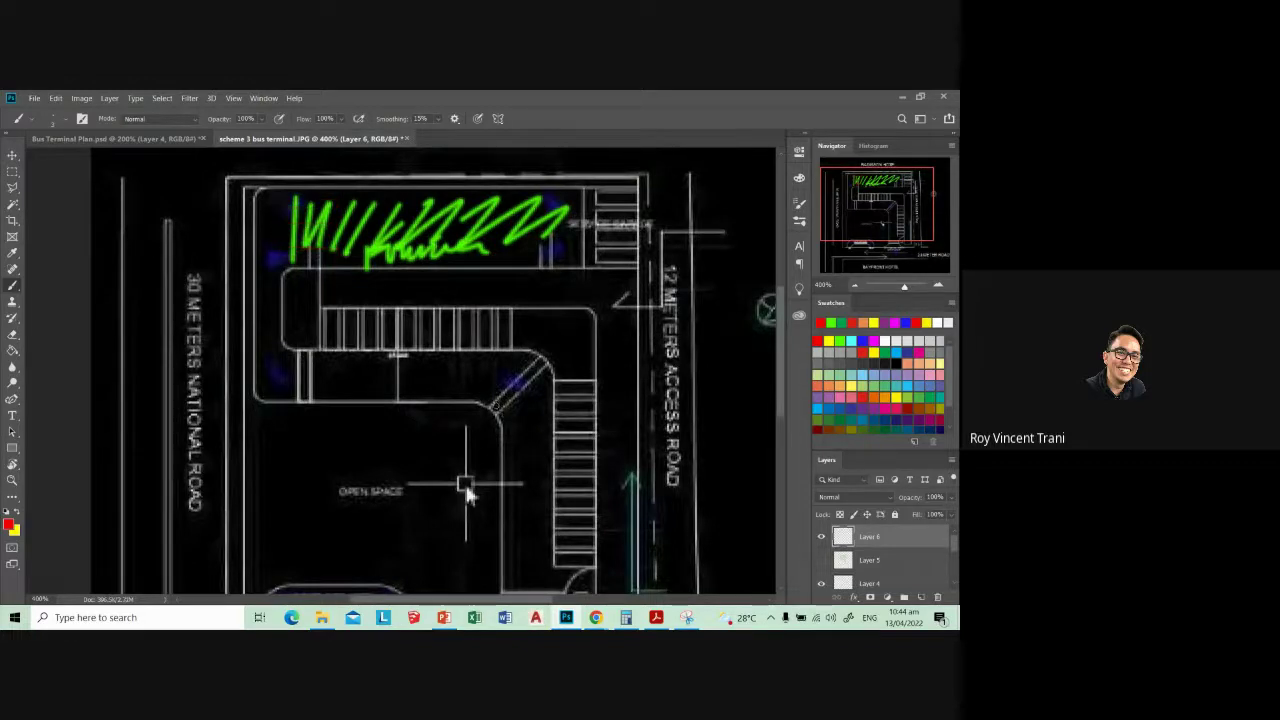
left_click_drag(464, 481, 436, 400)
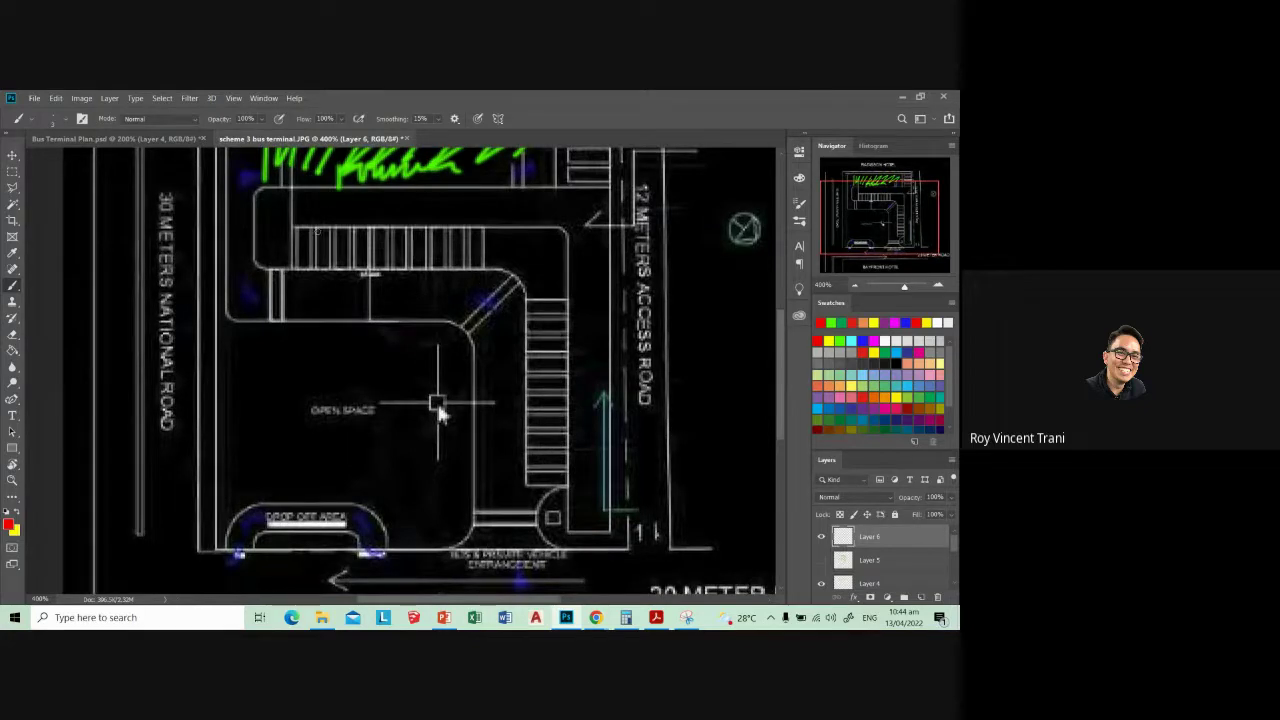
mouse_move(560, 307)
left_mouse_down()
mouse_move(521, 337)
mouse_move(528, 368)
left_mouse_up()
mouse_move(566, 359)
left_mouse_down()
mouse_move(531, 388)
mouse_move(530, 412)
left_mouse_up()
mouse_move(568, 414)
left_mouse_down()
mouse_move(528, 448)
mouse_move(536, 464)
mouse_move(510, 505)
left_mouse_up()
mouse_move(532, 450)
left_mouse_down()
mouse_move(504, 462)
mouse_move(496, 486)
mouse_move(462, 324)
mouse_move(444, 320)
left_mouse_up()
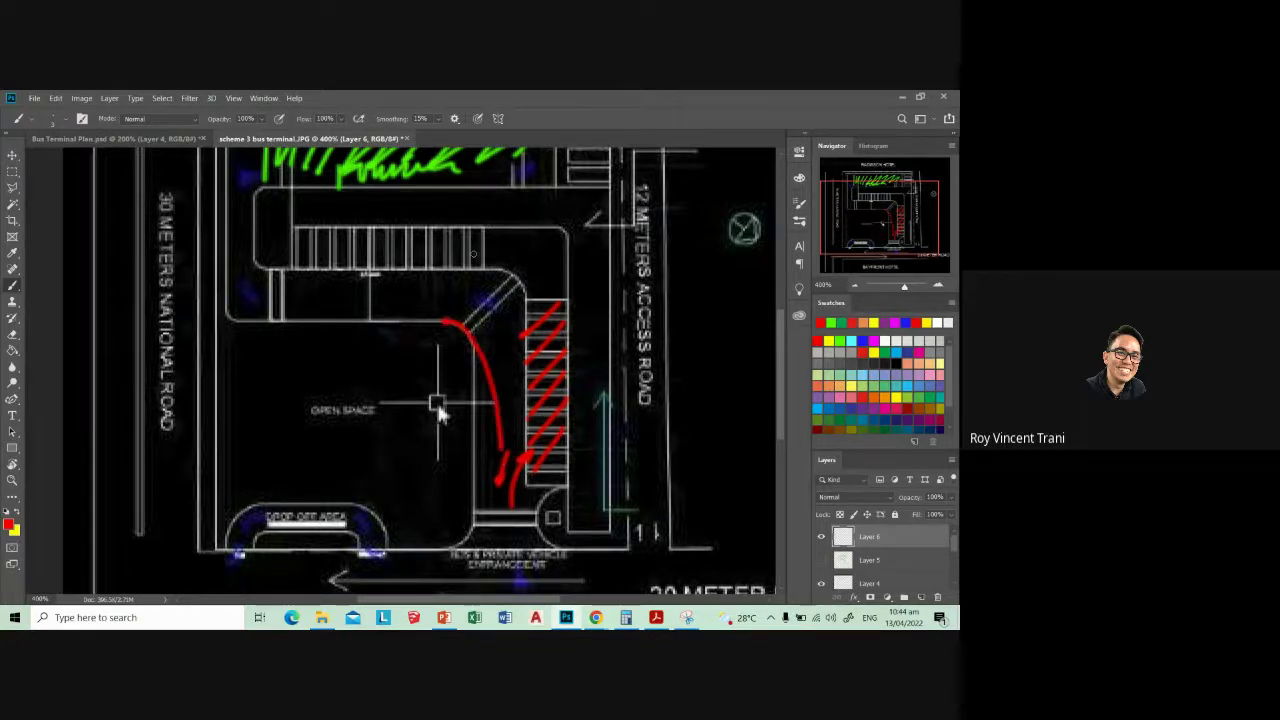
- Hatch the top parking bay and mark the ramp in red, then erase both marks
mouse_move(472, 230)
left_mouse_down()
mouse_move(500, 270)
mouse_move(476, 268)
left_mouse_up()
mouse_move(414, 230)
left_mouse_down()
mouse_move(442, 274)
mouse_move(410, 270)
left_mouse_up()
mouse_move(348, 228)
left_mouse_down()
mouse_move(374, 270)
mouse_move(335, 264)
left_mouse_up()
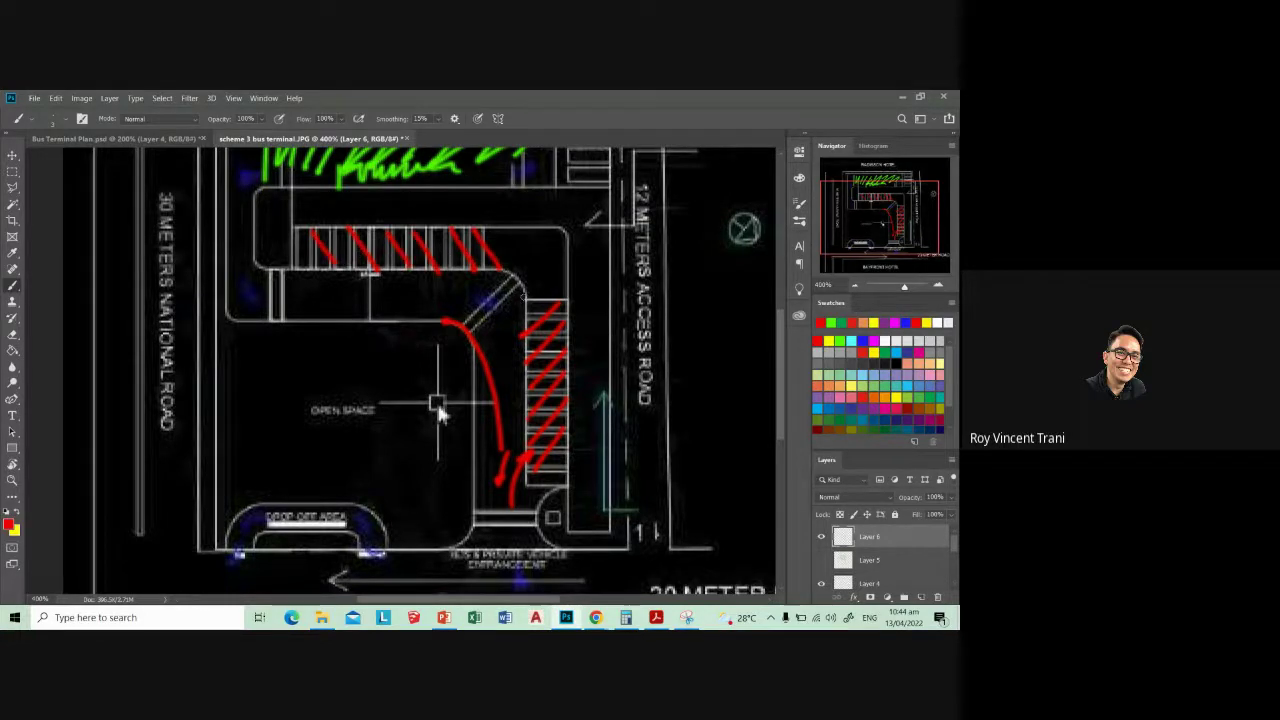
left_click_drag(490, 263, 511, 292)
key("e")
left_click_drag(498, 266, 510, 290)
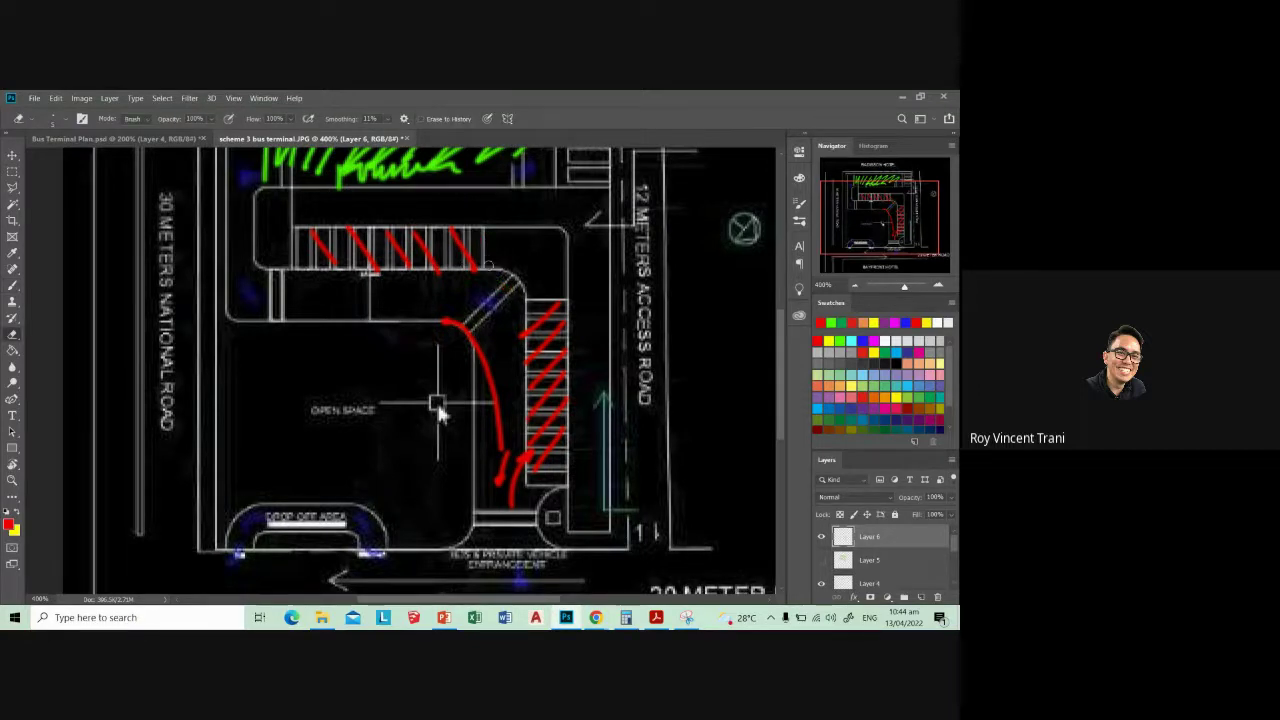
mouse_move(313, 232)
left_mouse_down()
mouse_move(495, 270)
mouse_move(485, 266)
left_mouse_up()
- Repaint red hatching across the top parking bay, underline it, and sketch a circle at the ramp corner
key("b")
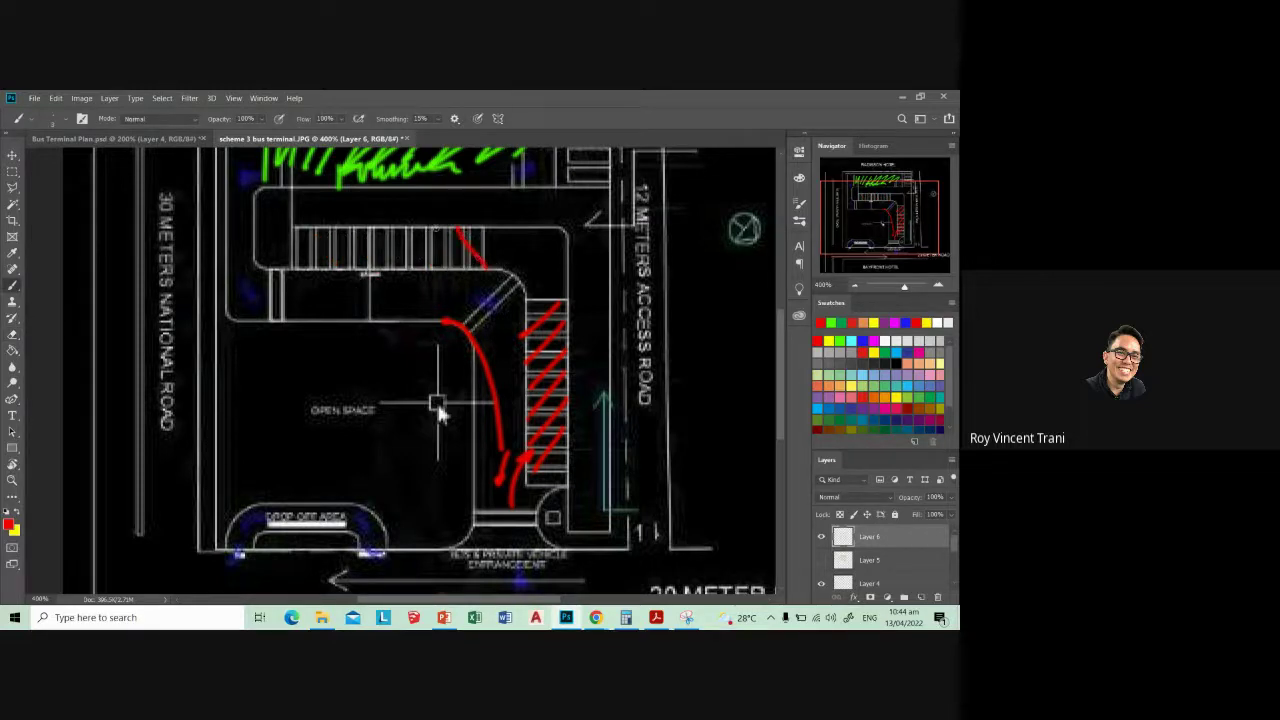
left_click_drag(435, 229, 455, 262)
mouse_move(410, 229)
left_mouse_down()
mouse_move(430, 259)
mouse_move(405, 256)
mouse_move(392, 272)
left_mouse_up()
mouse_move(336, 228)
left_mouse_down()
mouse_move(372, 270)
mouse_move(348, 274)
left_mouse_up()
left_click_drag(288, 234, 326, 270)
mouse_move(468, 262)
left_mouse_down()
mouse_move(488, 290)
mouse_move(330, 275)
left_mouse_up()
mouse_move(492, 262)
left_mouse_down()
mouse_move(486, 280)
mouse_move(510, 272)
mouse_move(528, 294)
mouse_move(496, 272)
mouse_move(510, 270)
mouse_move(528, 302)
left_mouse_up()
key("e")
key("b")
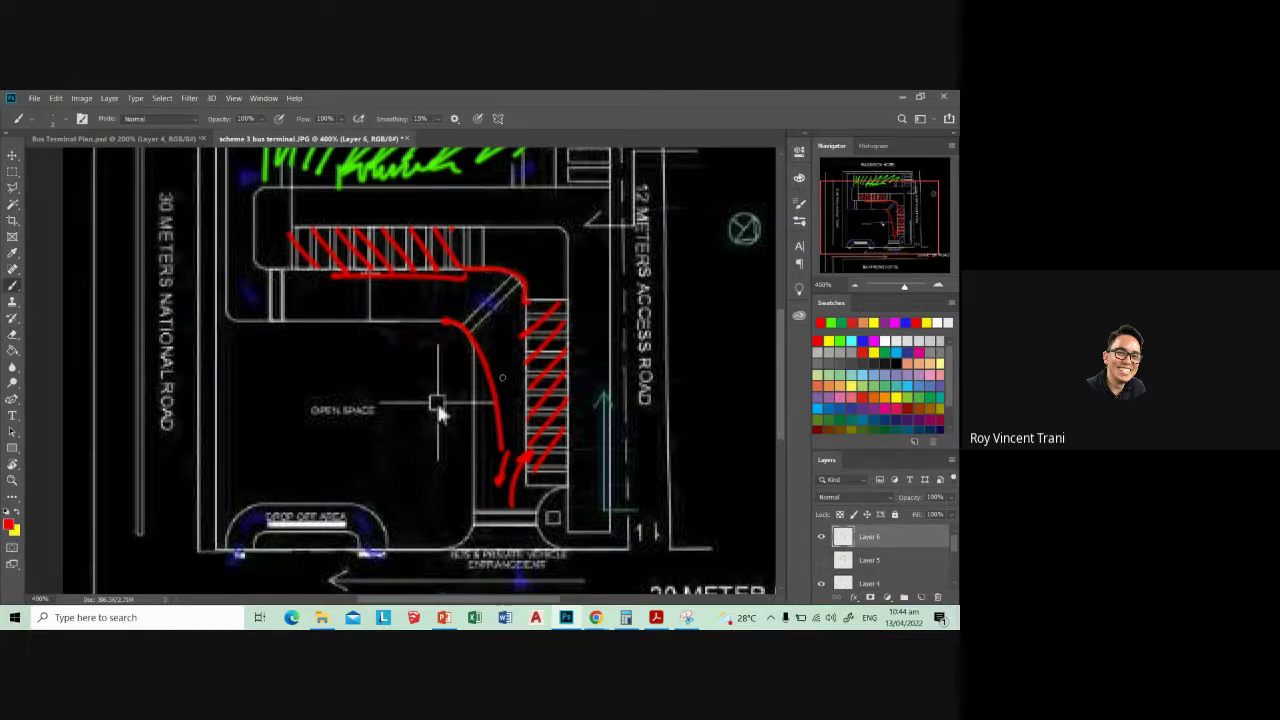
- Trim the red curve and draw a red lane across the open space's top, around the left corner
key("e")
mouse_move(485, 365)
left_mouse_down()
mouse_move(495, 425)
mouse_move(445, 322)
left_mouse_up()
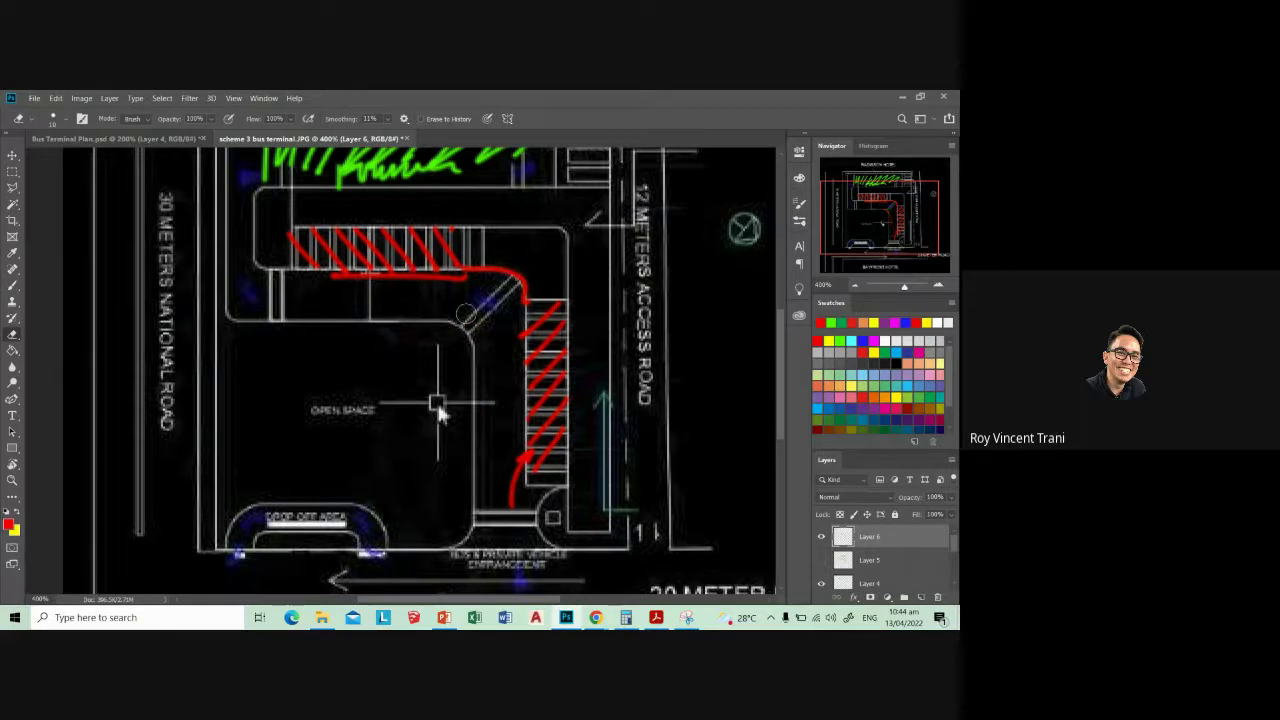
key("b")
left_click_drag(290, 303, 491, 347)
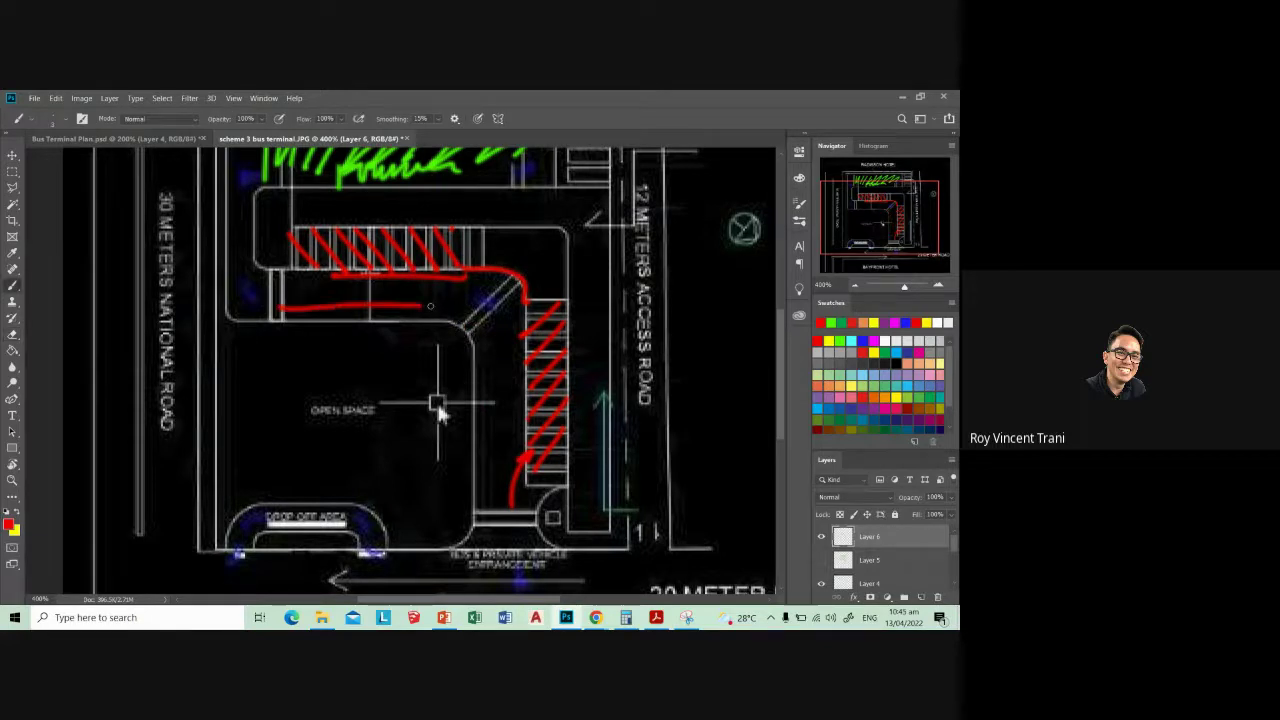
key("ctrl+z")
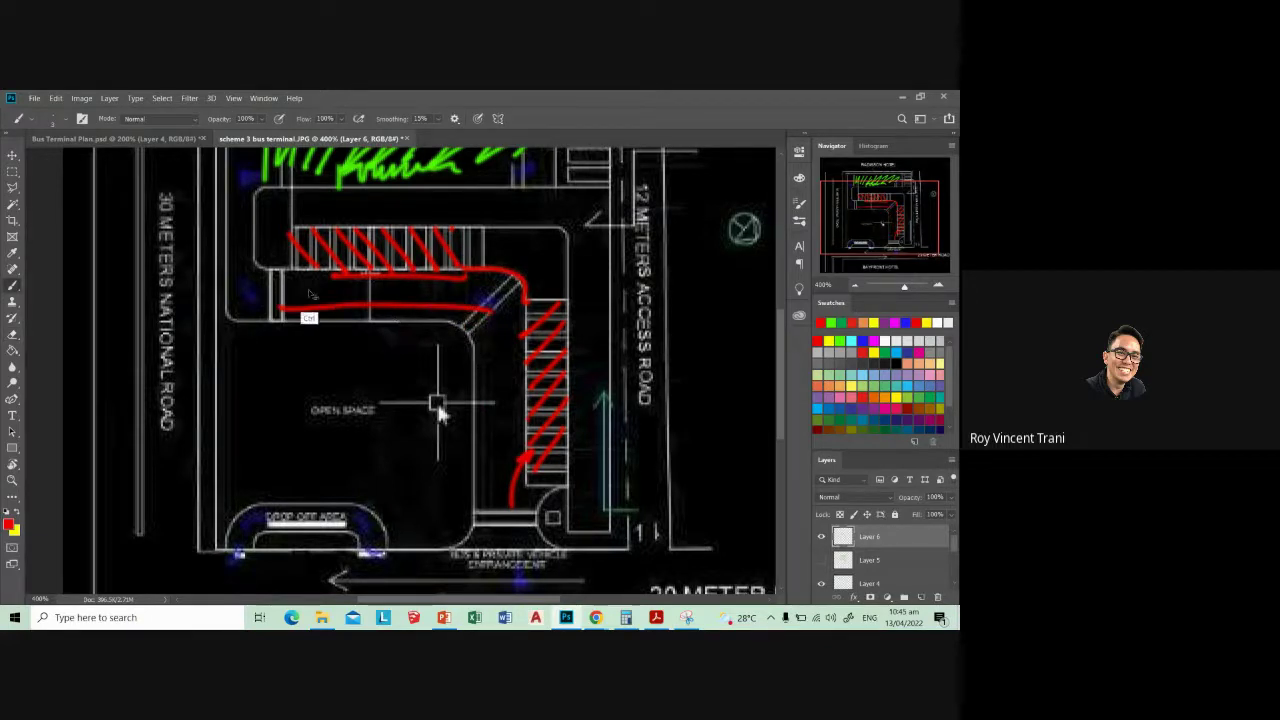
mouse_move(275, 298)
left_mouse_down()
mouse_move(487, 310)
mouse_move(470, 550)
left_mouse_up()
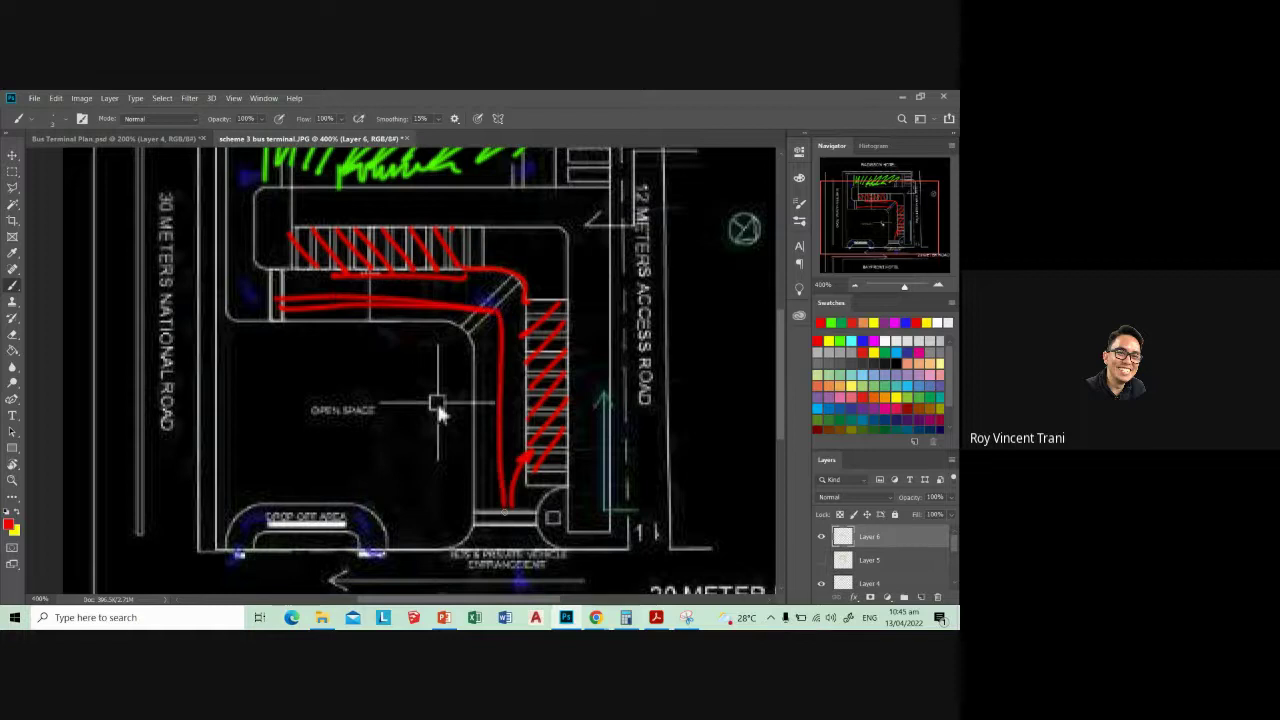
left_click_drag(228, 302, 312, 304)
mouse_move(446, 330)
left_mouse_down()
mouse_move(470, 308)
mouse_move(500, 322)
left_mouse_up()
- Try several red arcs over the drop-off area, keeping a small double arc
left_click_drag(436, 400, 441, 384)
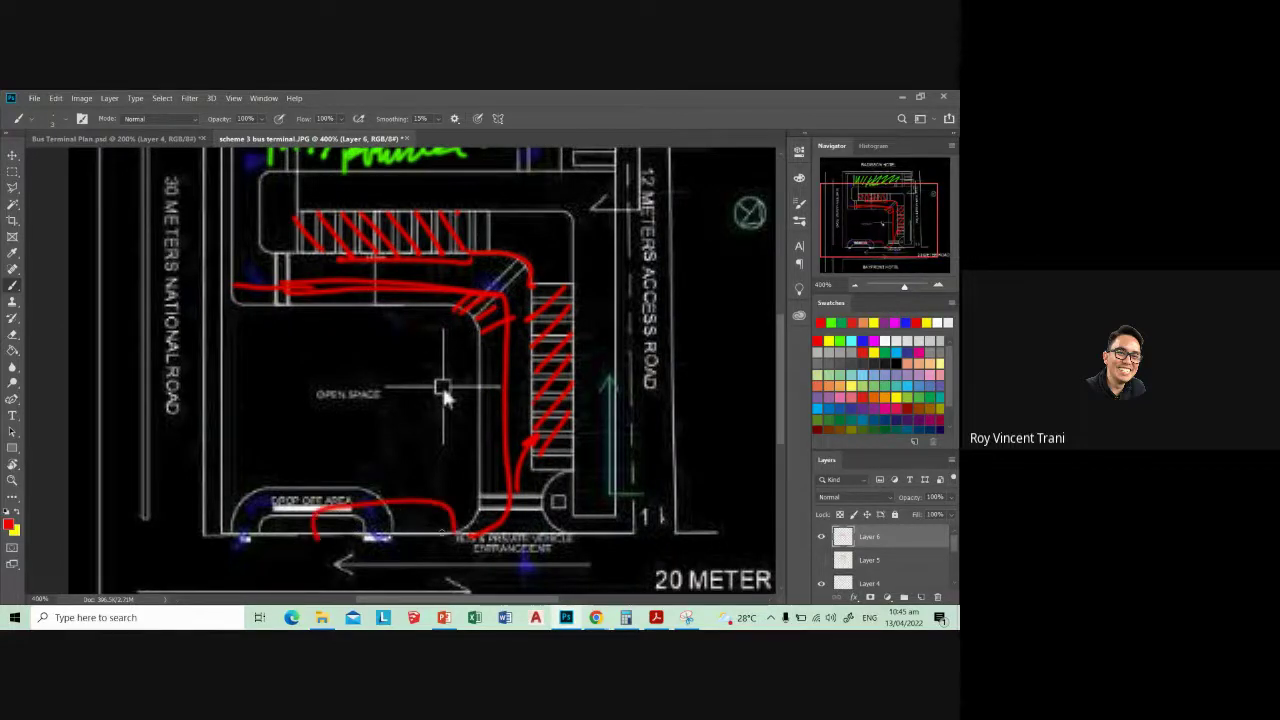
left_click_drag(246, 512, 397, 490)
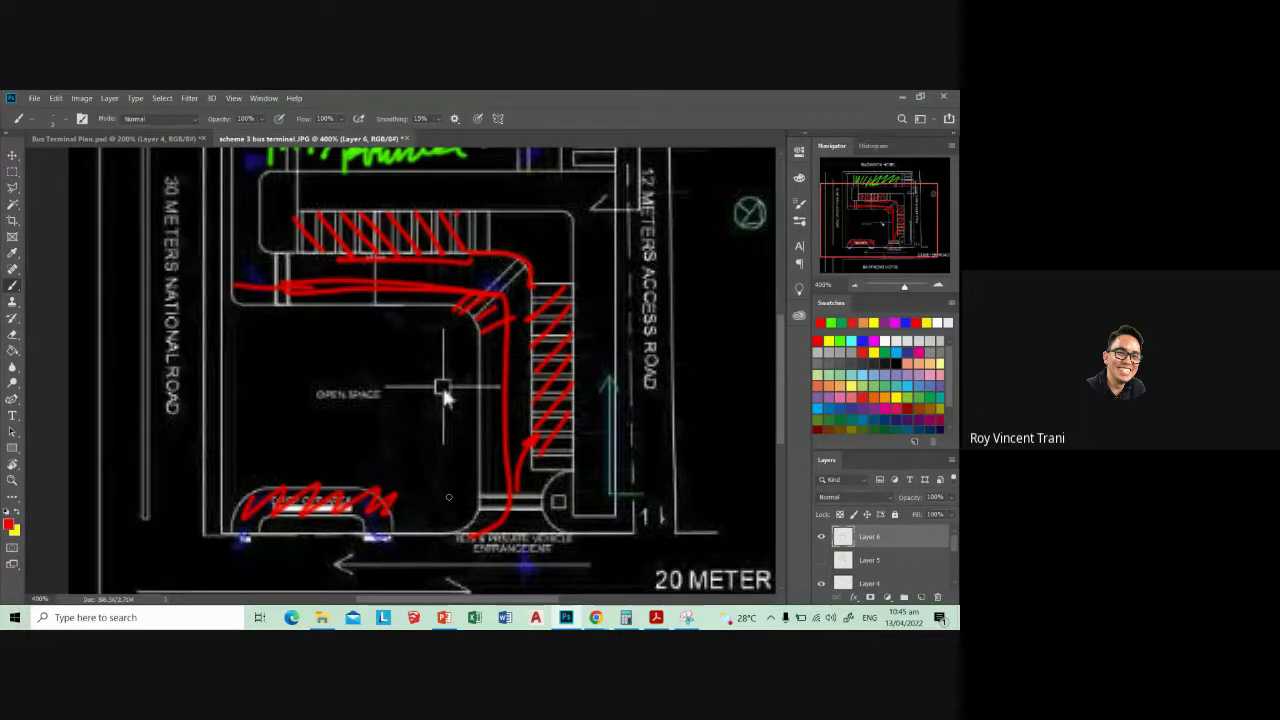
key("ctrl+z")
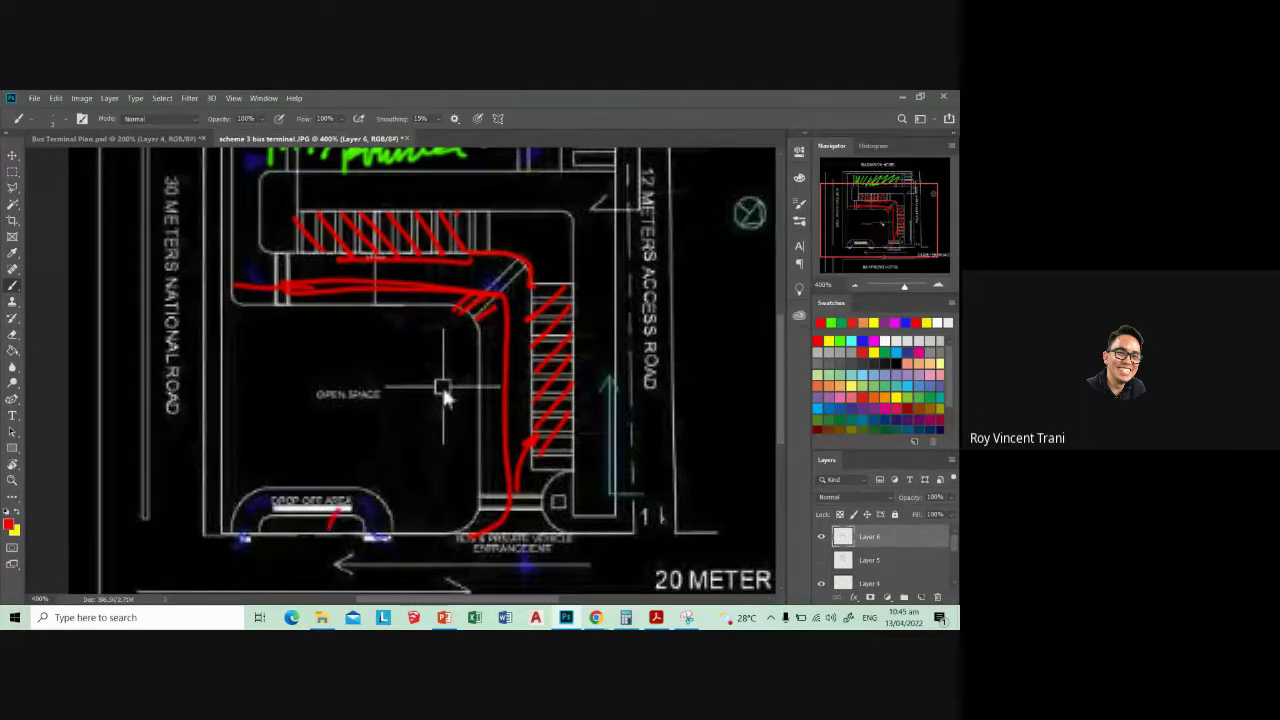
left_click_drag(331, 522, 440, 500)
key("ctrl+z")
left_click_drag(328, 533, 455, 527)
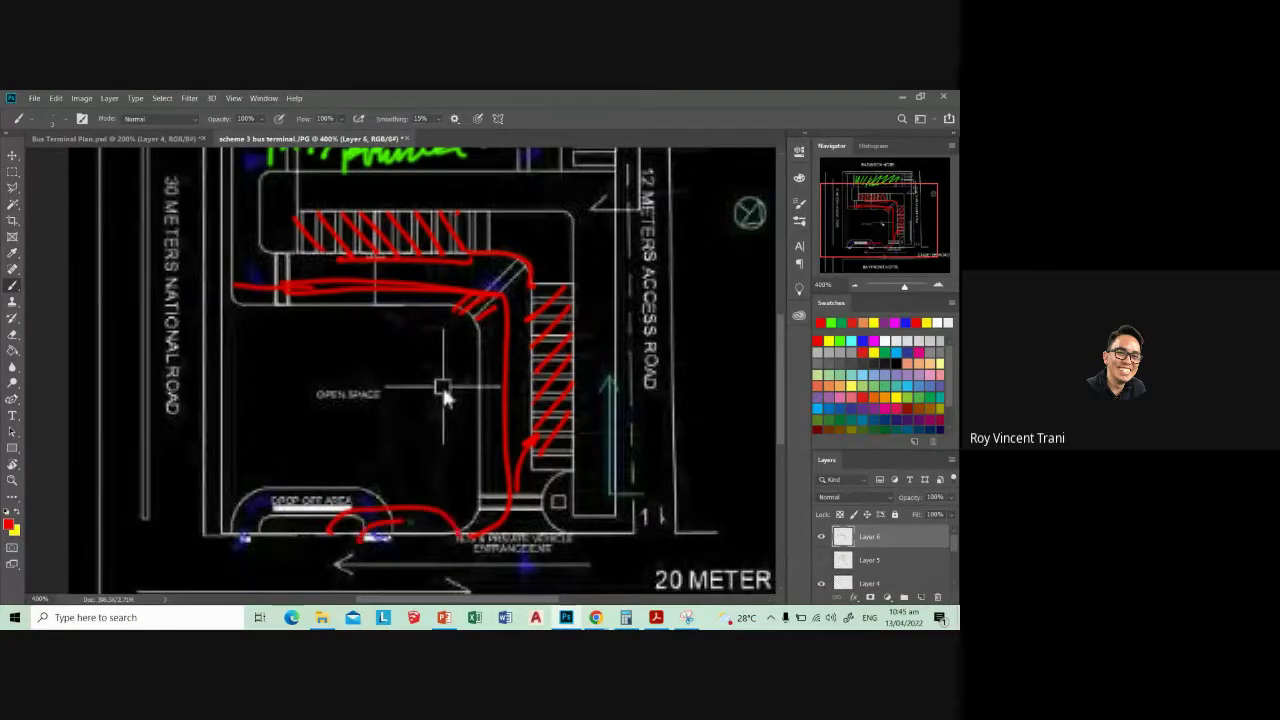
key("ctrl+z")
left_click_drag(356, 534, 380, 536)
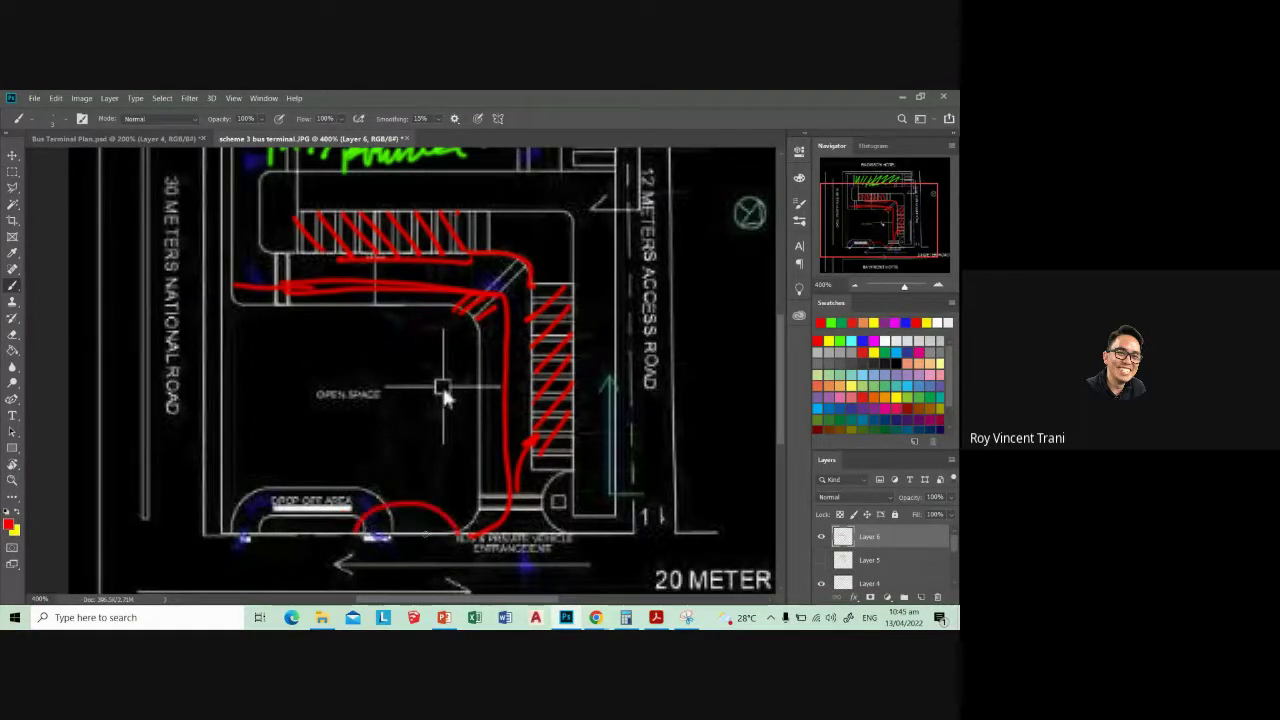
- Draw a red lane down the left side and hatch the drop-off area's left end red
left_click_drag(236, 290, 242, 527)
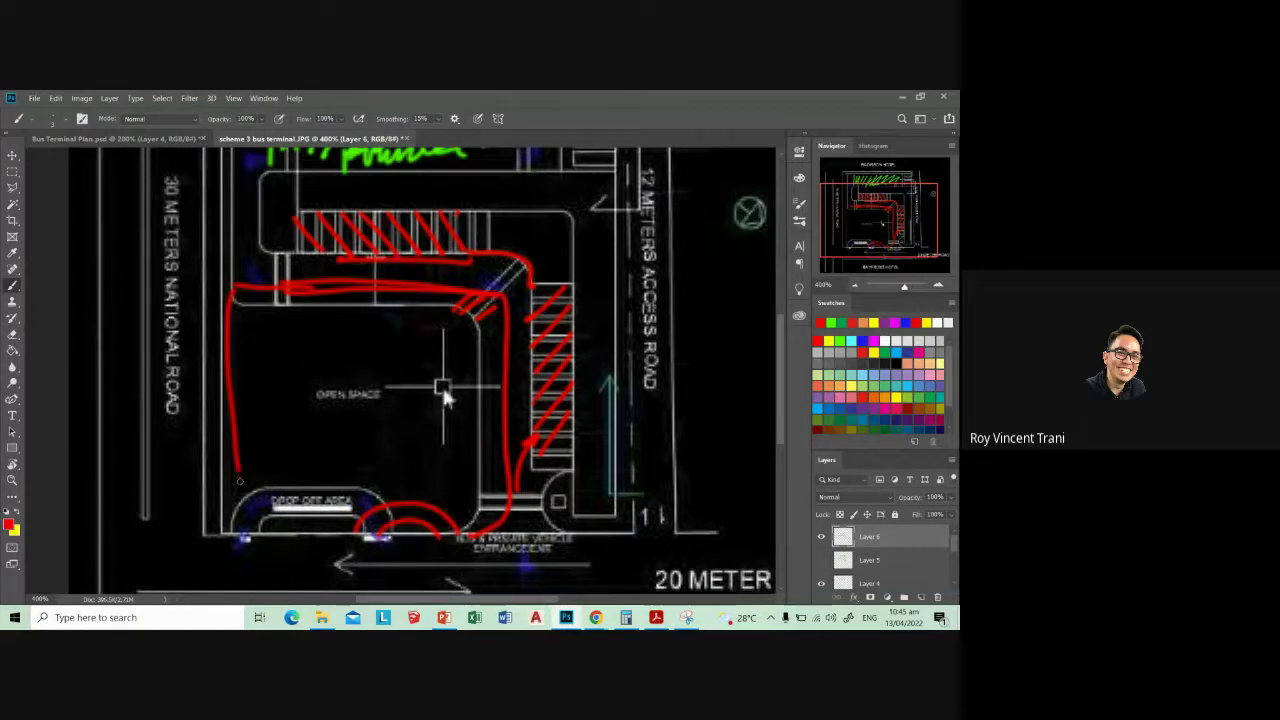
key("e")
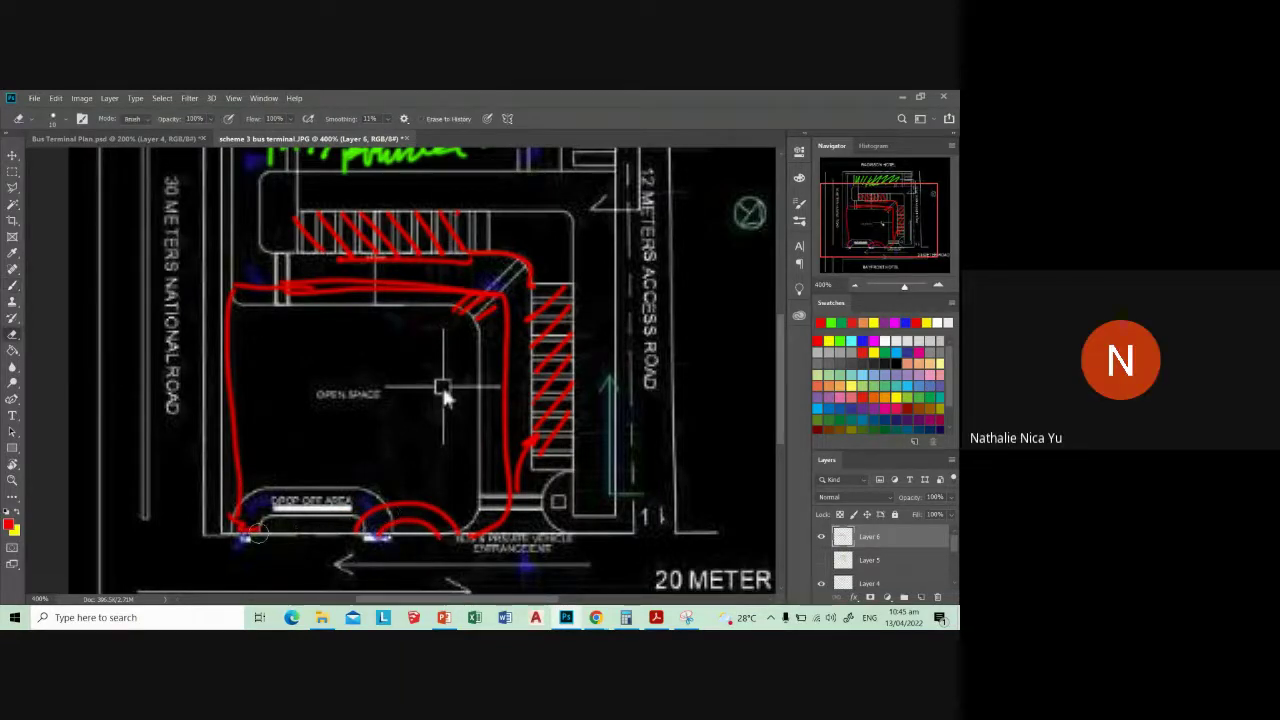
key("b")
left_click_drag(180, 522, 220, 552)
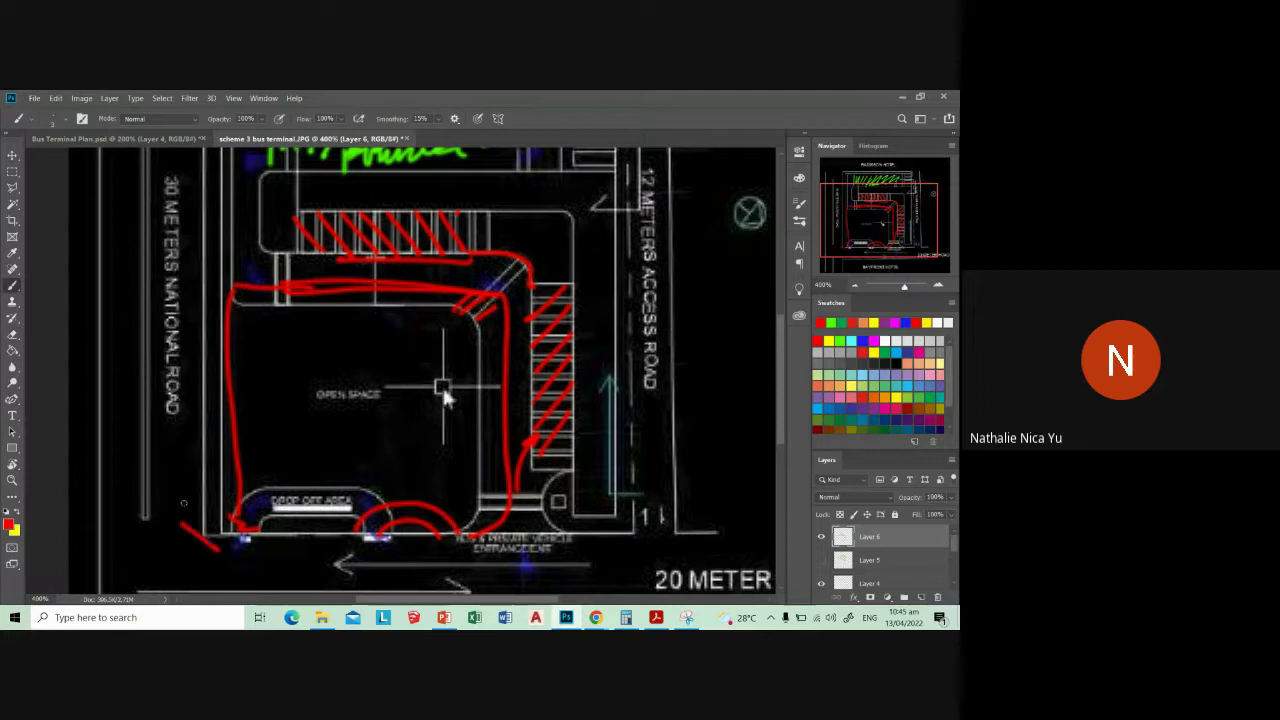
mouse_move(182, 496)
left_mouse_down()
mouse_move(250, 540)
mouse_move(278, 535)
left_mouse_up()
left_click_drag(225, 483, 255, 504)
- Draw a red curved arrow beside the access road and erase part of the drop-off stroke
scroll(442, 384, "down", 1)
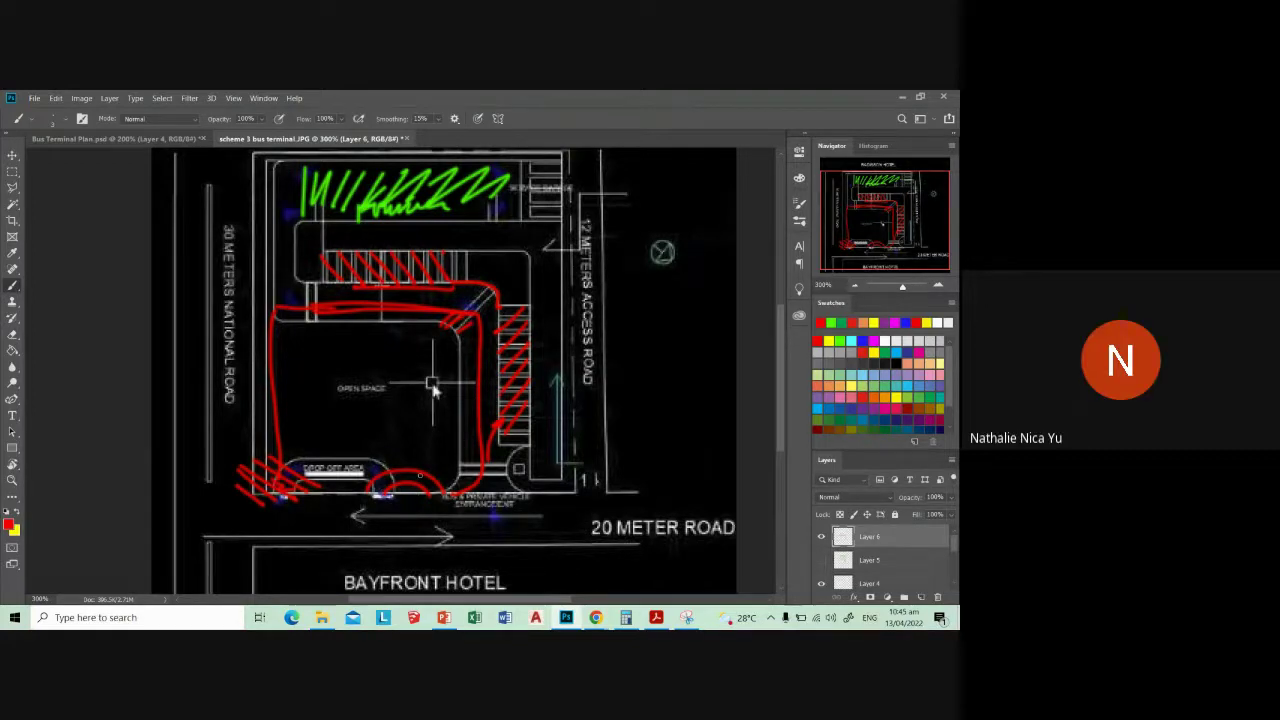
left_click_drag(432, 390, 412, 388)
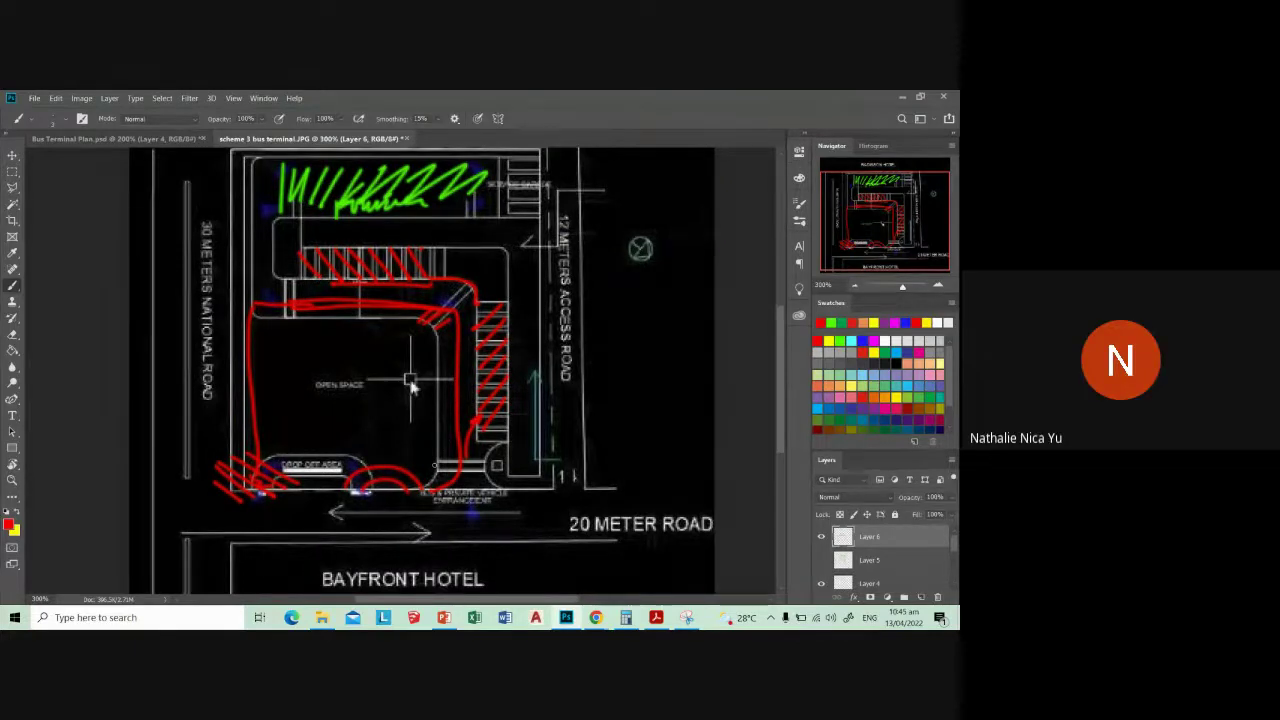
mouse_move(412, 388)
left_mouse_down()
mouse_move(389, 432)
mouse_move(392, 386)
mouse_move(374, 417)
mouse_move(394, 394)
mouse_move(368, 403)
left_mouse_up()
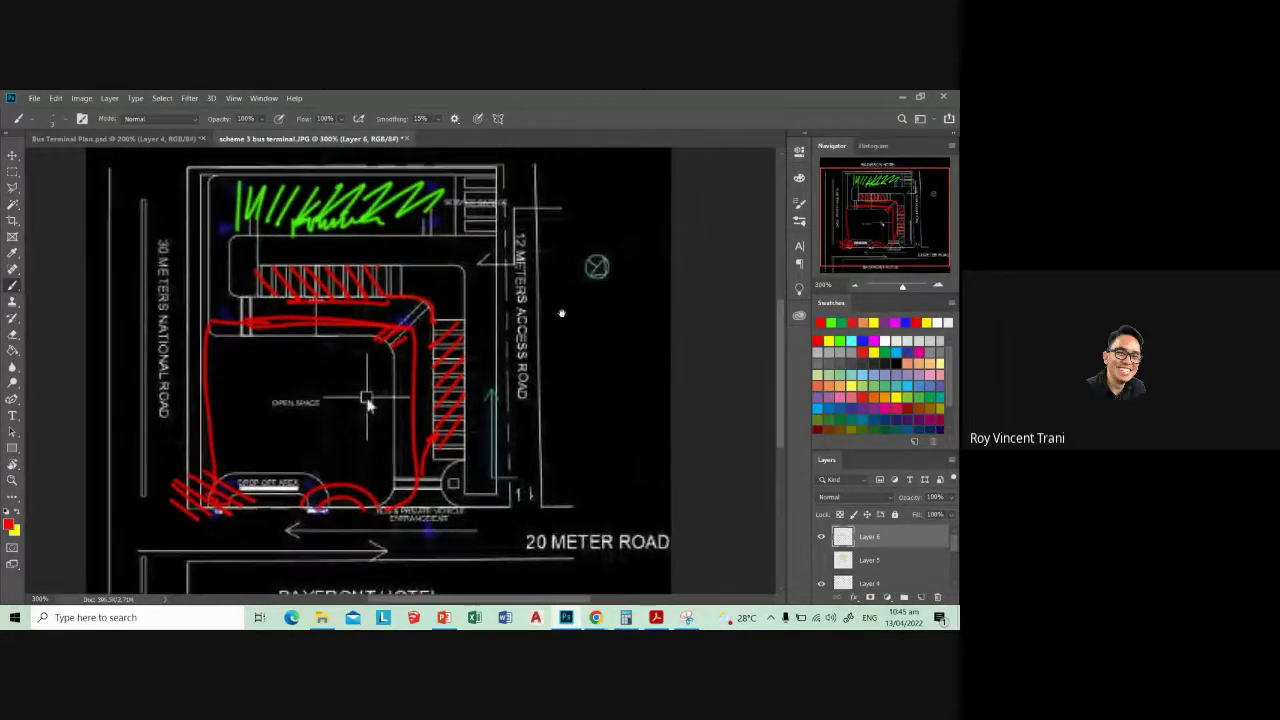
left_click_drag(510, 322, 550, 319)
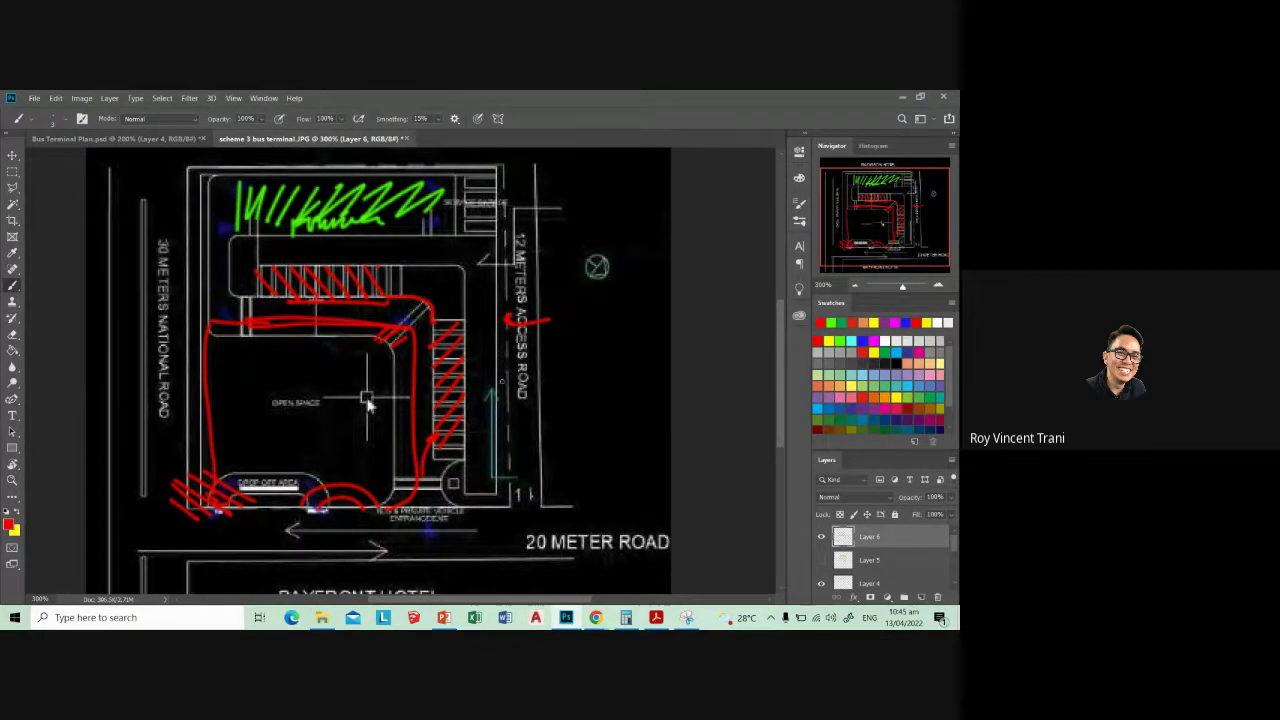
mouse_move(501, 381)
left_mouse_down()
mouse_move(500, 288)
mouse_move(486, 366)
left_mouse_up()
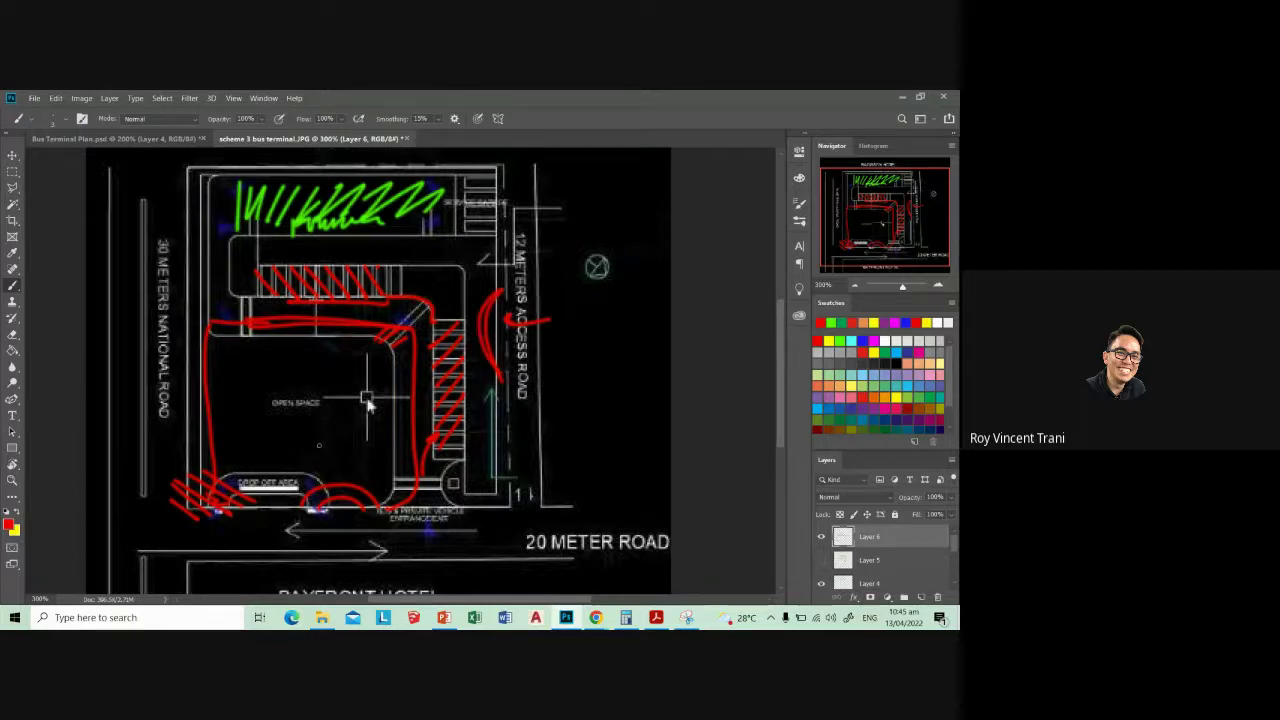
key("e")
mouse_move(300, 490)
left_mouse_down()
mouse_move(365, 495)
mouse_move(349, 511)
left_mouse_up()
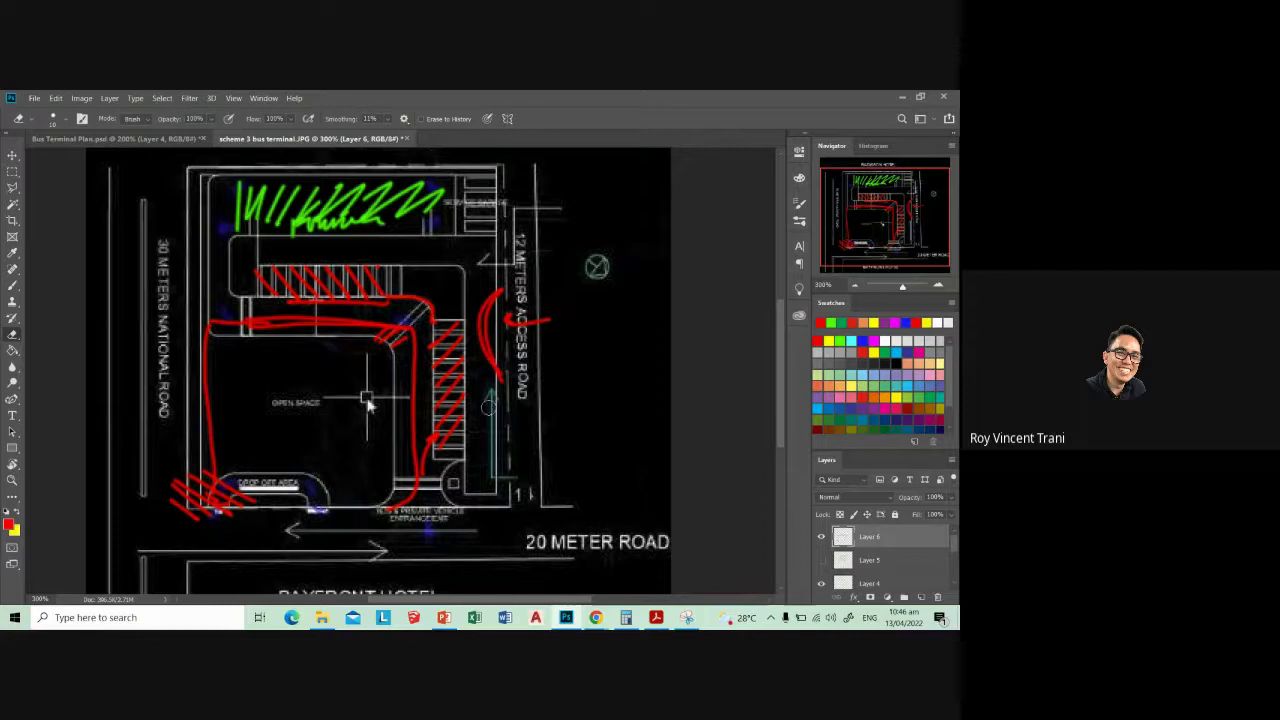
key("b")
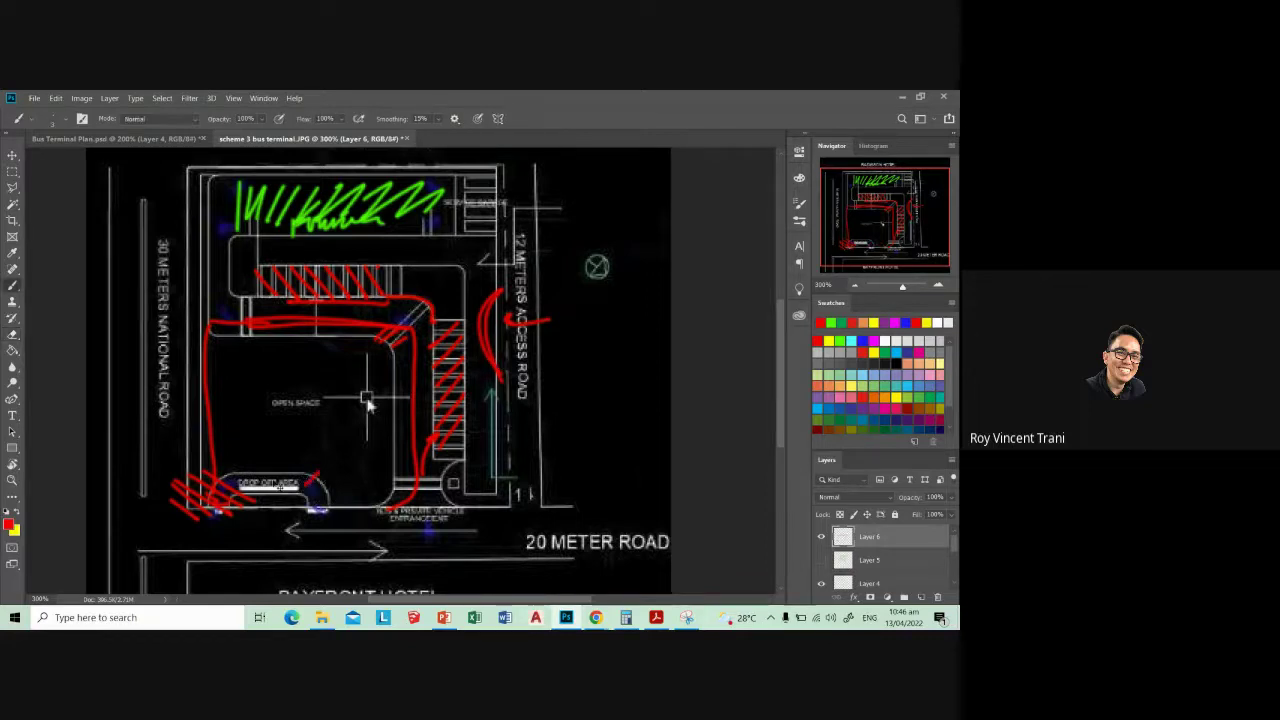
mouse_move(500, 292)
left_mouse_down()
mouse_move(484, 320)
mouse_move(510, 364)
left_mouse_up()
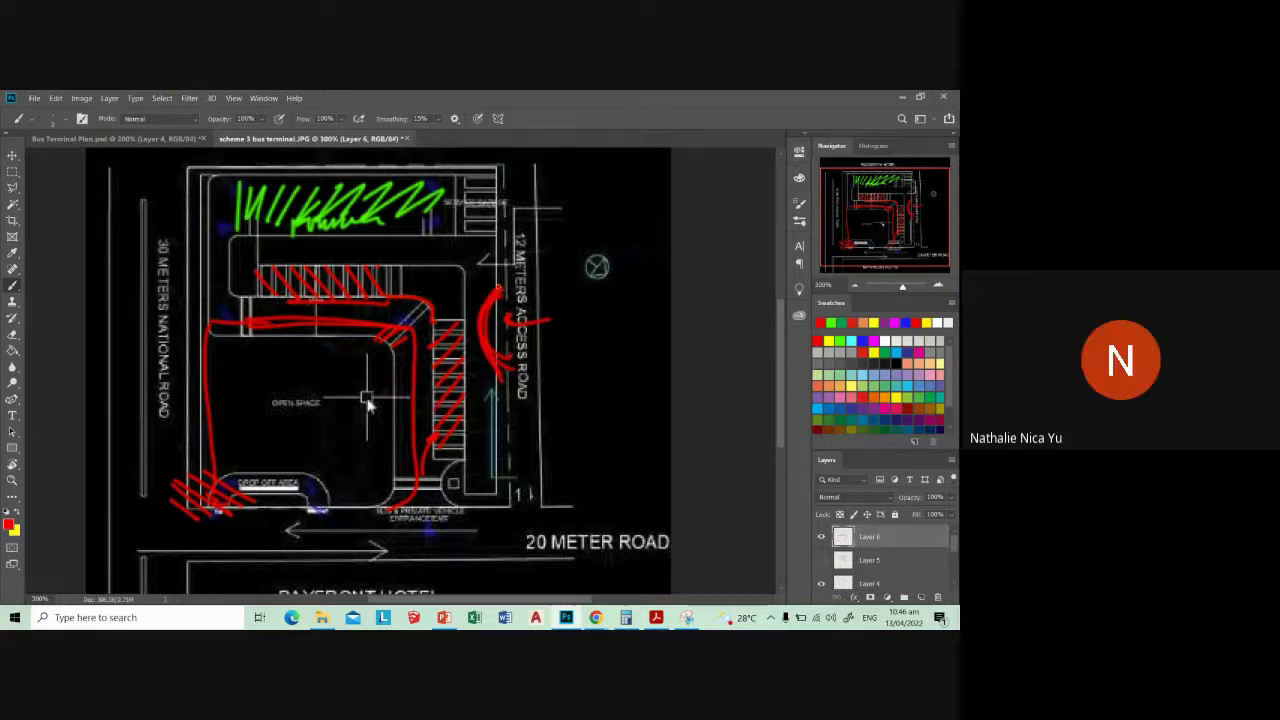
- Redraw the red lines along the open space's right edge and beside the hatched parking
key("e")
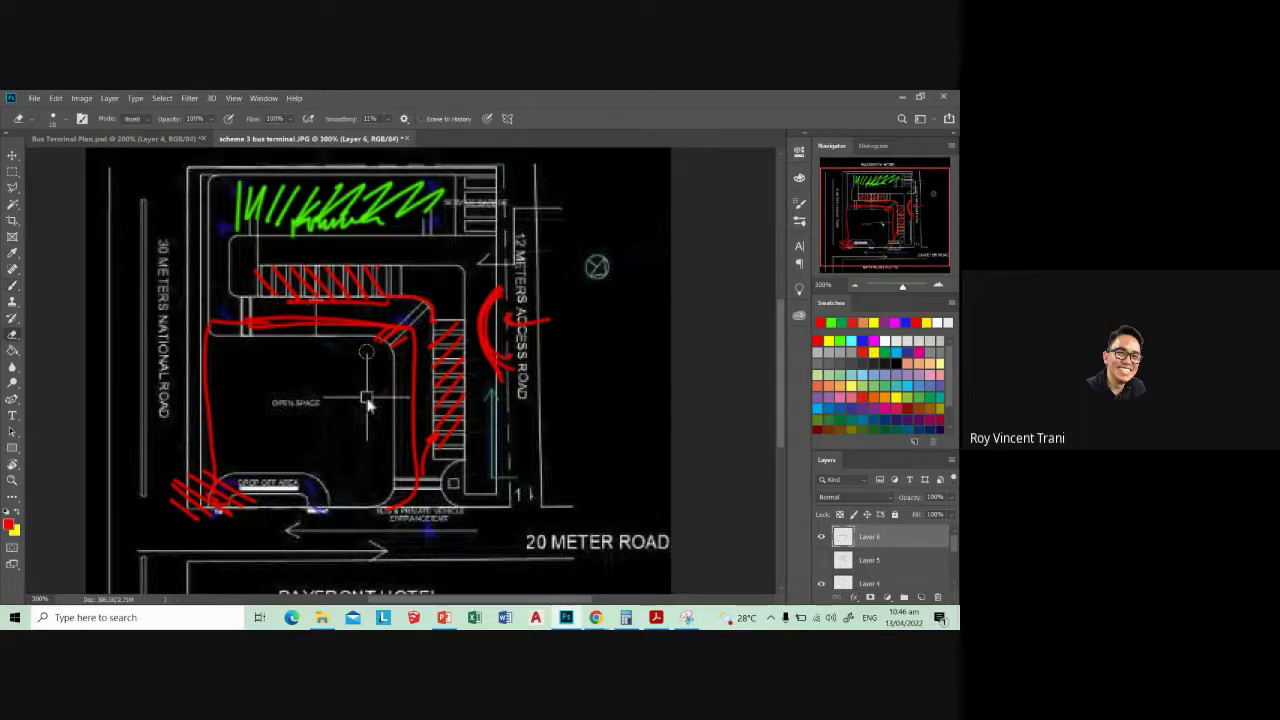
left_click_drag(408, 353, 398, 508)
key("b")
mouse_move(411, 330)
left_mouse_down()
mouse_move(416, 476)
mouse_move(376, 505)
left_mouse_up()
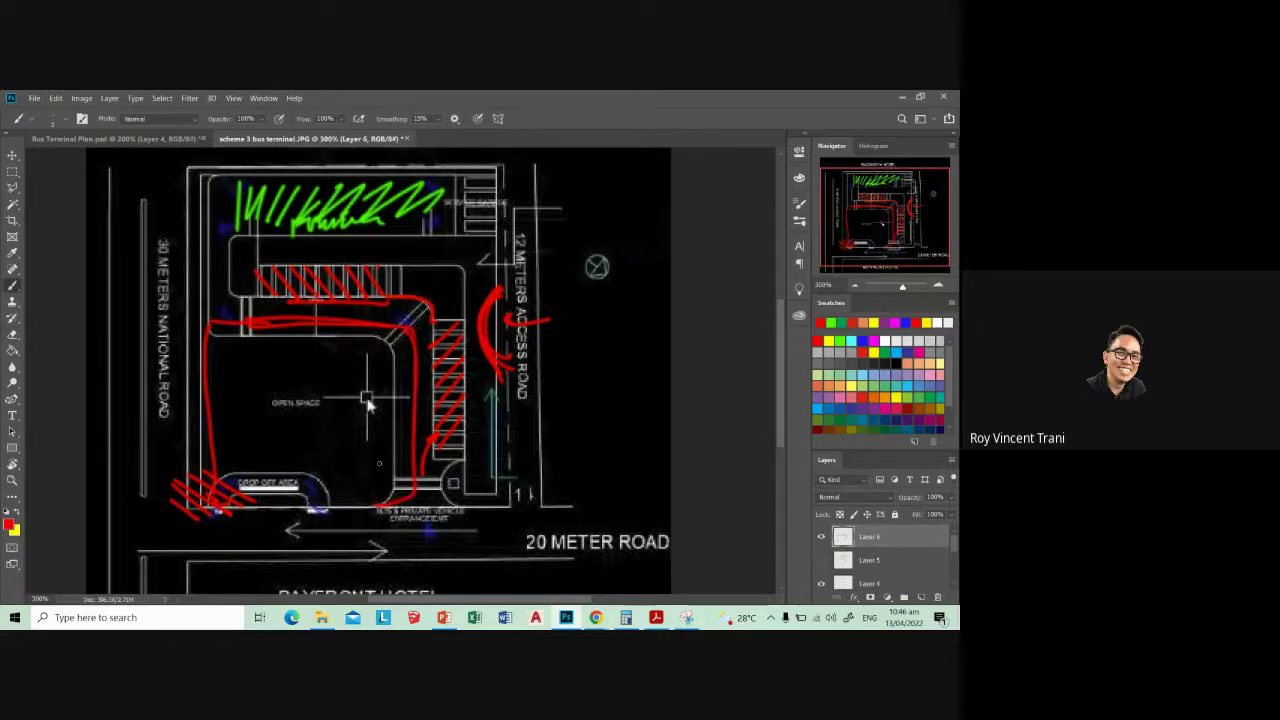
key("e")
left_click_drag(508, 285, 506, 353)
key("b")
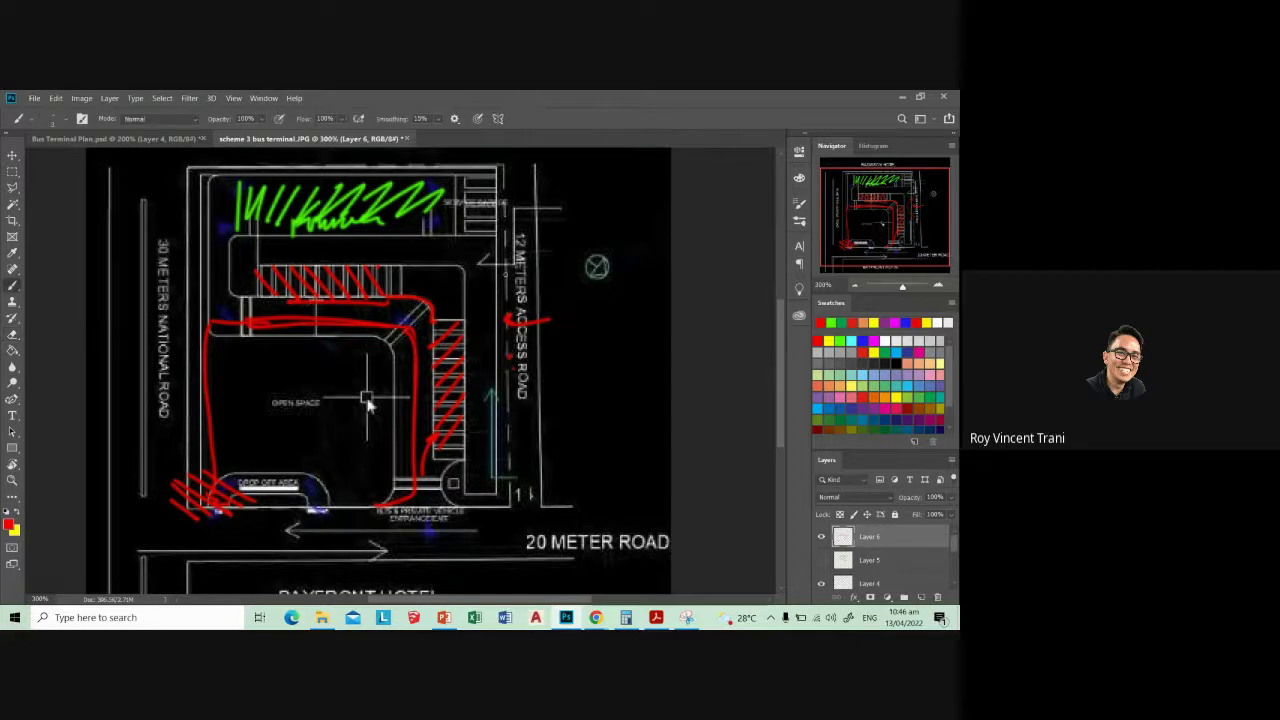
mouse_move(497, 271)
left_mouse_down()
mouse_move(486, 330)
mouse_move(506, 366)
left_mouse_up()
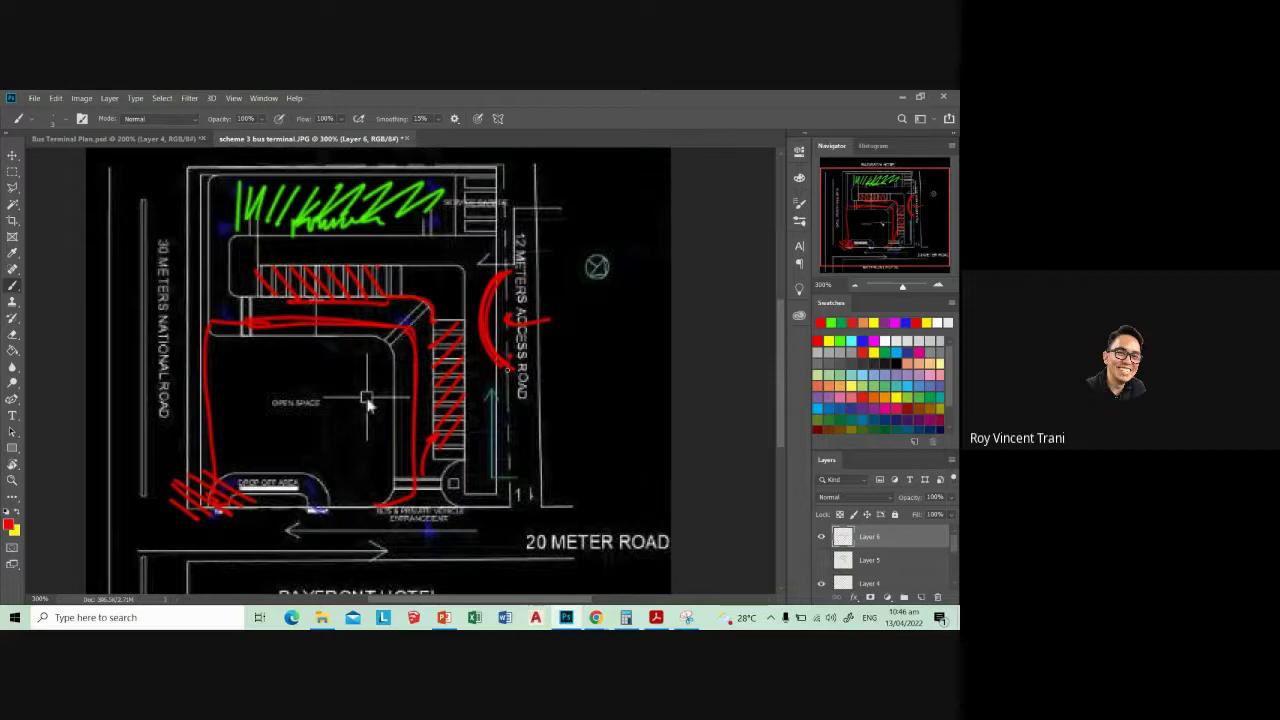
- Read the AR 3100 Bus Terminal PDF down to page 2's The Site section, then return to Photoshop
left_click(656, 617)
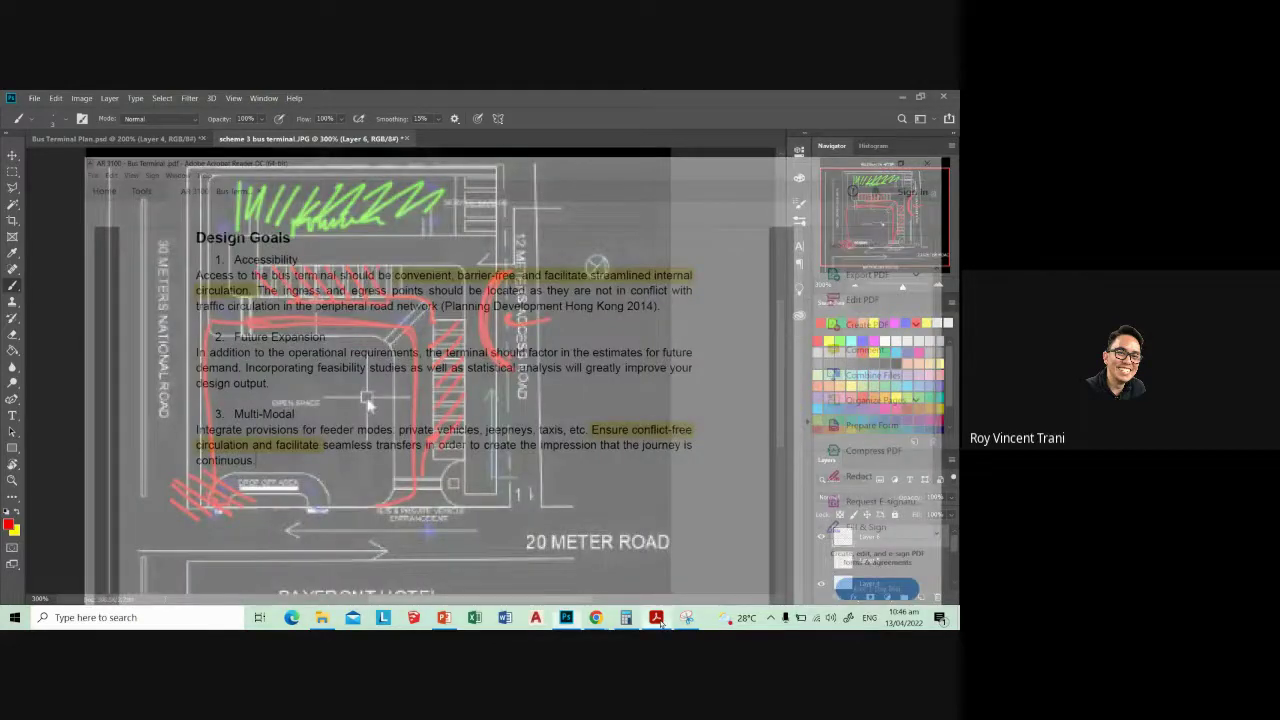
scroll(333, 449, "down", 1)
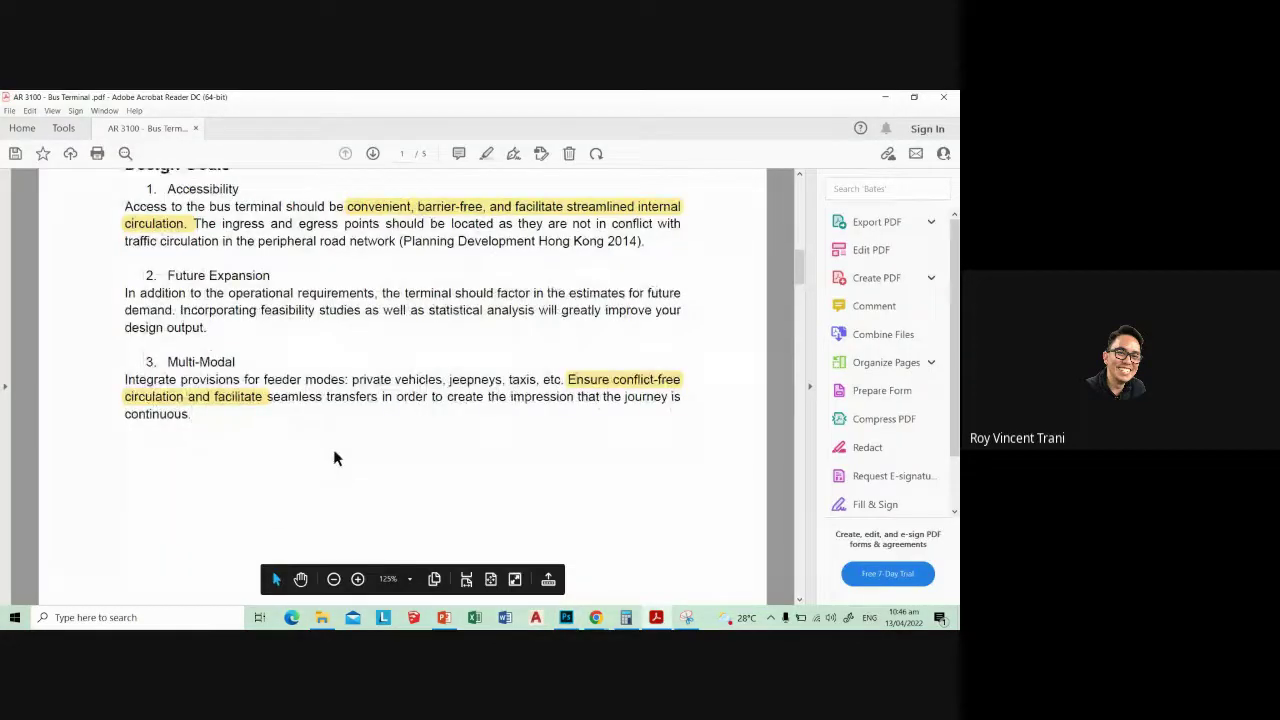
scroll(334, 449, "down", 8)
scroll(334, 449, "down", 1)
scroll(523, 366, "down", 1)
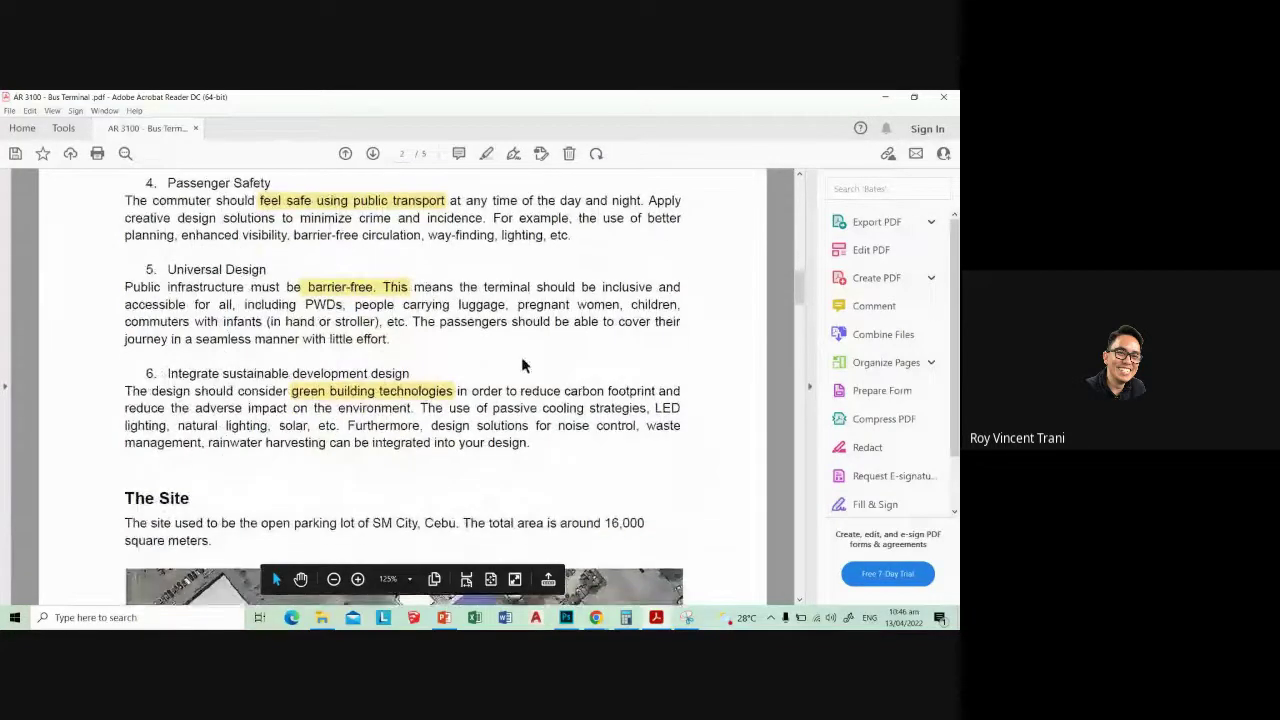
scroll(521, 349, "down", 2)
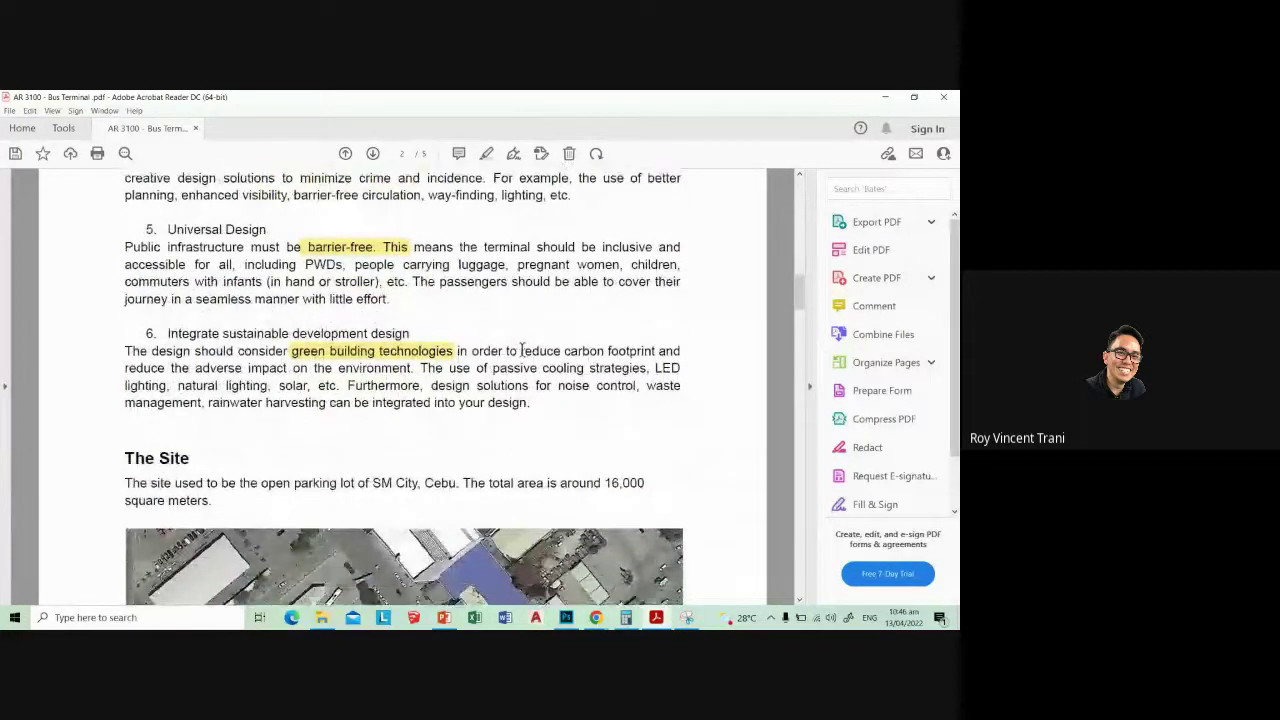
scroll(521, 349, "down", 1)
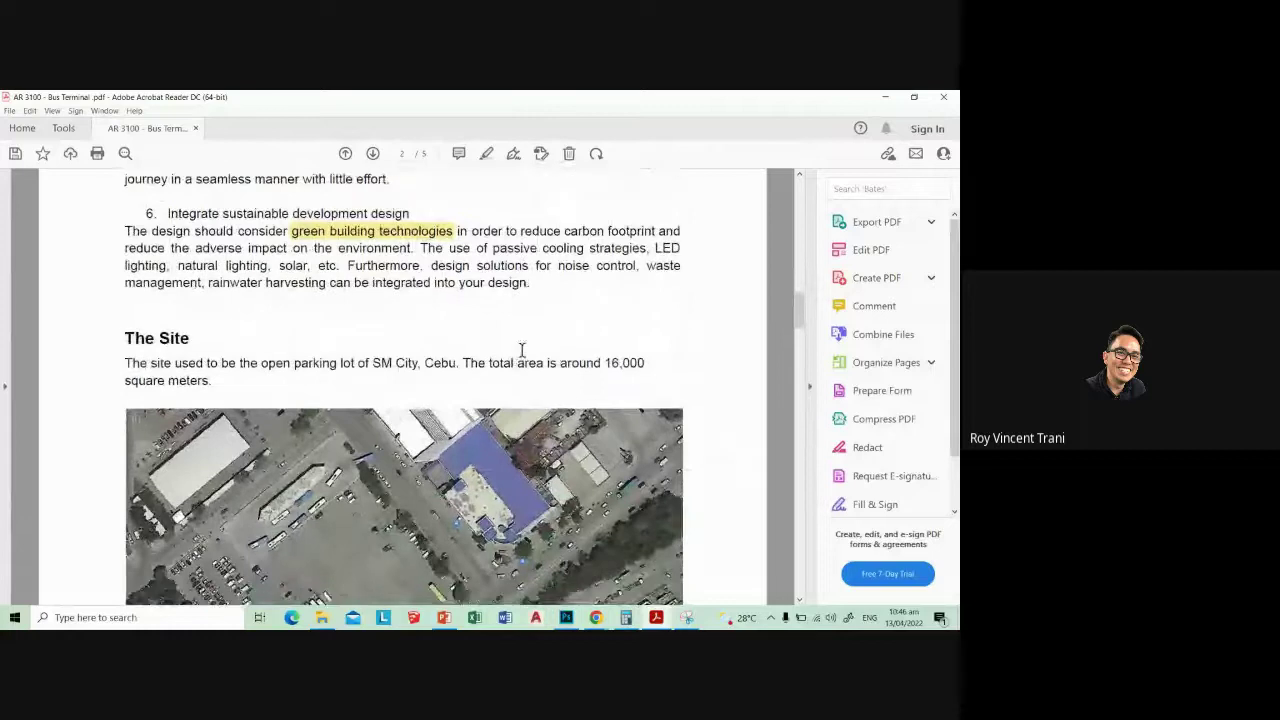
scroll(521, 349, "down", 2)
scroll(521, 349, "down", 1)
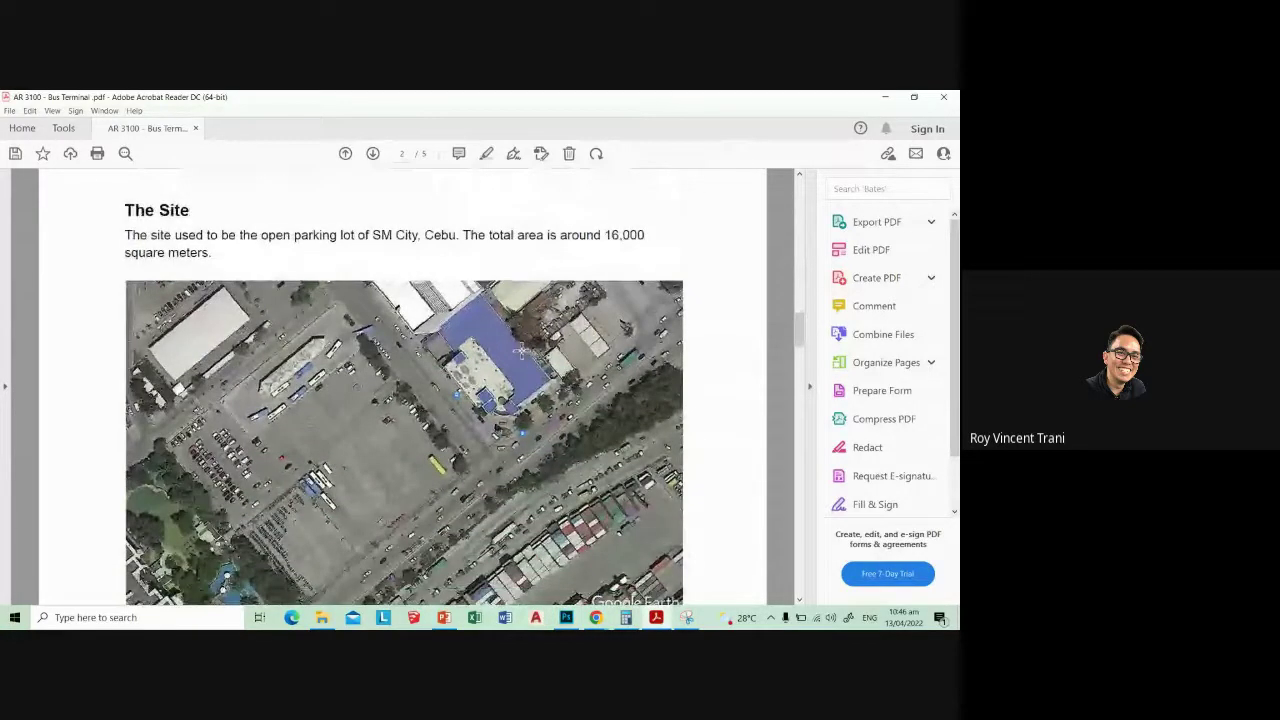
scroll(521, 349, "down", 1)
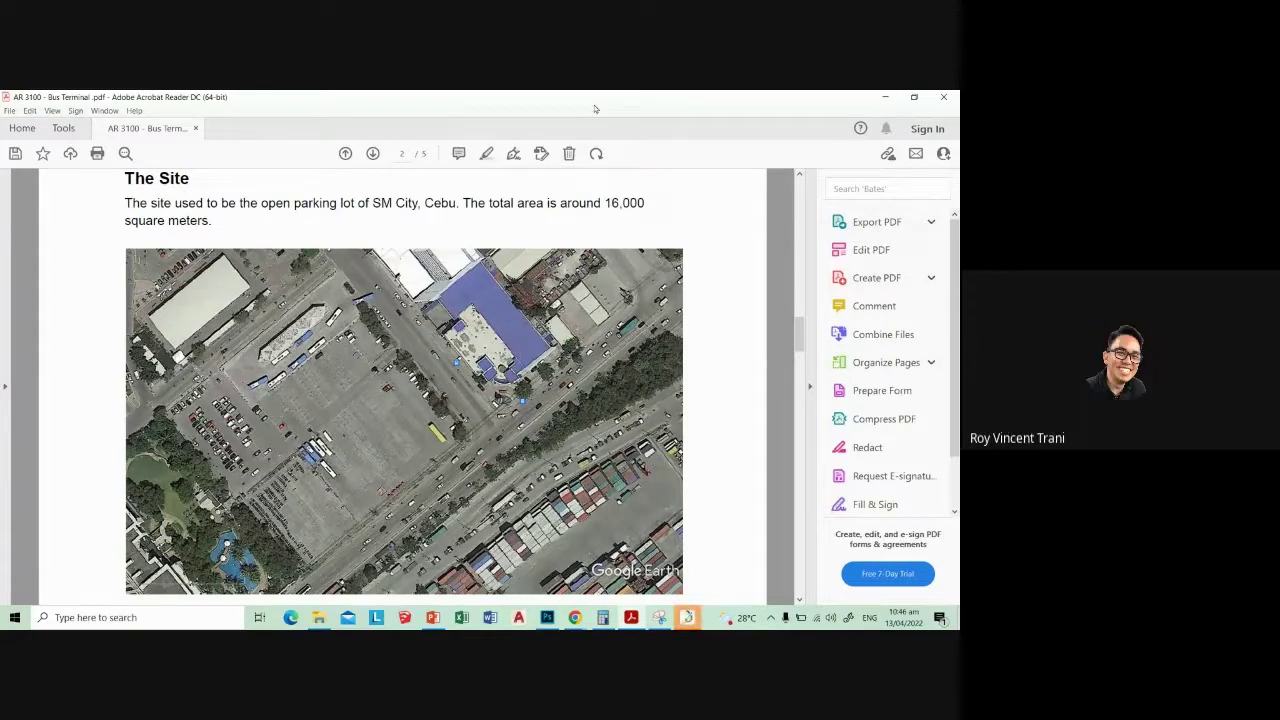
key("alt+Tab")
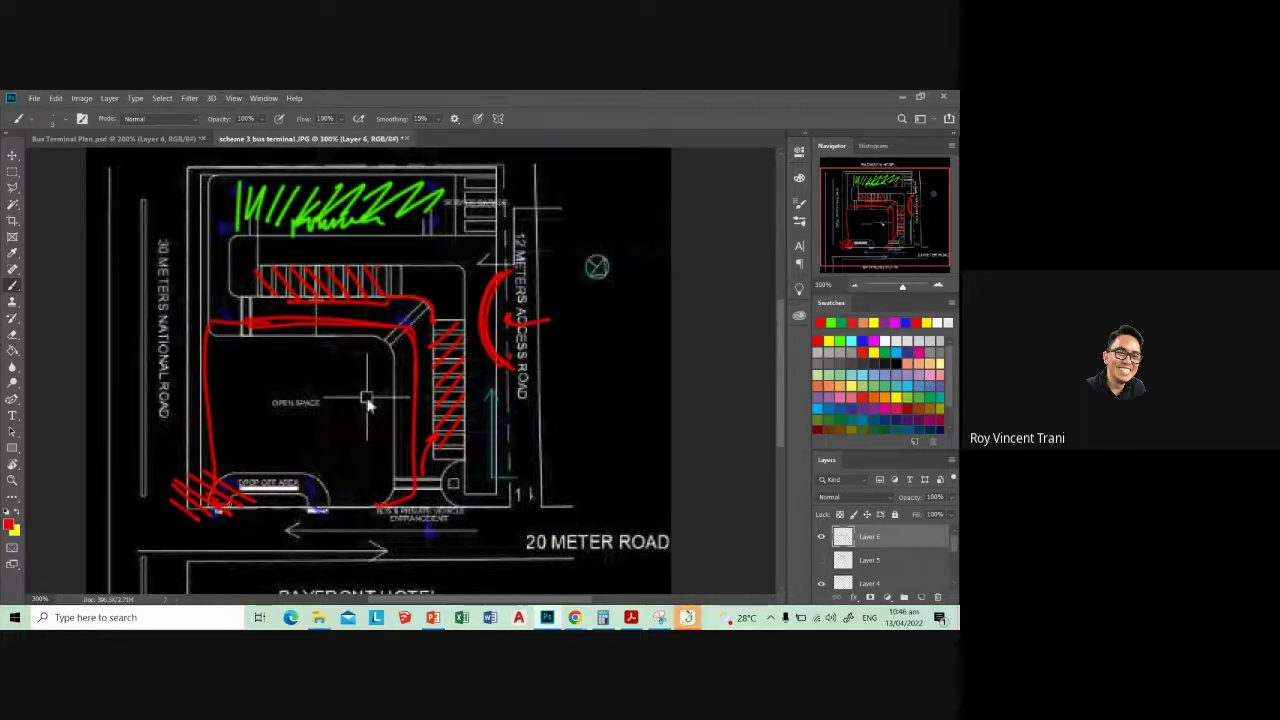
- Draw a red loop around the drop-off area with leftward and upward arrows below it
mouse_move(358, 521)
left_mouse_down()
mouse_move(334, 521)
mouse_move(274, 481)
mouse_move(226, 492)
mouse_move(200, 528)
left_mouse_up()
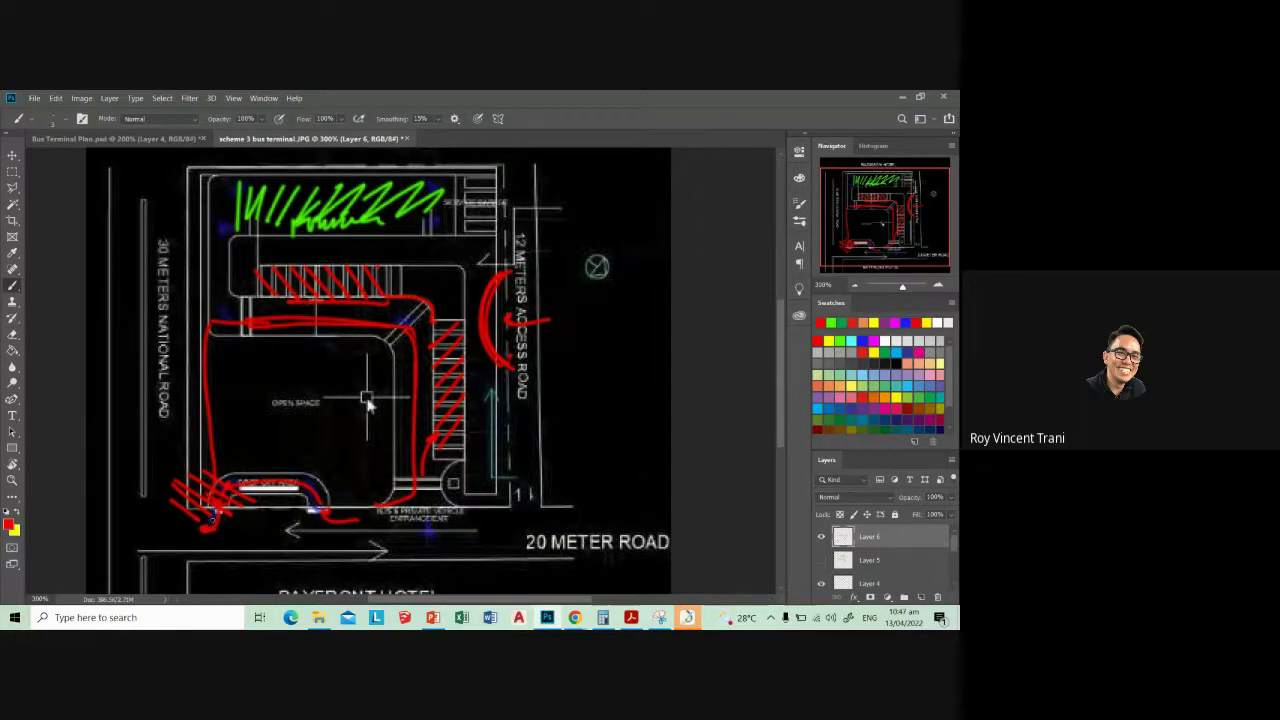
left_click_drag(288, 521, 242, 521)
left_click_drag(242, 521, 250, 530)
left_click_drag(169, 585, 165, 530)
left_click_drag(165, 530, 172, 541)
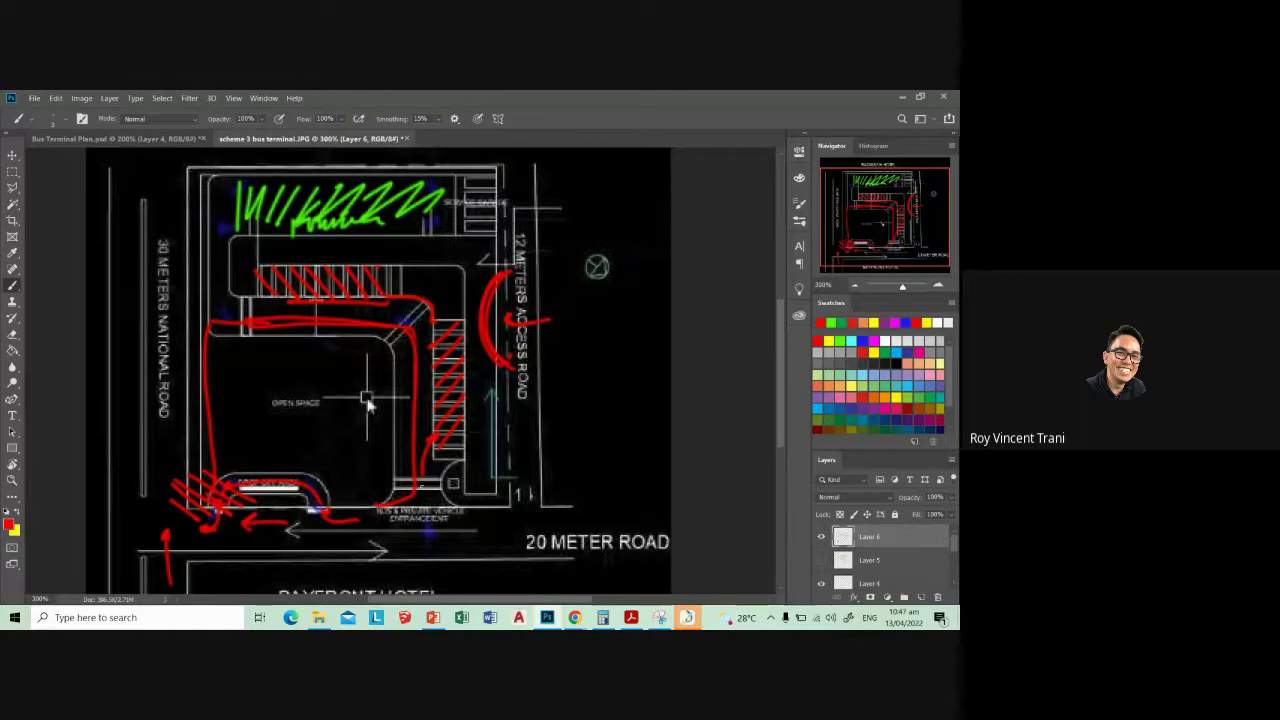
- Add a red curve at lower right and two red boxes along the 12 meters access road, then zoom out
left_click_drag(440, 470, 418, 500)
left_click_drag(500, 232, 496, 262)
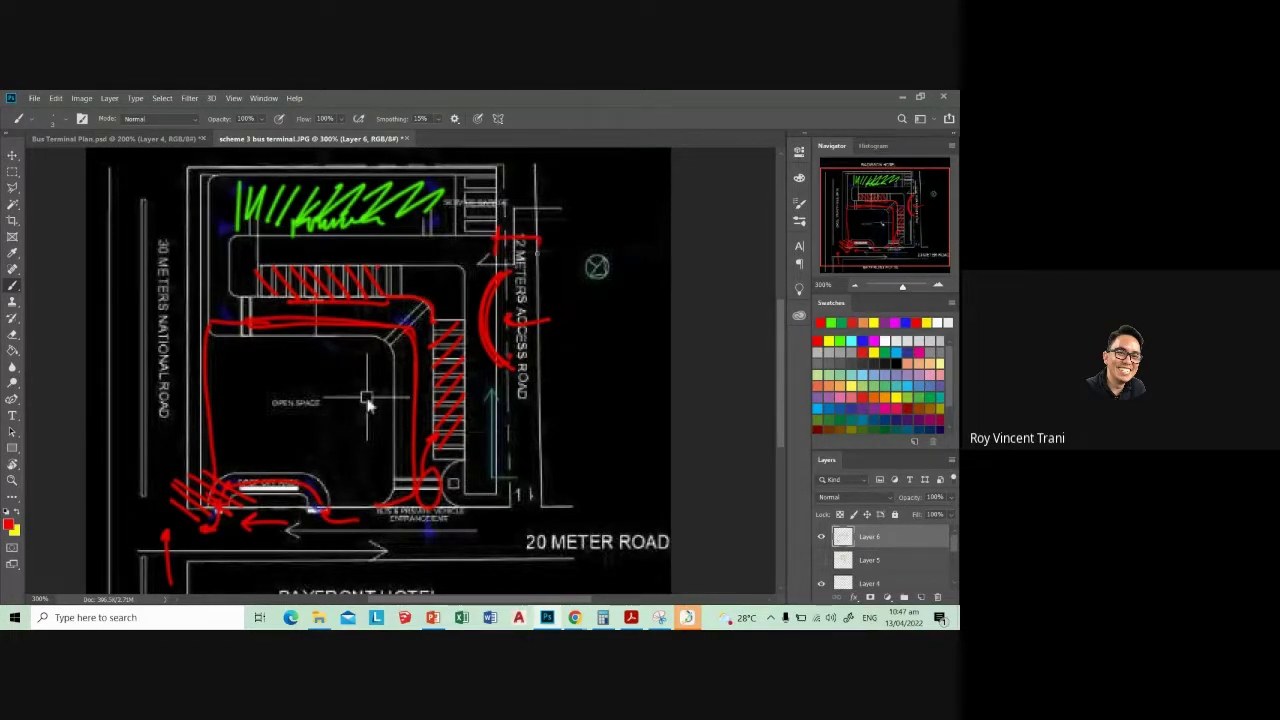
left_click_drag(498, 432, 500, 462)
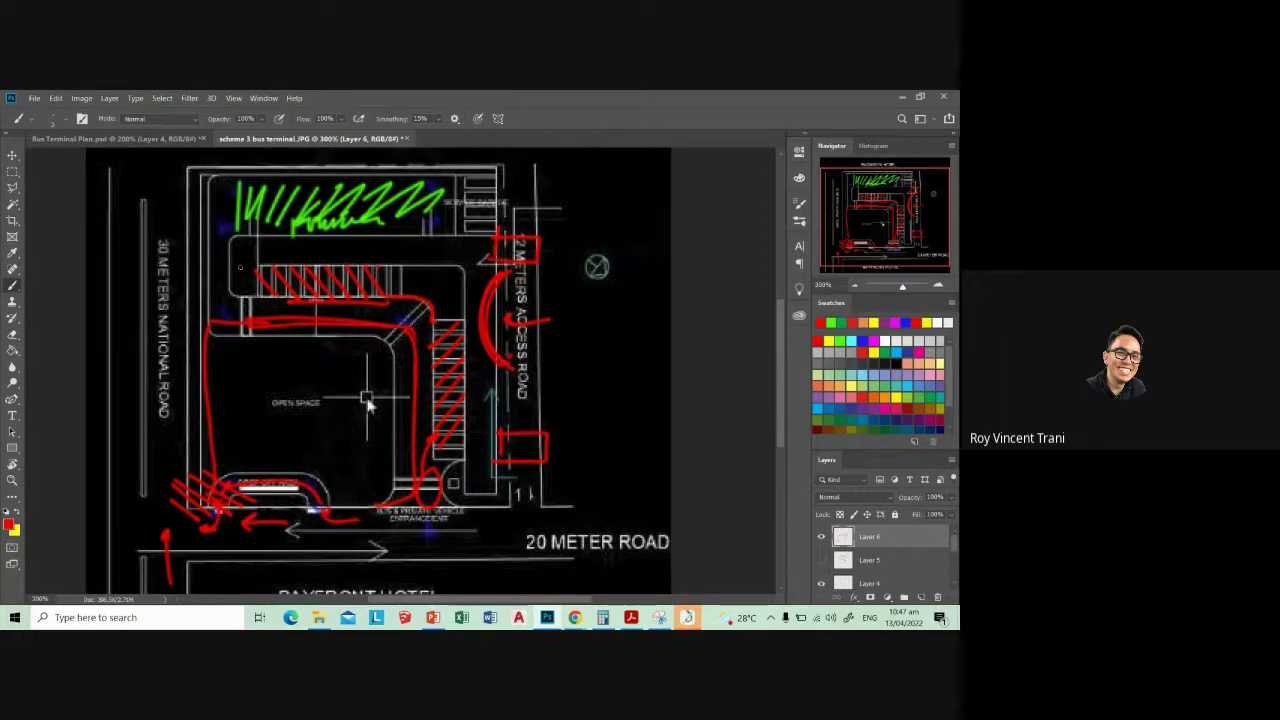
scroll(521, 399, "down", 1)
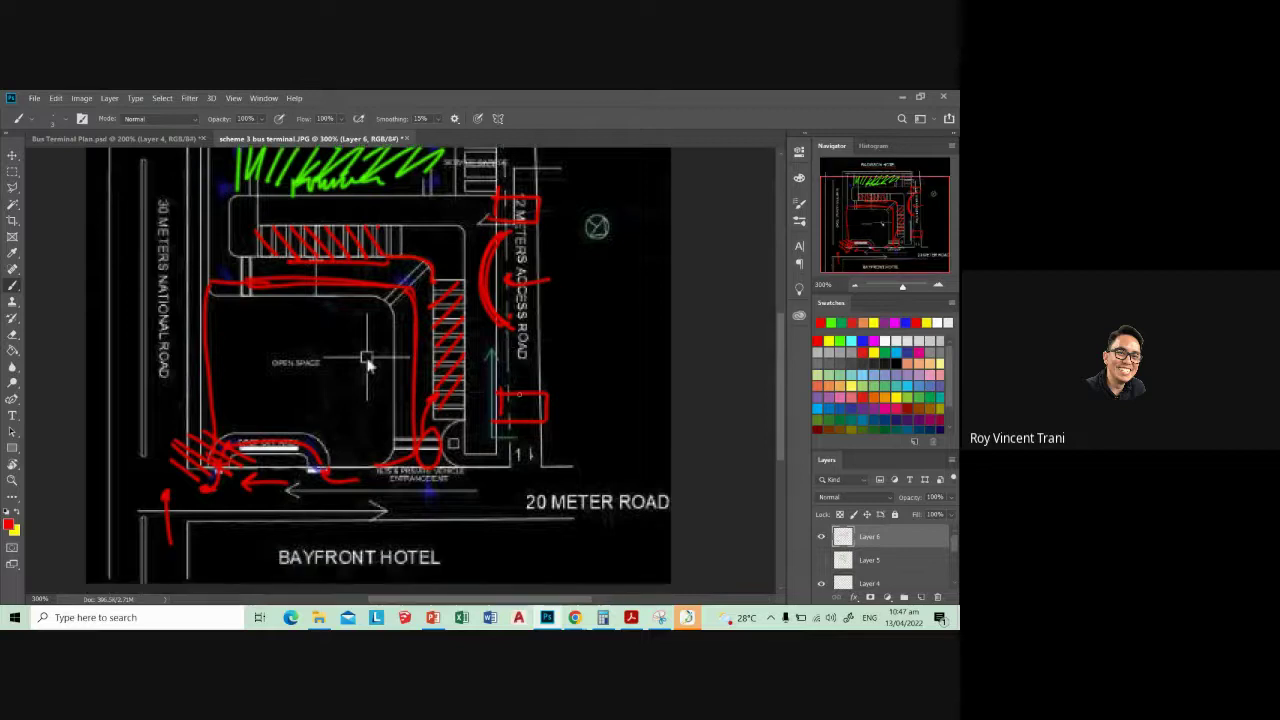
key("ctrl+minus")
key("ctrl+minus")
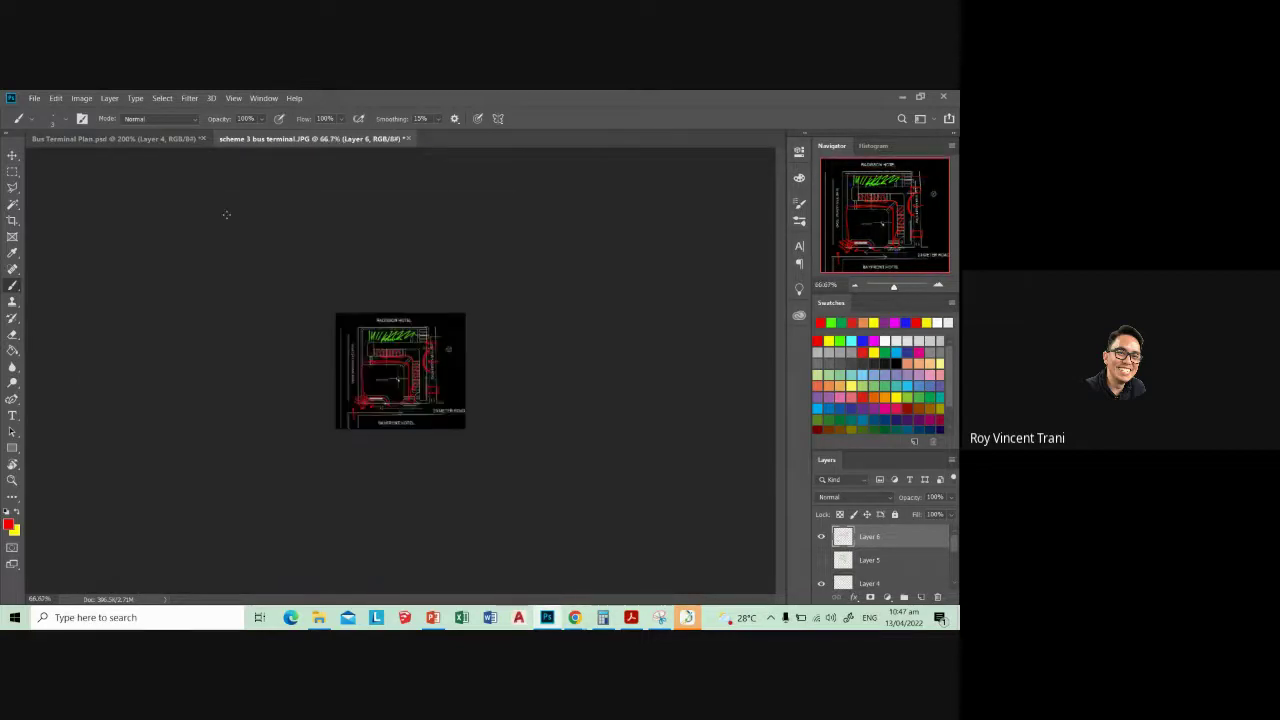
- Bring up Bus Terminal Plan.psd and browse its canvas over to the Radisson plan
left_click(165, 144)
mouse_move(509, 406)
left_mouse_down()
mouse_move(419, 364)
mouse_move(282, 351)
left_mouse_up()
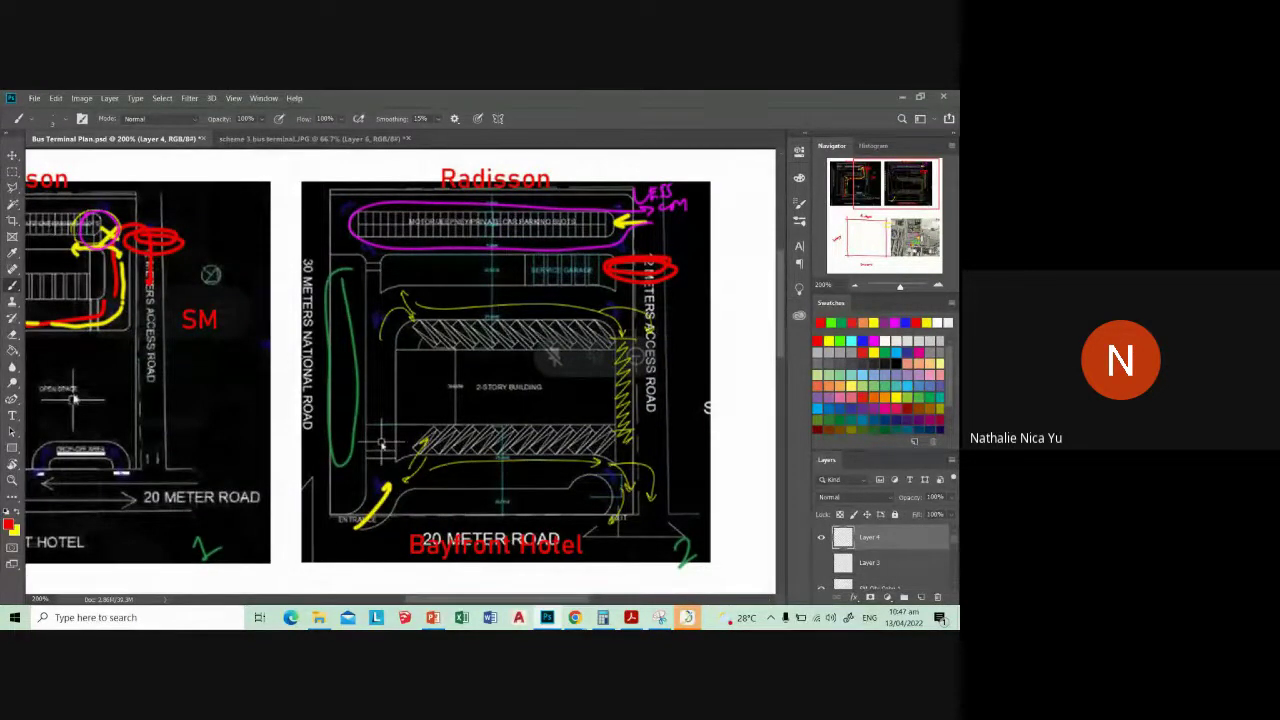
scroll(460, 440, "down", 3)
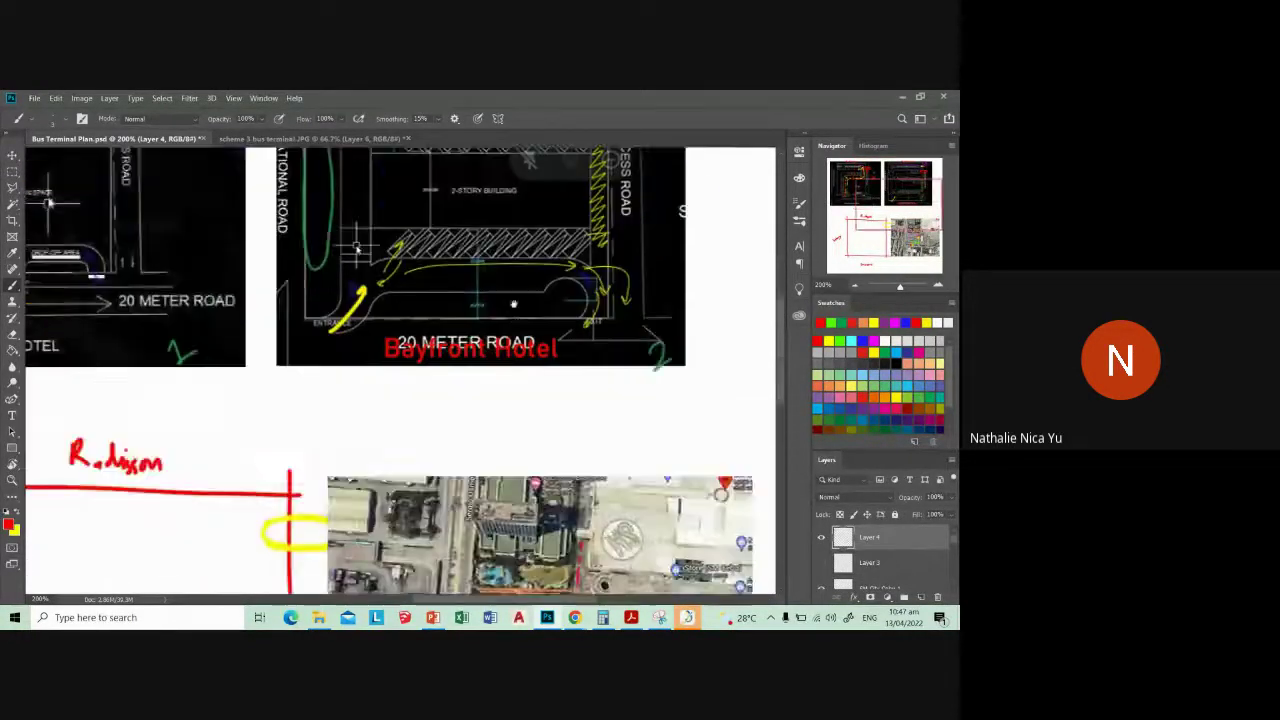
scroll(500, 438, "down", 5)
scroll(541, 437, "down", 1)
scroll(510, 432, "up", 2)
scroll(460, 424, "up", 2)
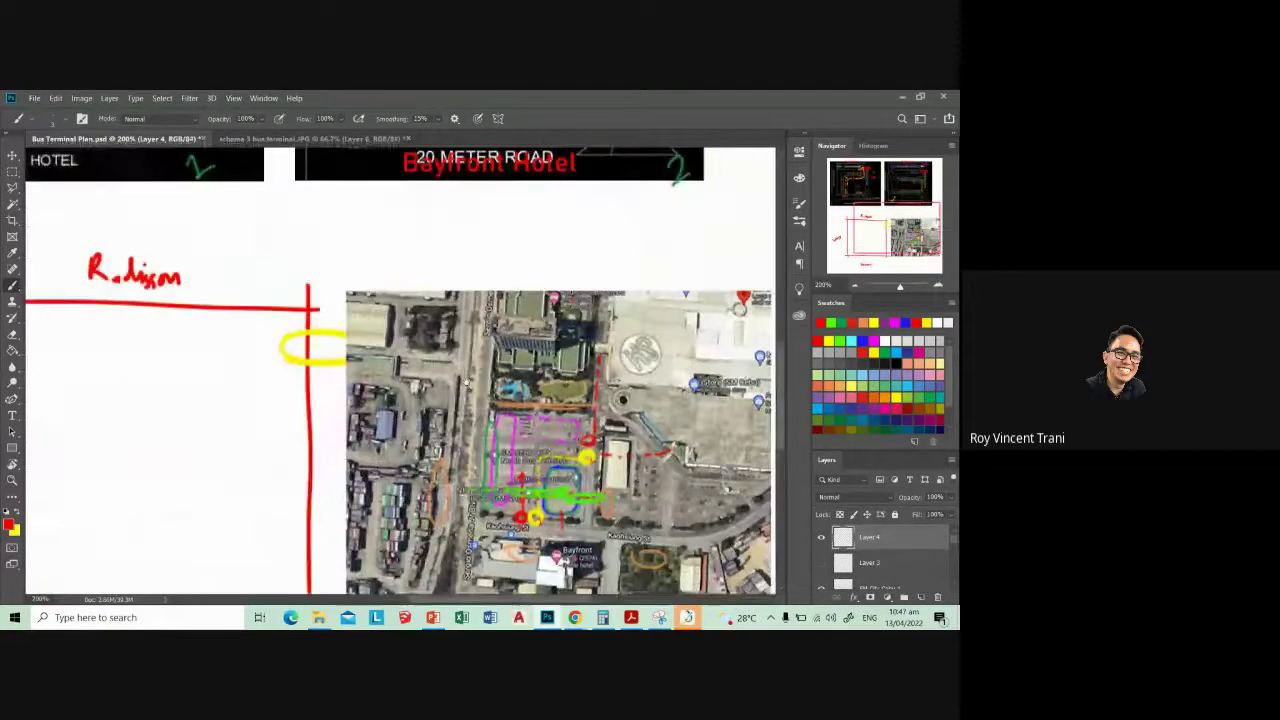
scroll(400, 414, "up", 2)
scroll(350, 406, "up", 2)
scroll(360, 395, "down", 1)
scroll(390, 380, "down", 2)
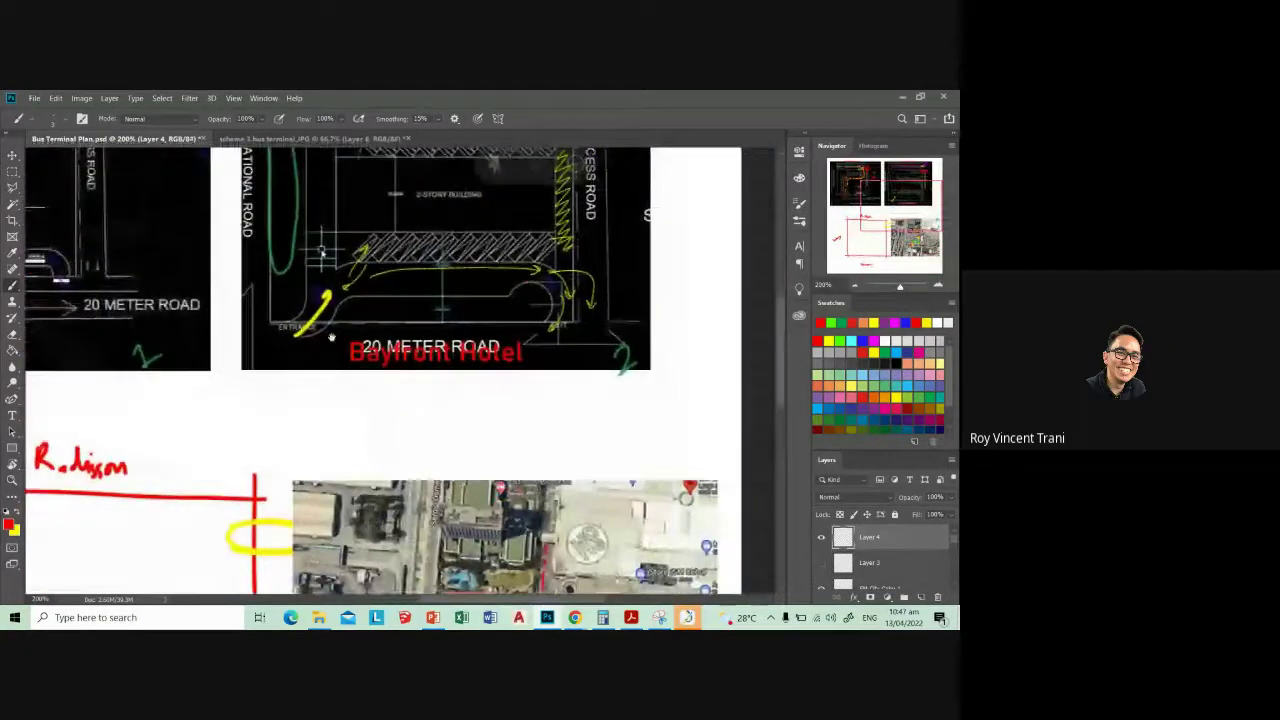
scroll(420, 365, "up", 4)
scroll(440, 355, "right", 4)
scroll(454, 348, "up", 1)
scroll(470, 340, "down", 1)
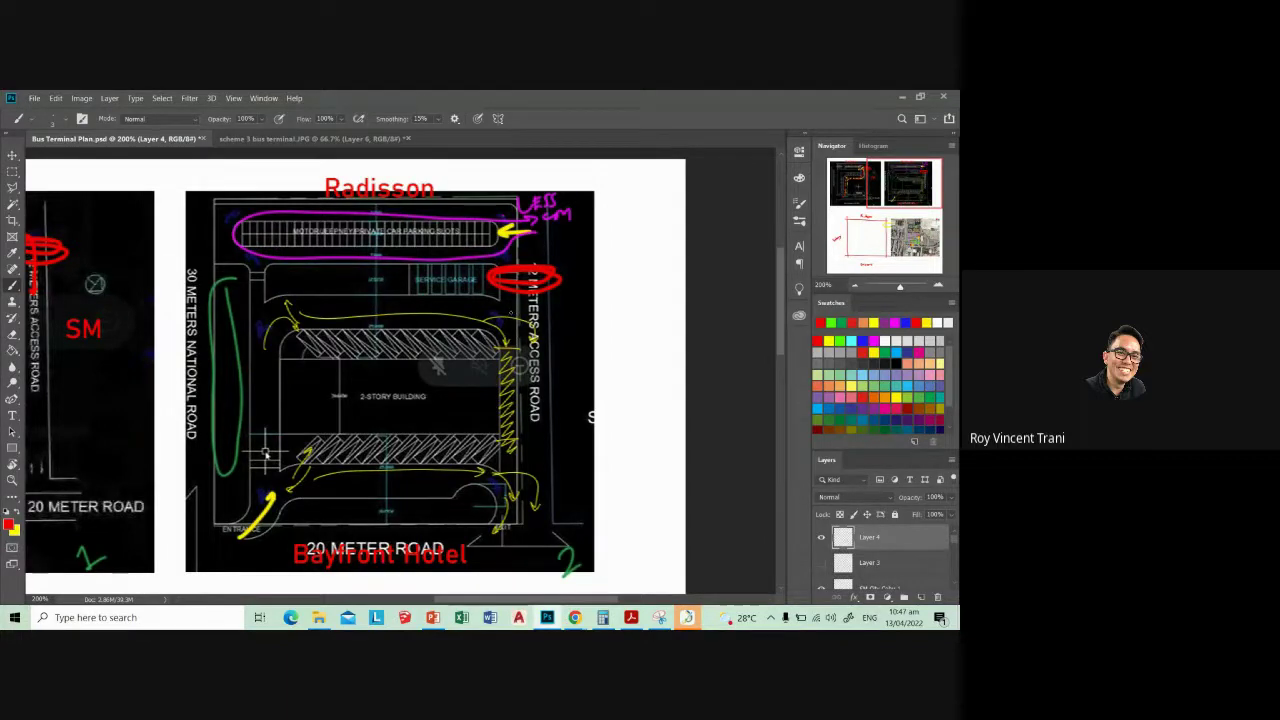
- Circle in red the access road top, yellow arrow ends, entrance arrow and the green 2
mouse_move(512, 308)
left_mouse_down()
mouse_move(522, 326)
mouse_move(510, 307)
left_mouse_up()
left_click_drag(514, 462, 506, 478)
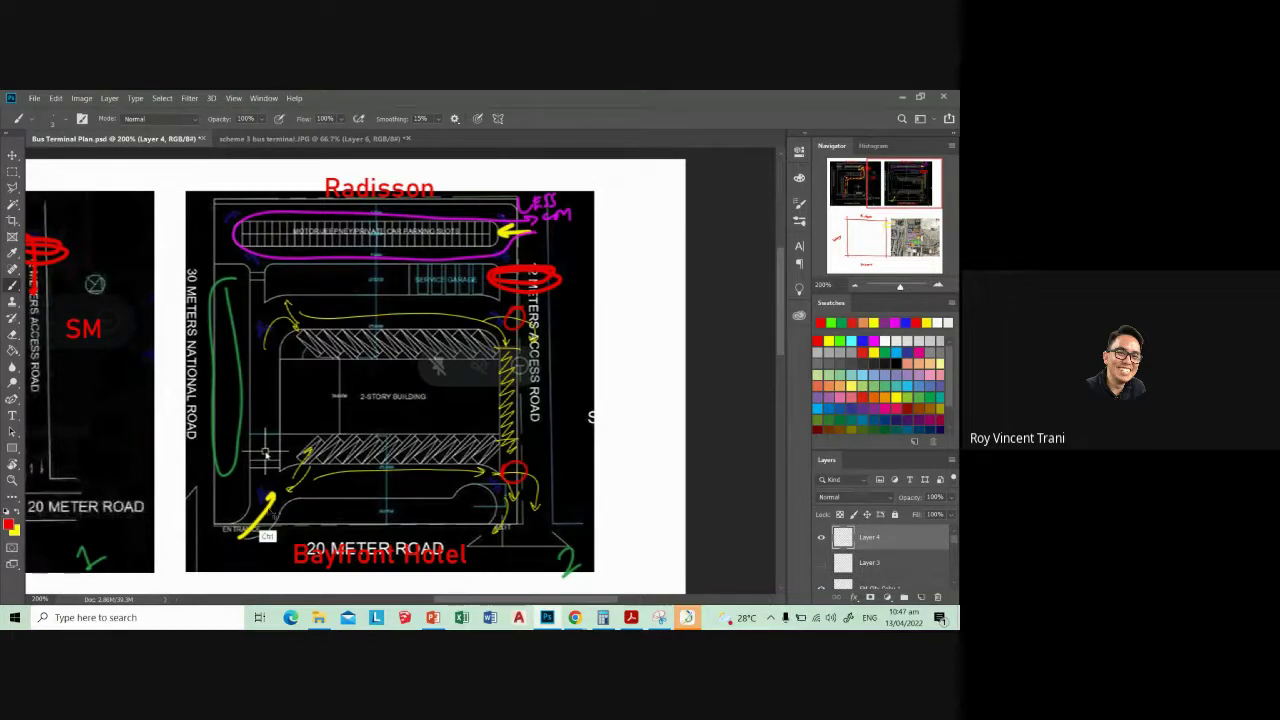
left_click_drag(272, 510, 262, 506)
left_click_drag(516, 460, 508, 478)
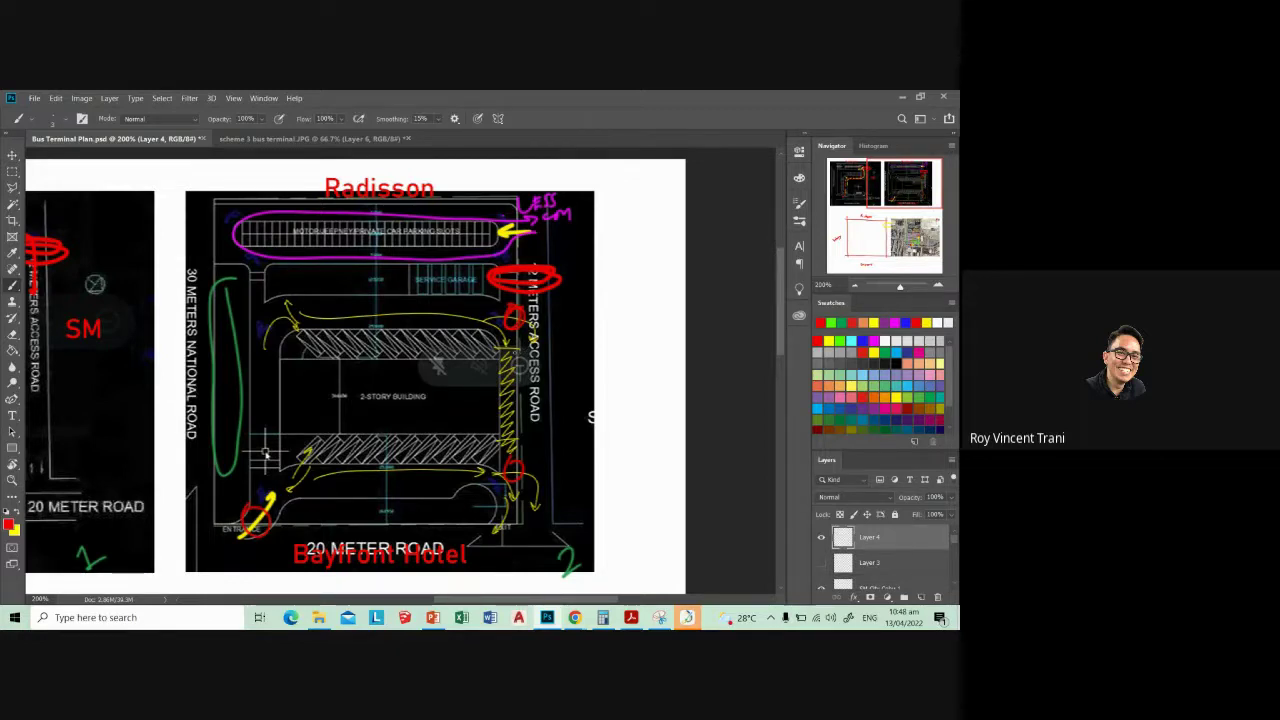
scroll(400, 370, "down", 2)
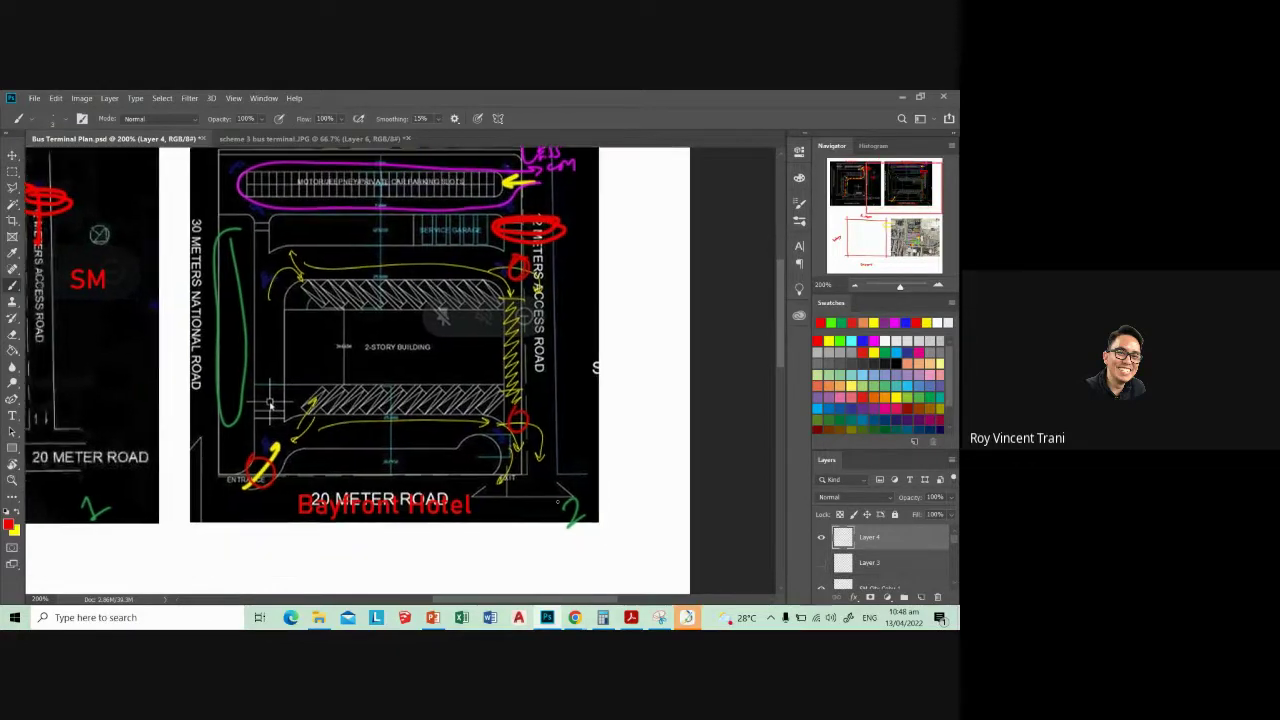
left_click_drag(583, 483, 570, 520)
- Pan the plan to show the Radisson label, 20 METER ROAD and Bayfront Hotel
left_click_drag(569, 365, 566, 430)
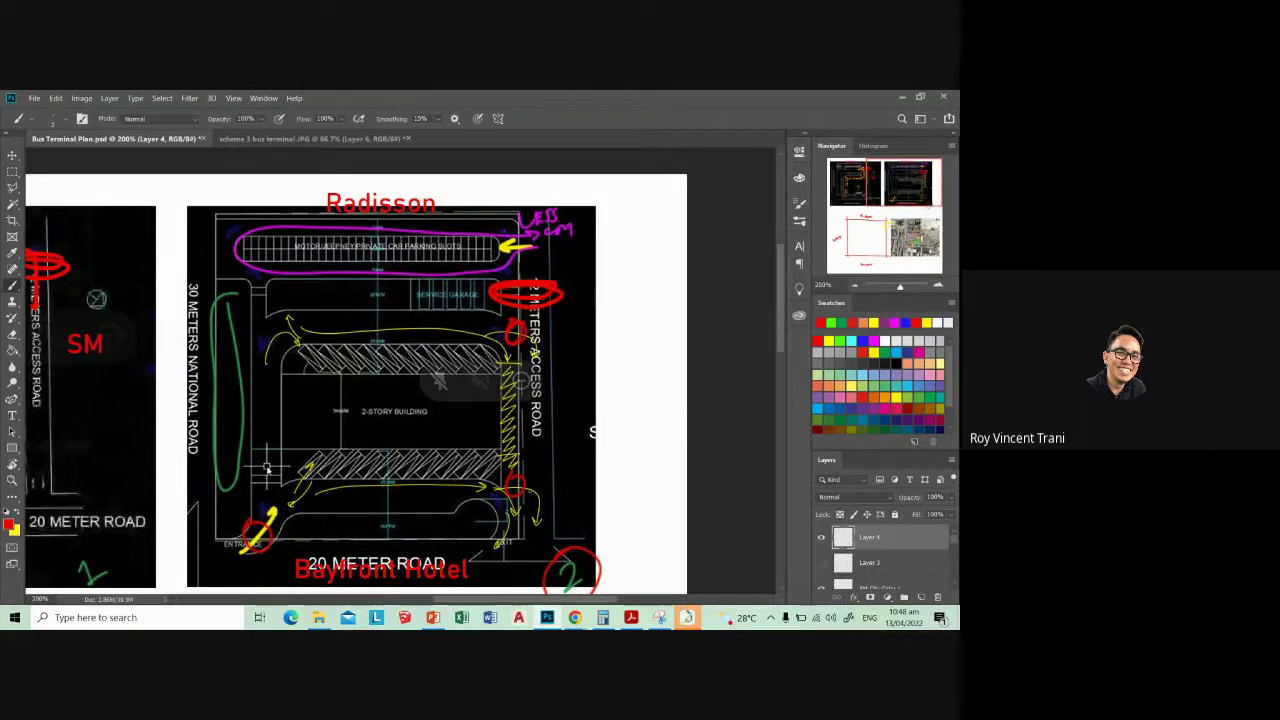
scroll(465, 372, "up", 1)
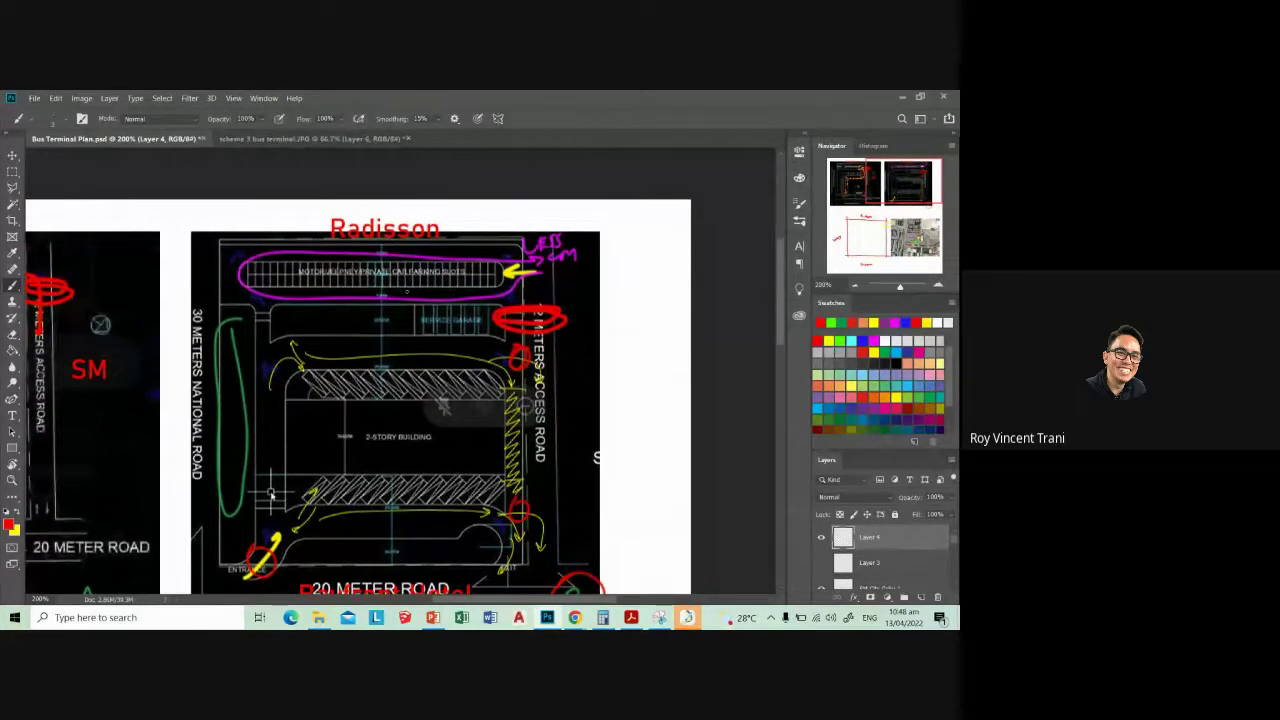
left_click_drag(483, 400, 453, 412)
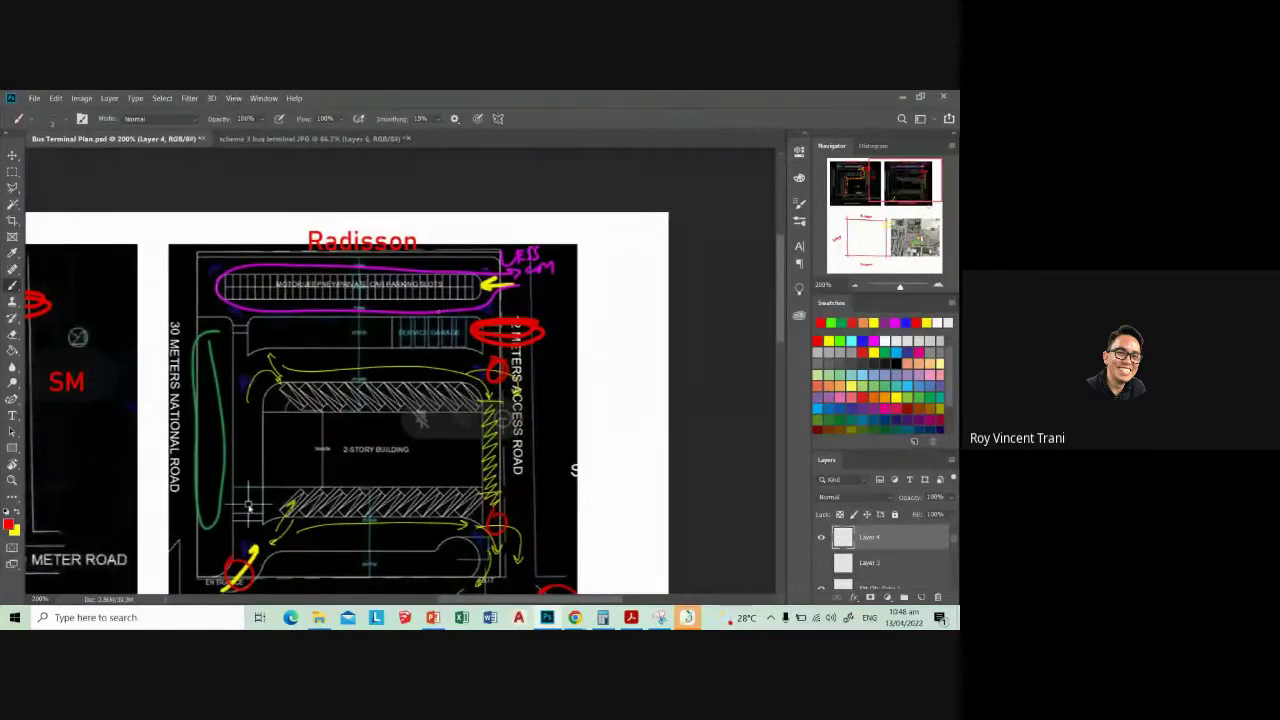
left_click_drag(475, 354, 479, 320)
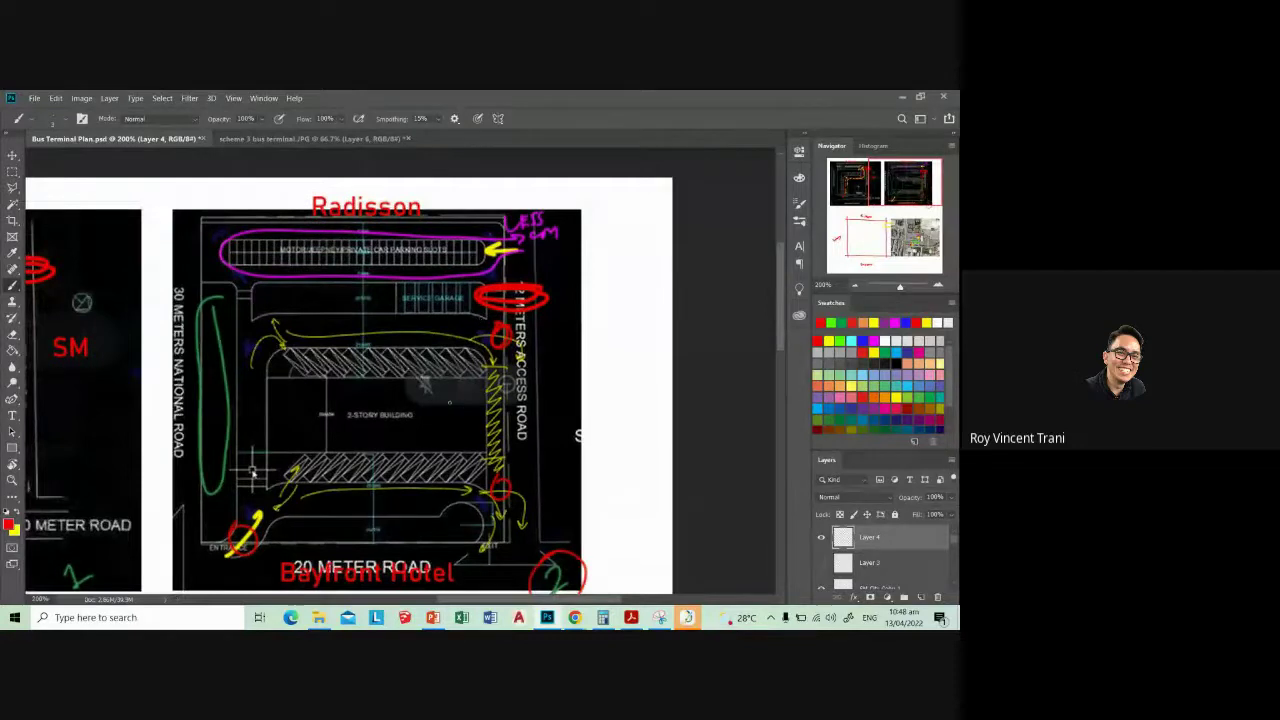
scroll(424, 383, "down", 3)
- Hide Layer 4, zoom to 300%, and on Layer 5 loop the North Bus Terminal label magenta with a red oval
scroll(424, 383, "down", 3)
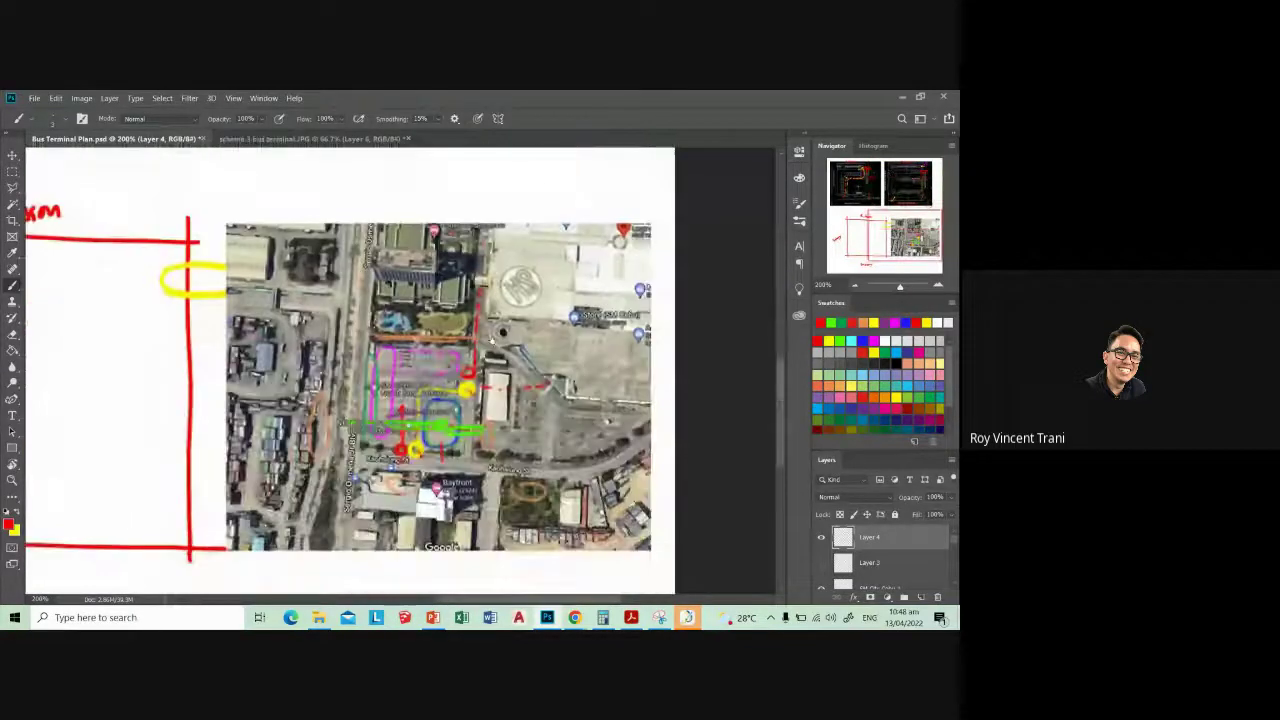
left_click(823, 539)
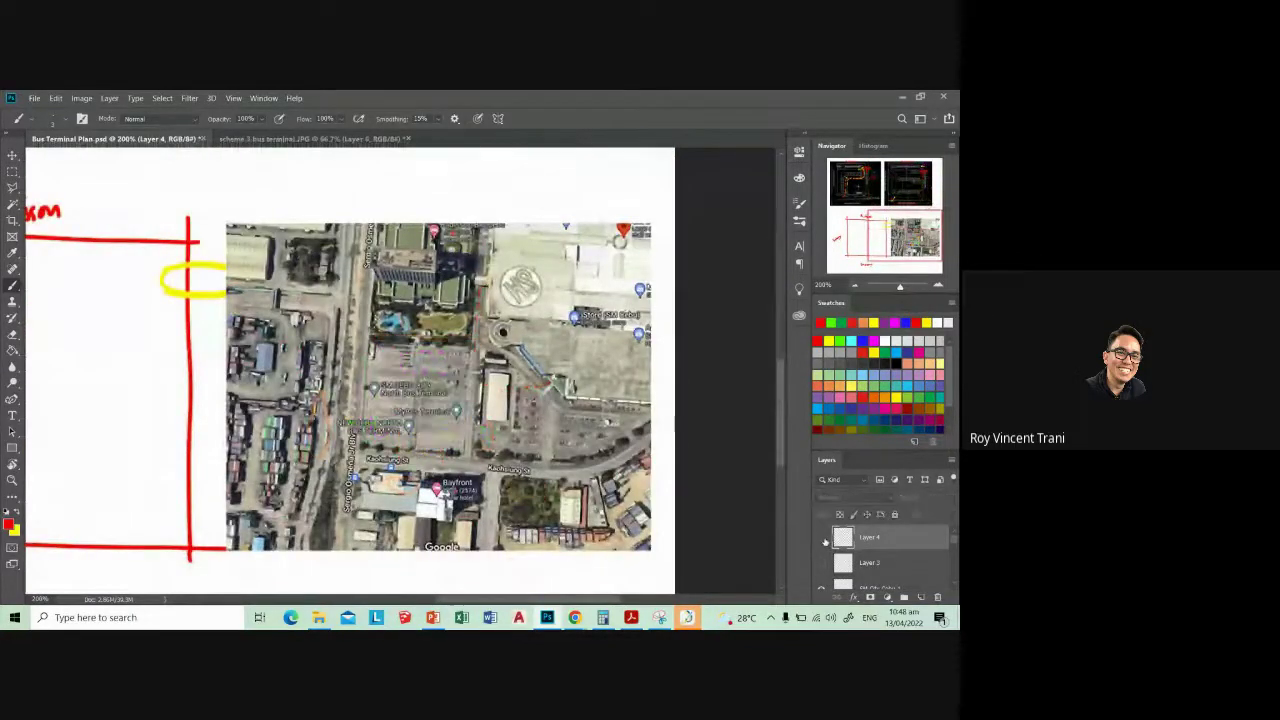
key("ctrl+plus")
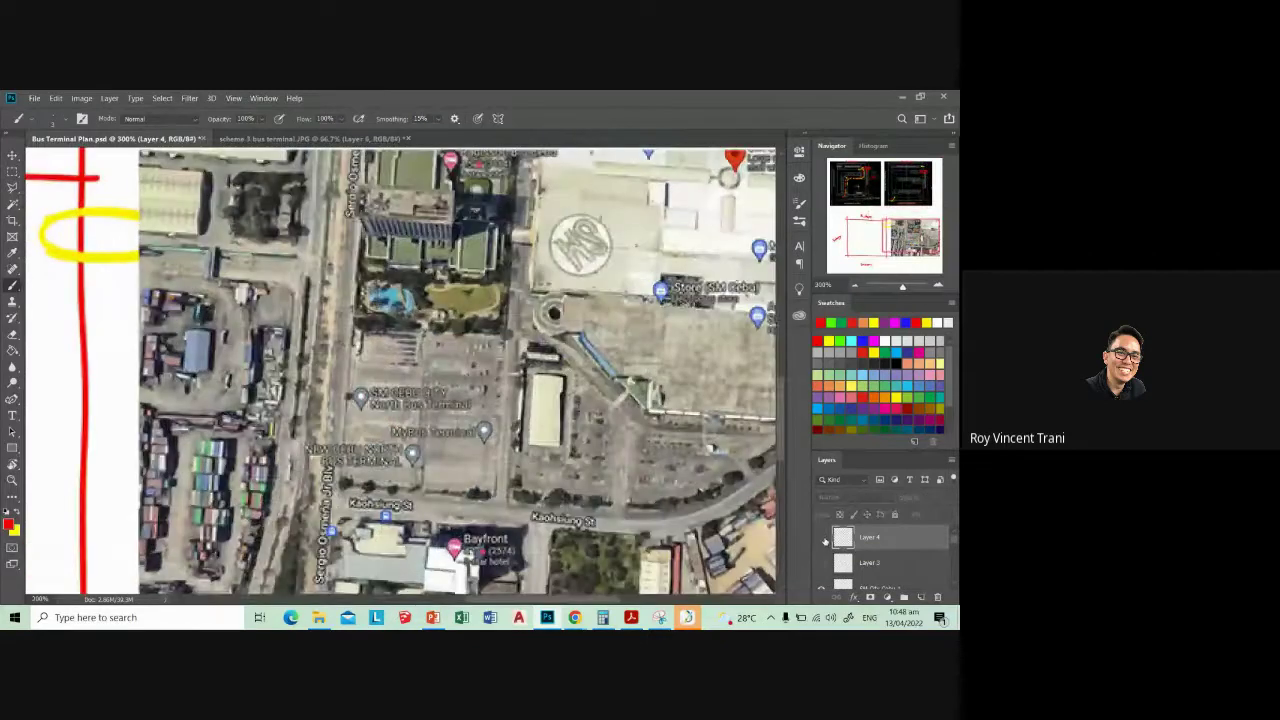
left_click(823, 539)
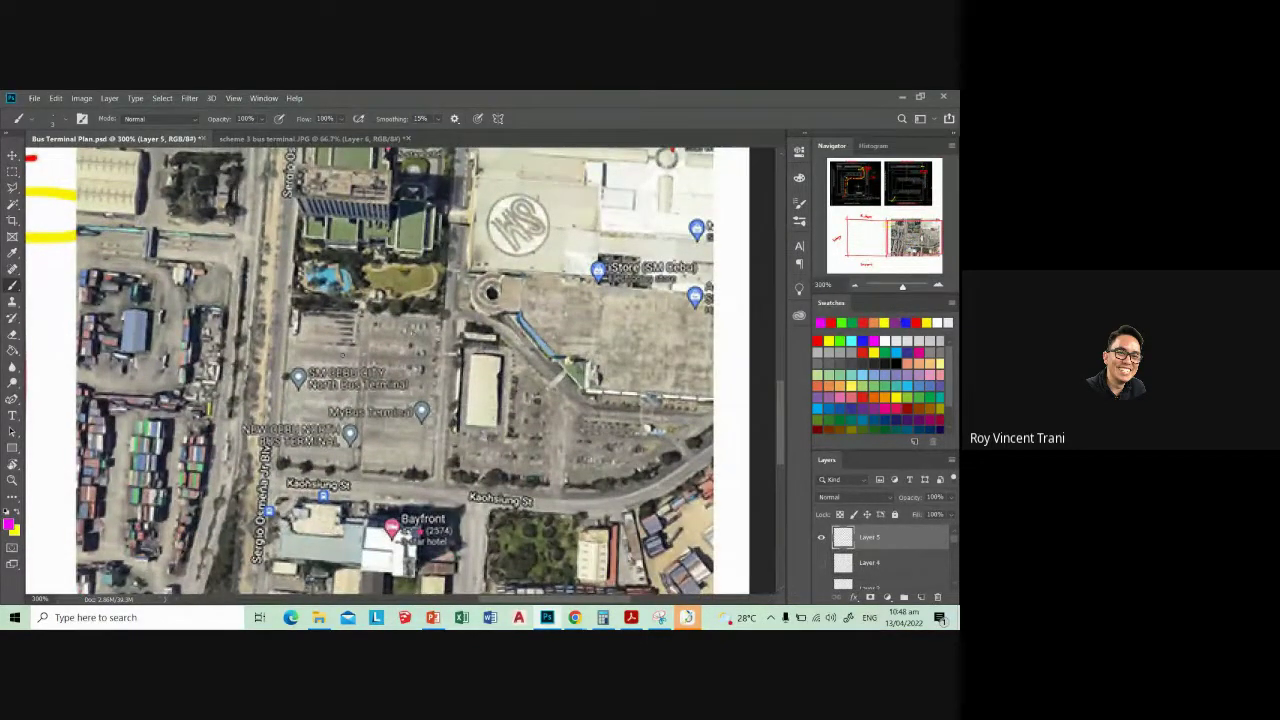
left_click_drag(383, 374, 328, 386)
left_click(828, 322)
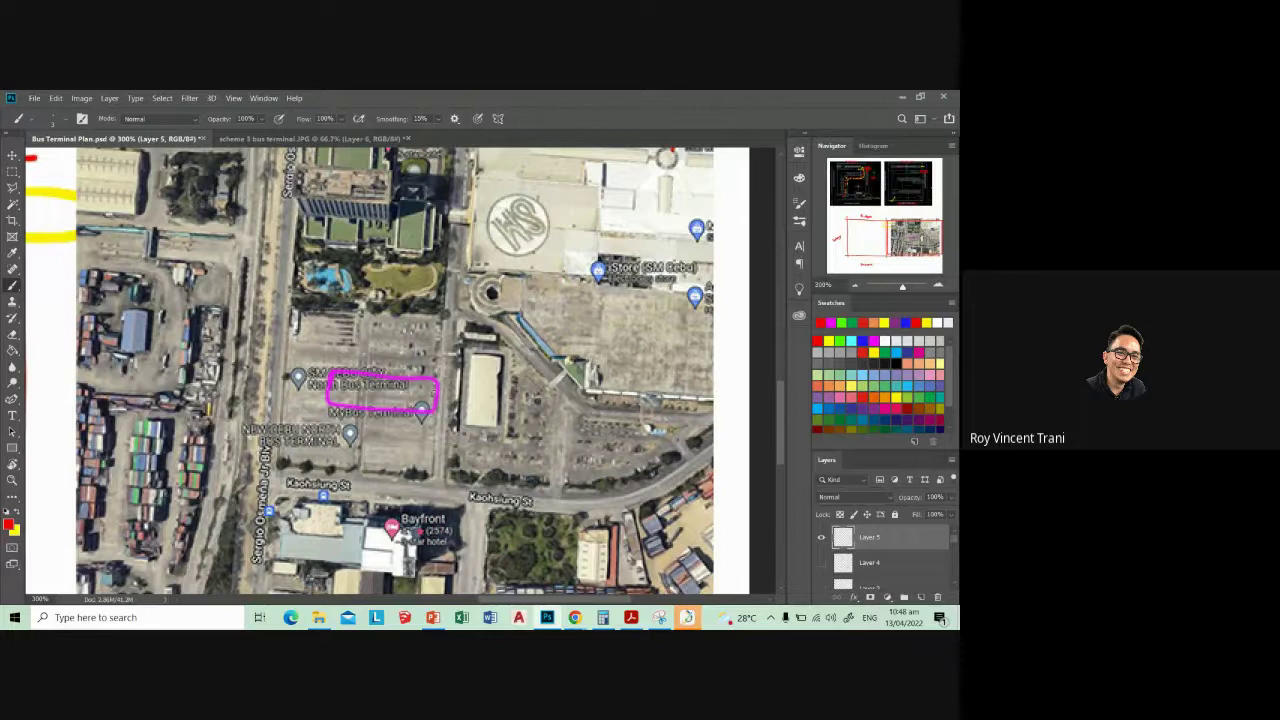
left_click_drag(440, 390, 445, 397)
- Sketch yellow lane loops under, across and above the magenta outline toward Kaohsiung St
double_click(829, 340)
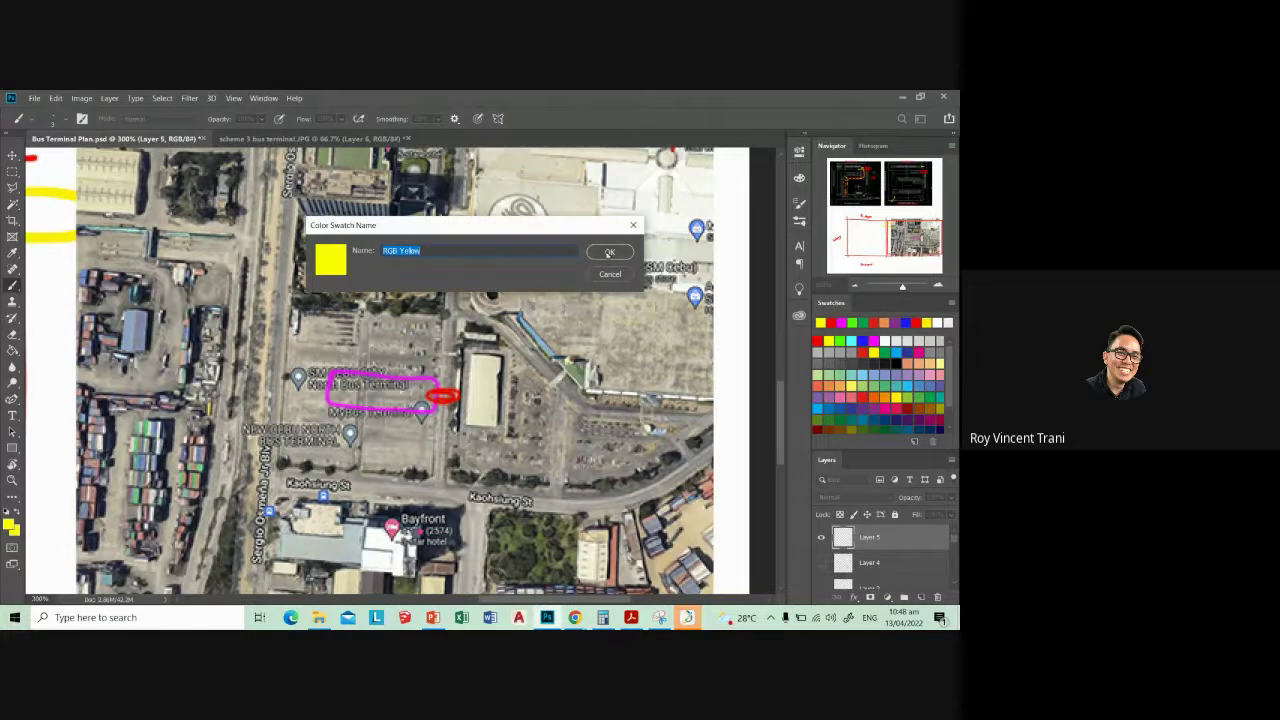
left_click(609, 253)
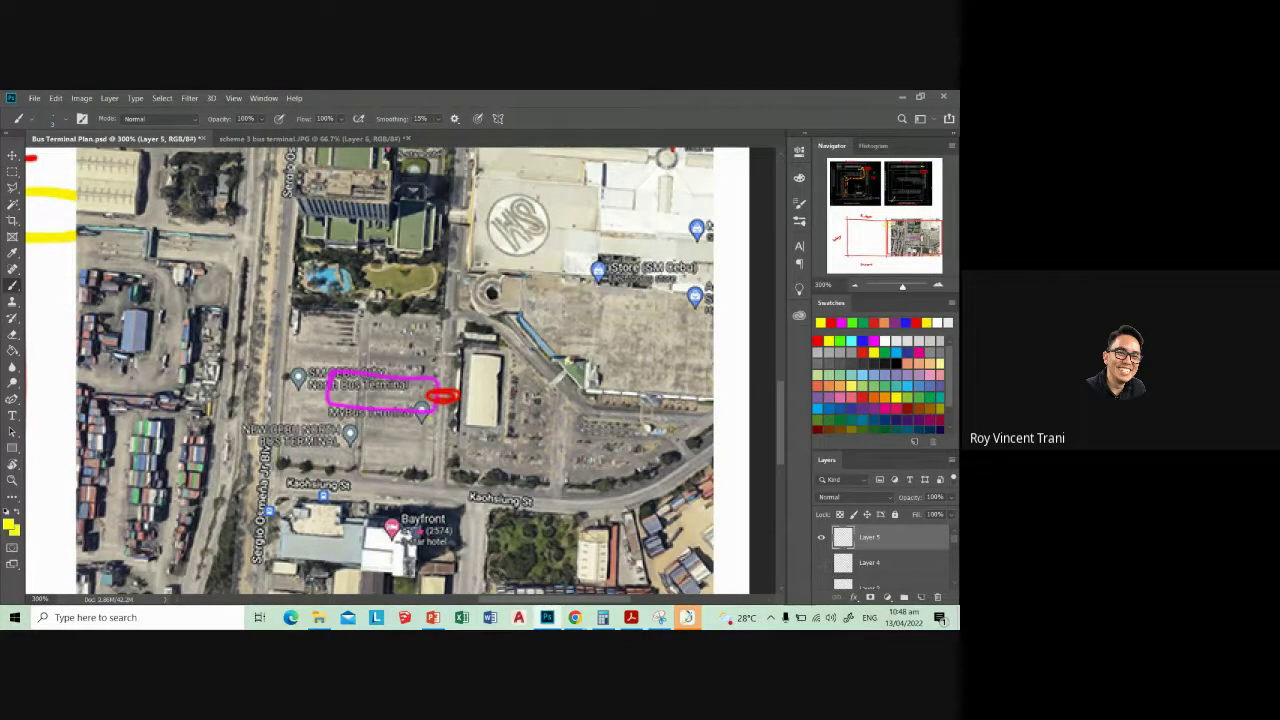
mouse_move(328, 410)
left_mouse_down()
mouse_move(440, 428)
mouse_move(324, 418)
mouse_move(340, 407)
left_mouse_up()
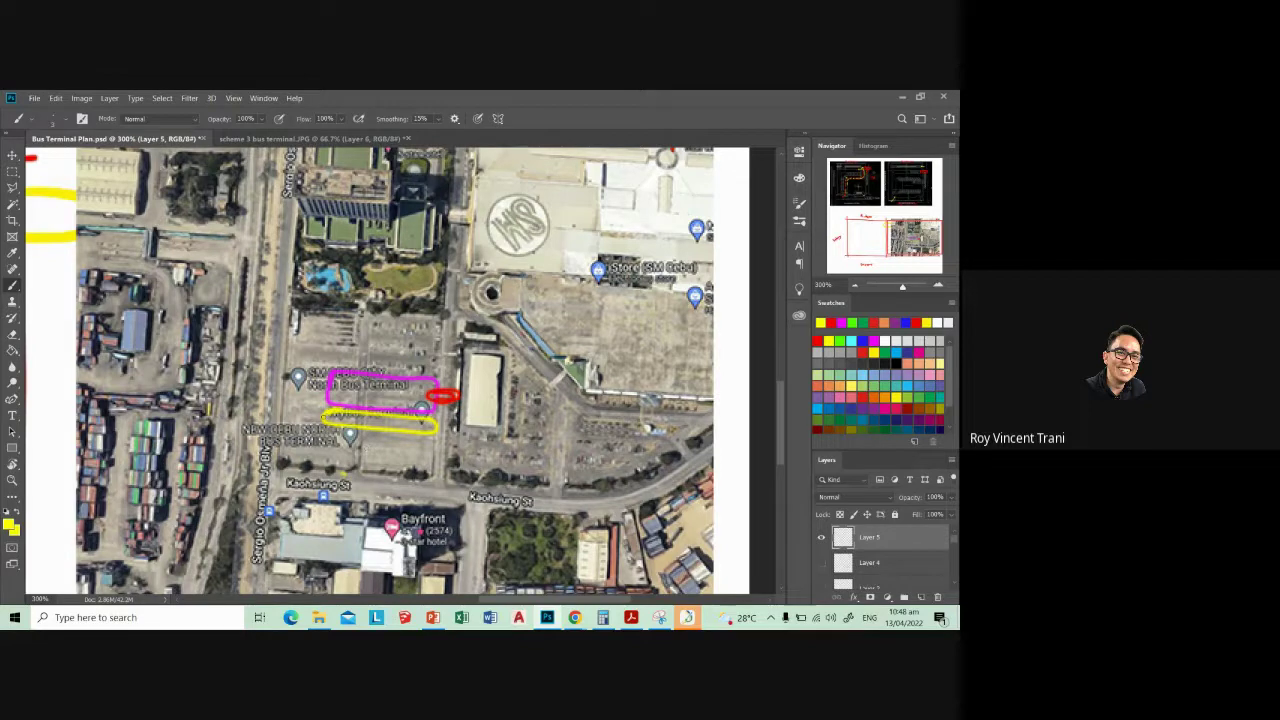
mouse_move(352, 465)
left_mouse_down()
mouse_move(343, 476)
mouse_move(362, 468)
mouse_move(358, 428)
left_mouse_up()
left_click_drag(436, 429, 439, 485)
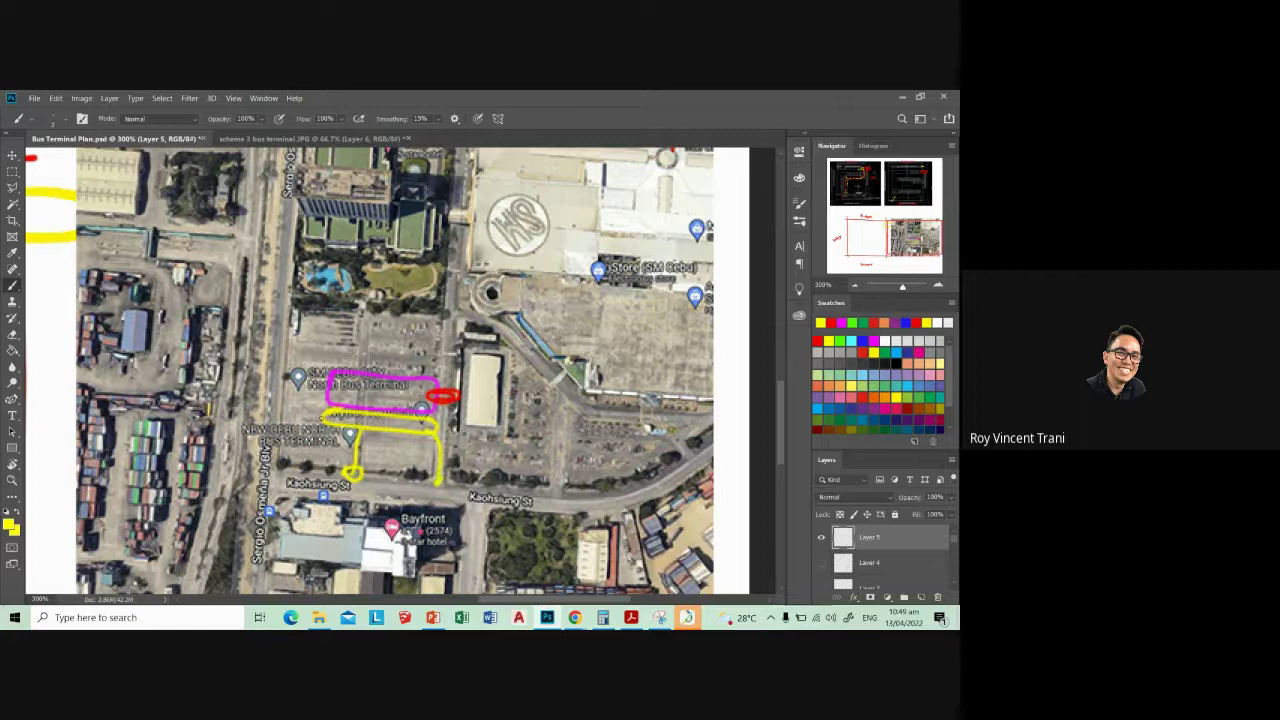
mouse_move(320, 414)
left_mouse_down()
mouse_move(317, 360)
mouse_move(340, 350)
mouse_move(346, 362)
mouse_move(410, 360)
mouse_move(370, 378)
mouse_move(450, 394)
left_mouse_up()
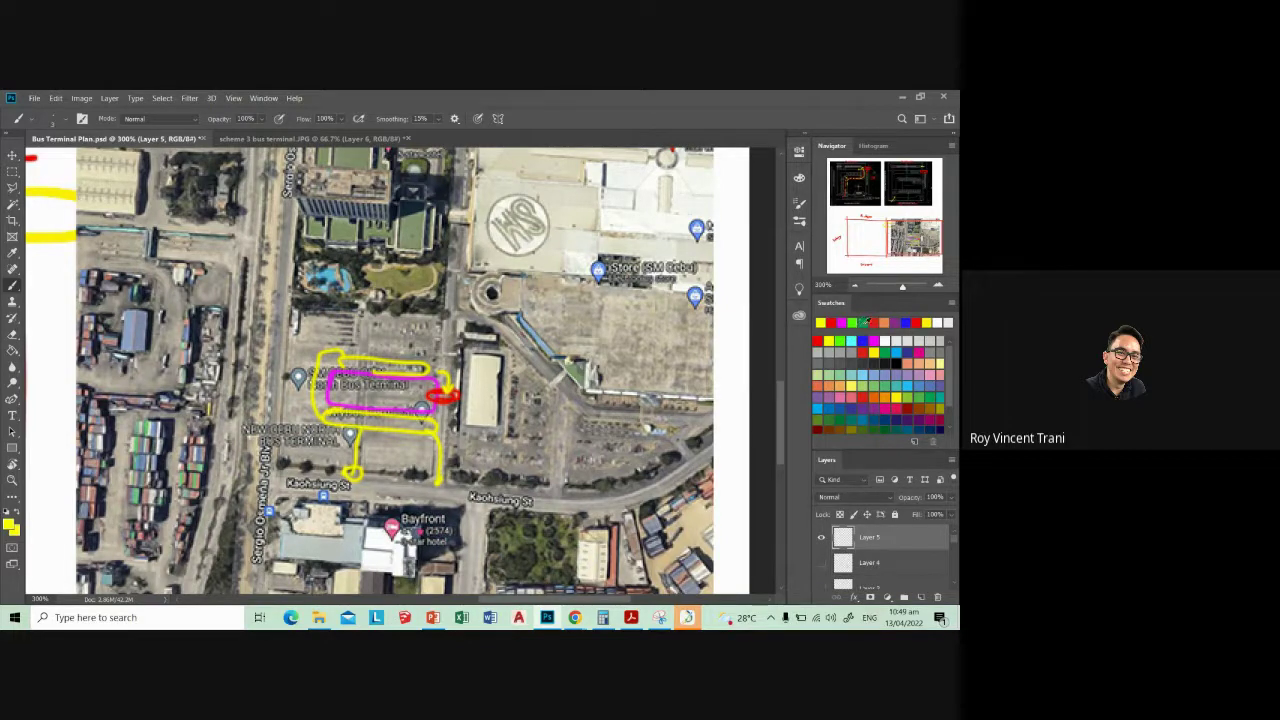
- Ring the lots above and below the outline with green ovals
left_click(862, 323)
mouse_move(376, 440)
left_mouse_down()
mouse_move(404, 438)
mouse_move(318, 438)
left_mouse_up()
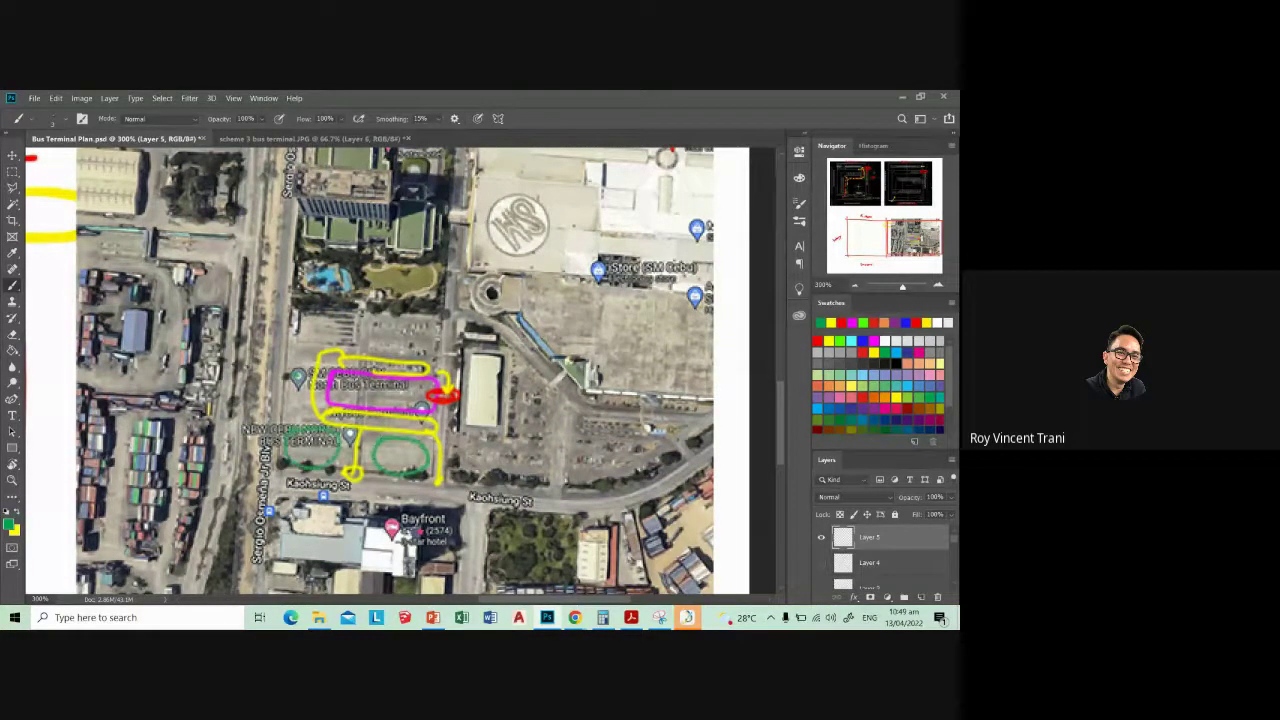
left_click_drag(405, 318, 395, 352)
mouse_move(340, 318)
left_mouse_down()
mouse_move(366, 336)
mouse_move(312, 330)
mouse_move(287, 392)
mouse_move(316, 406)
left_mouse_up()
left_click(831, 322)
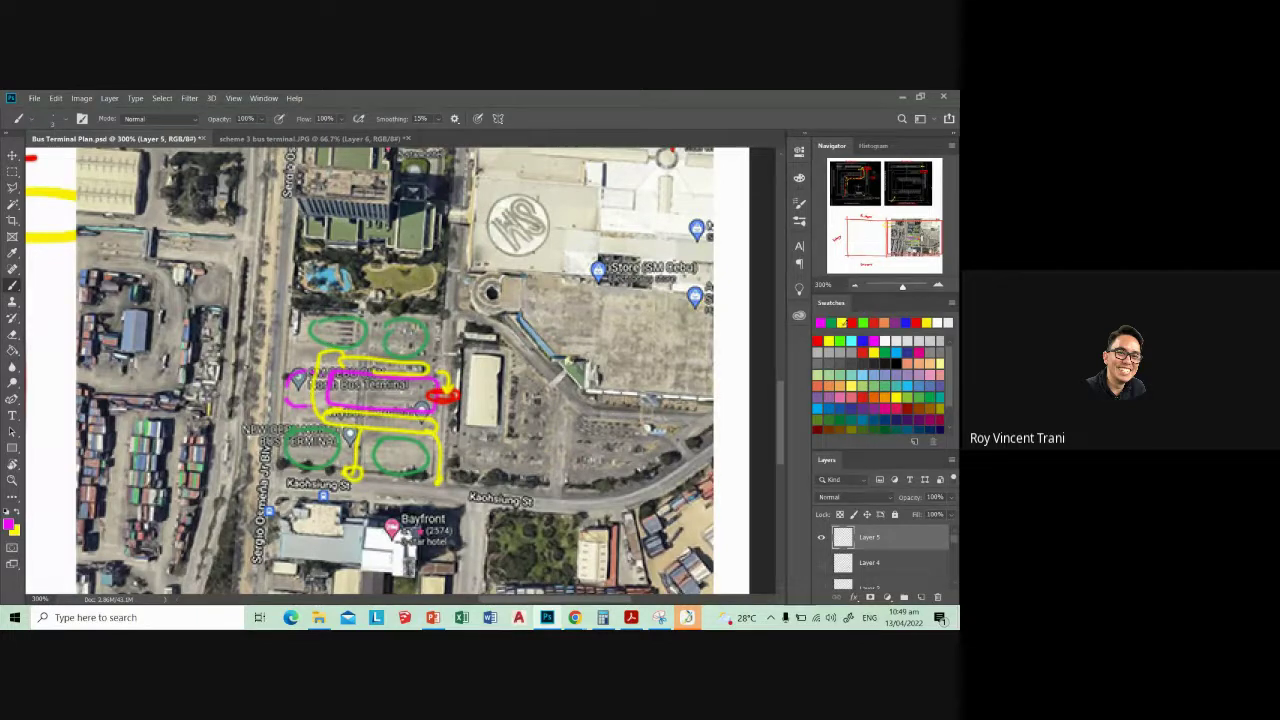
left_click(842, 322)
- Zoom the map to 400% and circle the red mark in green
key("ctrl+plus")
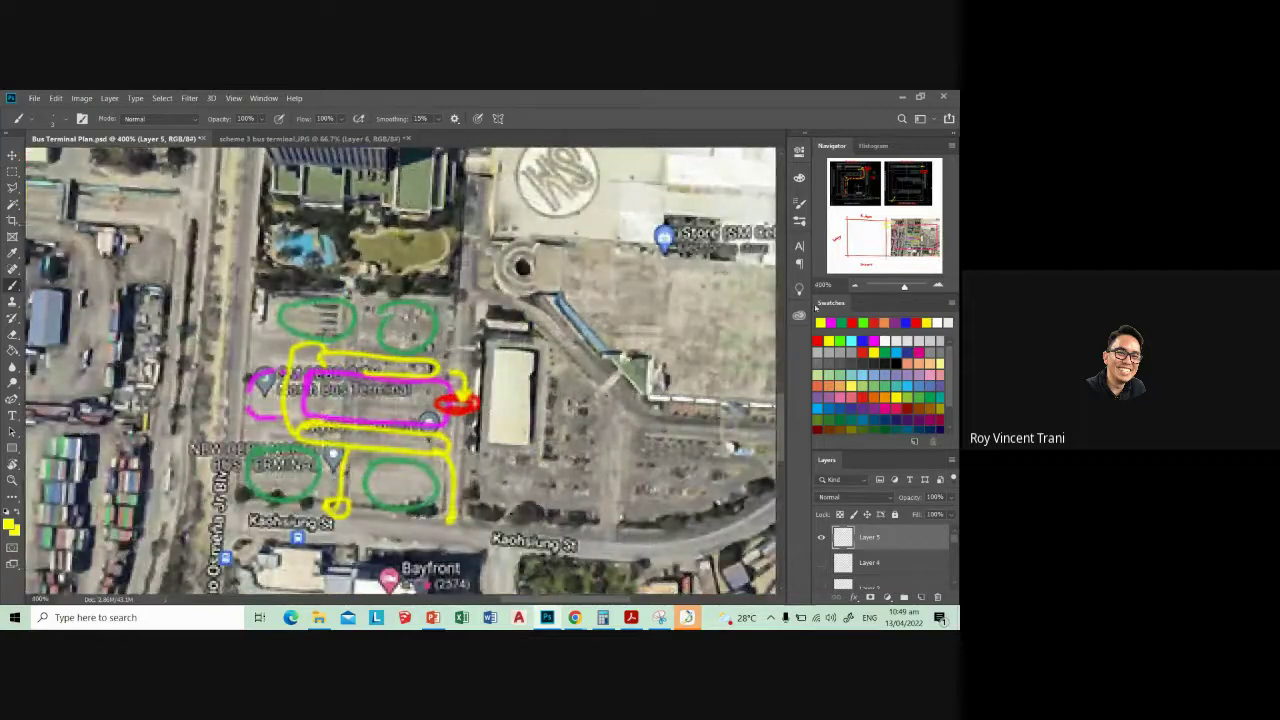
left_click(864, 322)
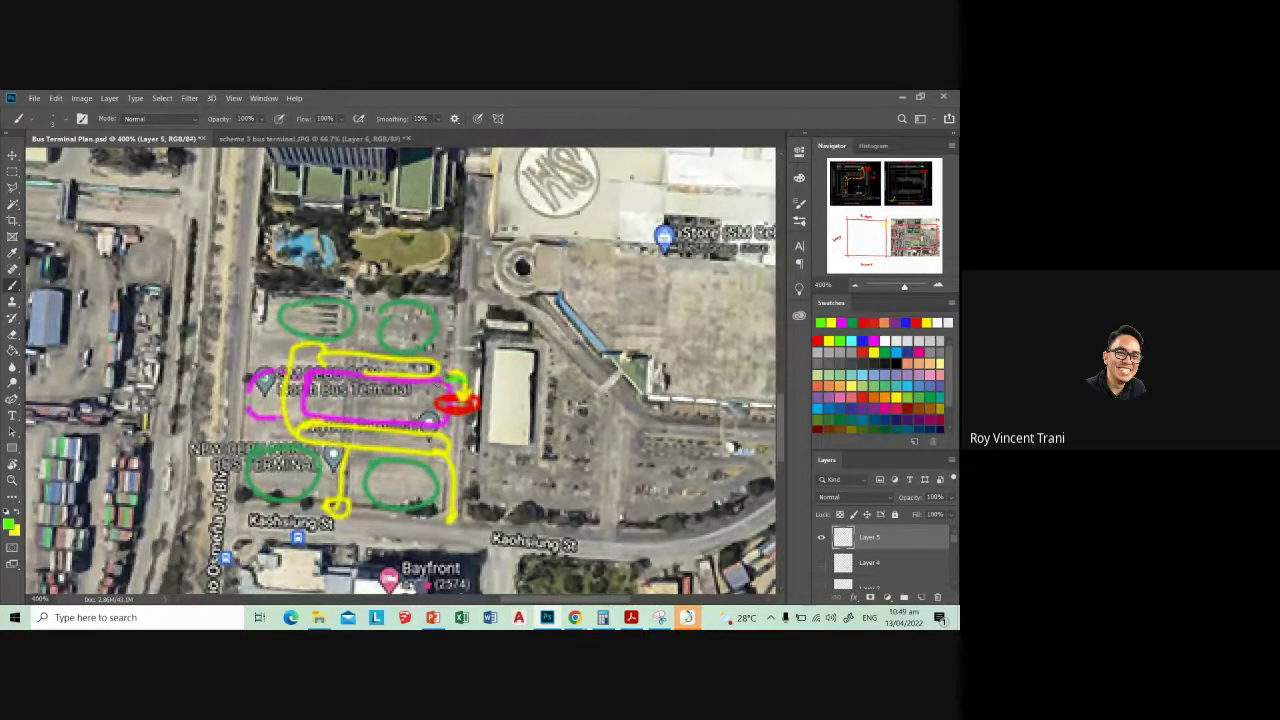
left_click_drag(445, 382, 472, 386)
- Erase the yellow loop's top, left and short vertical strokes, plus the red mark and green circle
key("e")
left_click_drag(322, 352, 465, 388)
mouse_move(334, 346)
left_mouse_down()
mouse_move(288, 380)
mouse_move(280, 430)
left_mouse_up()
key("b")
key("e")
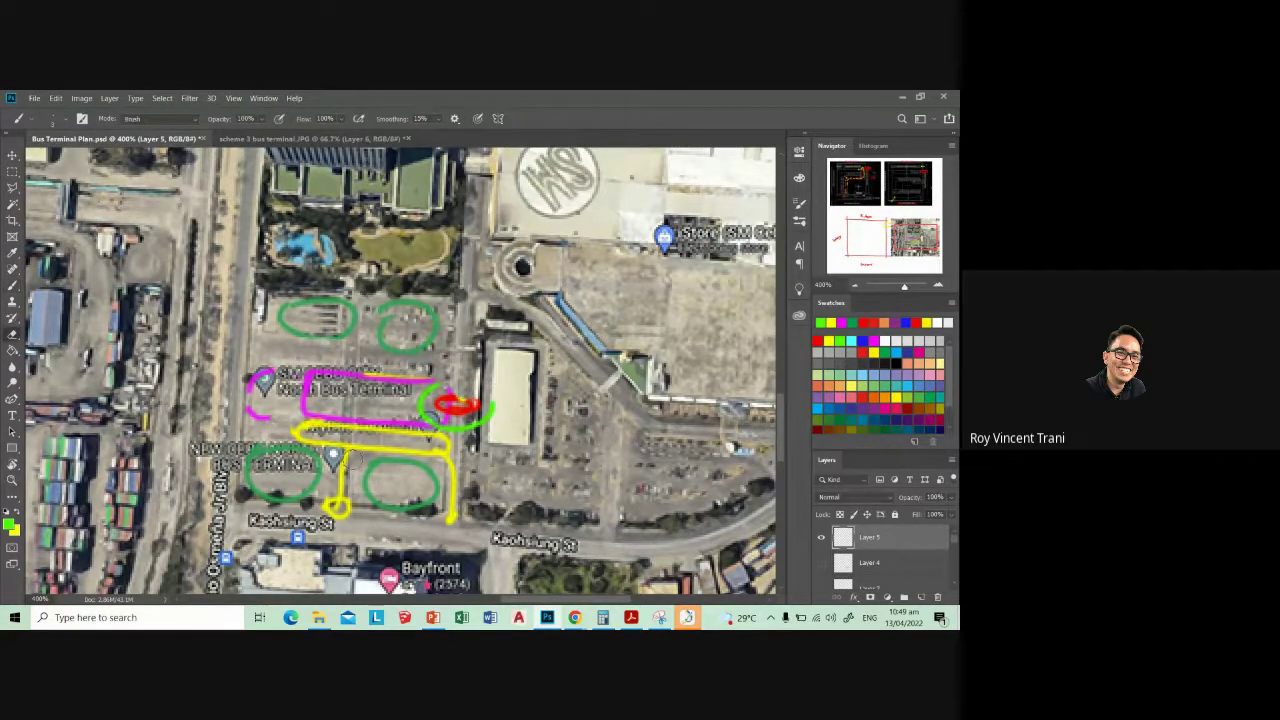
left_click_drag(344, 458, 328, 508)
mouse_move(440, 380)
left_mouse_down()
mouse_move(425, 410)
mouse_move(480, 400)
left_mouse_up()
- Redraw the magenta loop around North Bus Terminal and erase both upper green ovals
key("b")
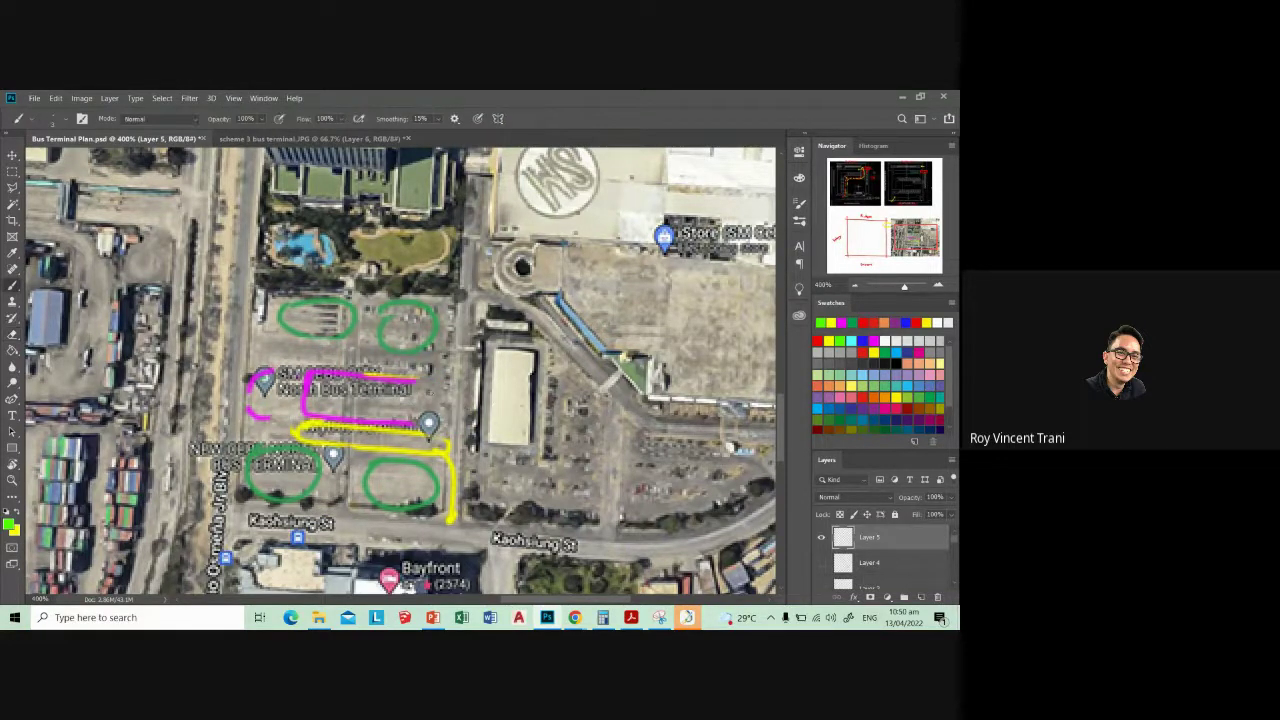
left_click(817, 341)
mouse_move(416, 380)
left_mouse_down()
mouse_move(448, 400)
mouse_move(412, 430)
mouse_move(440, 380)
mouse_move(482, 406)
mouse_move(440, 412)
left_mouse_up()
left_click(865, 323)
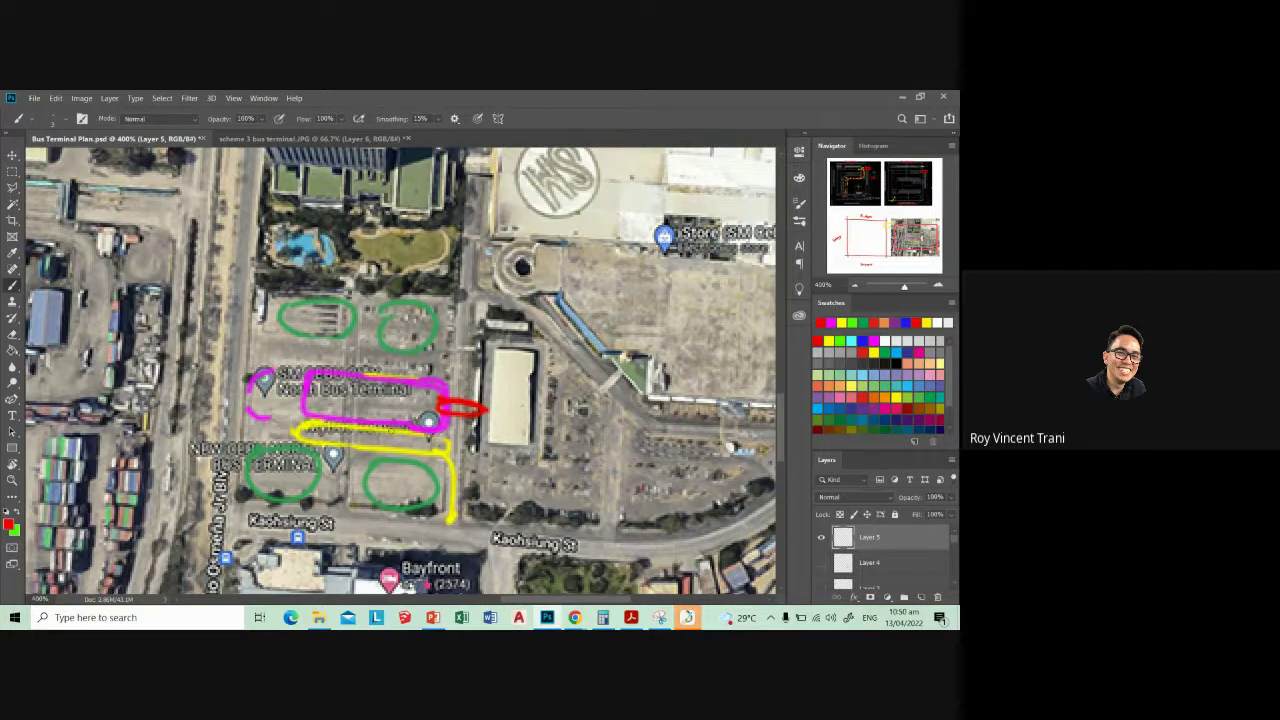
key("e")
mouse_move(352, 298)
left_mouse_down()
mouse_move(290, 306)
mouse_move(350, 334)
mouse_move(428, 342)
left_mouse_up()
- Outline the parking area above the terminal in green and shrink the eraser
left_click(863, 322)
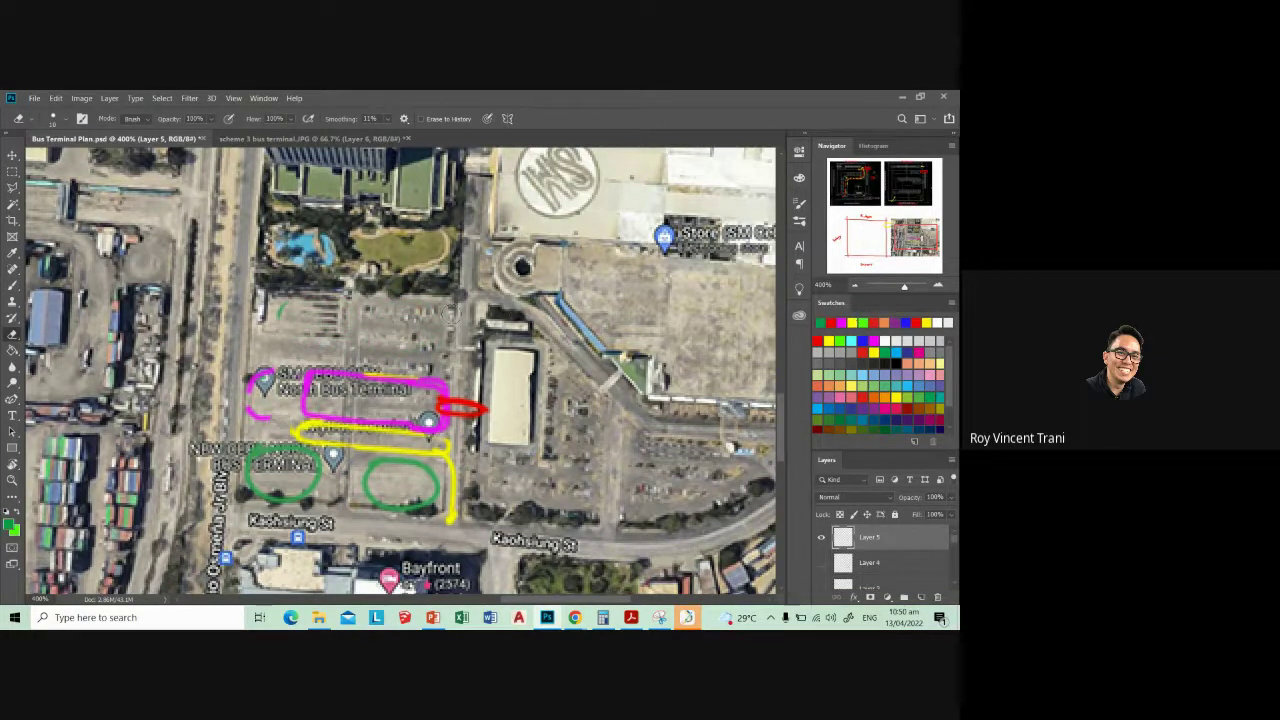
key("b")
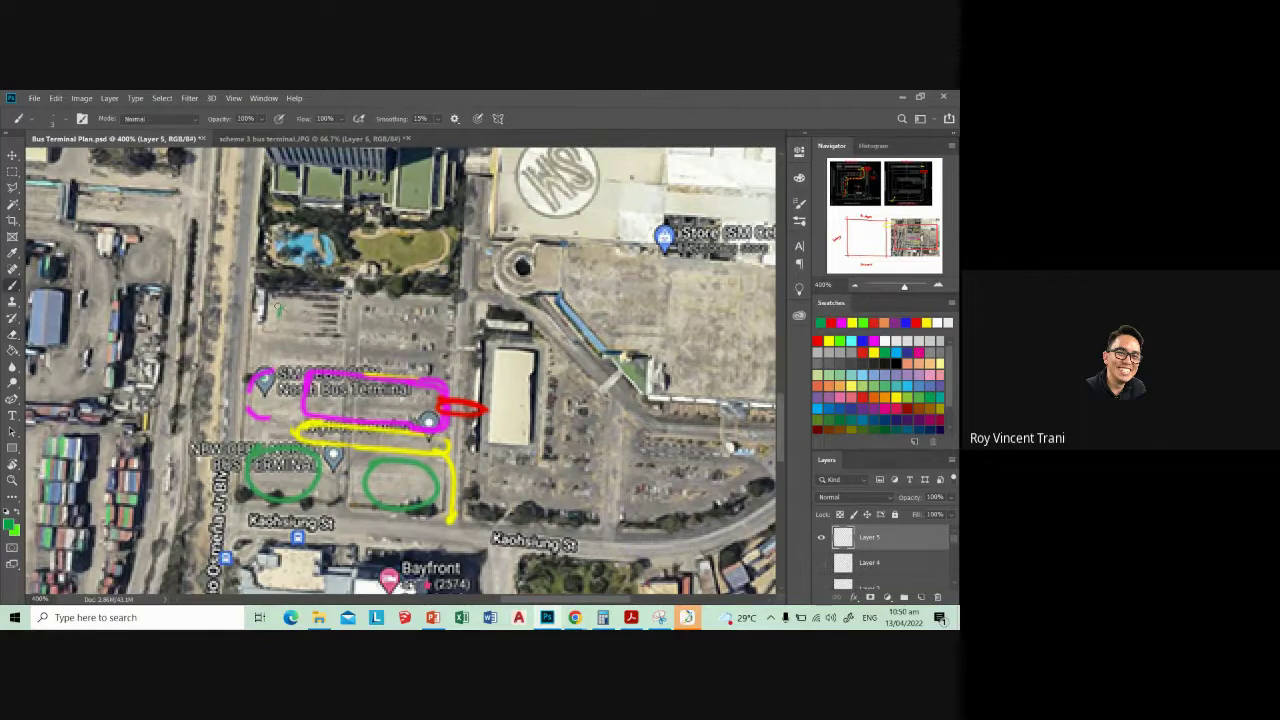
mouse_move(278, 310)
left_mouse_down()
mouse_move(446, 315)
mouse_move(445, 350)
mouse_move(280, 335)
mouse_move(258, 418)
left_mouse_up()
key("e")
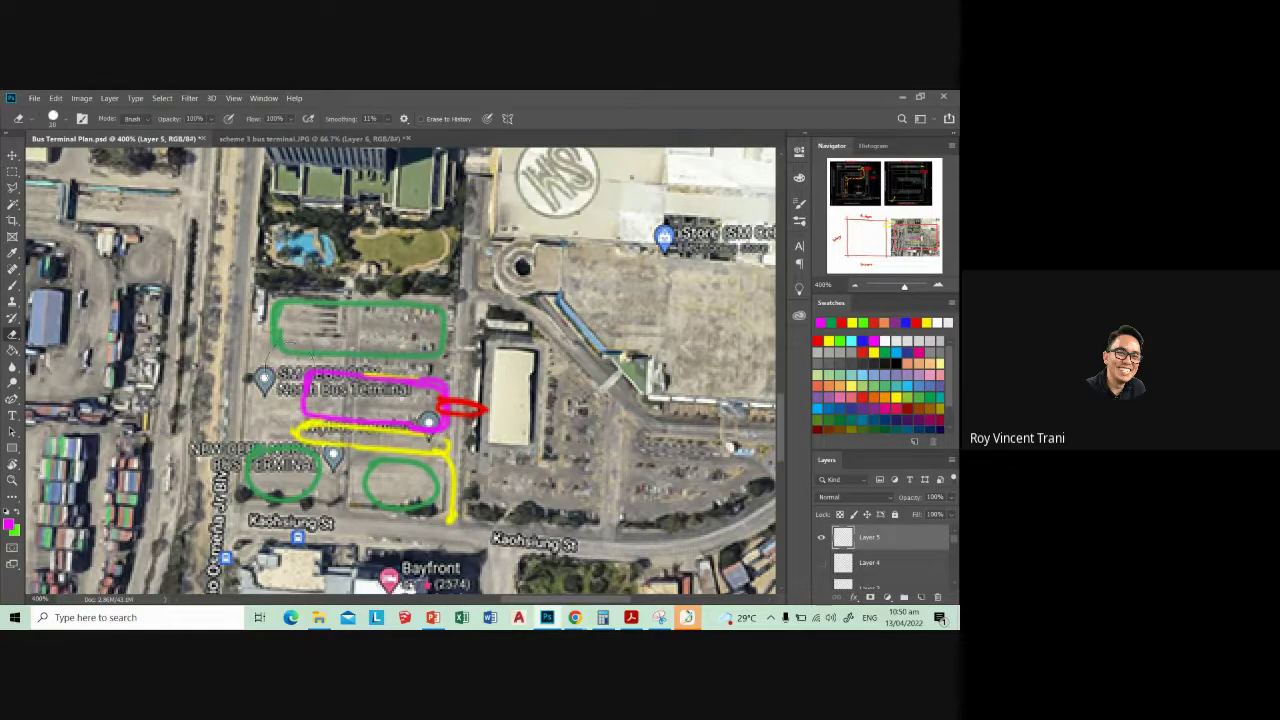
key("bracketleft")
key("bracketleft")
key("bracketleft")
key("b")
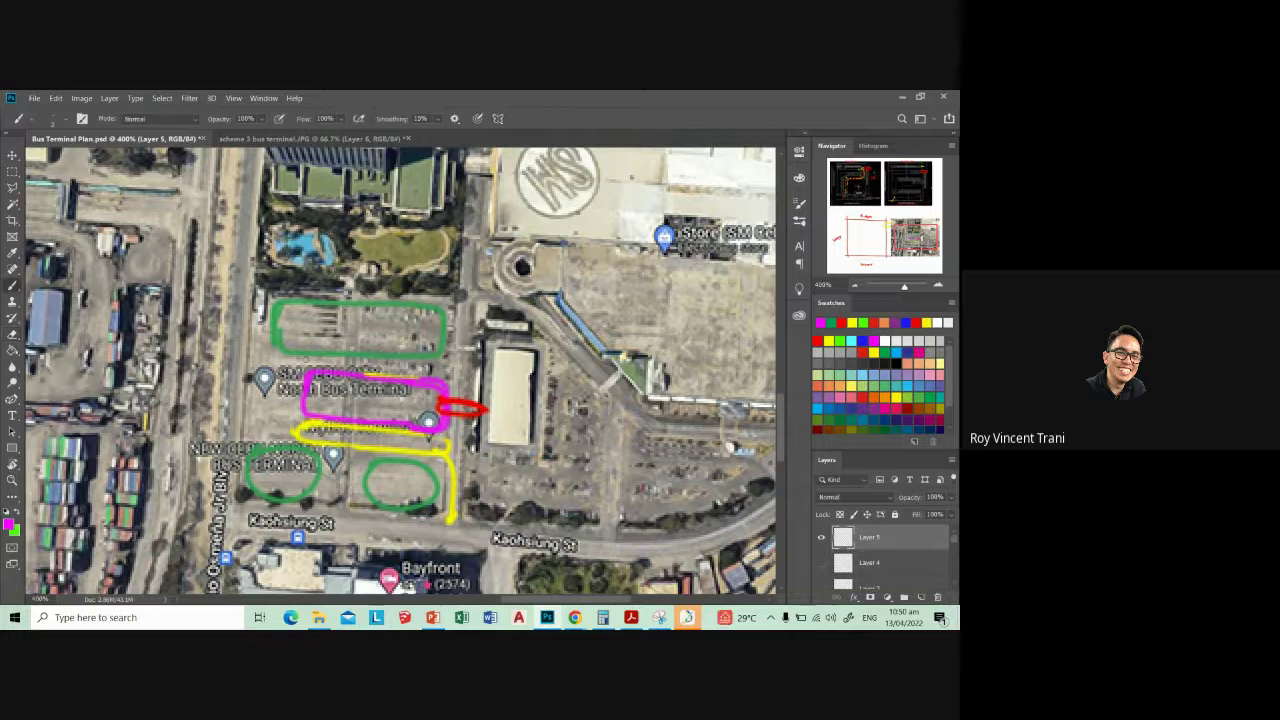
- Extend the magenta loop down the left side and redraw the yellow lane loops below
mouse_move(300, 374)
left_mouse_down()
mouse_move(256, 378)
mouse_move(252, 412)
mouse_move(302, 414)
left_mouse_up()
left_click_drag(343, 362, 345, 326)
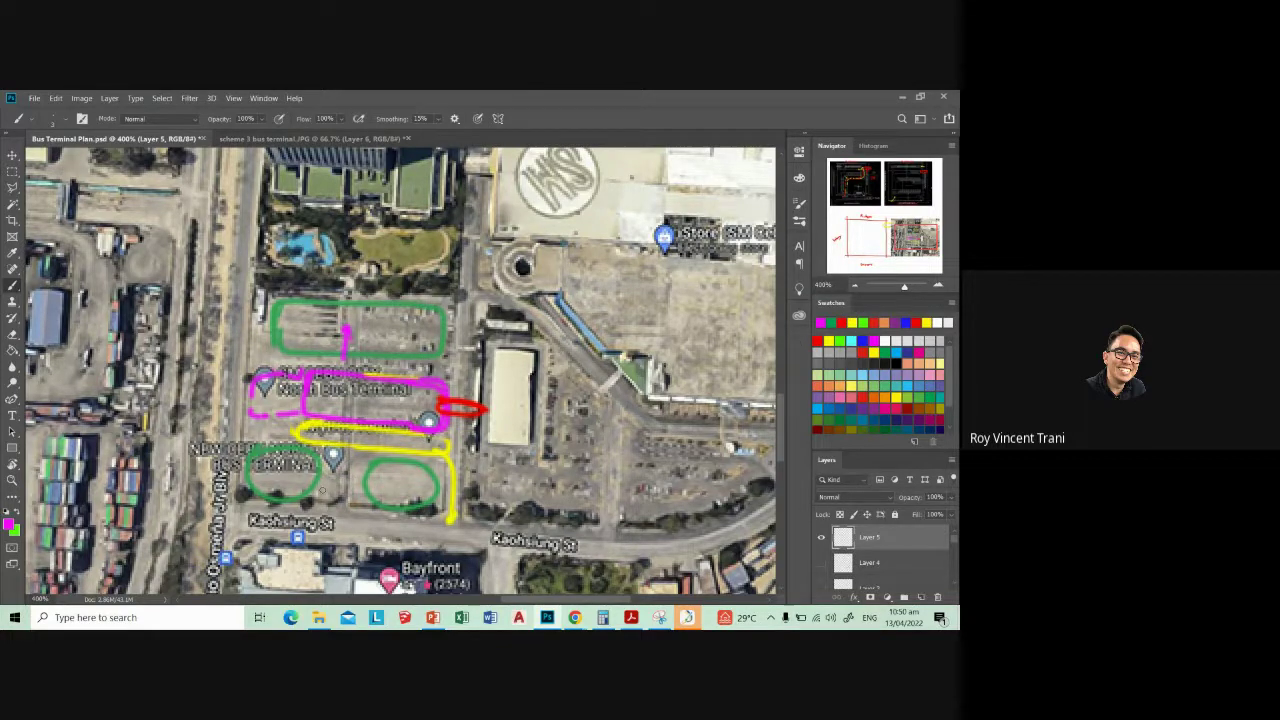
left_click_drag(318, 425, 301, 505)
left_click(840, 322)
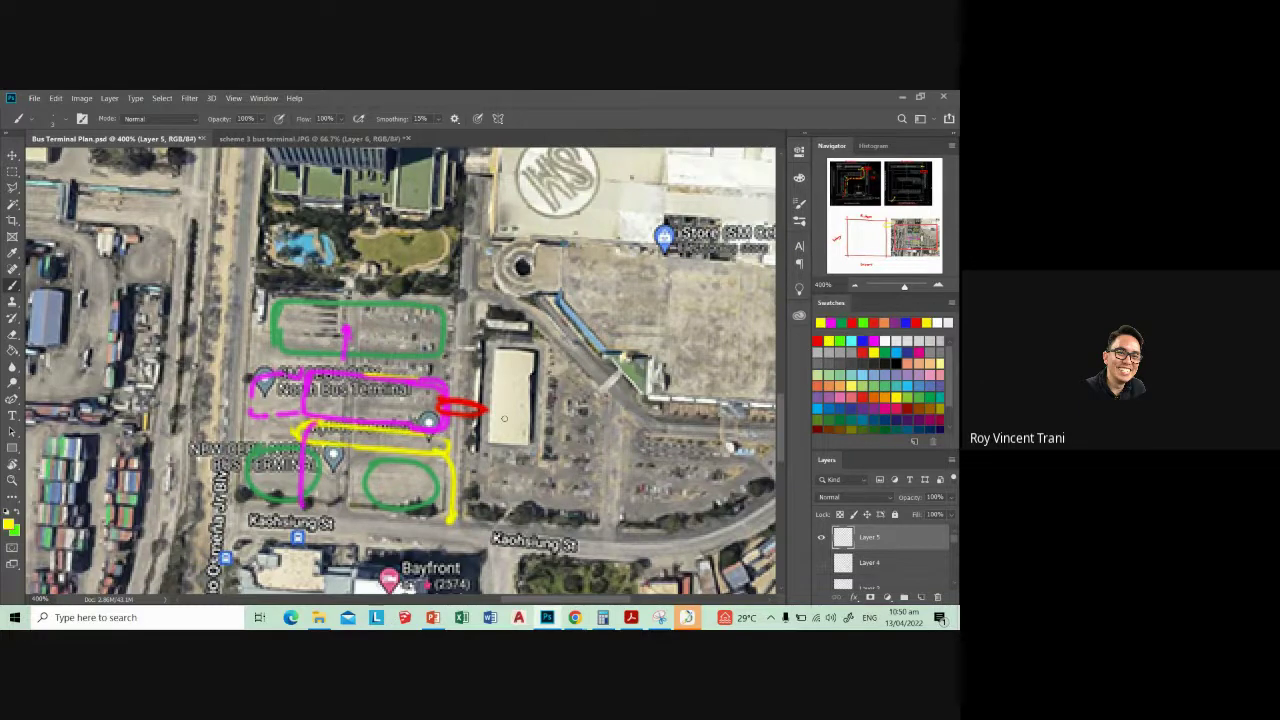
key("ctrl+z")
key("ctrl+z")
mouse_move(345, 425)
left_mouse_down()
mouse_move(438, 468)
mouse_move(348, 500)
mouse_move(410, 440)
mouse_move(442, 500)
mouse_move(452, 432)
mouse_move(306, 424)
mouse_move(312, 438)
left_mouse_up()
- Hatch the green parking zone above the terminal
key("e")
key("b")
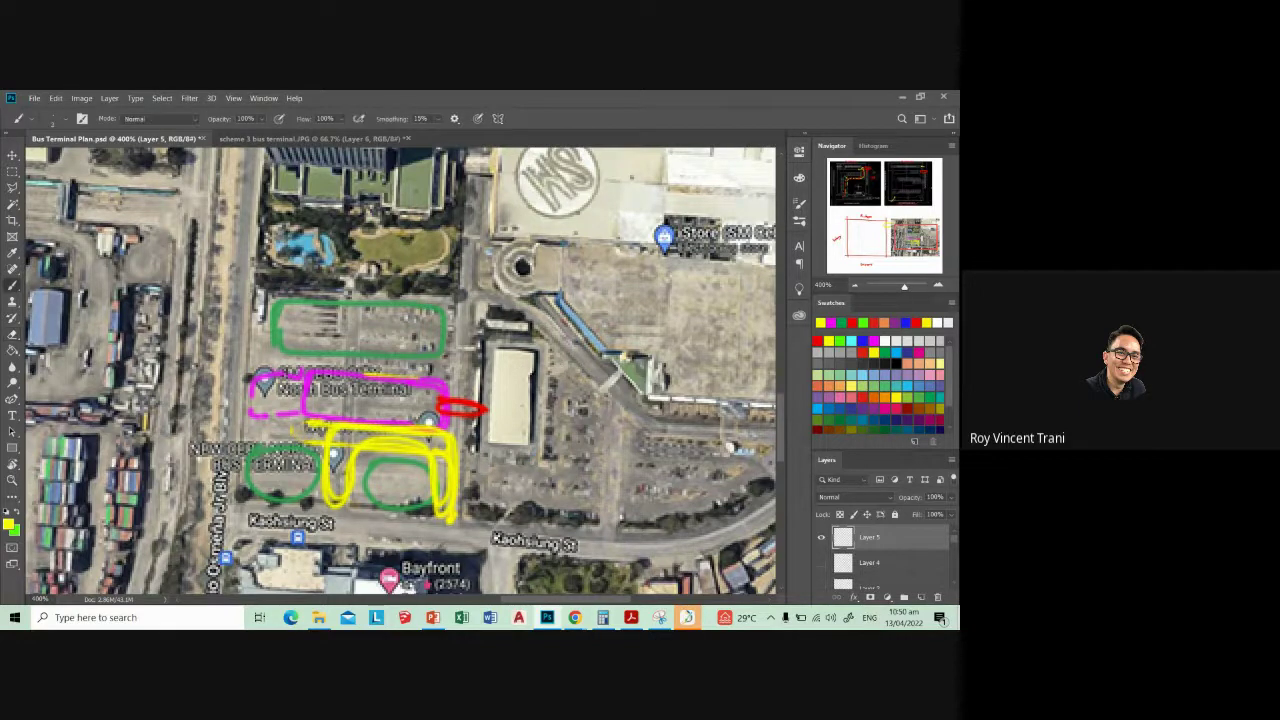
left_click(841, 341)
mouse_move(276, 334)
left_mouse_down()
mouse_move(334, 308)
mouse_move(440, 316)
mouse_move(436, 330)
left_mouse_up()
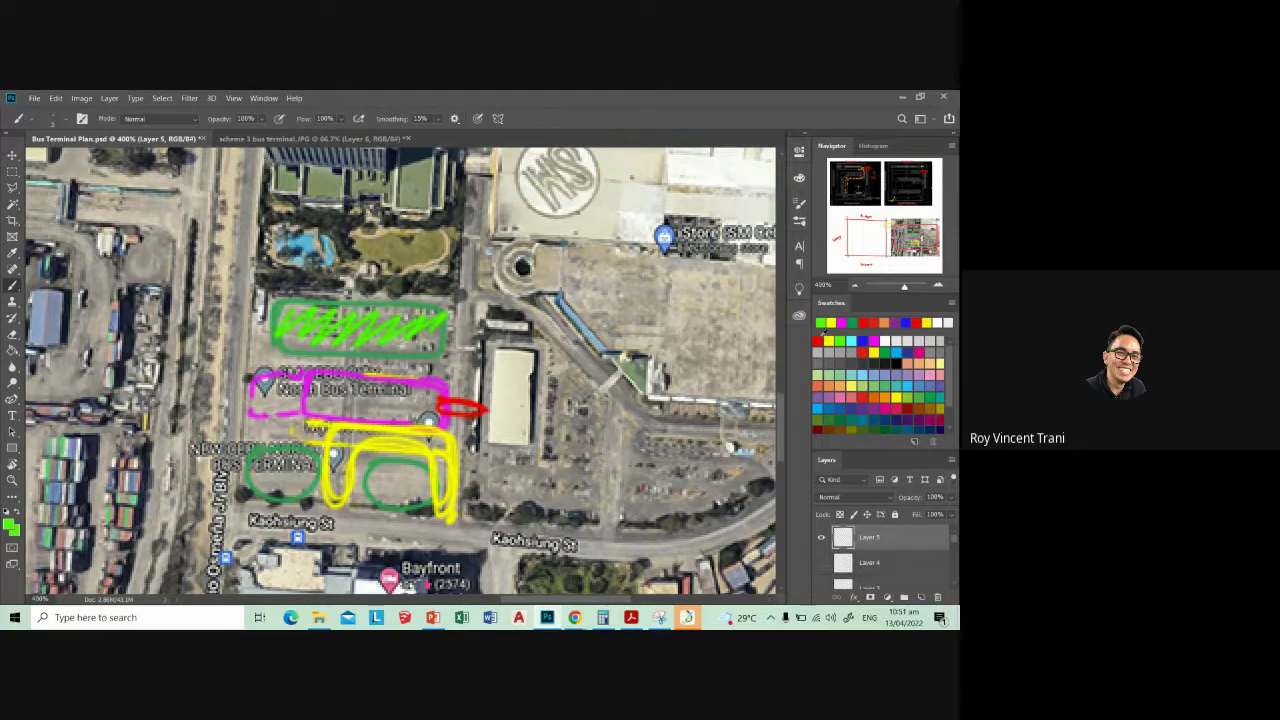
- Circle the hatched zone's right end in red and erase the small green oval left of the lanes
double_click(819, 341)
left_click(602, 275)
left_click_drag(484, 298, 478, 302)
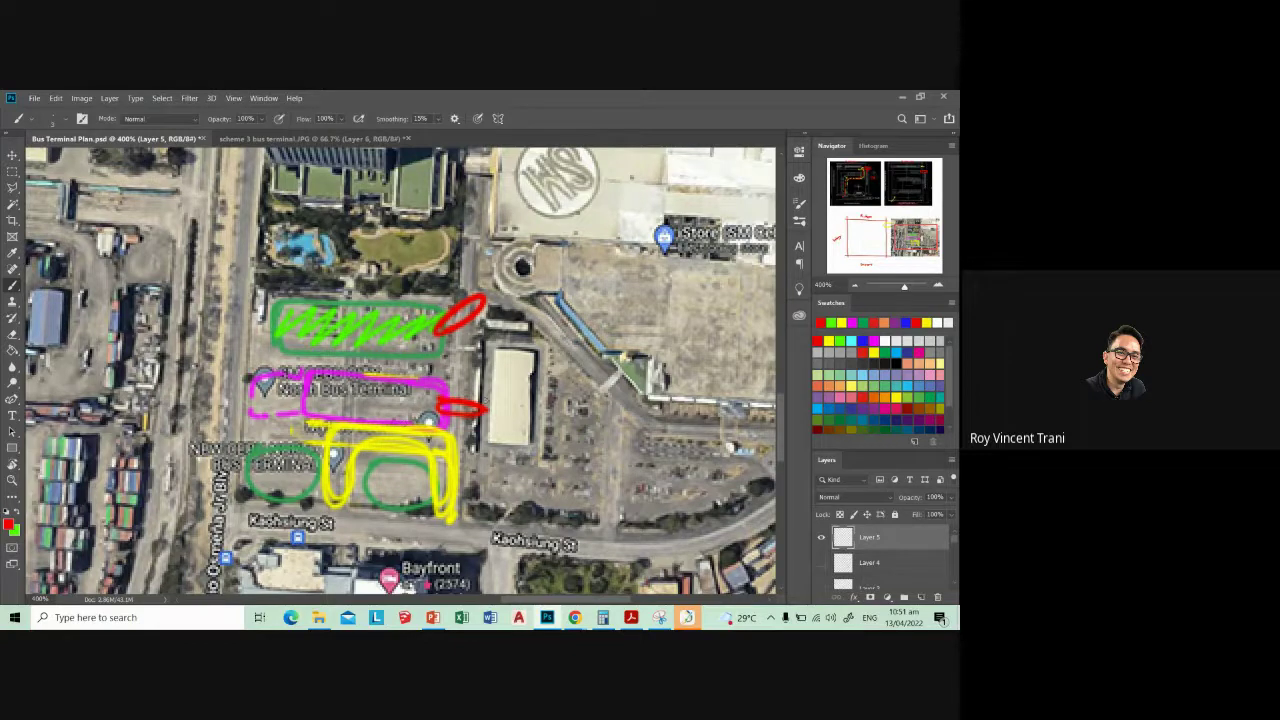
key("e")
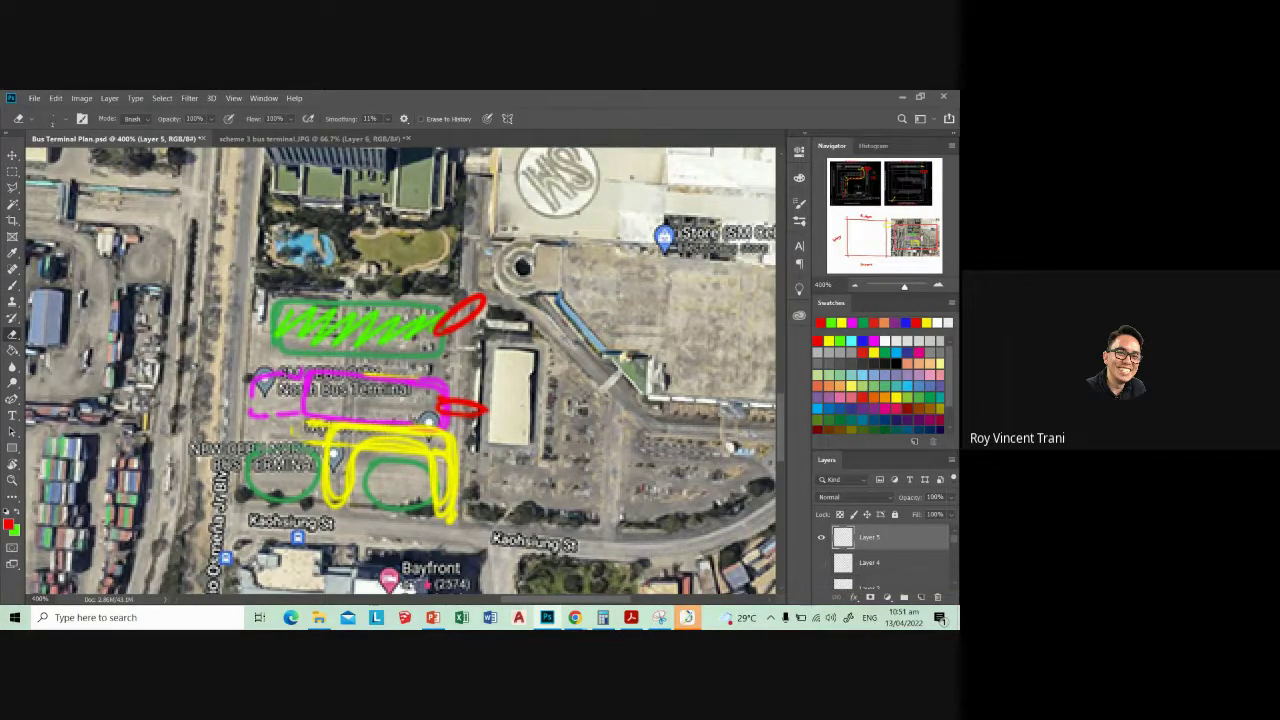
left_click_drag(312, 478, 258, 478)
scroll(460, 420, "down", 1)
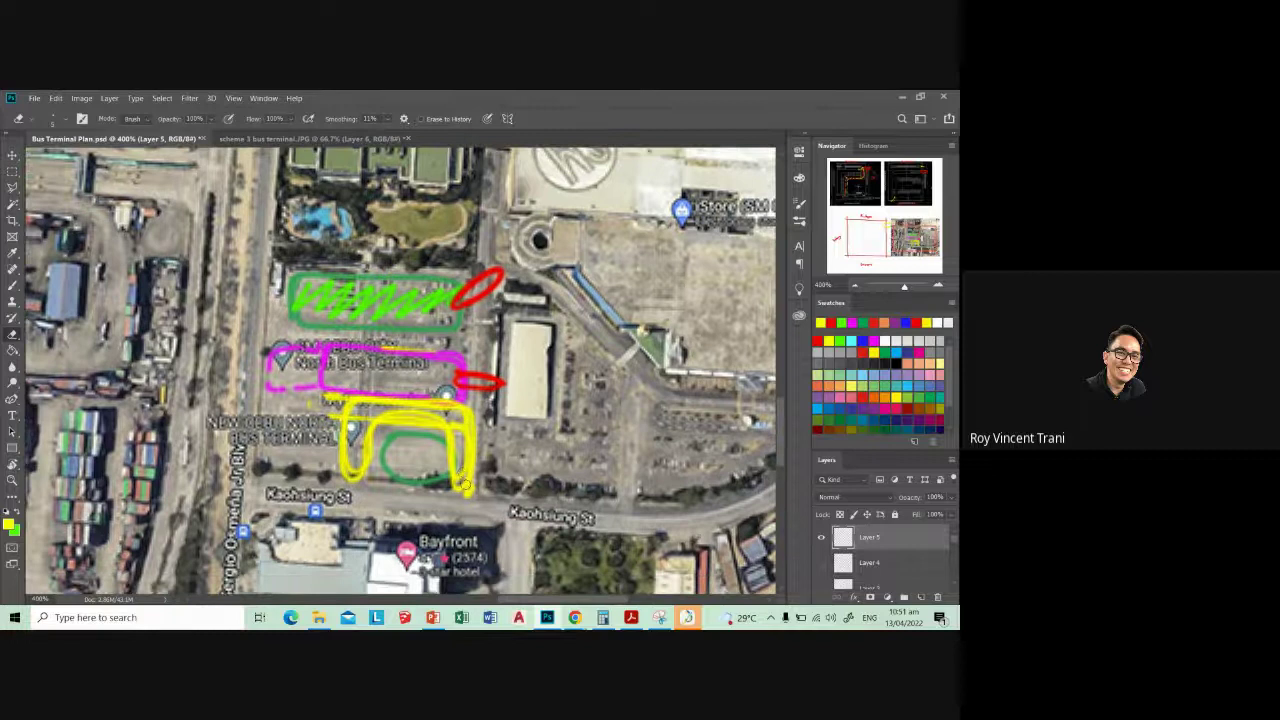
- Check a figure in the Calculator, then close it
left_click(603, 617)
left_click(385, 421)
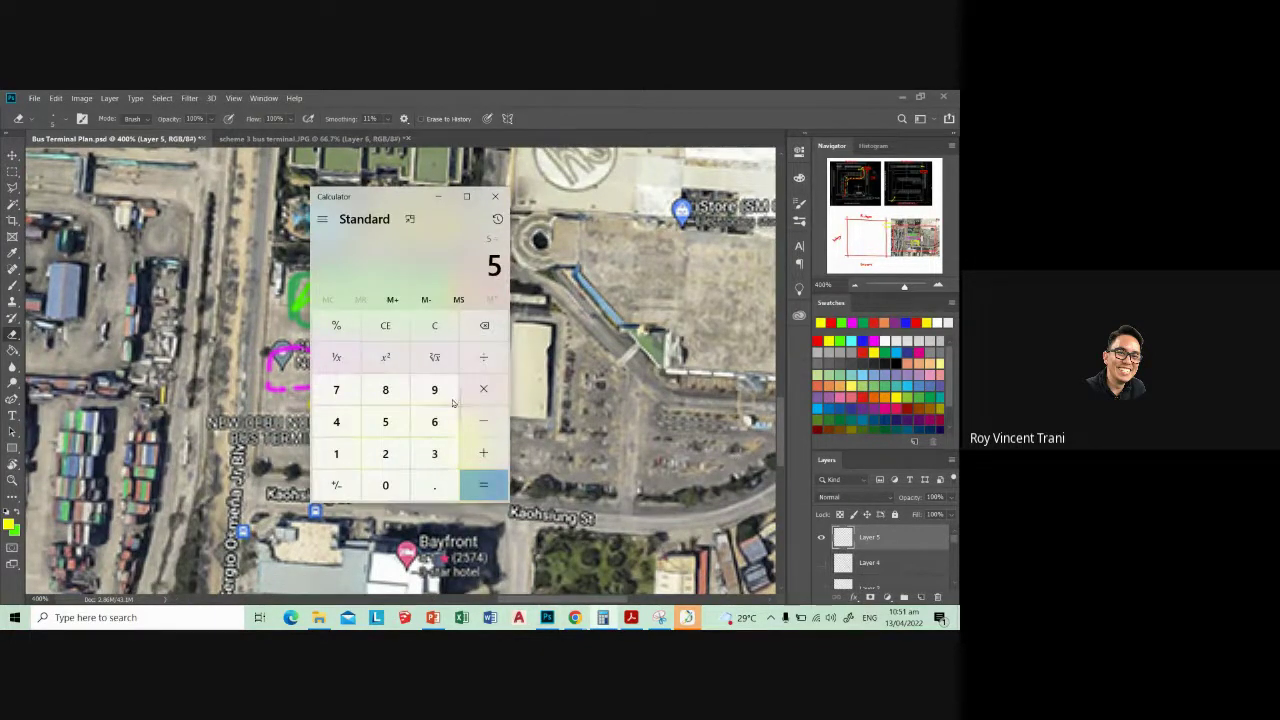
left_click(437, 196)
- Brush a short yellow dimension line left of the lanes ending in a small yellow circle
key("b")
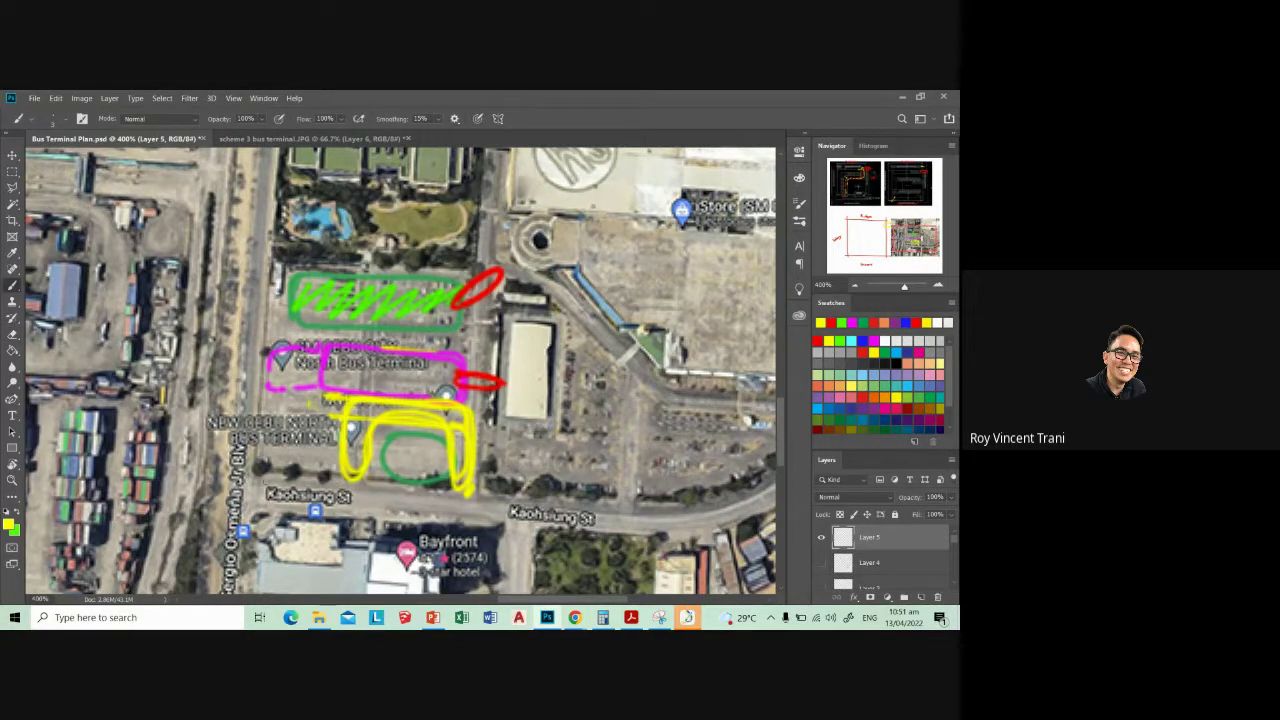
mouse_move(260, 468)
left_mouse_down()
mouse_move(310, 470)
mouse_move(261, 476)
left_mouse_up()
left_click_drag(316, 463, 318, 466)
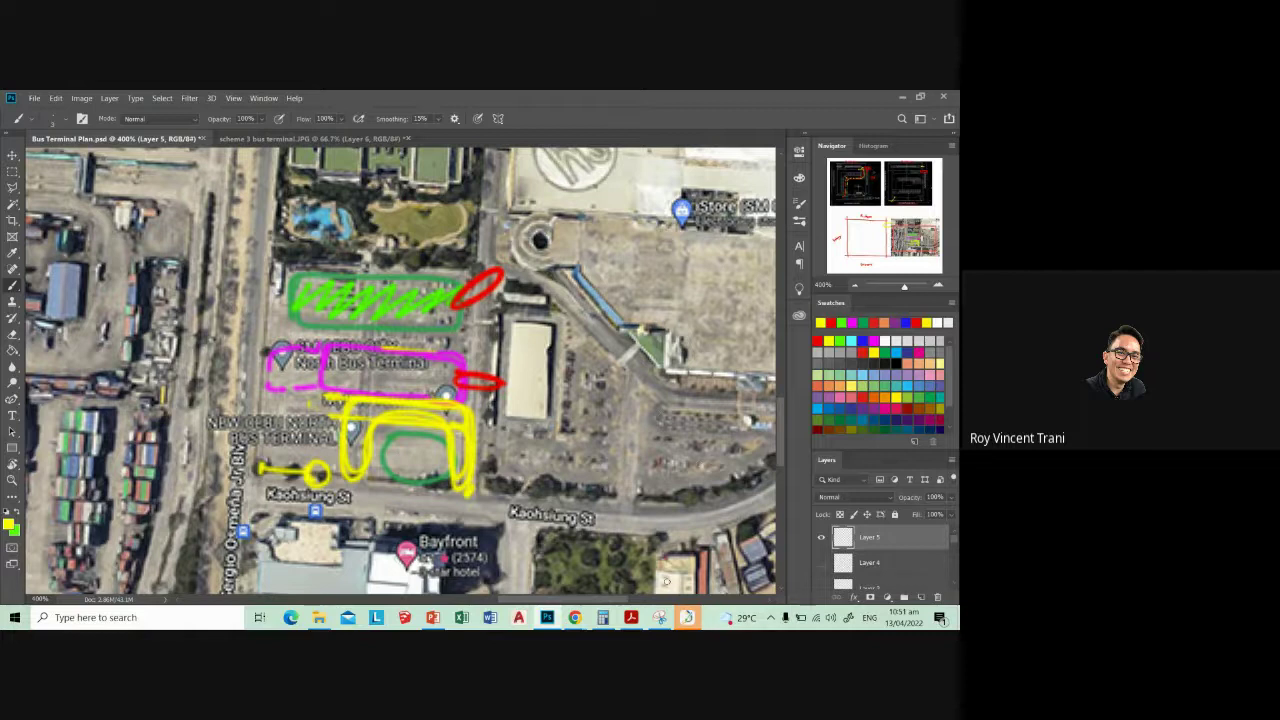
mouse_move(575, 617)
left_click(509, 566)
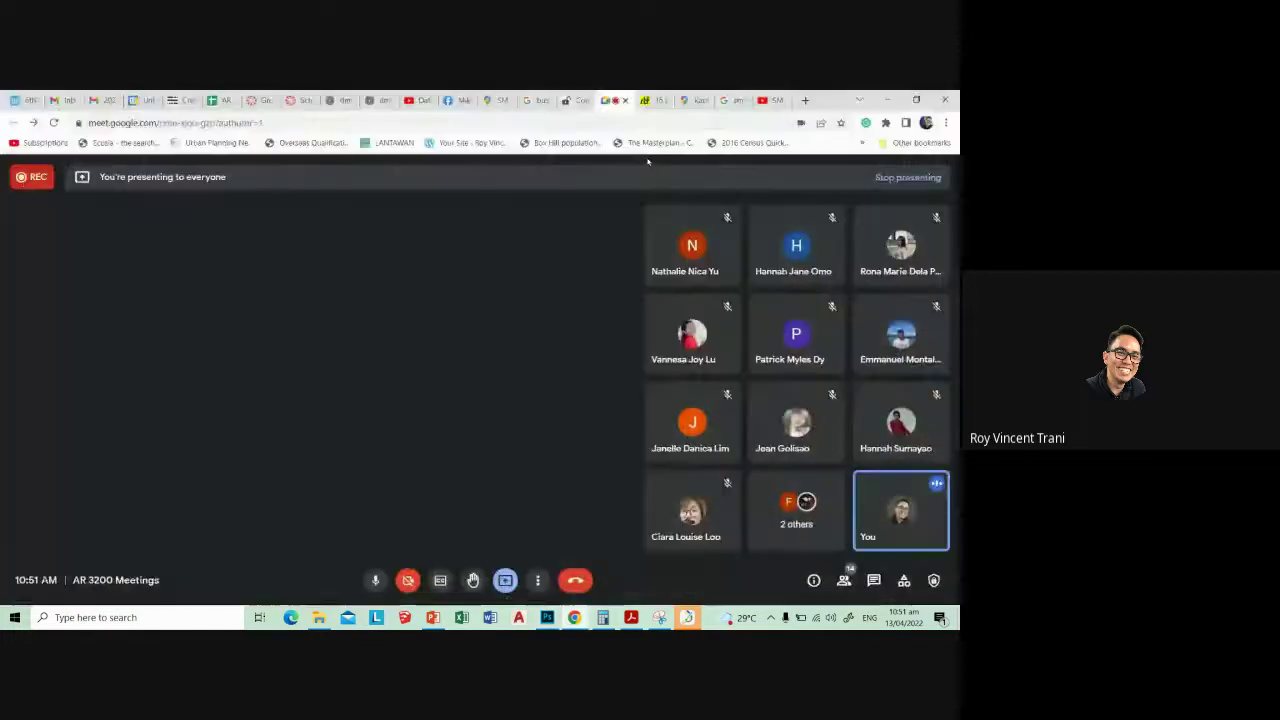
- Measure 31.03 m along the terminal's Kaohsiung St frontage on the Google Maps satellite view
left_click(693, 100)
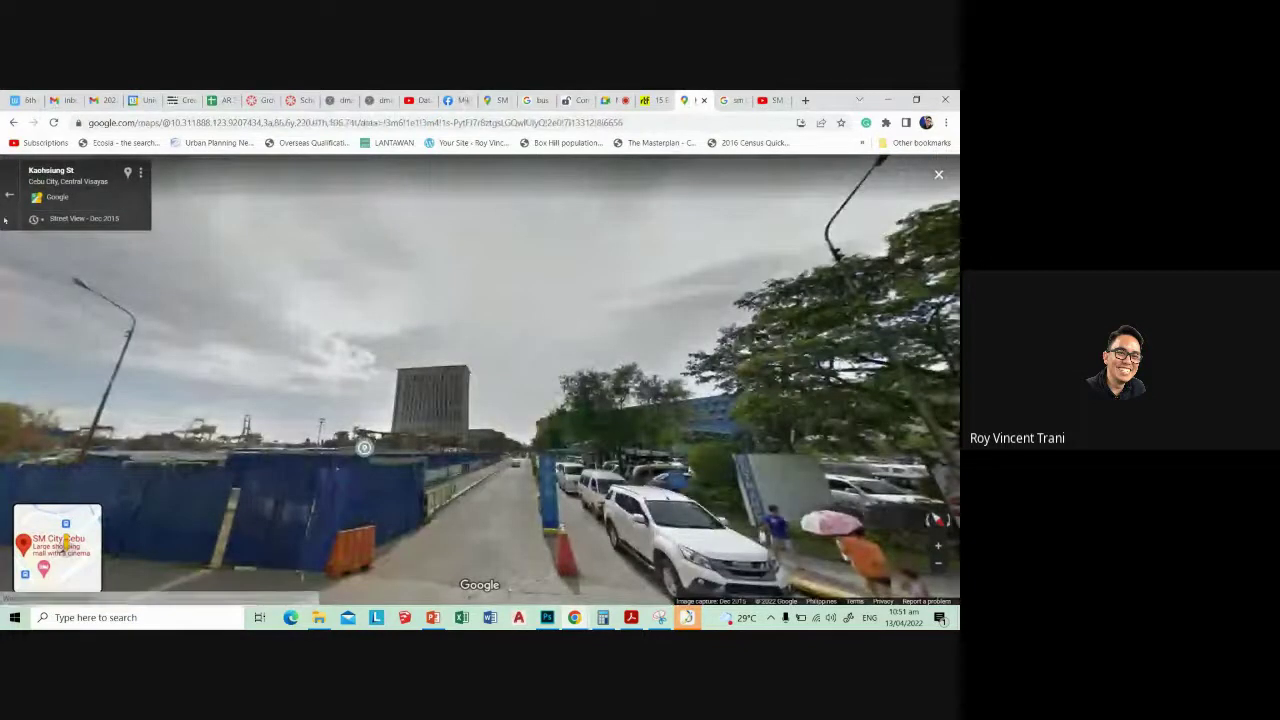
left_click(9, 195)
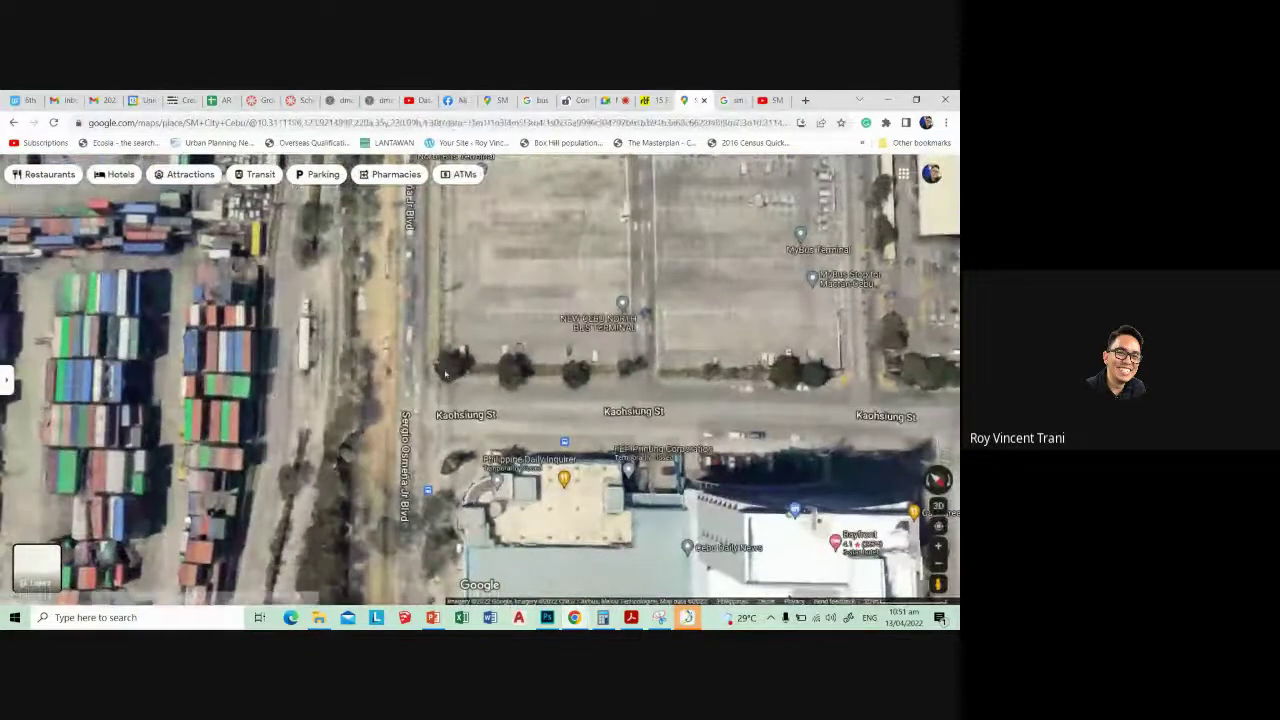
right_click(445, 374)
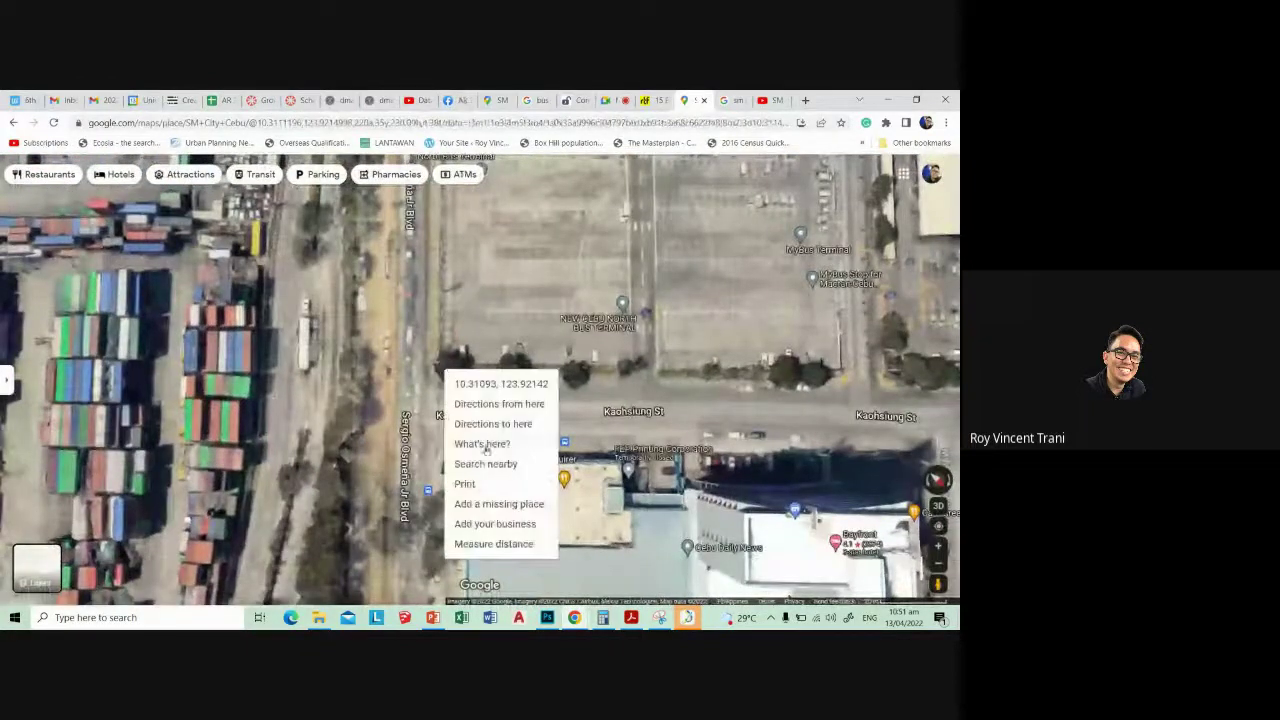
left_click(490, 543)
left_click(524, 375)
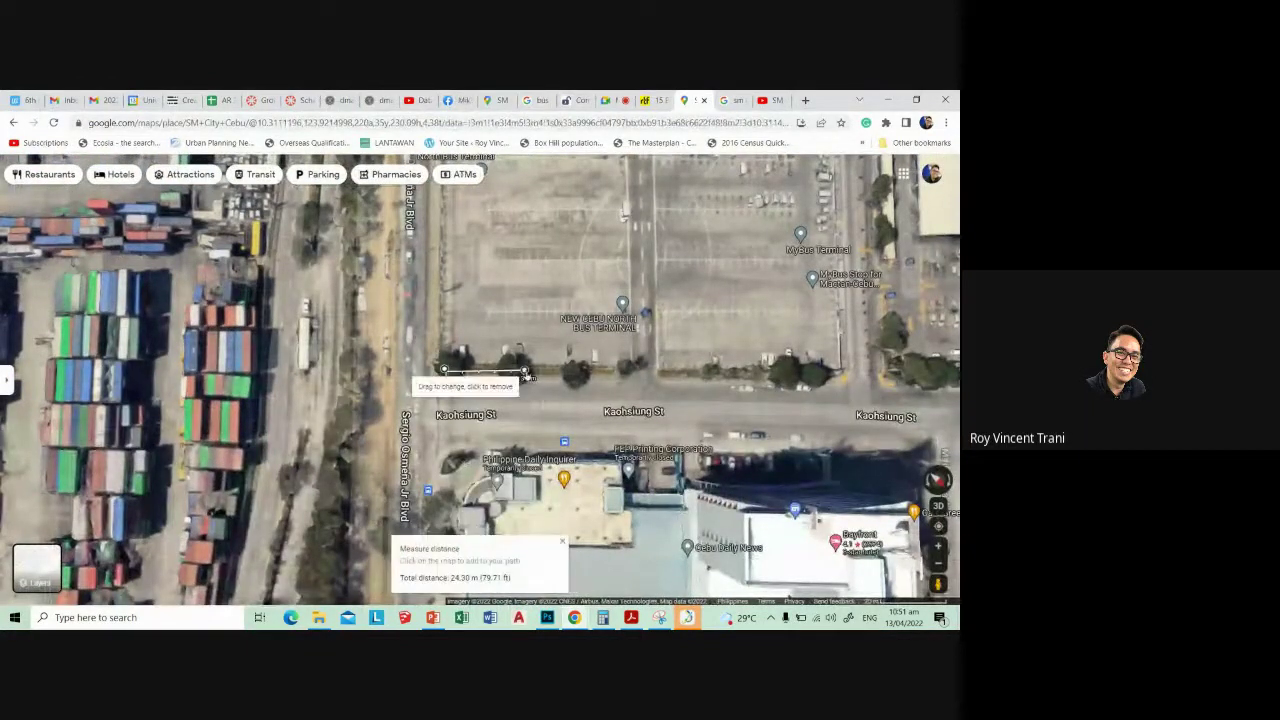
left_click_drag(524, 375, 546, 373)
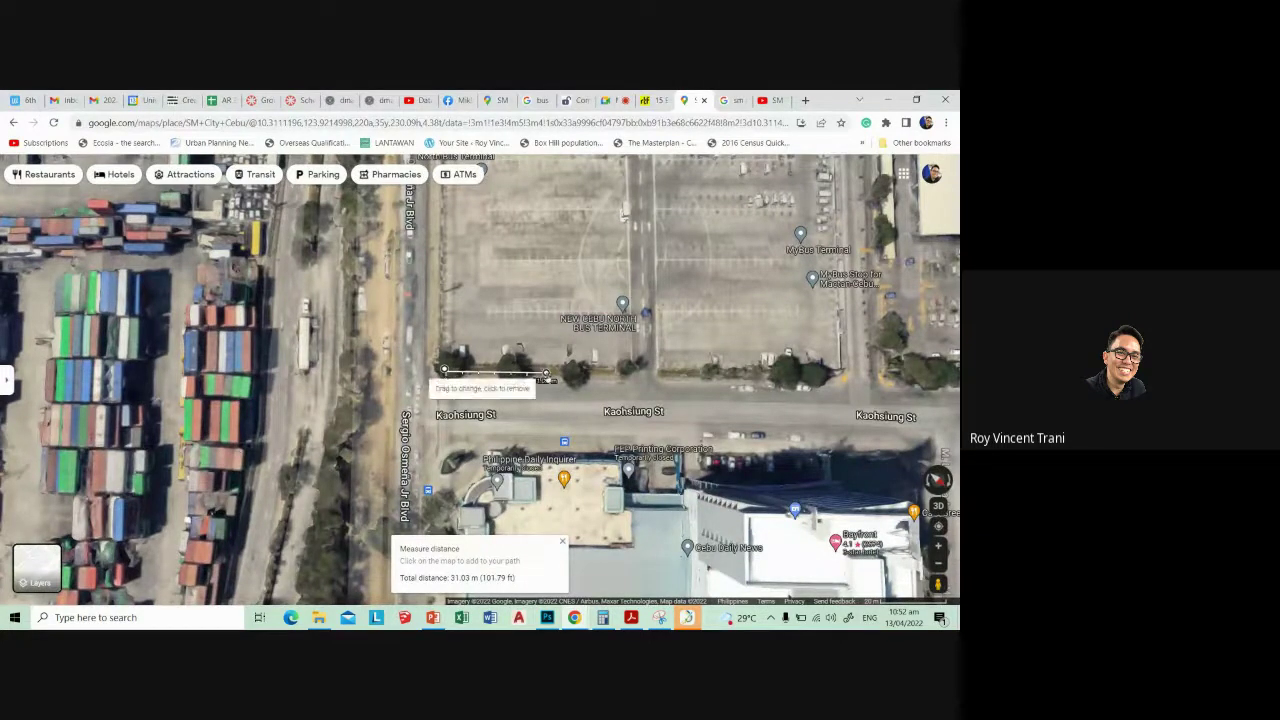
left_click(603, 617)
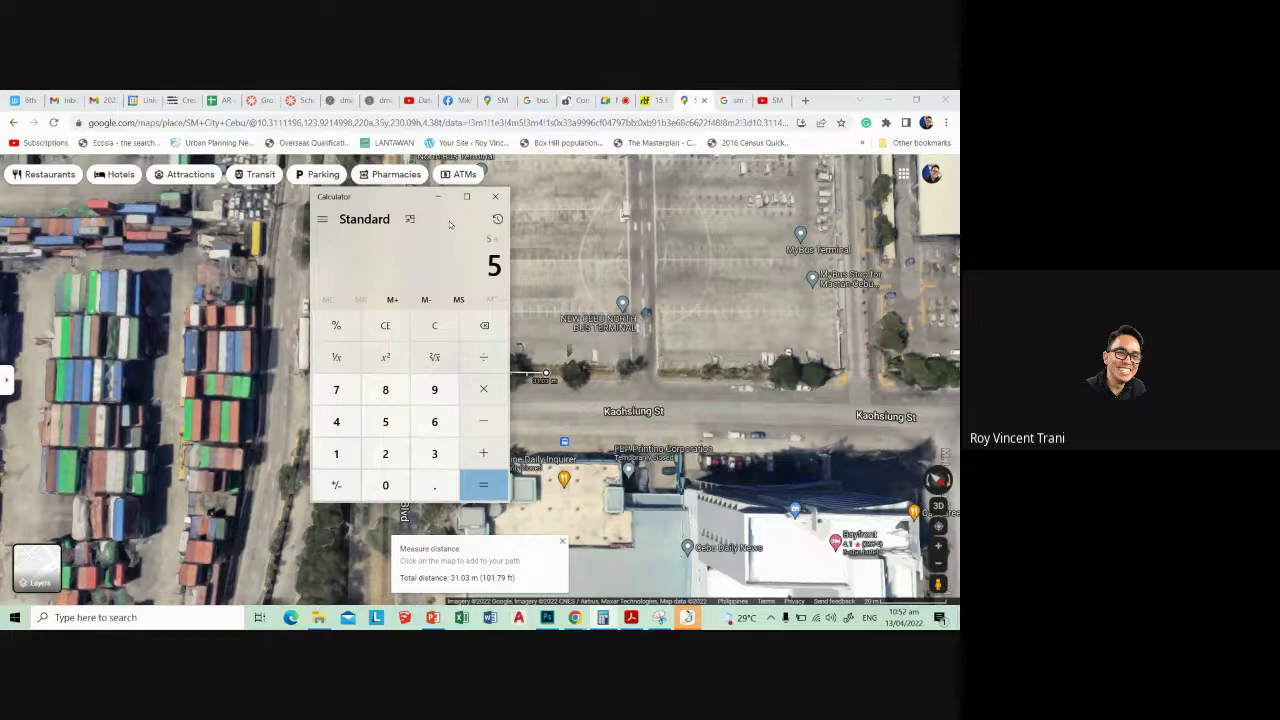
left_click(547, 617)
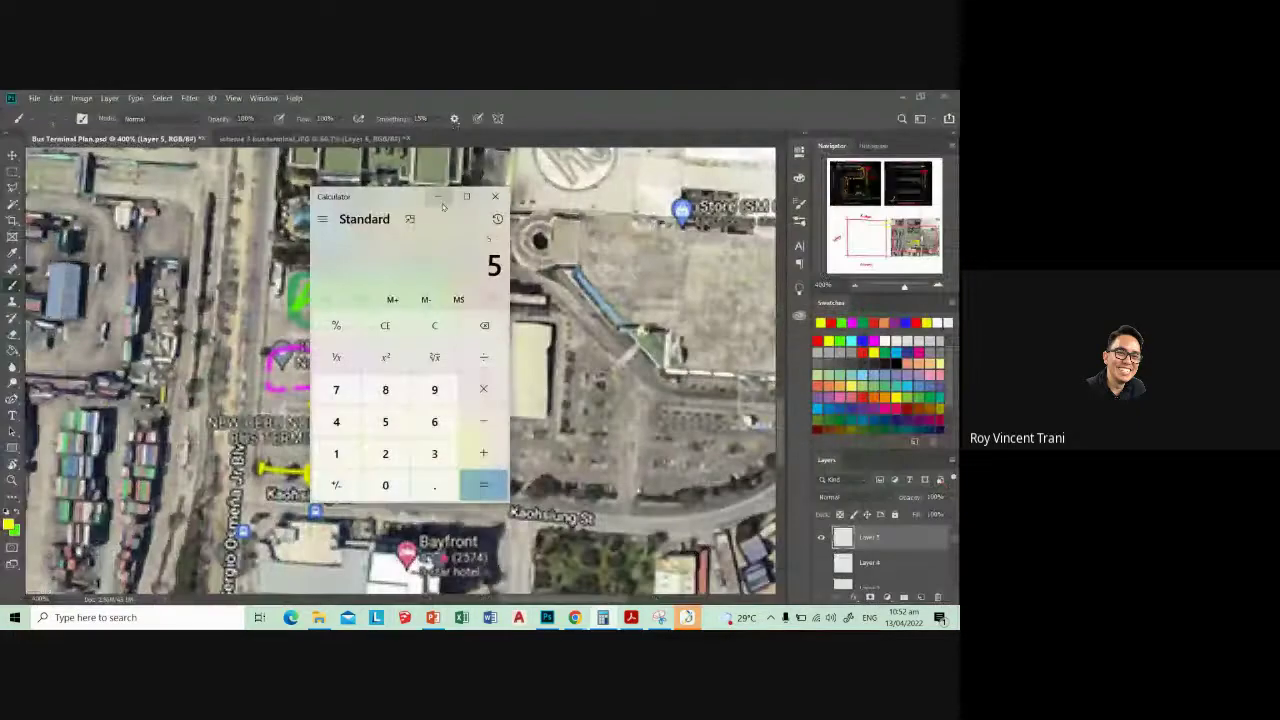
- Paint red dashes, a small circle by the bus stop, a loop and a Kaohsiung St underline
left_click(438, 196)
scroll(380, 327, "down", 3)
scroll(380, 327, "up", 2)
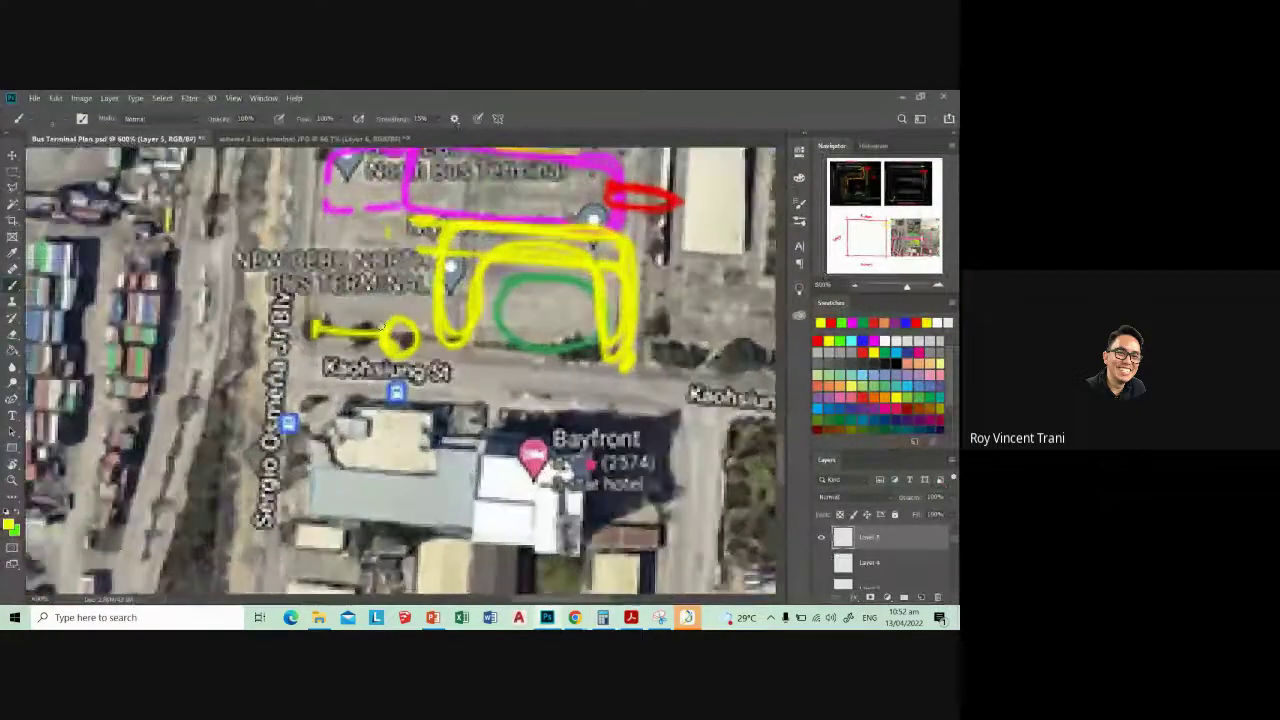
key("c")
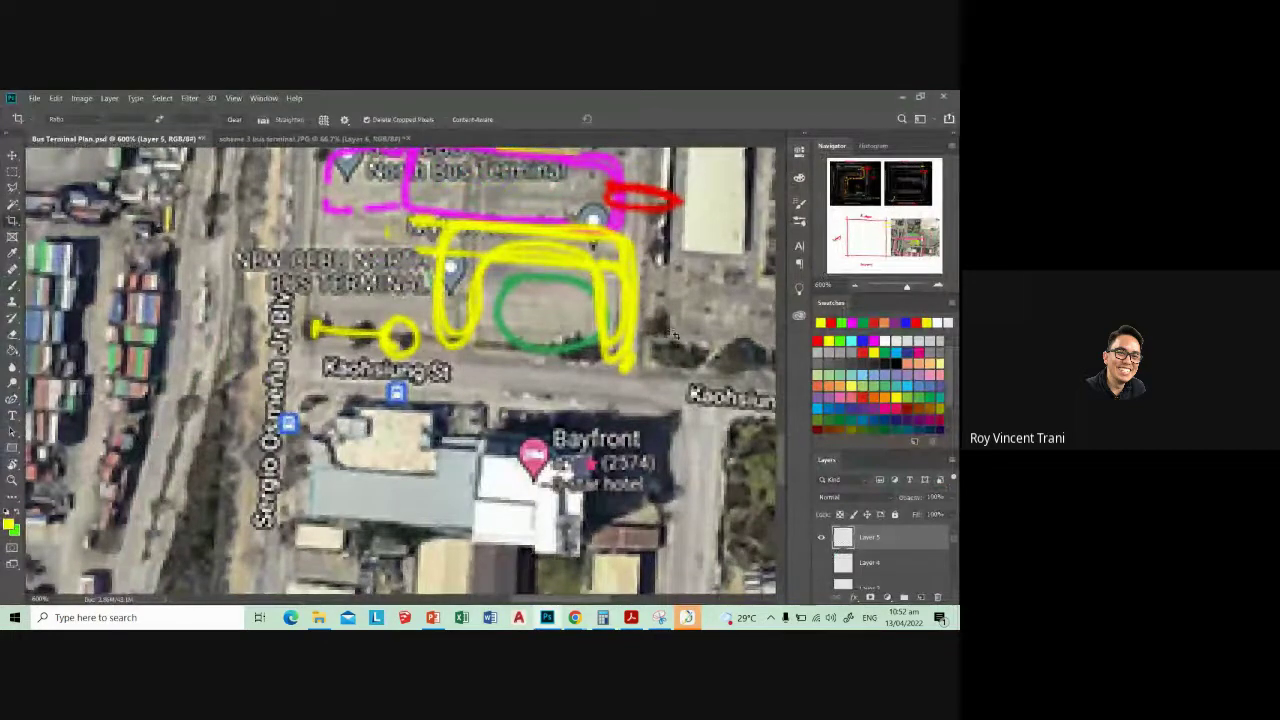
left_click(826, 322)
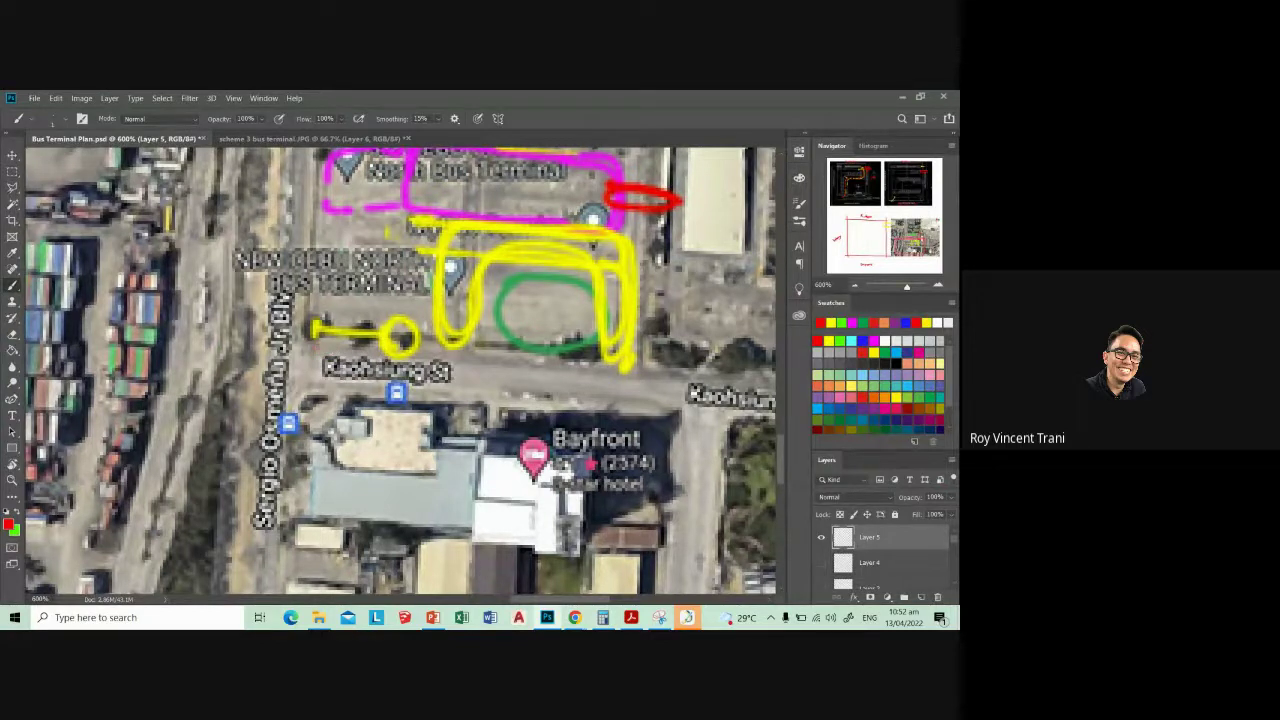
left_click_drag(316, 350, 405, 352)
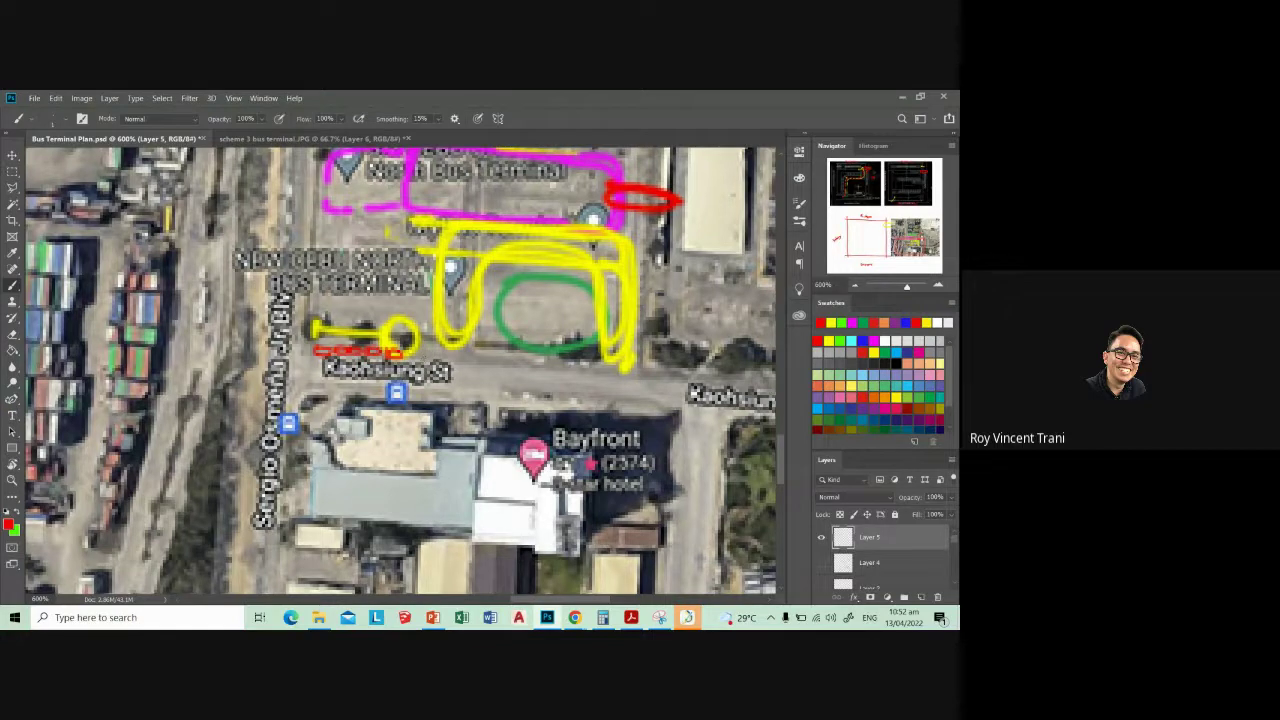
mouse_move(316, 350)
left_mouse_down()
mouse_move(298, 326)
mouse_move(296, 374)
left_mouse_up()
left_click_drag(291, 379, 296, 384)
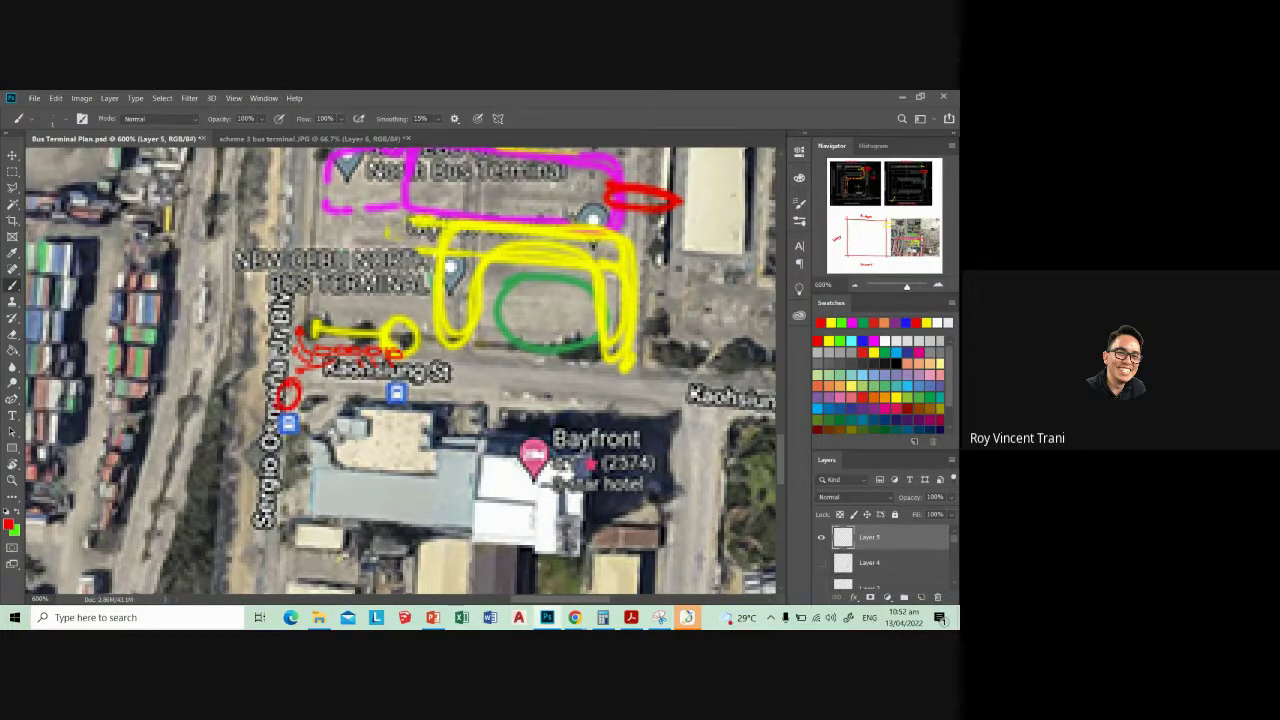
left_click_drag(298, 330, 300, 362)
mouse_move(364, 378)
left_mouse_down()
mouse_move(400, 378)
mouse_move(320, 378)
left_mouse_up()
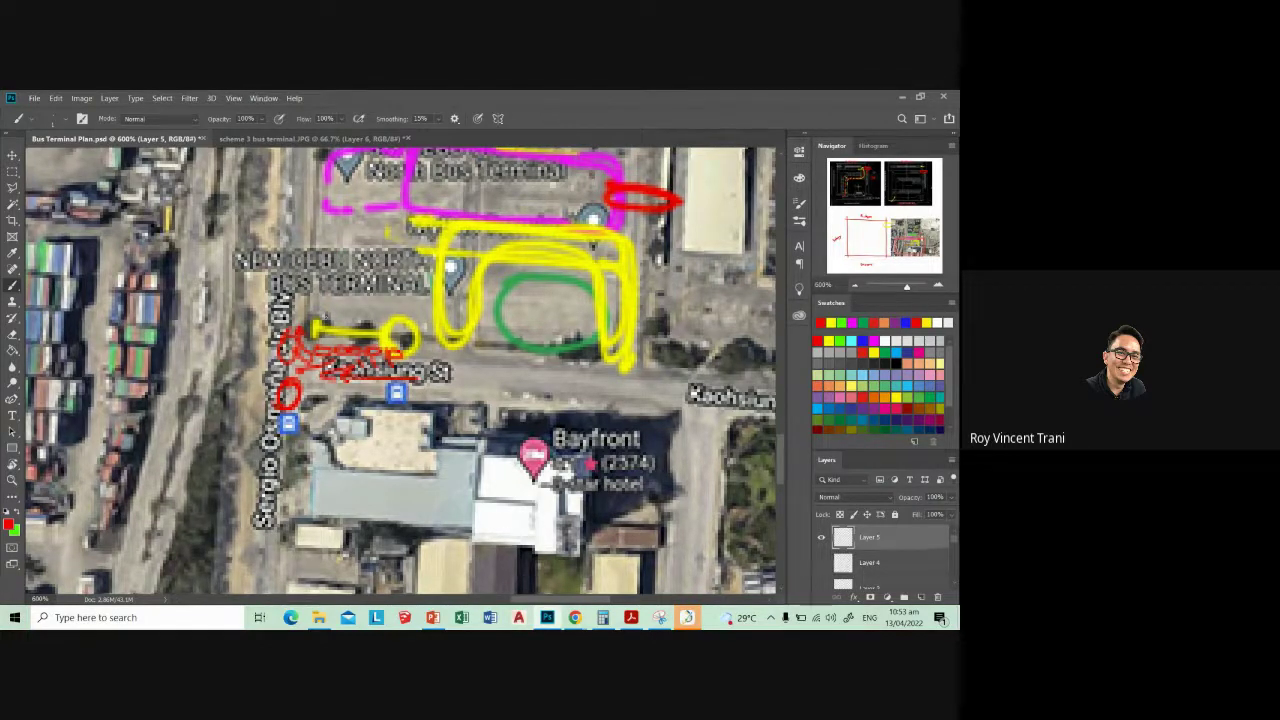
- Undo the stray red arrows and circle, and extend the red dashed line along Kaohsiung St
left_click_drag(378, 312, 313, 311)
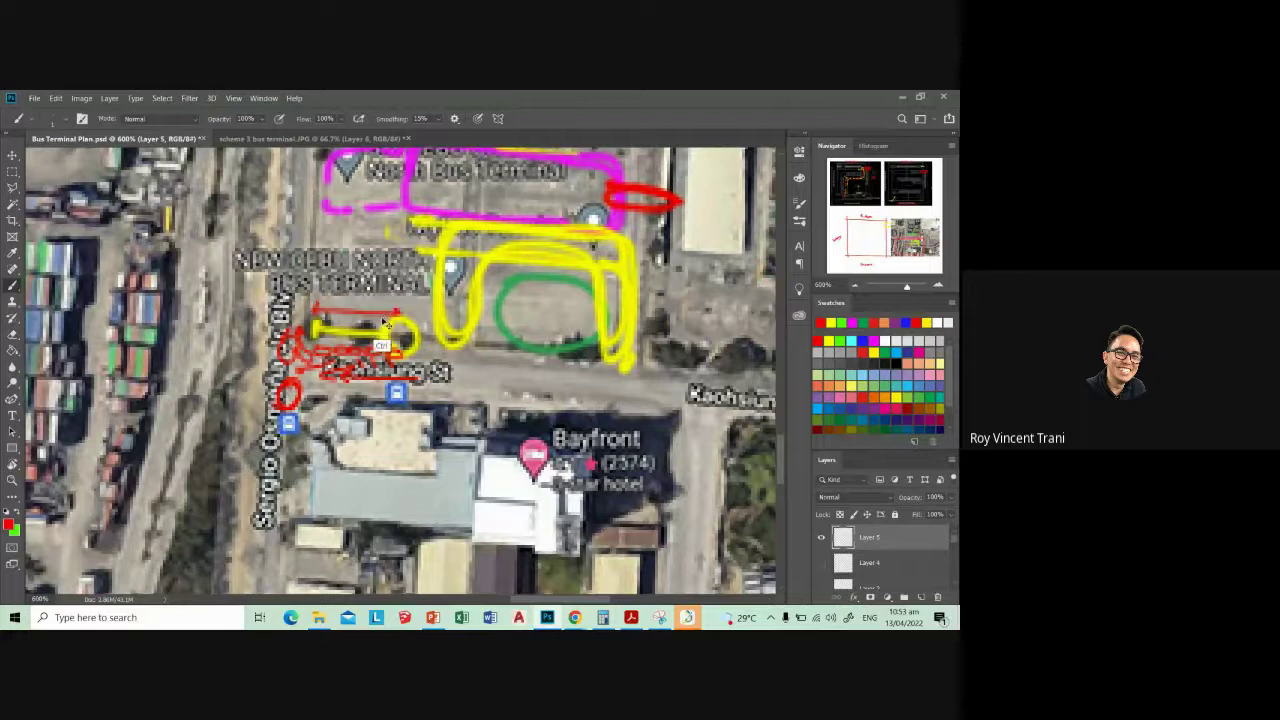
key("ctrl+z")
key("ctrl+z")
key("ctrl+z")
key("ctrl+z")
key("ctrl+z")
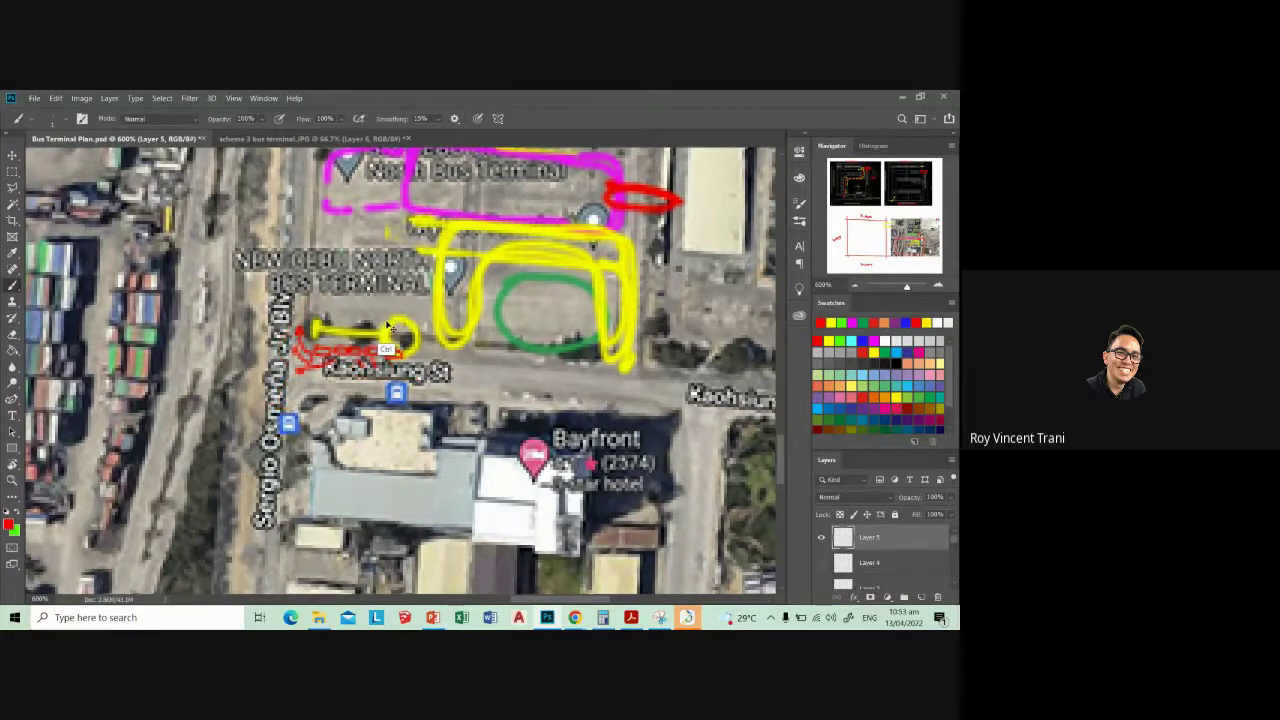
key("ctrl+z")
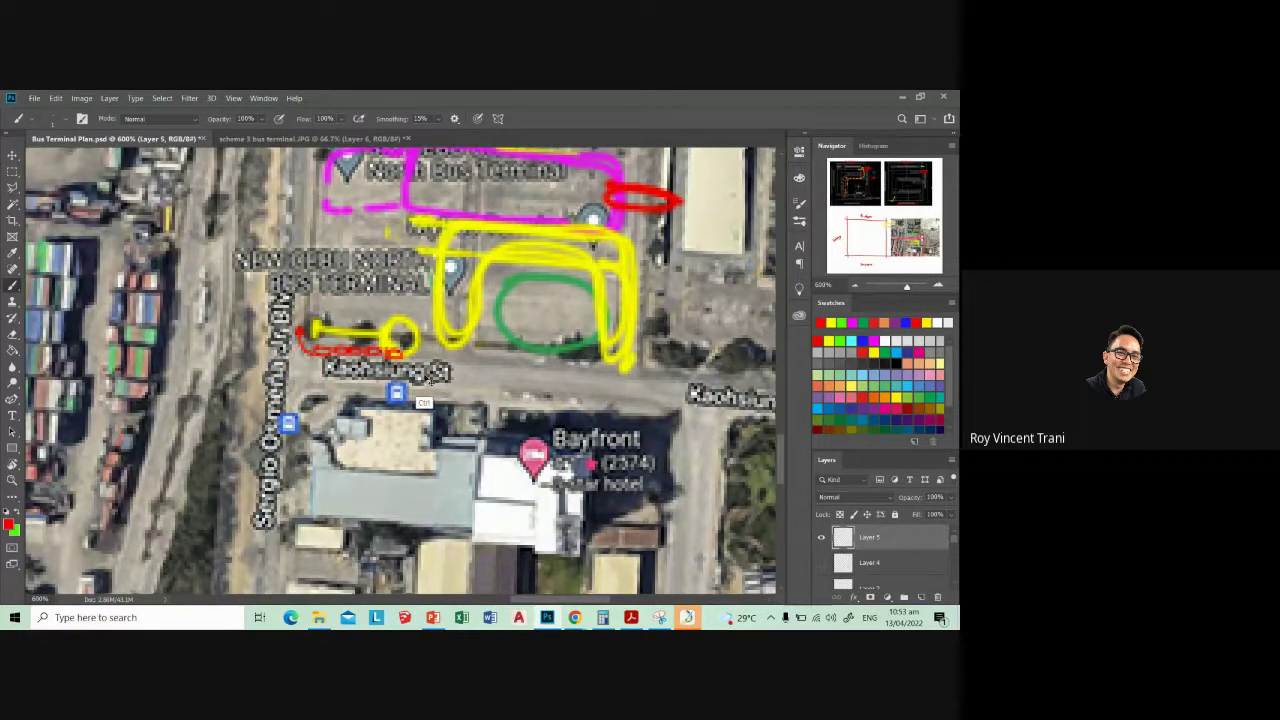
key("ctrl+z")
mouse_move(334, 348)
left_mouse_down()
mouse_move(350, 356)
mouse_move(292, 328)
left_mouse_up()
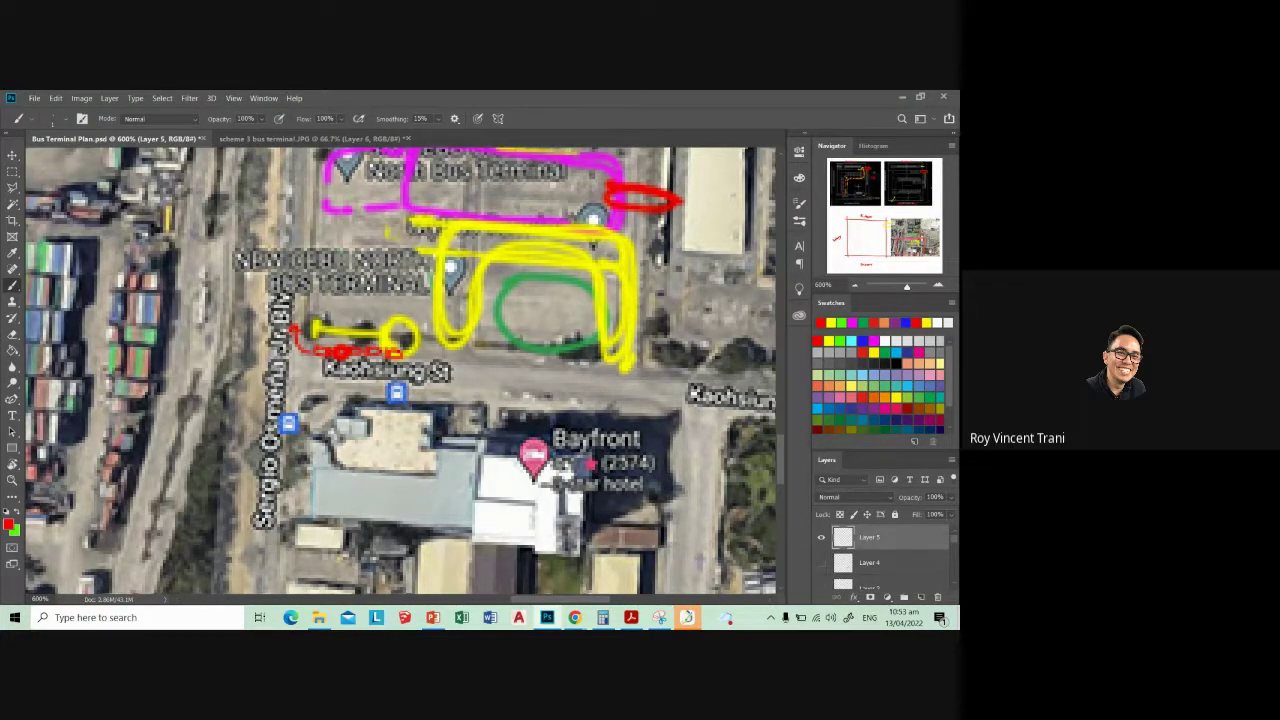
left_click_drag(293, 408, 295, 370)
key("ctrl+z")
key("ctrl+z")
key("ctrl+z")
key("ctrl+z")
key("ctrl+z")
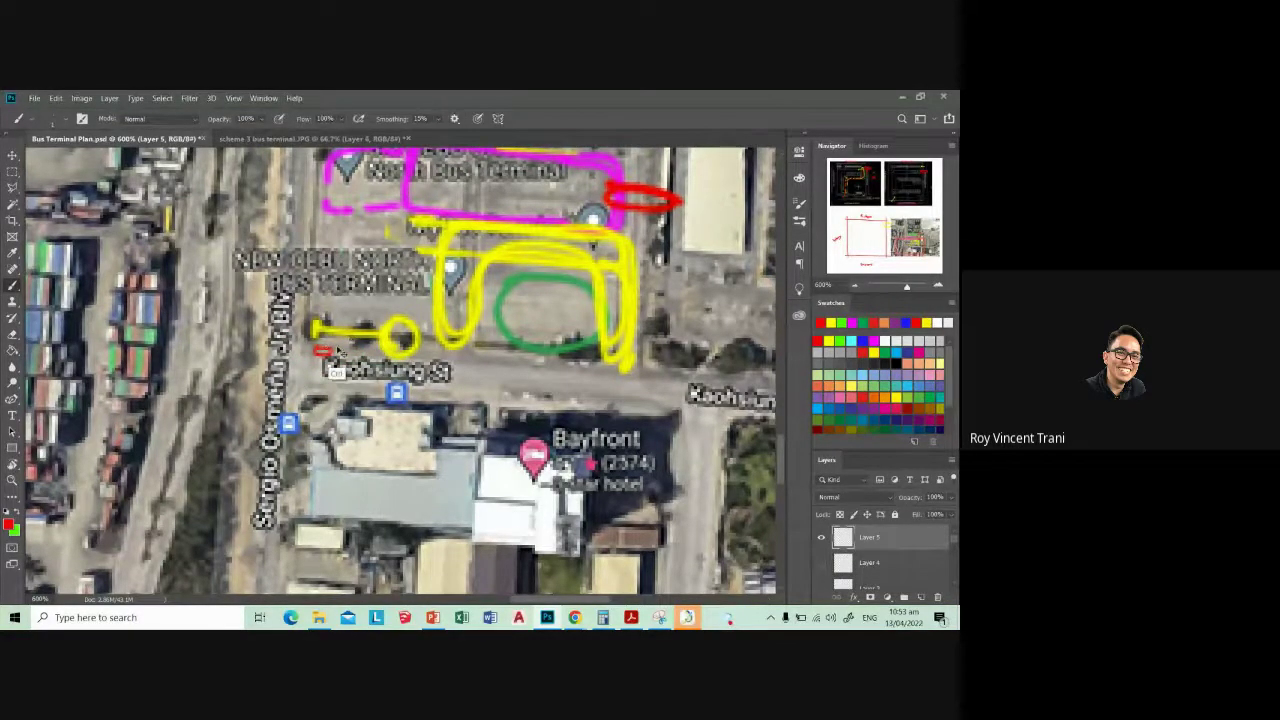
key("ctrl+z")
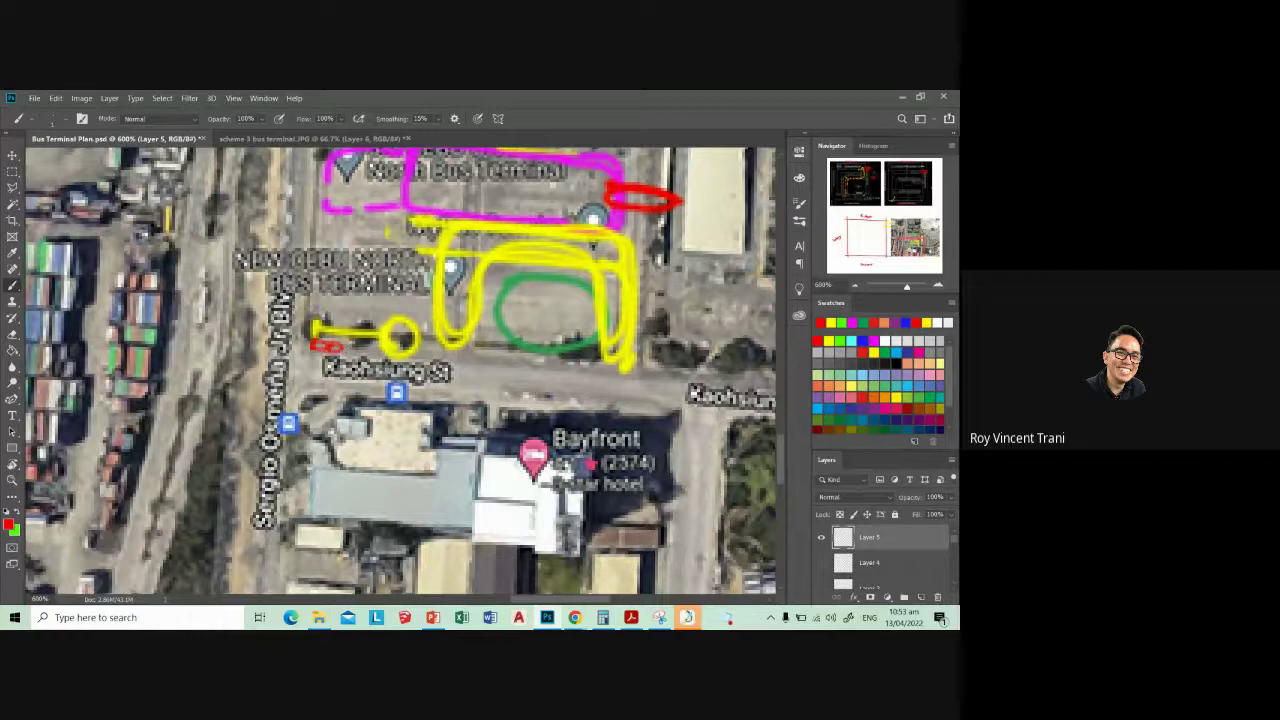
left_click_drag(344, 349, 396, 348)
- Try yellow loops and arrows north of the terminal, undo them, and hide the markup layer
left_click_drag(512, 275, 456, 460)
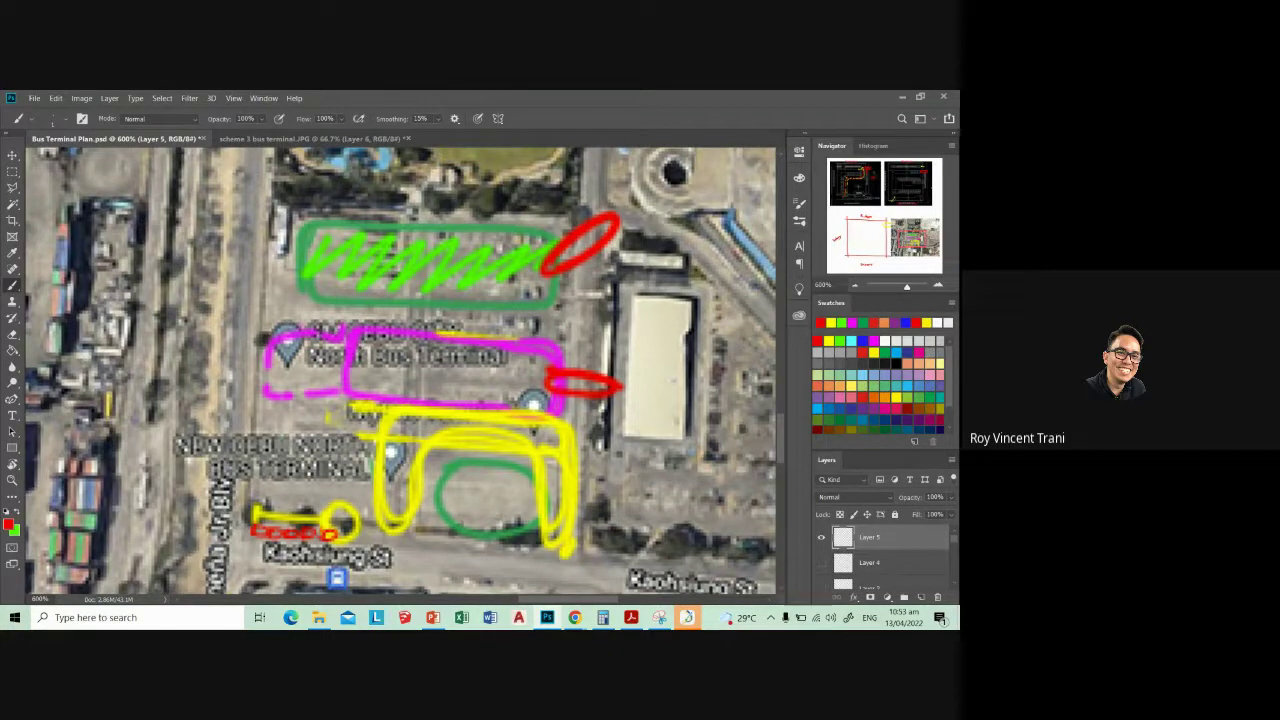
left_click(831, 322)
mouse_move(350, 302)
left_mouse_down()
mouse_move(566, 308)
mouse_move(336, 311)
left_mouse_up()
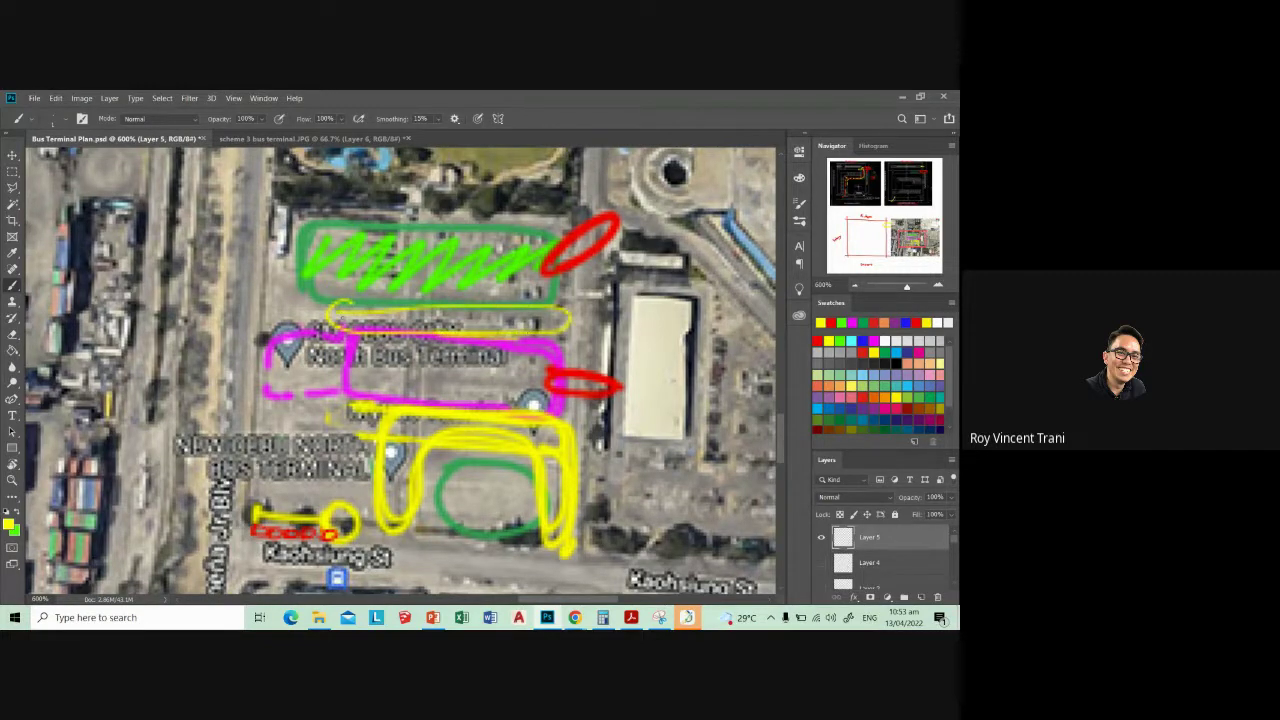
left_click_drag(580, 348, 580, 382)
left_click_drag(597, 252, 600, 296)
key("ctrl+z")
key("ctrl+z")
key("ctrl+z")
key("ctrl+z")
key("ctrl+z")
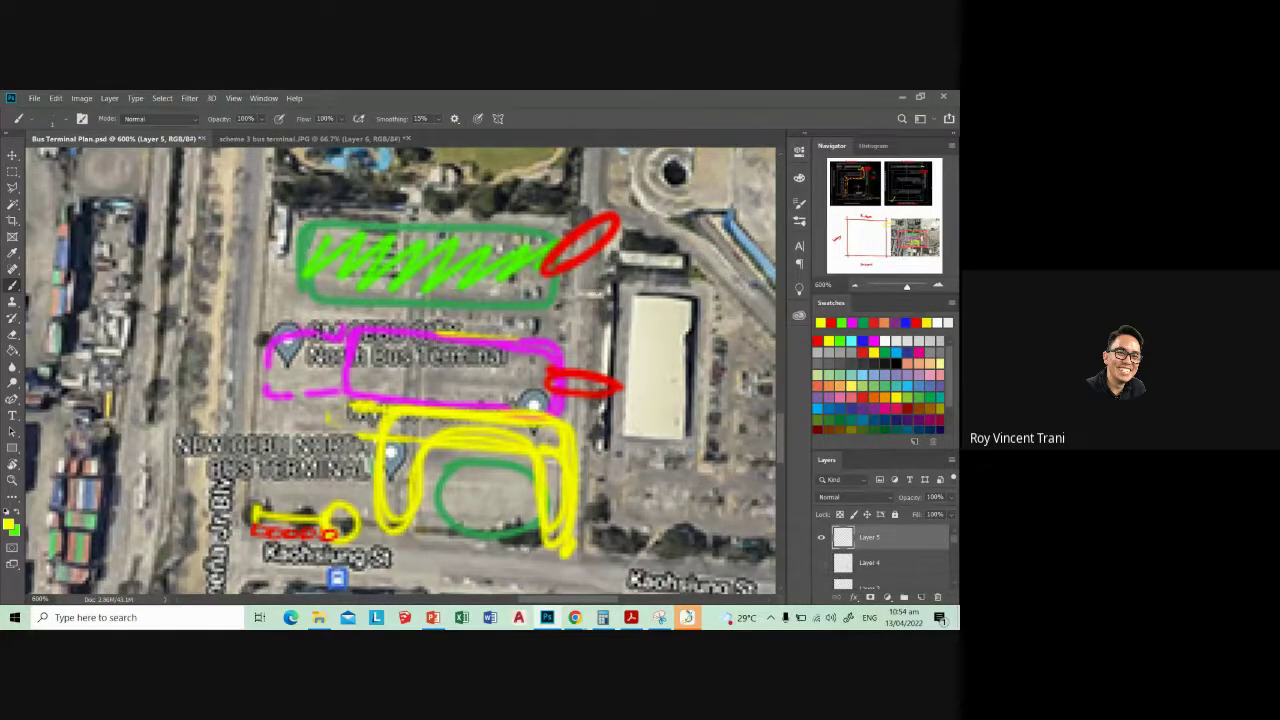
left_click(821, 540)
- On a new blank layer, paint red circles at the lot's north edge and above Kaohsiung St
key("ctrl+shift+alt+n")
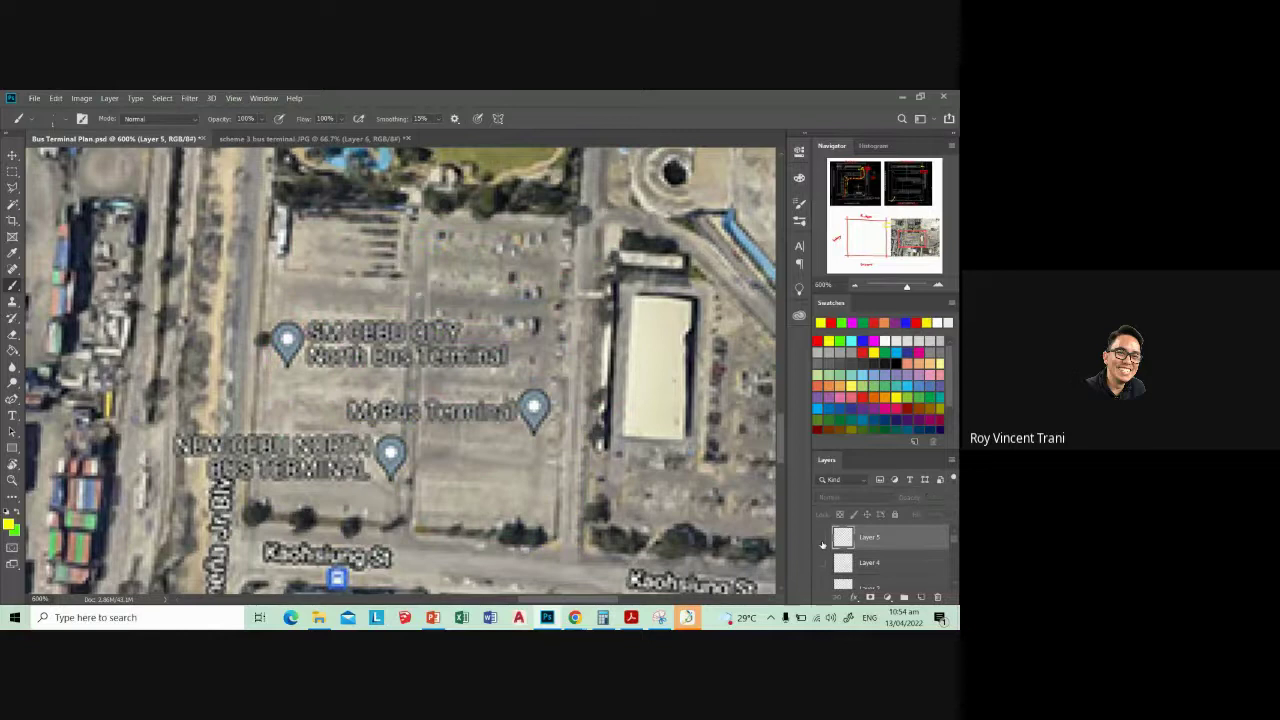
scroll(432, 456, "down", 1)
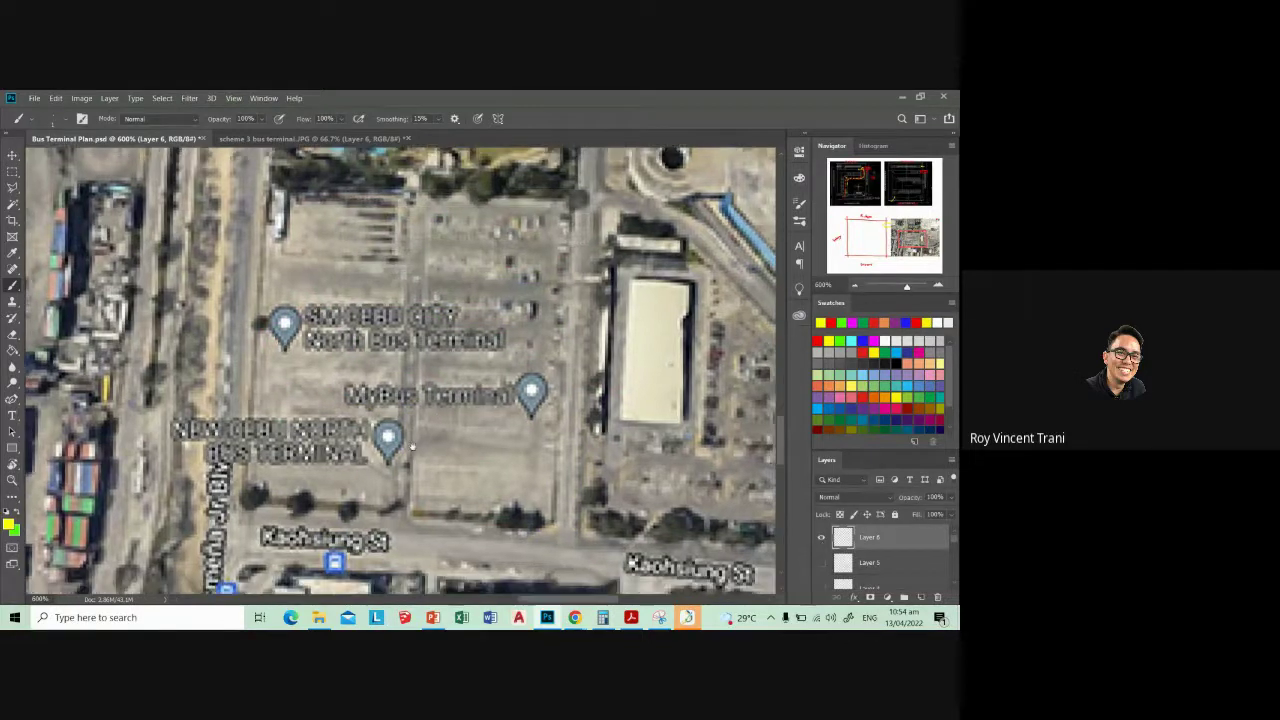
scroll(432, 456, "down", 1)
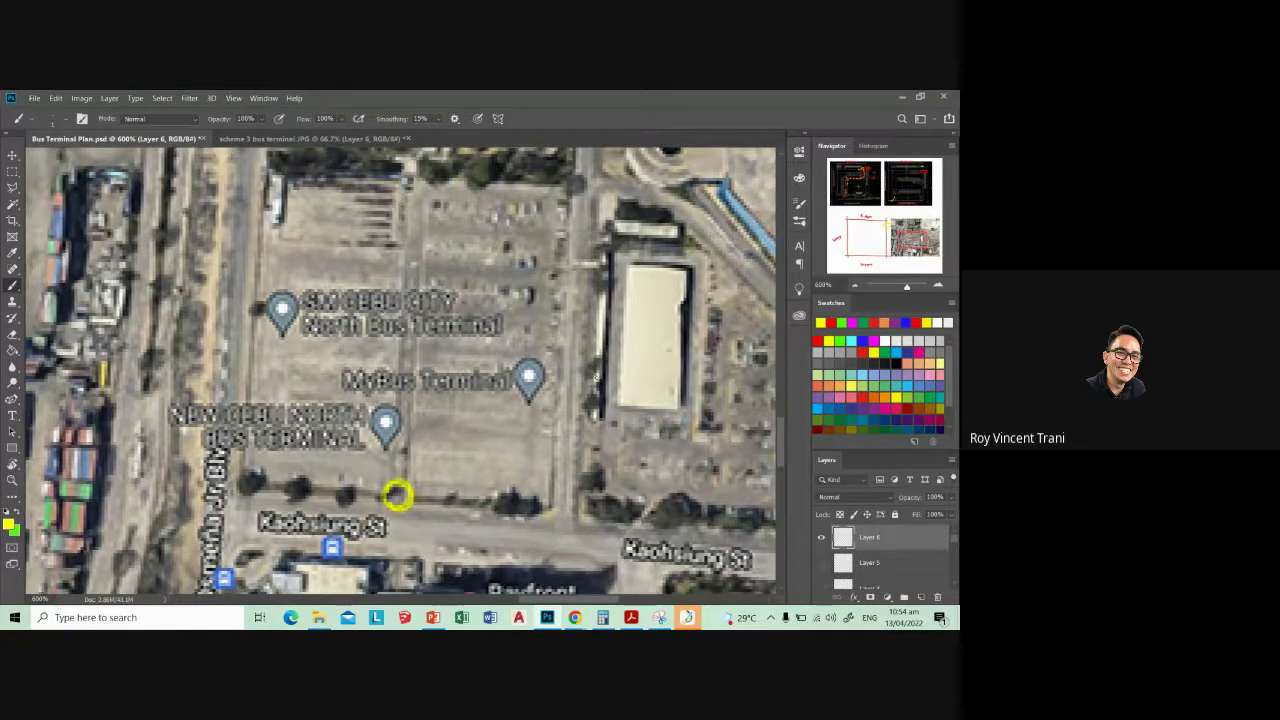
left_click(862, 322)
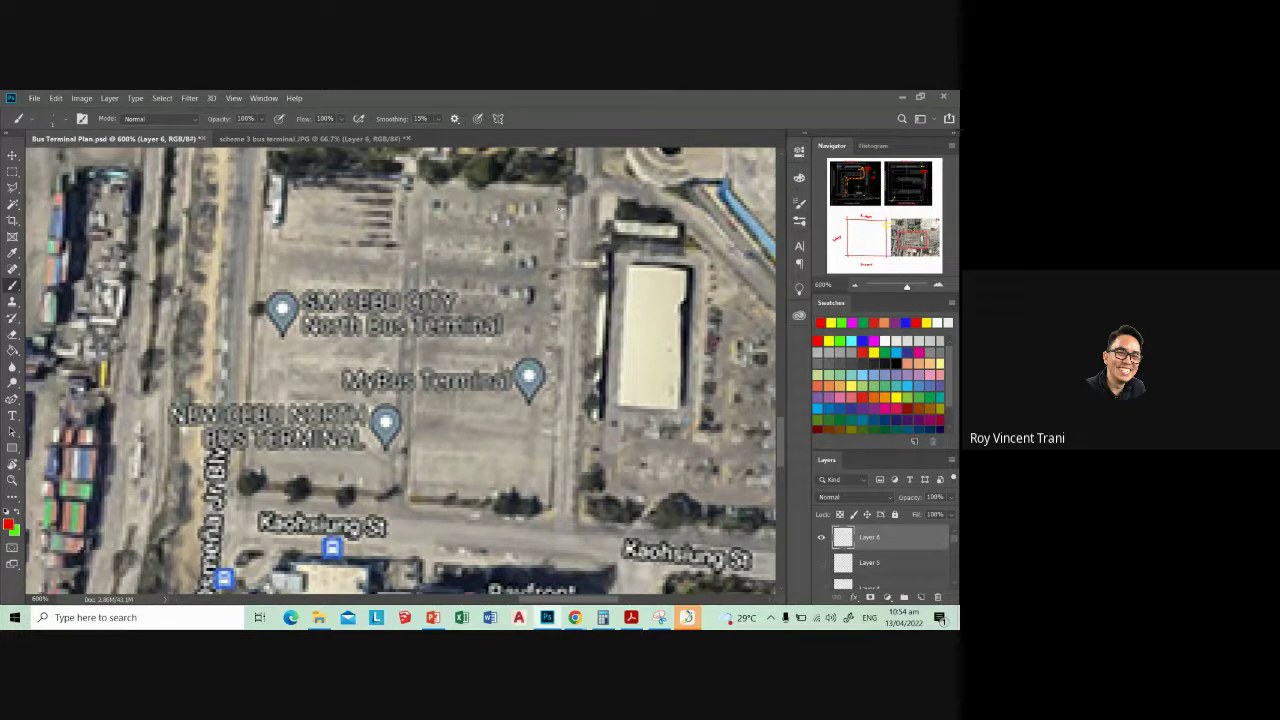
left_click_drag(550, 194, 556, 196)
scroll(400, 370, "down", 1)
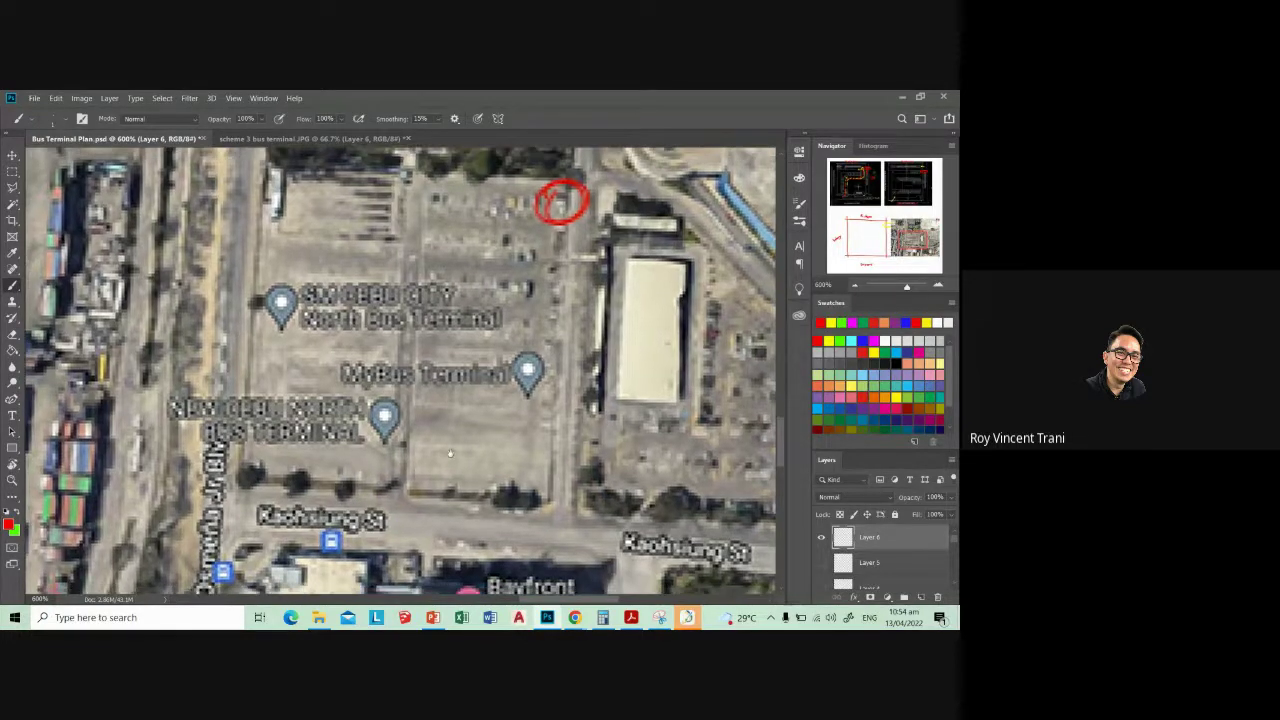
left_click_drag(376, 482, 380, 484)
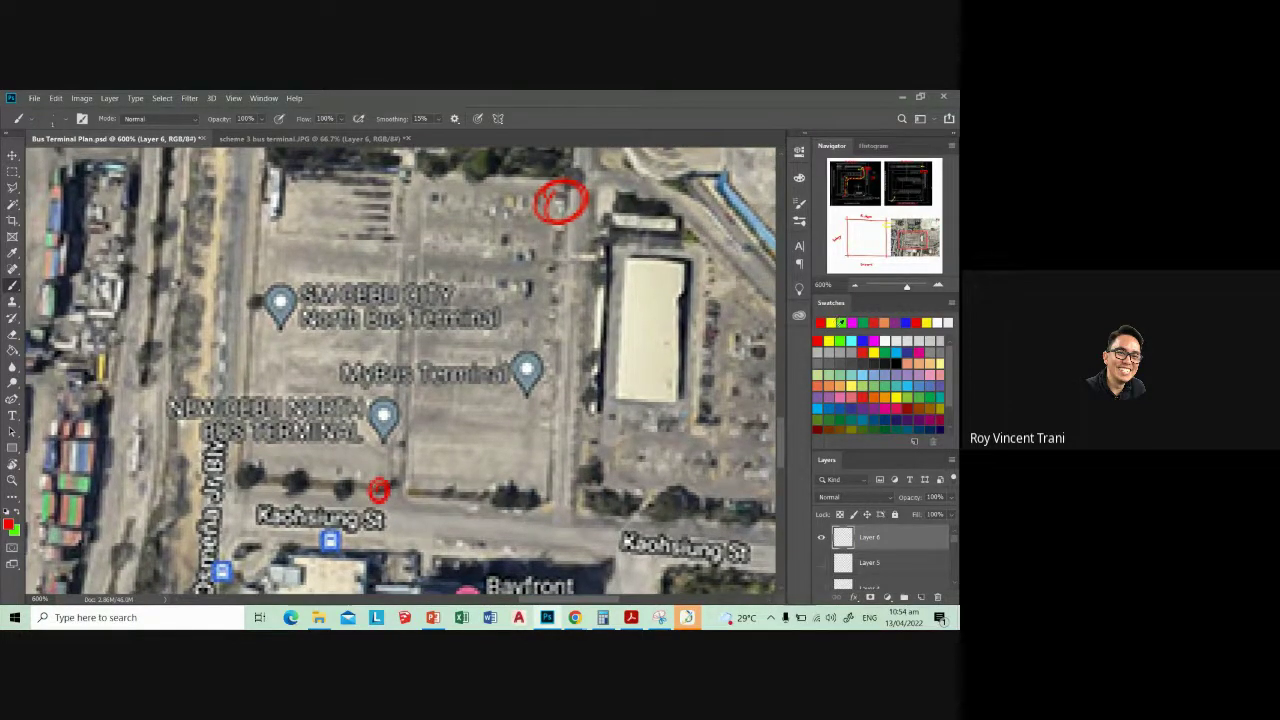
- Add yellow circles beside the lower red circle and below the top one
left_click(830, 322)
left_click_drag(404, 470, 406, 472)
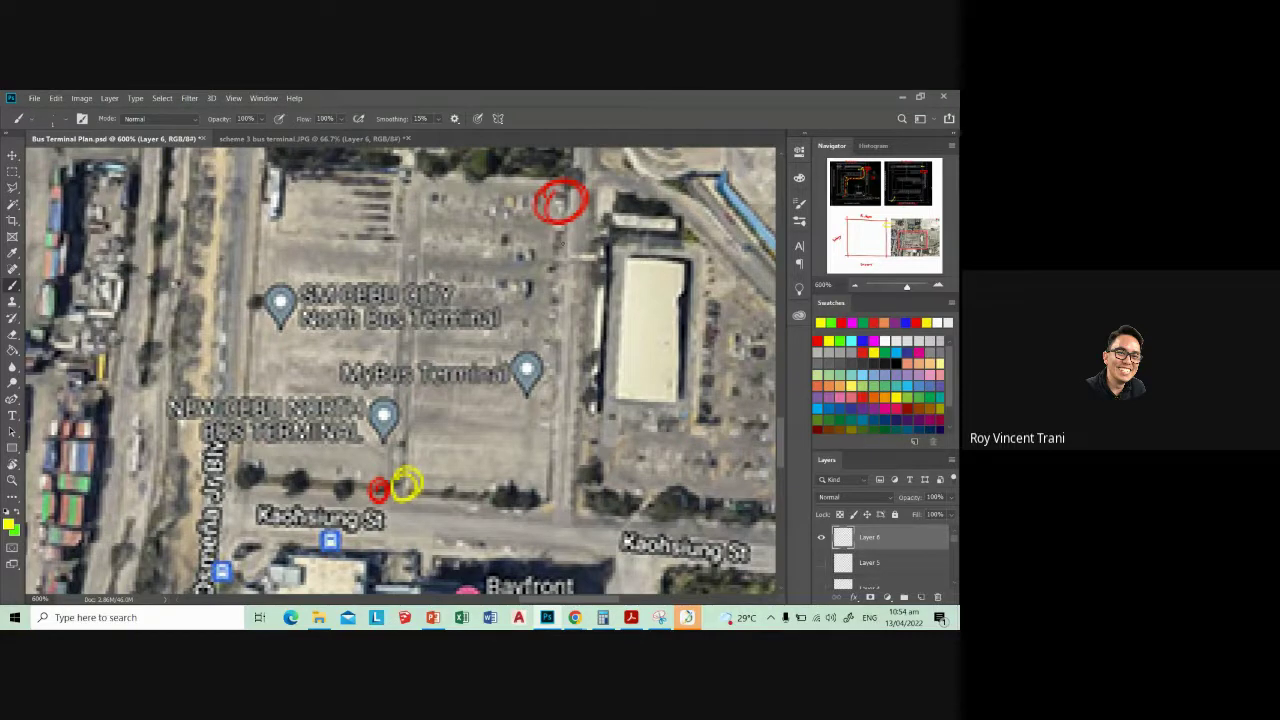
mouse_move(568, 245)
left_mouse_down()
mouse_move(542, 242)
mouse_move(565, 236)
left_mouse_up()
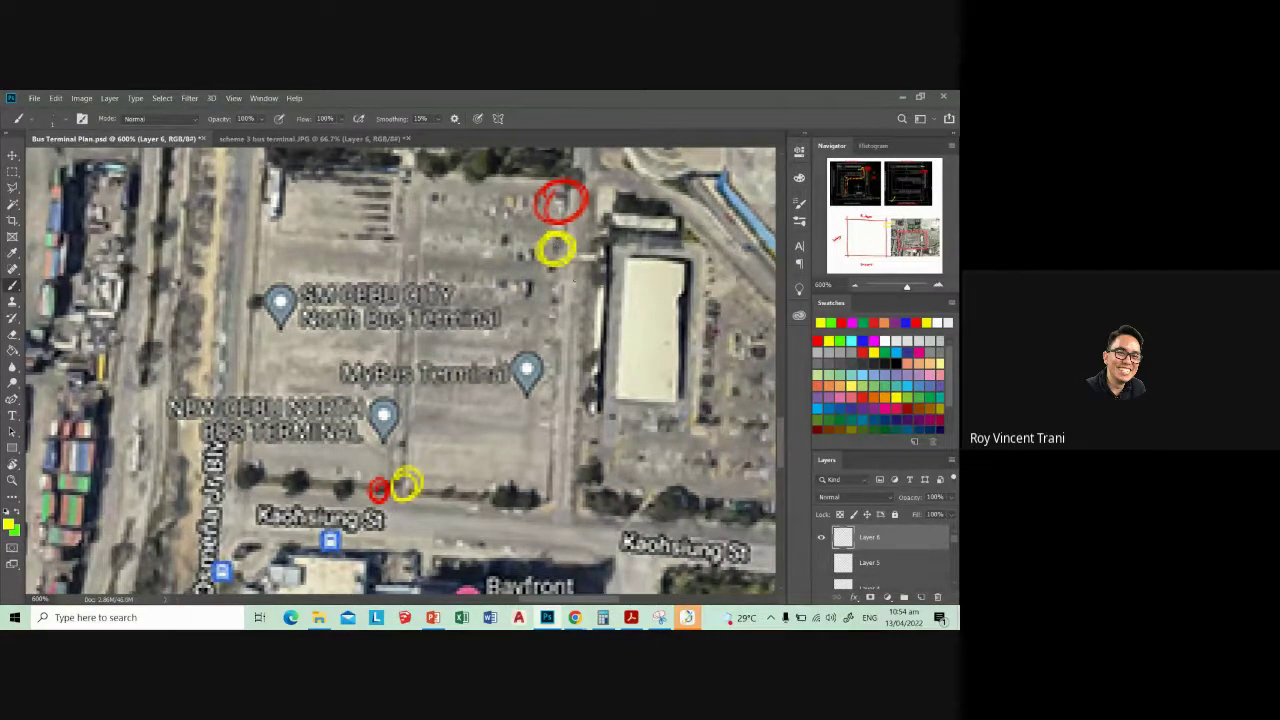
key("ctrl+z")
key("ctrl+shift+z")
- Draw a magenta loop curving down toward the street, undoing two failed attempts
left_click(820, 322)
mouse_move(312, 217)
left_mouse_down()
mouse_move(285, 264)
mouse_move(310, 435)
mouse_move(330, 212)
left_mouse_up()
key("ctrl+z")
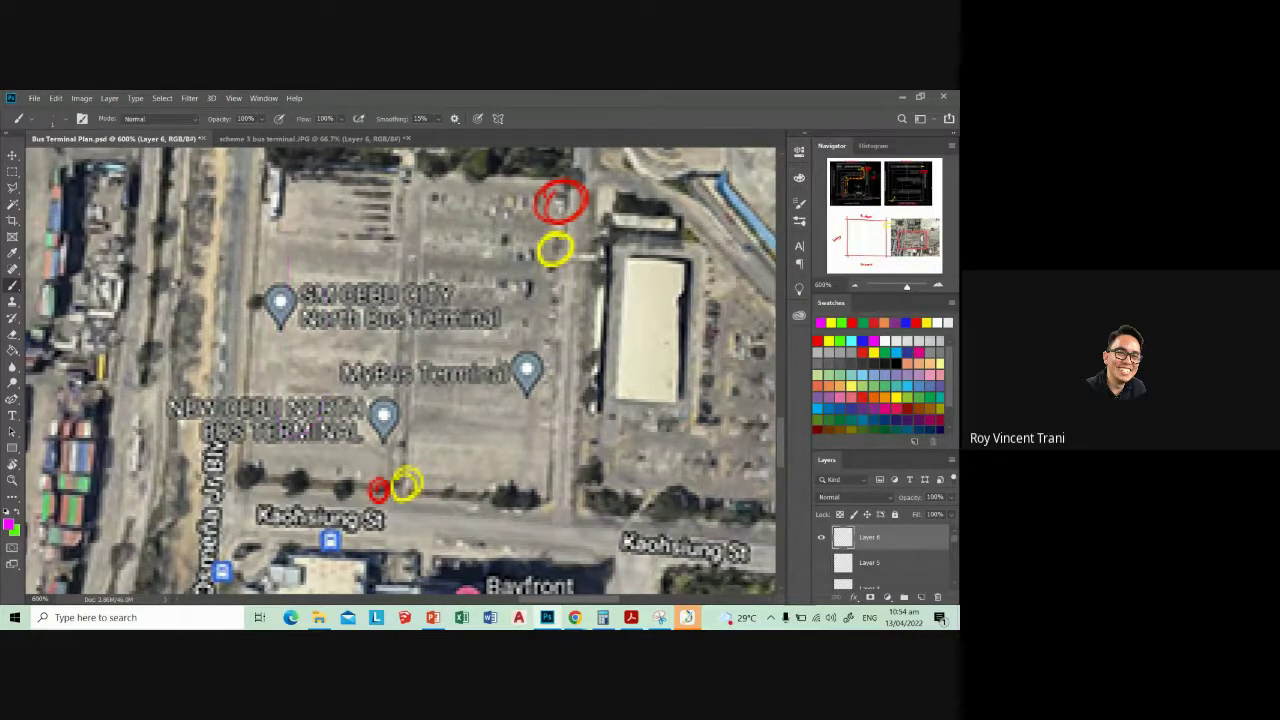
mouse_move(300, 298)
left_mouse_down()
mouse_move(516, 300)
mouse_move(258, 320)
left_mouse_up()
key("ctrl+z")
mouse_move(502, 228)
left_mouse_down()
mouse_move(532, 282)
mouse_move(480, 470)
mouse_move(476, 300)
left_mouse_up()
- Draw a magenta stroke from the red circle past MyBus Terminal and erase the upper yellow circle
key("ctrl+z")
mouse_move(490, 212)
left_mouse_down()
mouse_move(530, 230)
mouse_move(521, 438)
mouse_move(478, 416)
mouse_move(484, 206)
mouse_move(522, 256)
mouse_move(505, 472)
mouse_move(464, 462)
left_mouse_up()
key("e")
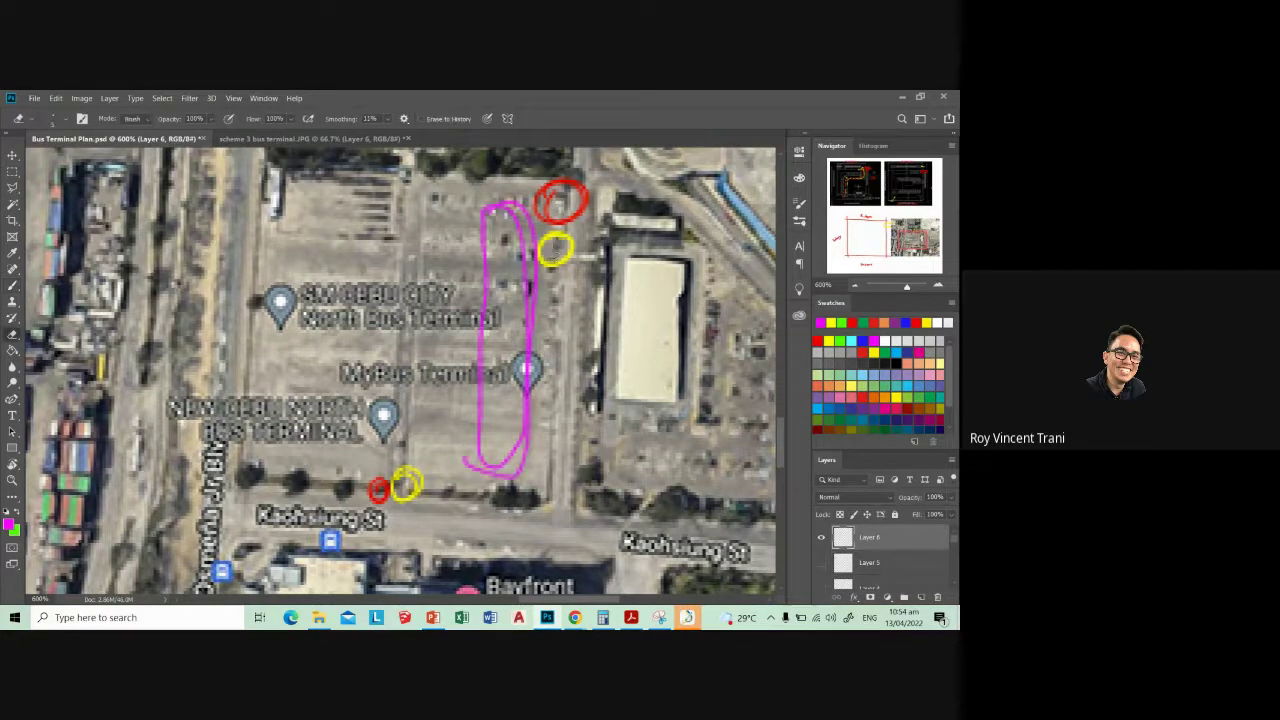
mouse_move(548, 236)
left_mouse_down()
mouse_move(560, 262)
mouse_move(556, 236)
left_mouse_up()
key("b")
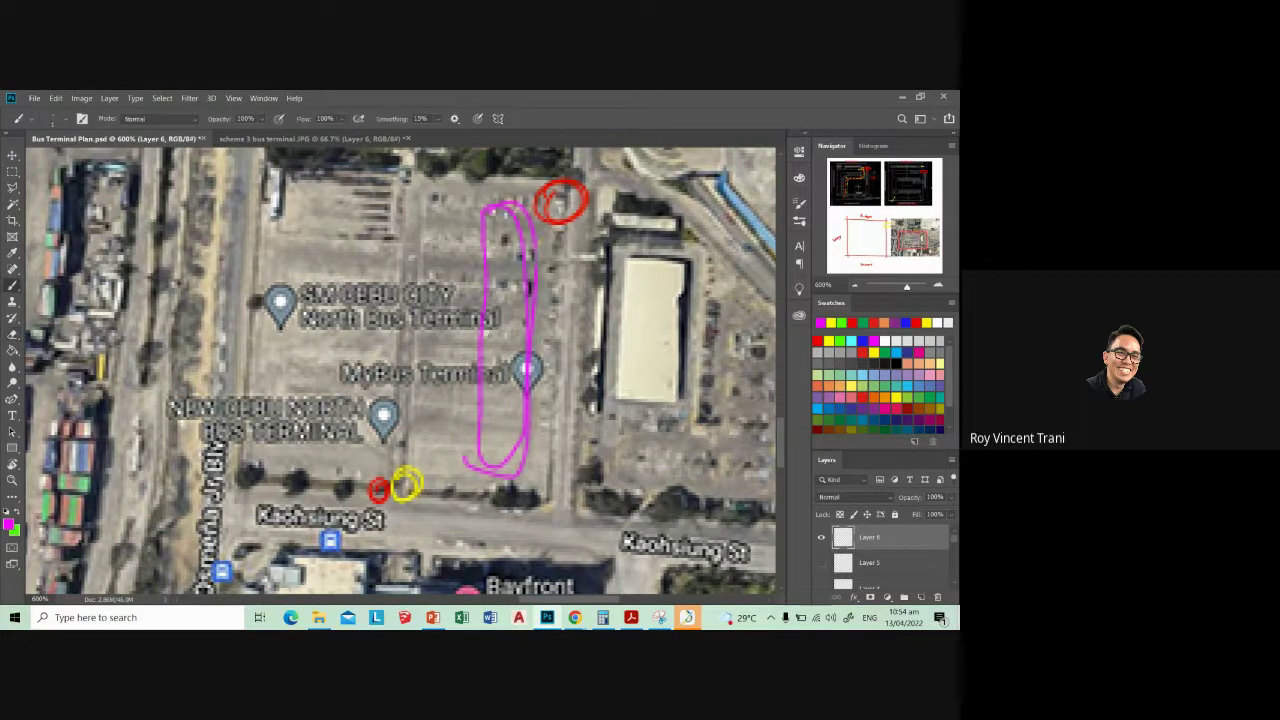
left_click(830, 322)
left_click(455, 238)
- Add yellow lane ticks down the lot and a long yellow line up from the yellow circle
mouse_move(448, 251)
left_mouse_down()
mouse_move(477, 251)
mouse_move(477, 271)
left_mouse_up()
mouse_move(447, 294)
left_mouse_down()
mouse_move(478, 294)
mouse_move(476, 342)
left_mouse_up()
left_click_drag(446, 366, 476, 368)
left_click_drag(444, 395, 476, 394)
mouse_move(440, 415)
left_mouse_down()
mouse_move(472, 414)
mouse_move(472, 435)
left_mouse_up()
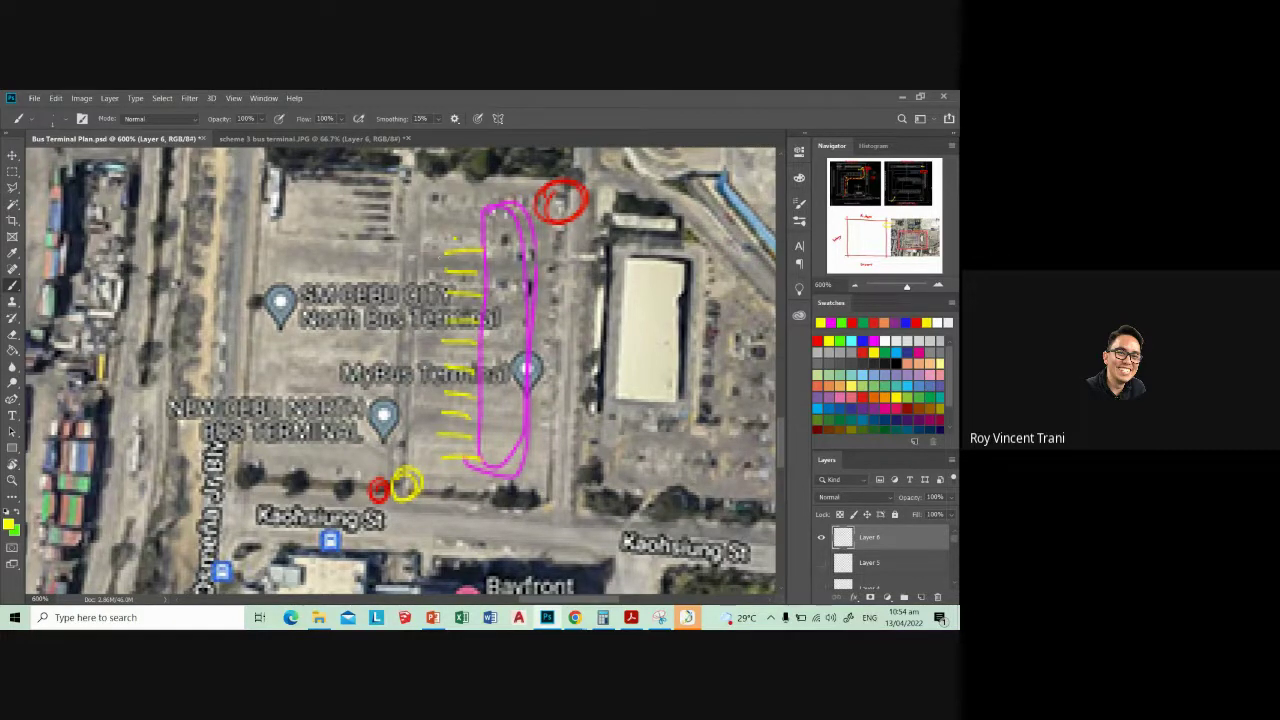
left_click_drag(433, 230, 447, 258)
key("ctrl+z")
mouse_move(397, 482)
left_mouse_down()
mouse_move(421, 252)
mouse_move(446, 300)
mouse_move(444, 490)
mouse_move(396, 430)
mouse_move(454, 286)
mouse_move(454, 432)
mouse_move(406, 494)
mouse_move(376, 500)
left_mouse_up()
- Redraw the small red circle at the bottom and a red arrow from the top circle
key("e")
left_click(821, 323)
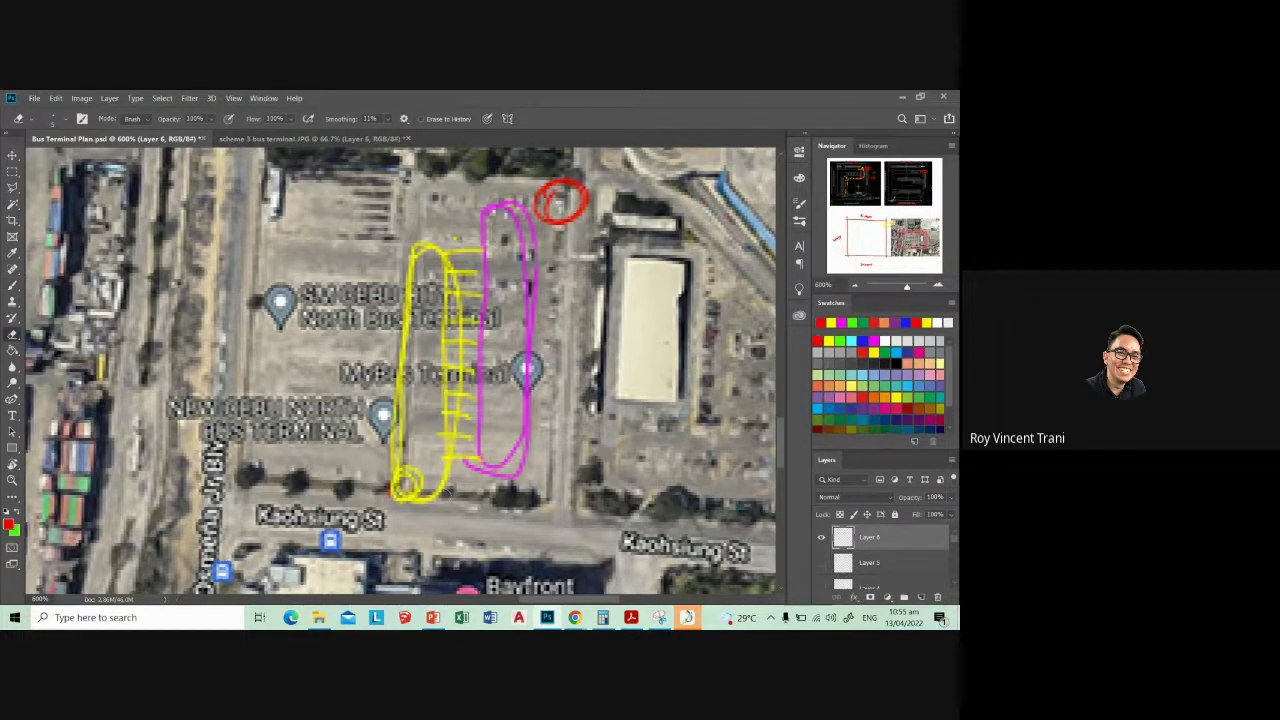
scroll(415, 503, "down", 1)
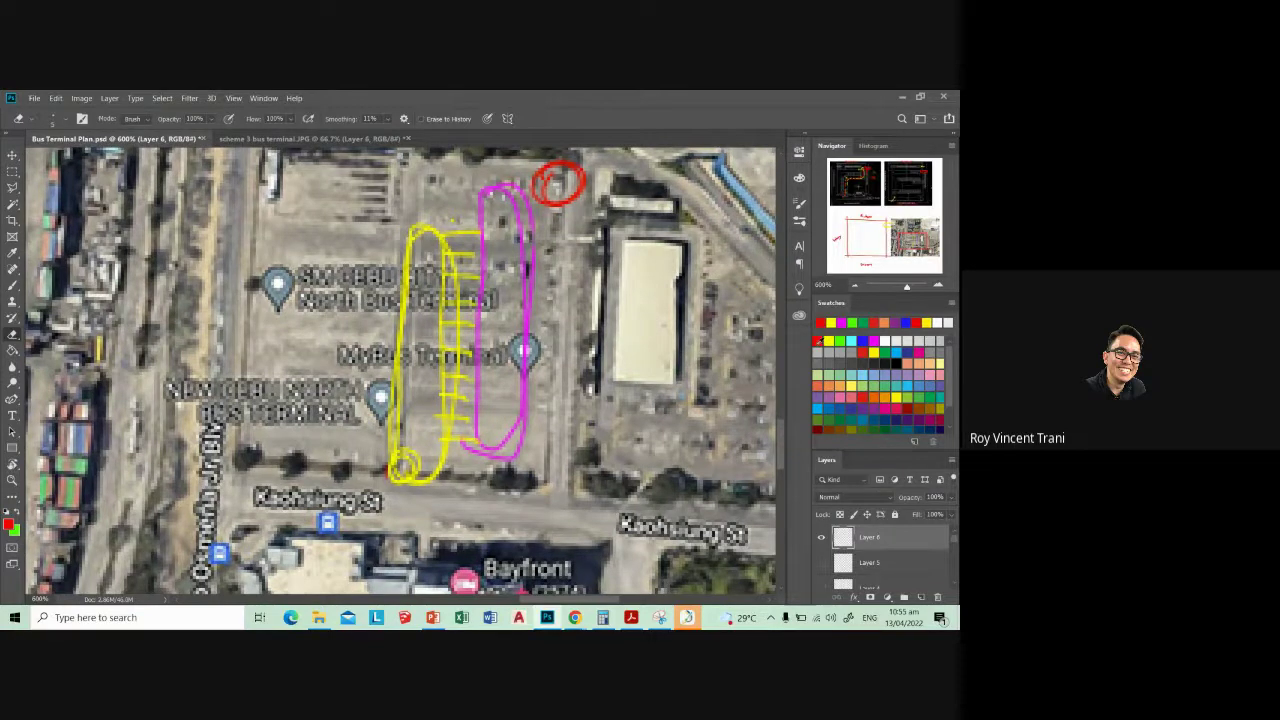
key("b")
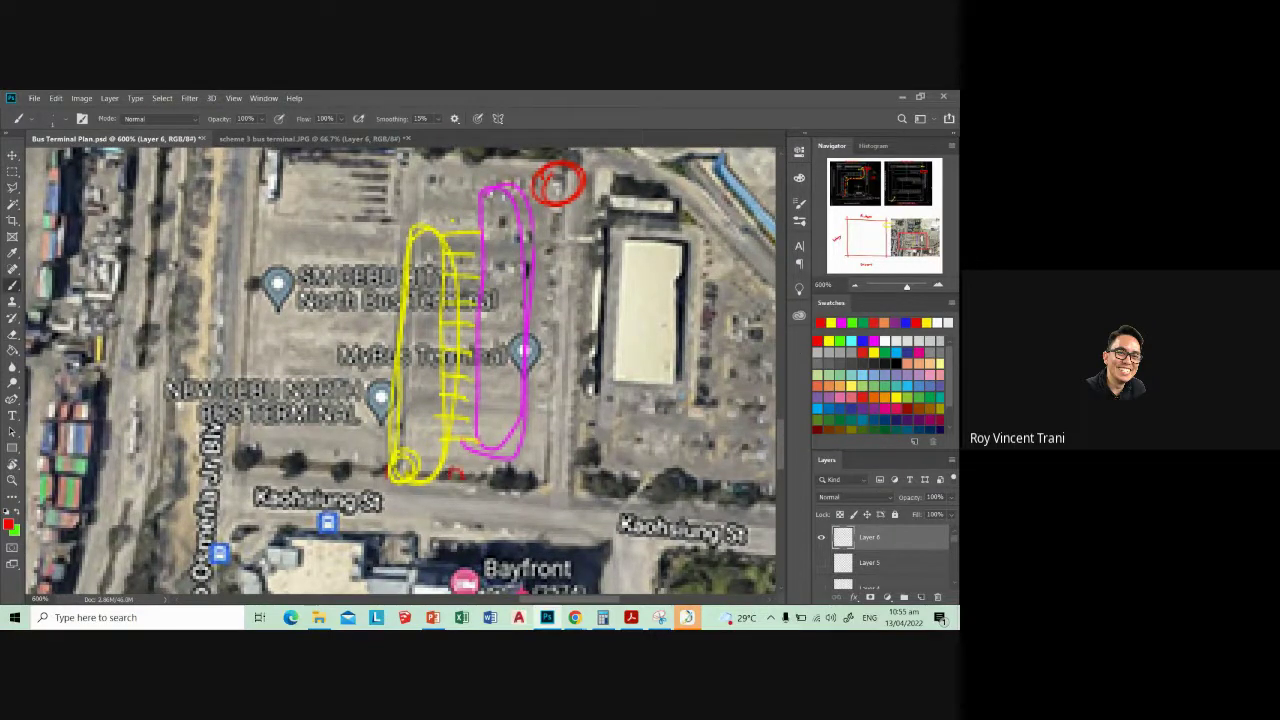
mouse_move(462, 476)
left_mouse_down()
mouse_move(446, 475)
mouse_move(494, 430)
left_mouse_up()
left_click_drag(540, 198, 511, 233)
left_click_drag(505, 222, 511, 234)
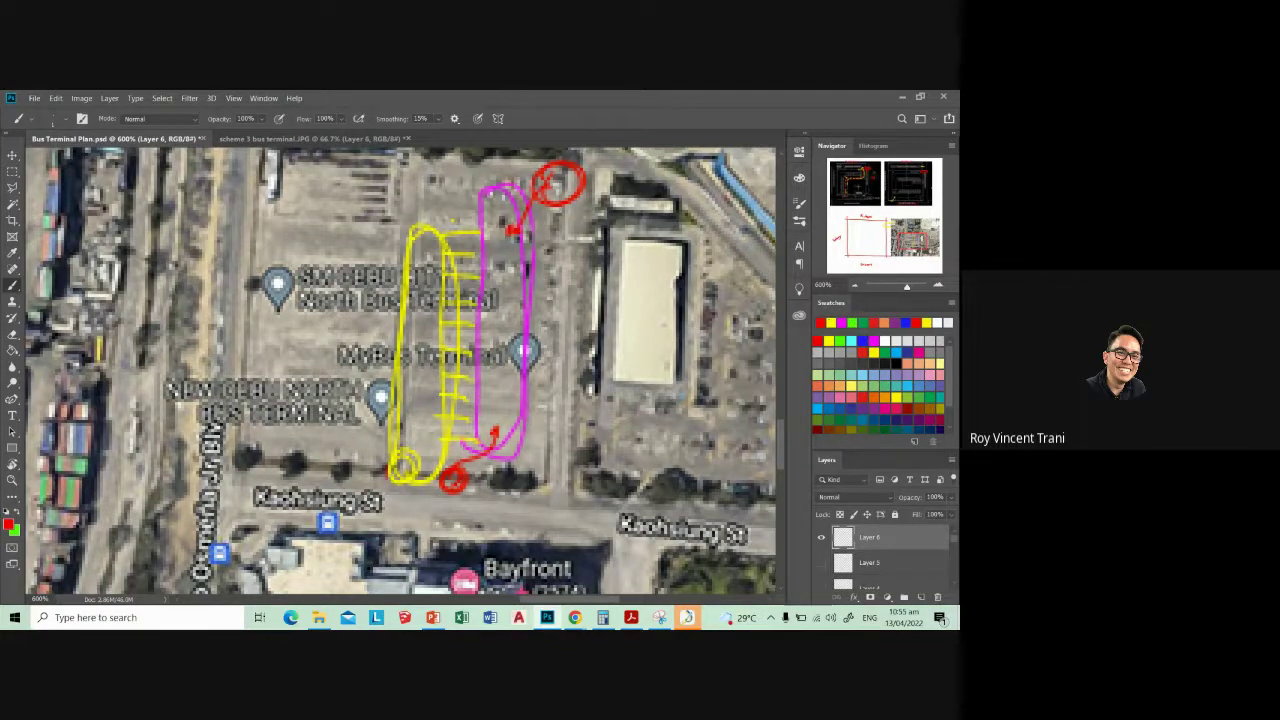
- Draw a green loop down the lot's west side around the west terminal
left_click(840, 322)
mouse_move(280, 244)
left_mouse_down()
mouse_move(263, 378)
mouse_move(376, 405)
left_mouse_up()
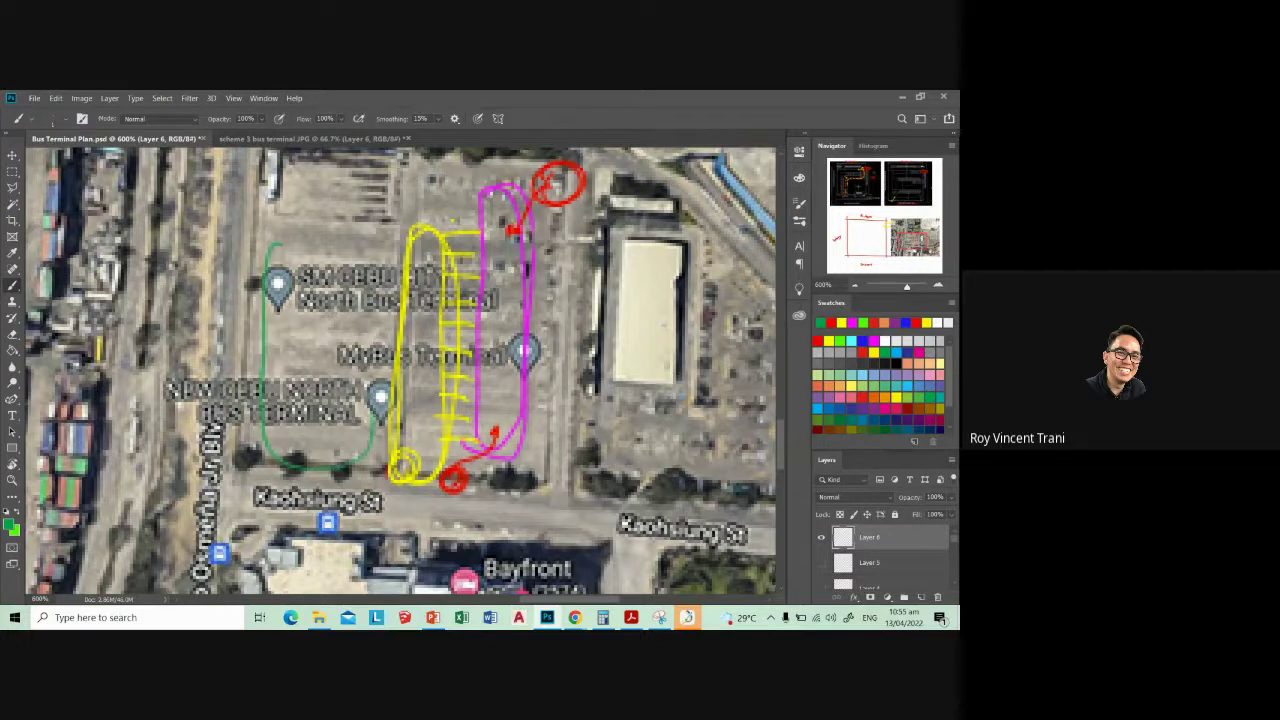
mouse_move(280, 244)
left_mouse_down()
mouse_move(390, 325)
mouse_move(340, 473)
mouse_move(252, 295)
mouse_move(262, 250)
left_mouse_up()
left_click_drag(355, 337, 364, 358)
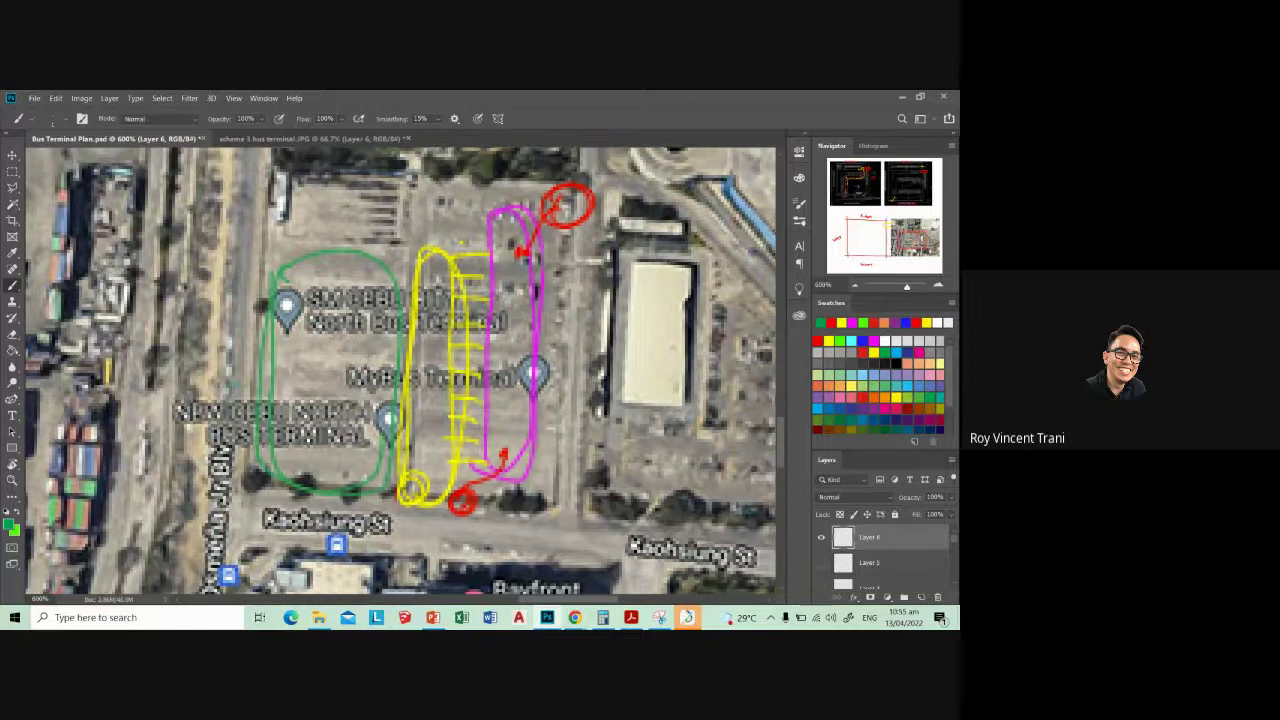
left_click_drag(274, 376, 232, 384)
key("ctrl+z")
scroll(449, 330, "up", 1)
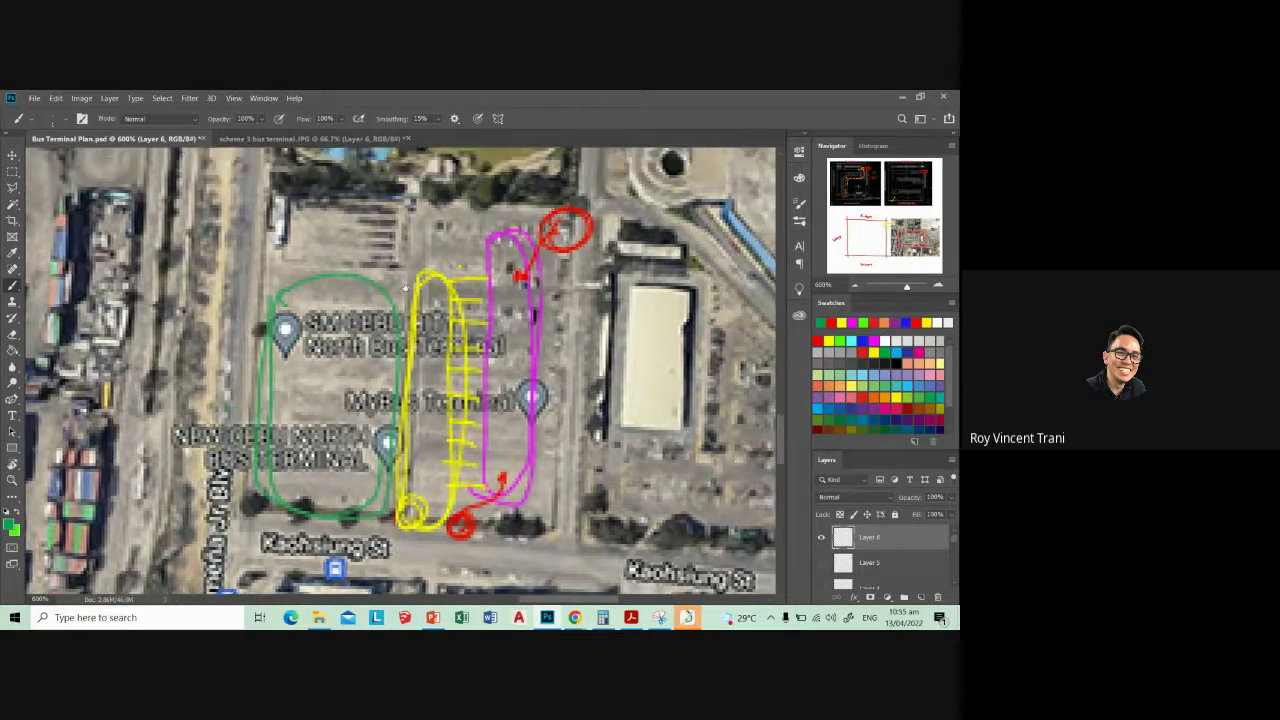
- Draw a dashed magenta line along the top of the lot
left_click(852, 322)
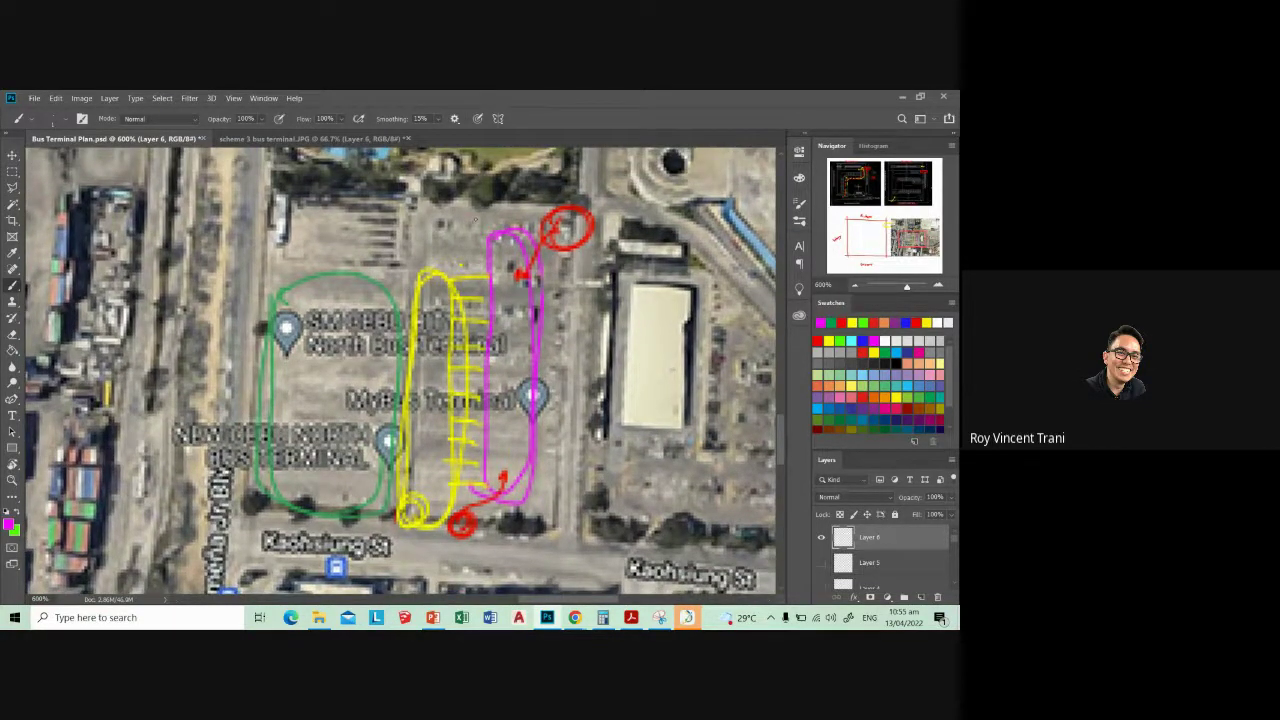
left_click_drag(478, 219, 458, 219)
left_click_drag(432, 218, 368, 217)
mouse_move(355, 216)
left_mouse_down()
mouse_move(336, 216)
mouse_move(485, 260)
left_mouse_up()
- Add yellow lines across the upper lot and vertical yellow strokes inside the yellow loop
left_click(840, 322)
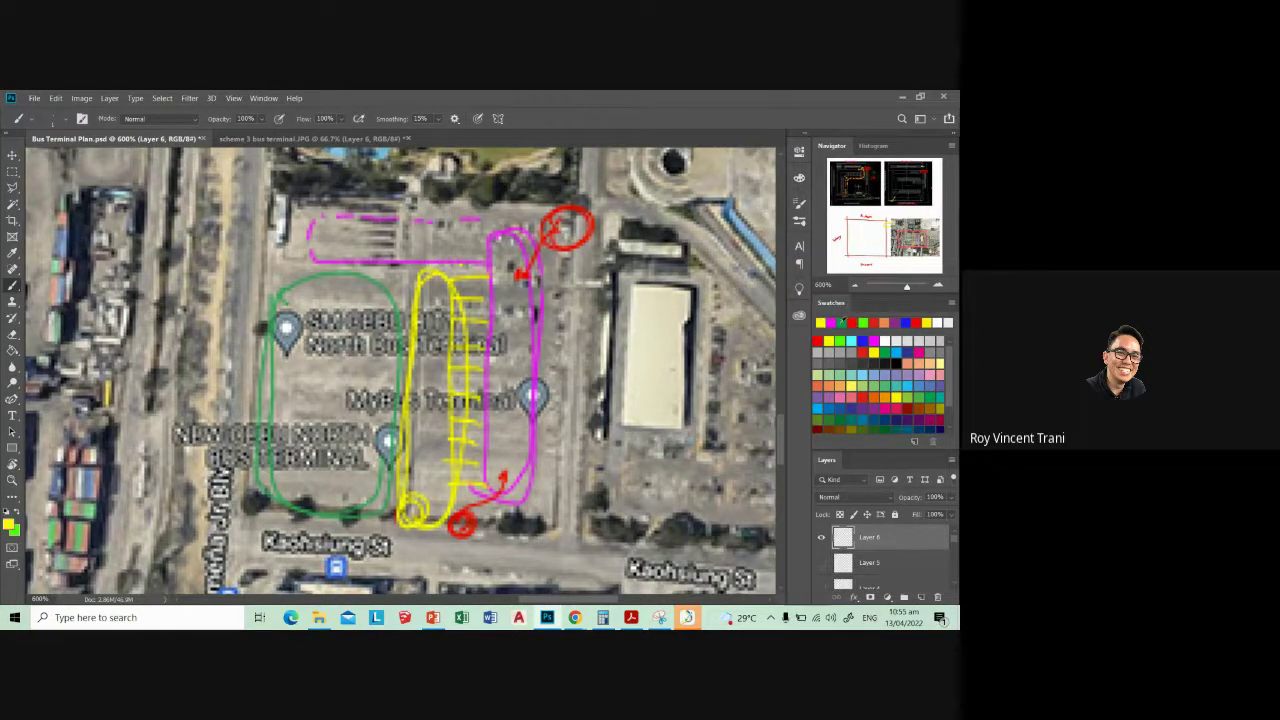
mouse_move(418, 276)
left_mouse_down()
mouse_move(335, 273)
mouse_move(438, 297)
left_mouse_up()
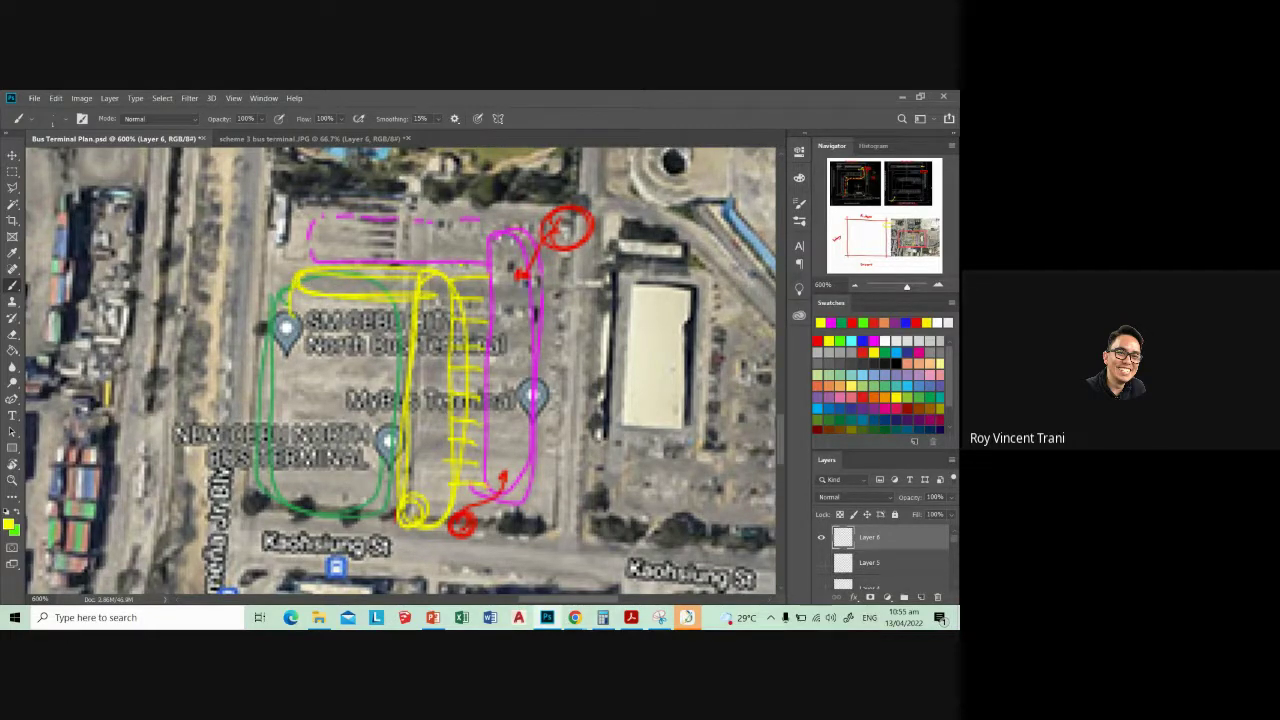
mouse_move(294, 322)
left_mouse_down()
mouse_move(414, 324)
mouse_move(288, 320)
left_mouse_up()
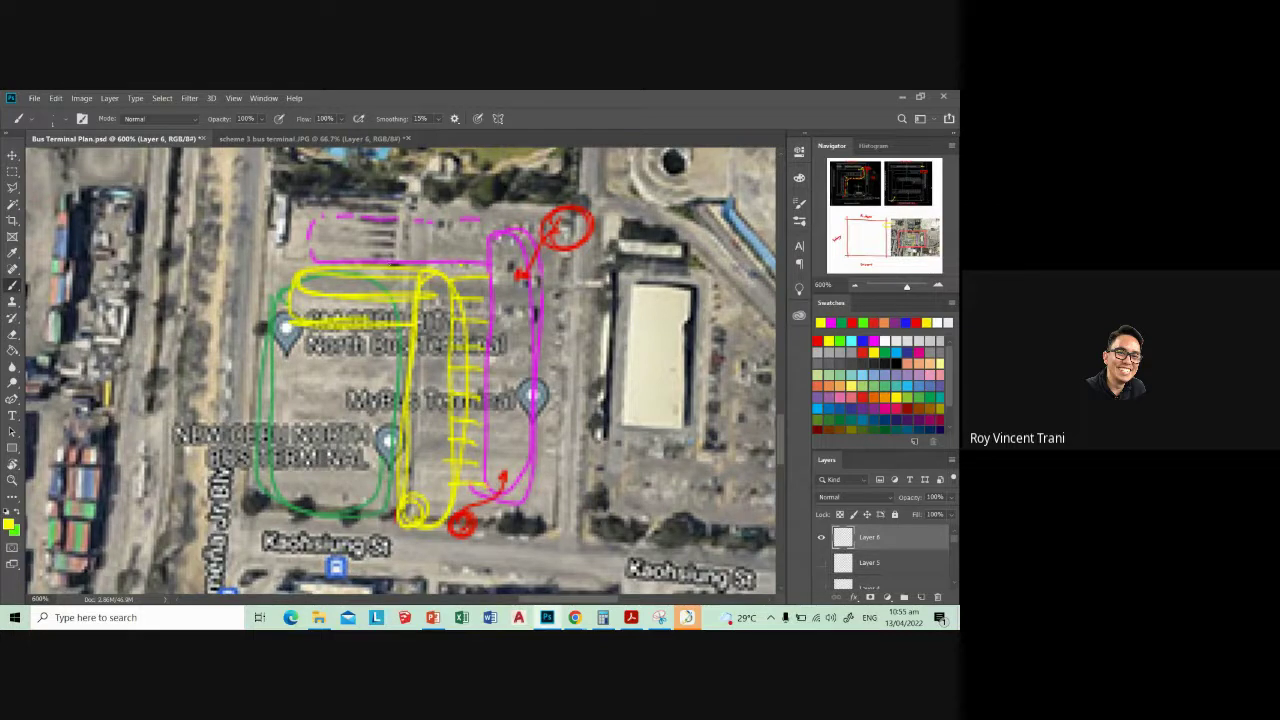
mouse_move(395, 262)
left_mouse_down()
mouse_move(394, 316)
mouse_move(420, 330)
mouse_move(434, 470)
left_mouse_up()
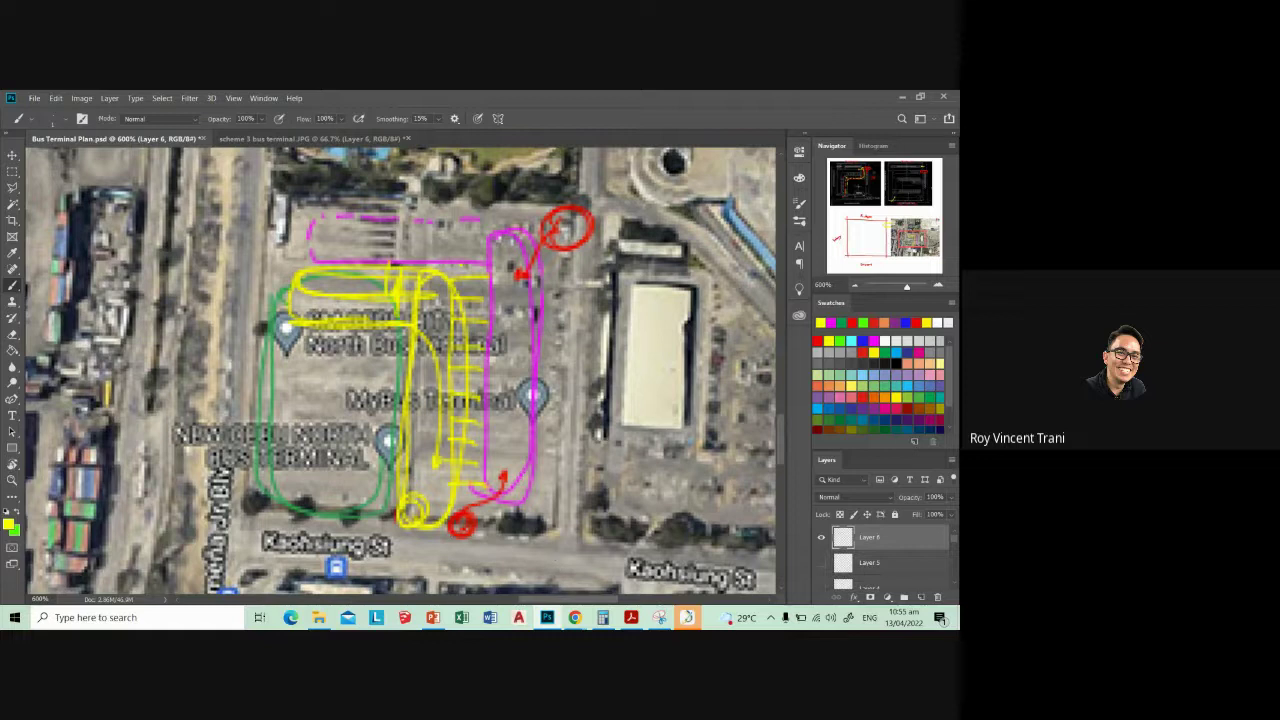
- Toggle Layer 5's visibility to preview its strokes, leaving them hidden
left_click(821, 562)
left_click(821, 563)
left_click(821, 563)
left_click(821, 563)
scroll(821, 562, "down", 3)
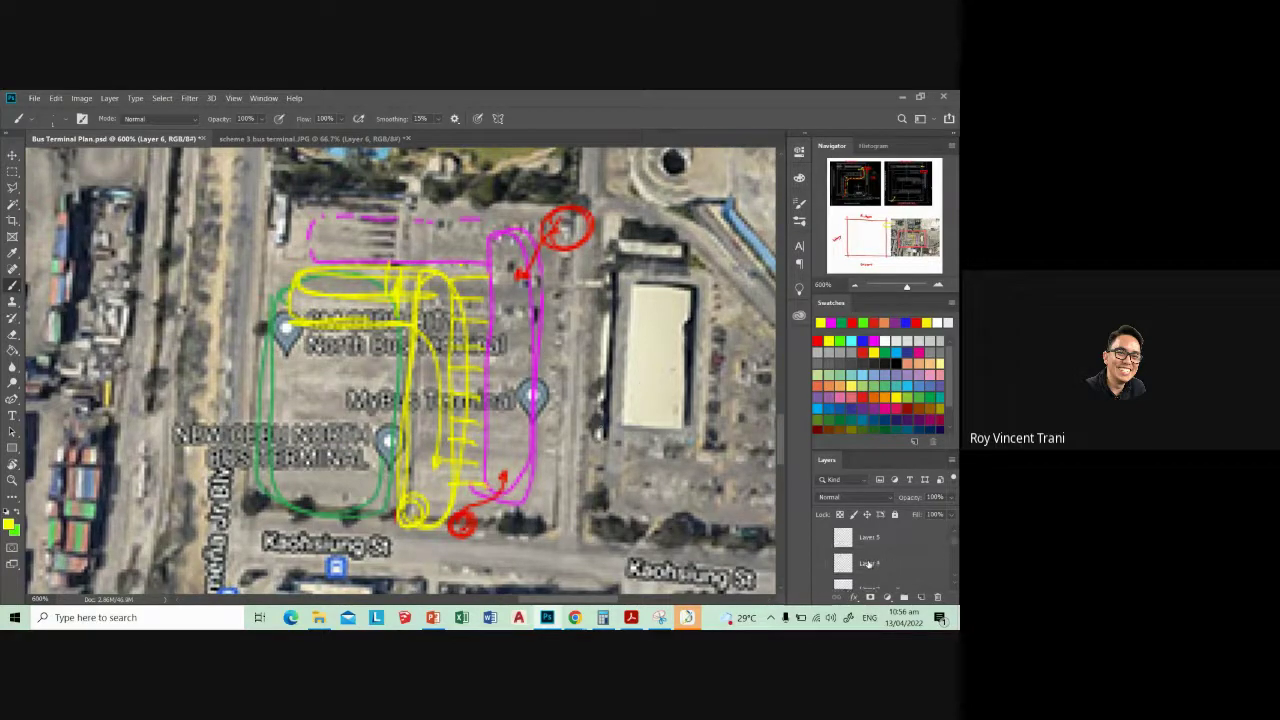
scroll(860, 560, "up", 2)
- Hide Layer 4's sketch strokes and look over the bare terminal map
left_click(821, 538)
scroll(822, 542, "down", 1)
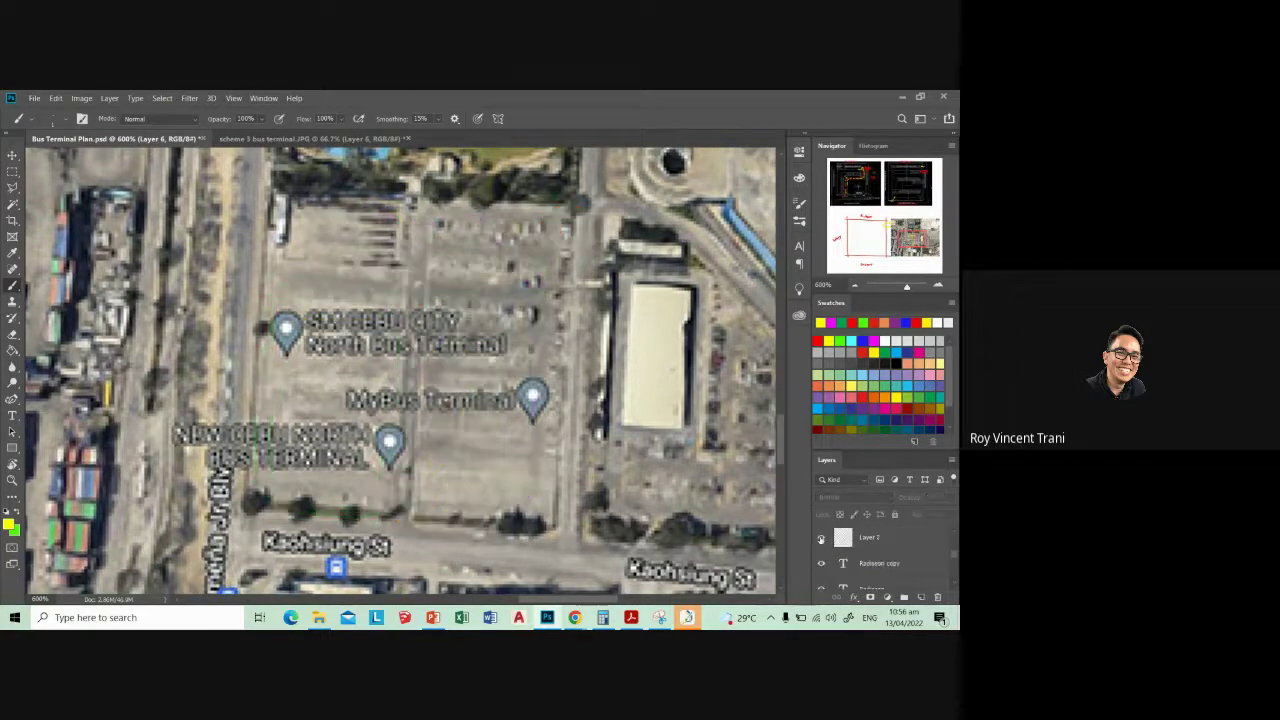
scroll(823, 545, "down", 2)
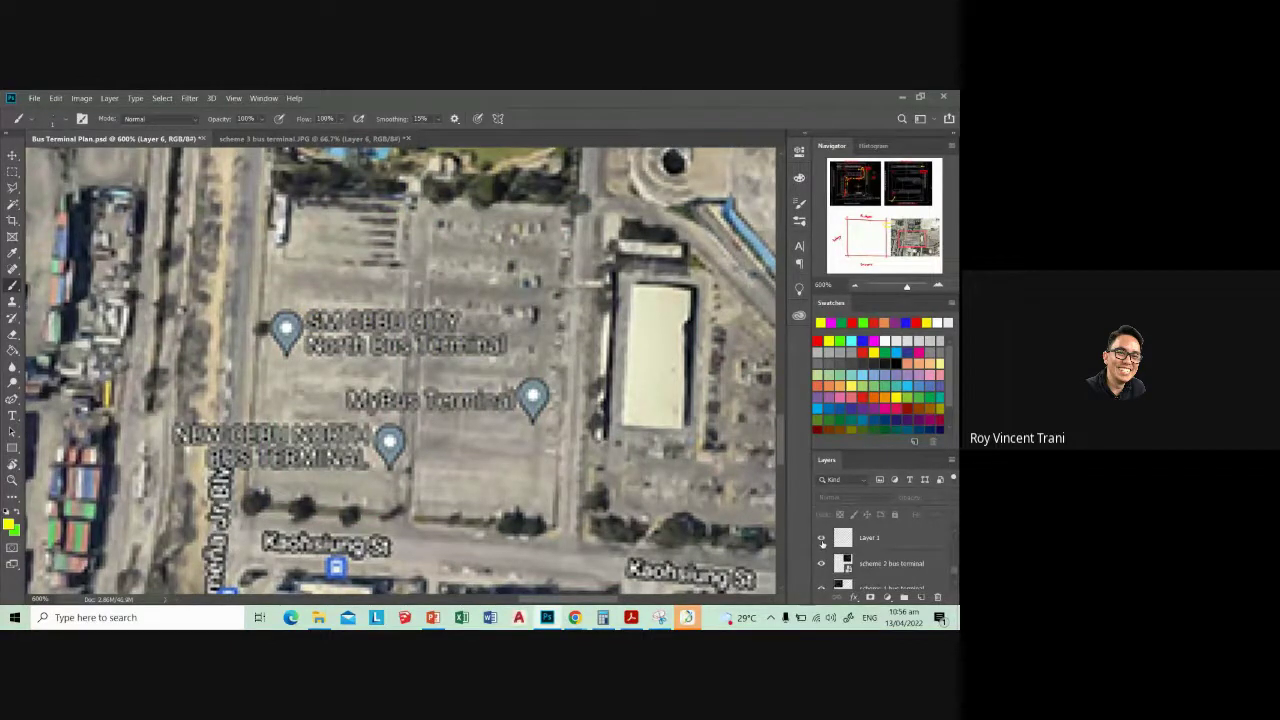
scroll(823, 545, "up", 2)
scroll(823, 550, "up", 1)
scroll(823, 550, "up", 3)
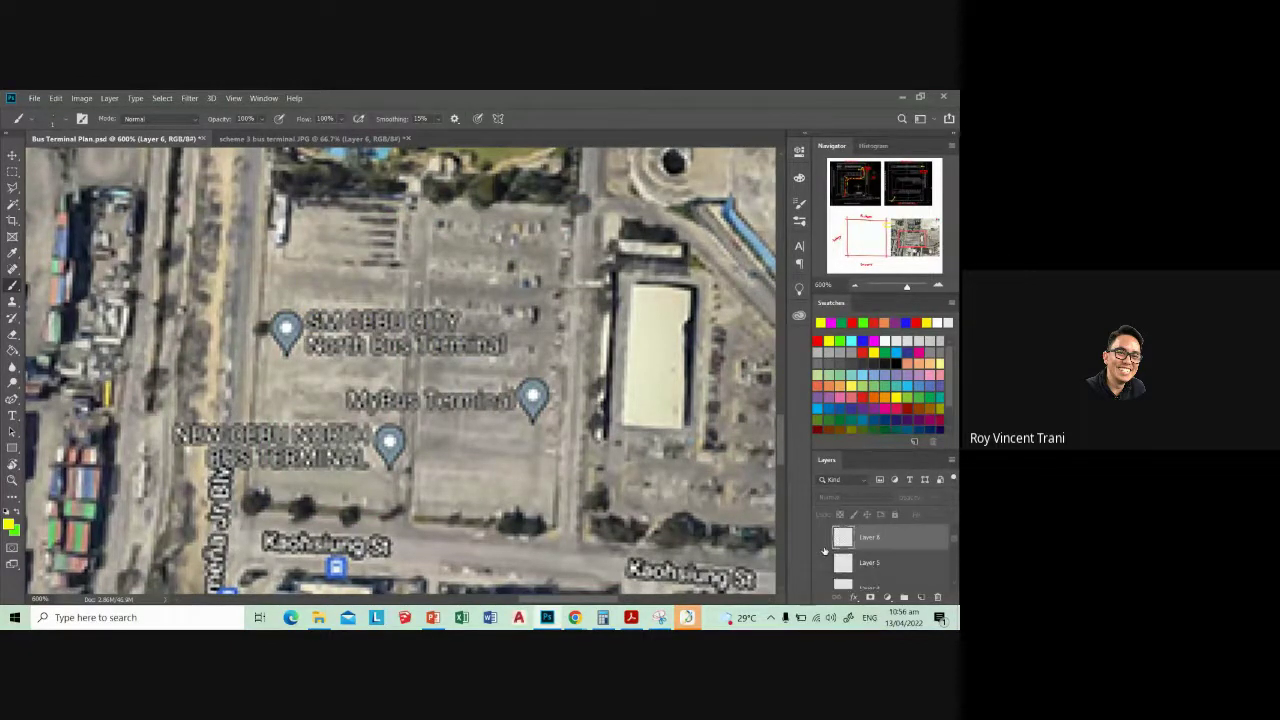
scroll(824, 550, "down", 2)
- Show Layer 4's full coloured markup and pick red as the brush colour
left_click(821, 540)
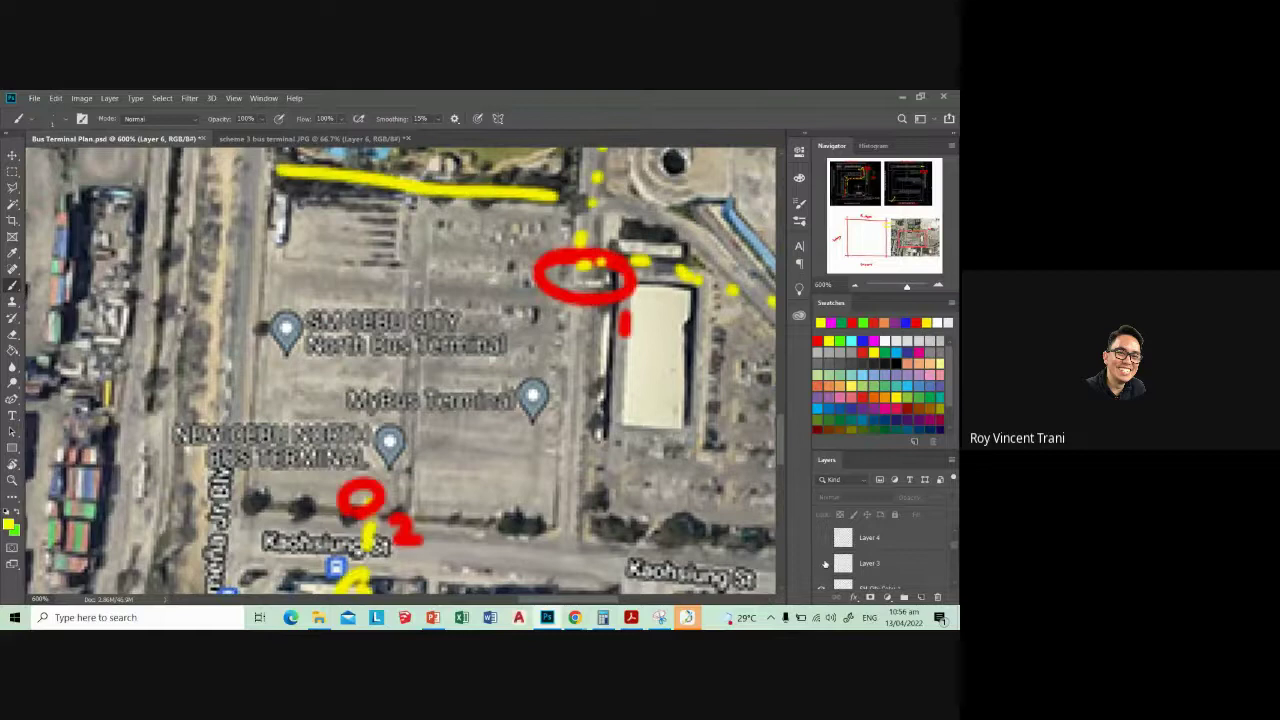
left_click(821, 540)
left_click(821, 540)
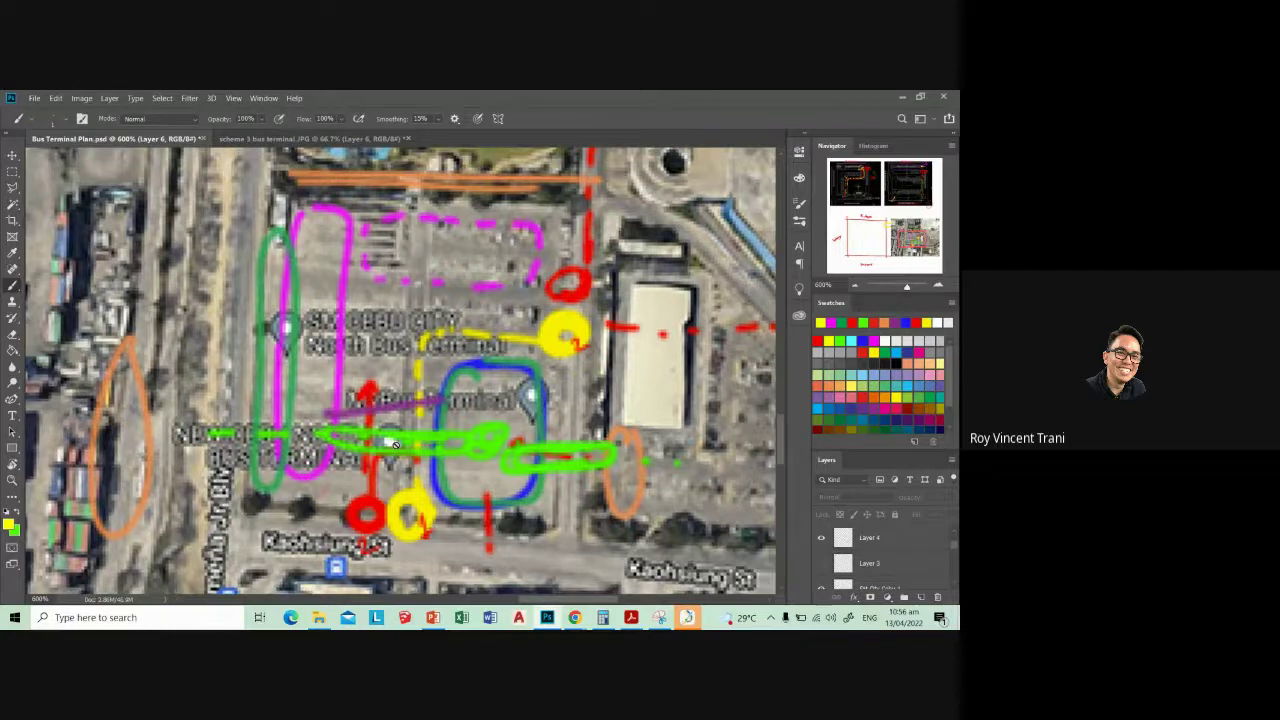
scroll(497, 469, "up", 2)
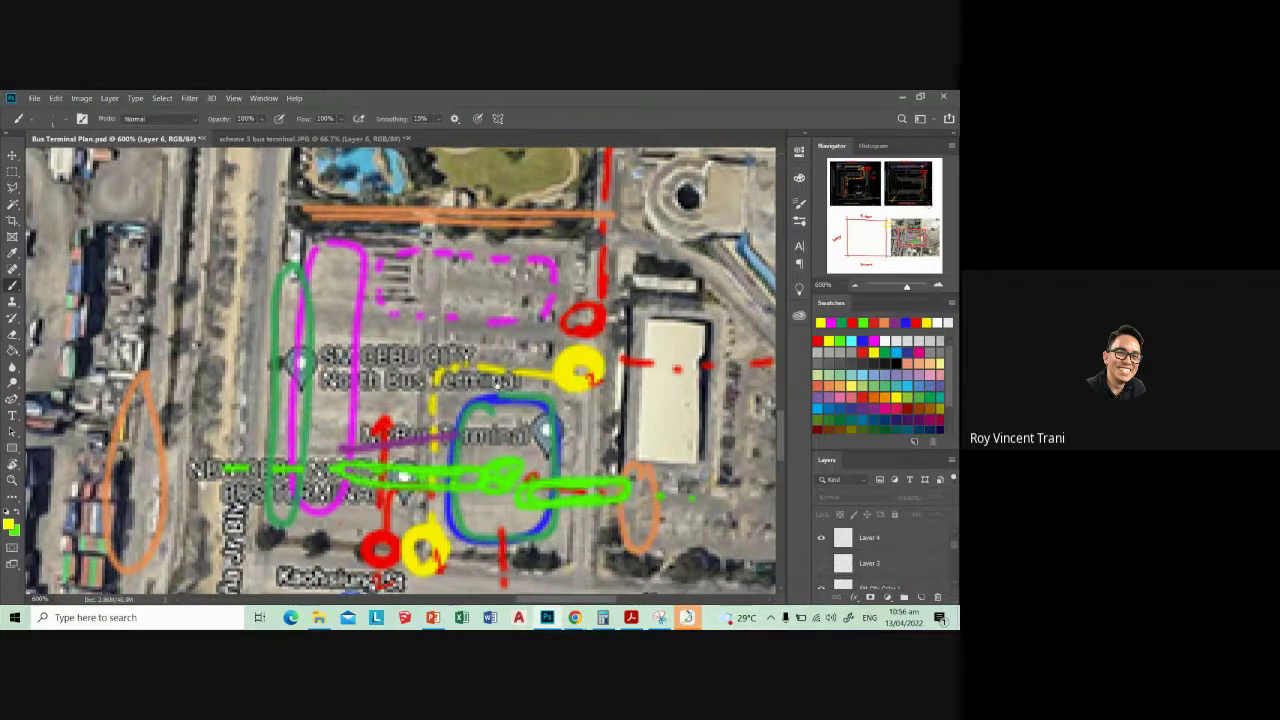
scroll(496, 390, "down", 2)
scroll(496, 392, "down", 2)
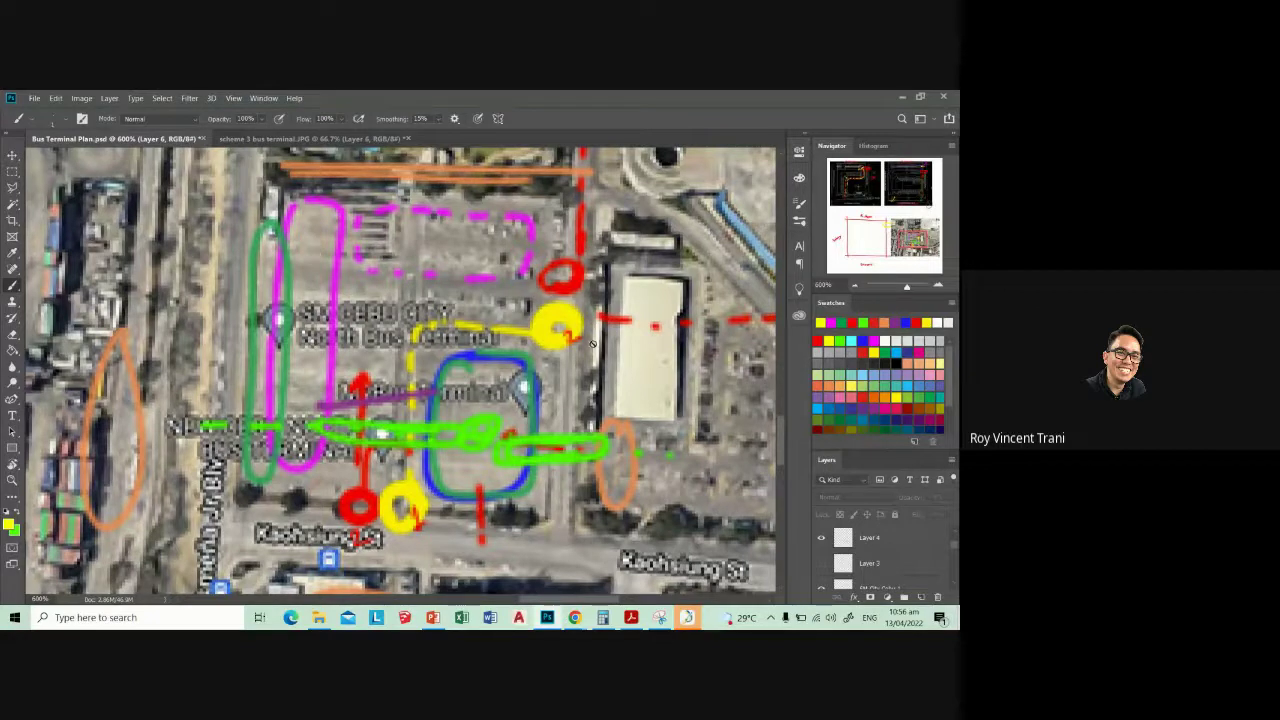
left_click(820, 322)
- Add a new Layer 7 and sketch red bay lines along the blue outline
key("ctrl+shift+n")
key("Return")
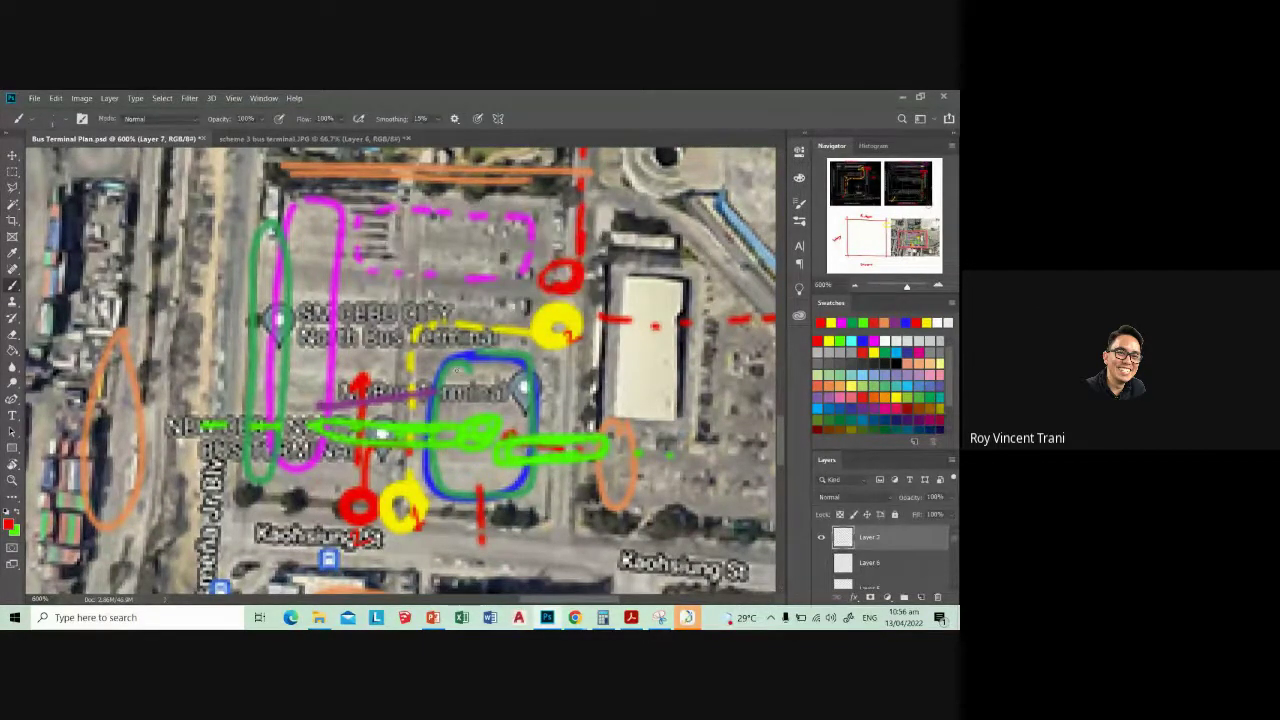
left_click_drag(474, 372, 524, 386)
left_click_drag(516, 472, 458, 488)
left_click_drag(447, 432, 449, 378)
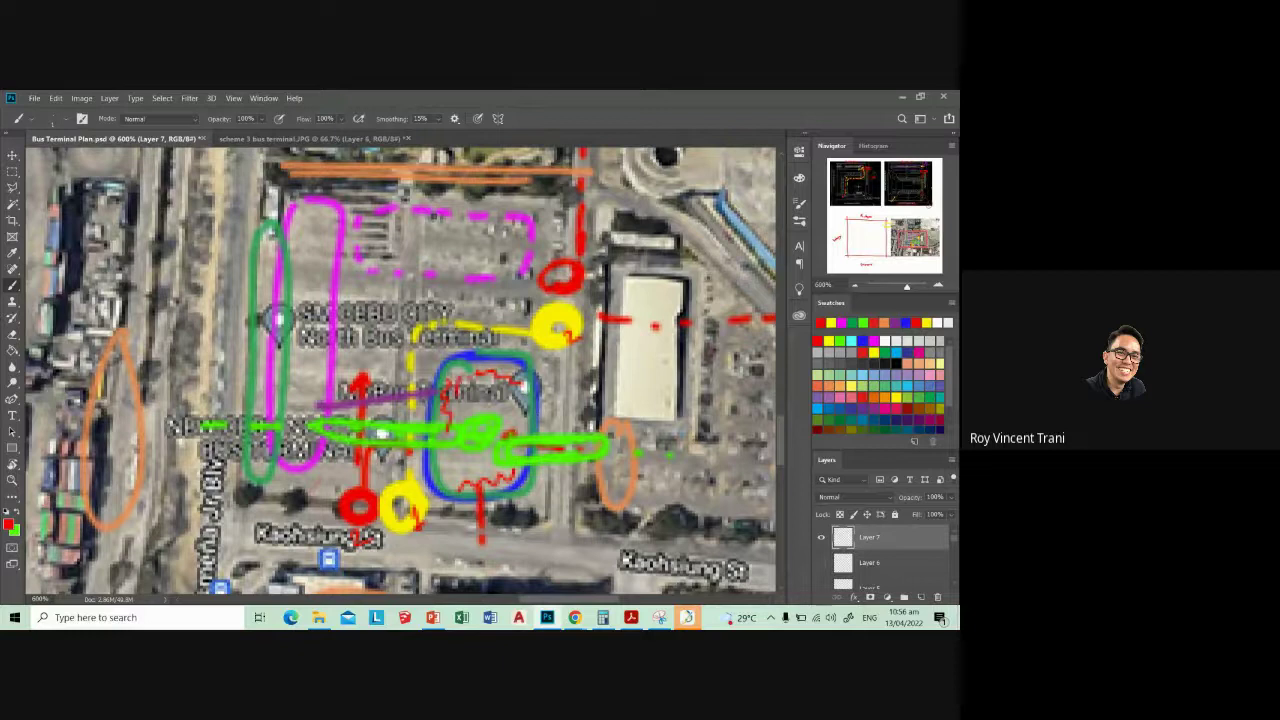
- Sketch red bays inside the blue rectangle and red access strokes on both sides
mouse_move(458, 394)
left_mouse_down()
mouse_move(474, 378)
mouse_move(514, 394)
left_mouse_up()
left_click_drag(450, 476, 462, 460)
mouse_move(475, 462)
left_mouse_down()
mouse_move(476, 480)
mouse_move(495, 482)
left_mouse_up()
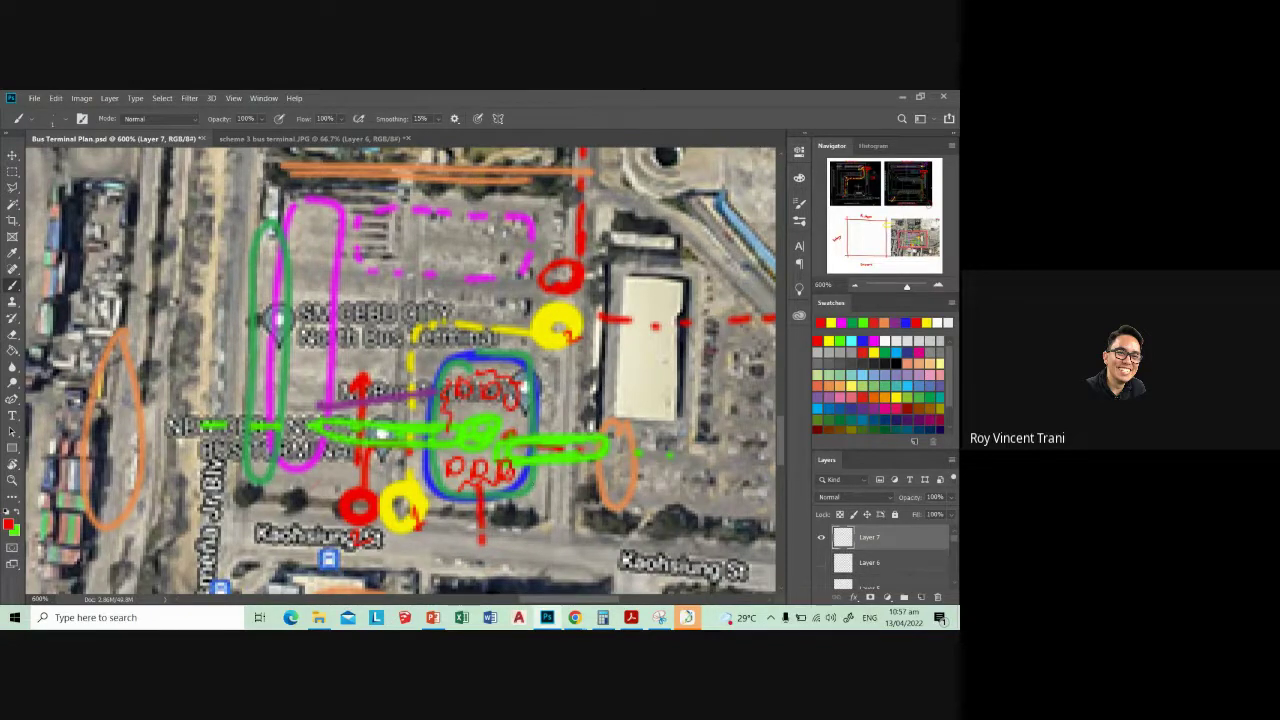
left_click_drag(431, 353, 429, 386)
left_click_drag(551, 362, 551, 410)
mouse_move(574, 617)
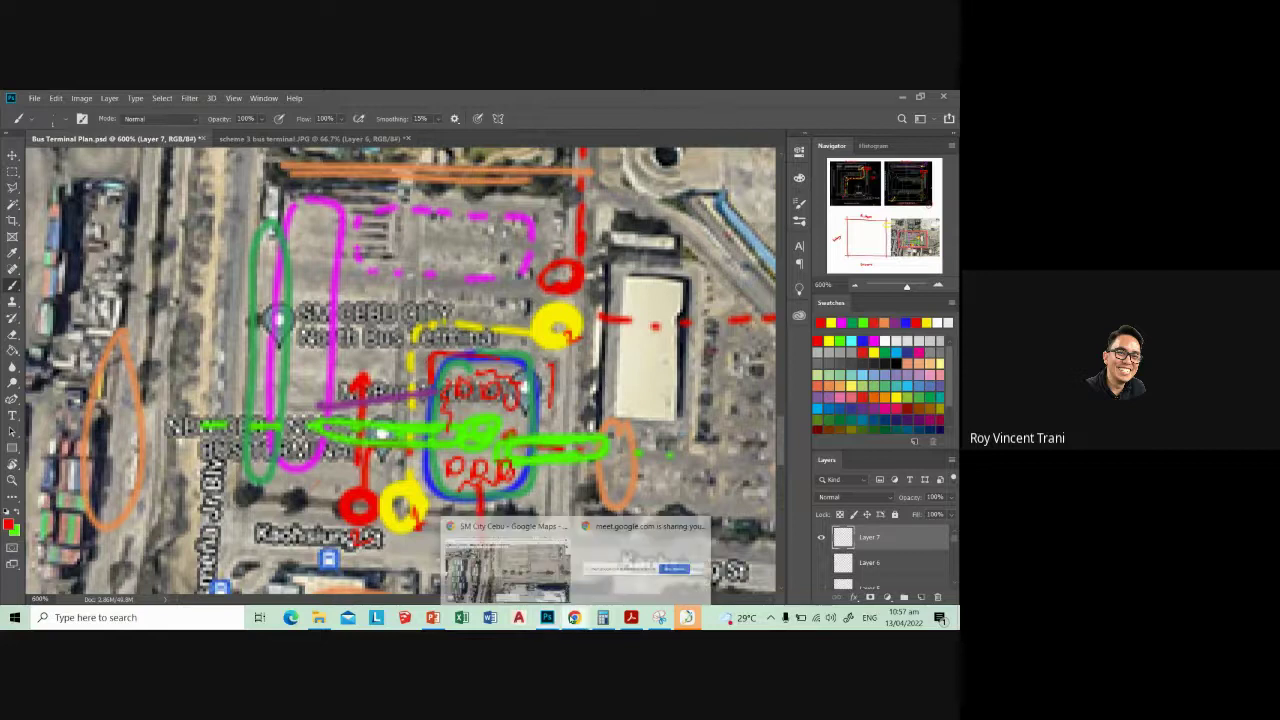
- Go from the Facebook group to the user's profile and scroll down the timeline
left_click(620, 560)
left_click(465, 104)
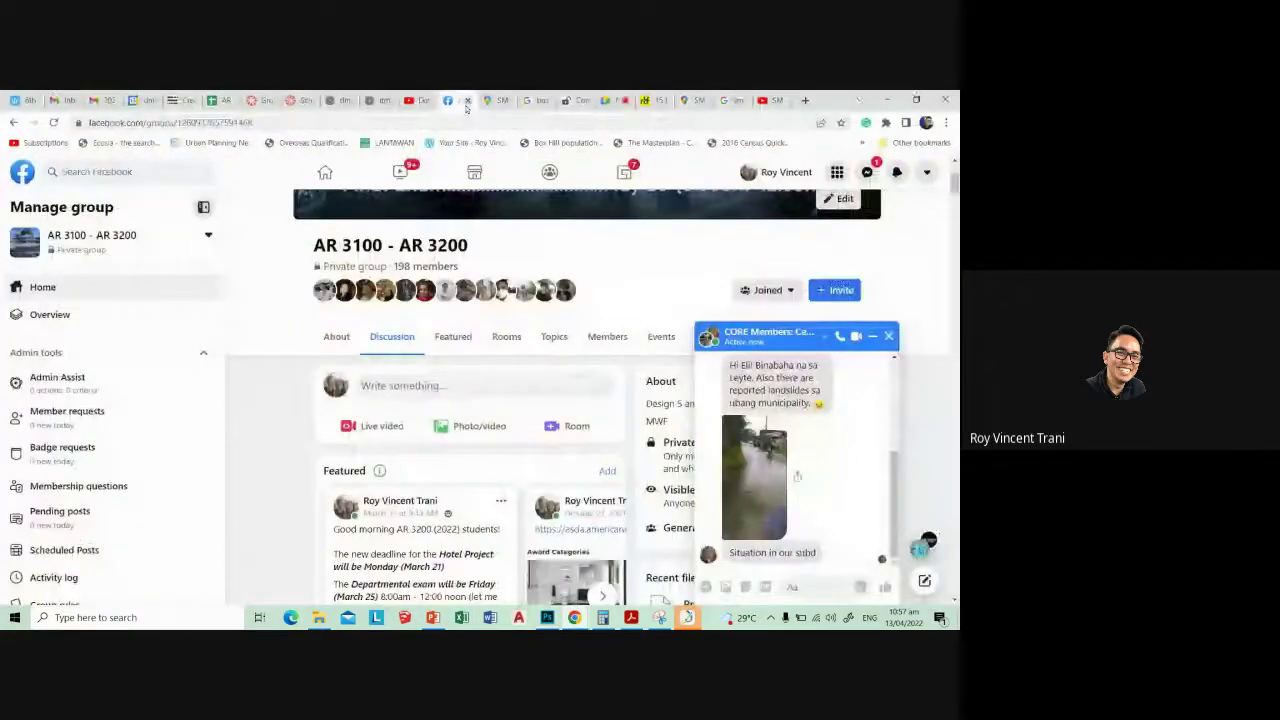
left_click(872, 336)
left_click(775, 172)
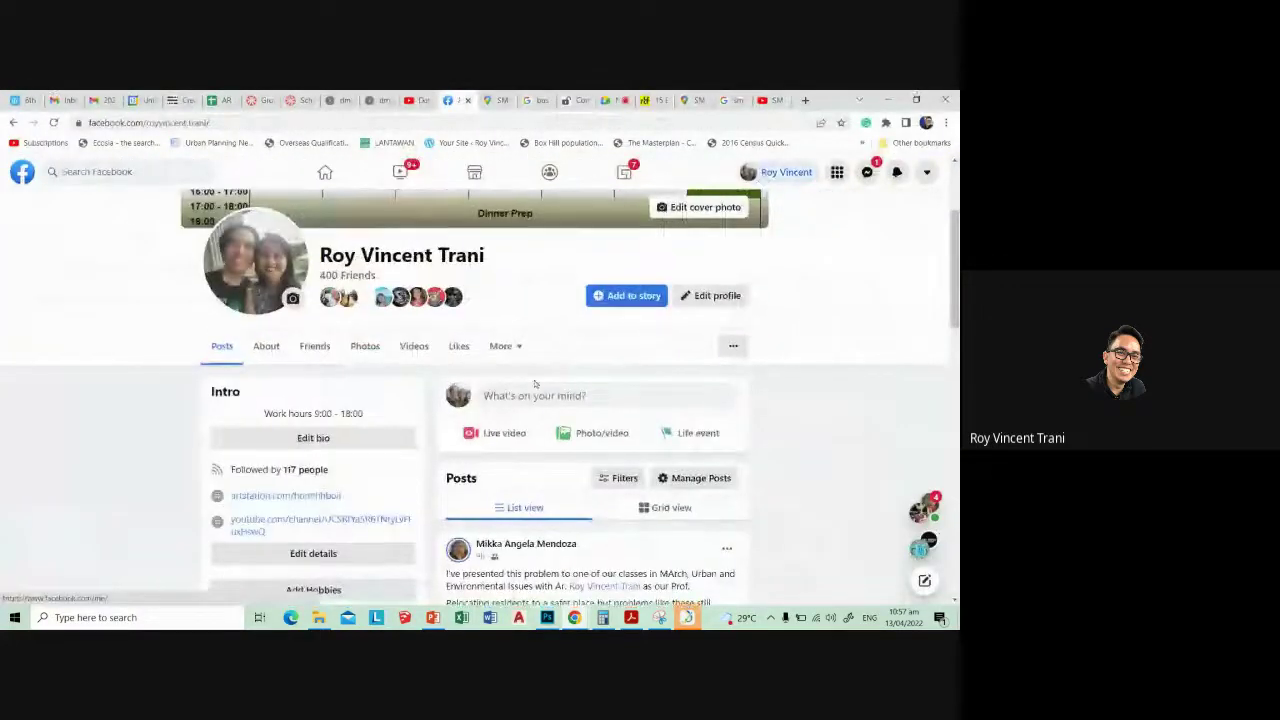
scroll(535, 383, "down", 5)
scroll(533, 380, "down", 5)
scroll(532, 379, "down", 5)
scroll(531, 378, "down", 1)
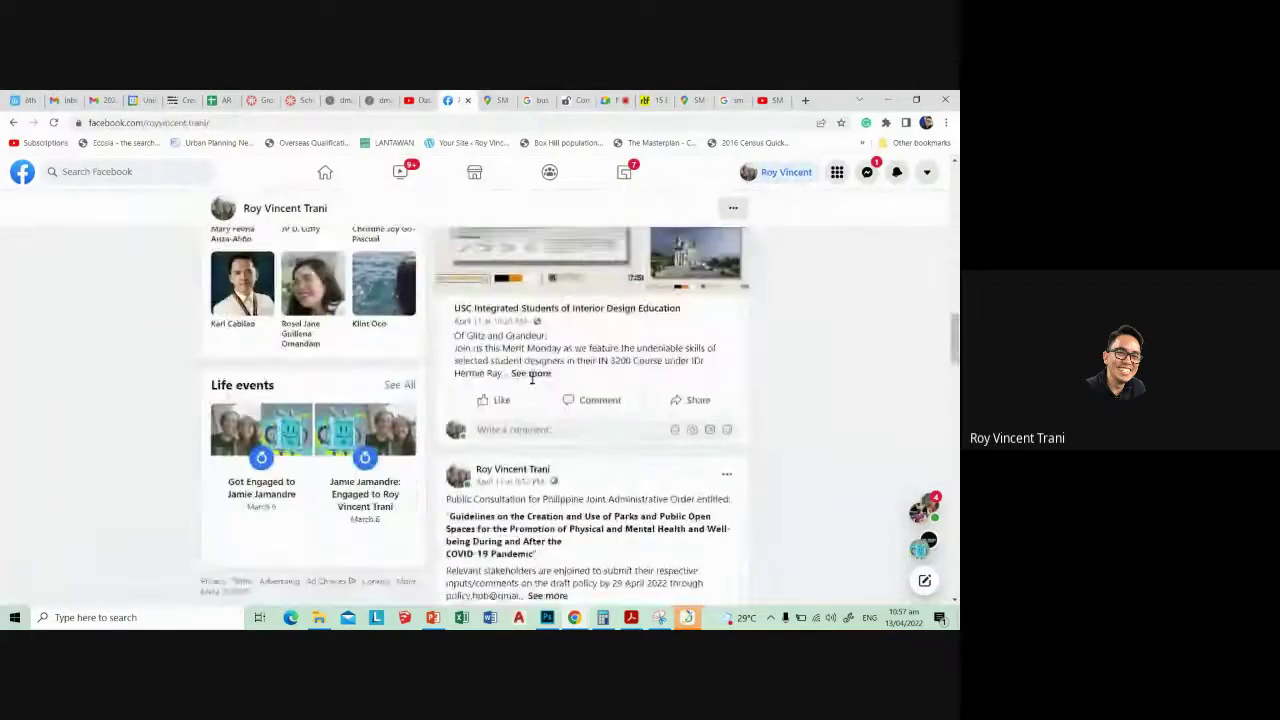
scroll(531, 378, "down", 2)
- View the DOH circular image full size and check March and April 2022 dates
left_click(538, 512)
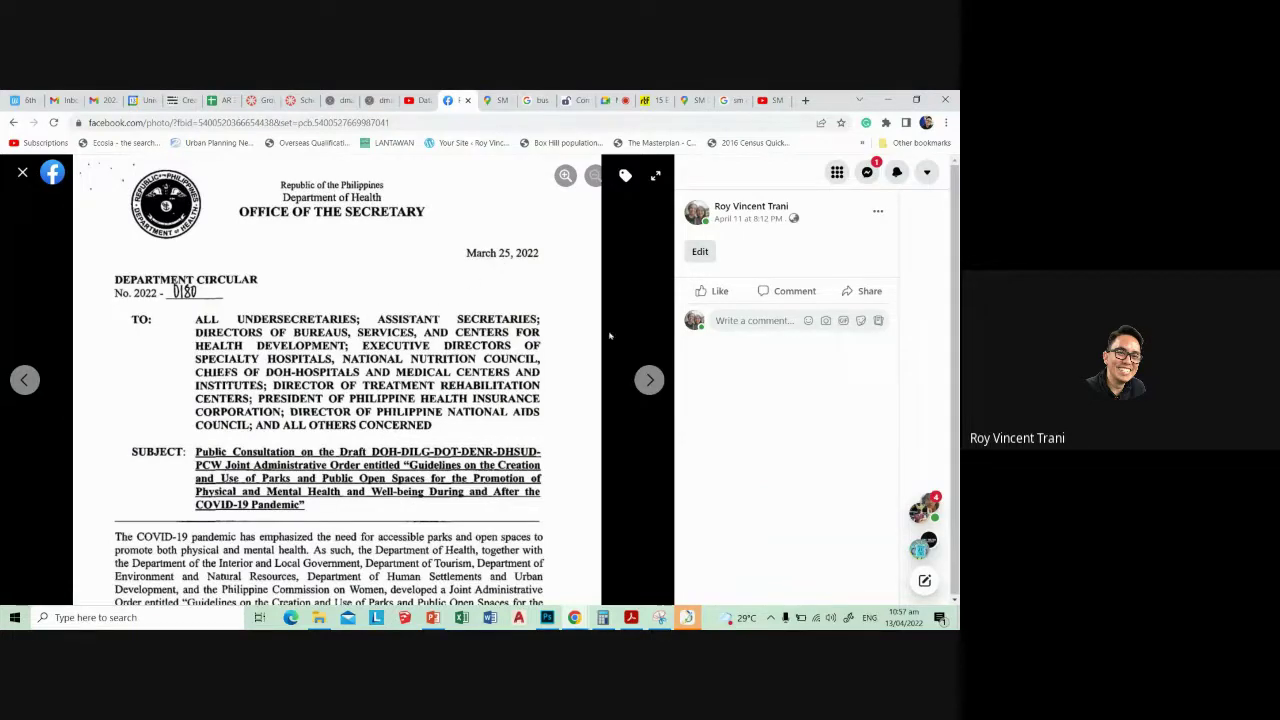
left_click(895, 617)
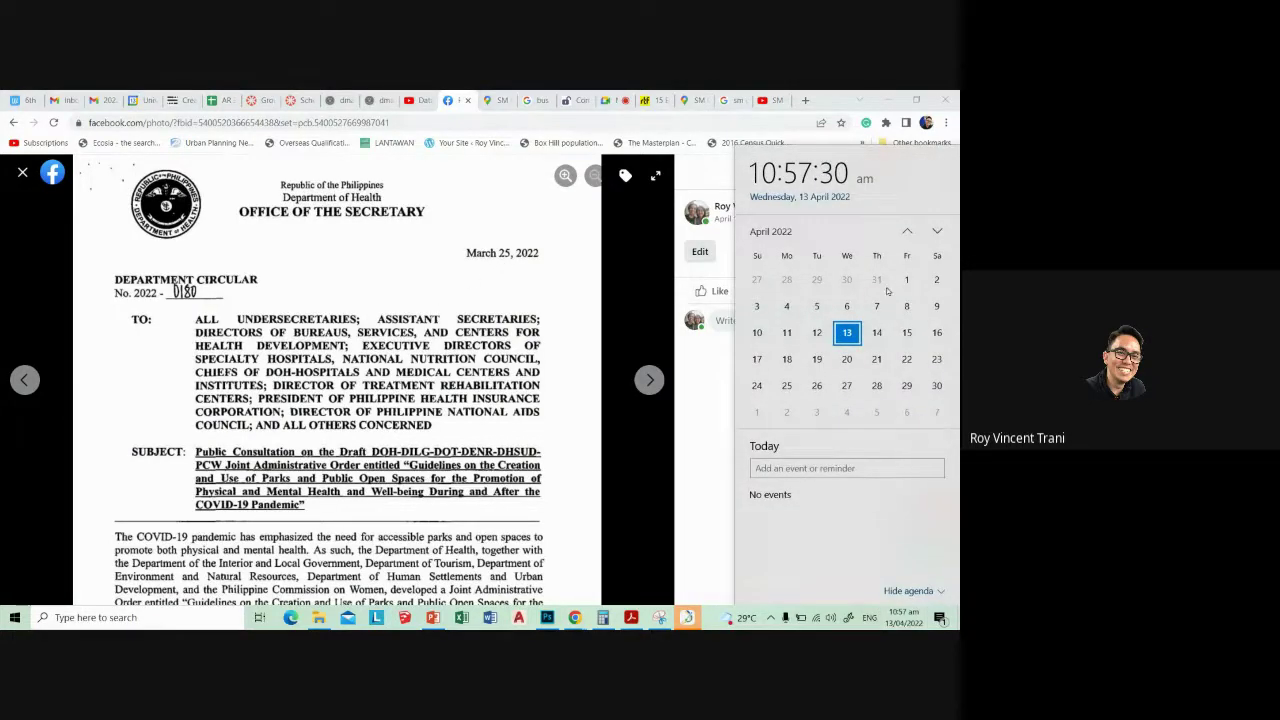
left_click(910, 233)
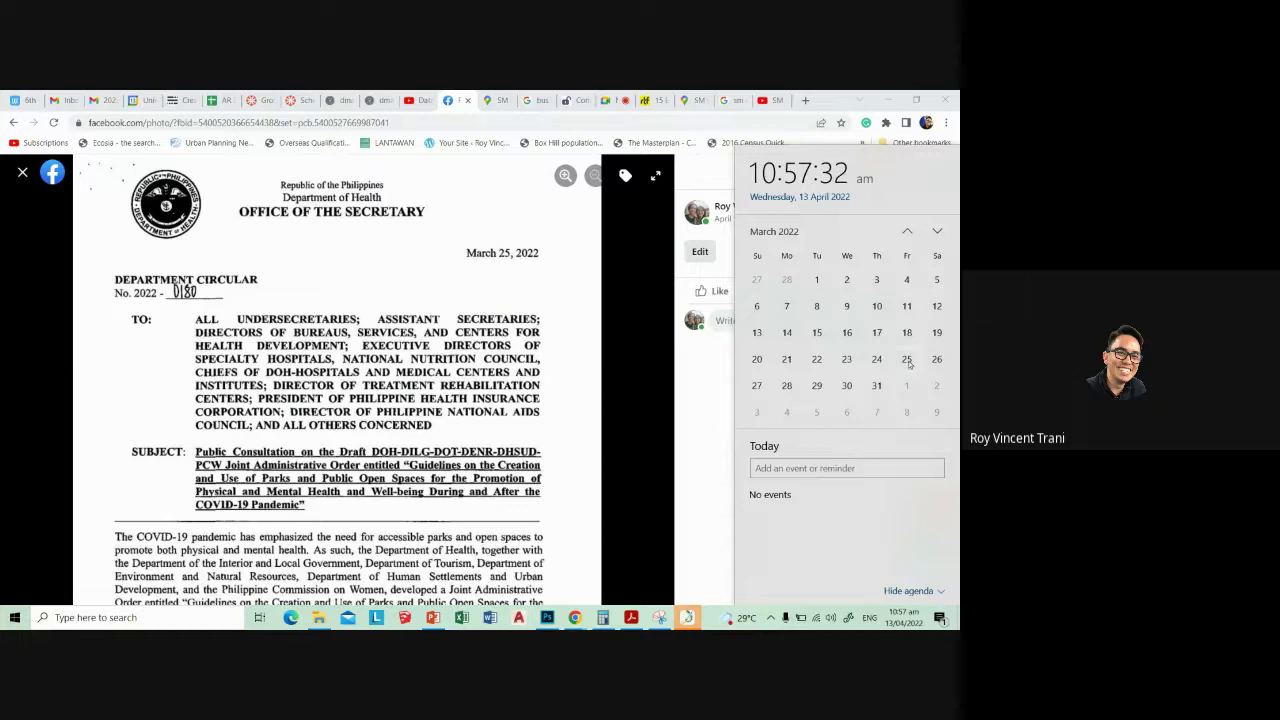
left_click(938, 233)
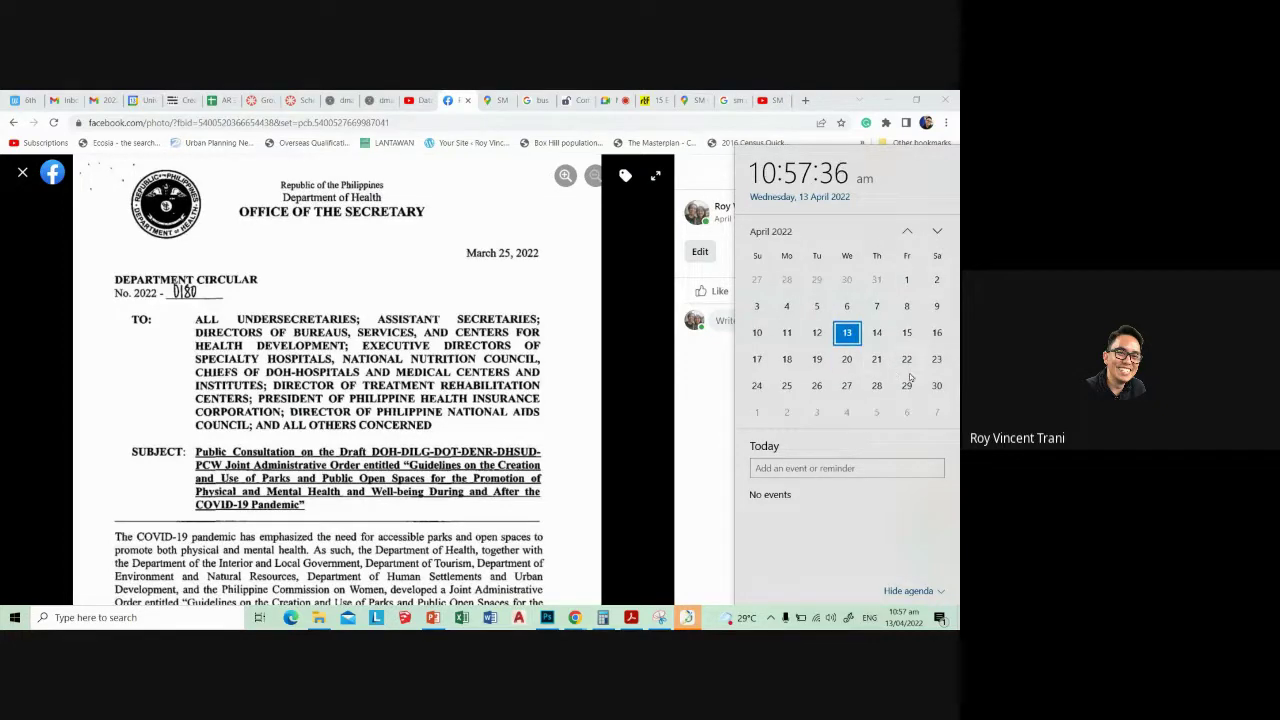
mouse_move(470, 352)
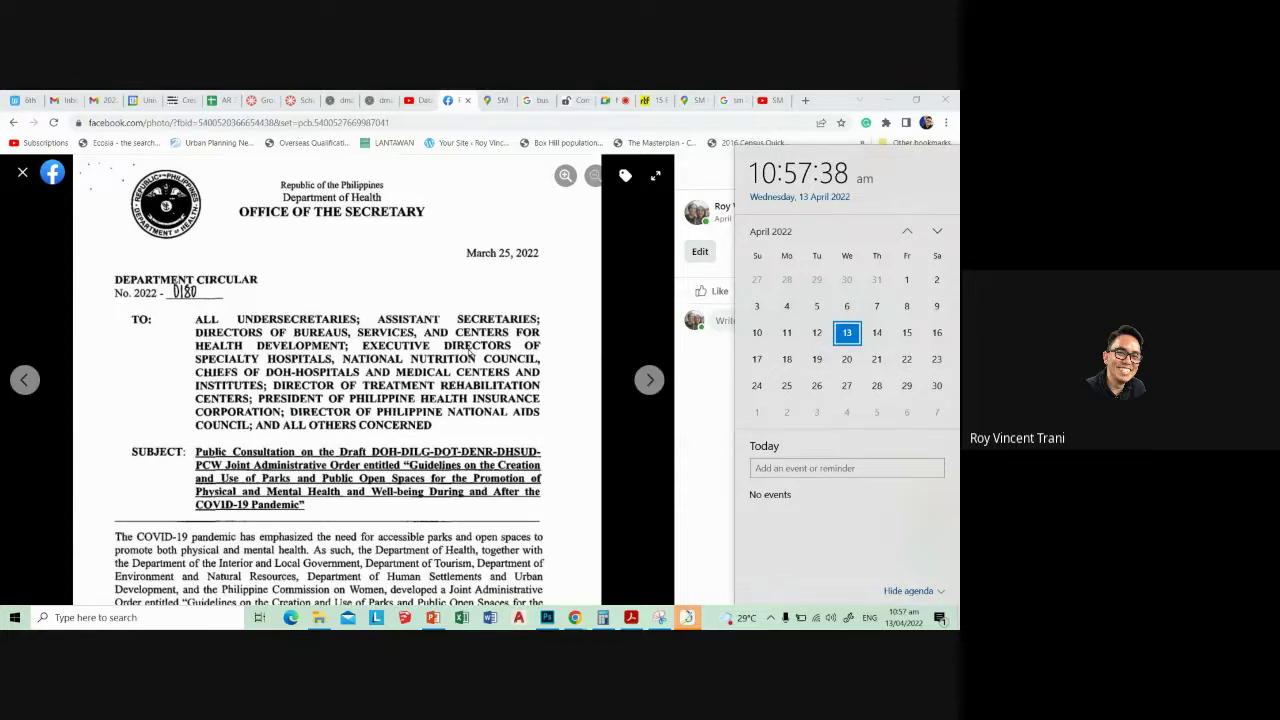
left_click(430, 345)
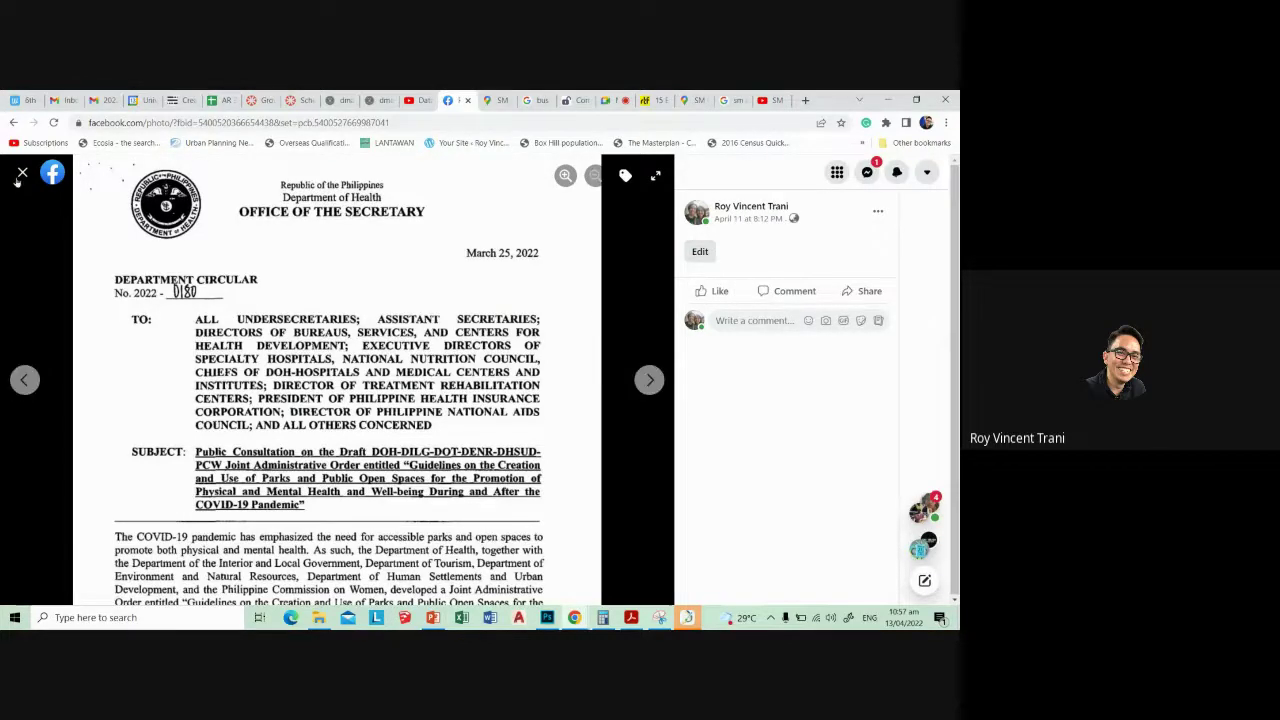
- Close the photo and expand the post's text with See more
left_click(18, 176)
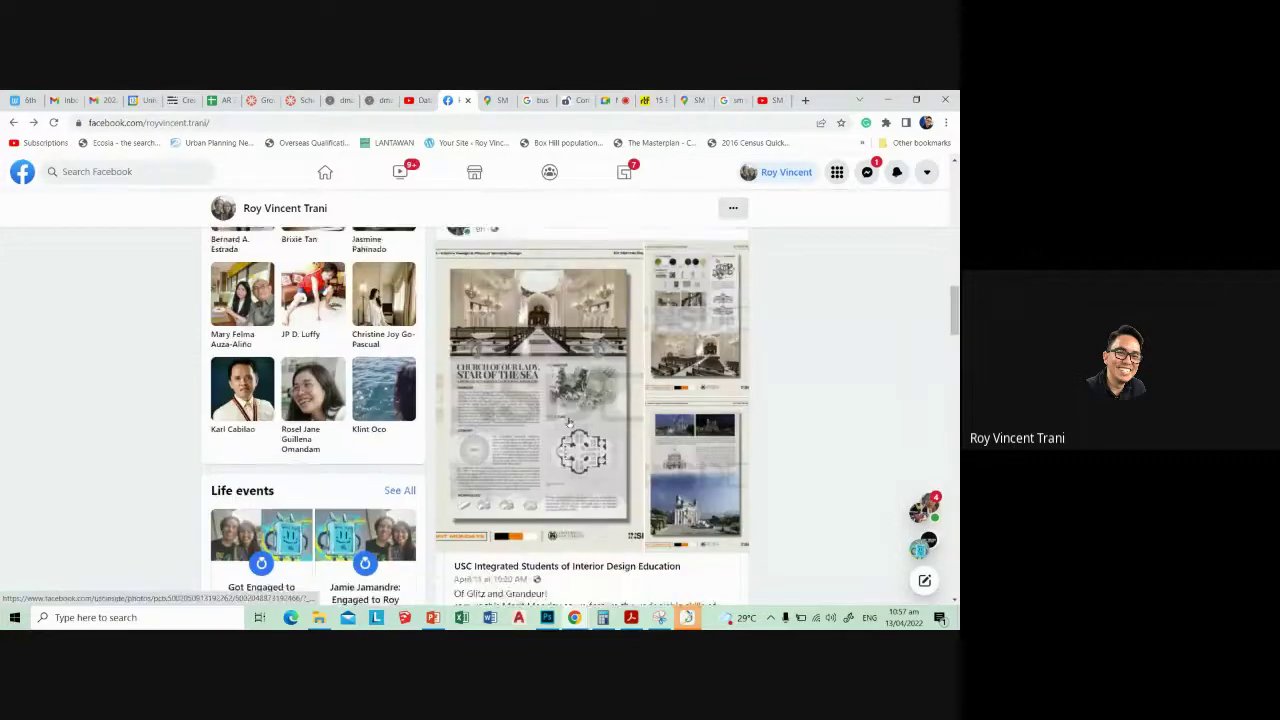
scroll(568, 422, "down", 2)
scroll(568, 422, "down", 3)
left_click(553, 333)
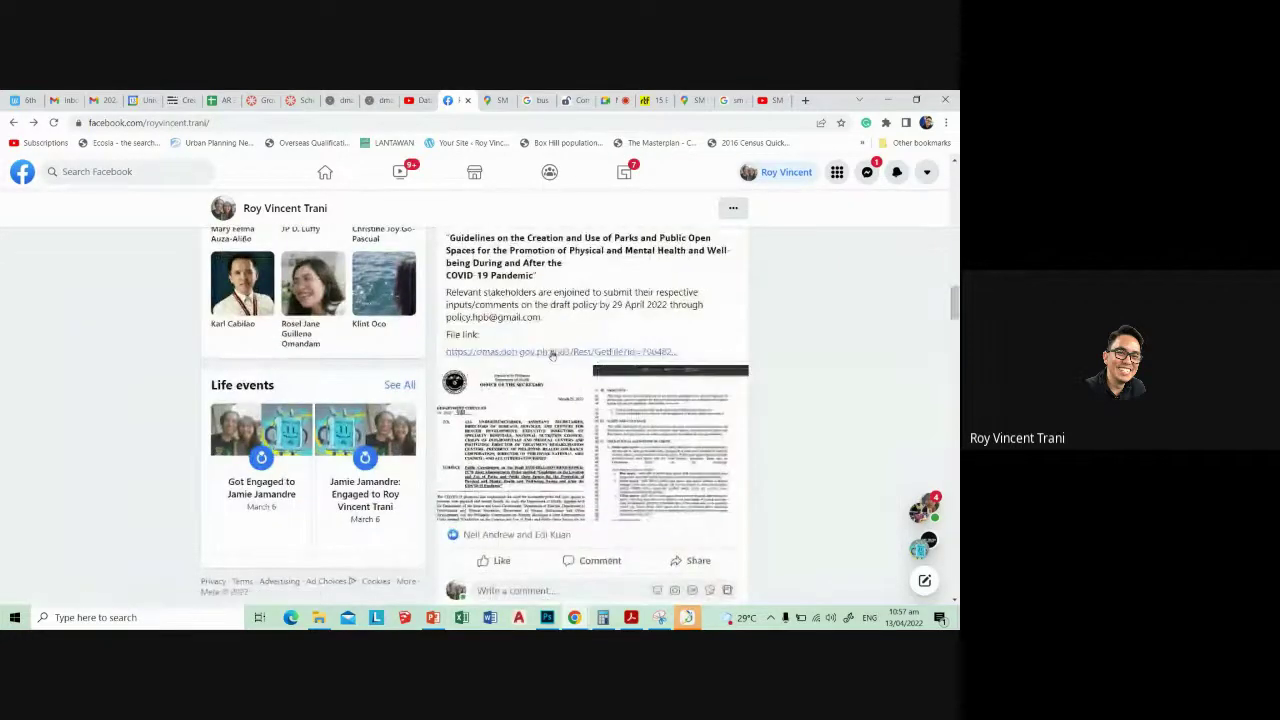
- Open the post's DOH draft guidelines PDF in a new tab and skim it
left_click(545, 352)
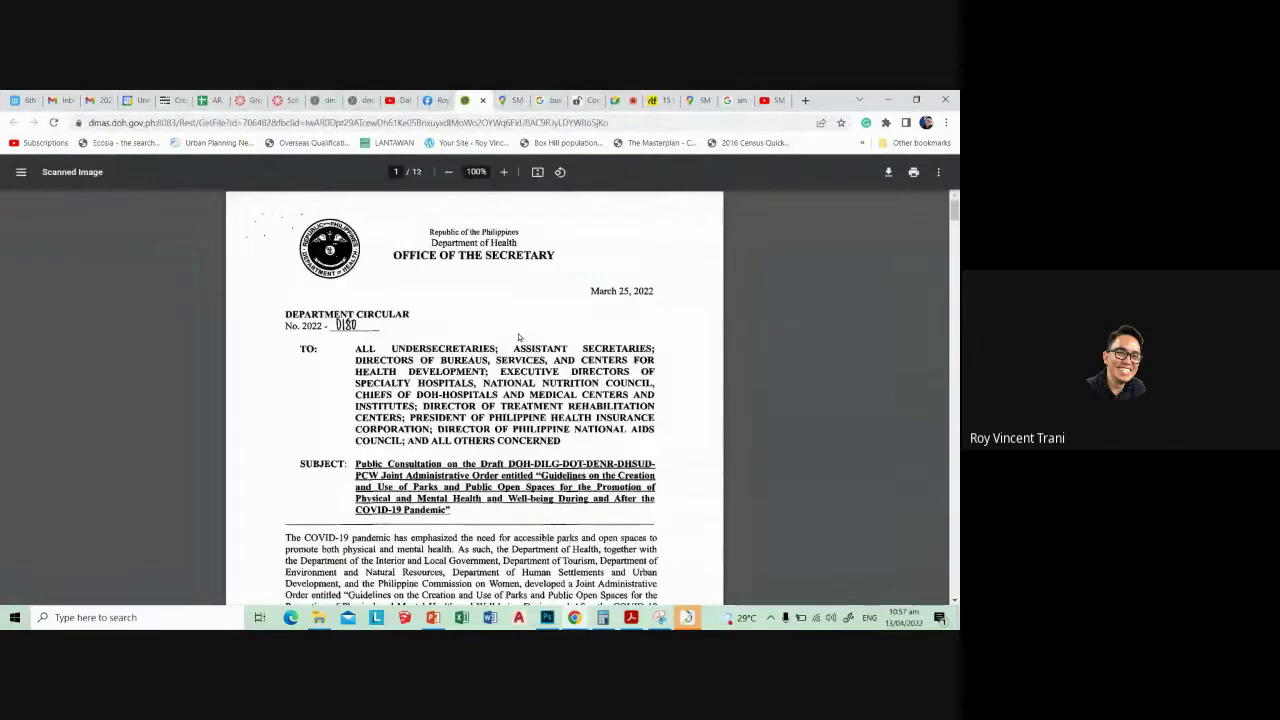
scroll(466, 457, "down", 5)
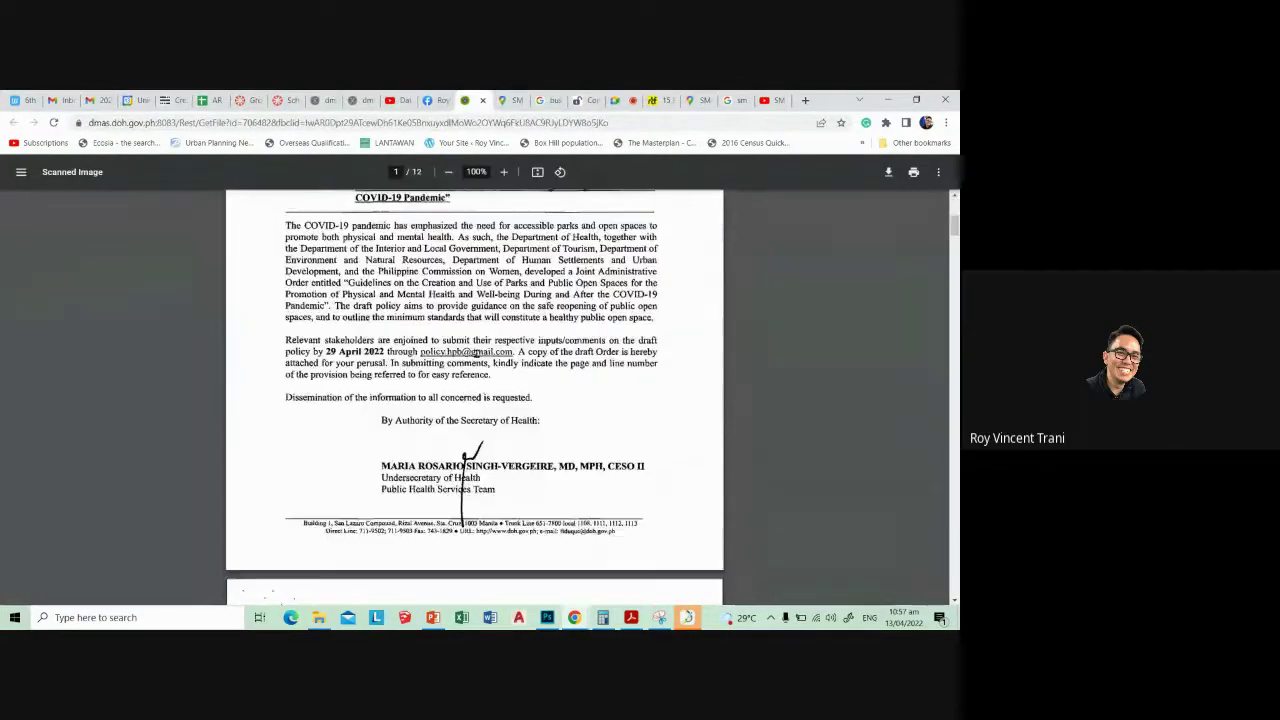
scroll(477, 352, "down", 5)
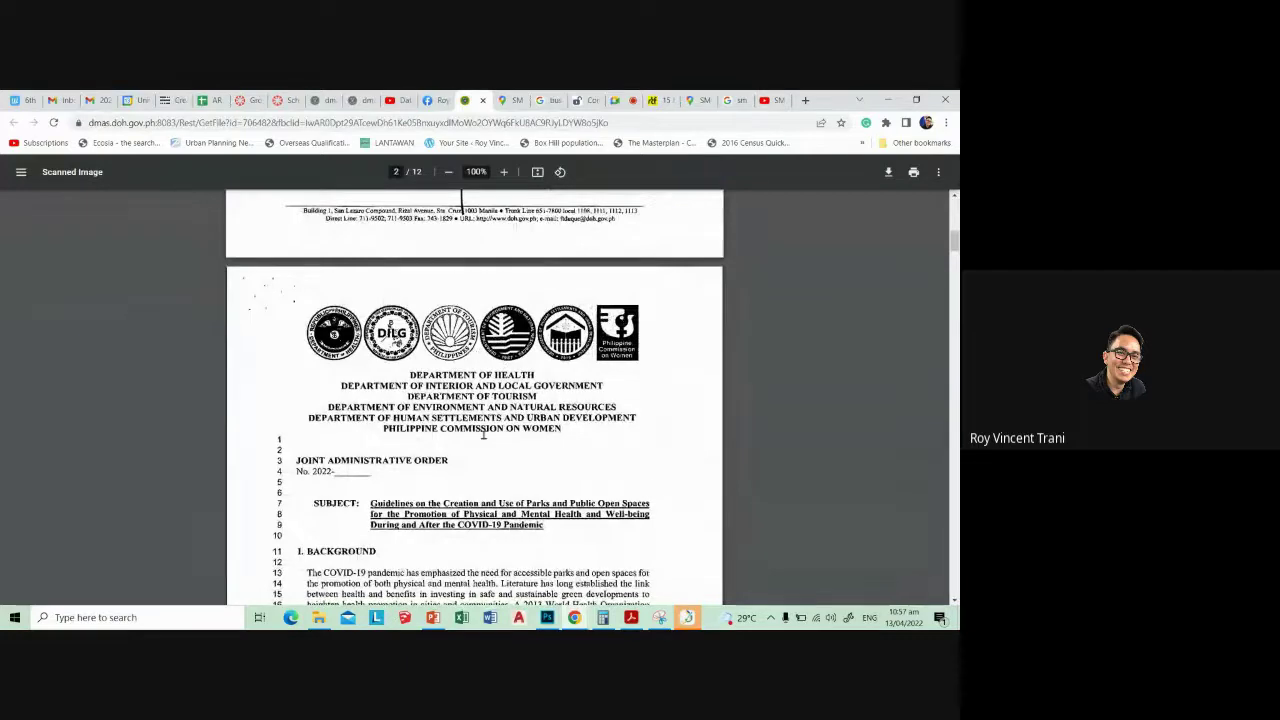
scroll(503, 370, "up", 2)
scroll(483, 432, "down", 3)
scroll(483, 432, "down", 1)
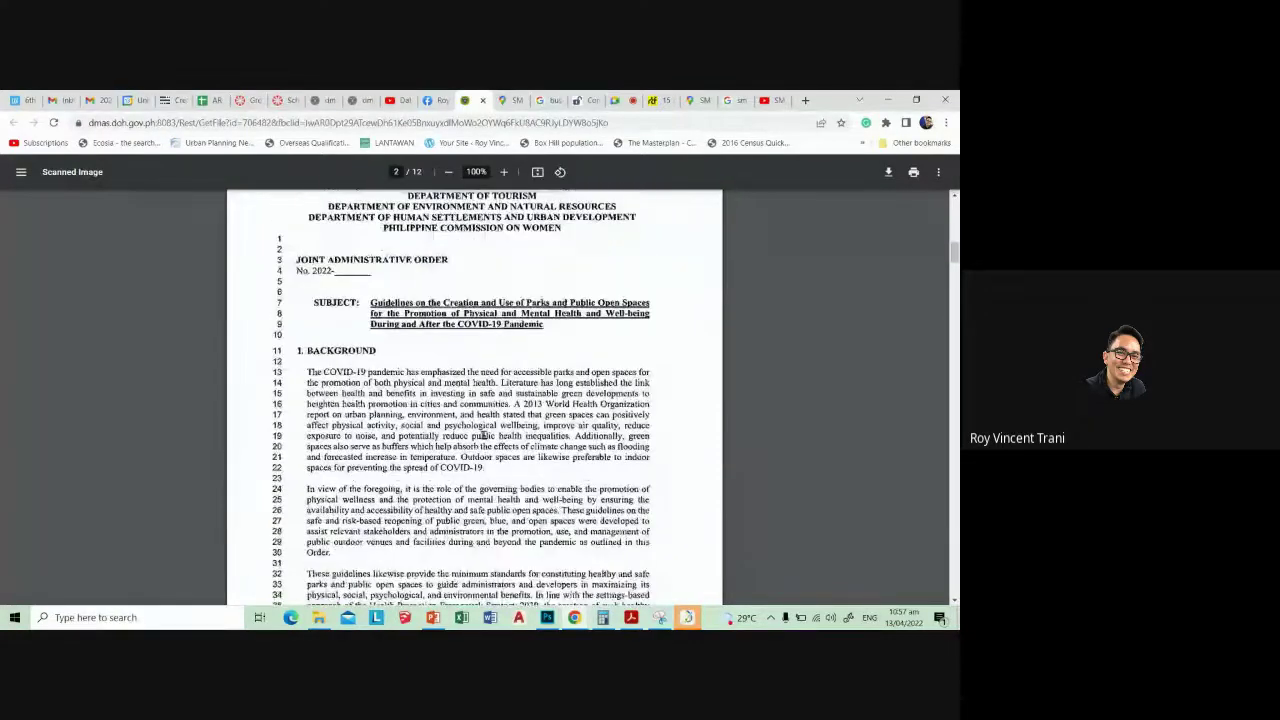
scroll(483, 432, "down", 3)
scroll(483, 432, "down", 3)
scroll(483, 432, "down", 2)
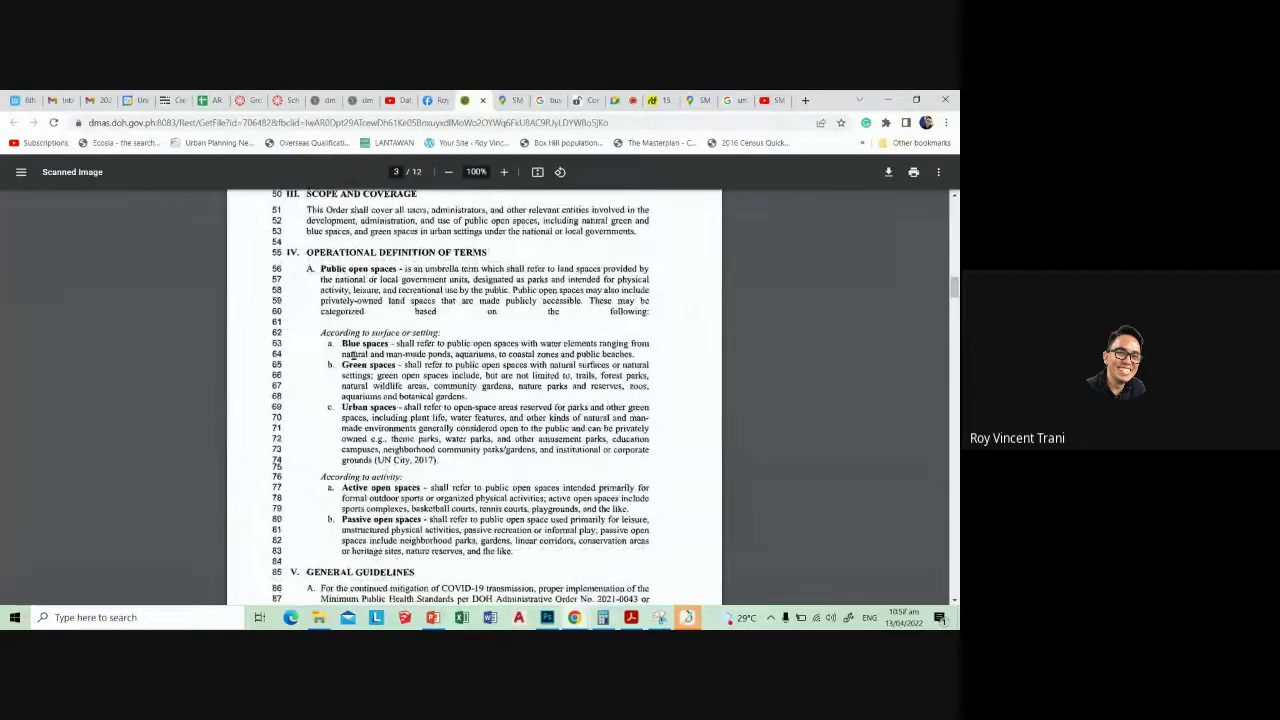
scroll(357, 366, "down", 1)
scroll(369, 425, "down", 1)
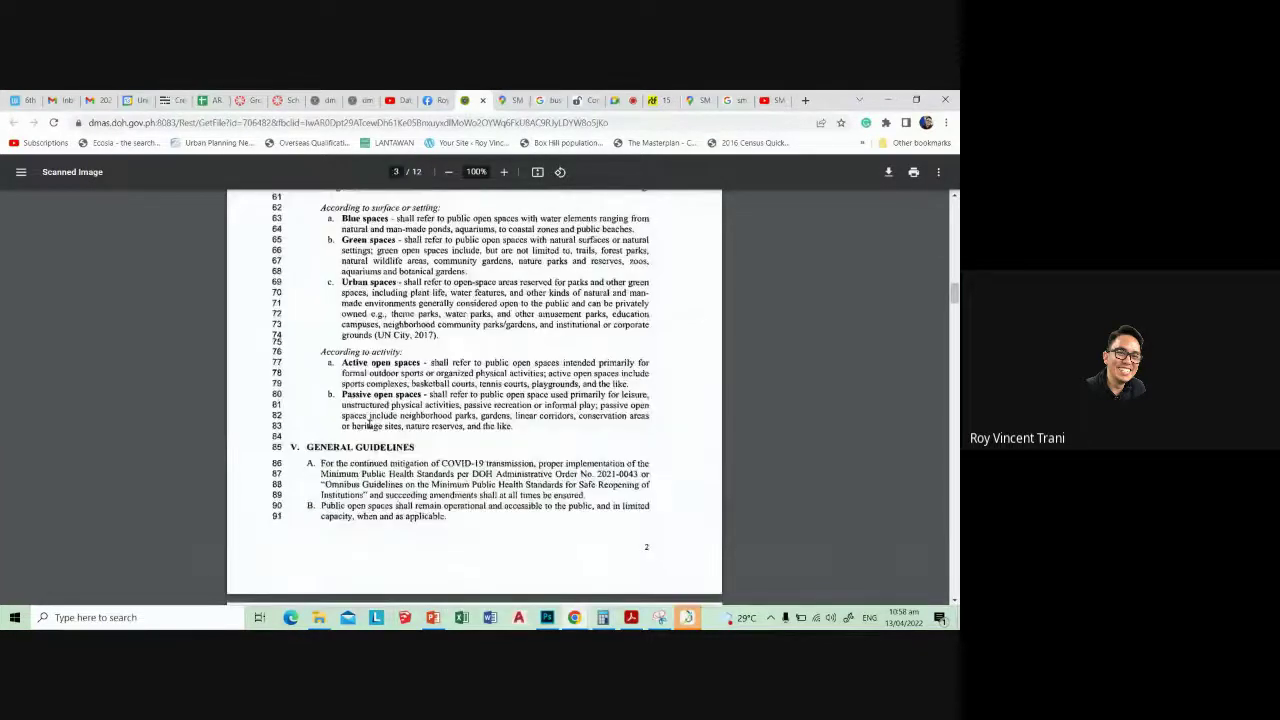
scroll(540, 420, "down", 2)
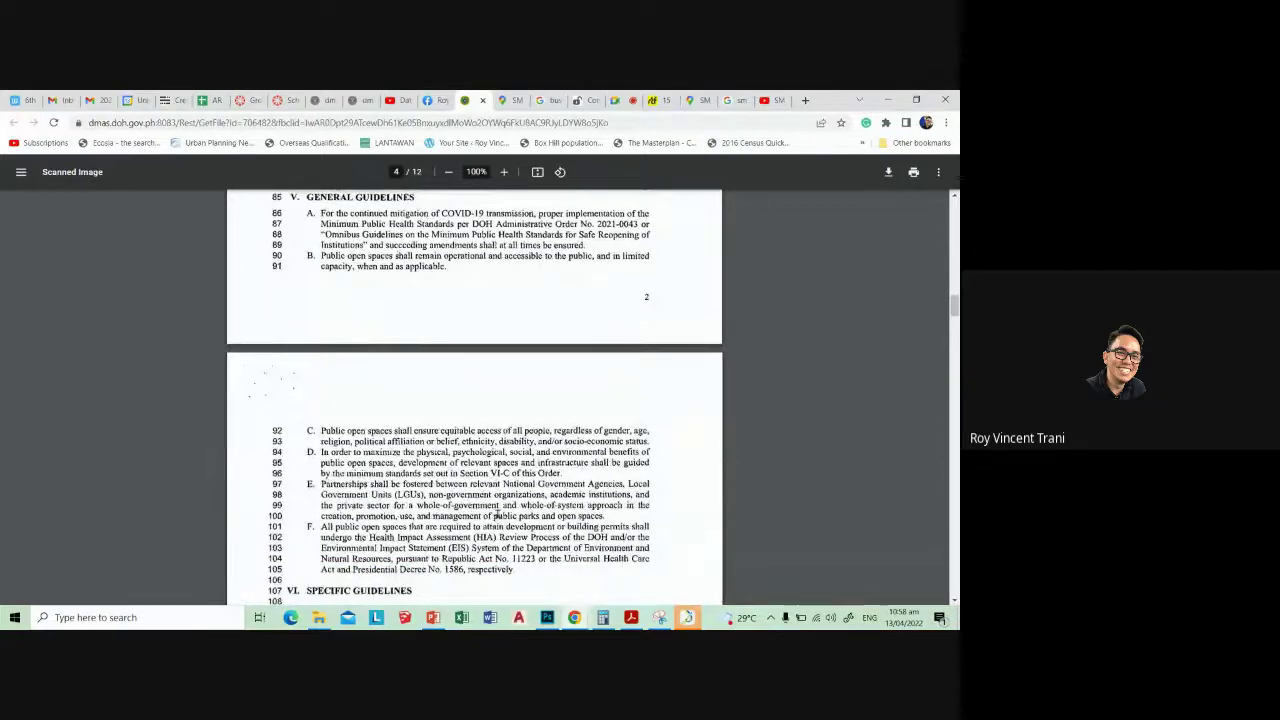
scroll(787, 462, "up", 1)
scroll(787, 462, "up", 1)
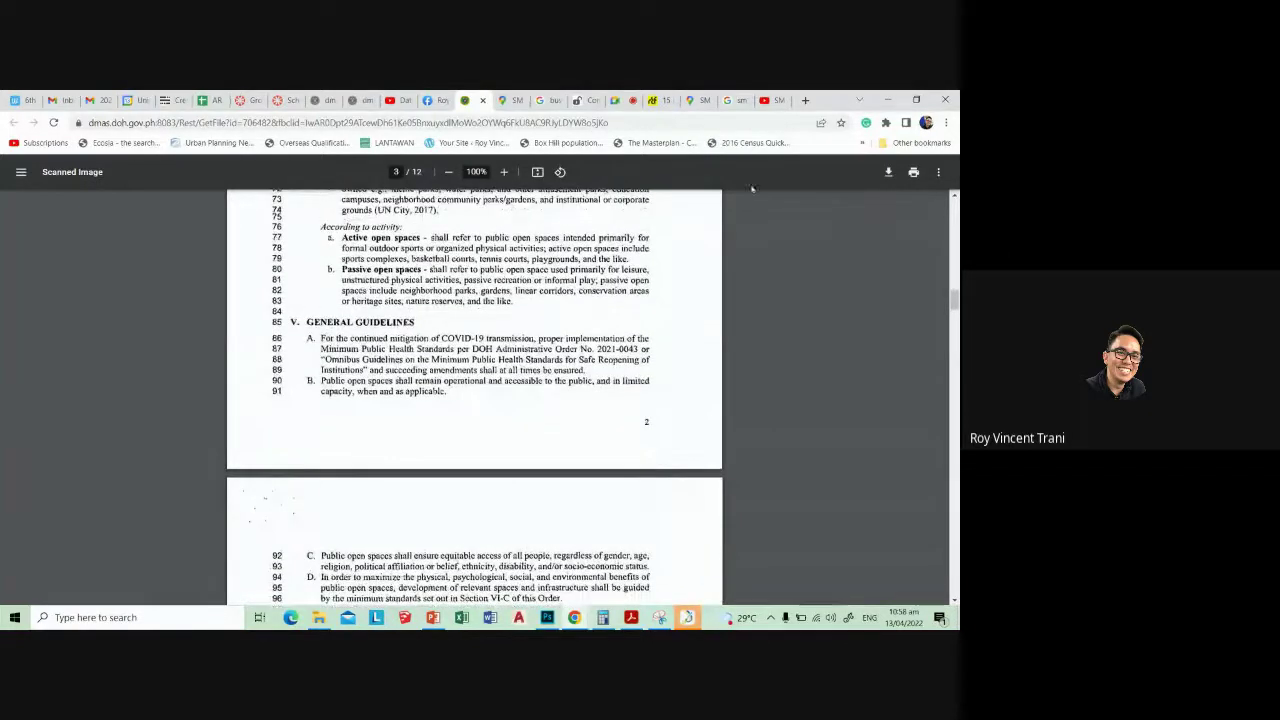
- Zoom the PDF to 150% and read through the open spaces guidelines
left_click(503, 171)
left_click(503, 171)
left_click(503, 171)
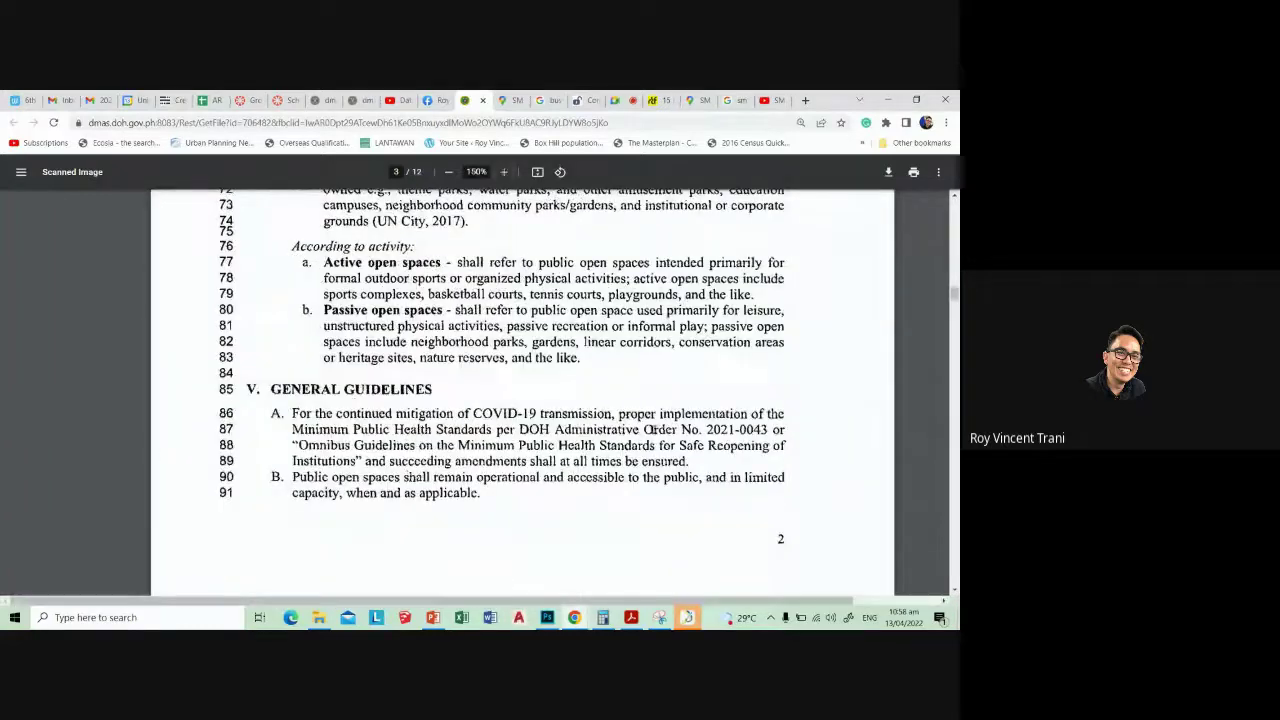
scroll(654, 430, "down", 1)
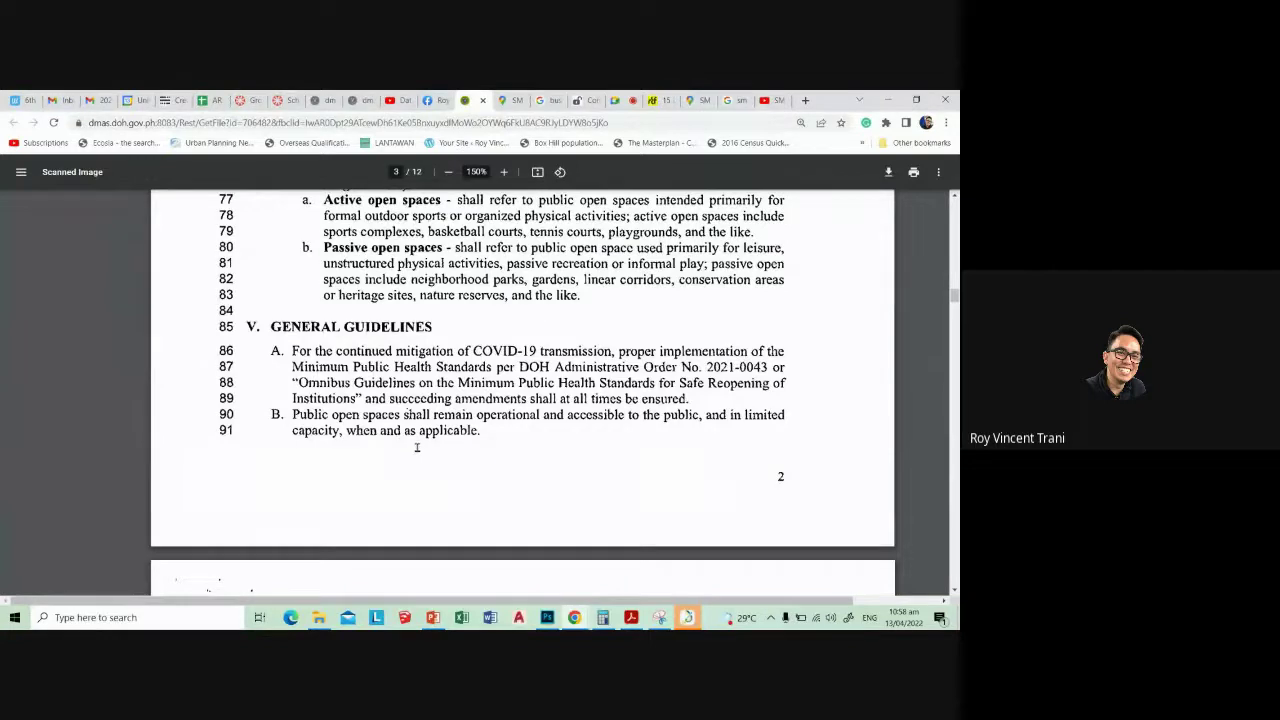
scroll(411, 441, "down", 1)
scroll(411, 441, "down", 3)
scroll(440, 410, "up", 2)
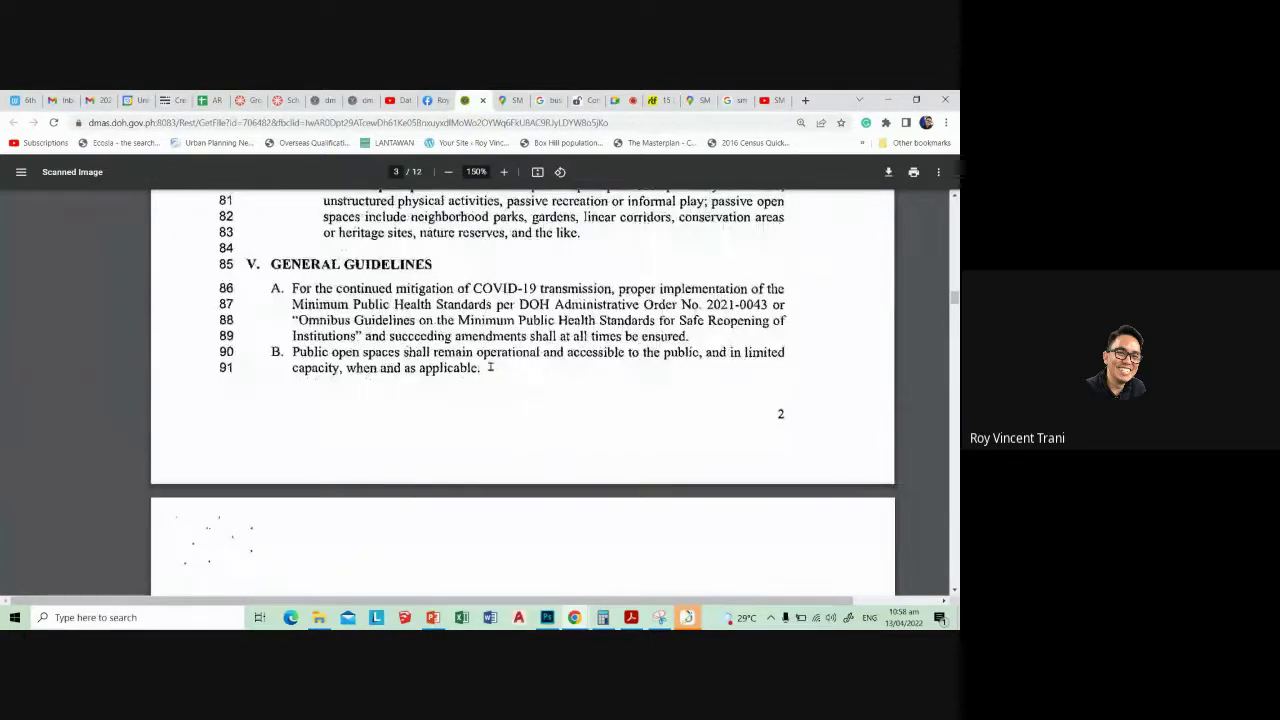
scroll(483, 363, "down", 5)
scroll(480, 364, "down", 3)
scroll(478, 364, "up", 3)
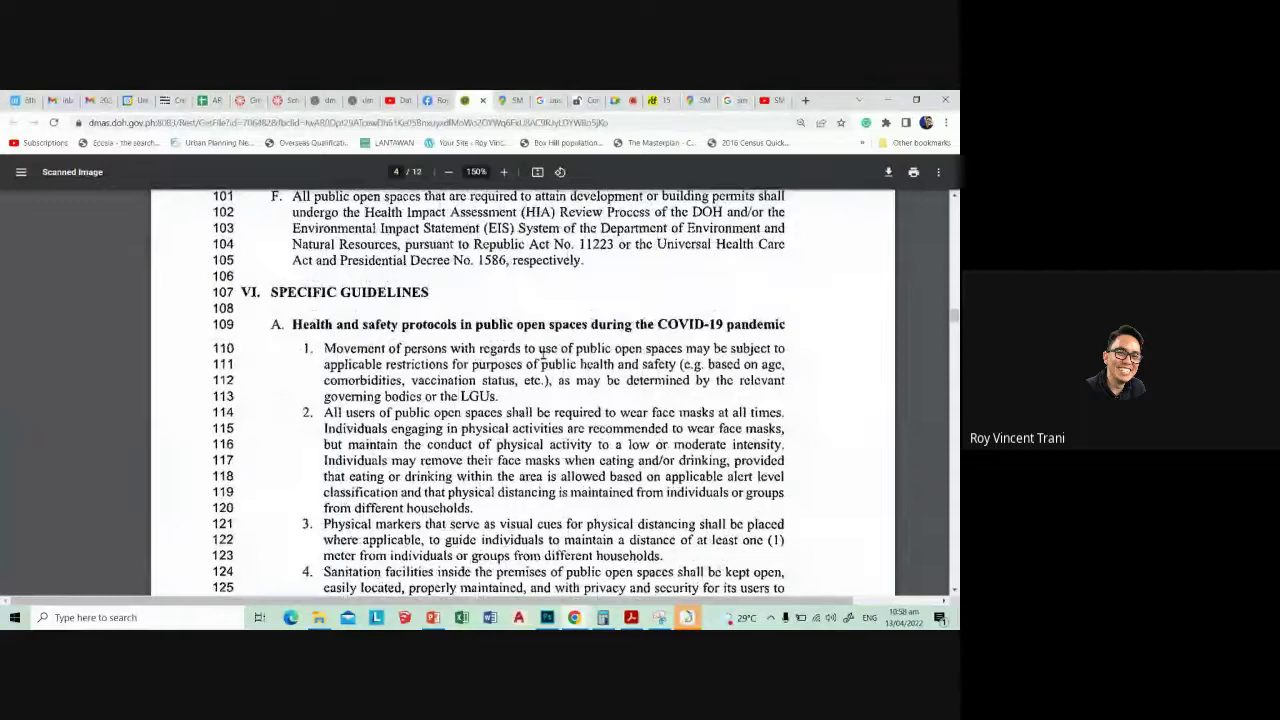
scroll(542, 362, "down", 5)
scroll(542, 362, "down", 2)
scroll(542, 362, "down", 1)
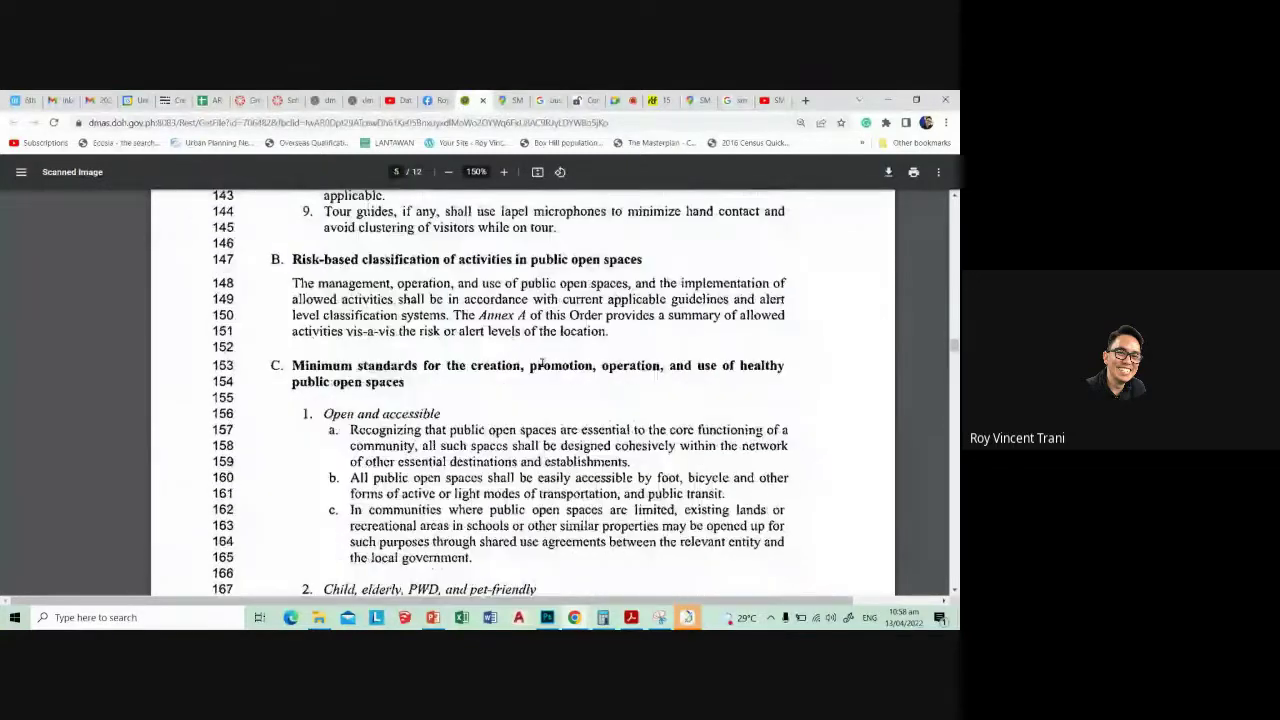
scroll(543, 362, "up", 1)
scroll(543, 362, "up", 4)
scroll(543, 362, "up", 3)
scroll(530, 380, "down", 3)
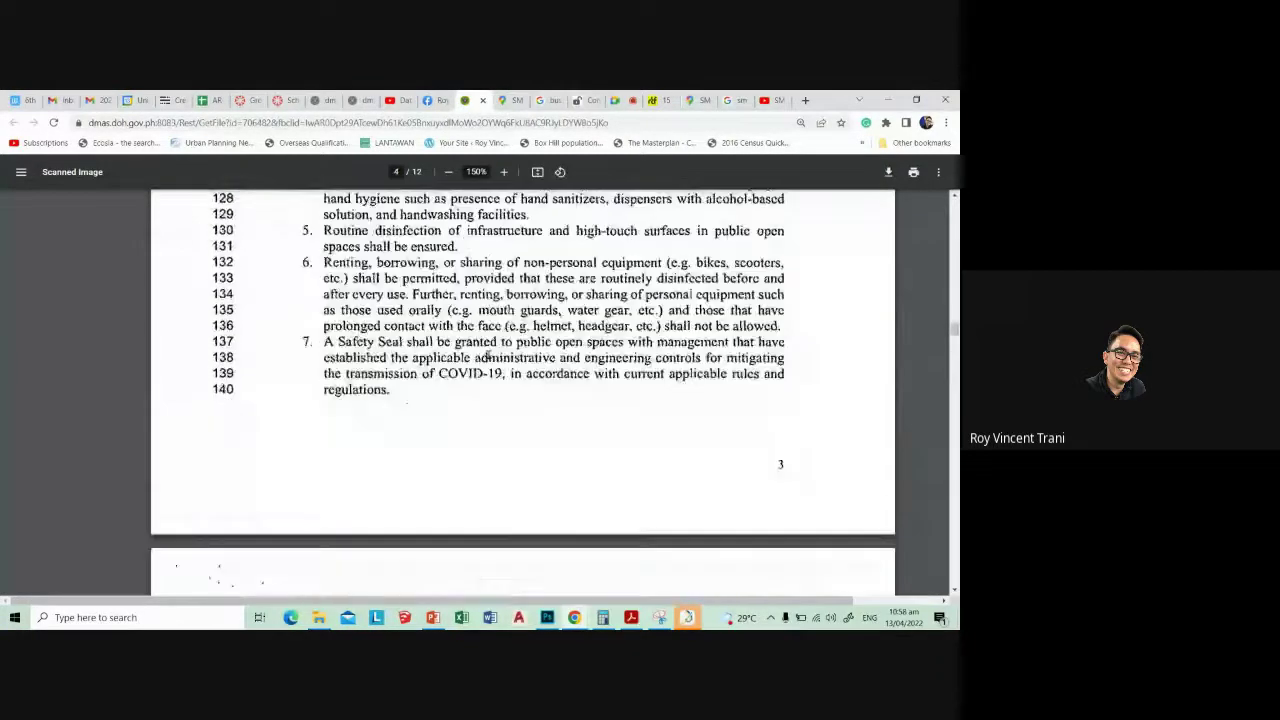
scroll(480, 418, "down", 3)
scroll(479, 418, "down", 2)
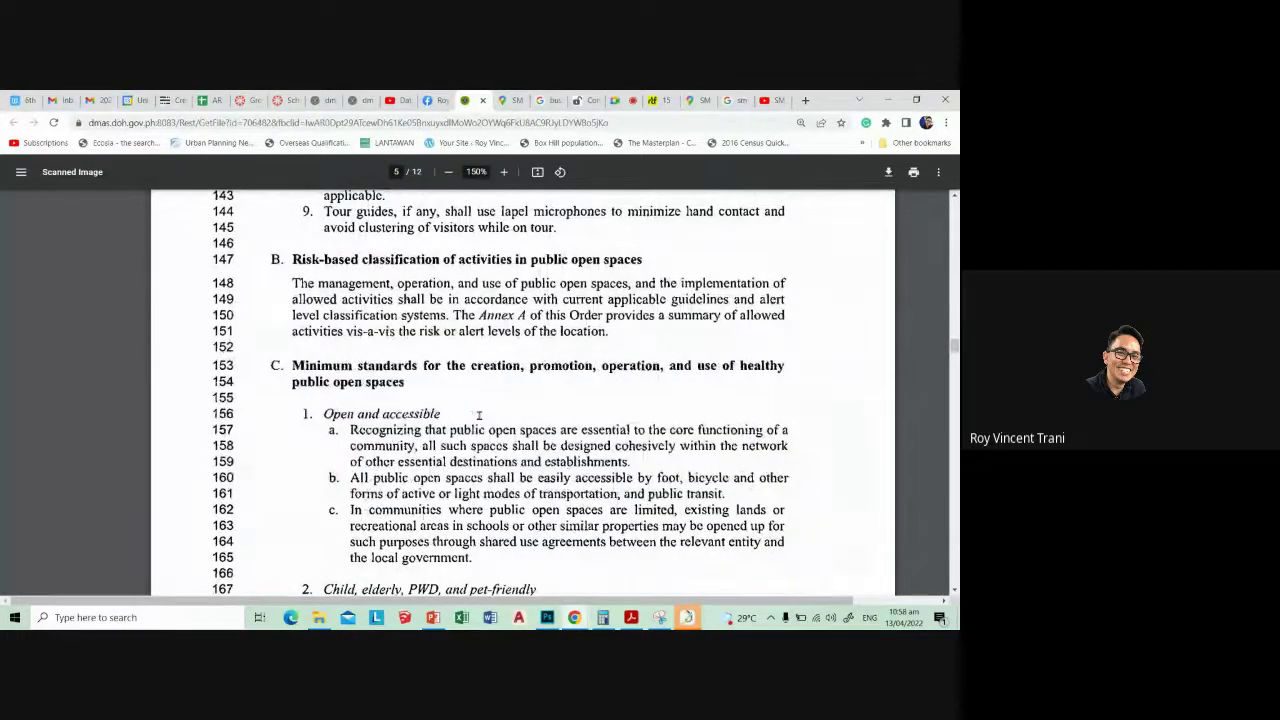
scroll(479, 415, "down", 1)
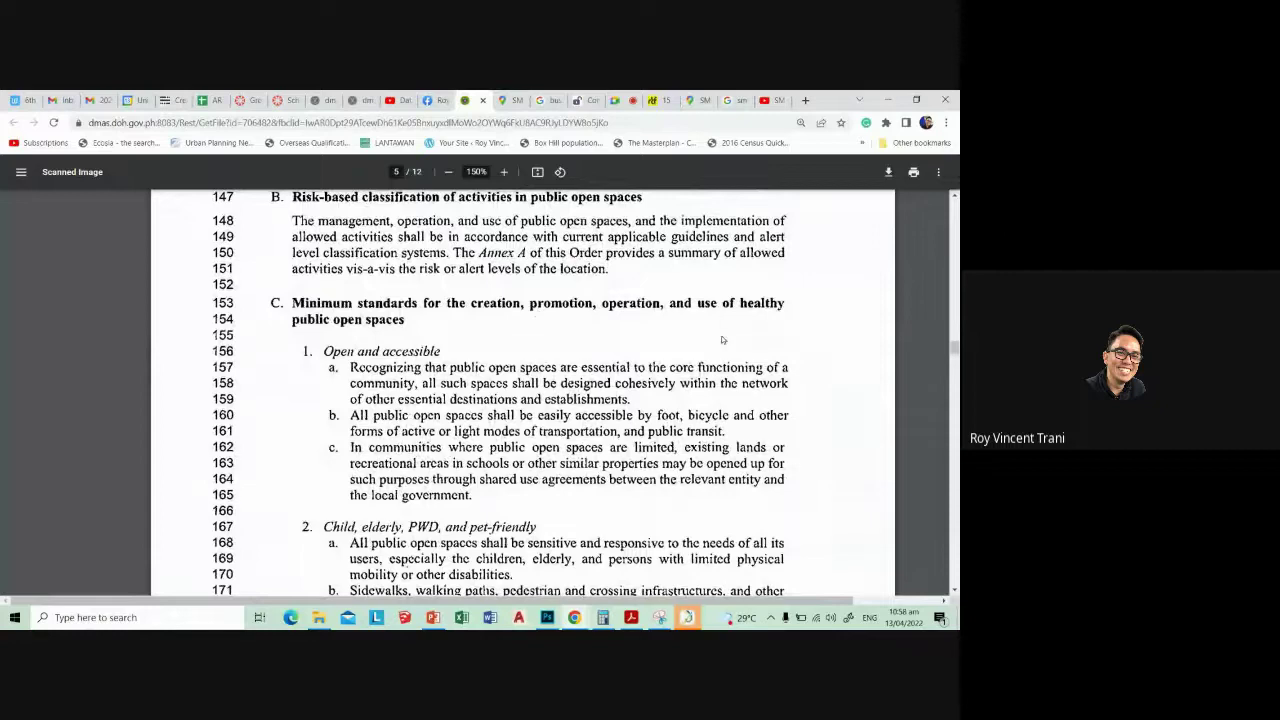
scroll(572, 420, "down", 1)
scroll(572, 420, "down", 1)
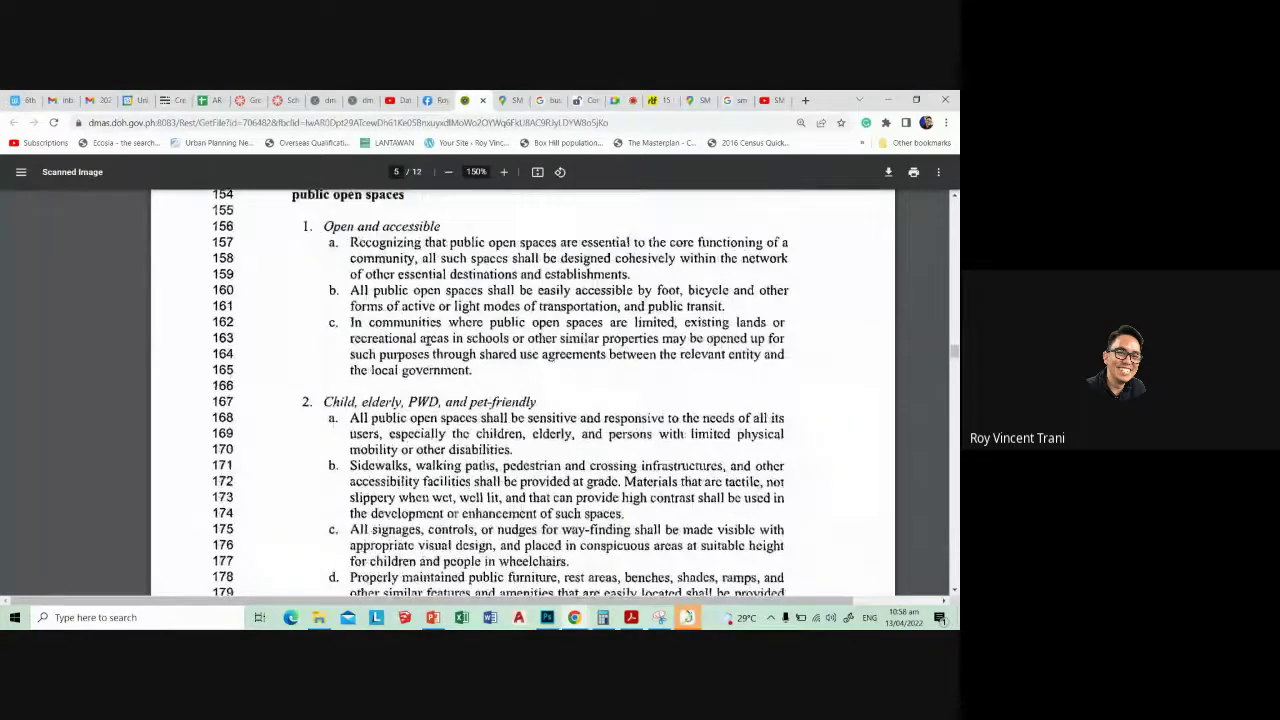
scroll(577, 399, "up", 2)
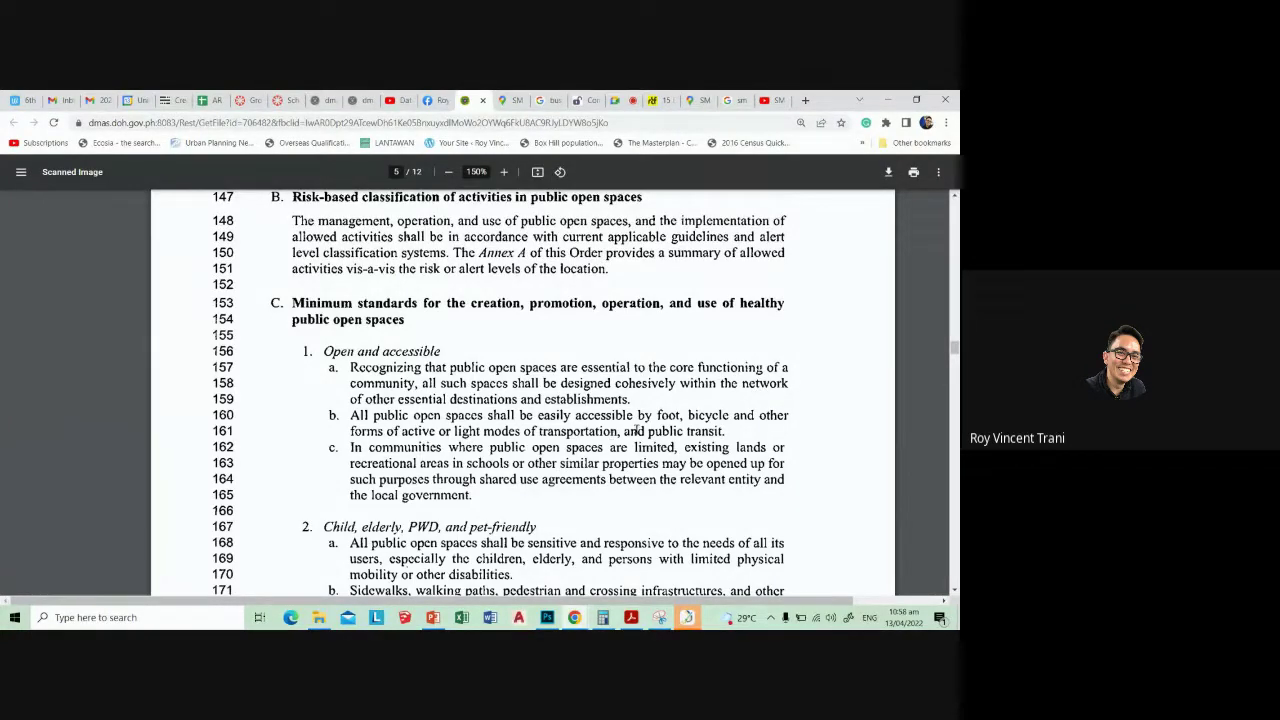
- Highlight 'foot' on line 160, read on to page 7, and minimize Chrome
left_click_drag(656, 416, 695, 416)
scroll(484, 496, "down", 1)
scroll(484, 496, "down", 3)
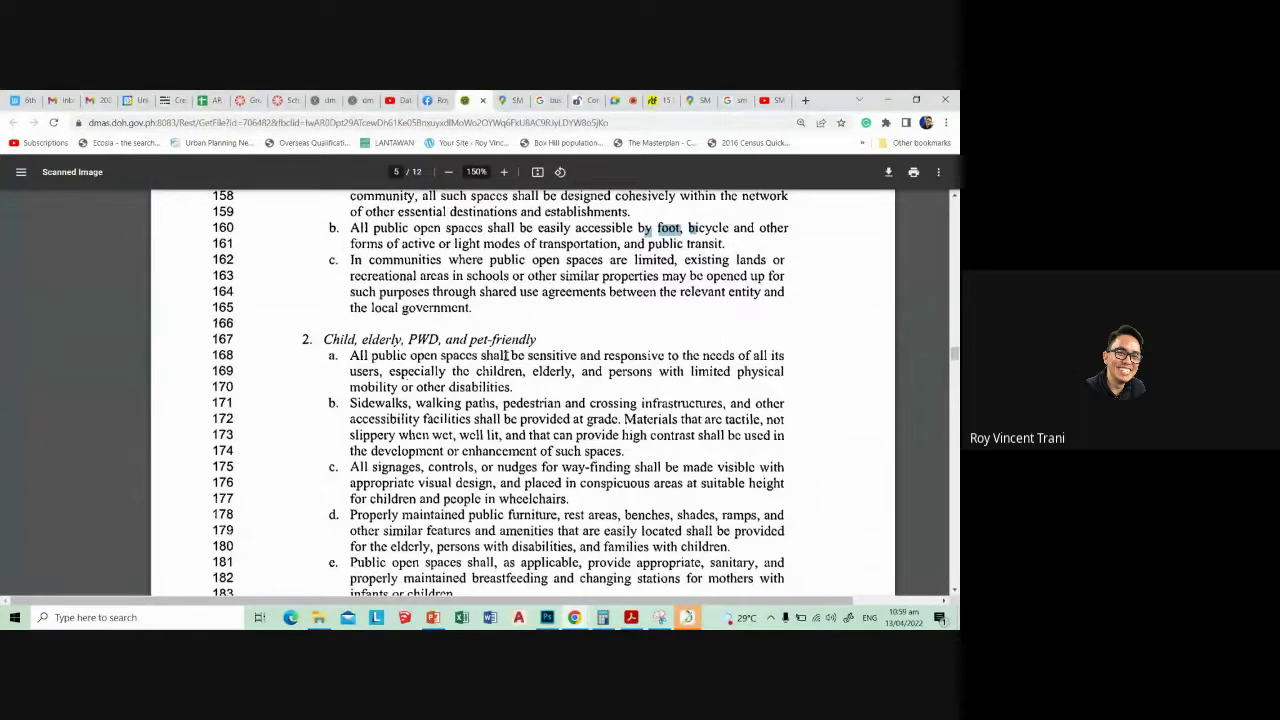
scroll(506, 355, "down", 5)
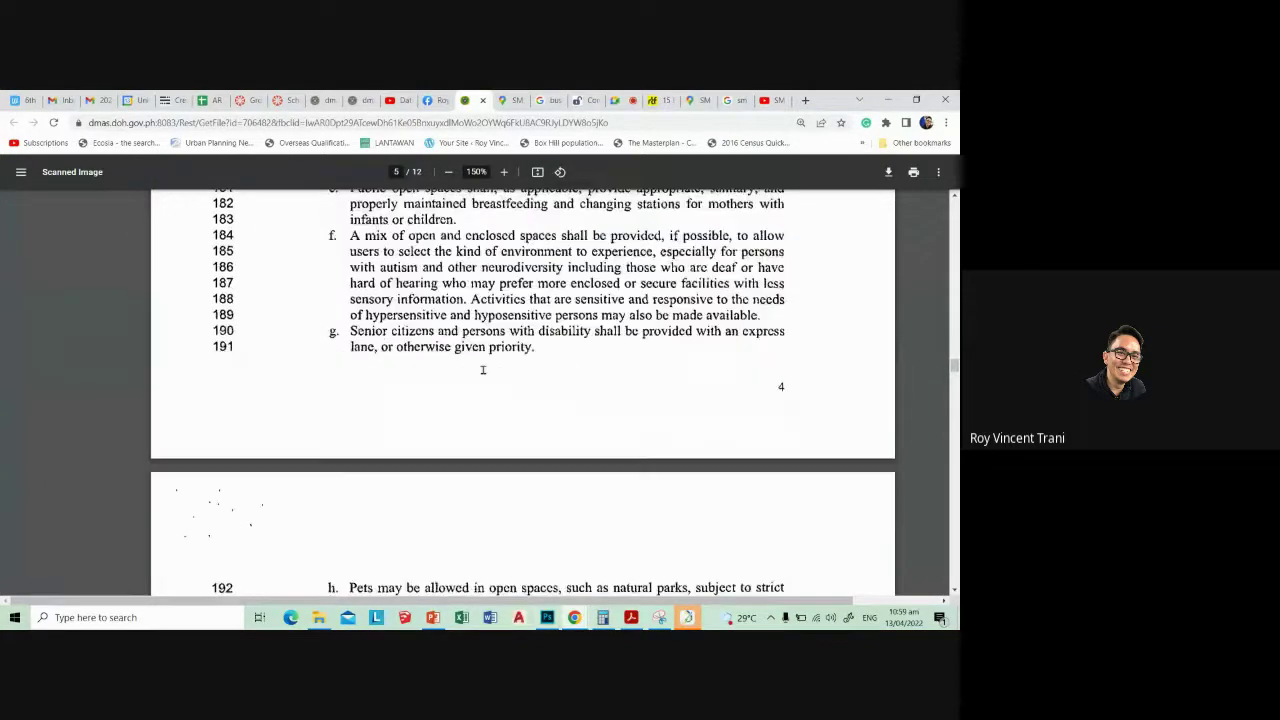
scroll(500, 360, "down", 5)
scroll(485, 370, "down", 3)
scroll(485, 370, "down", 2)
scroll(485, 370, "down", 4)
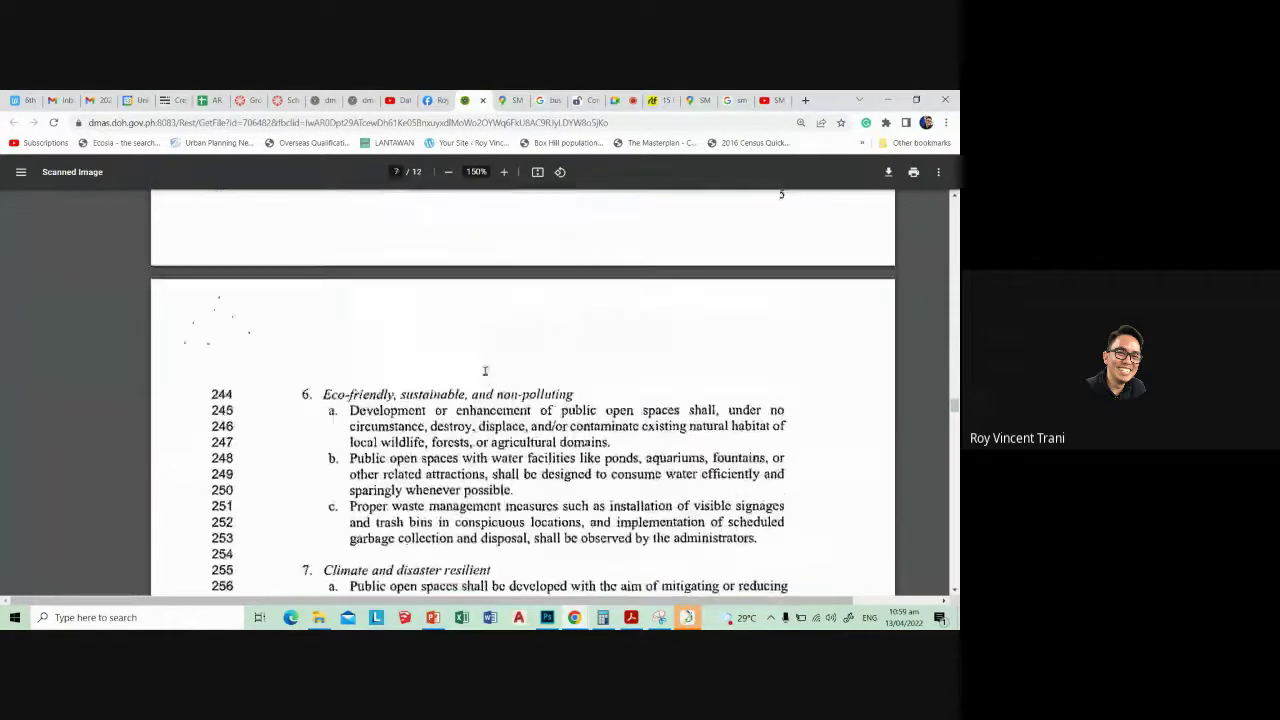
scroll(485, 370, "down", 3)
scroll(486, 372, "down", 2)
scroll(486, 371, "down", 3)
scroll(490, 378, "up", 2)
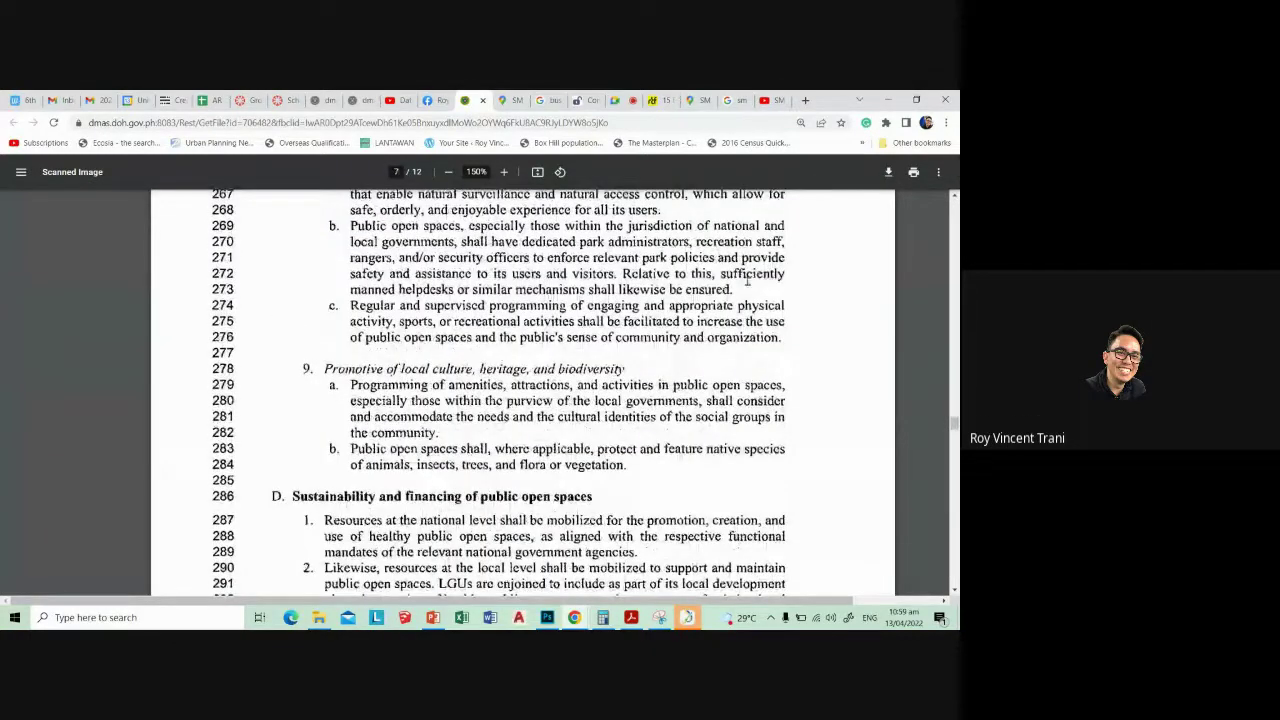
left_click(892, 102)
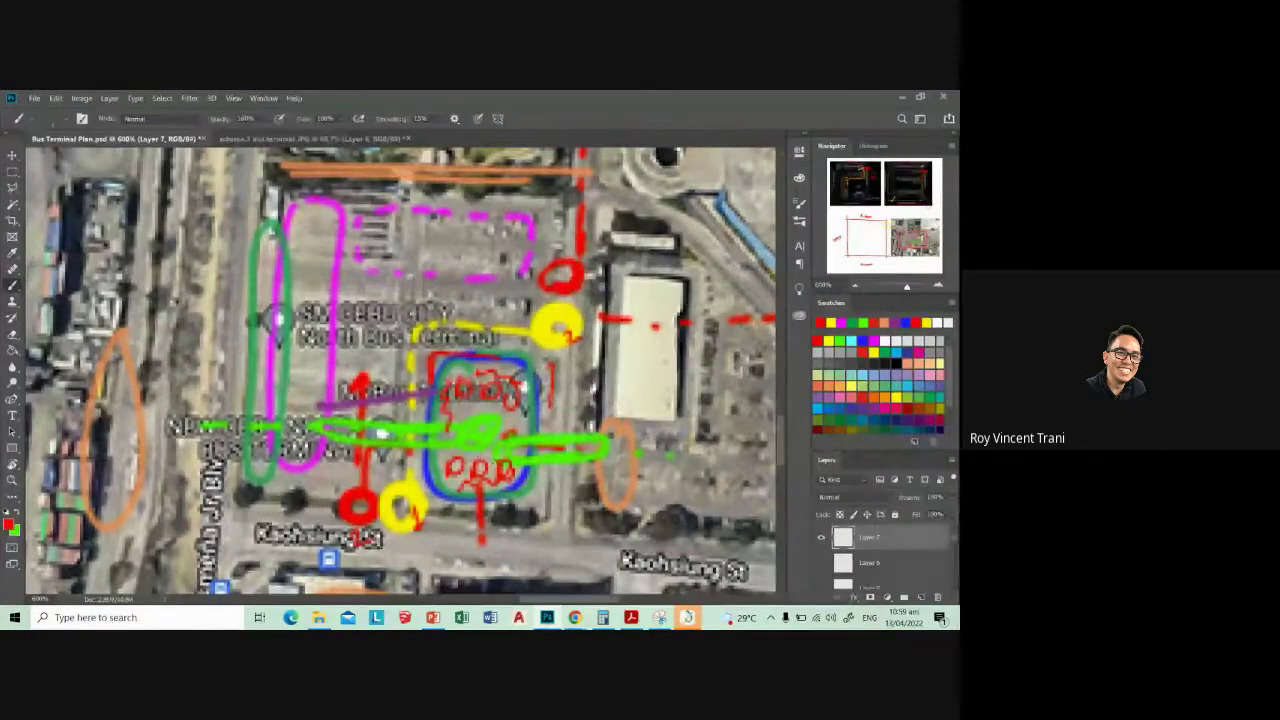
- Draw red arrows rightward into the site and diagonally toward the building, plus a short stroke
left_click_drag(148, 397, 240, 364)
left_click_drag(562, 400, 683, 290)
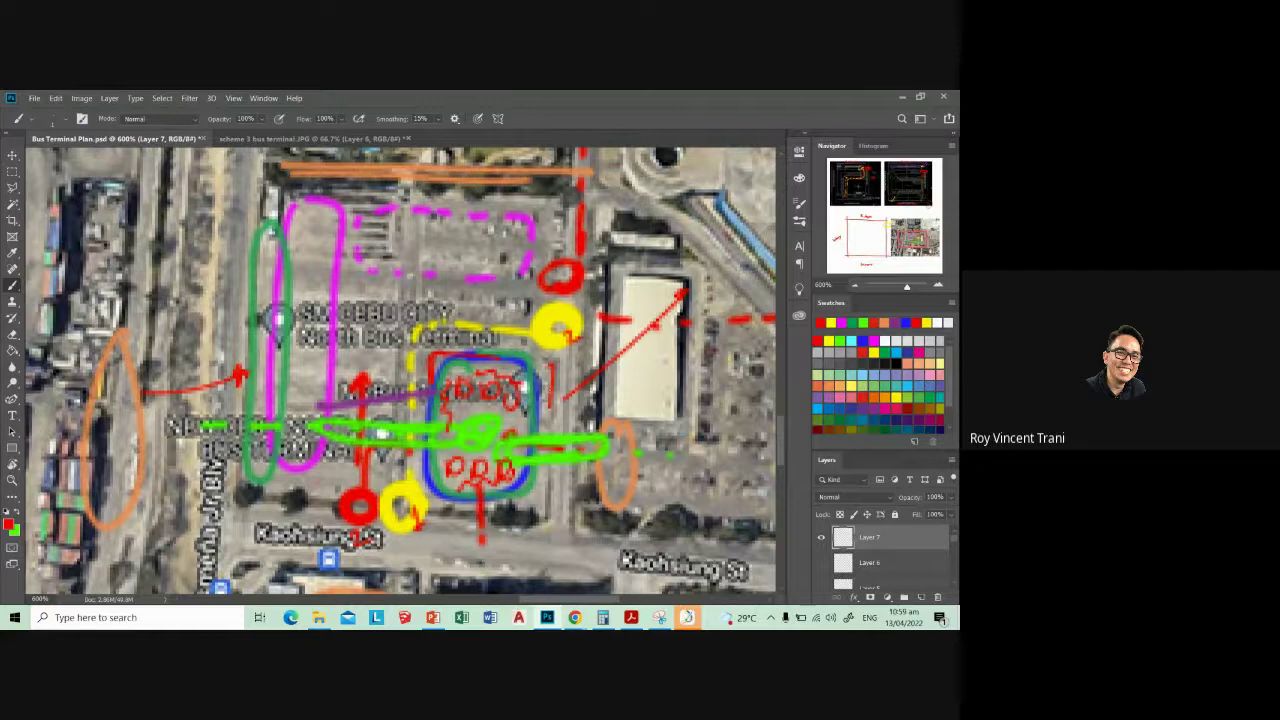
left_click_drag(562, 390, 574, 408)
- Review the AR 3100 Bus Terminal brief's opening pages at fit-page view, then return to Photoshop
left_click(660, 614)
scroll(148, 315, "down", 1)
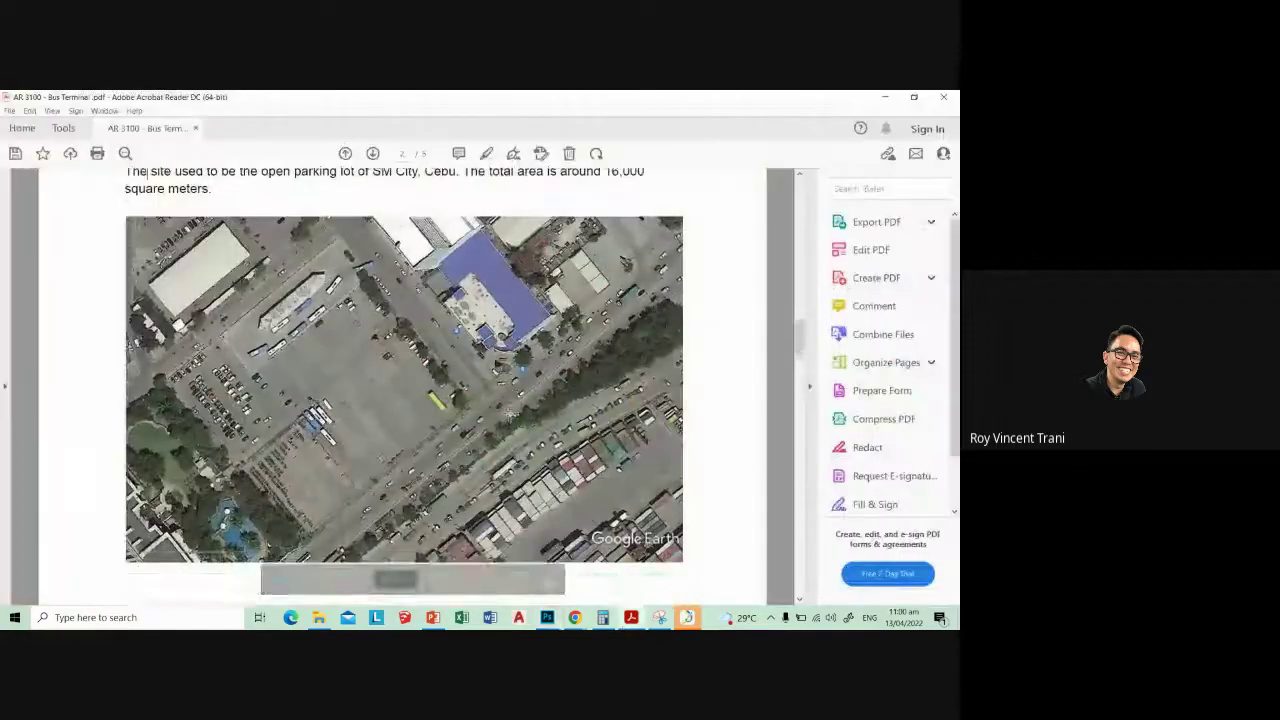
scroll(148, 315, "up", 2)
scroll(148, 315, "up", 2)
key("ctrl+0")
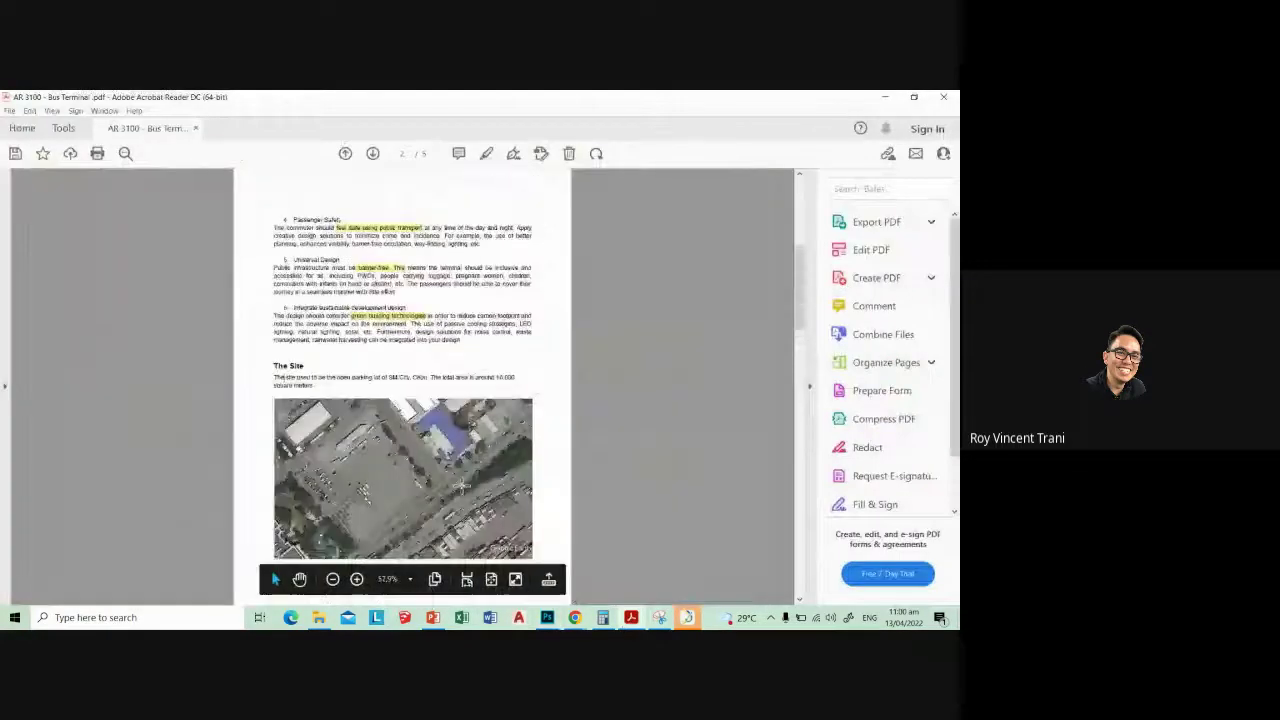
scroll(418, 415, "up", 3)
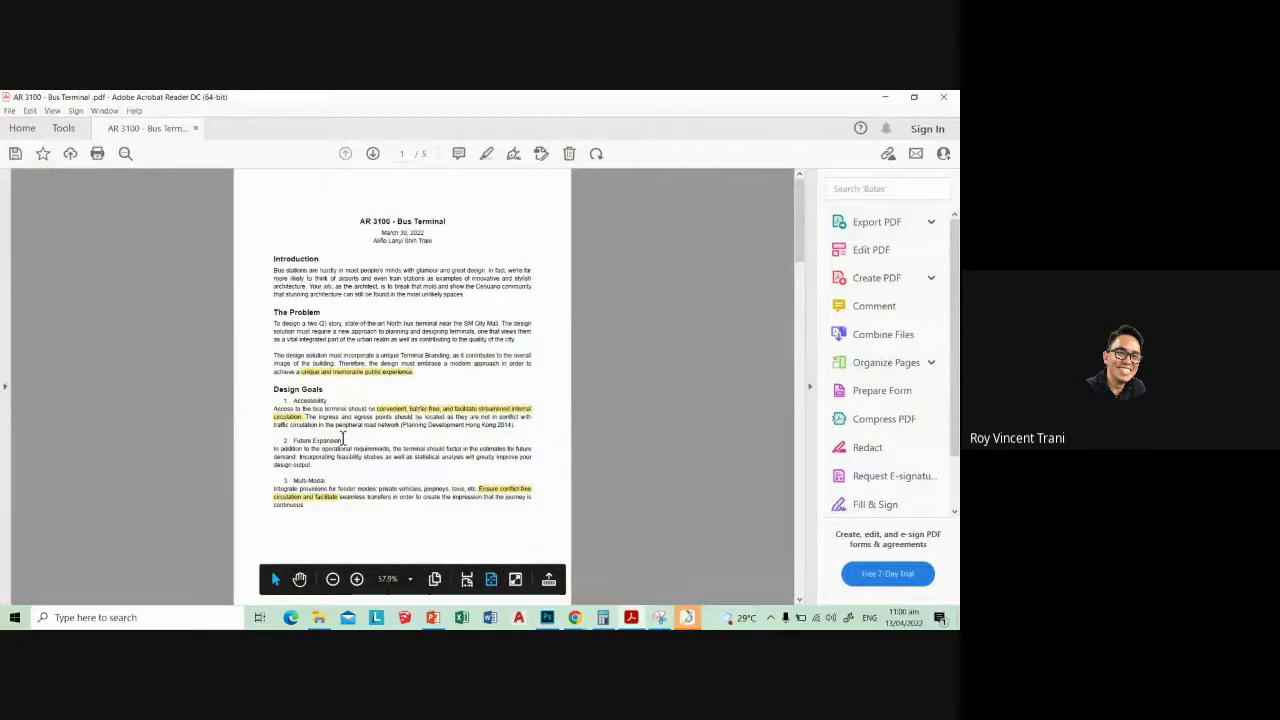
scroll(420, 420, "down", 3)
left_click(885, 97)
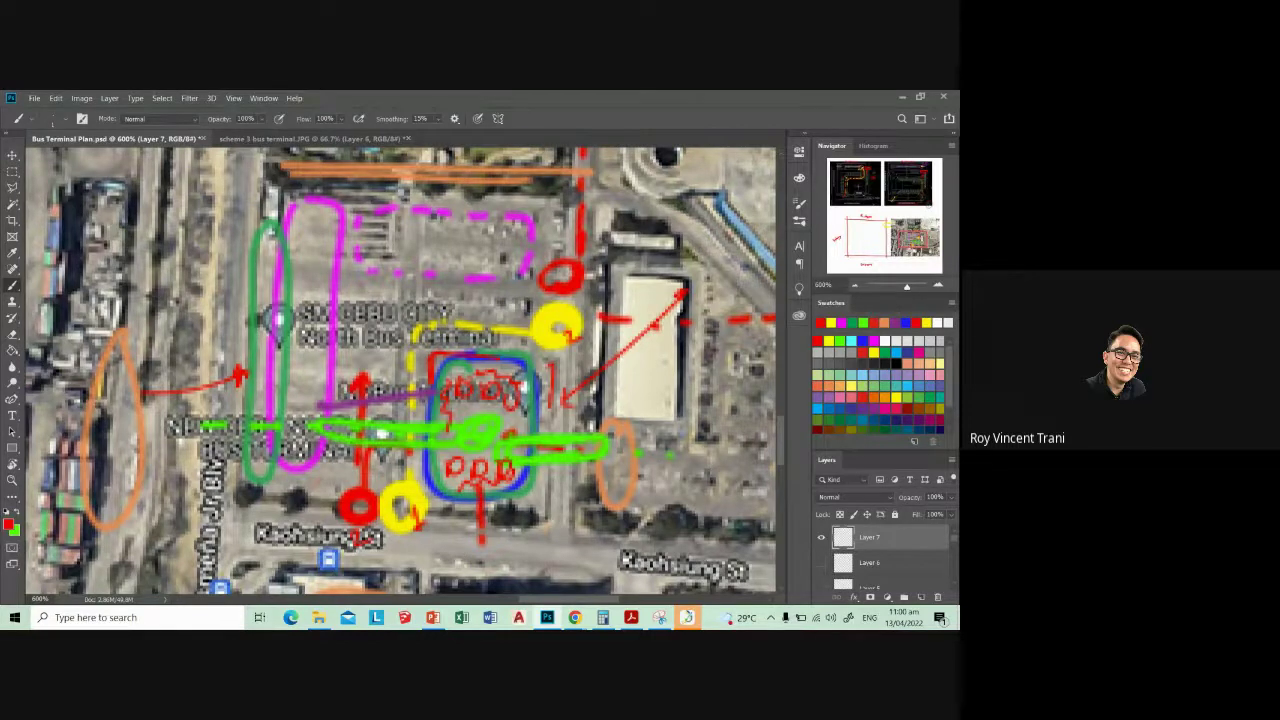
left_click(687, 617)
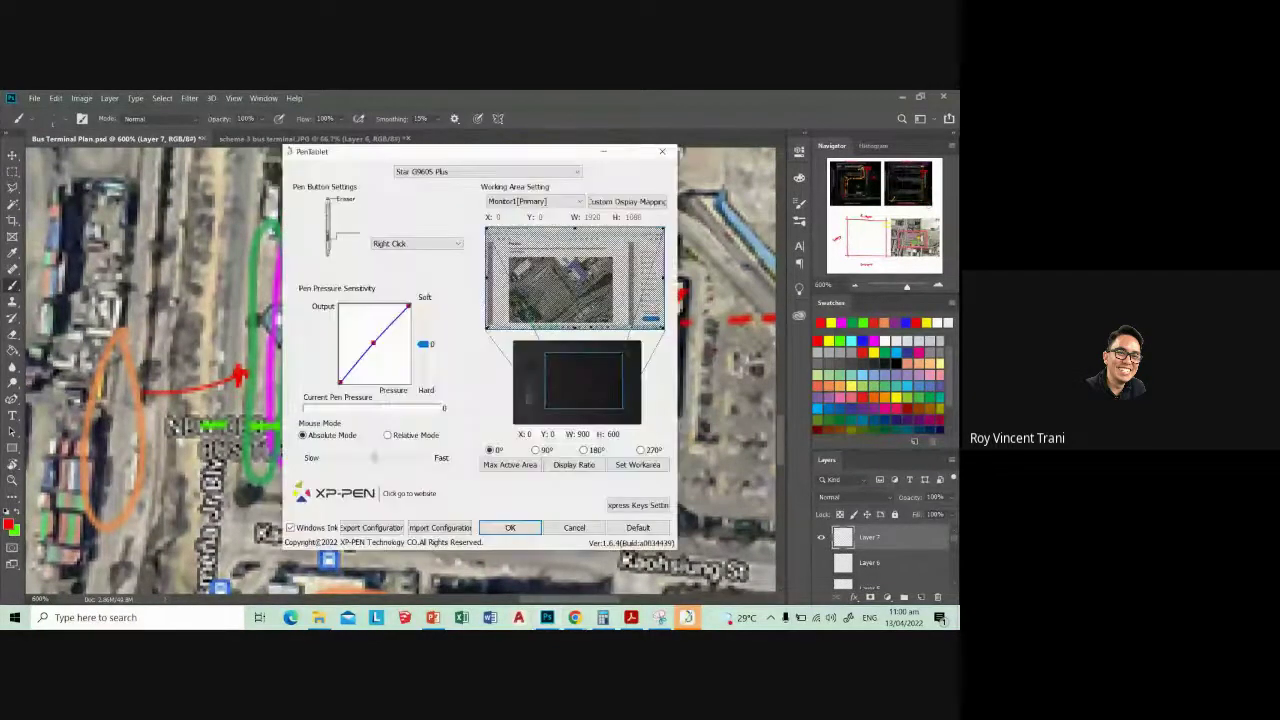
left_click(562, 529)
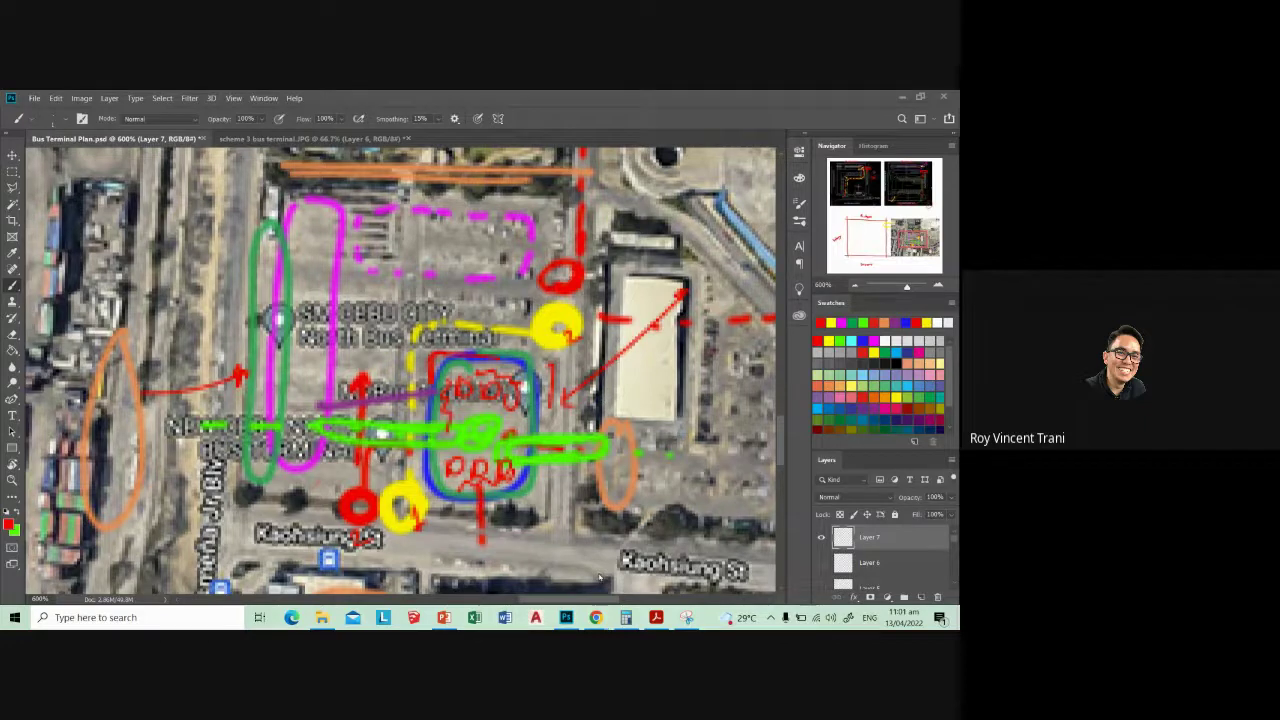
- Bring up Google Maps and center the satellite view on SM City Cebu Car Parking
left_click(559, 534)
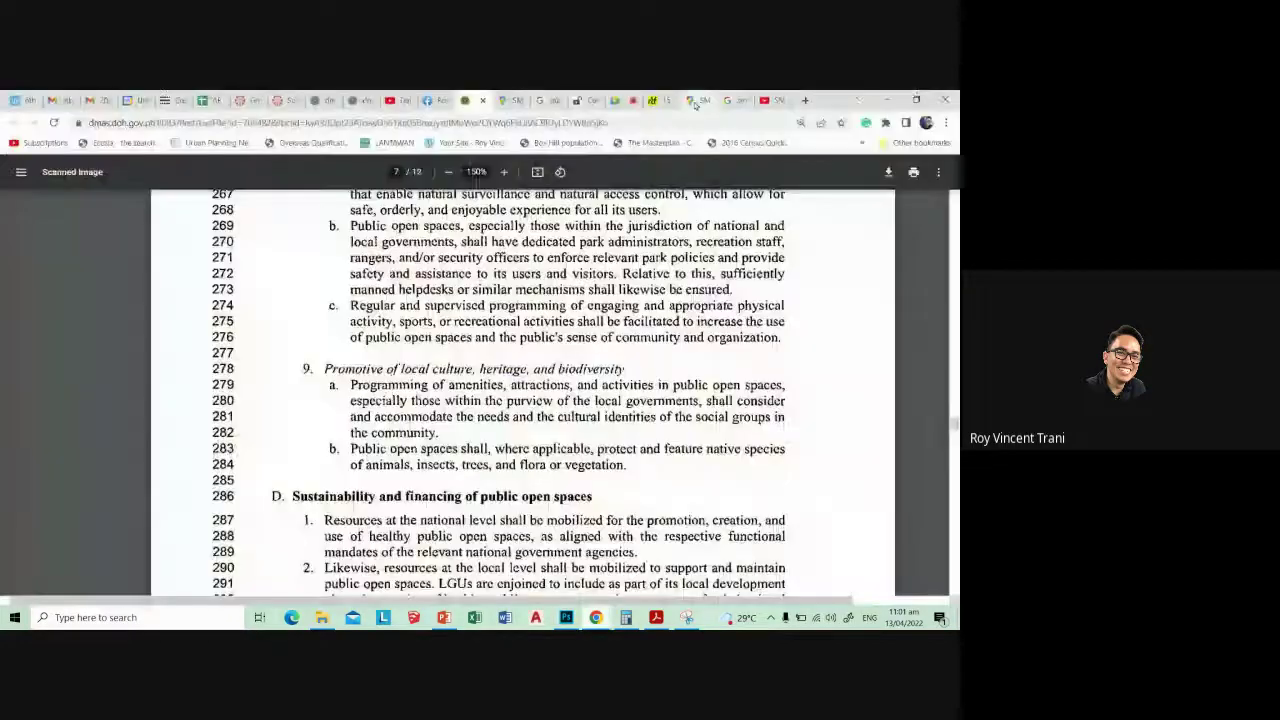
left_click(690, 100)
scroll(786, 370, "down", 2)
scroll(786, 370, "down", 1)
left_click_drag(786, 370, 607, 343)
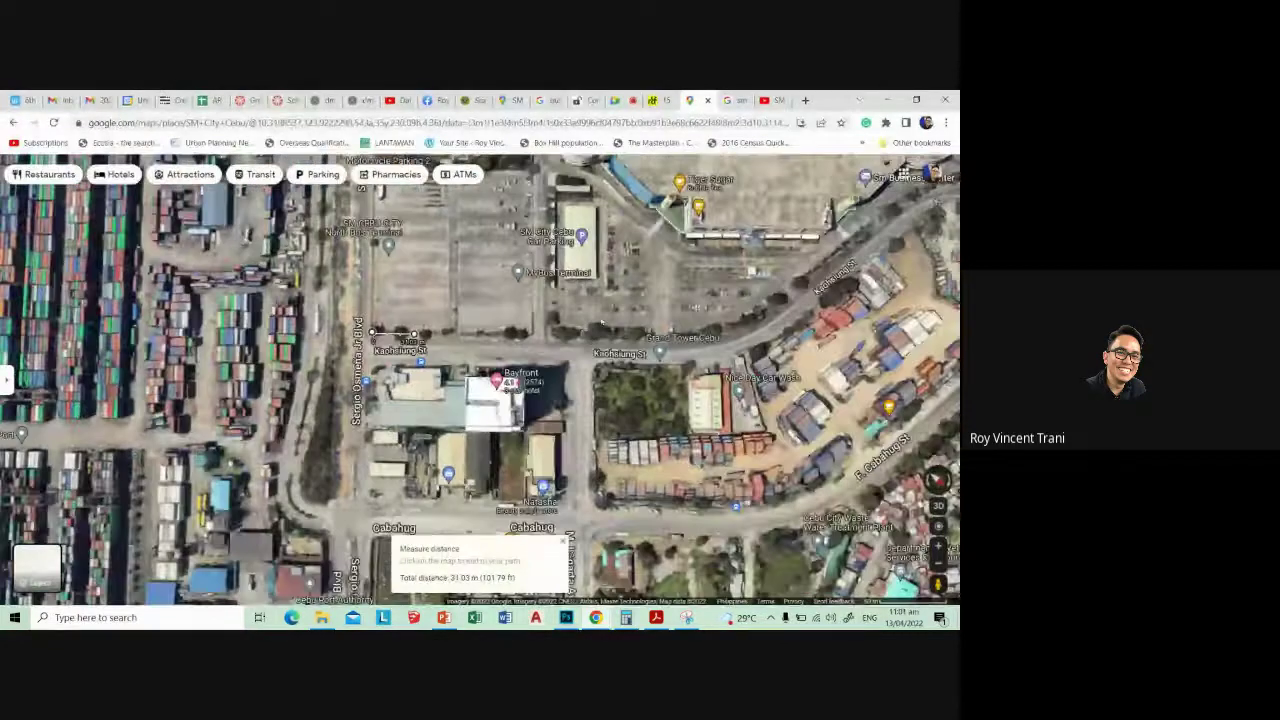
scroll(565, 230, "up", 2)
scroll(565, 230, "up", 2)
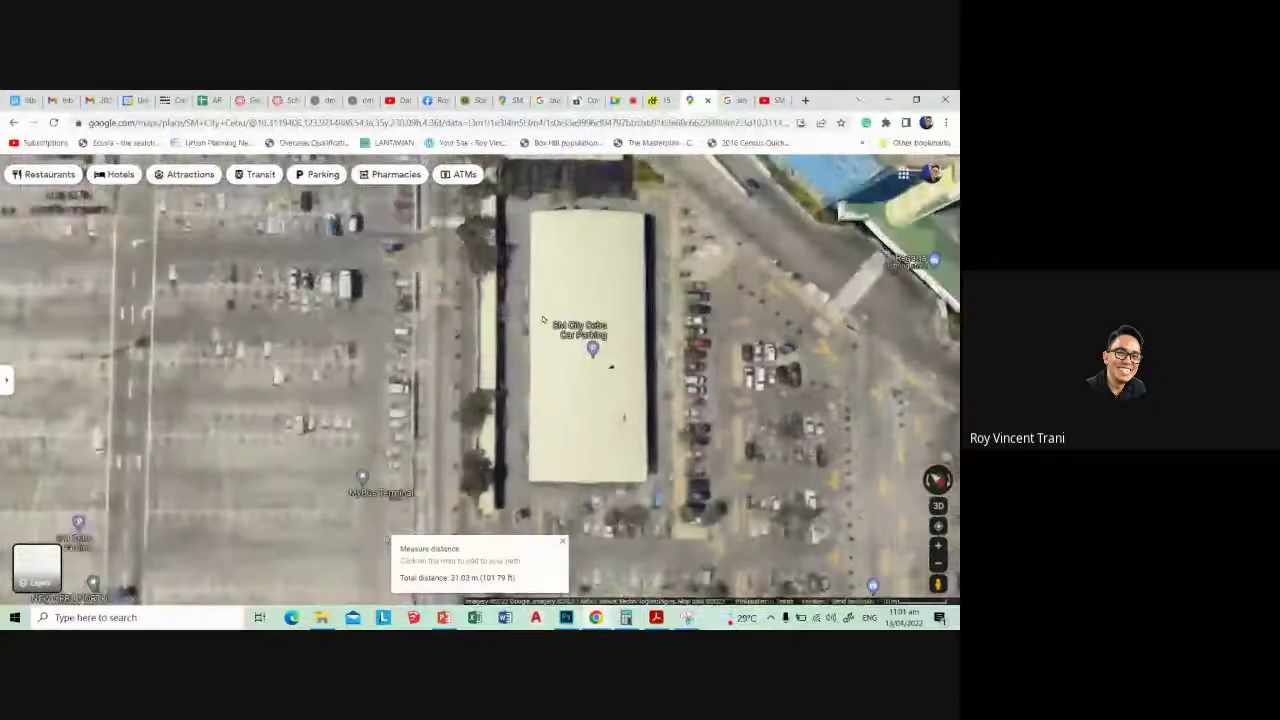
left_click_drag(565, 230, 592, 272)
scroll(592, 272, "down", 1)
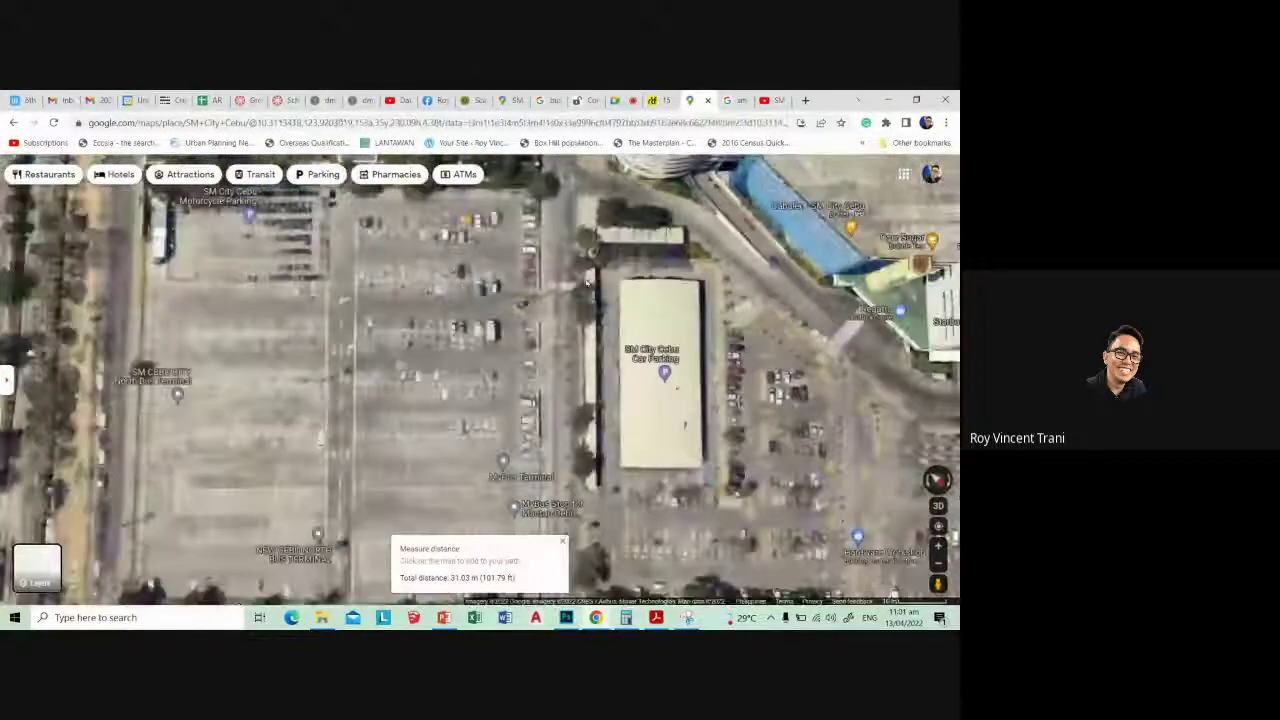
- Clear the old measurement and measure a new distance along the road beside the car park
right_click(567, 213)
left_click(597, 403)
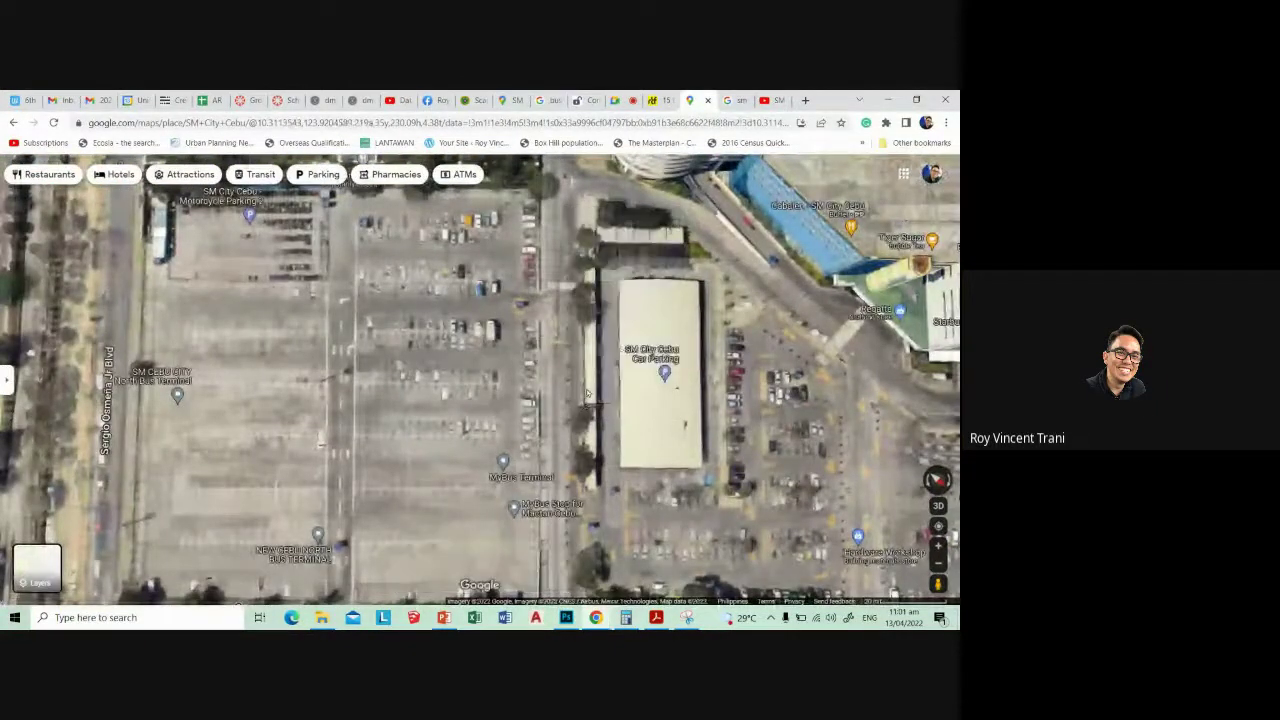
left_click(569, 441)
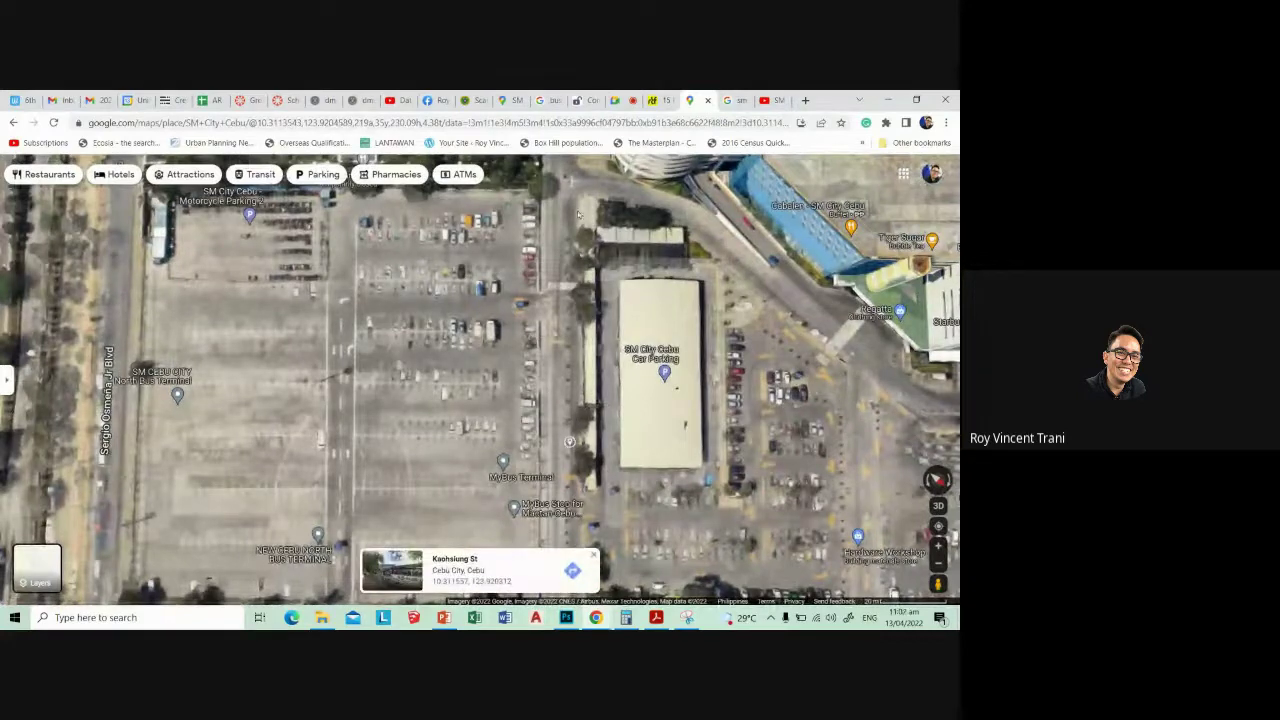
right_click(578, 214)
left_click(595, 380)
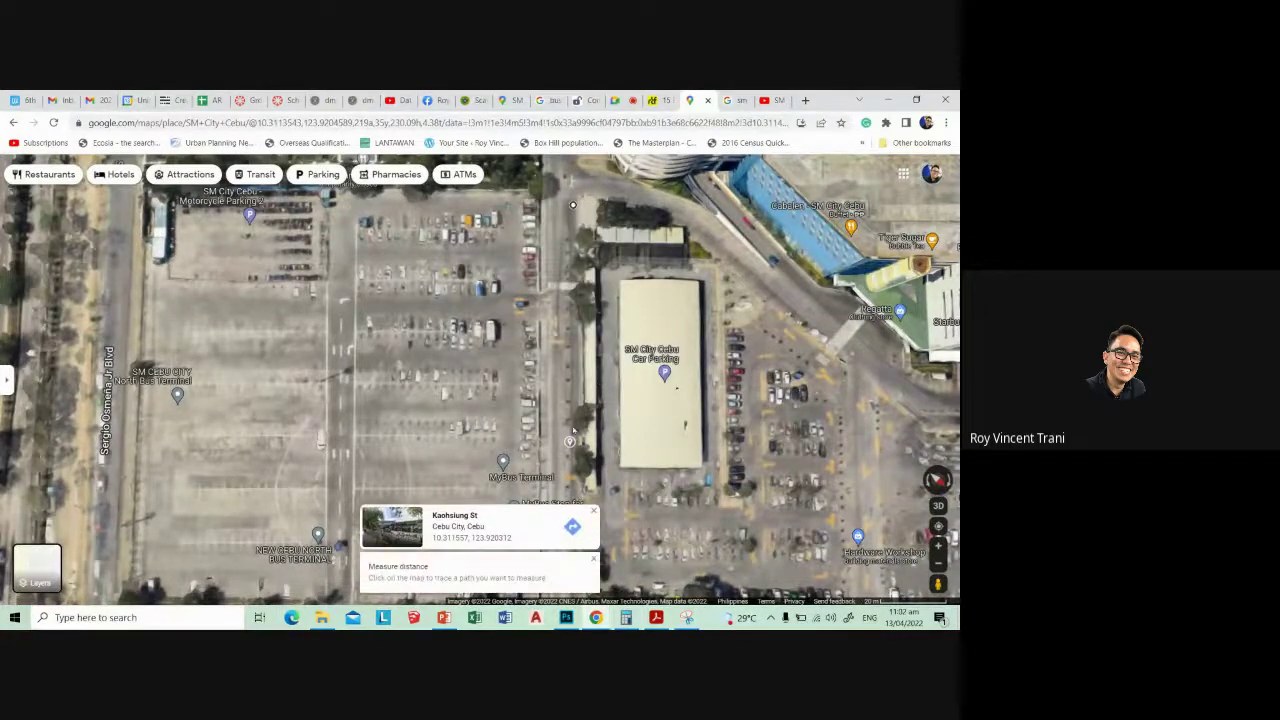
left_click(570, 438)
- Adjust the measurement endpoints along the road until the total reads 76.28 m
scroll(574, 352, "down", 2)
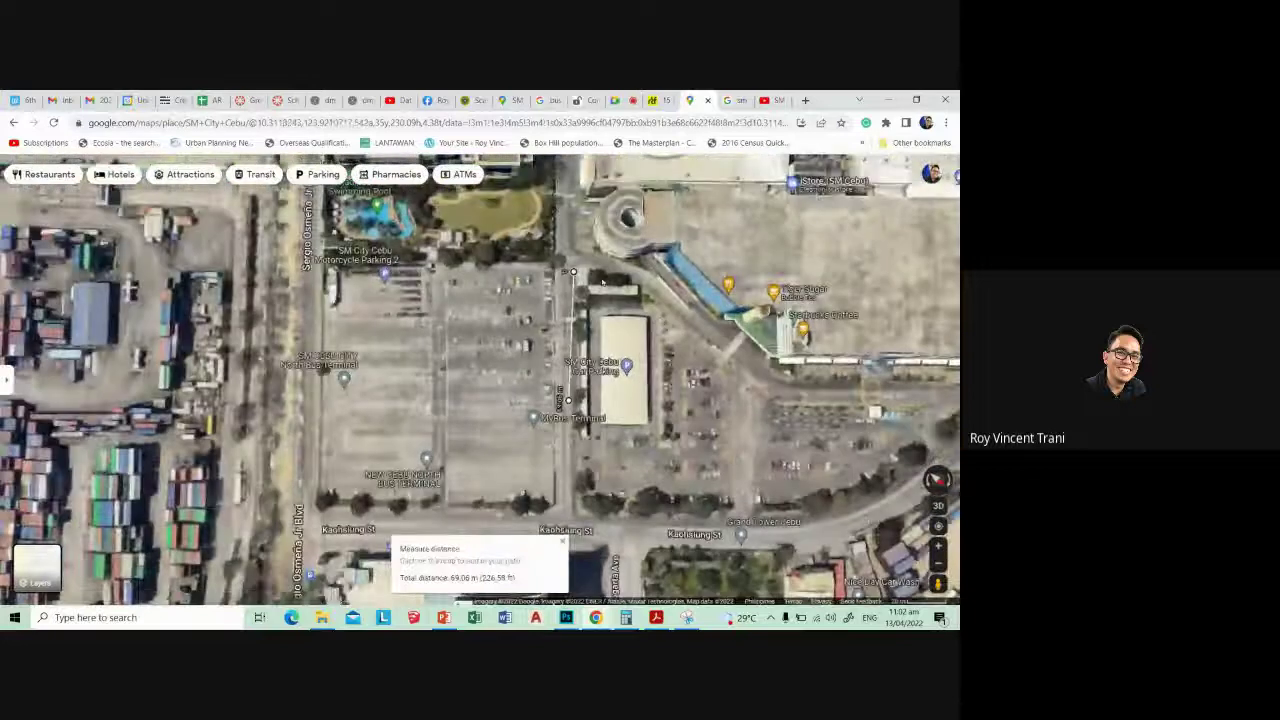
left_click_drag(573, 271, 567, 271)
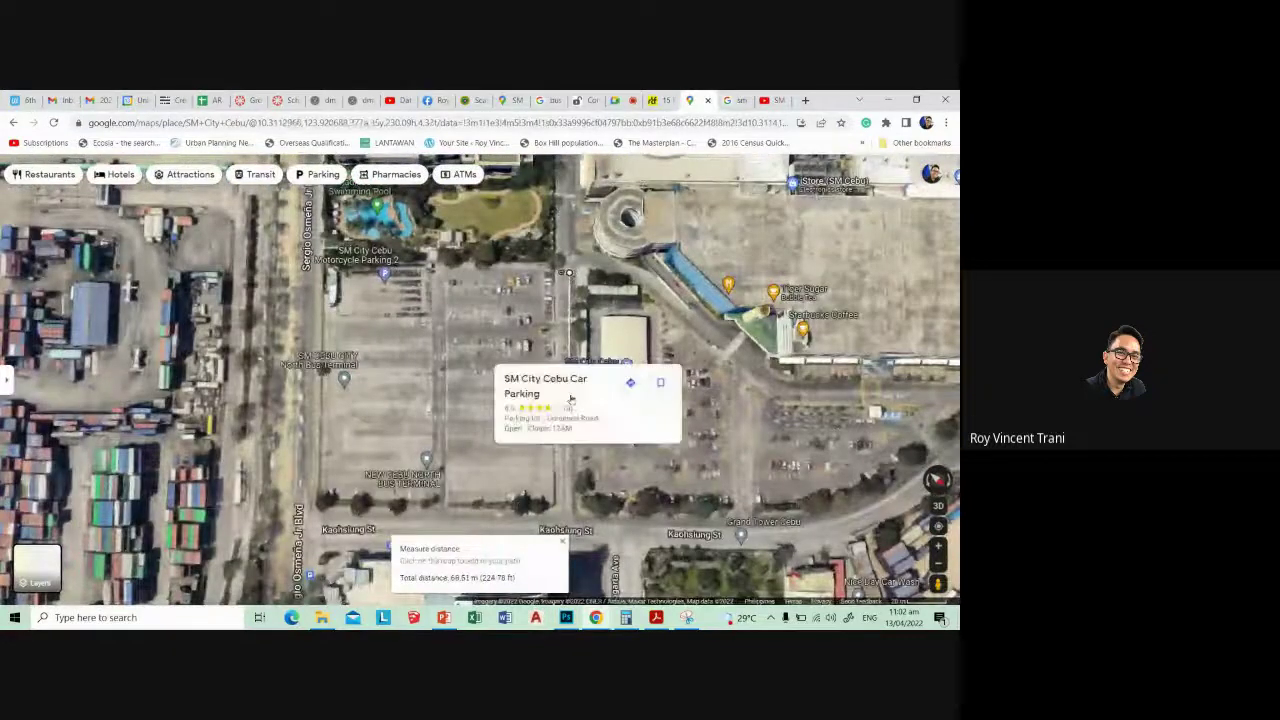
scroll(570, 398, "up", 2)
left_click_drag(561, 454, 561, 486)
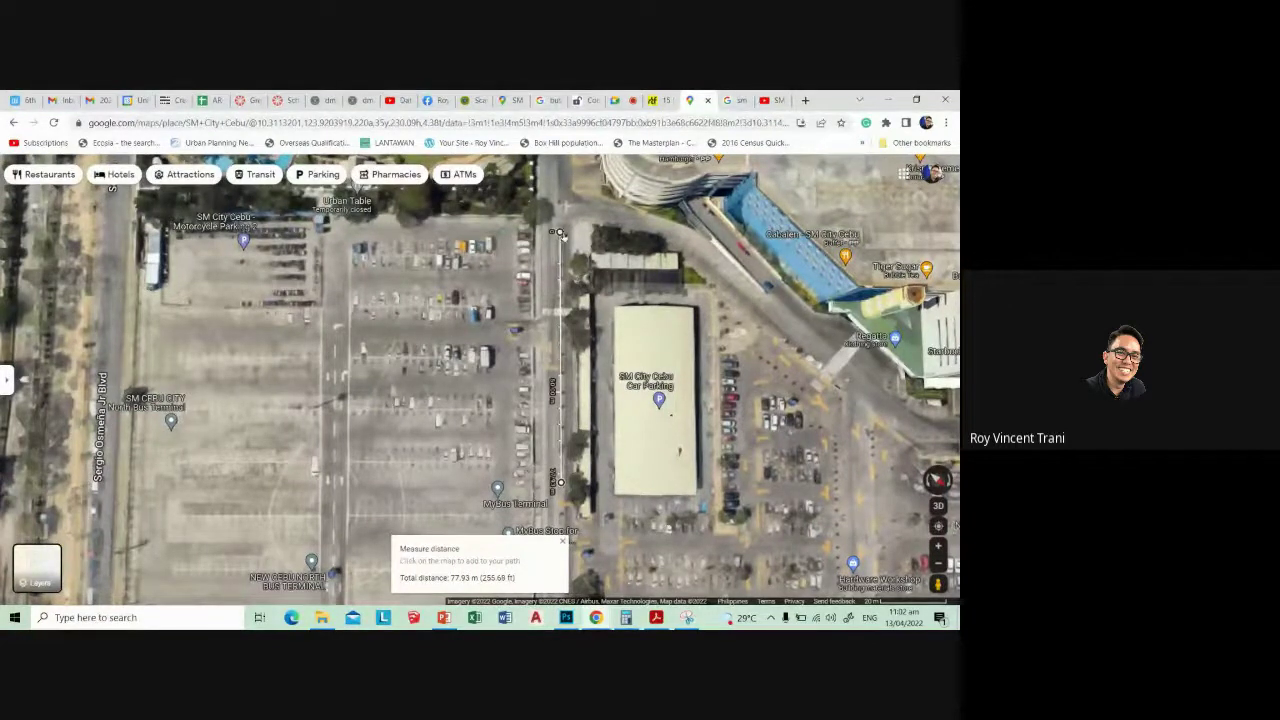
left_click_drag(558, 232, 560, 237)
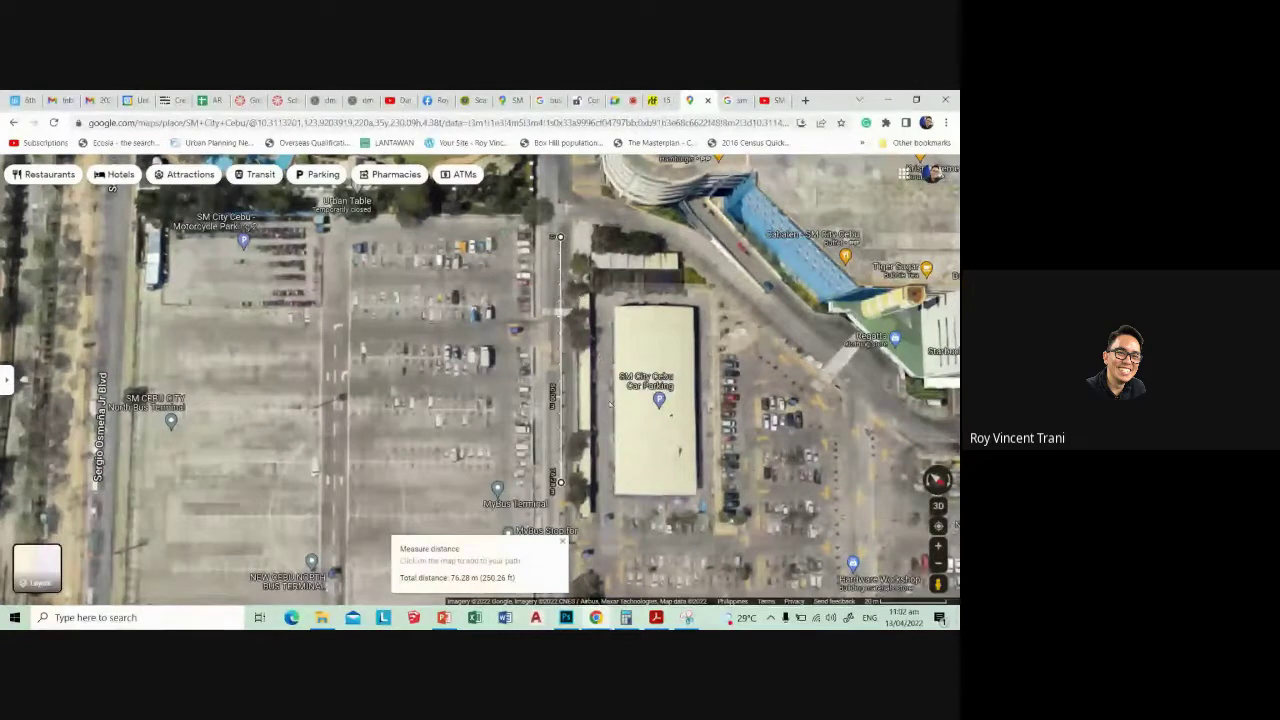
scroll(609, 403, "down", 2)
scroll(590, 405, "down", 2)
scroll(560, 408, "down", 2)
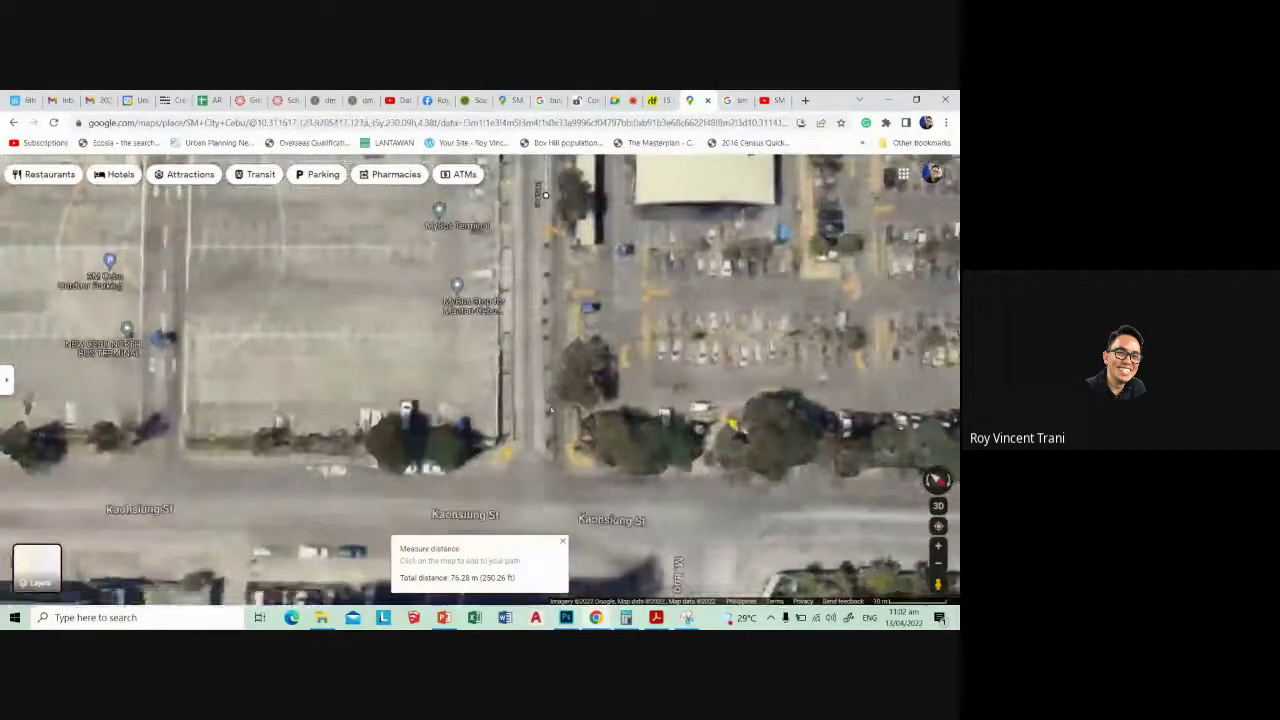
scroll(523, 342, "down", 3)
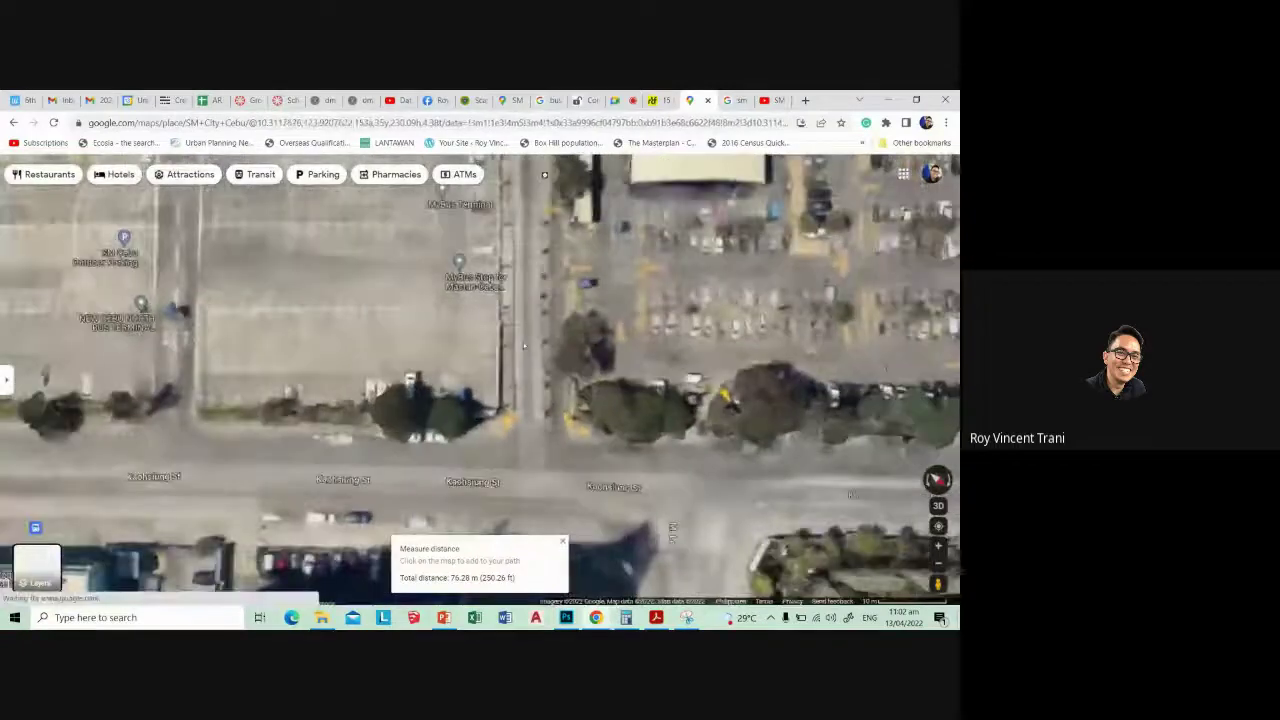
scroll(600, 278, "down", 2)
scroll(600, 278, "up", 2)
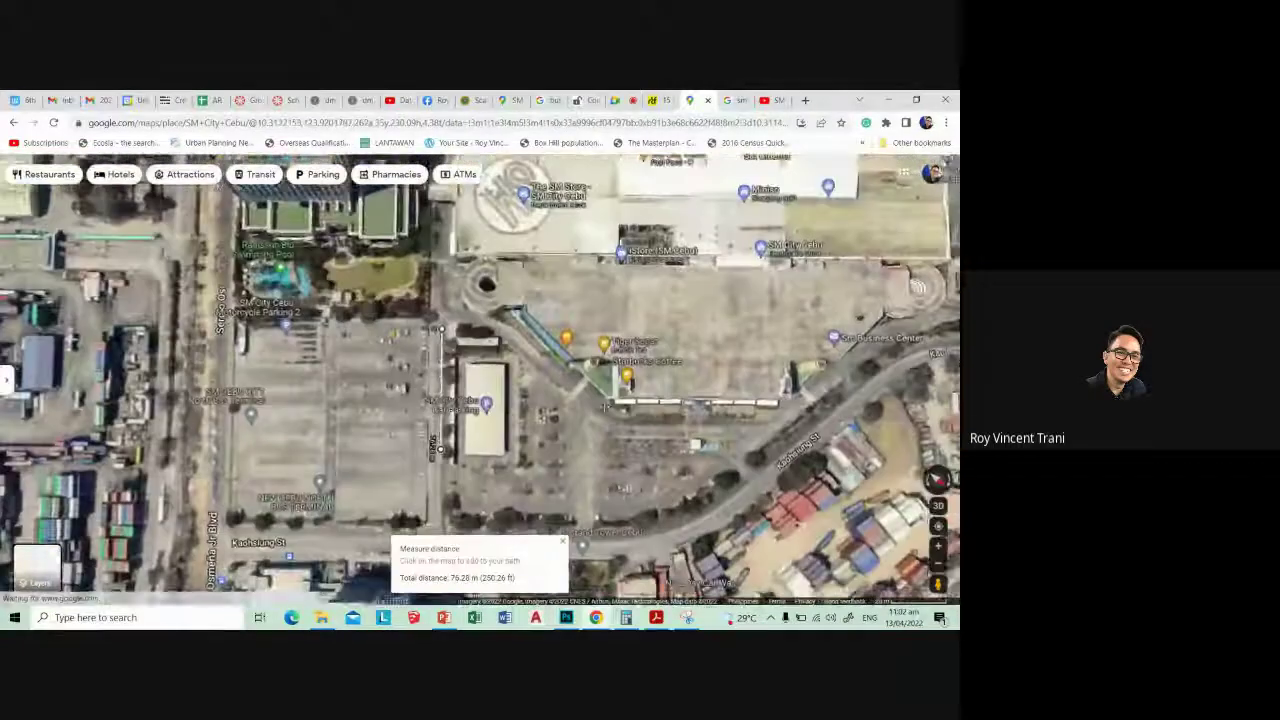
scroll(540, 320, "up", 2)
scroll(484, 354, "up", 1)
- Pan the map south toward Kaohsiung St, then back to the car park and terminal
key("Down")
key("Down")
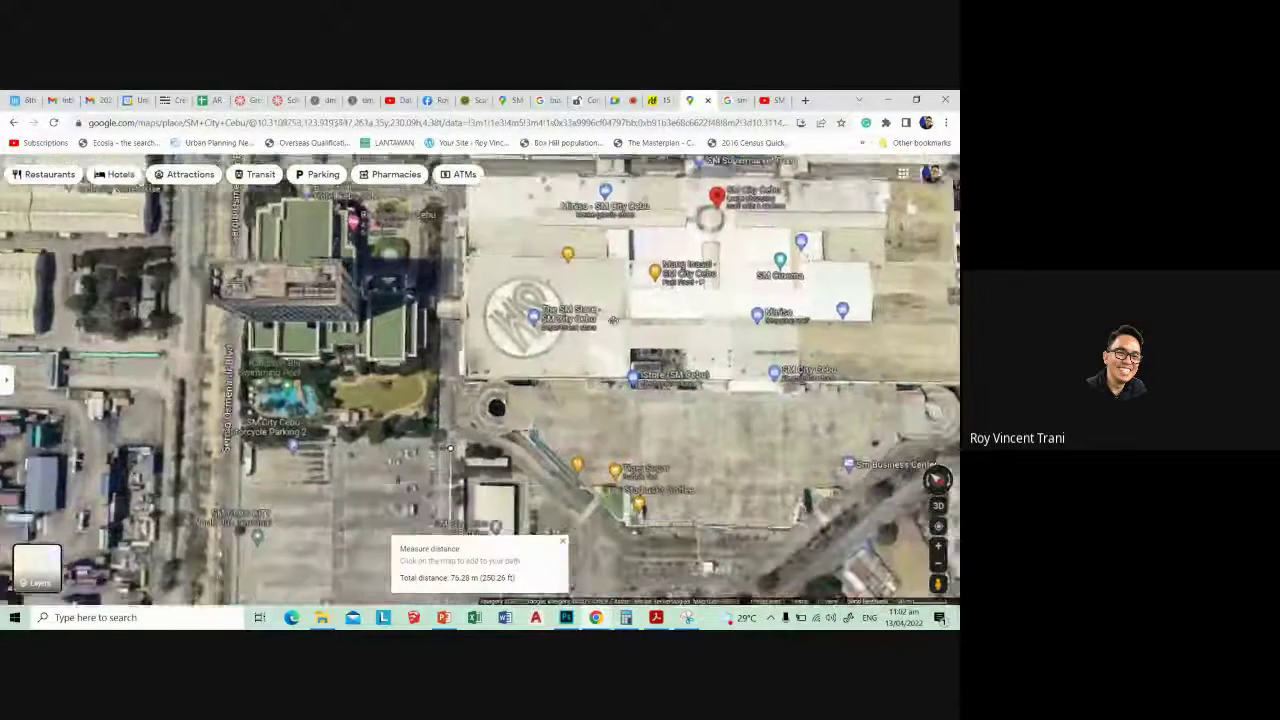
key("Down")
key("Down")
key("Down")
key("Down")
key("Down")
key("Down")
key("Up")
key("Up")
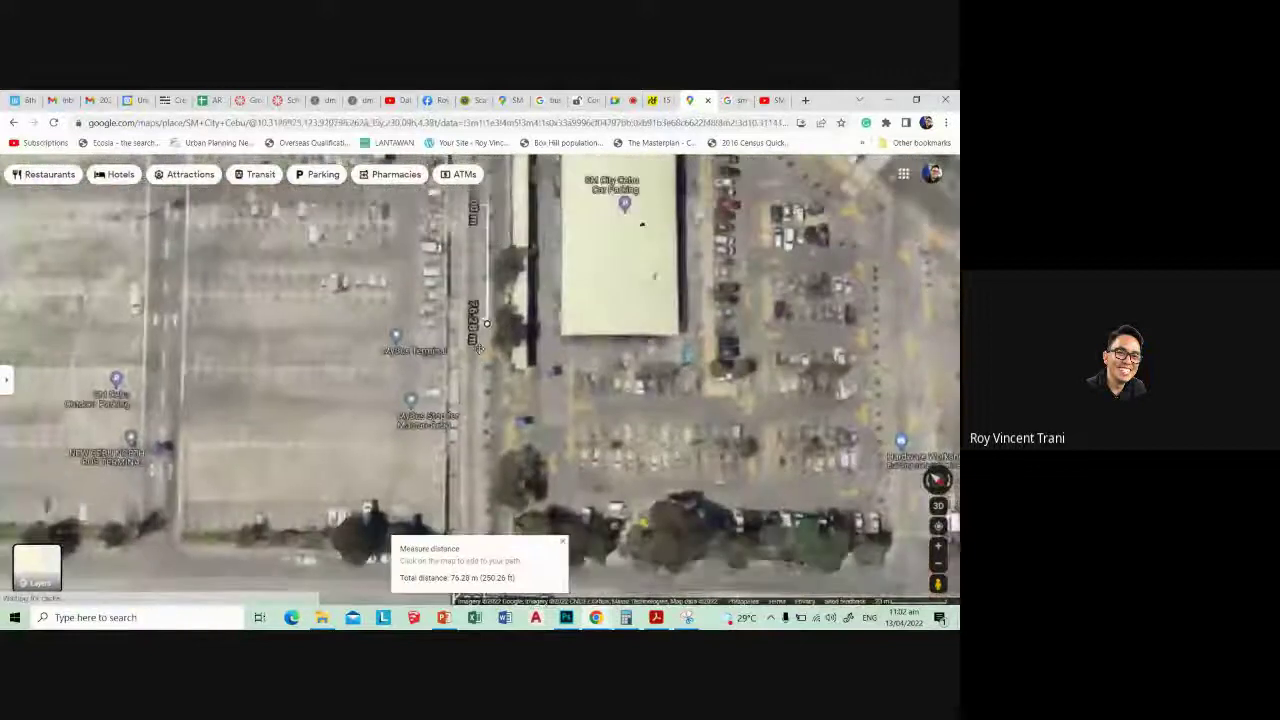
key("Left")
key("Up")
key("Up")
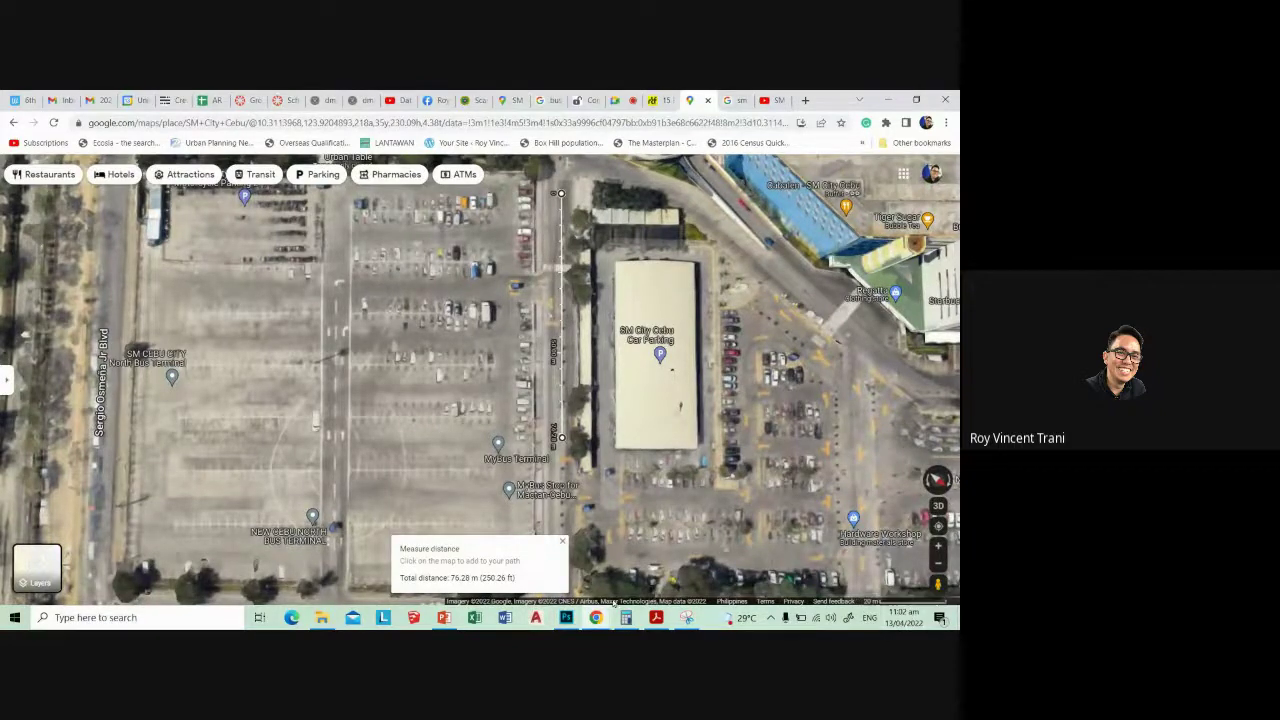
left_click(910, 617)
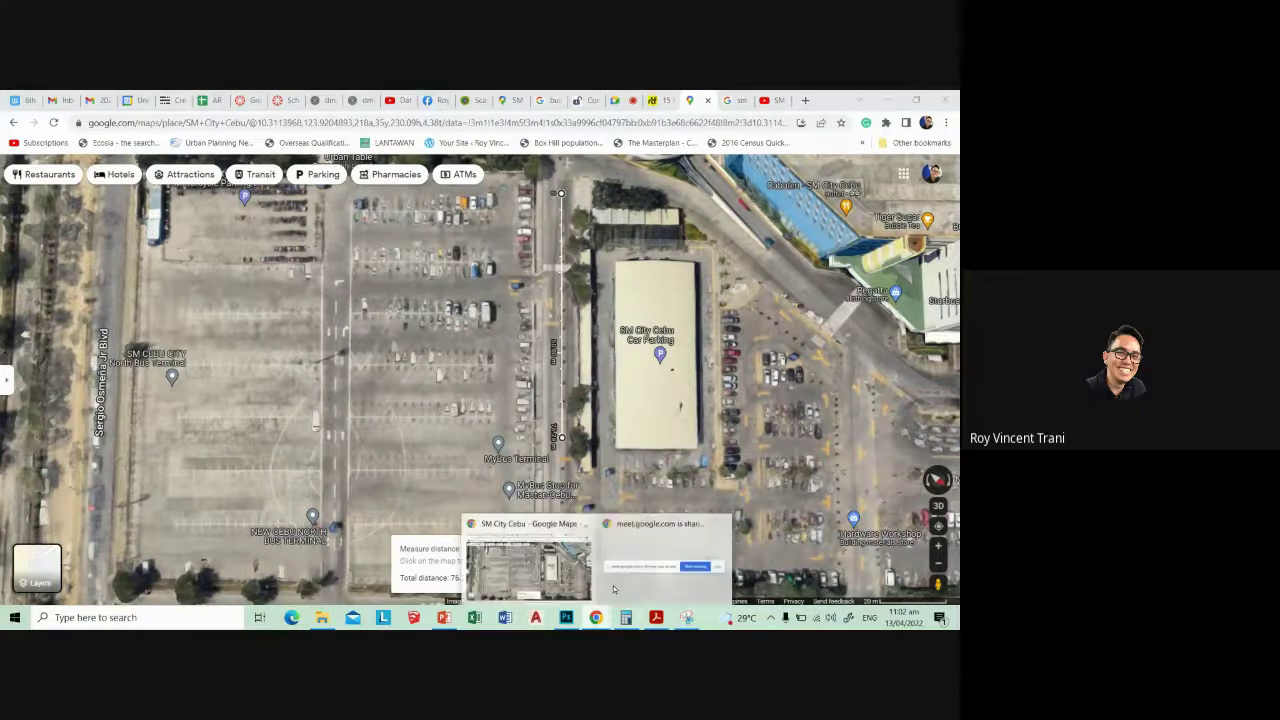
- Switch to the Google Meet call tab and hide the screen-sharing bar to show the participant grid
left_click(684, 569)
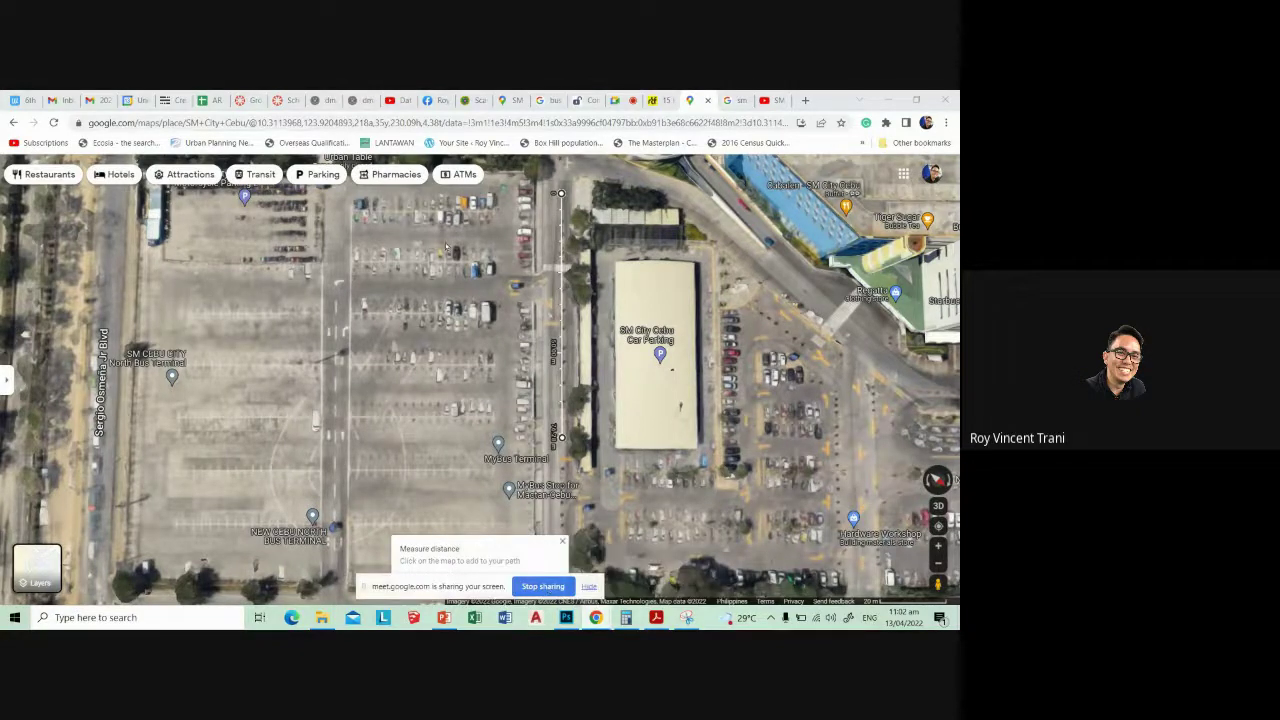
left_click(630, 101)
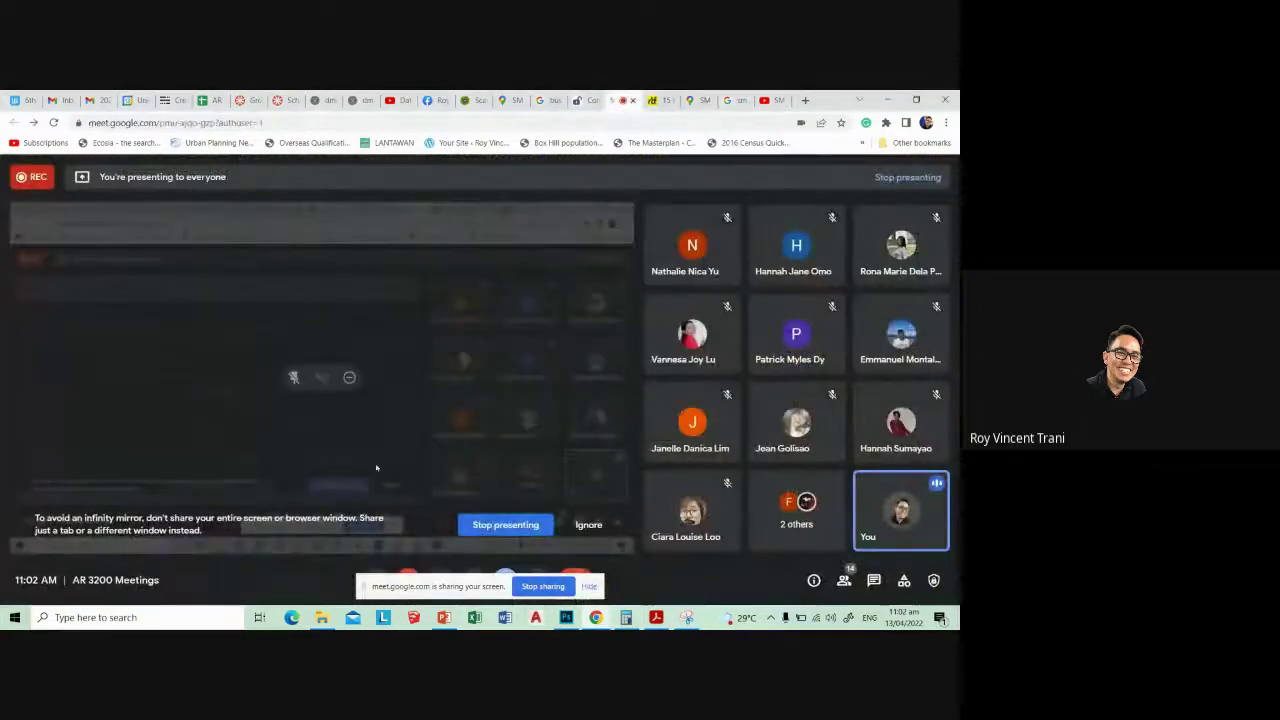
left_click(590, 587)
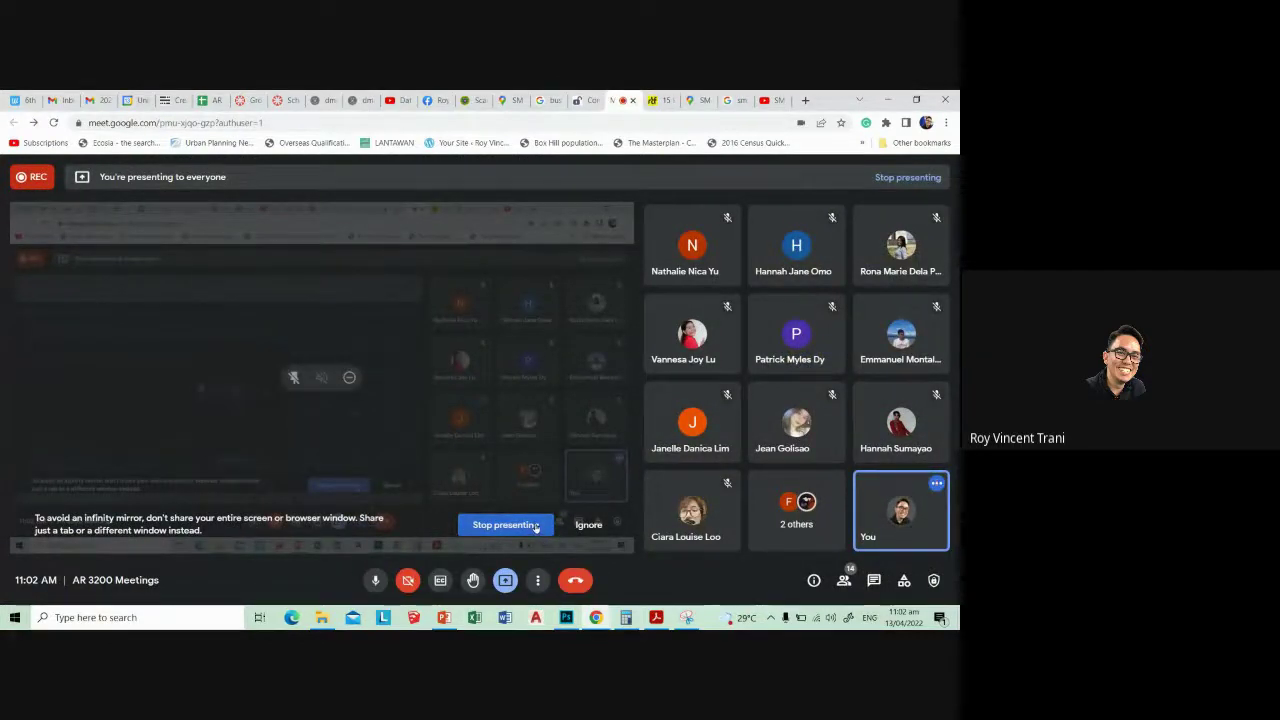